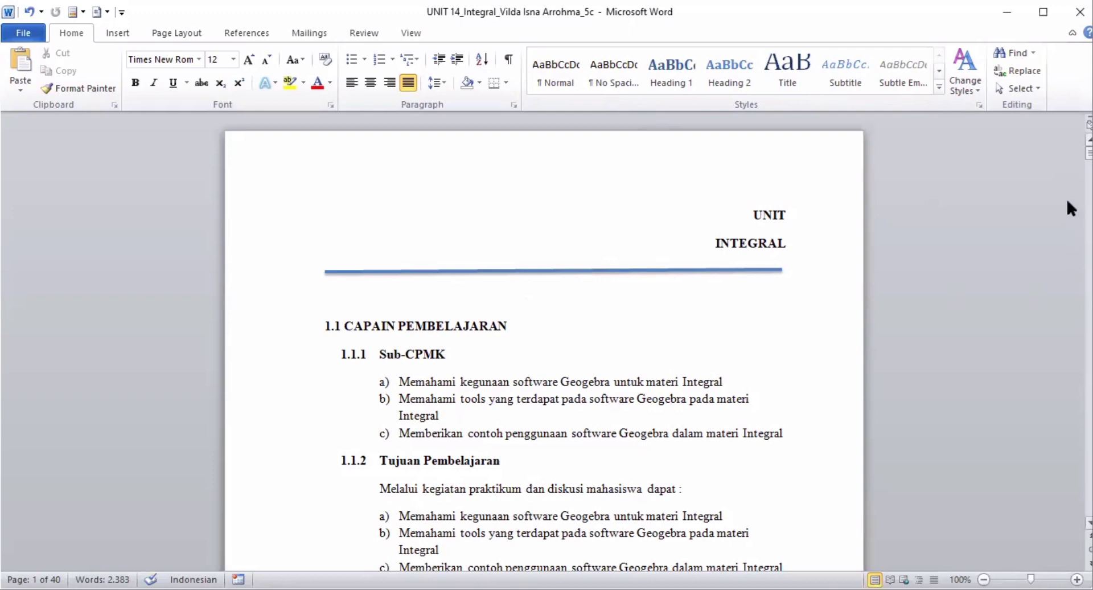
# - Read the Integral unit document through the Riemann sum section (A) to the problem statement and solution of Contoh 1
pyautogui.click(778, 285)
pyautogui.press('Down')
pyautogui.press('Down')
pyautogui.press('Down')
pyautogui.press('Down')
pyautogui.press('Down')
pyautogui.press('Down')
pyautogui.press('Down')
pyautogui.press('Down')
pyautogui.press('Down')
pyautogui.press('Down')
pyautogui.press('Down')
pyautogui.press('Down')
pyautogui.press('Down')
pyautogui.press('Down')
pyautogui.press('Down')
pyautogui.press('Down')
pyautogui.press('Down')
pyautogui.press('Down')
pyautogui.press('Down')
pyautogui.press('Down')
pyautogui.press('Down')
pyautogui.press('Down')
pyautogui.press('Down')
pyautogui.press('Down')
pyautogui.press('Down')
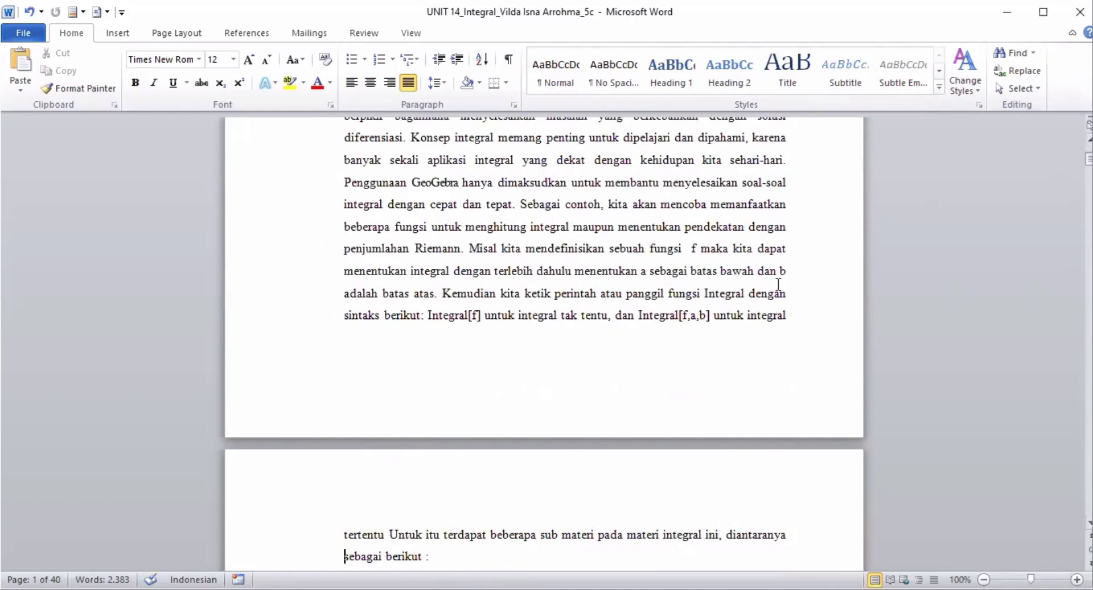
pyautogui.press('Down')
pyautogui.press('Down')
pyautogui.press('Down')
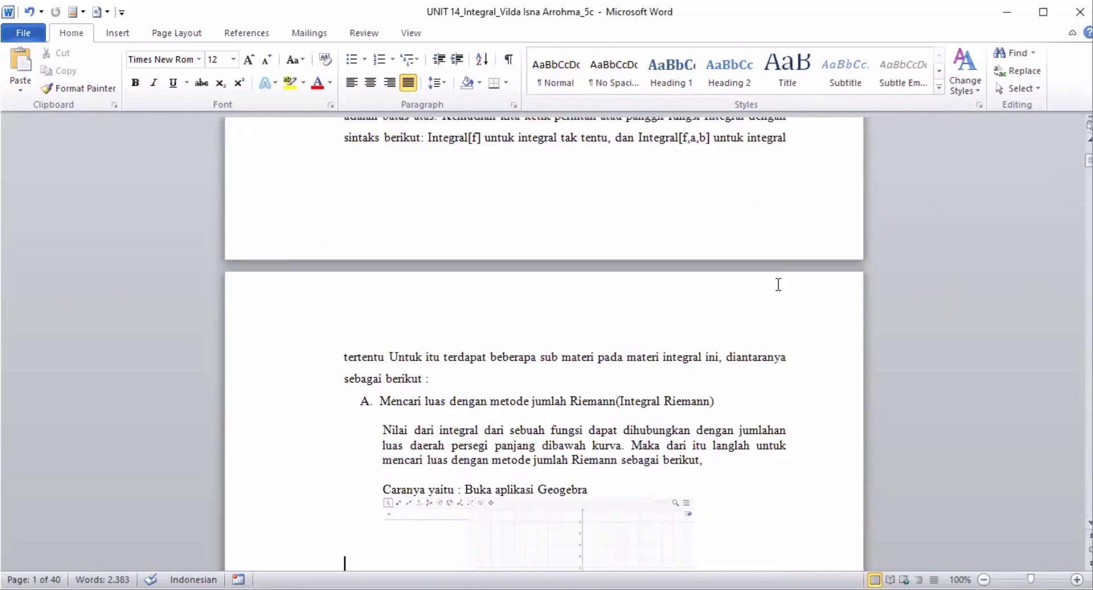
pyautogui.press('Down')
pyautogui.press('Down')
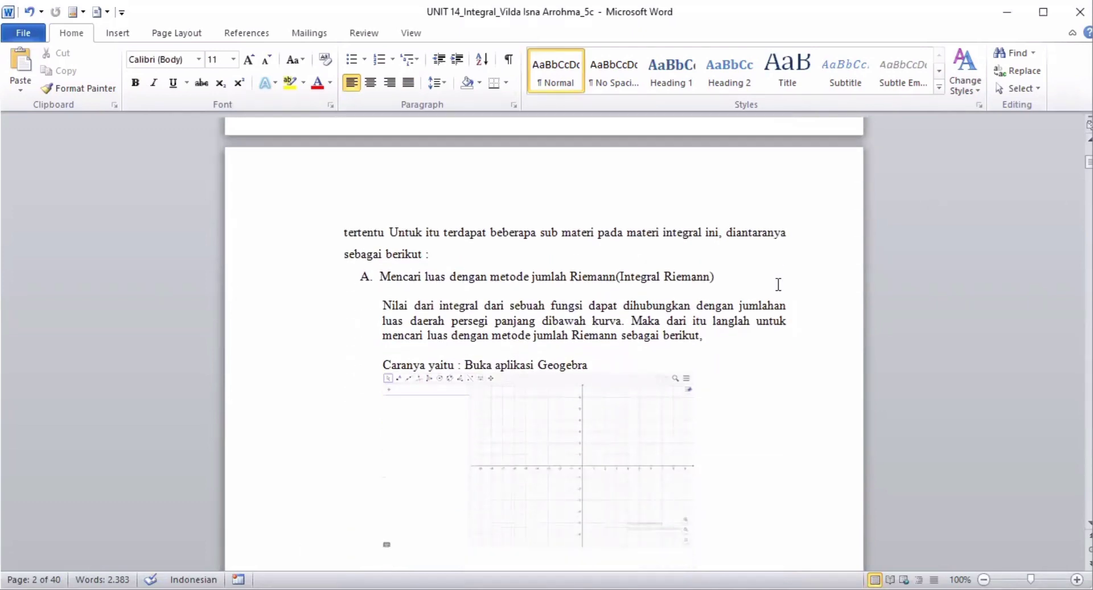
pyautogui.press('Down')
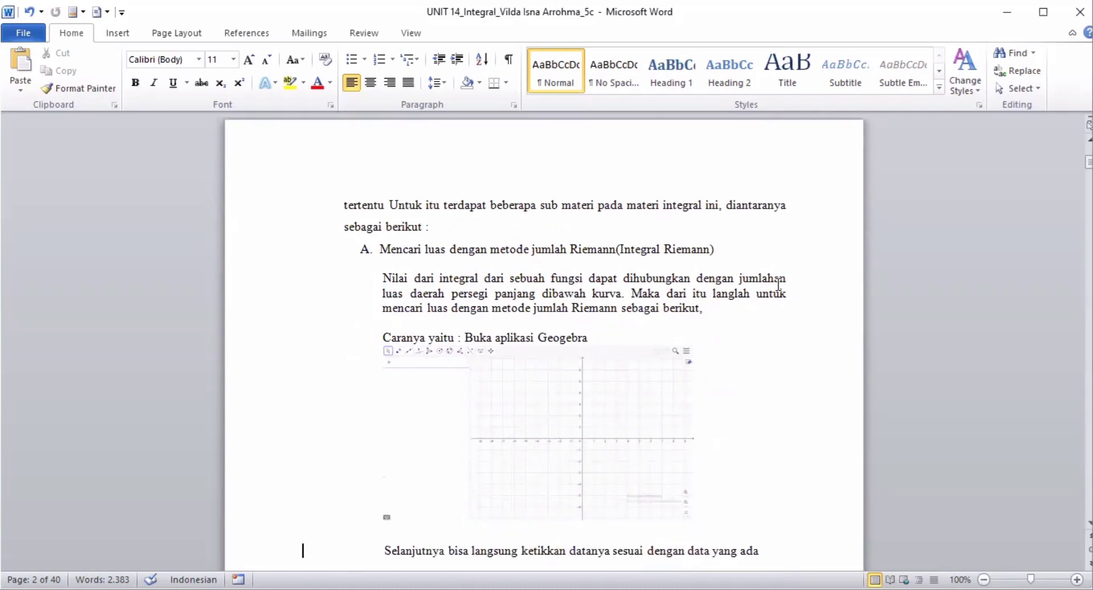
pyautogui.press('Down')
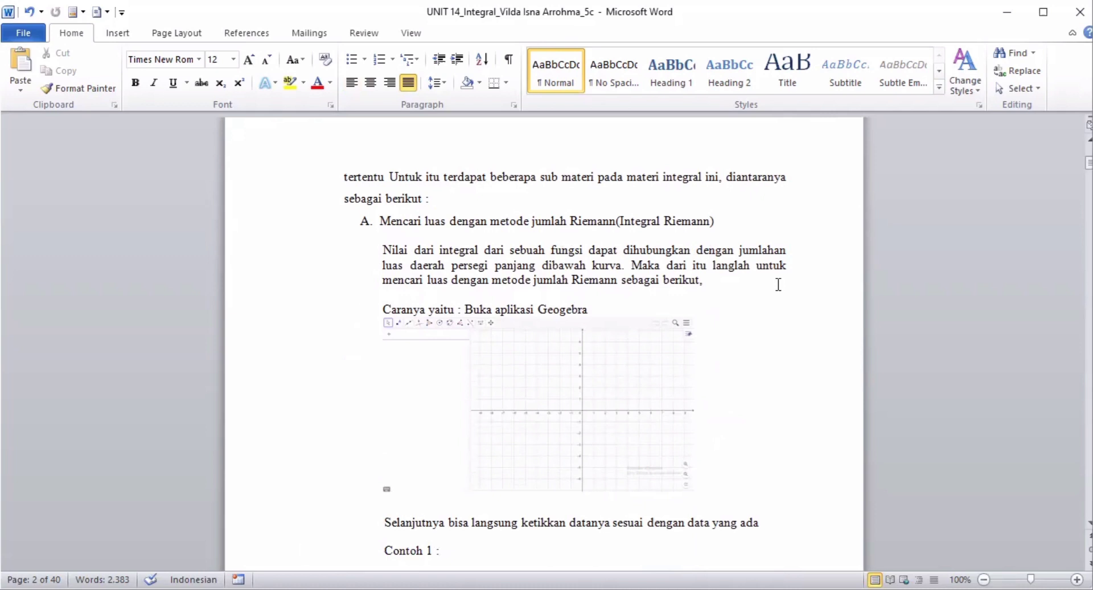
pyautogui.press('Down')
pyautogui.press('Down')
pyautogui.press('Down')
pyautogui.press('Down')
pyautogui.press('Down')
pyautogui.press('Down')
pyautogui.press('Down')
pyautogui.press('Down')
pyautogui.press('Down')
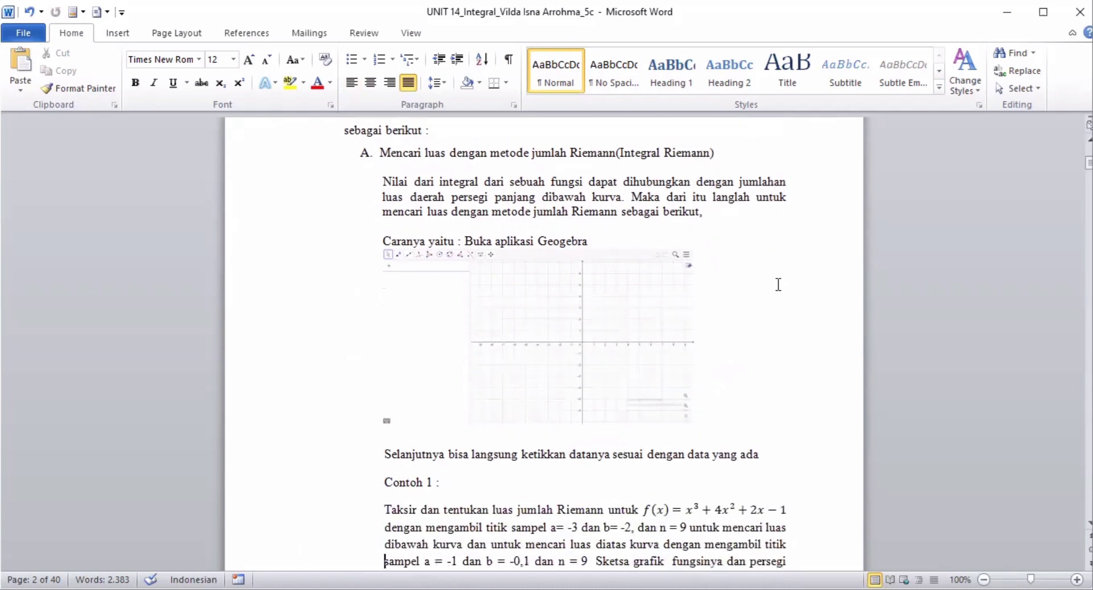
pyautogui.press('Down')
pyautogui.press('Down')
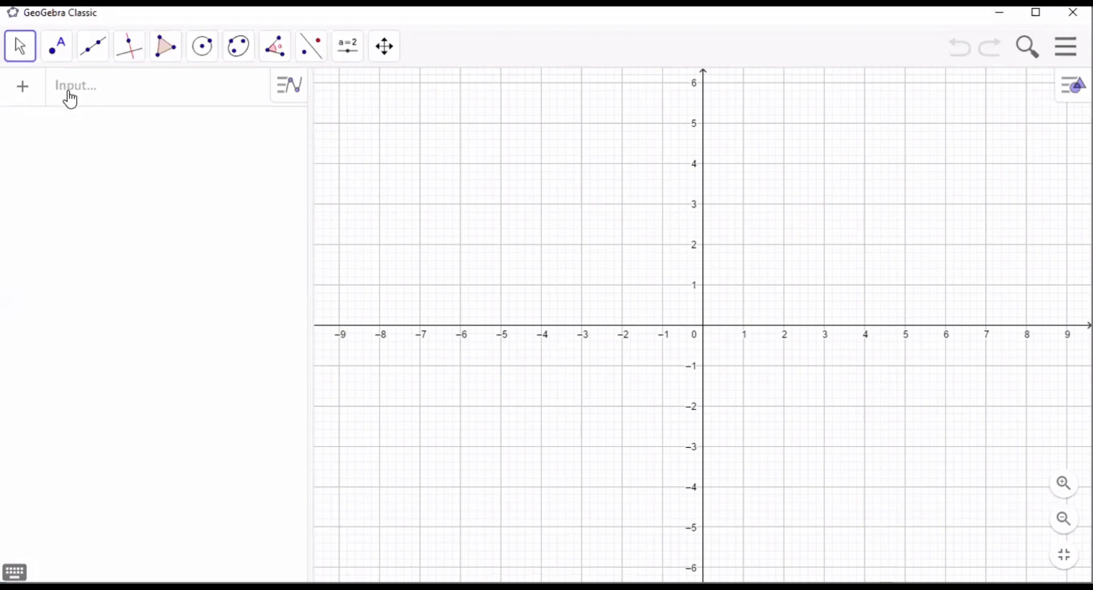
# - In GeoGebra Classic, define and plot the function f(x) = x^3 + 4x^2 + 2x - 1
pyautogui.click(70, 99)
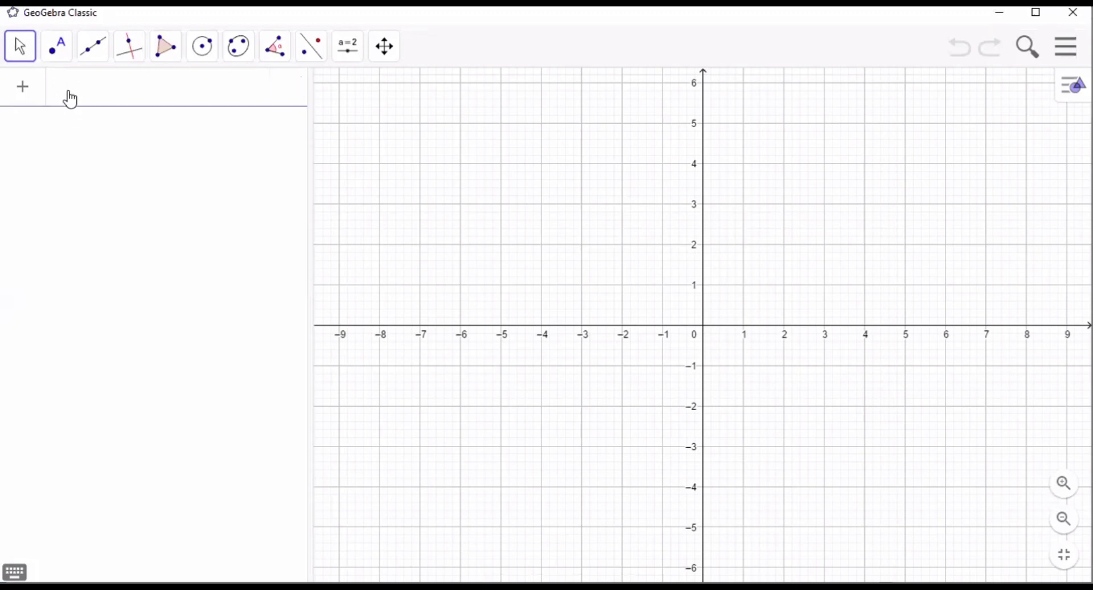
pyautogui.write('F')
pyautogui.press('BackSpace')
pyautogui.write('f(')
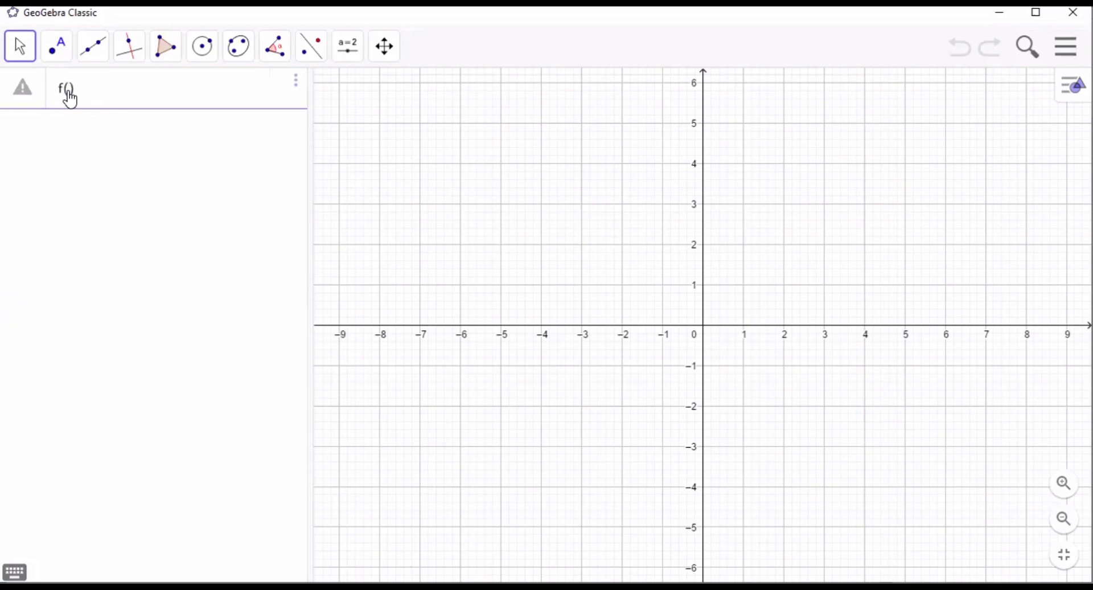
pyautogui.write('x')
pyautogui.write('=')
pyautogui.write('x')
pyautogui.write('^3')
pyautogui.write('+4x')
pyautogui.write('^2')
pyautogui.write('+2x')
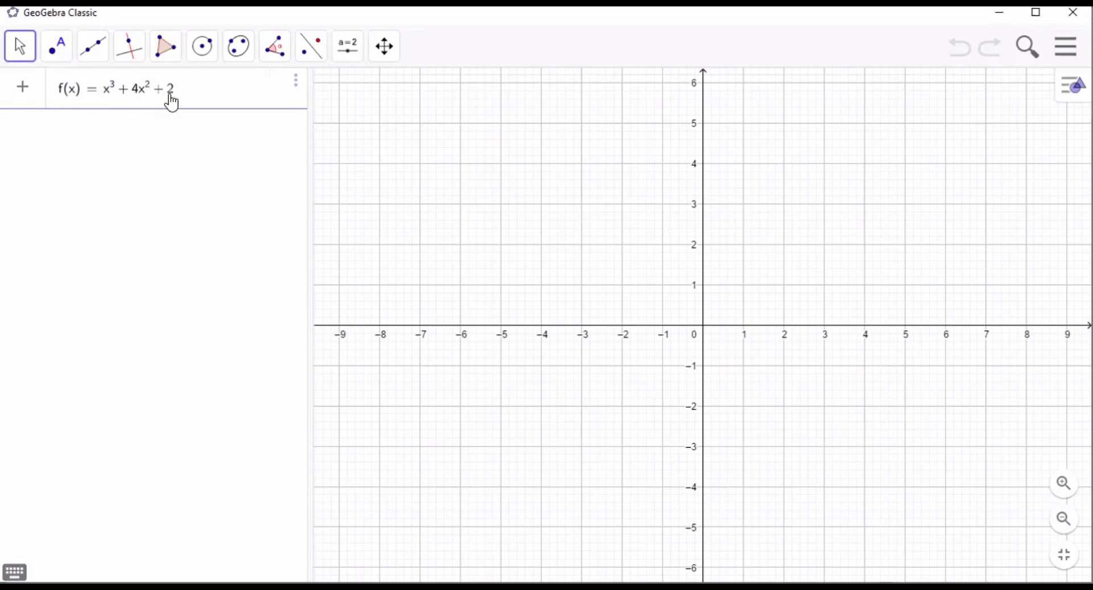
pyautogui.write('-1')
pyautogui.press('Return')
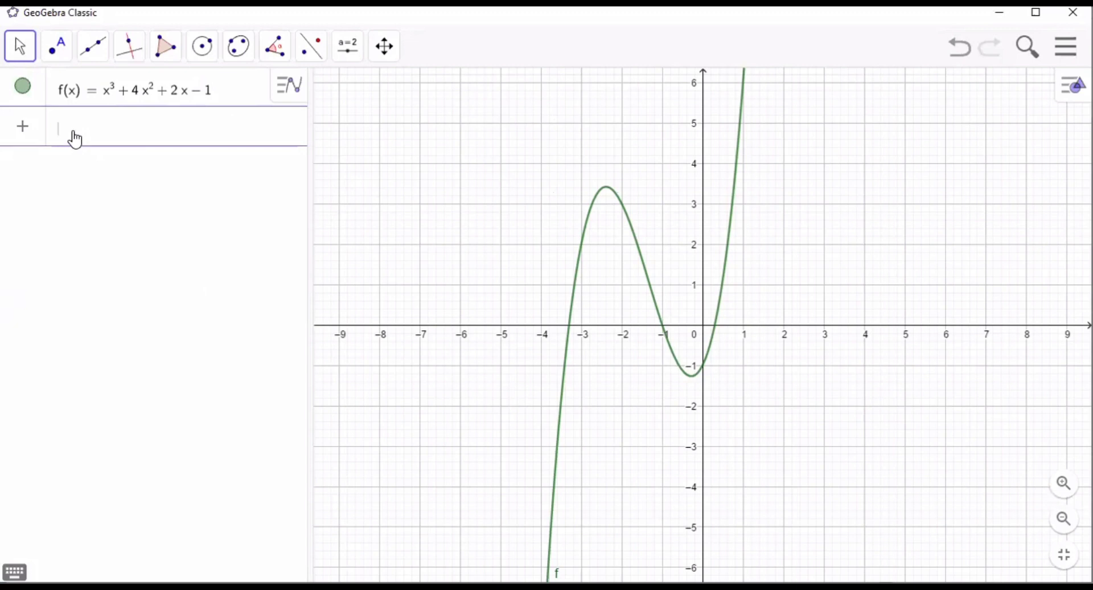
# - Create the lower Riemann sum of f from x = -3 to x = -2 with 9 rectangles using LowerSum(f,-3,-2,9)
pyautogui.write('Lowersum')
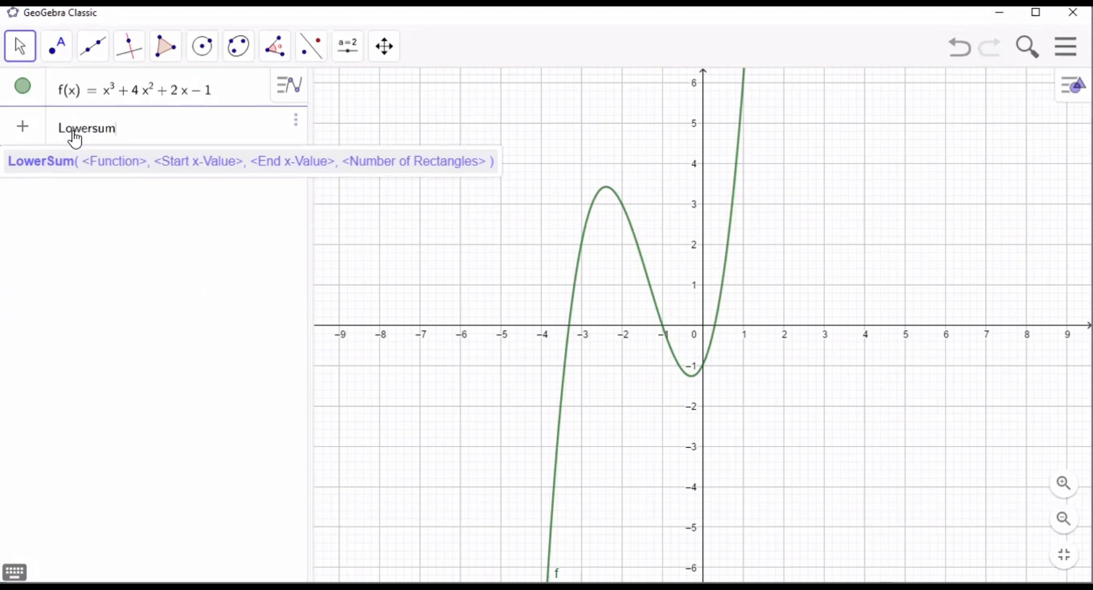
pyautogui.write('(')
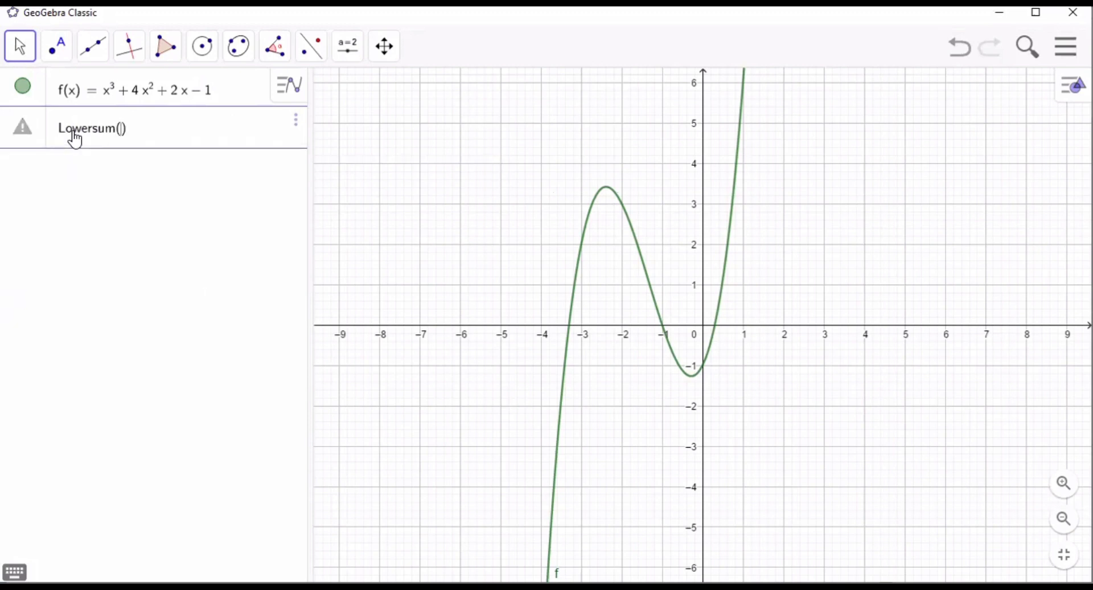
pyautogui.write('f')
pyautogui.write(' ,-3')
pyautogui.write(',')
pyautogui.write('-2')
pyautogui.write(', −2,')
pyautogui.write('9')
pyautogui.press('Return')
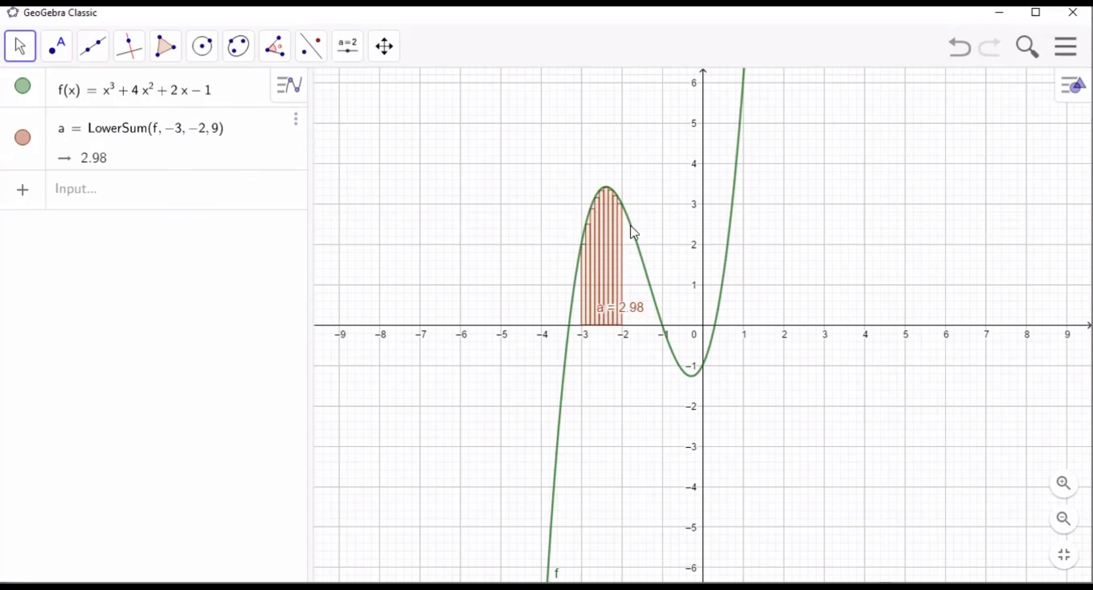
# - Create the upper Riemann sum of f from x = -1 to x = -0.1 with 9 rectangles using UpperSum(f,-1,-0.1,9)
pyautogui.click(71, 204)
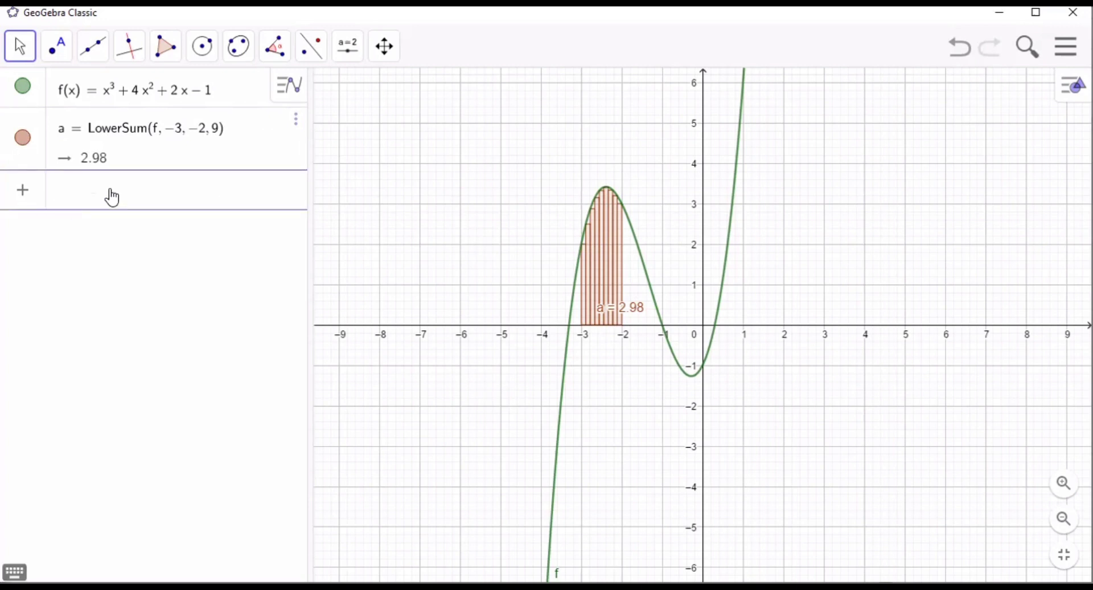
pyautogui.write('Uppersum')
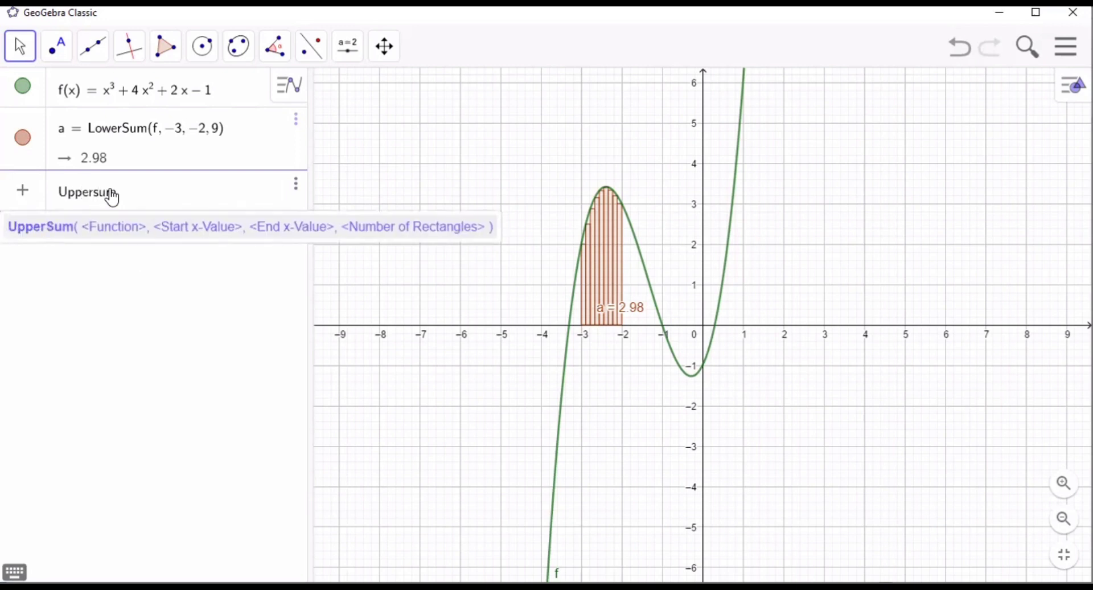
pyautogui.write('(f,')
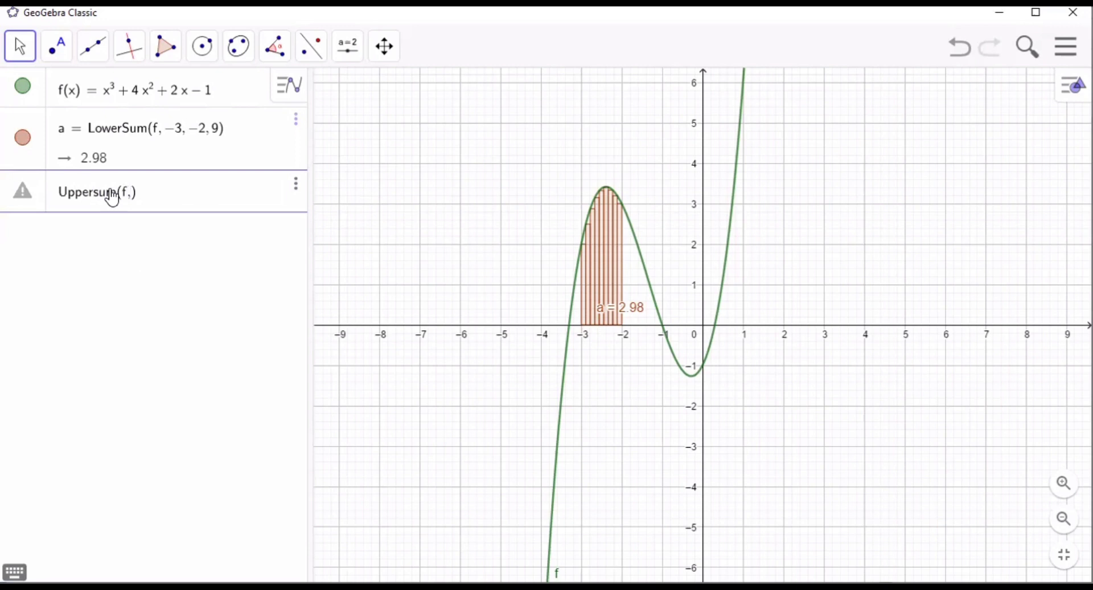
pyautogui.write('-1')
pyautogui.write(',-0')
pyautogui.write('.1')
pyautogui.write(',')
pyautogui.write('9')
pyautogui.press('Return')
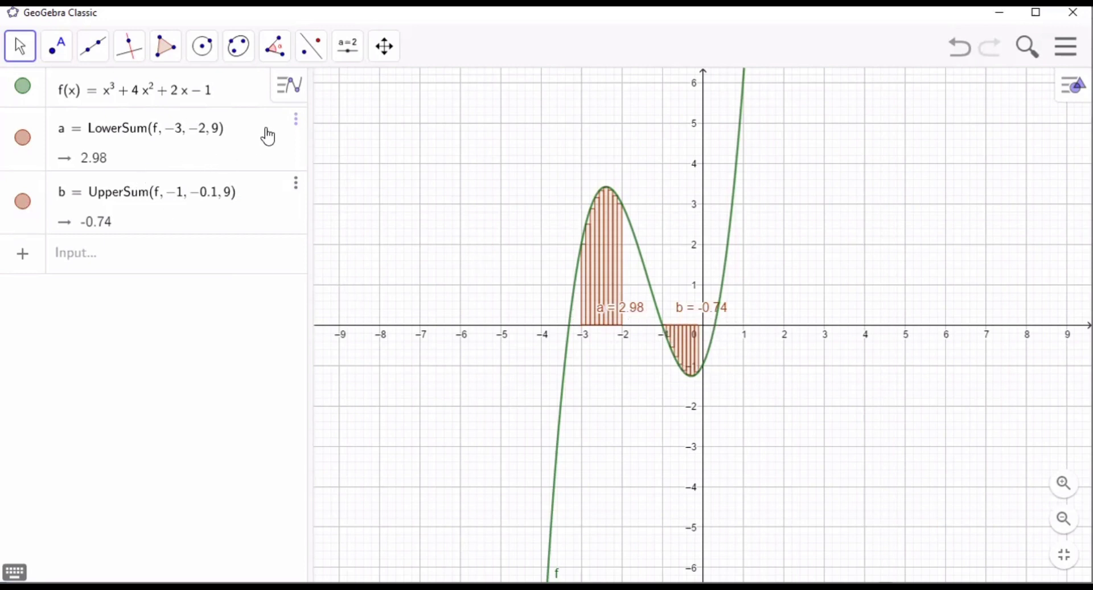
# - Change the color of the UpperSum object to green (#009900) in its settings, and close the settings
pyautogui.click(297, 122)
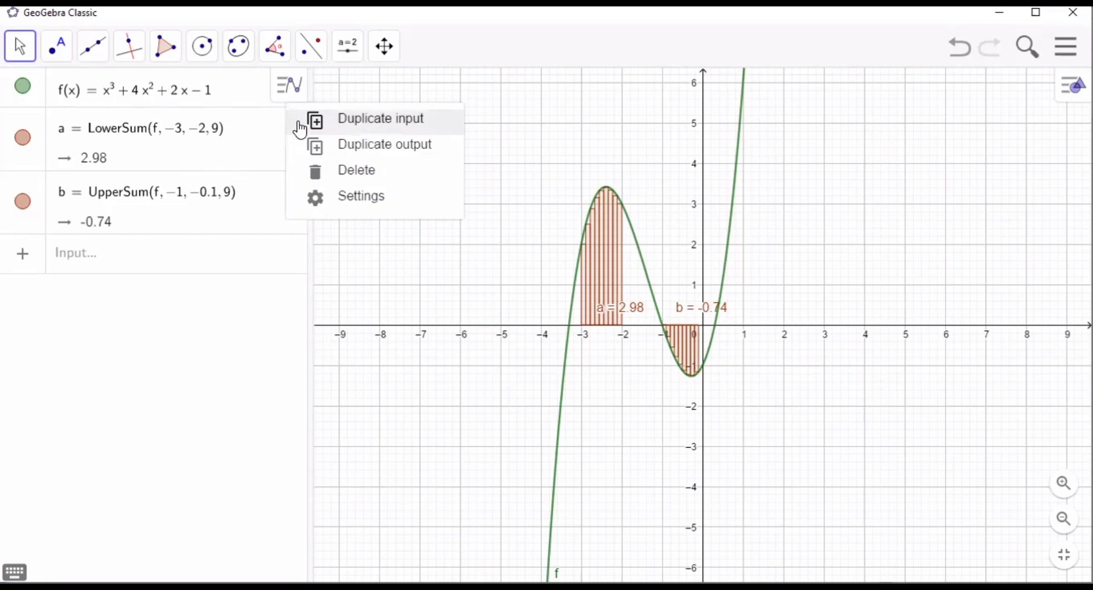
pyautogui.click(257, 209)
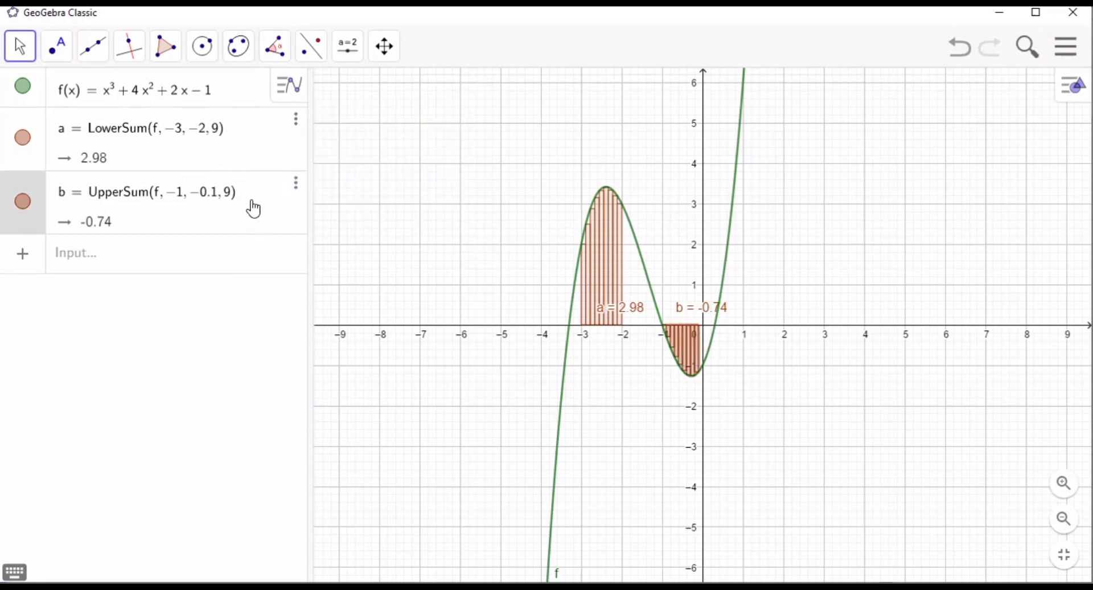
pyautogui.click(300, 188)
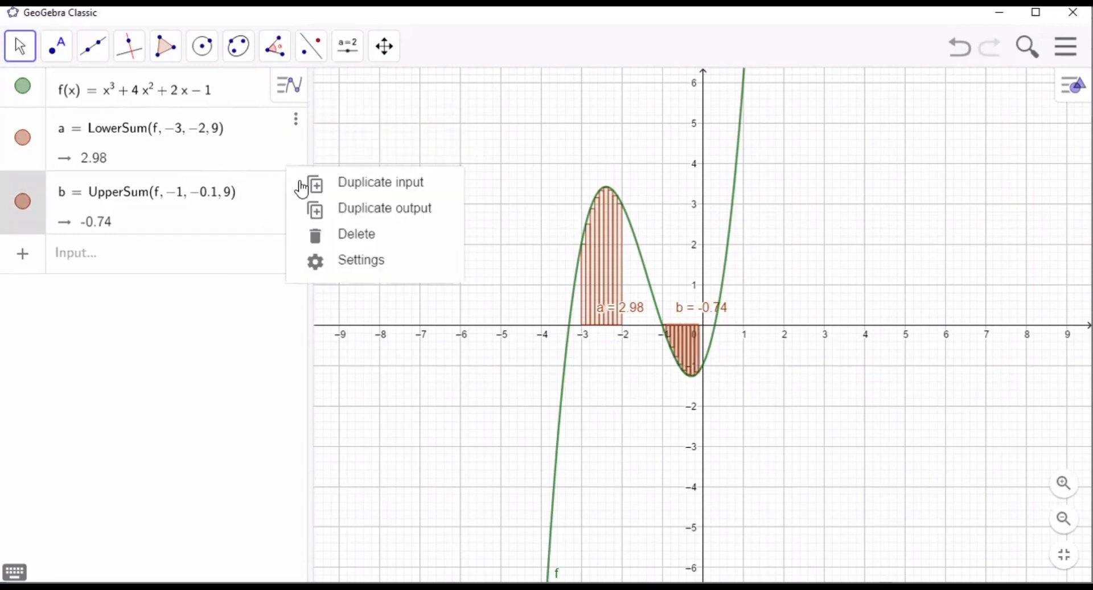
pyautogui.click(314, 264)
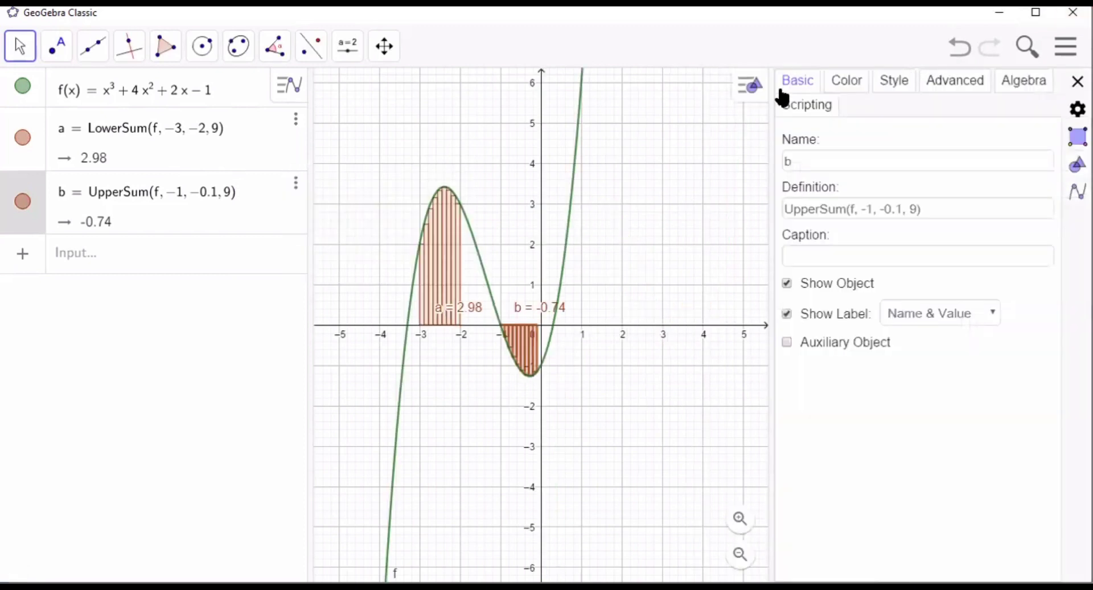
pyautogui.click(847, 81)
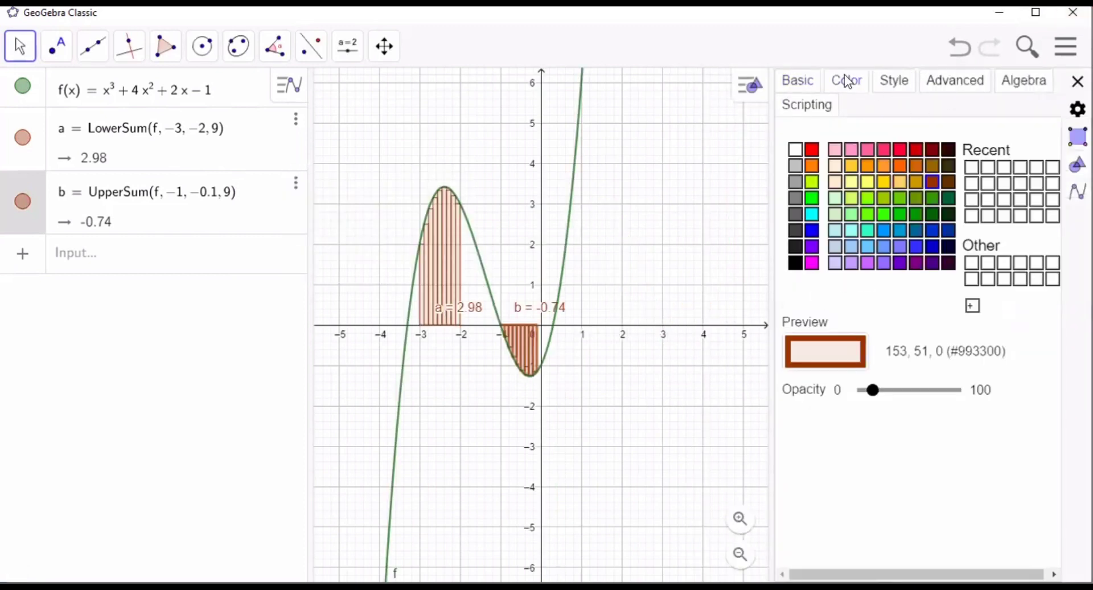
pyautogui.click(920, 217)
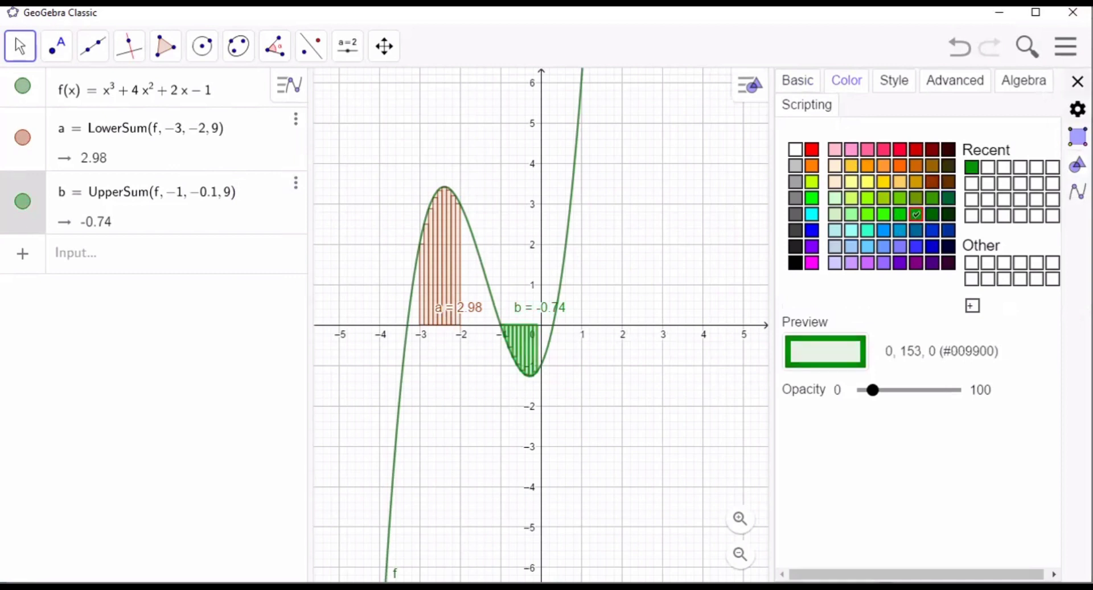
pyautogui.click(1078, 82)
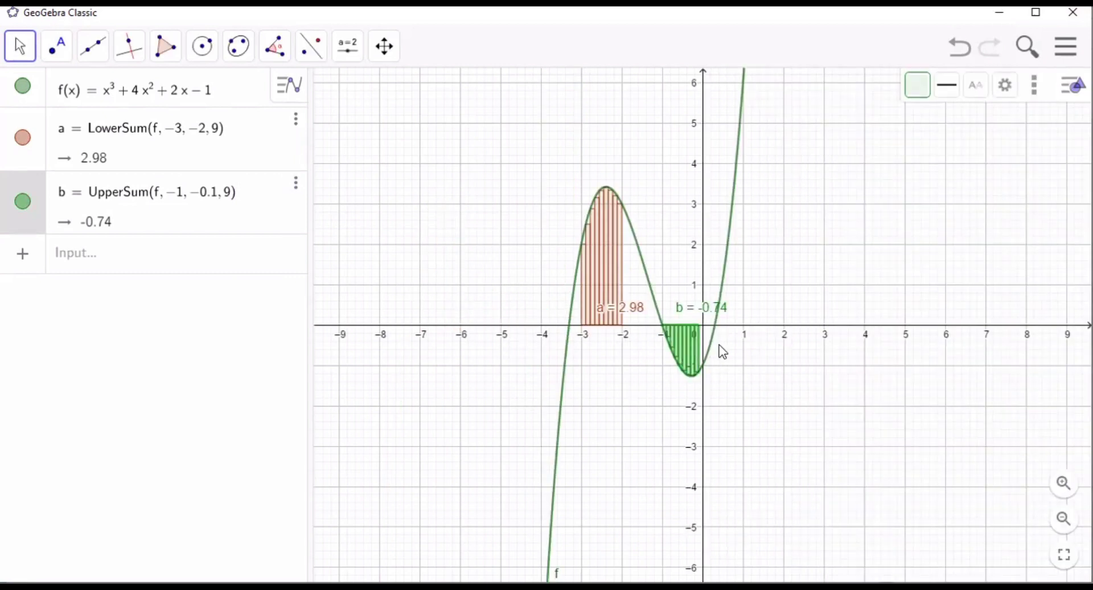
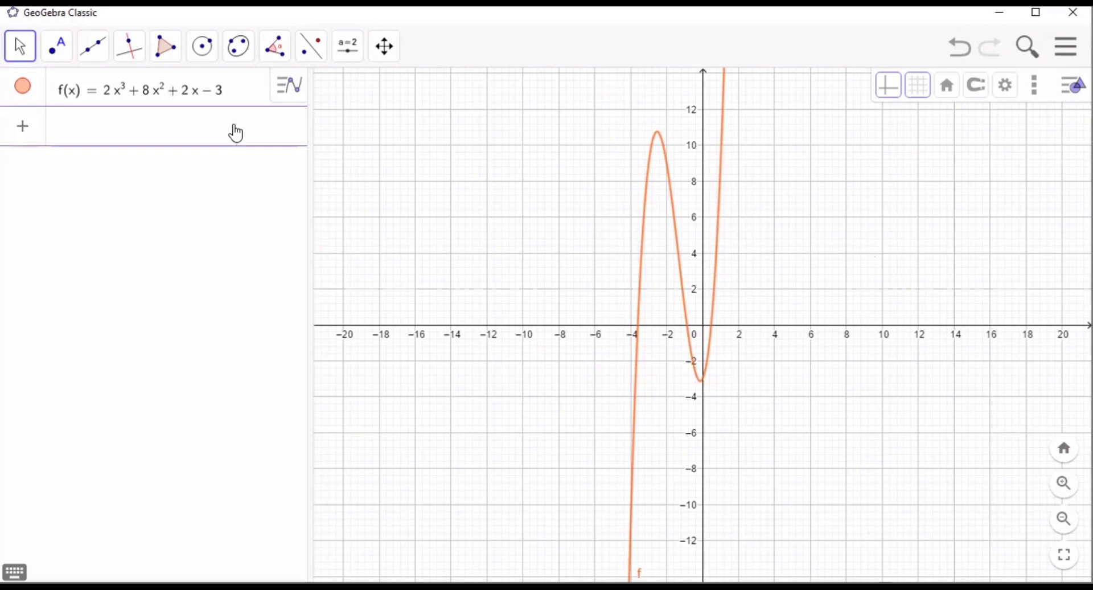
# - Create the lower Riemann sum of f from x = -3 to x = -1 with 8 rectangles using LowerSum(f,-3,-1,8)
pyautogui.write('Lowersum')
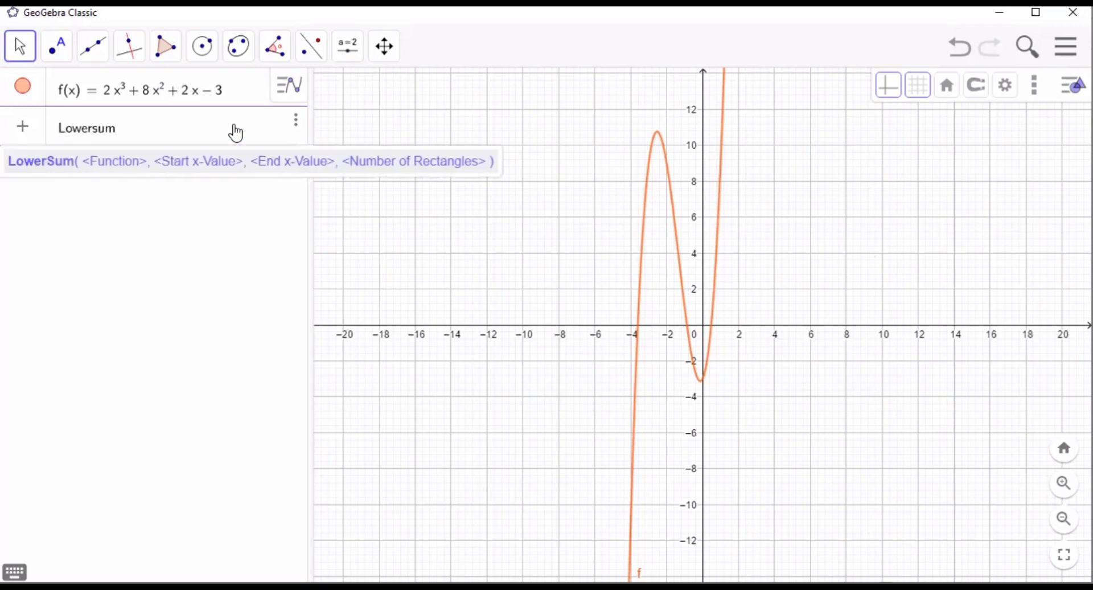
pyautogui.write('(f,')
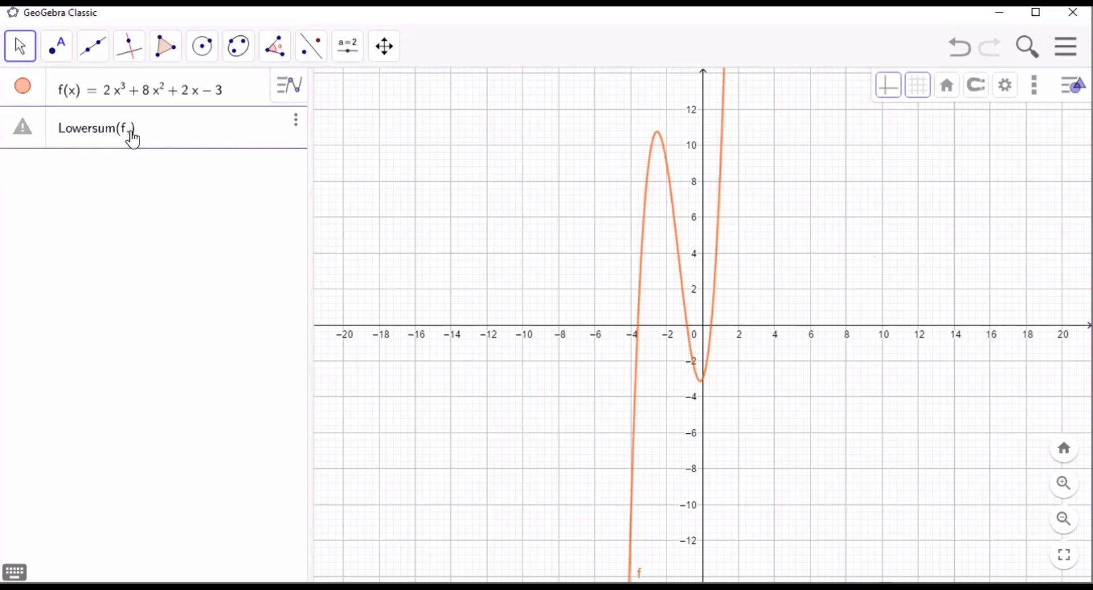
pyautogui.write('-3.-1,8')
pyautogui.press('Return')
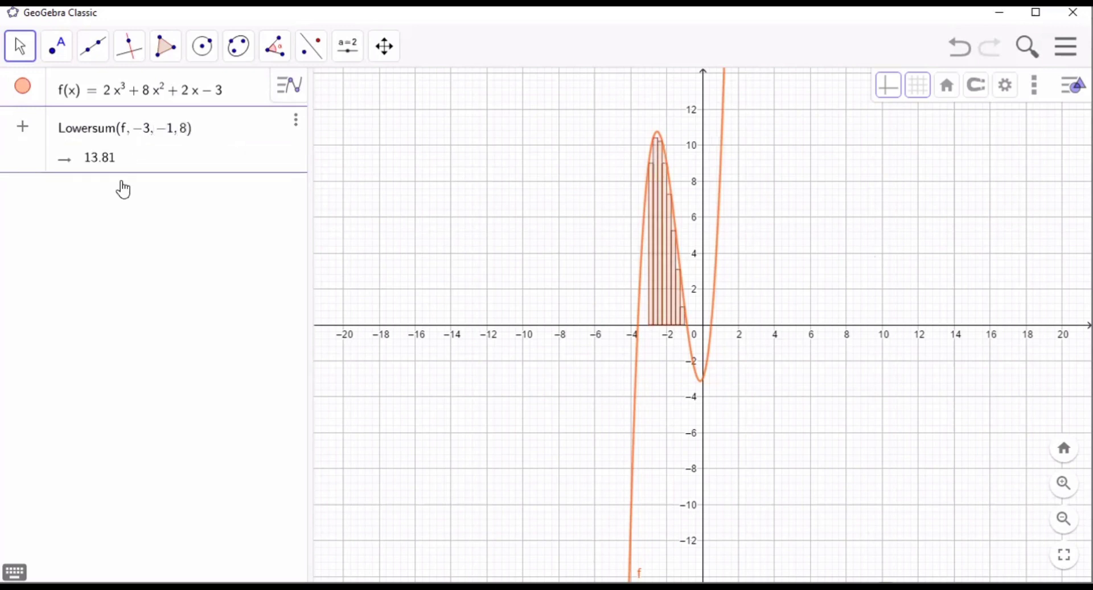
pyautogui.press('Return')
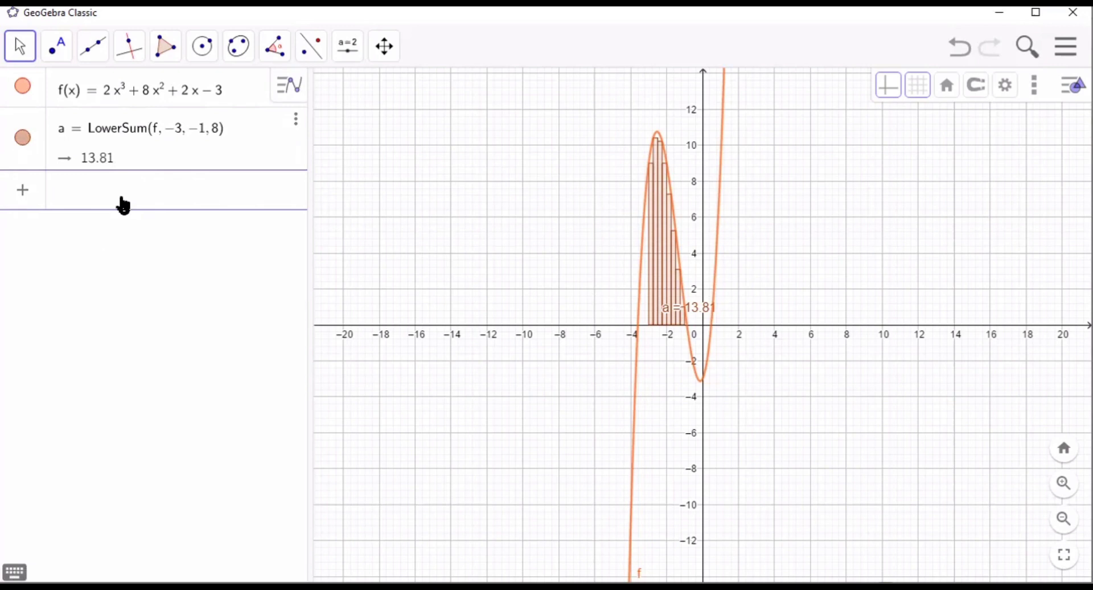
# - Create the upper Riemann sum of f from x = -0.8 to x = 0.4 with 8 rectangles using UpperSum(f,-0.8,0.4,8)
pyautogui.write('Uppe')
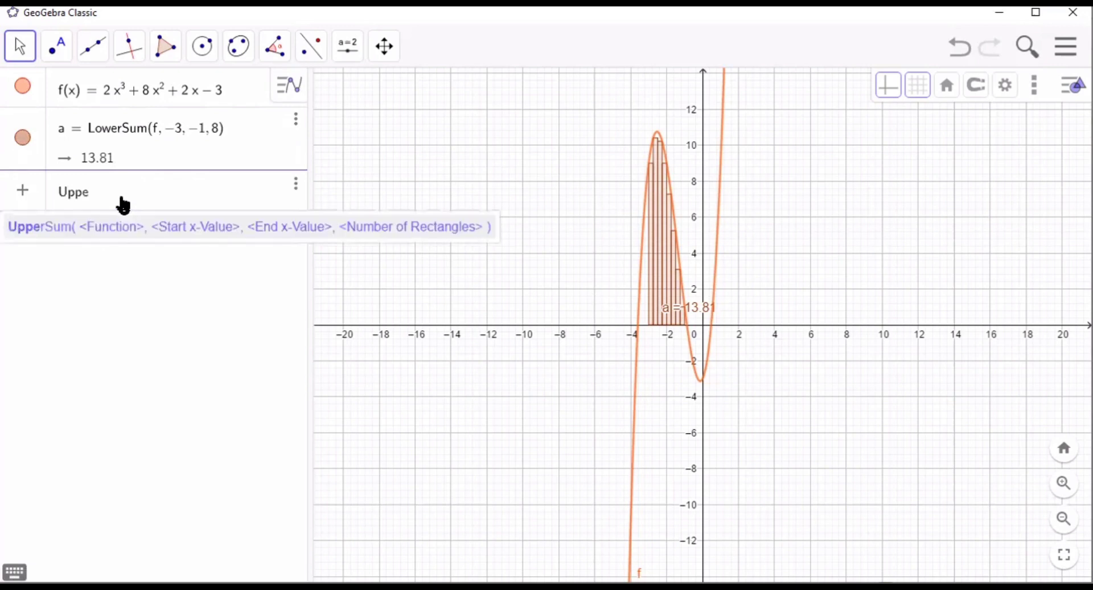
pyautogui.write('rsum(f')
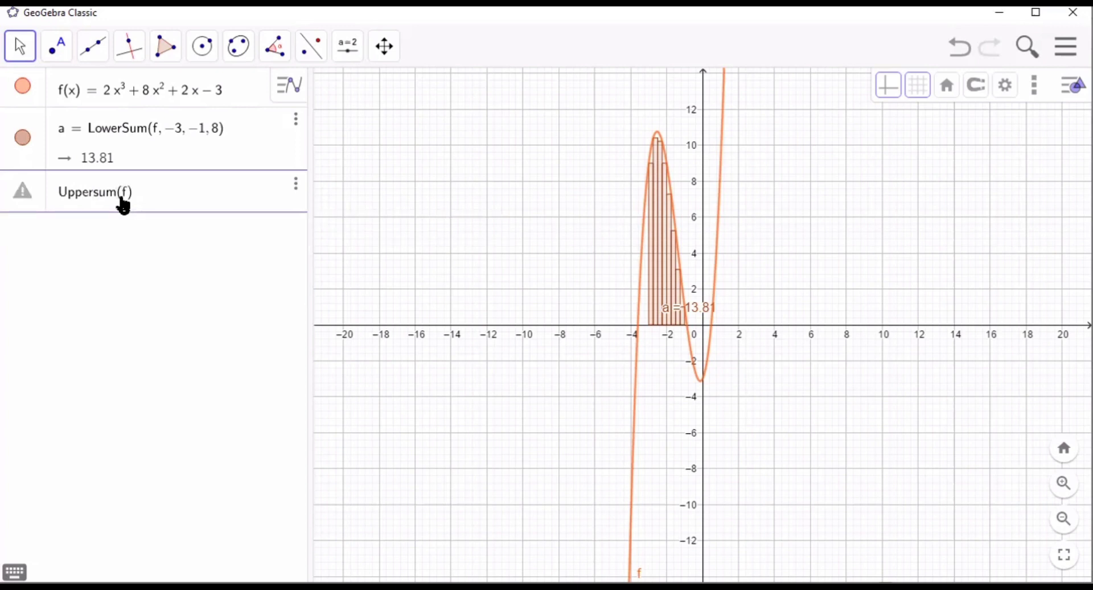
pyautogui.write(',')
pyautogui.write('-')
pyautogui.write('0.8')
pyautogui.write(',0,4')
pyautogui.press('Return')
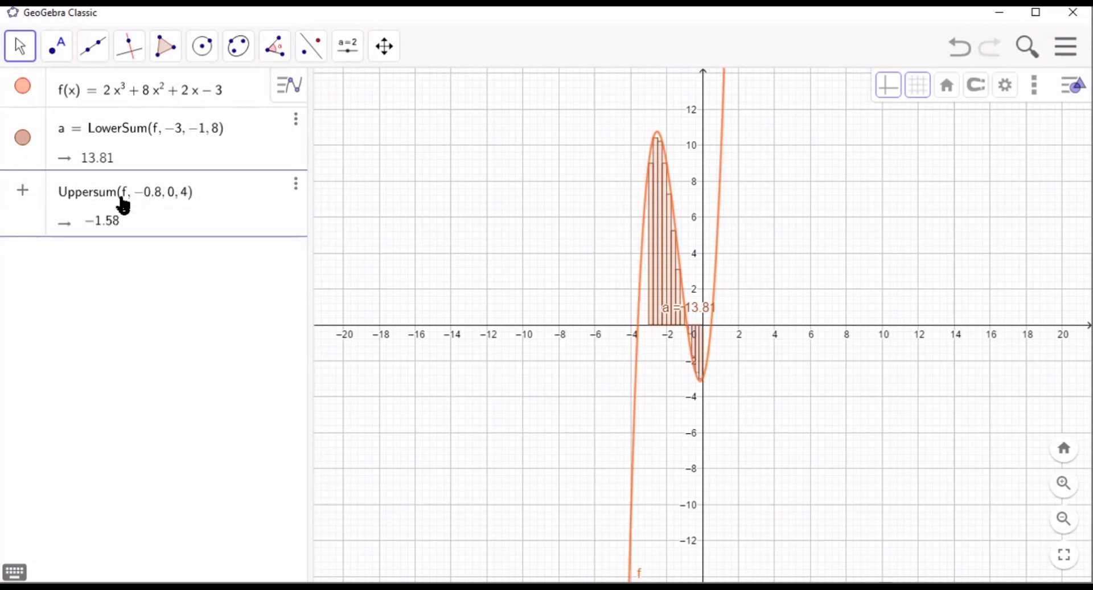
pyautogui.write(',8')
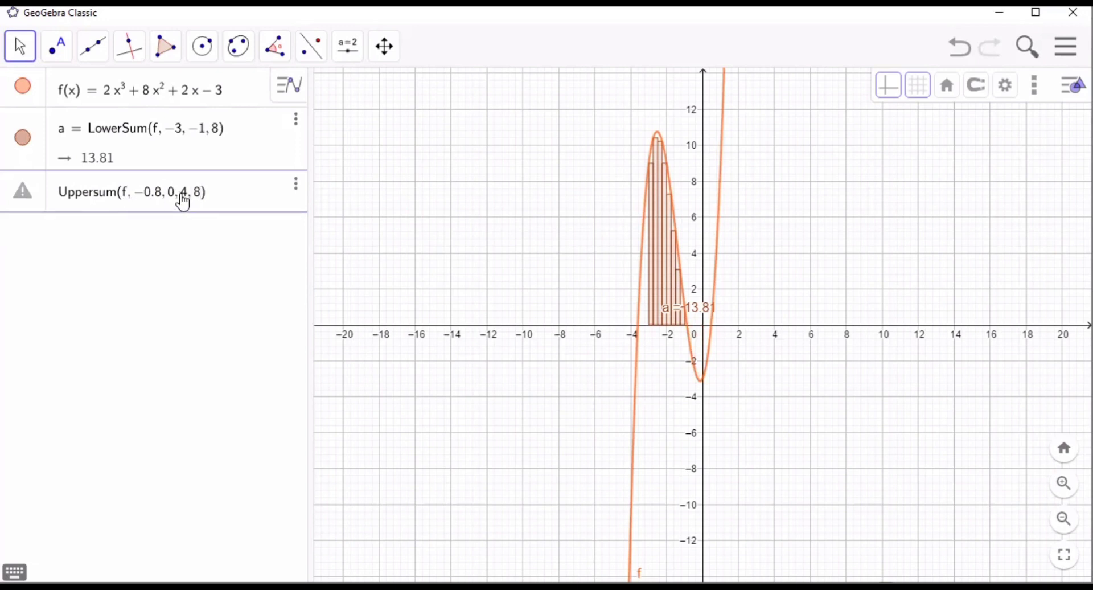
pyautogui.press('BackSpace')
pyautogui.write('.')
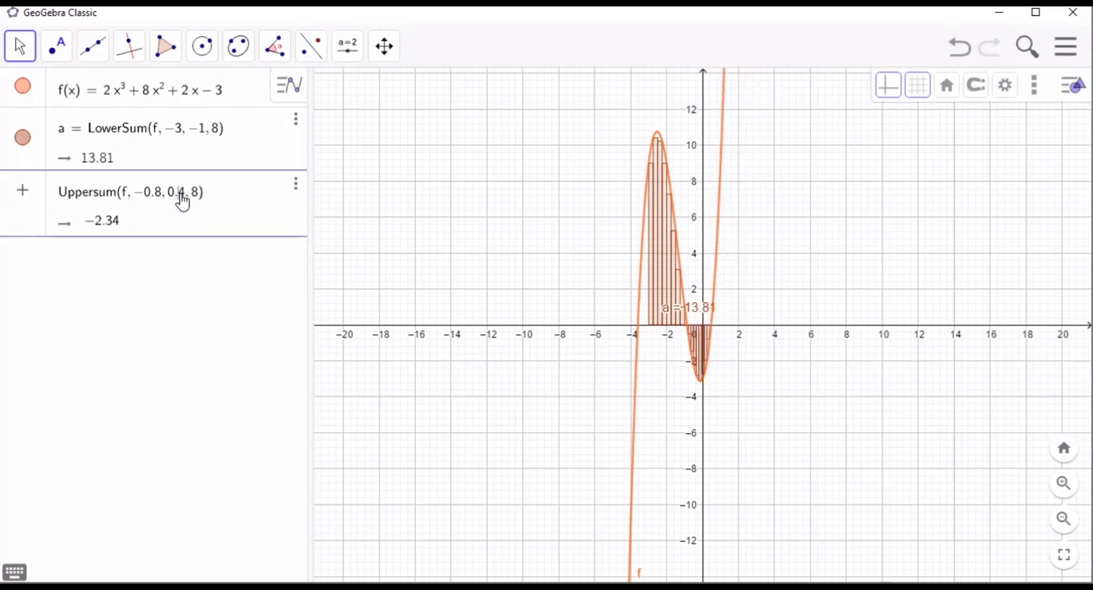
pyautogui.click(171, 251)
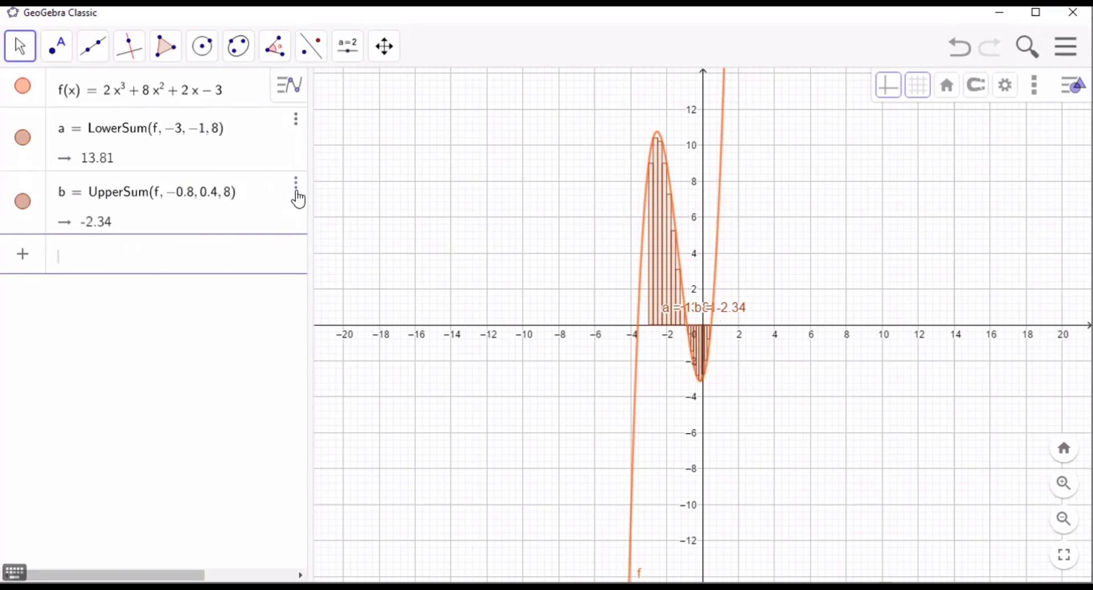
# - Change the color of the UpperSum object to light purple (#CC66FF) in its settings, and close the settings
pyautogui.click(296, 186)
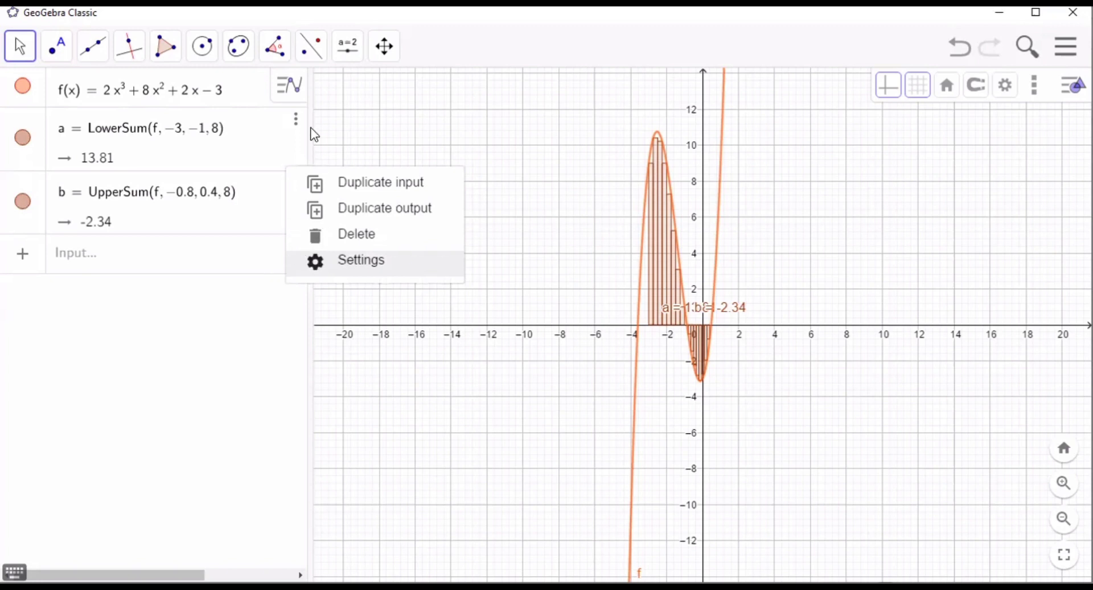
pyautogui.click(328, 262)
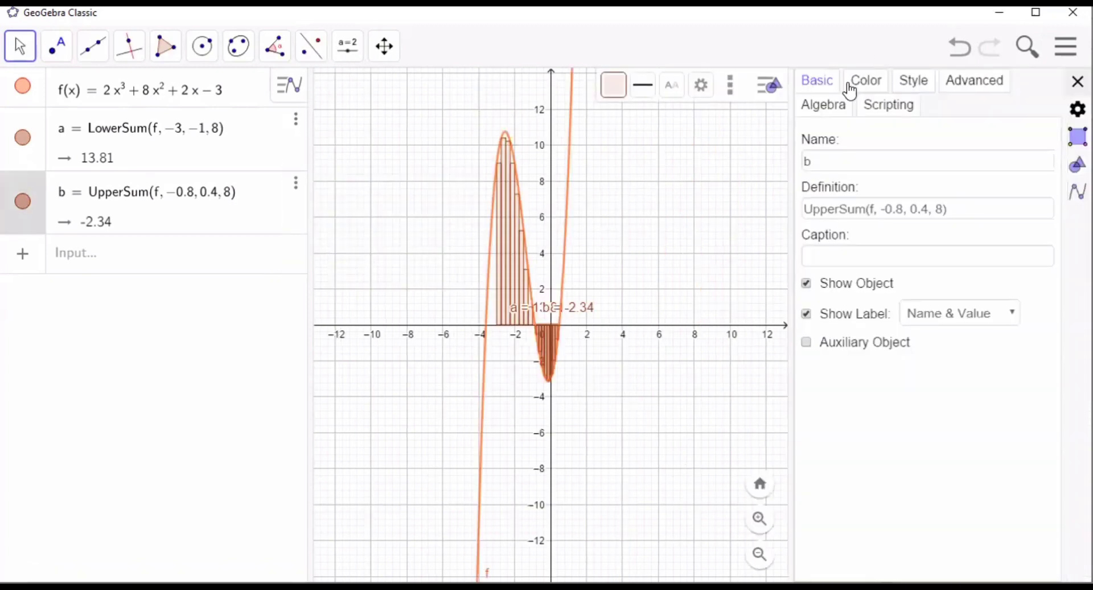
pyautogui.click(850, 90)
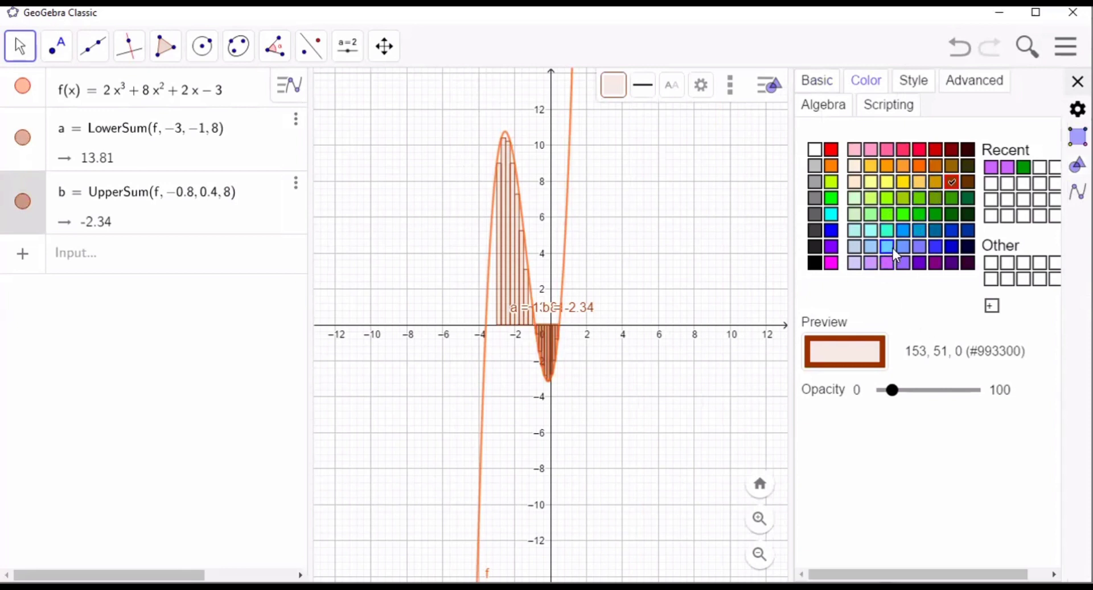
pyautogui.click(887, 263)
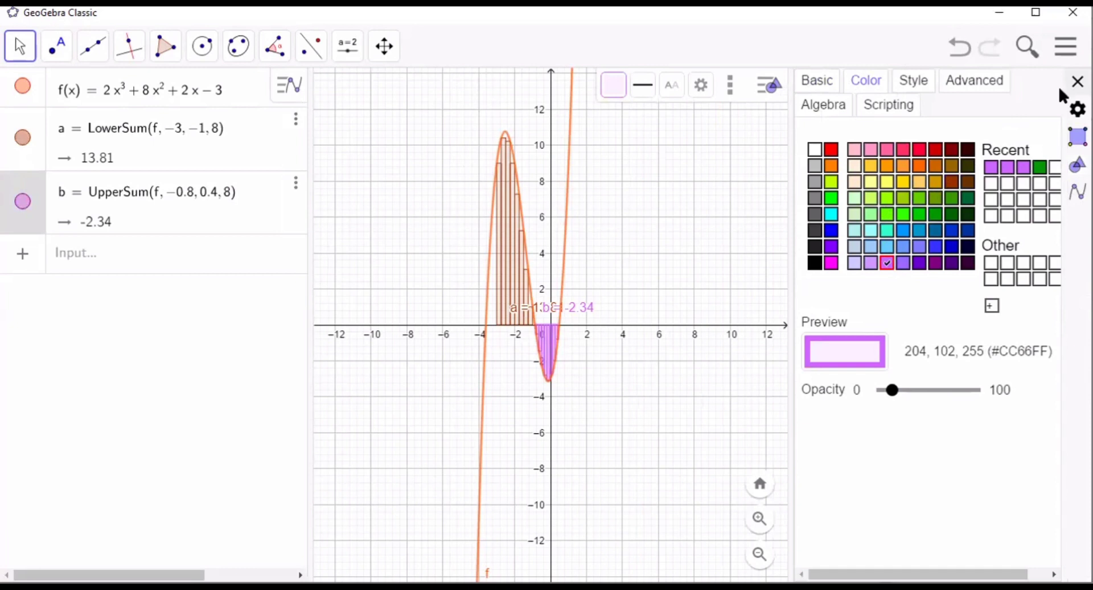
pyautogui.click(1077, 81)
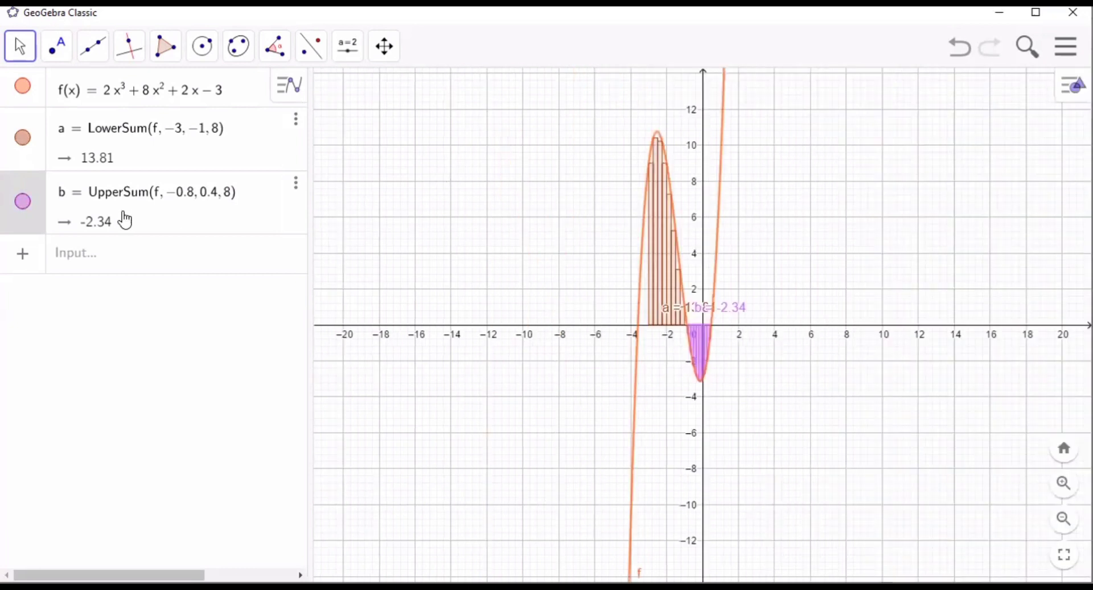
pyautogui.click(130, 255)
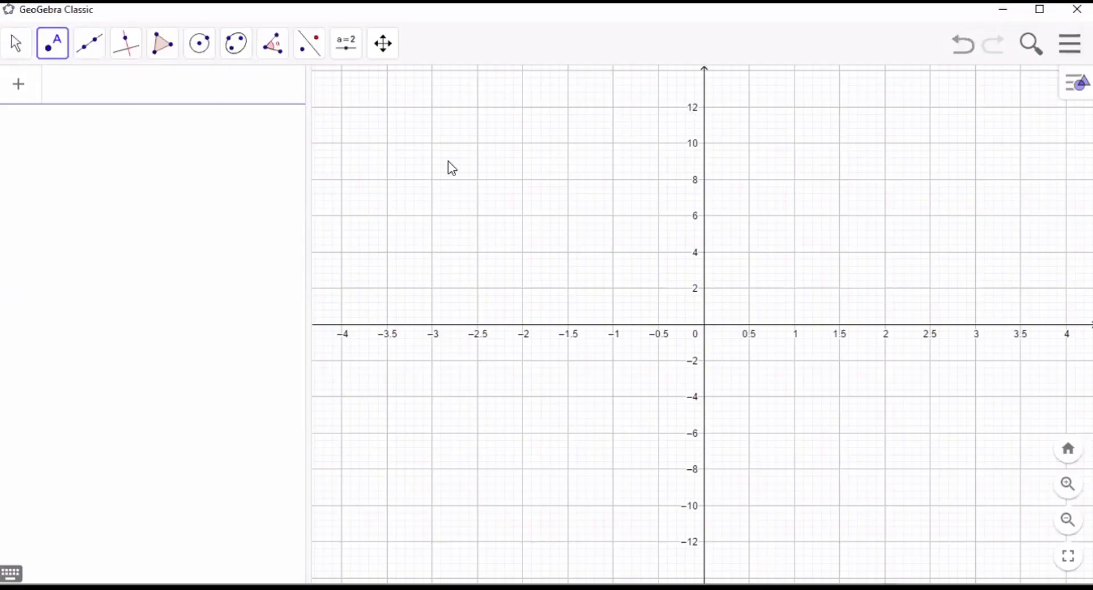
# - Set the xAxis : yAxis ratio of the empty graphics view to 1 : 5
pyautogui.rightClick(359, 144)
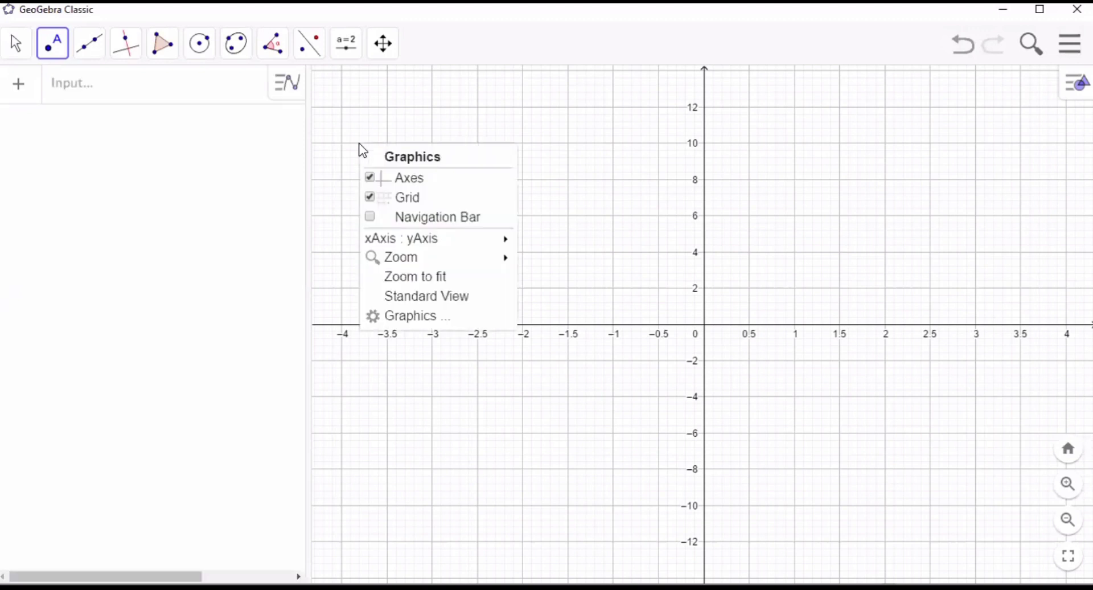
pyautogui.moveTo(402, 246)
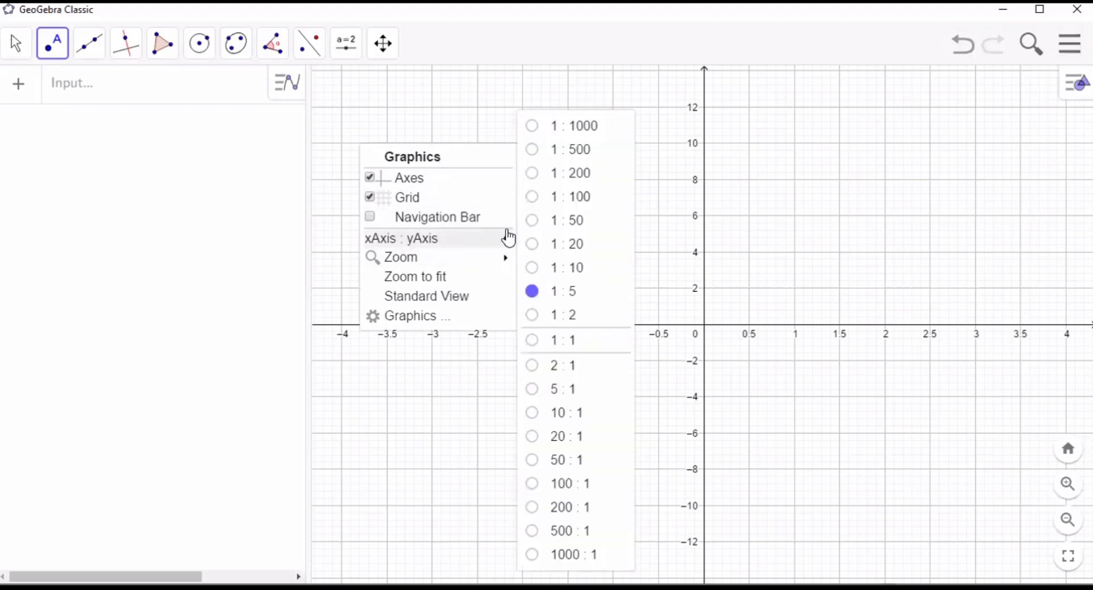
pyautogui.click(563, 293)
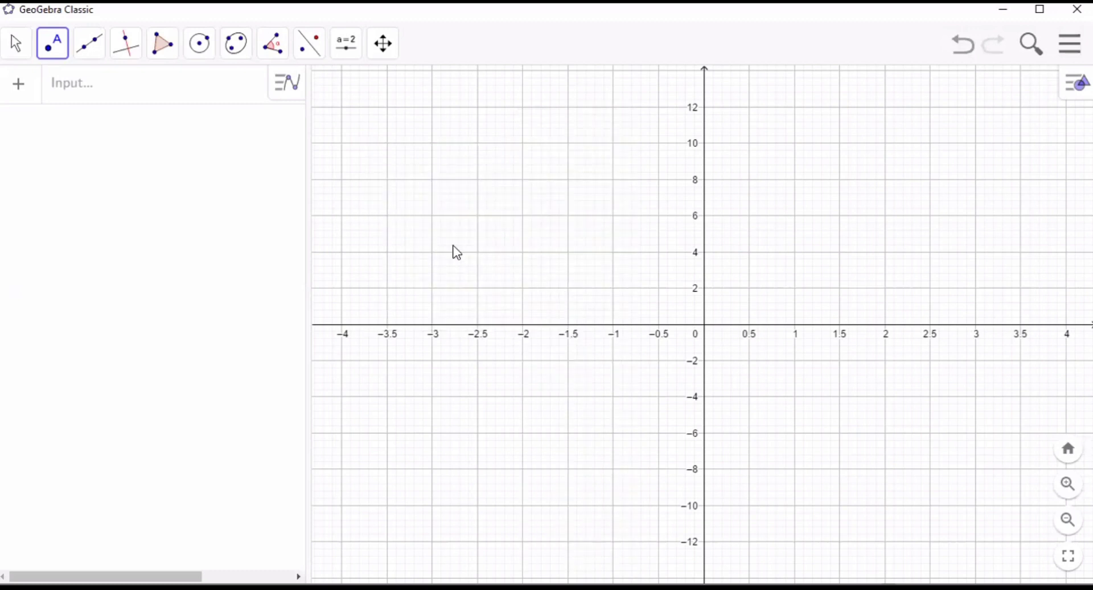
# - Define and plot the function f(x) = 2x^3 - 8x^2 + 5x + 3
pyautogui.click(203, 110)
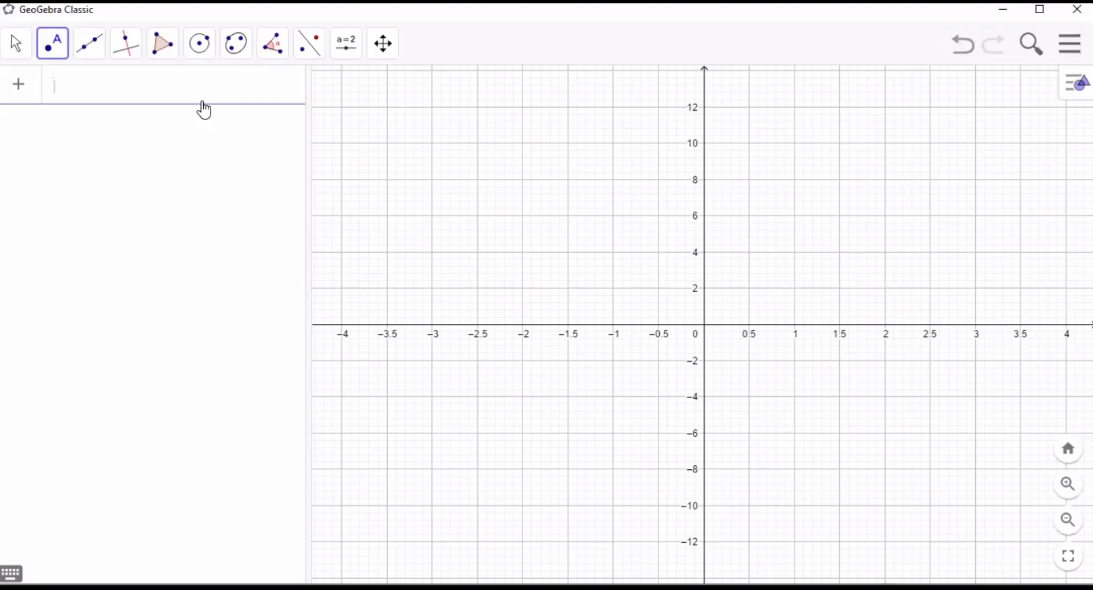
pyautogui.write('f(x')
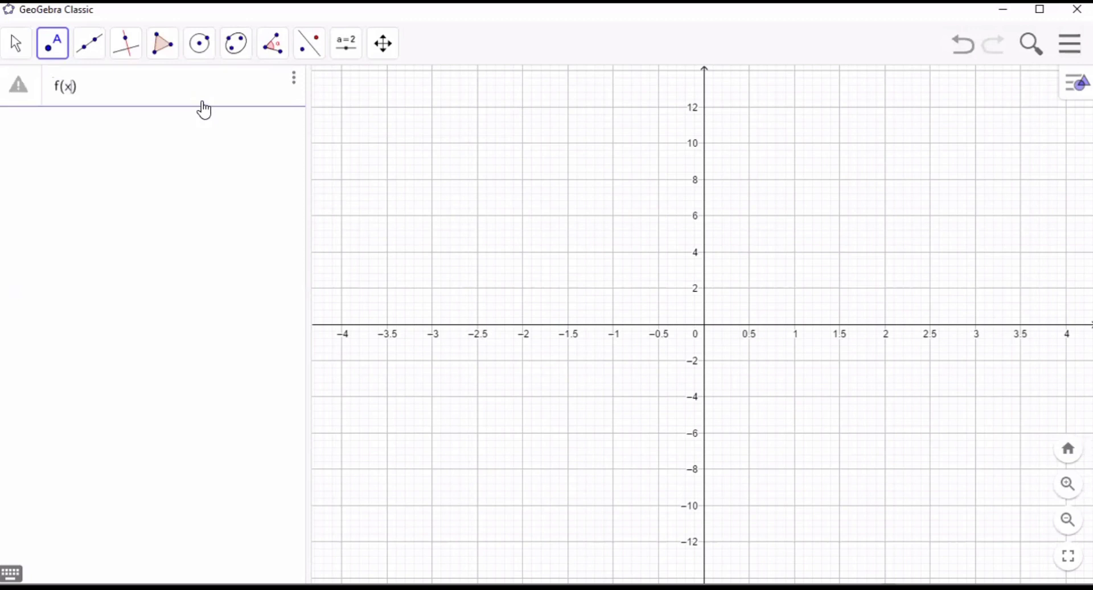
pyautogui.write(')=2x')
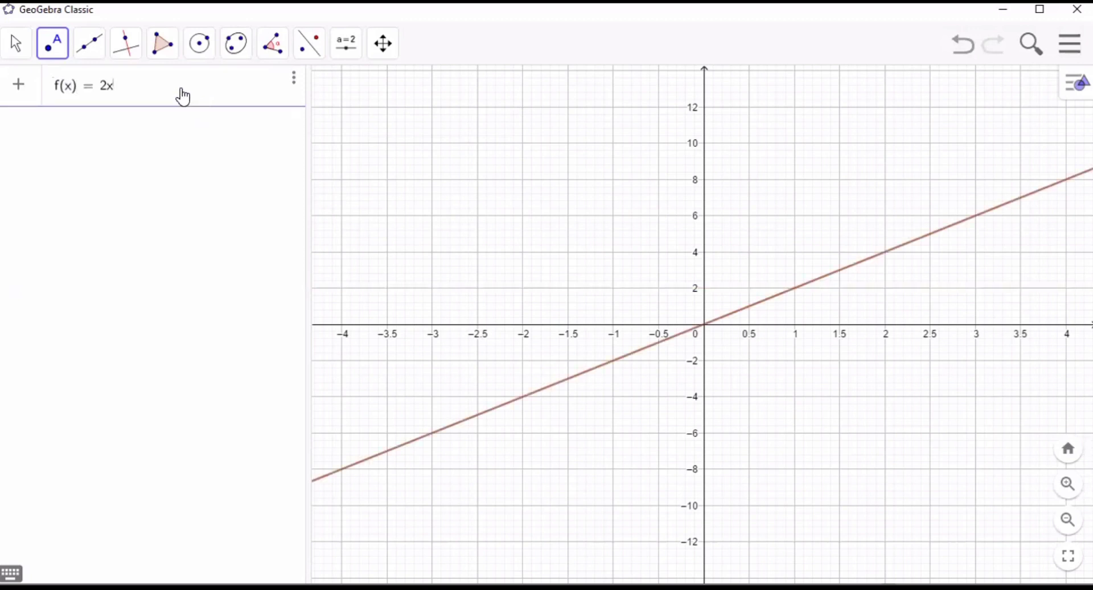
pyautogui.write('^3')
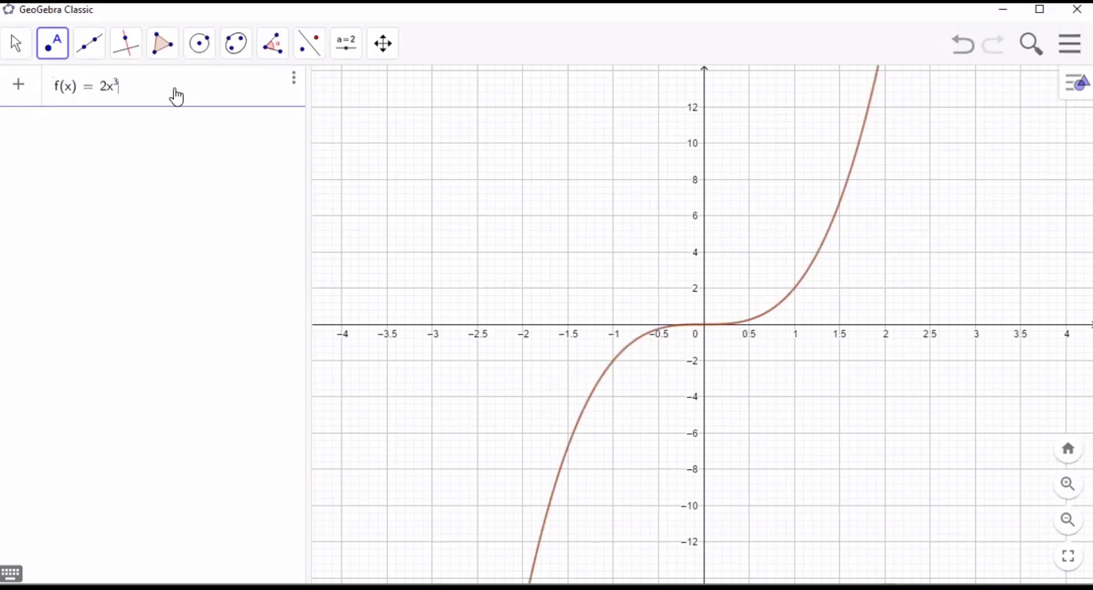
pyautogui.press('Right')
pyautogui.write('-')
pyautogui.write('7')
pyautogui.press('BackSpace')
pyautogui.write('8x')
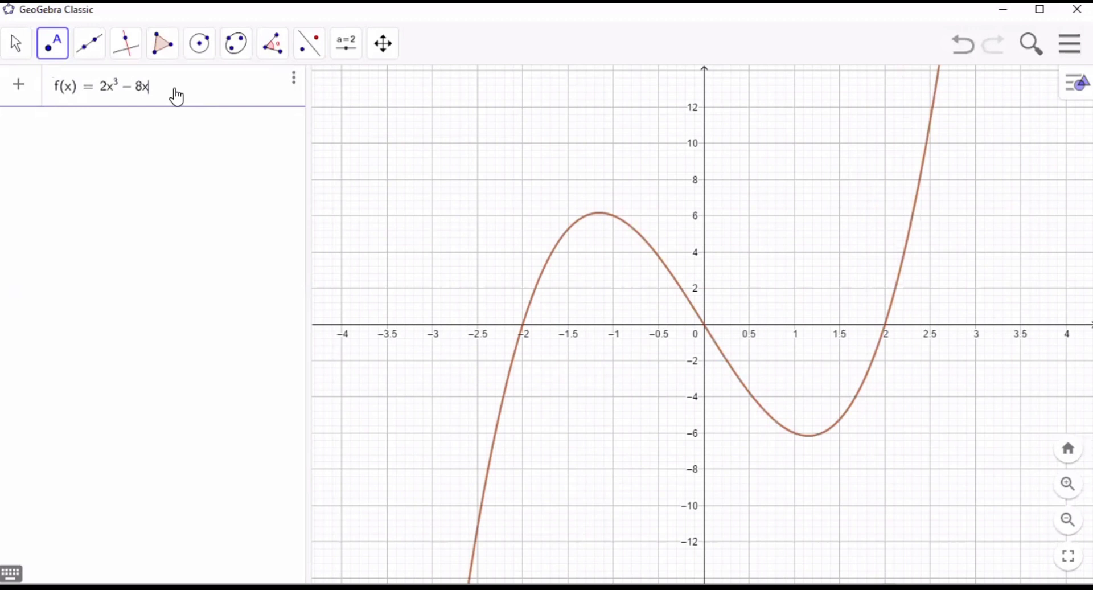
pyautogui.write('^2')
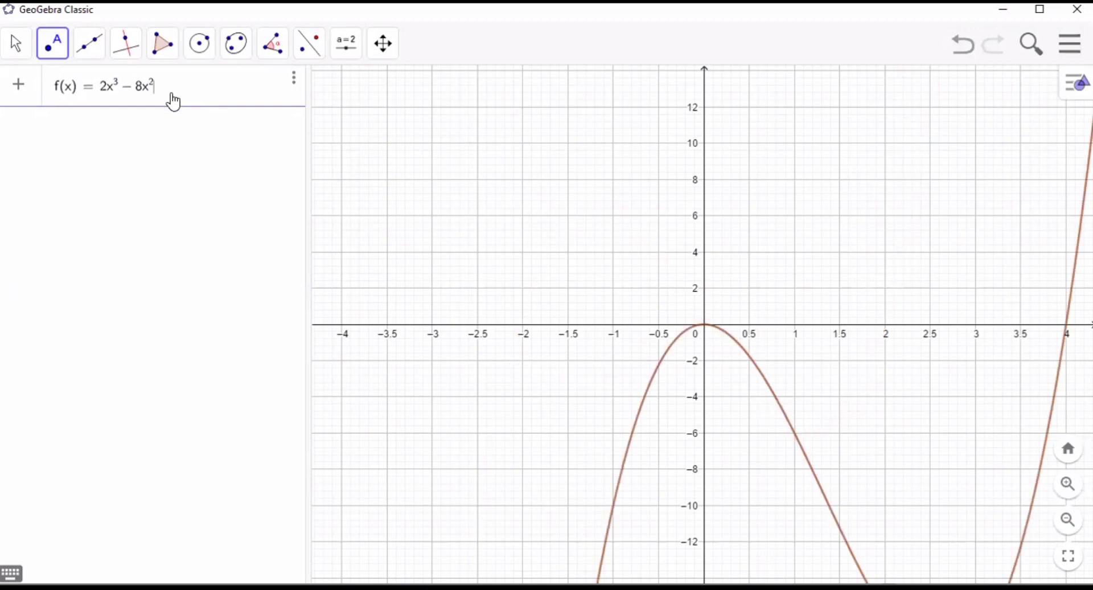
pyautogui.write('+5x')
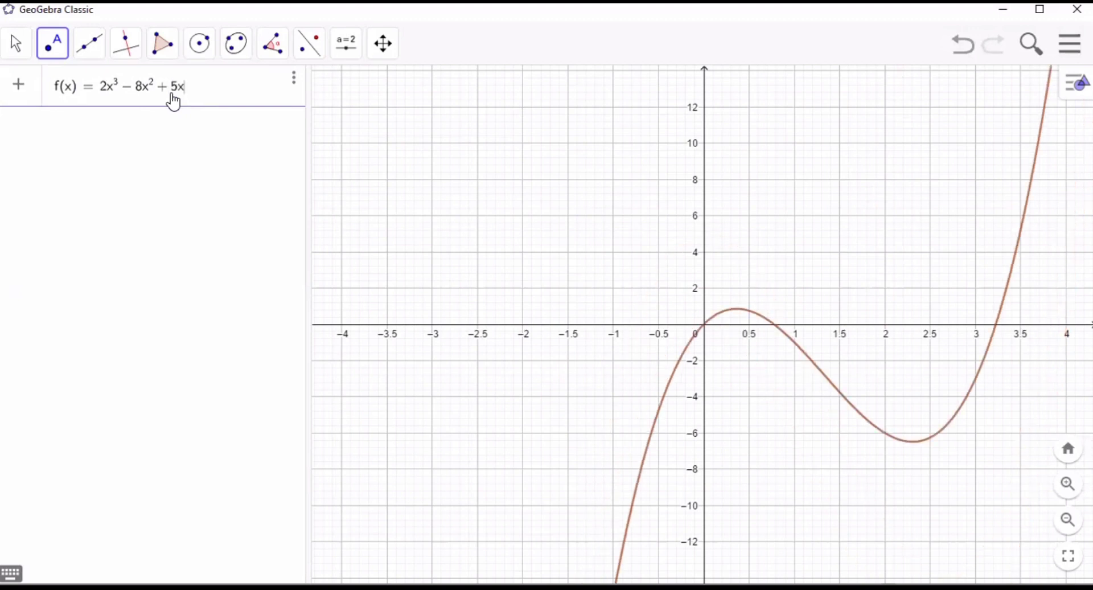
pyautogui.write('+3')
pyautogui.press('Return')
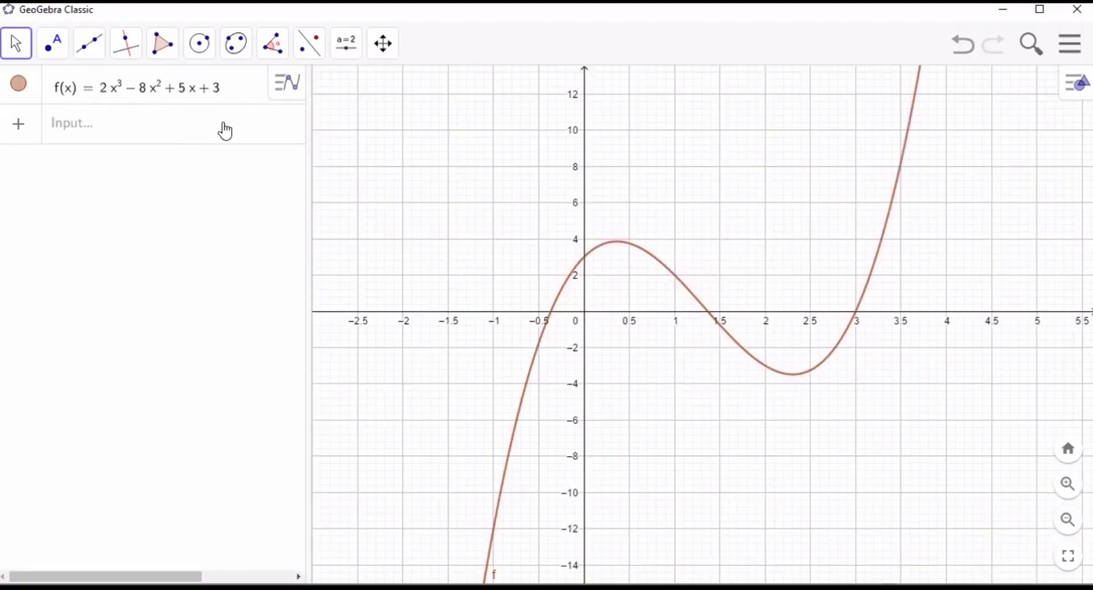
# - Place points with the Point tool where the curve of f crosses the x-axis between 1 and 1.5 and at x = 3
pyautogui.click(61, 53)
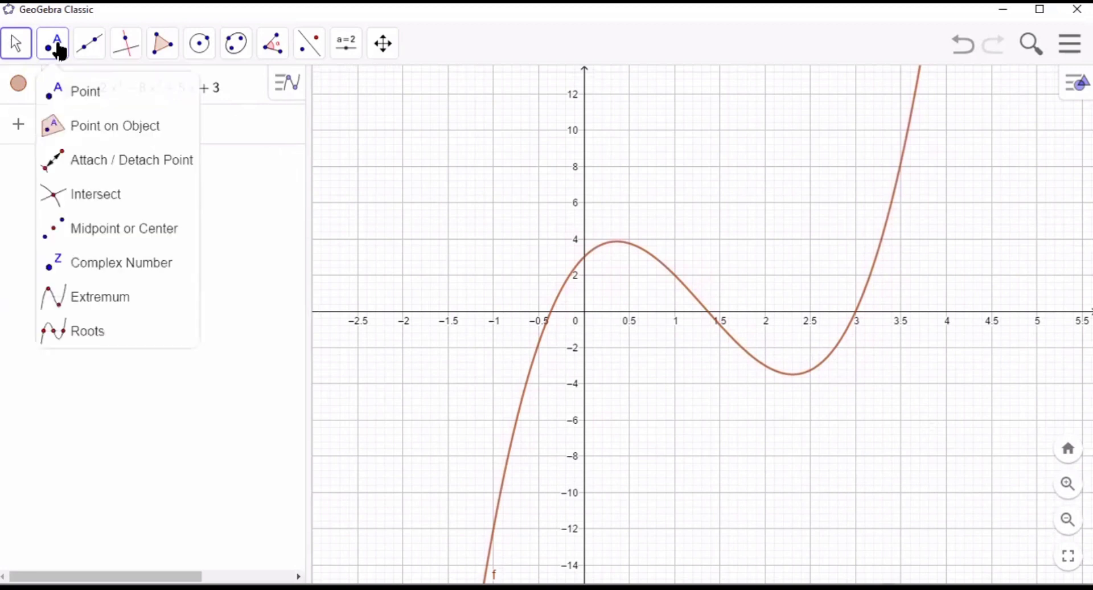
pyautogui.click(74, 102)
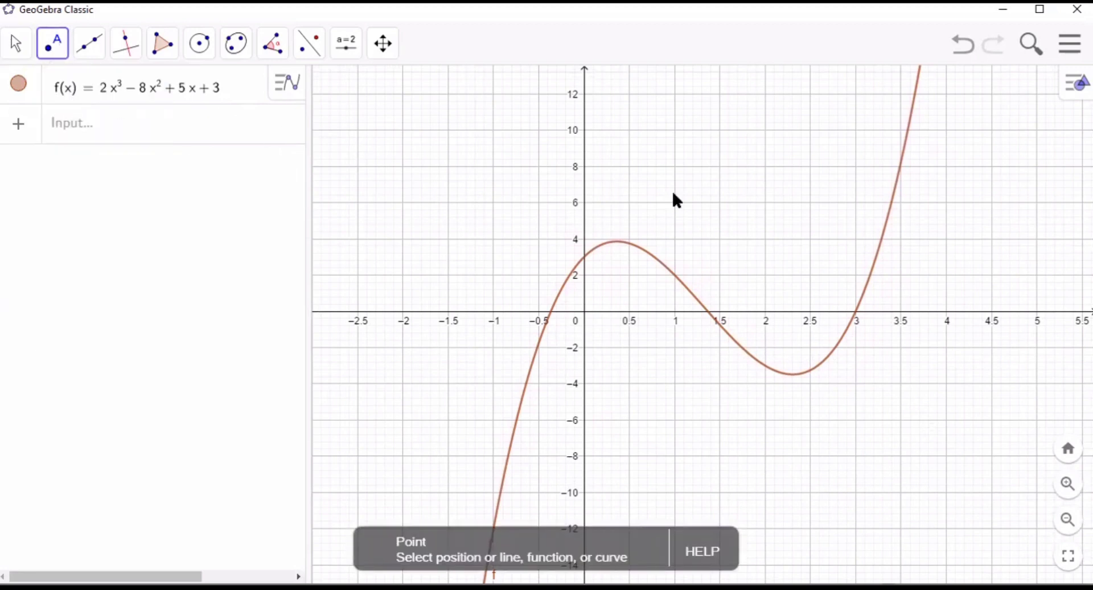
pyautogui.click(709, 313)
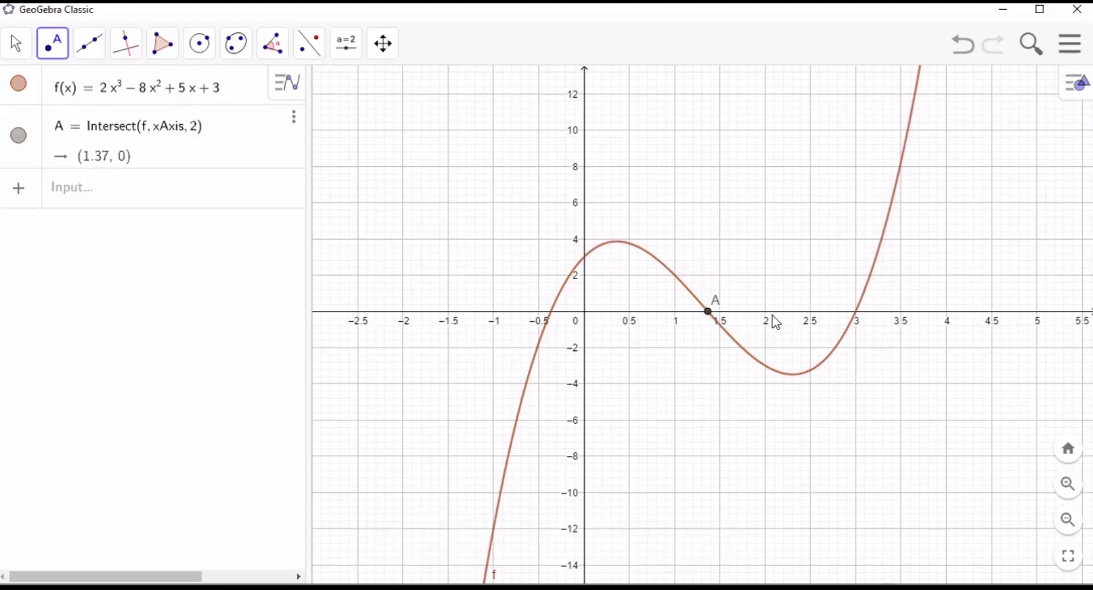
pyautogui.click(856, 316)
# - Compute the definite integral of f with start x-value 0 and end x-value 1.37 using the Integral command
pyautogui.click(156, 260)
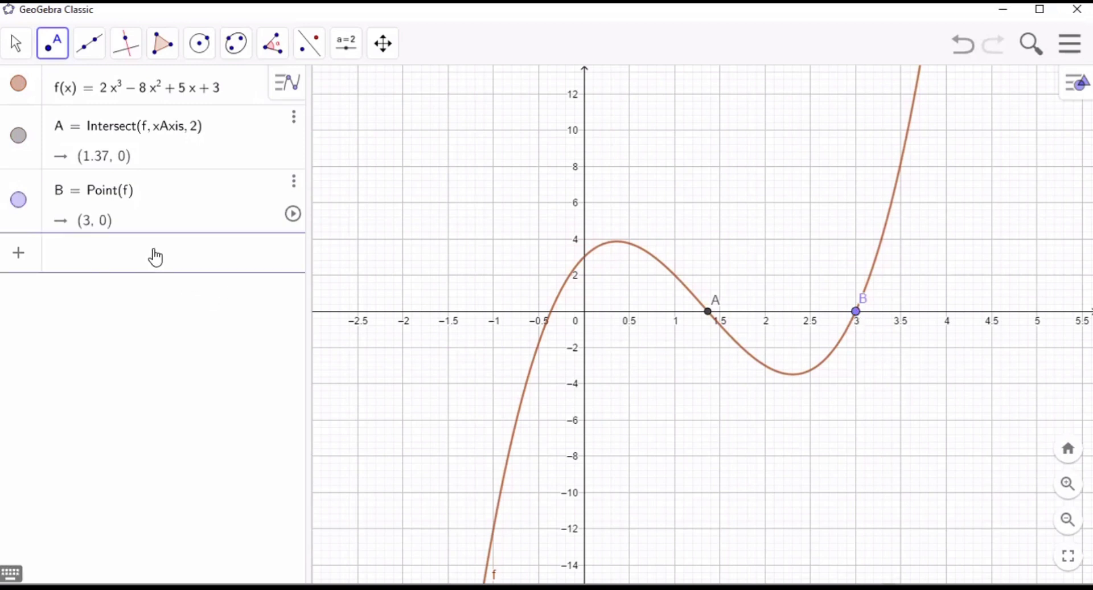
pyautogui.write('Integrl')
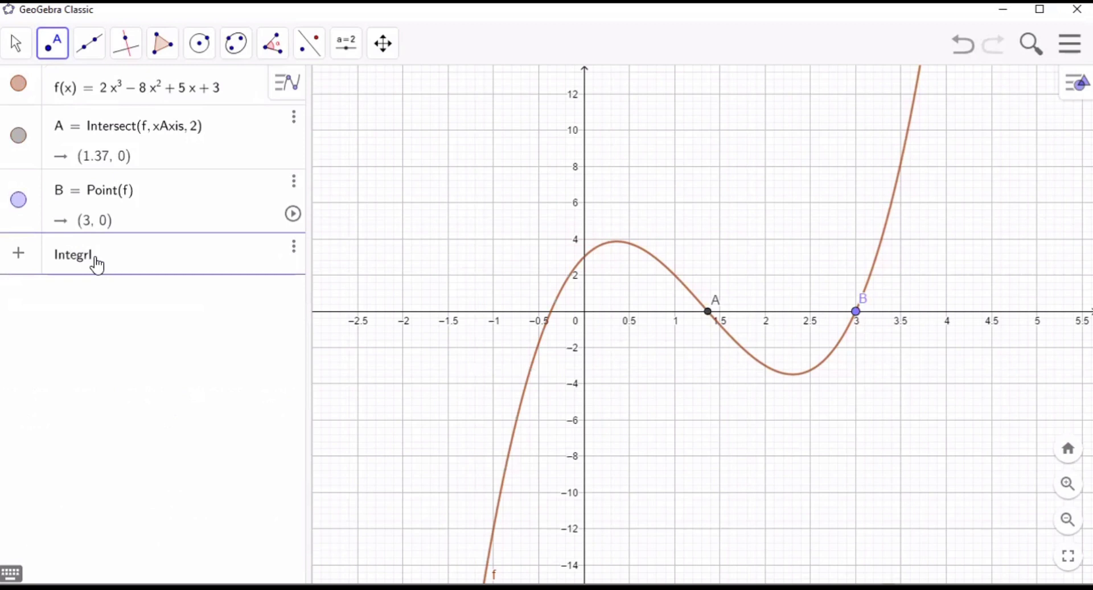
pyautogui.press('BackSpace')
pyautogui.write('al')
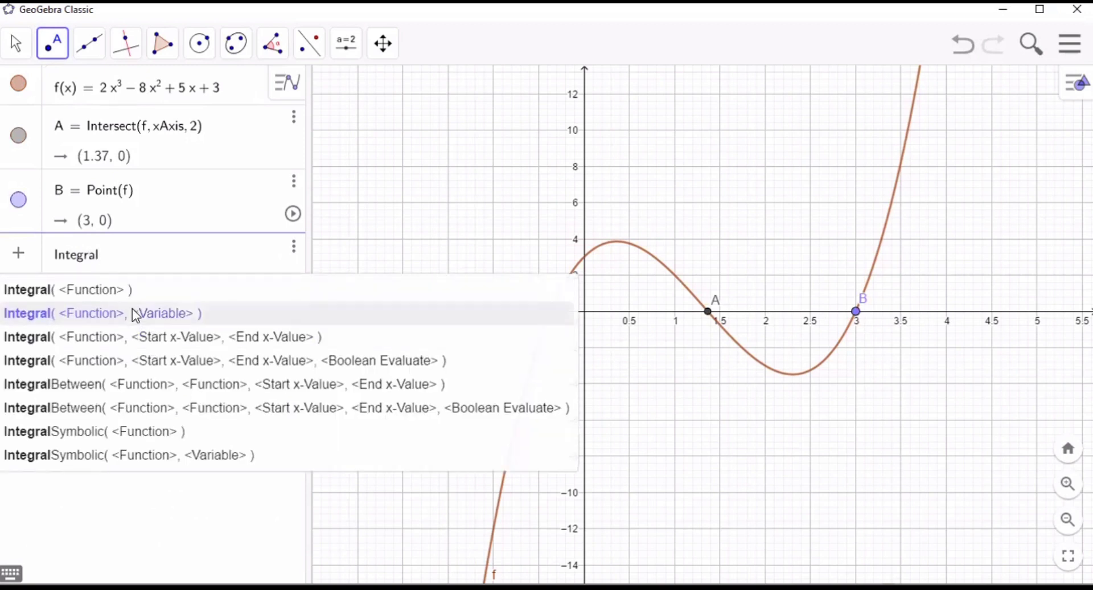
pyautogui.click(155, 337)
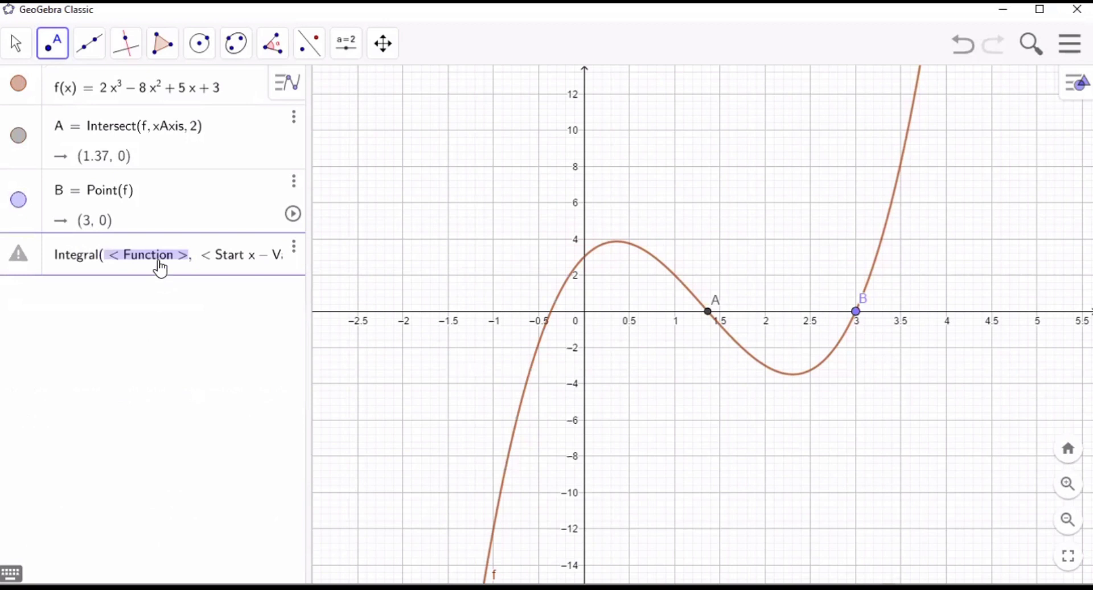
pyautogui.click(159, 262)
pyautogui.press('Tab')
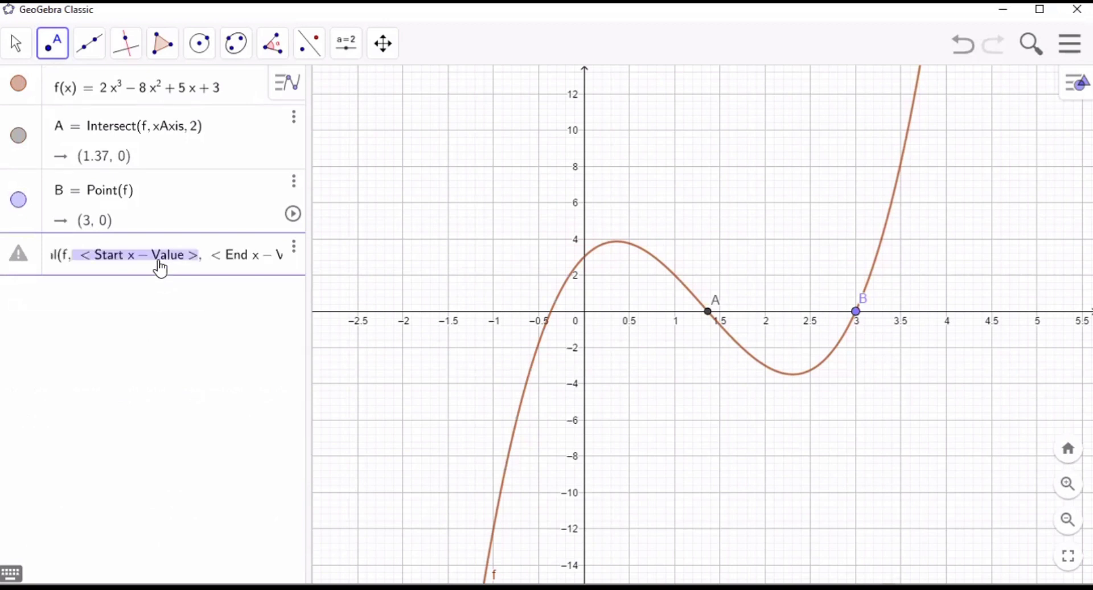
pyautogui.write('0, < End x – Value >')
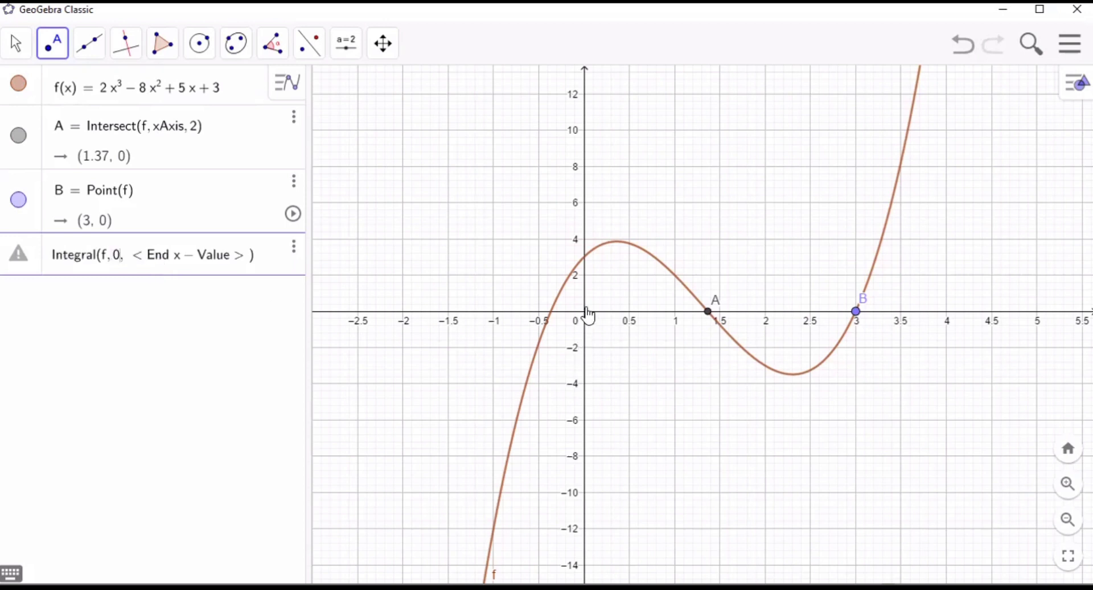
pyautogui.press('Tab')
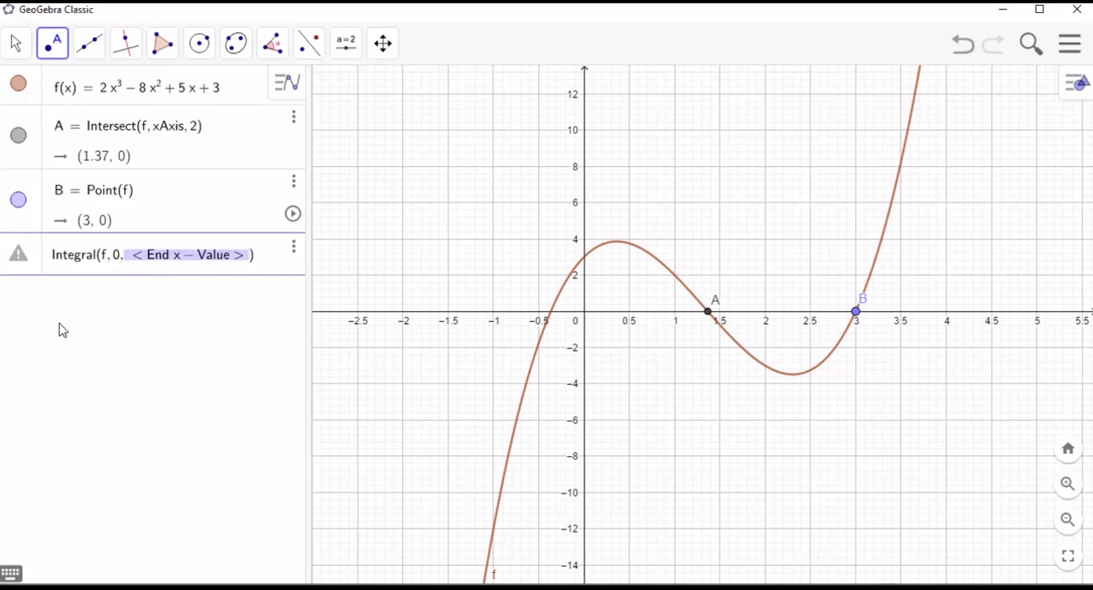
pyautogui.write('1.')
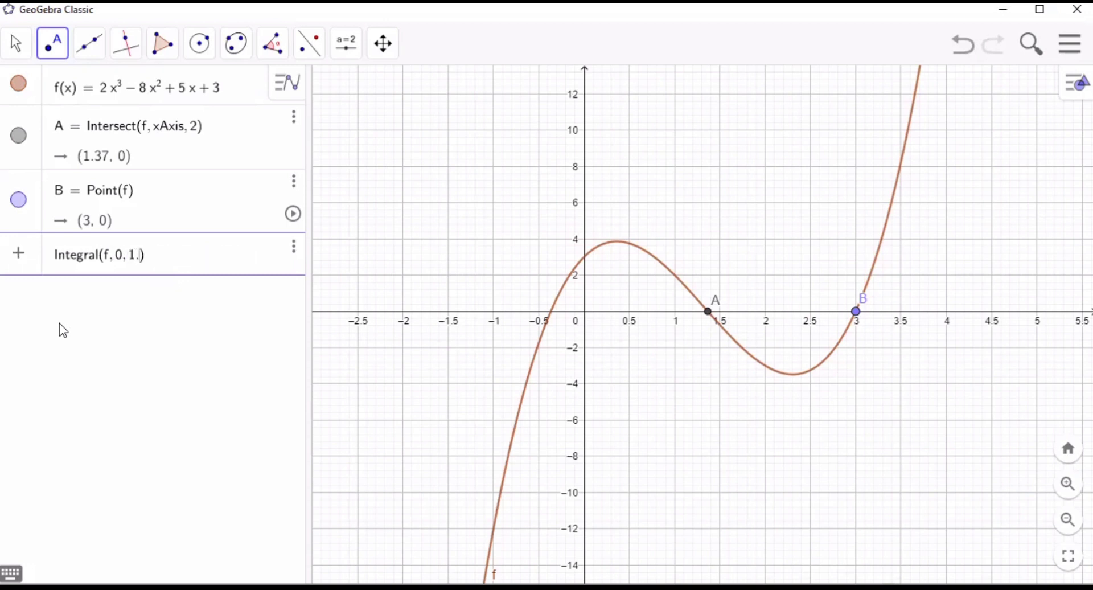
pyautogui.write('37')
pyautogui.press('Return')
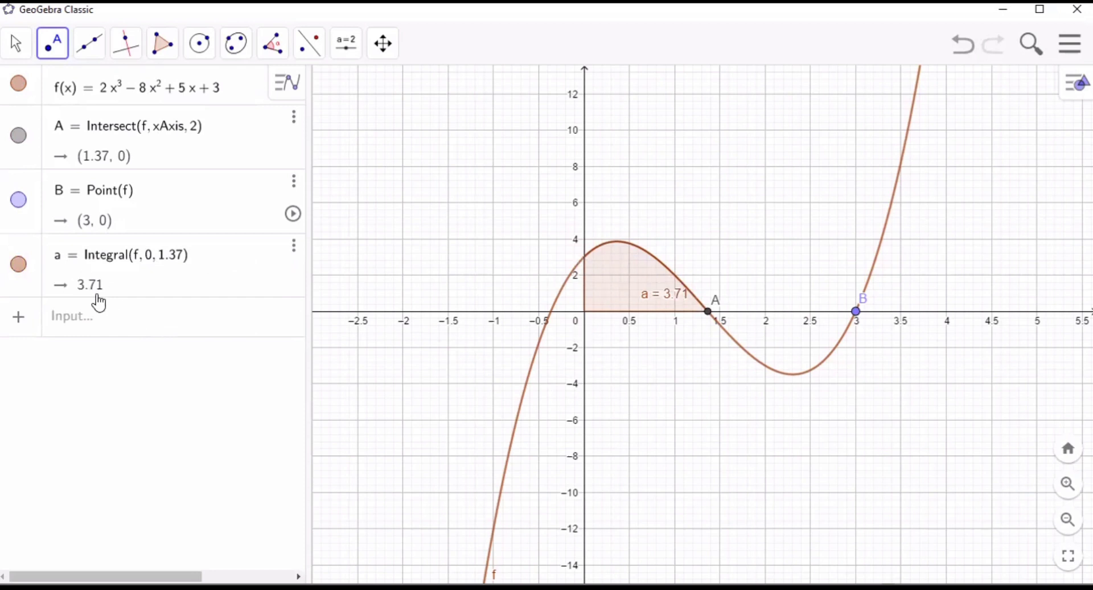
# - Compute the definite integral of f from x = 1.37 to x = 3 with the Integral command
pyautogui.click(134, 317)
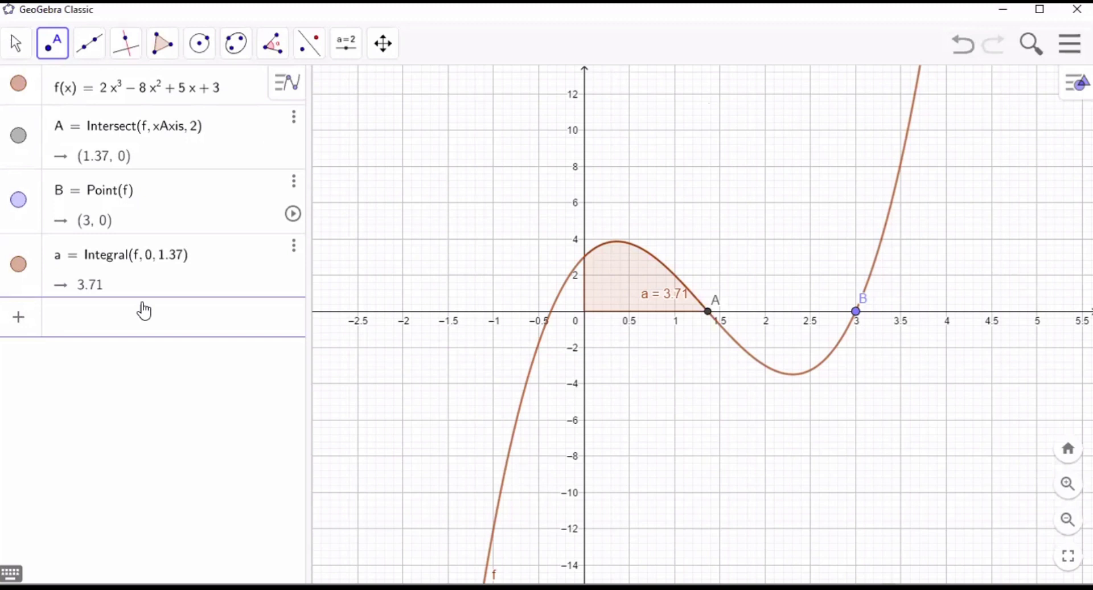
pyautogui.write('Integral')
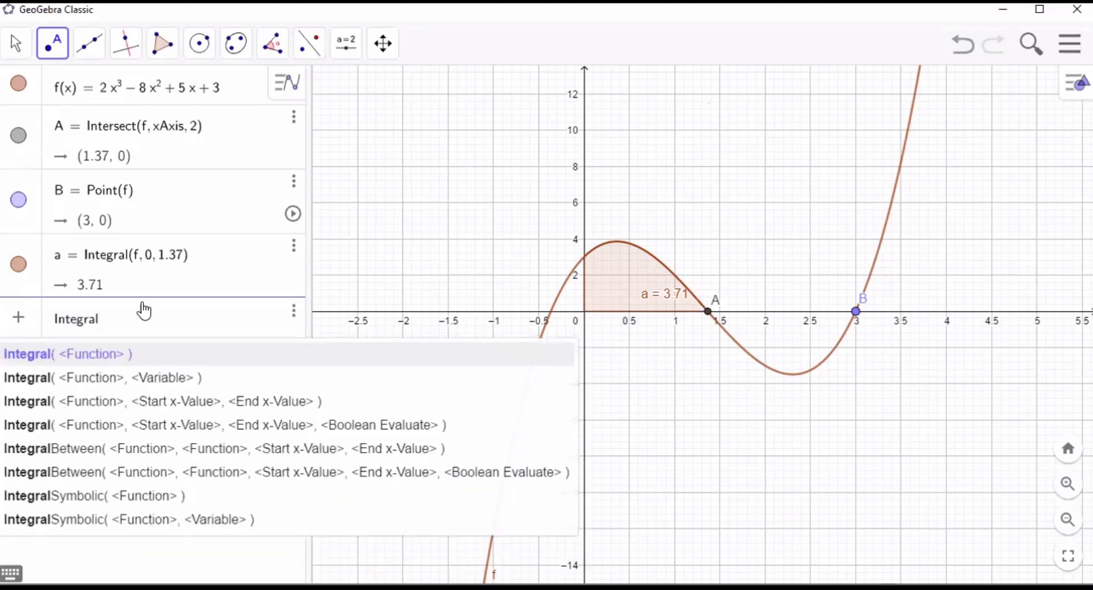
pyautogui.click(152, 401)
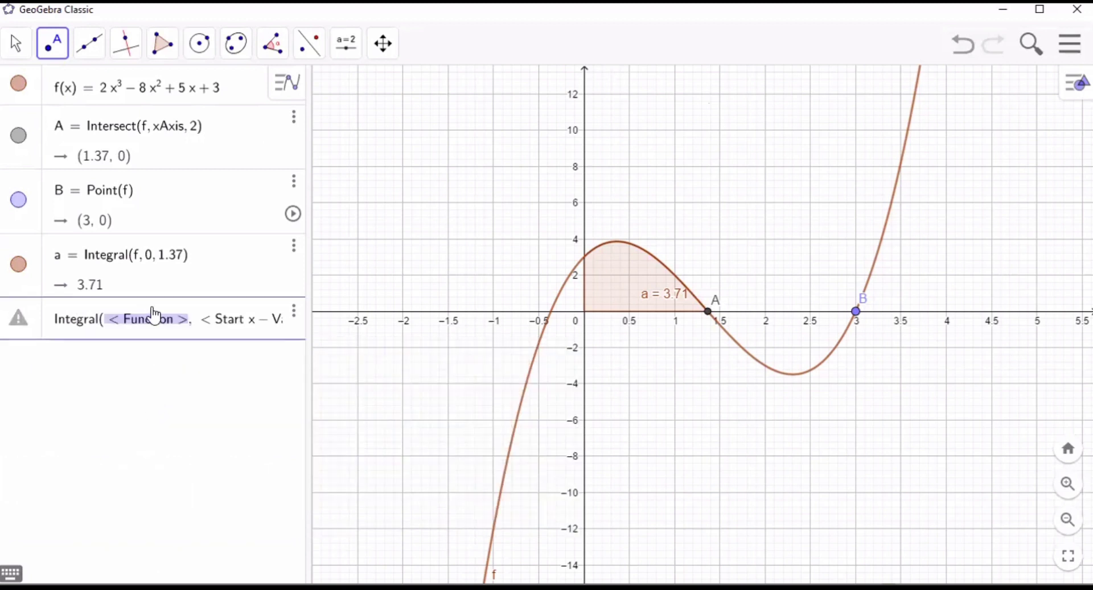
pyautogui.write('f')
pyautogui.press('Tab')
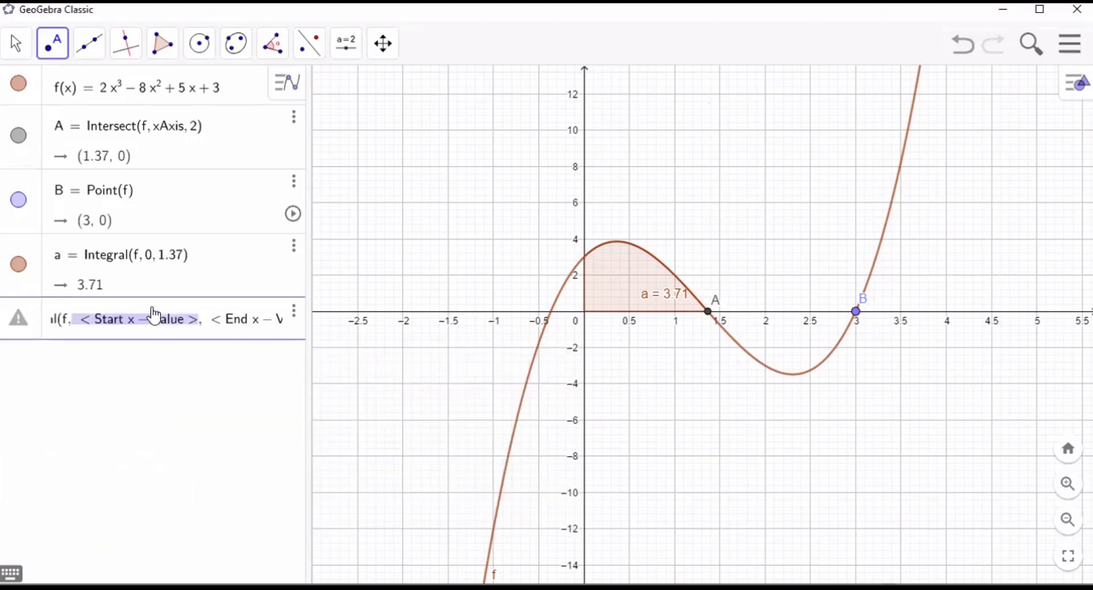
pyautogui.write('1.')
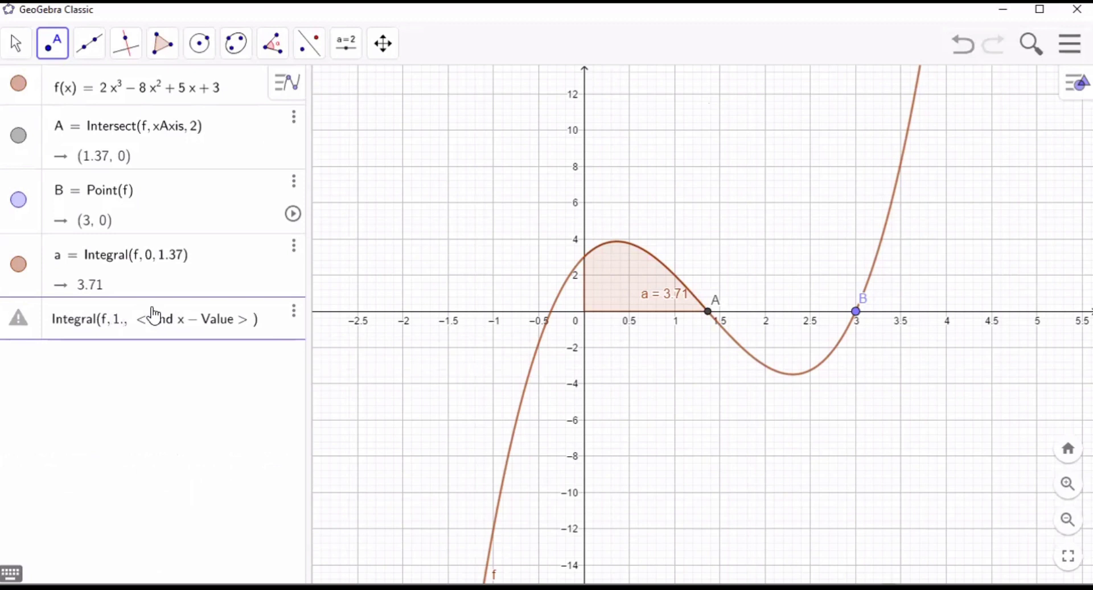
pyautogui.write('37')
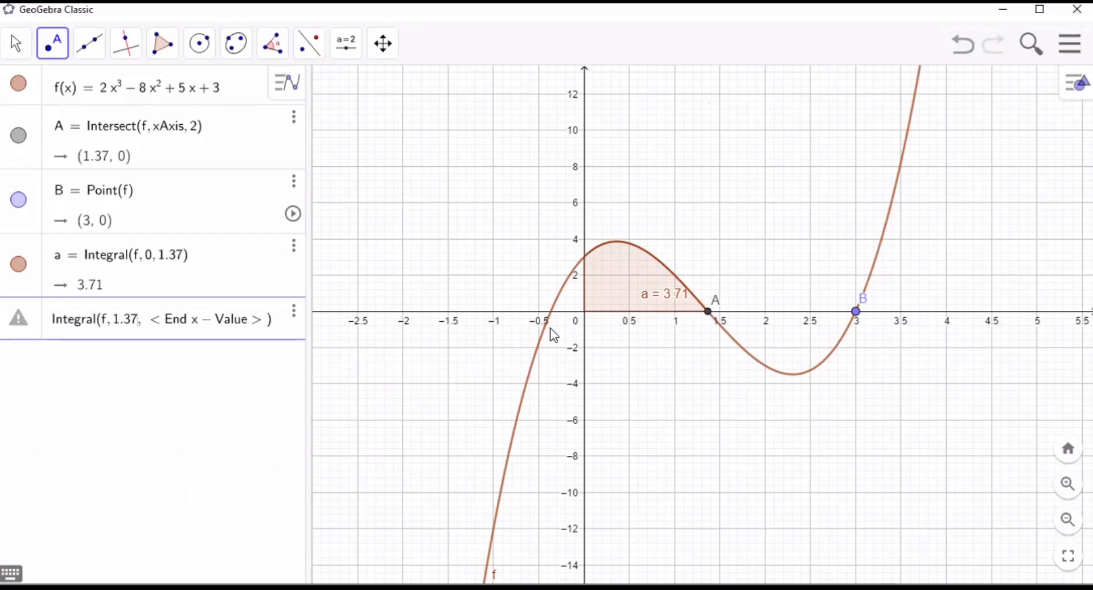
pyautogui.press('Tab')
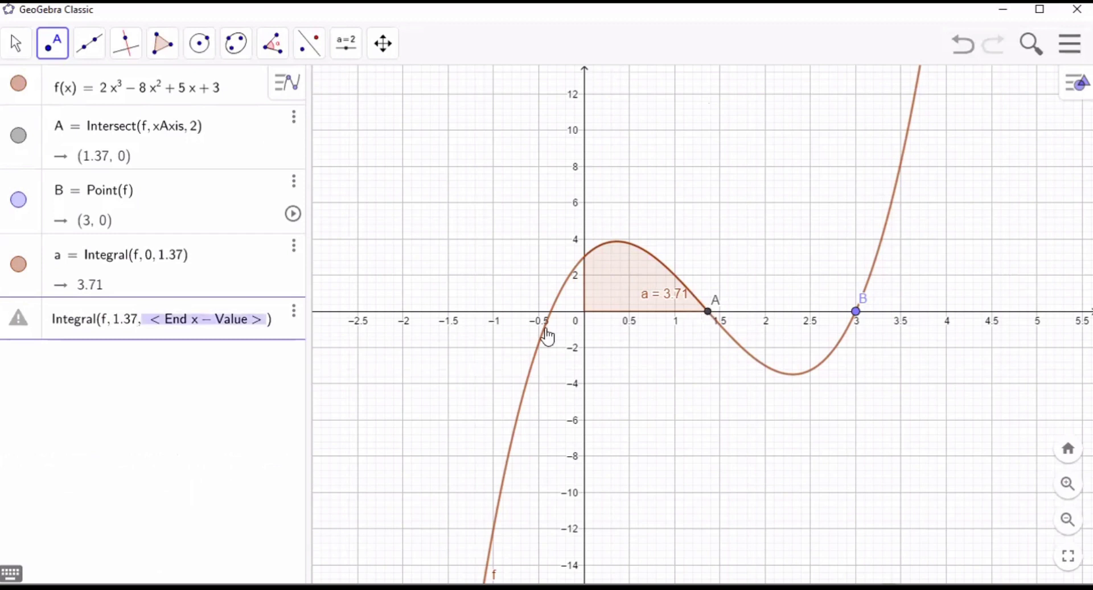
pyautogui.write('3')
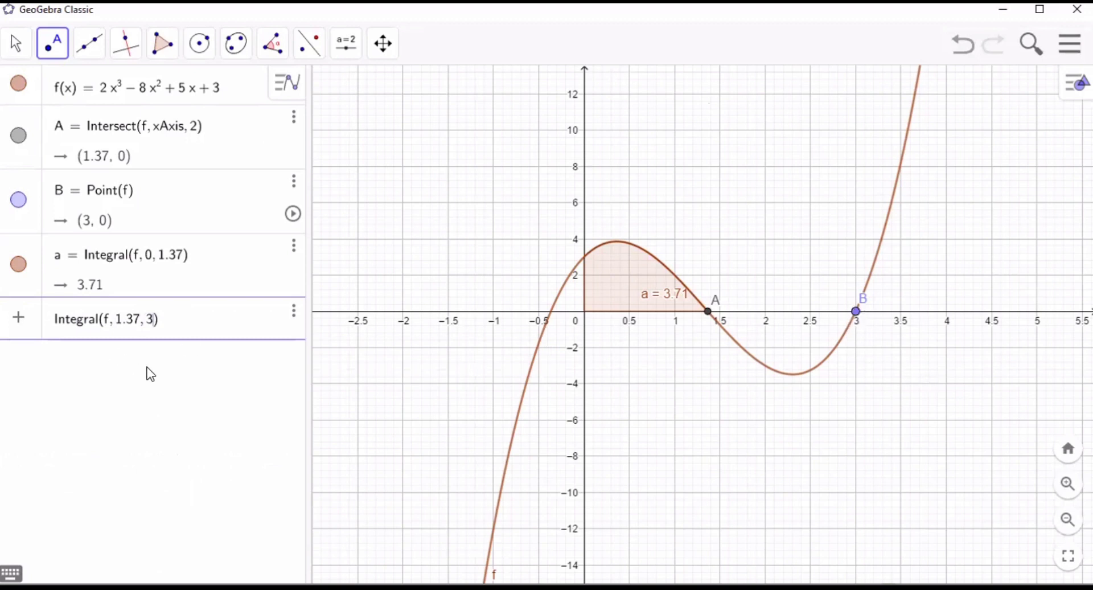
pyautogui.press('Return')
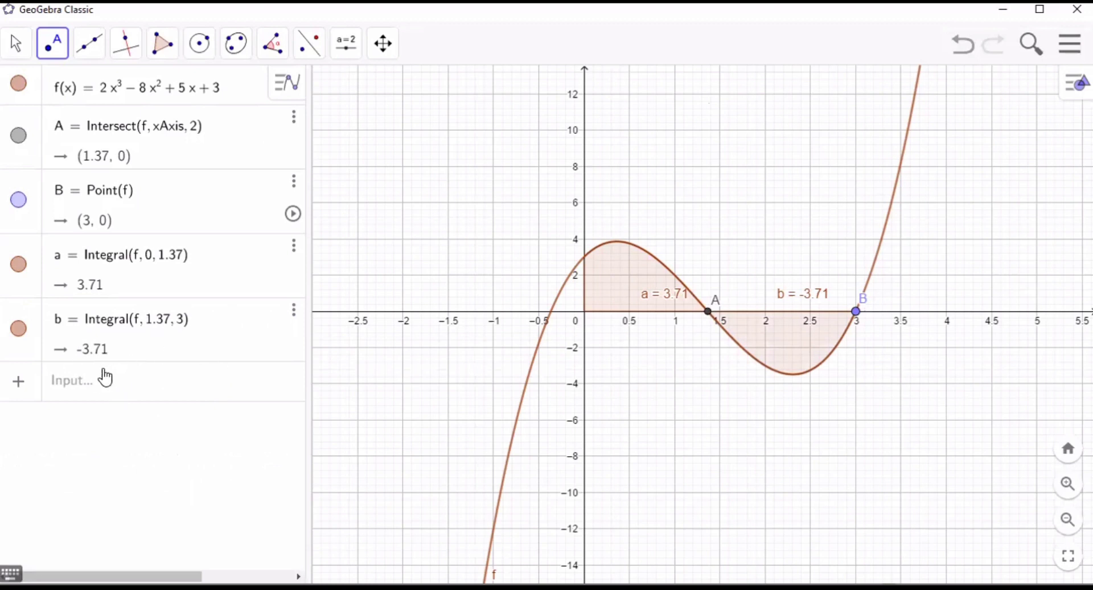
# - Compute the definite integral of f from x = 3 to x = 4 with the Integral command
pyautogui.click(94, 393)
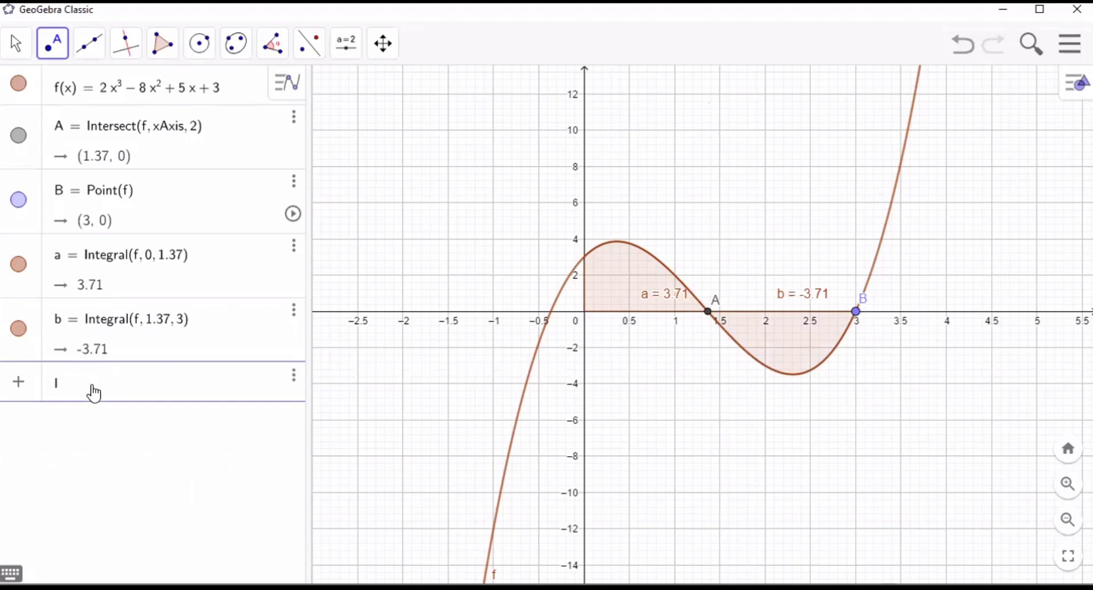
pyautogui.write('Intg')
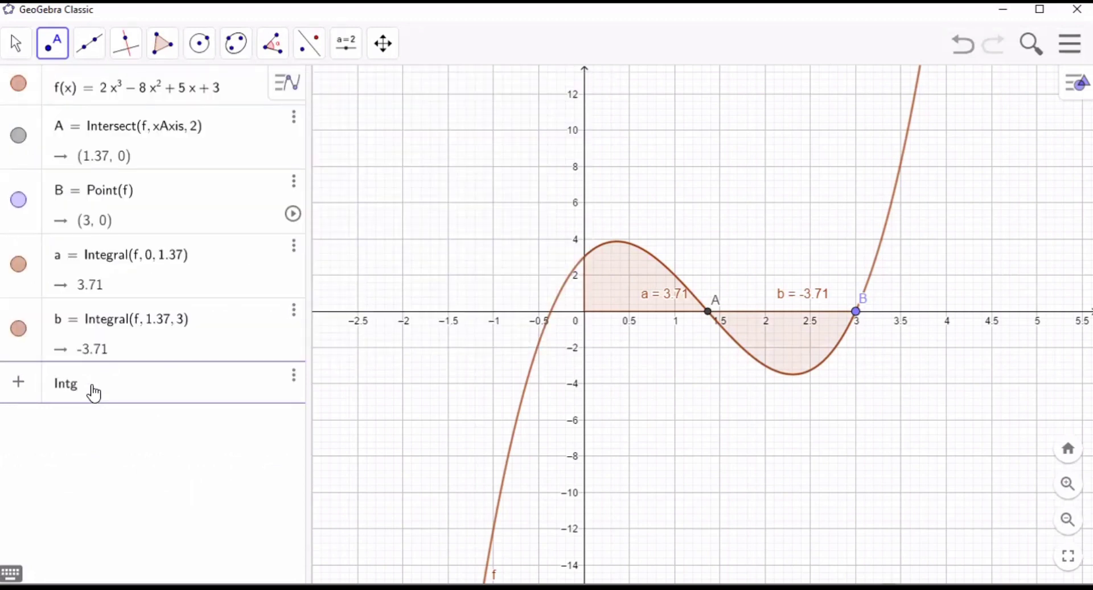
pyautogui.press('BackSpace')
pyautogui.write('egral')
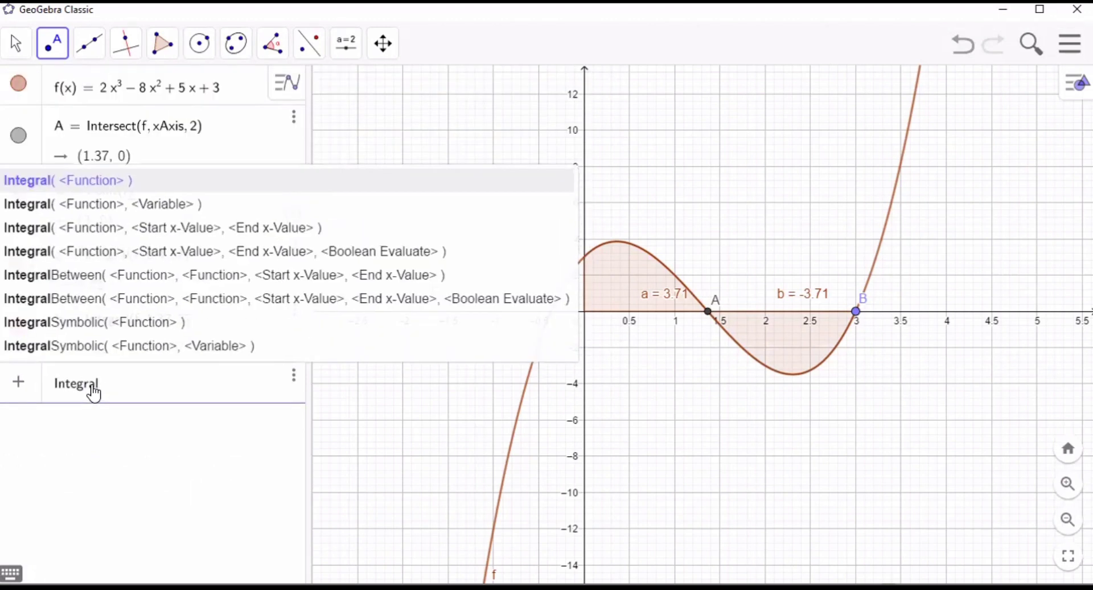
pyautogui.click(214, 226)
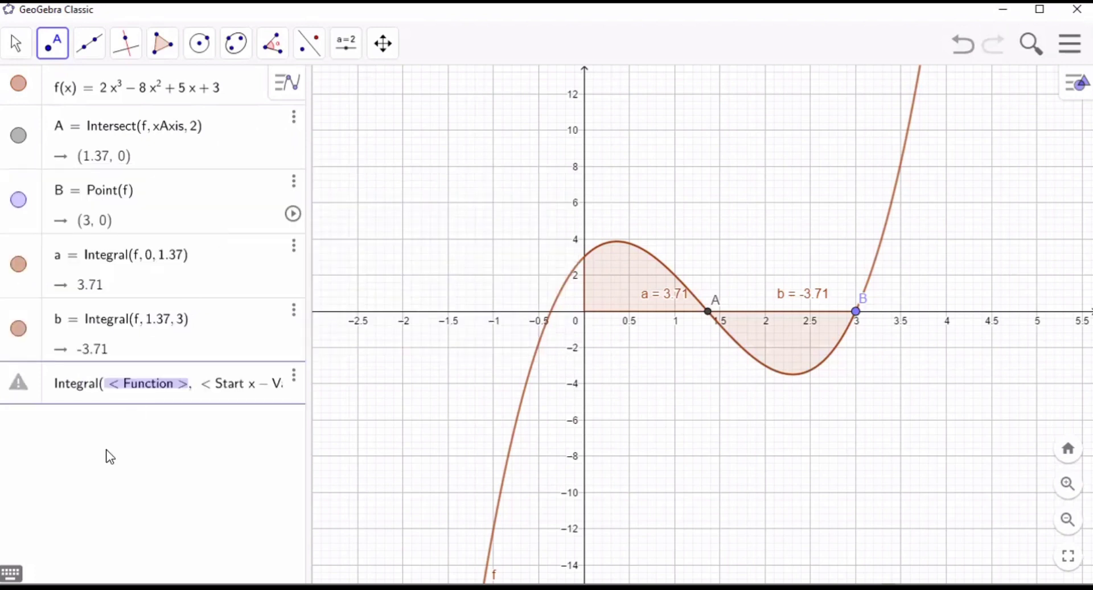
pyautogui.write('f')
pyautogui.press('Tab')
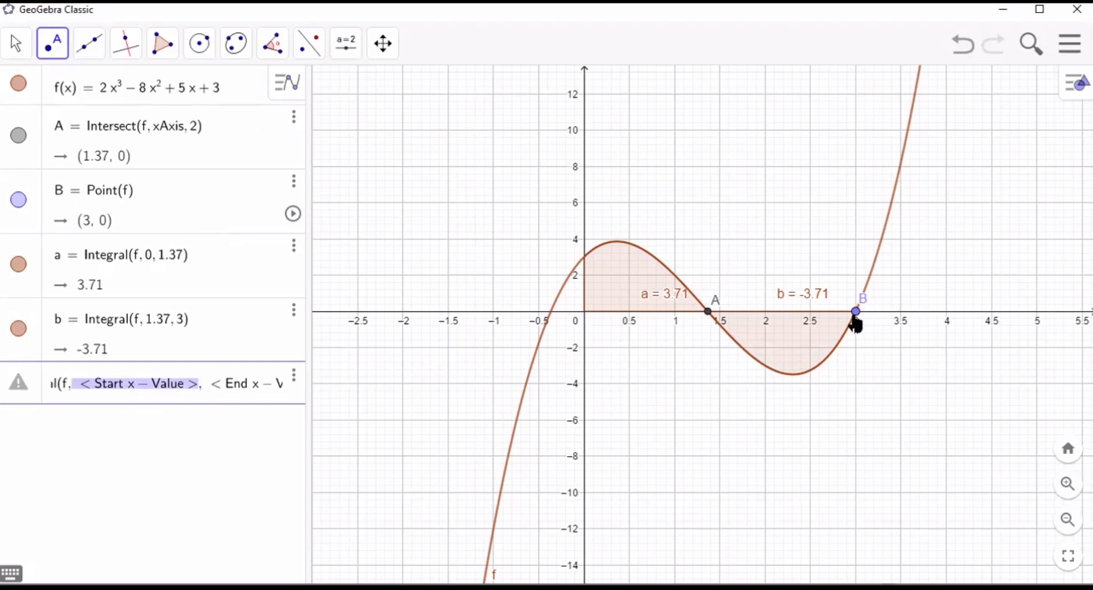
pyautogui.write('3, < End x – Value >')
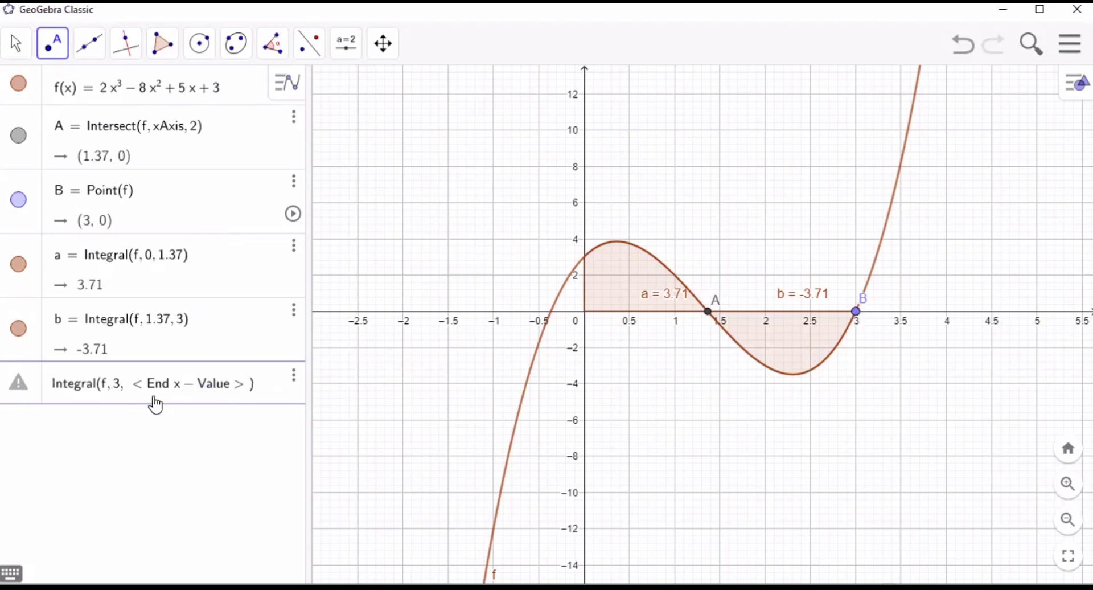
pyautogui.click(154, 398)
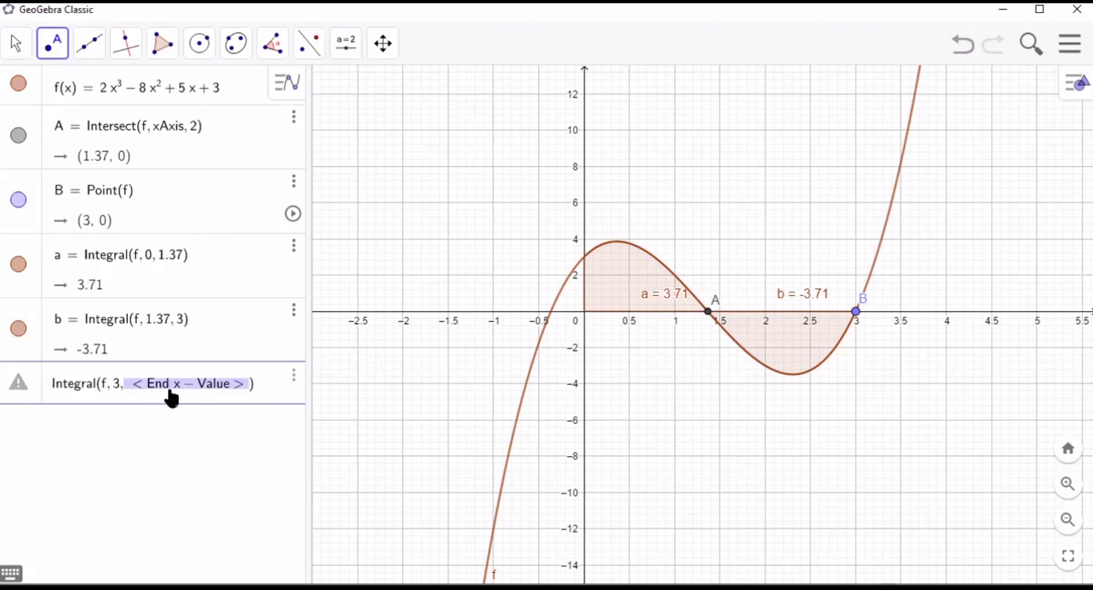
pyautogui.write('4')
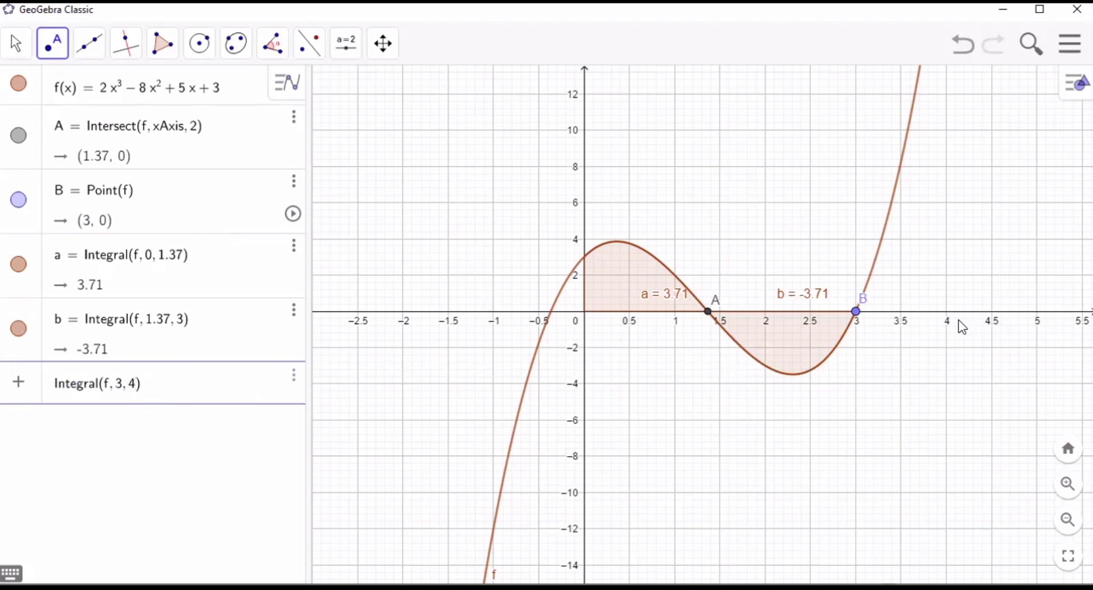
pyautogui.press('Return')
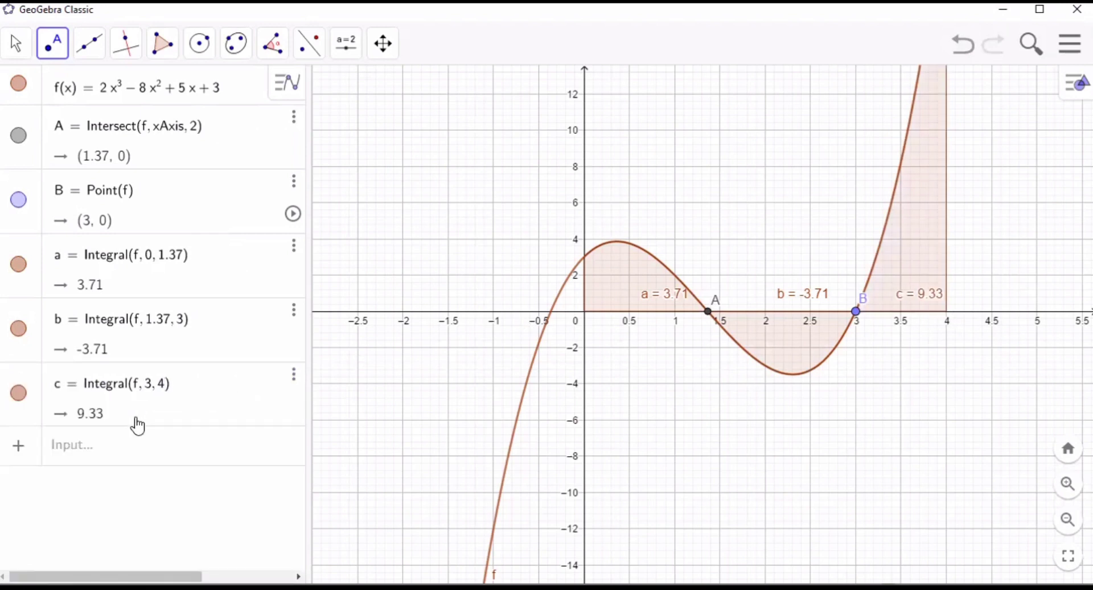
# - Compute the upper sum of f from x = 0 to x = 1.37 with 3 rectangles using the UpperSum command
pyautogui.click(113, 447)
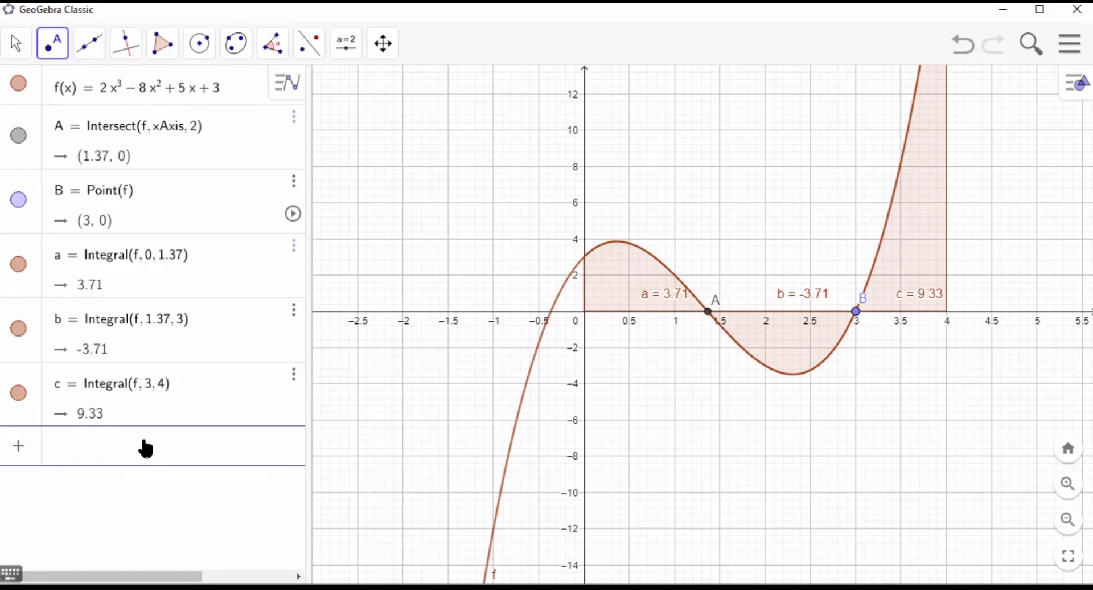
pyautogui.write('upp')
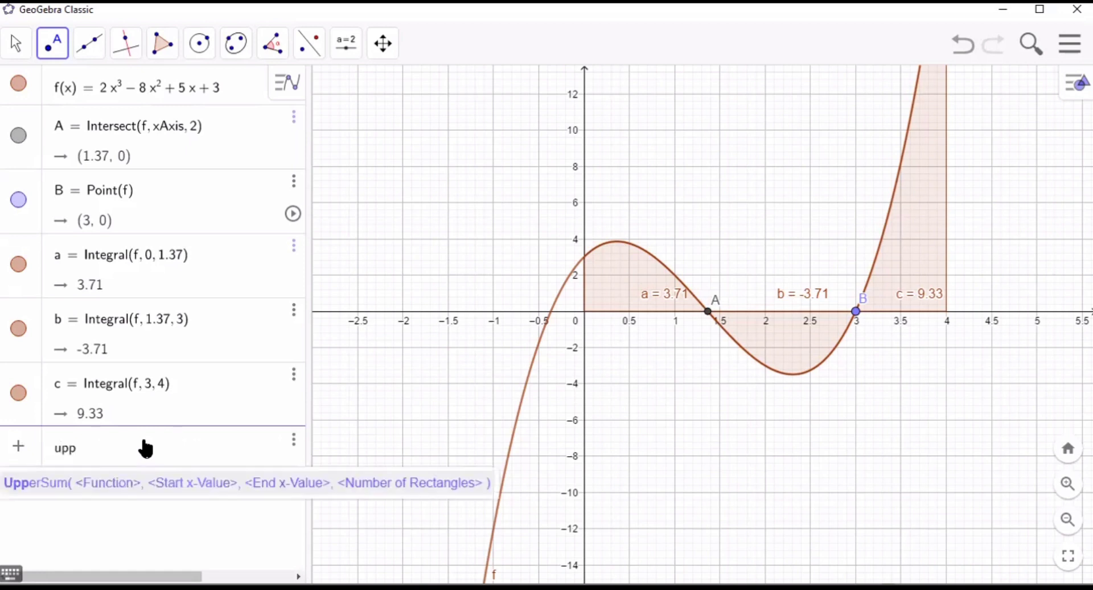
pyautogui.write('ersum')
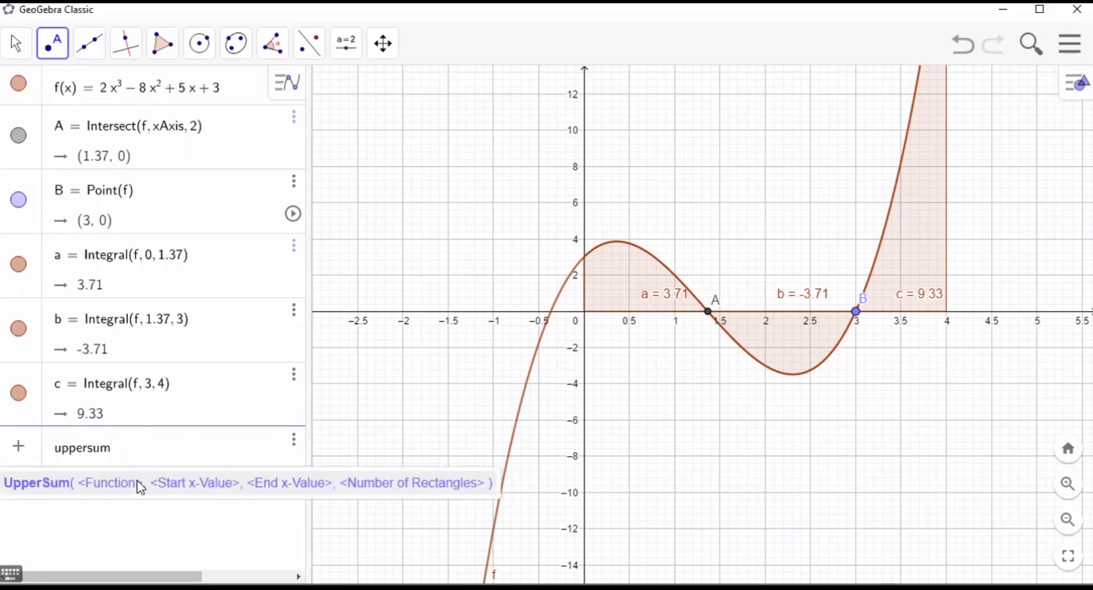
pyautogui.click(141, 488)
pyautogui.write('f')
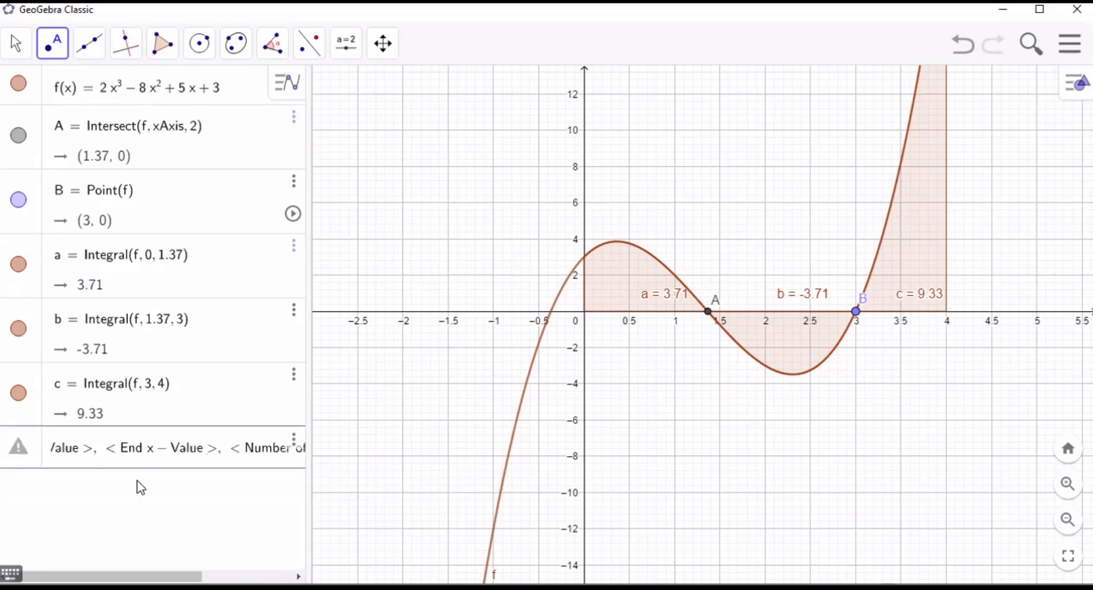
pyautogui.press('Tab')
pyautogui.write('0')
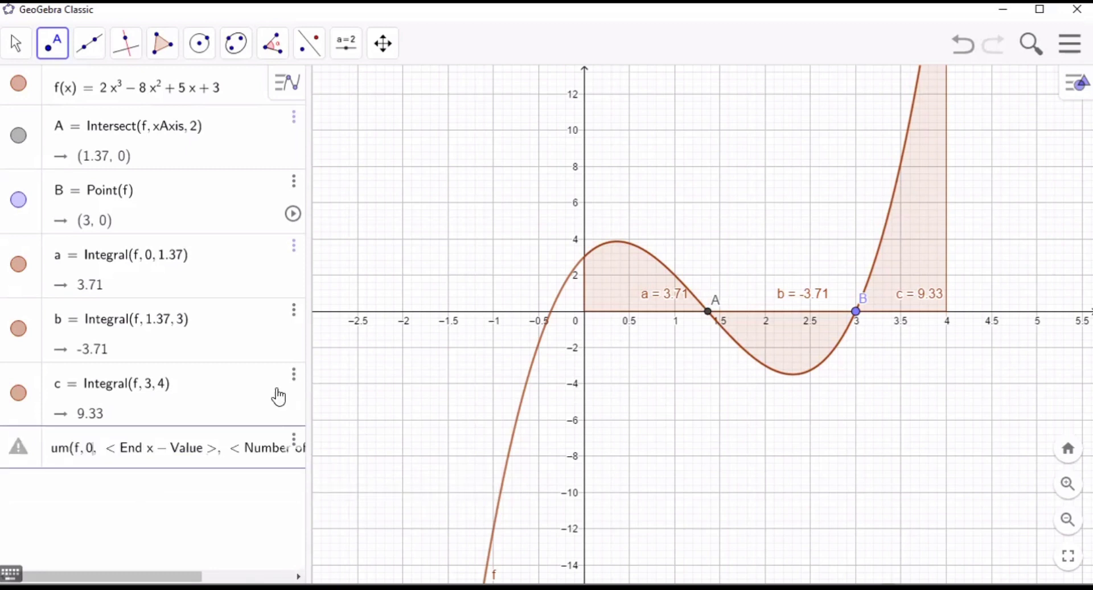
pyautogui.press('Tab')
pyautogui.write('1')
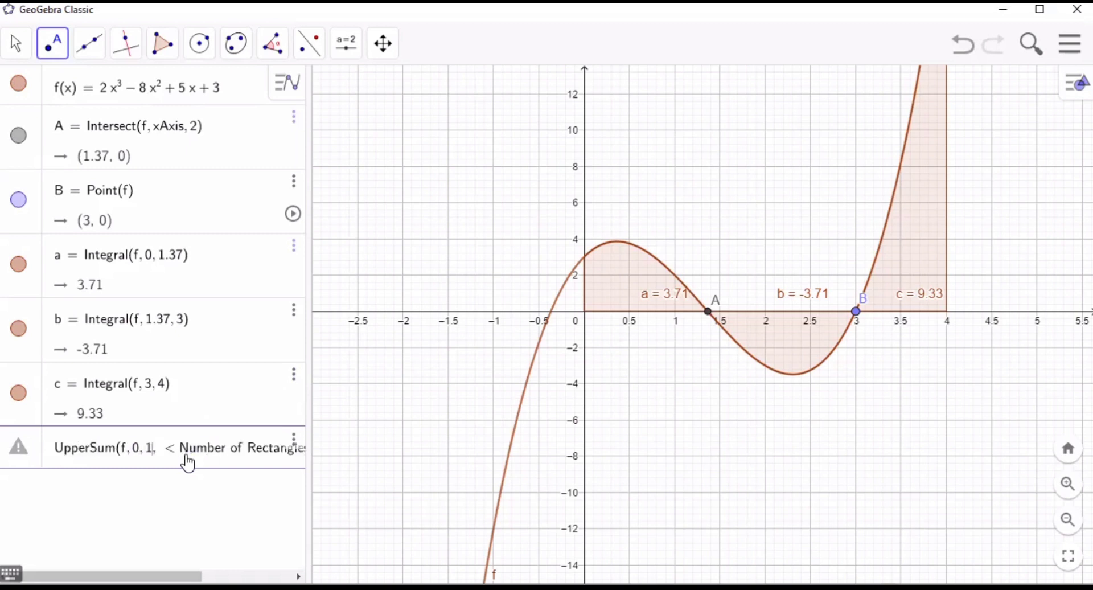
pyautogui.write('.37')
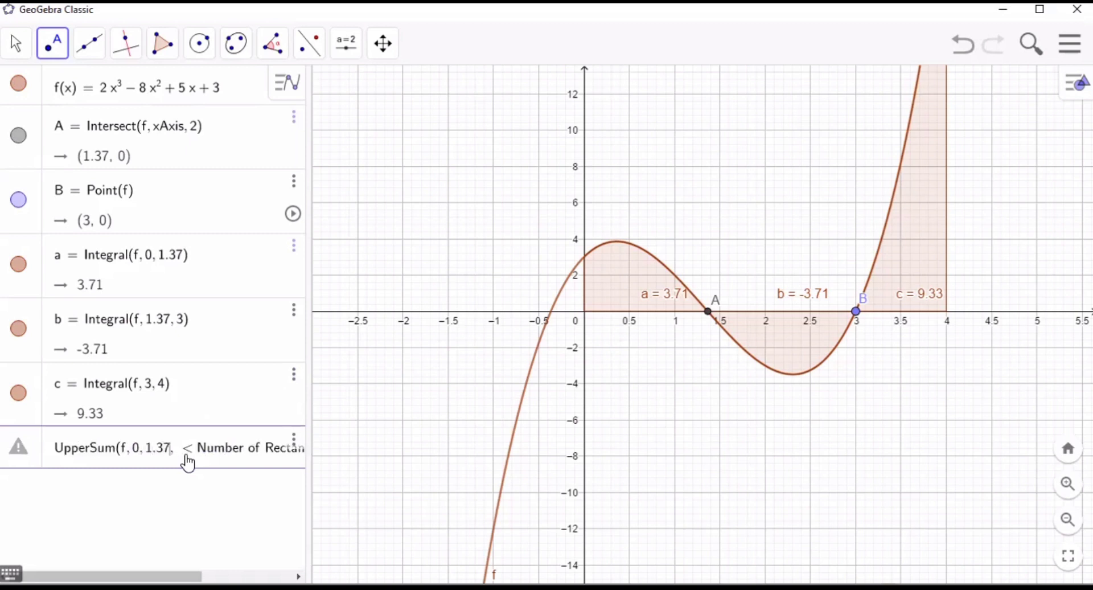
pyautogui.press('Tab')
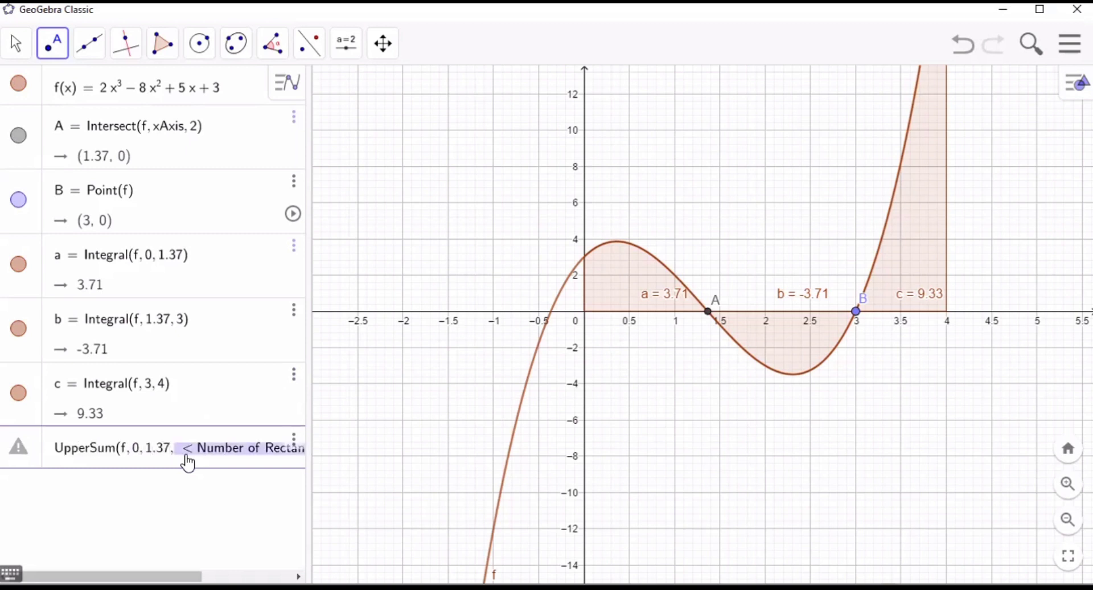
pyautogui.write('3')
pyautogui.press('Return')
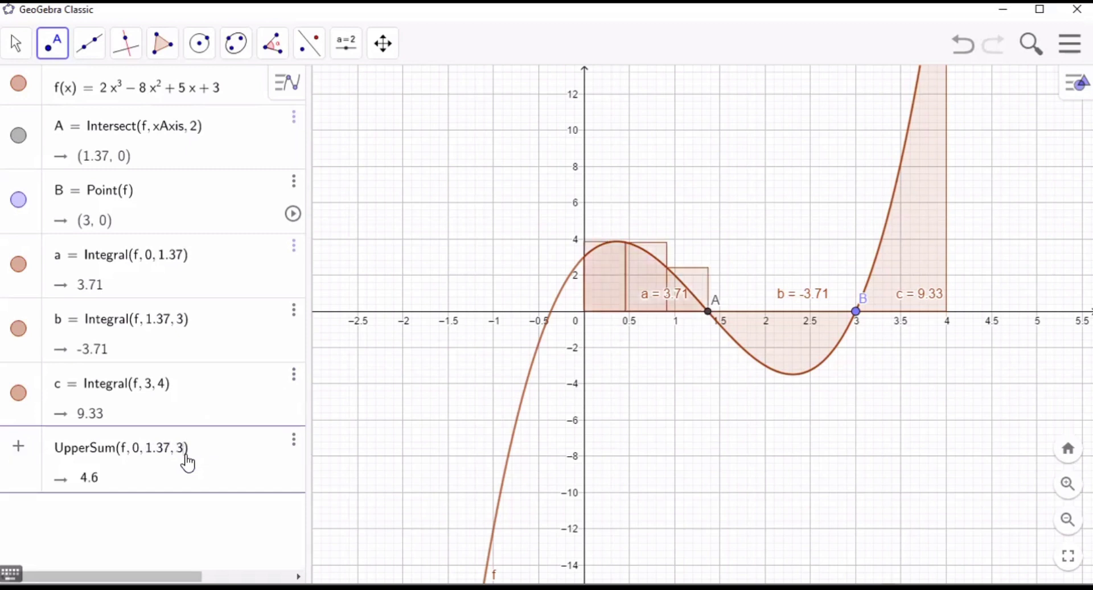
pyautogui.click(114, 526)
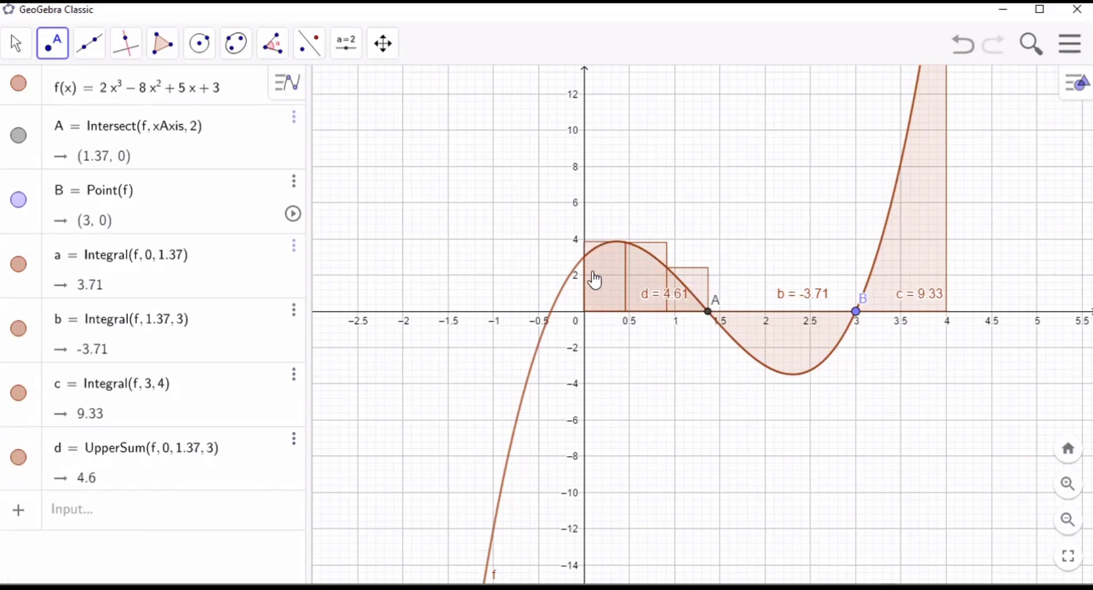
# - Compute the upper sum of f from x = 1.37 to x = 3 with 4 rectangles using the UpperSum command
pyautogui.click(174, 515)
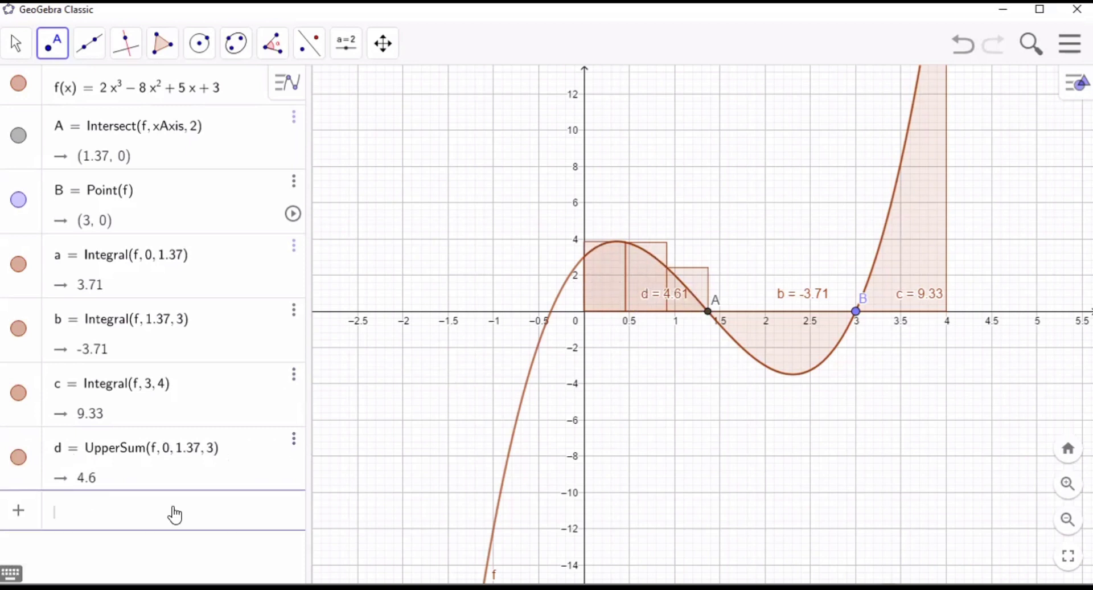
pyautogui.write('uppers')
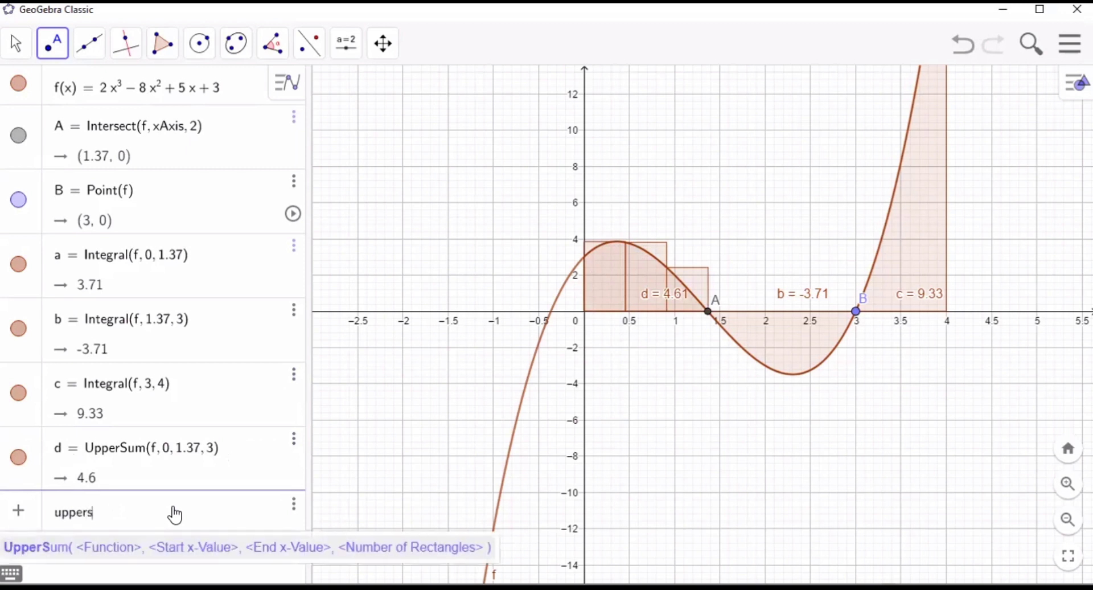
pyautogui.write('um')
pyautogui.click(191, 548)
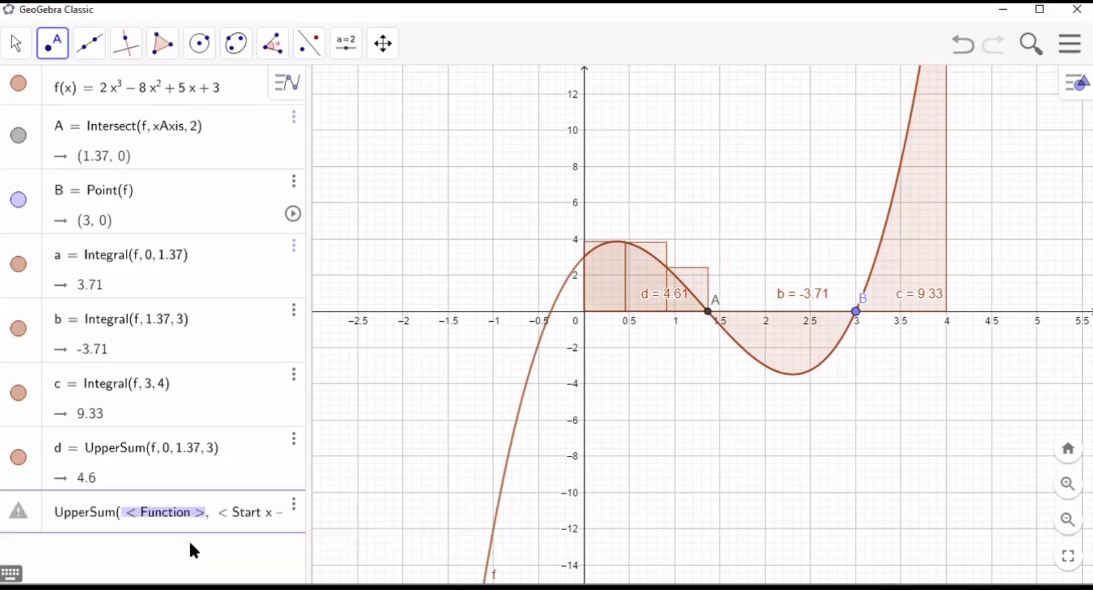
pyautogui.write('f Rectangles >')
pyautogui.press('Tab')
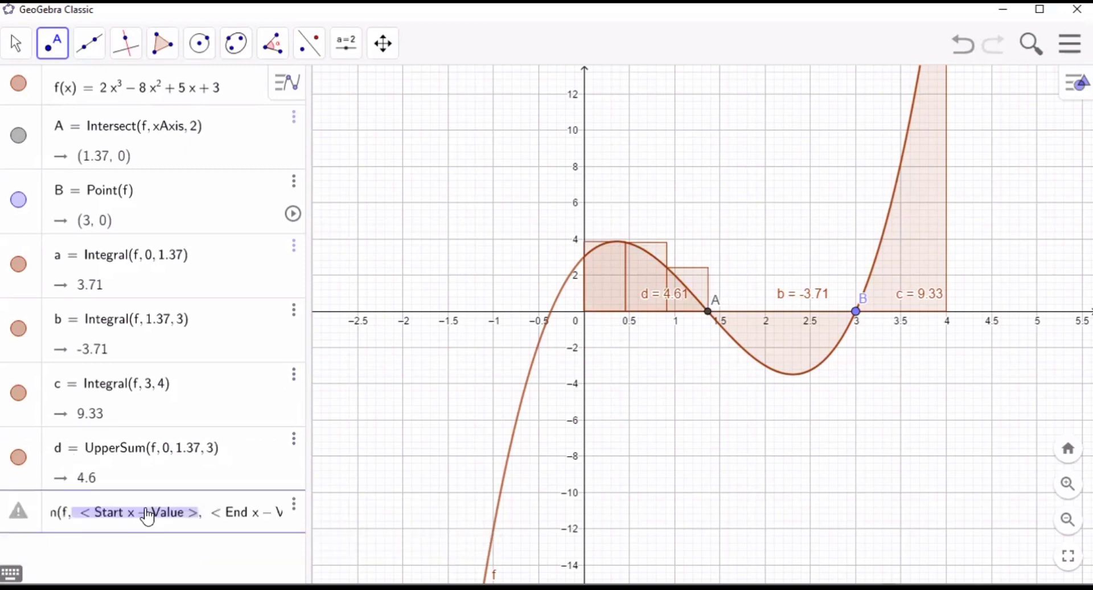
pyautogui.write('1')
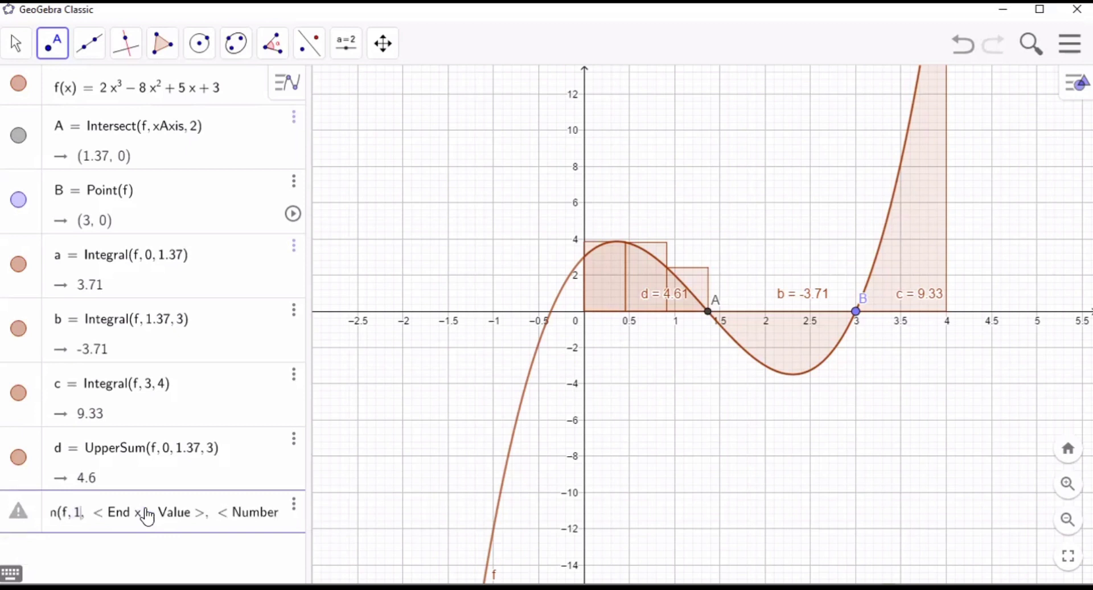
pyautogui.write('.37')
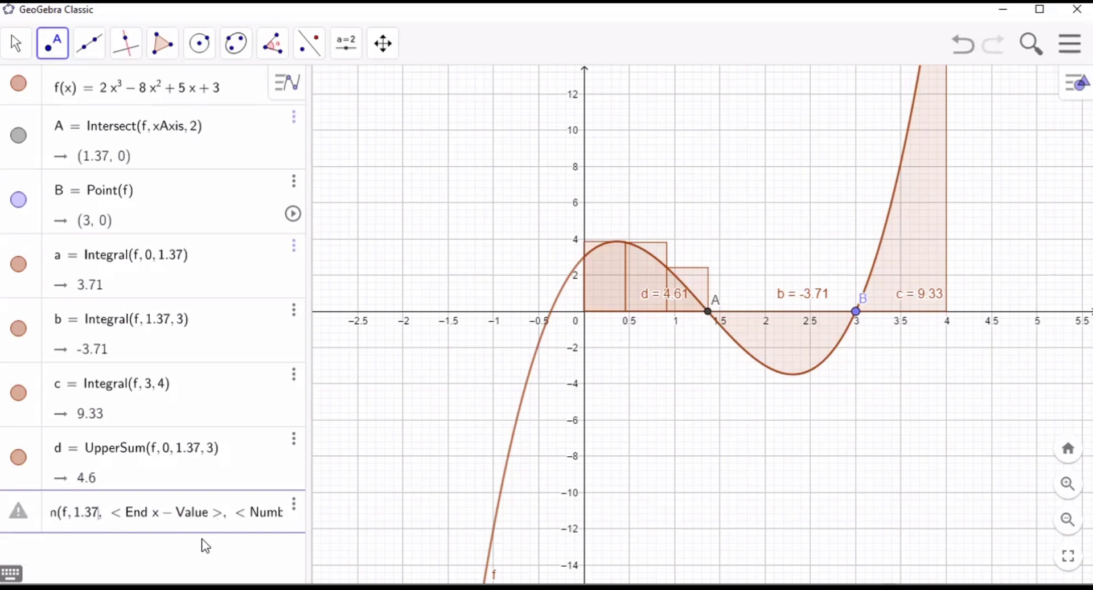
pyautogui.press('Tab')
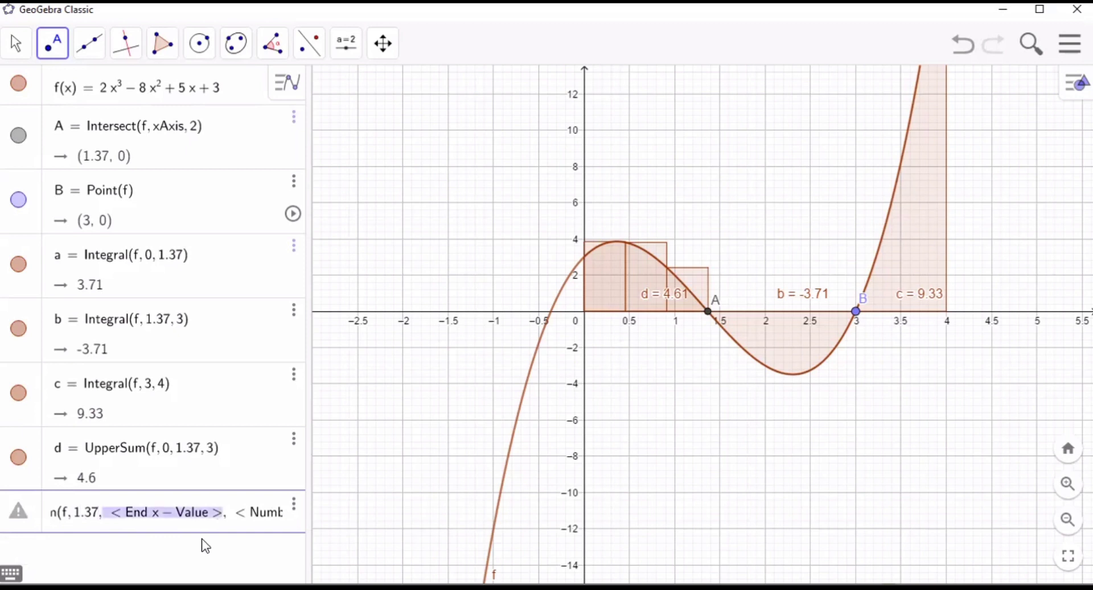
pyautogui.write('3,')
pyautogui.press('Tab')
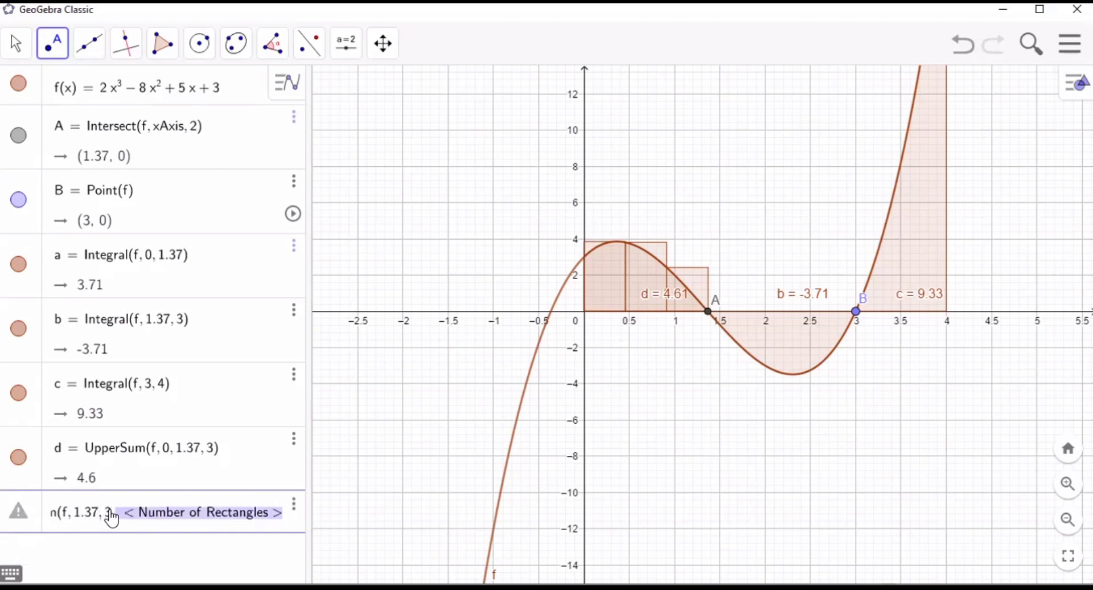
pyautogui.write('4')
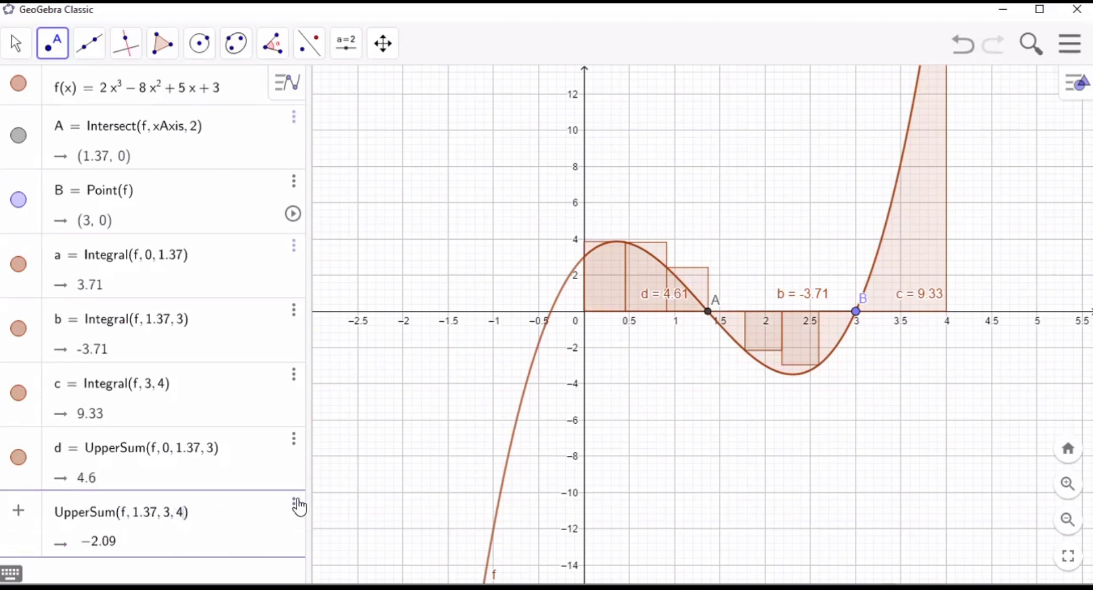
pyautogui.press('Return')
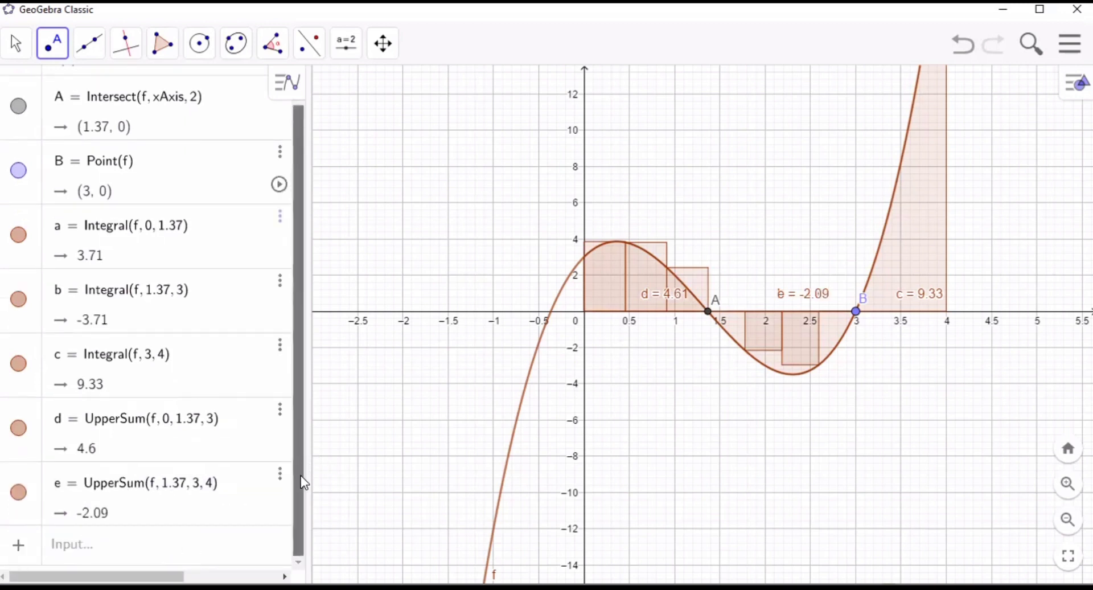
# - Compute the upper sum of f with start x-value 3, end x-value 4 and 1.37 as the number of rectangles
pyautogui.scroll(2, 712, 329)
pyautogui.click(172, 547)
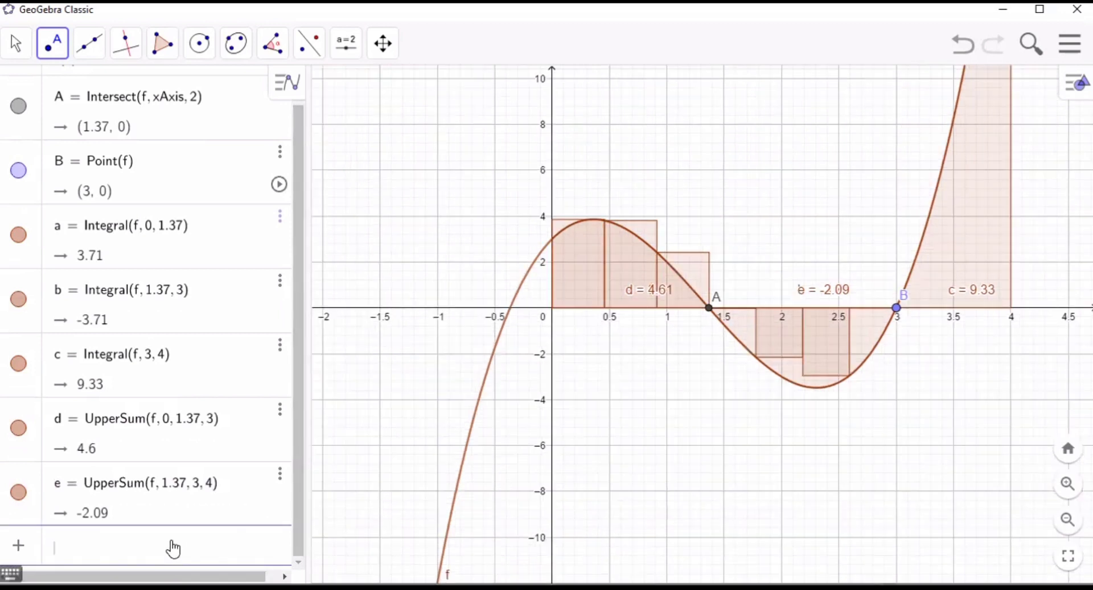
pyautogui.write('uppe')
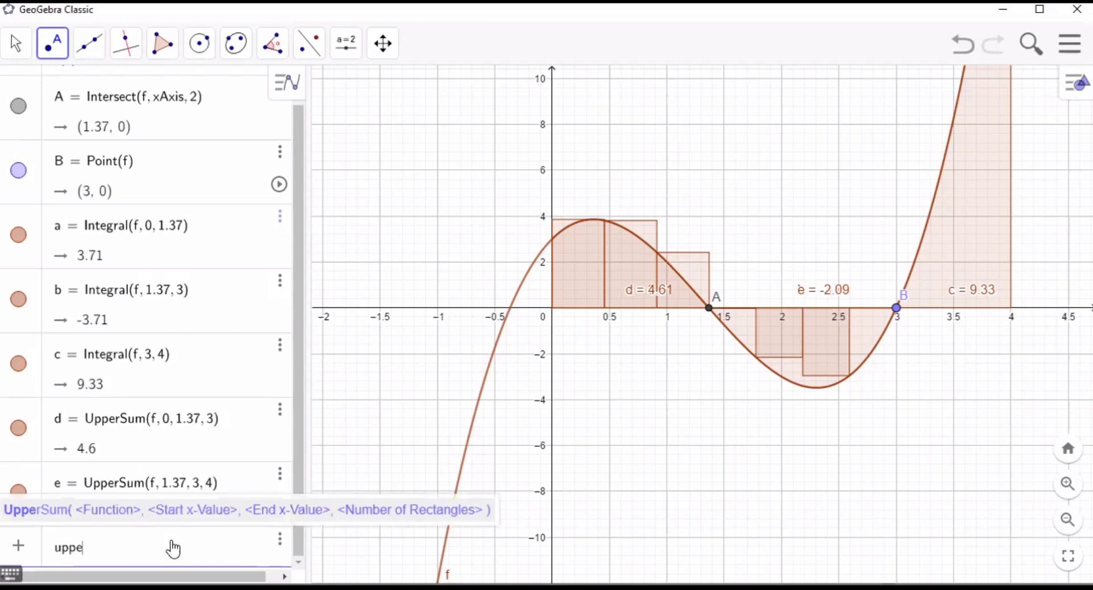
pyautogui.write('rsum')
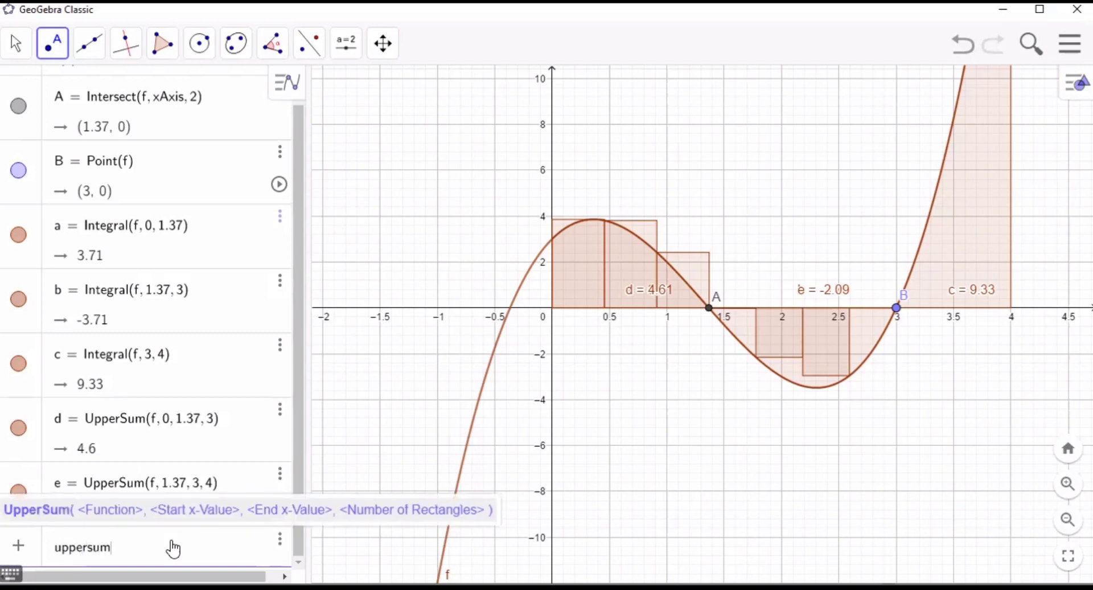
pyautogui.click(148, 512)
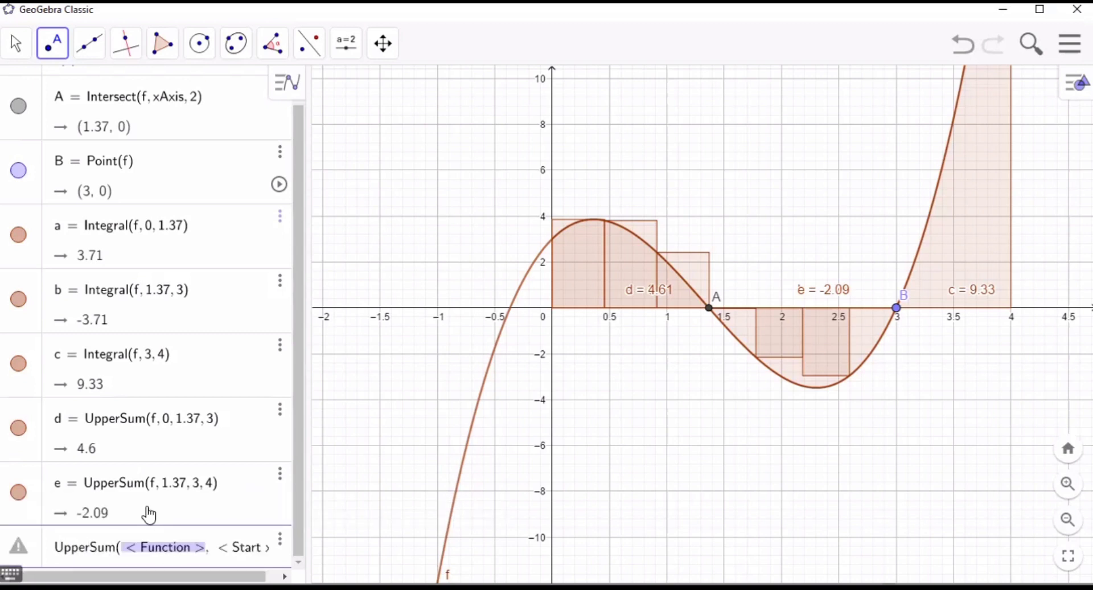
pyautogui.write('f Rectangles >')
pyautogui.press('Tab')
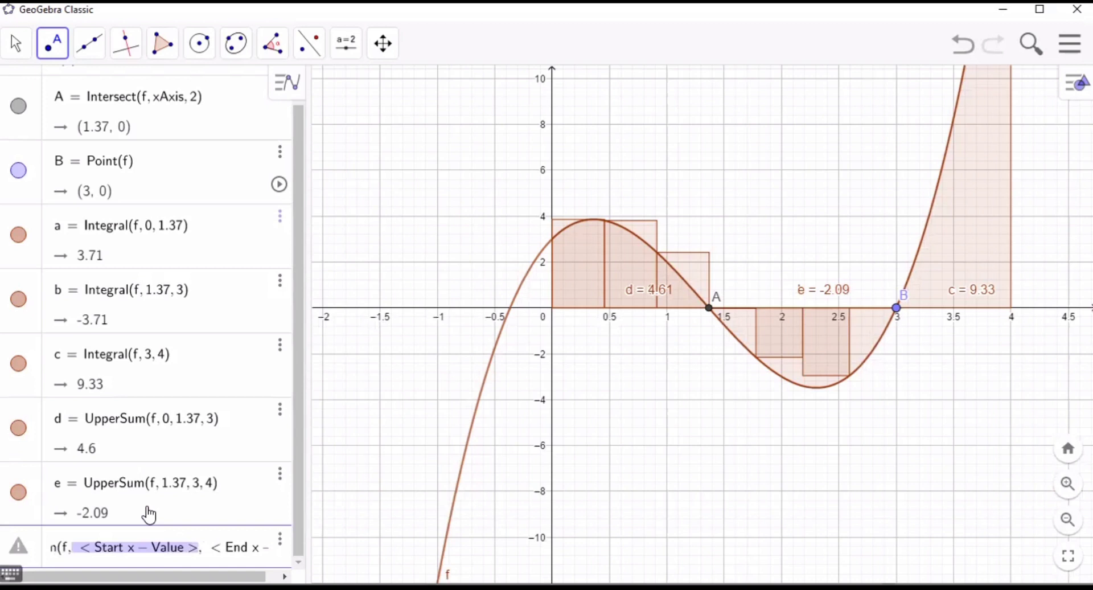
pyautogui.write('3,')
pyautogui.press('Tab')
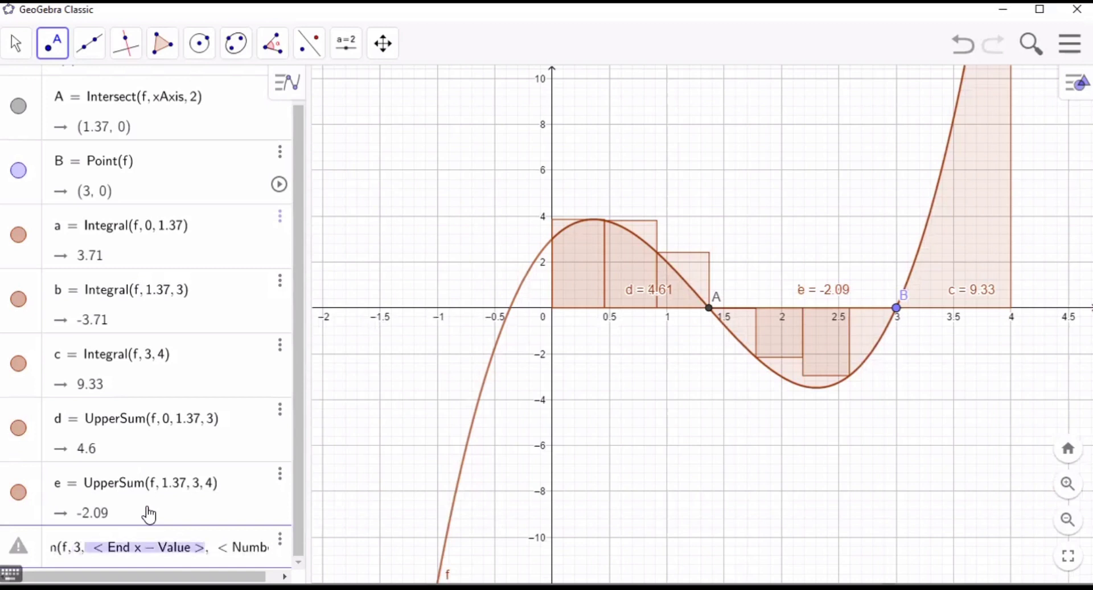
pyautogui.write('4, < Number of Rectangles >')
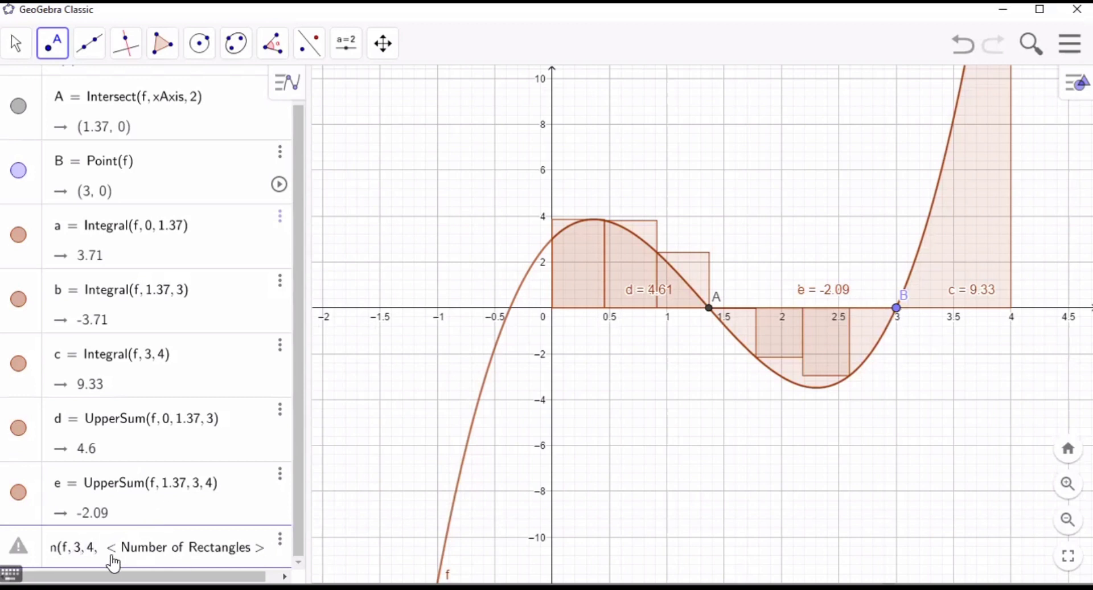
pyautogui.press('Tab')
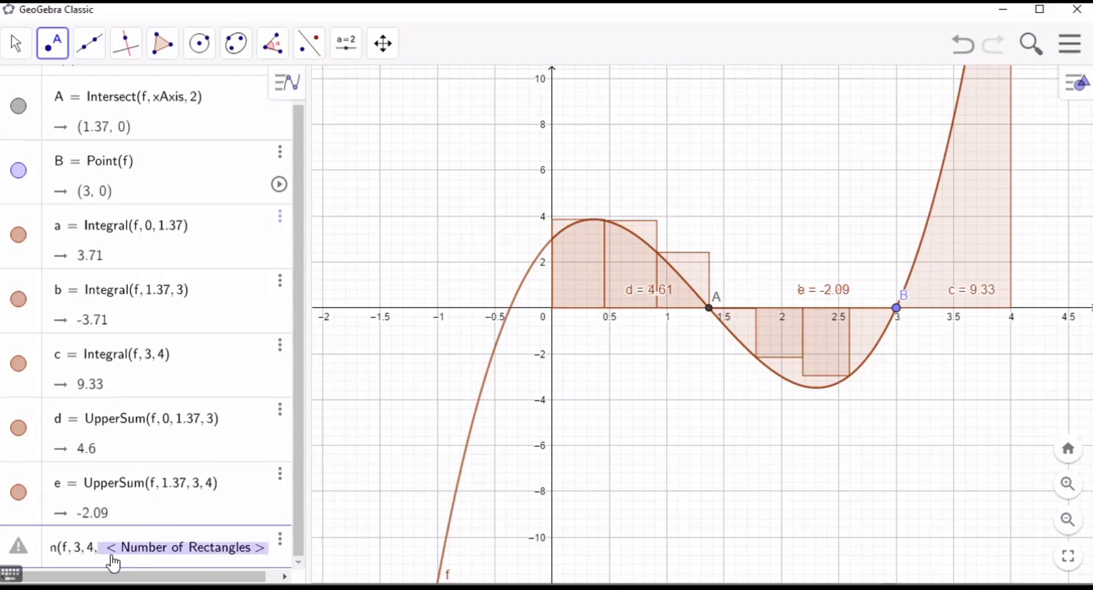
pyautogui.write('1.37')
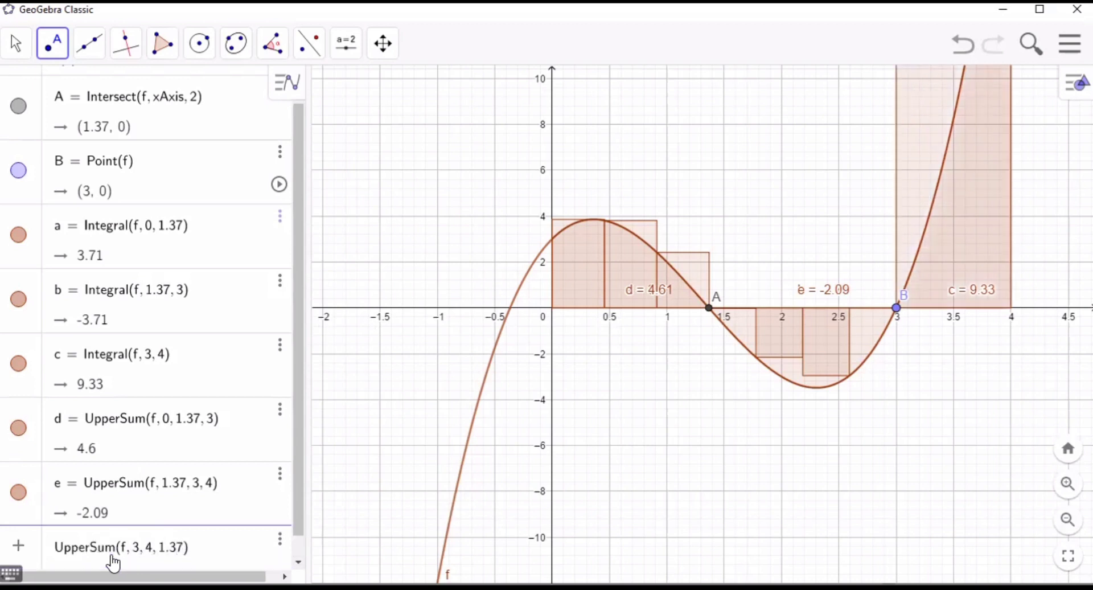
pyautogui.press('Return')
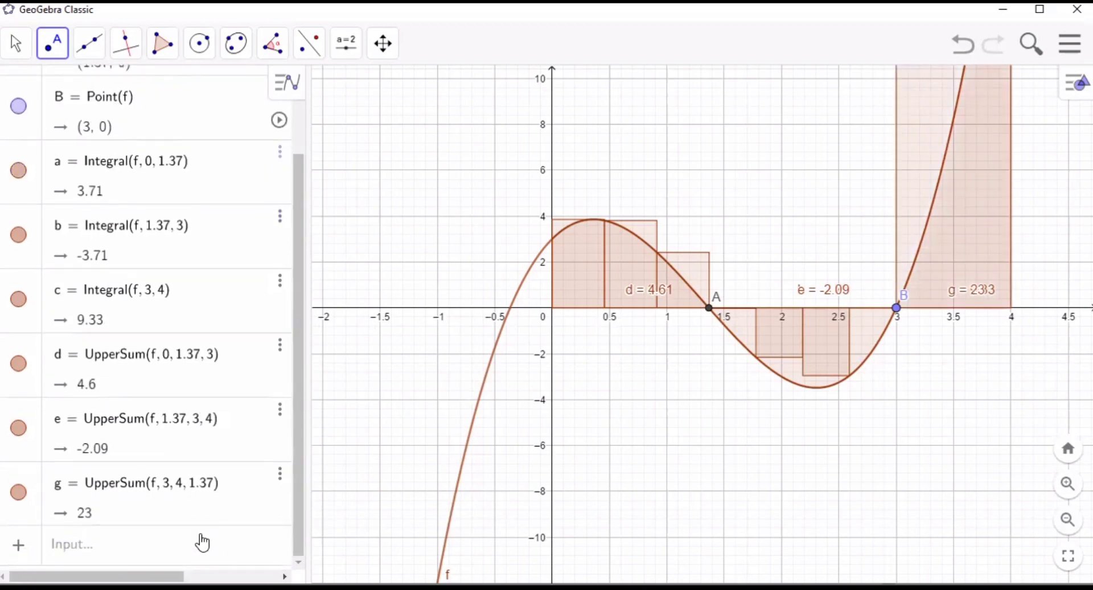
pyautogui.click(202, 543)
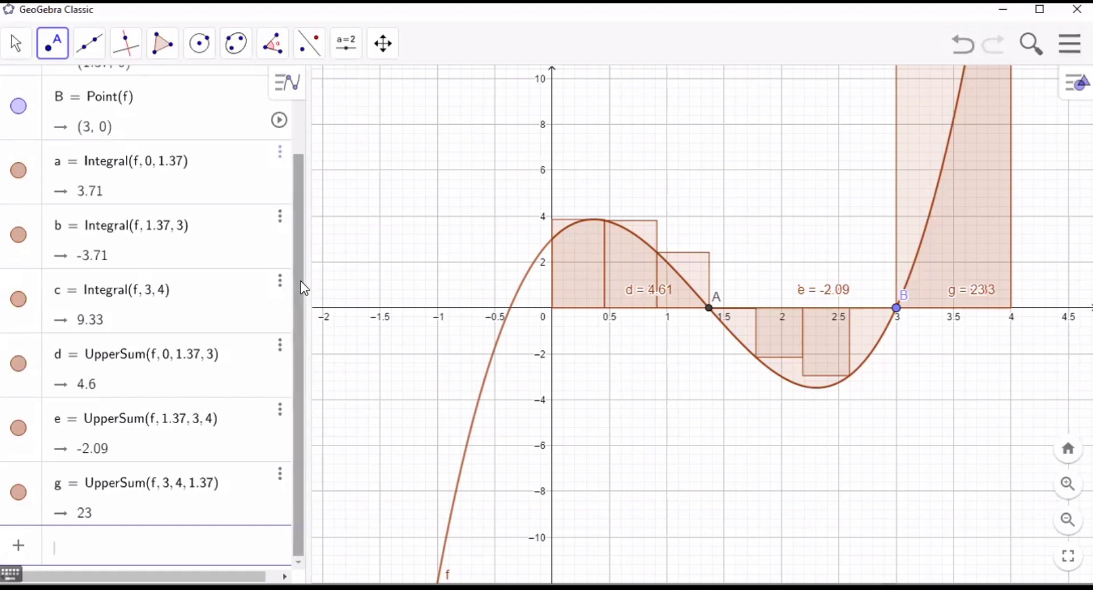
# - Color the upper sum from x = 1.37 to x = 3 green (#66CC00)
pyautogui.moveTo(301, 282)
pyautogui.mouseDown()
pyautogui.moveTo(305, 222)
pyautogui.moveTo(302, 287)
pyautogui.mouseUp()
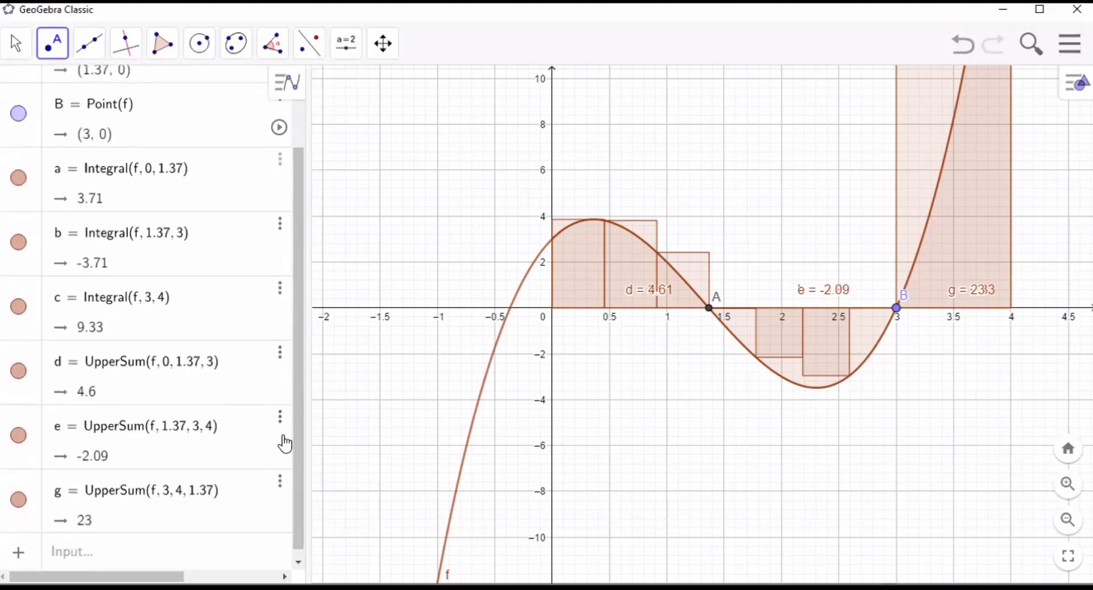
pyautogui.click(280, 420)
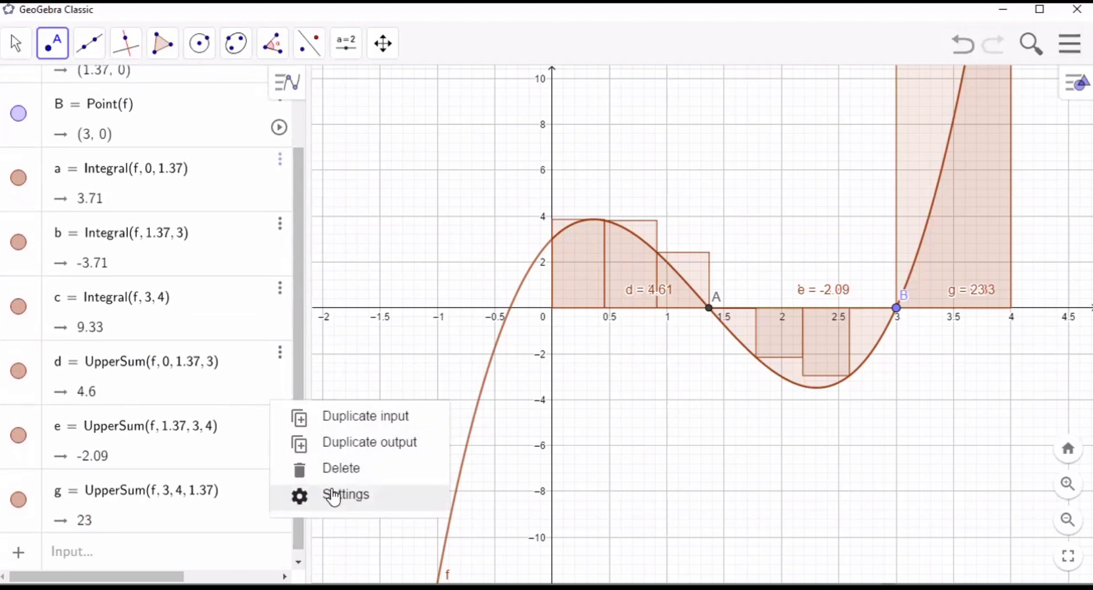
pyautogui.click(335, 497)
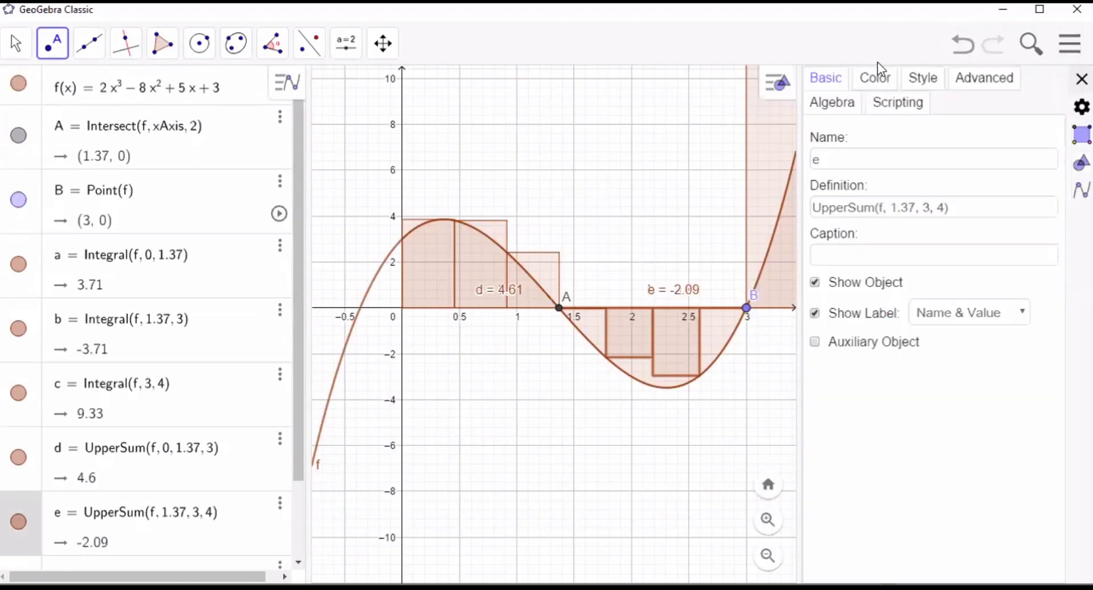
pyautogui.click(876, 78)
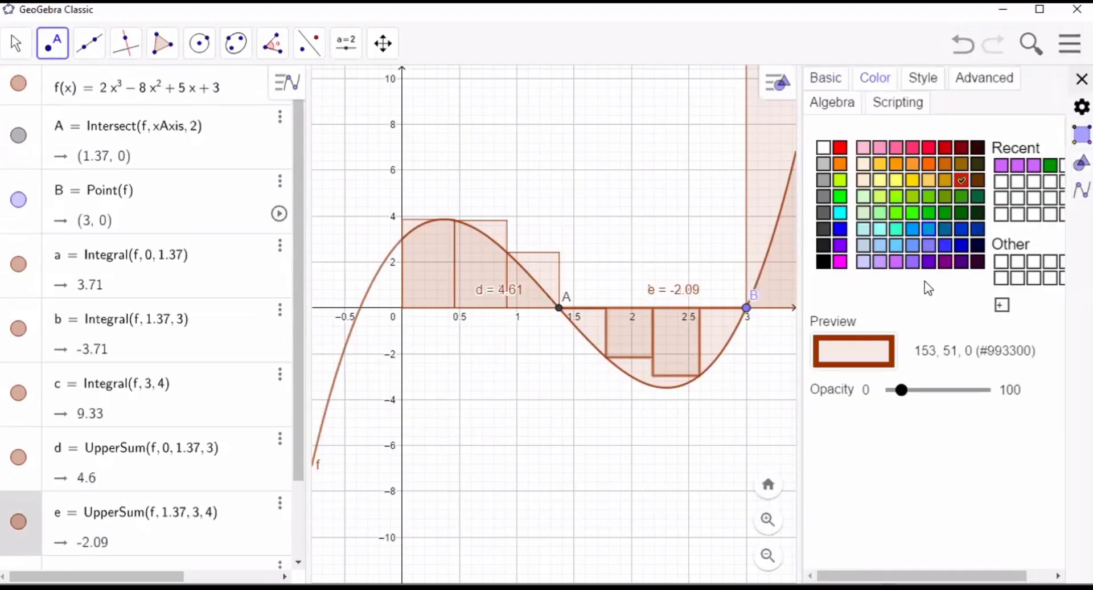
pyautogui.click(928, 197)
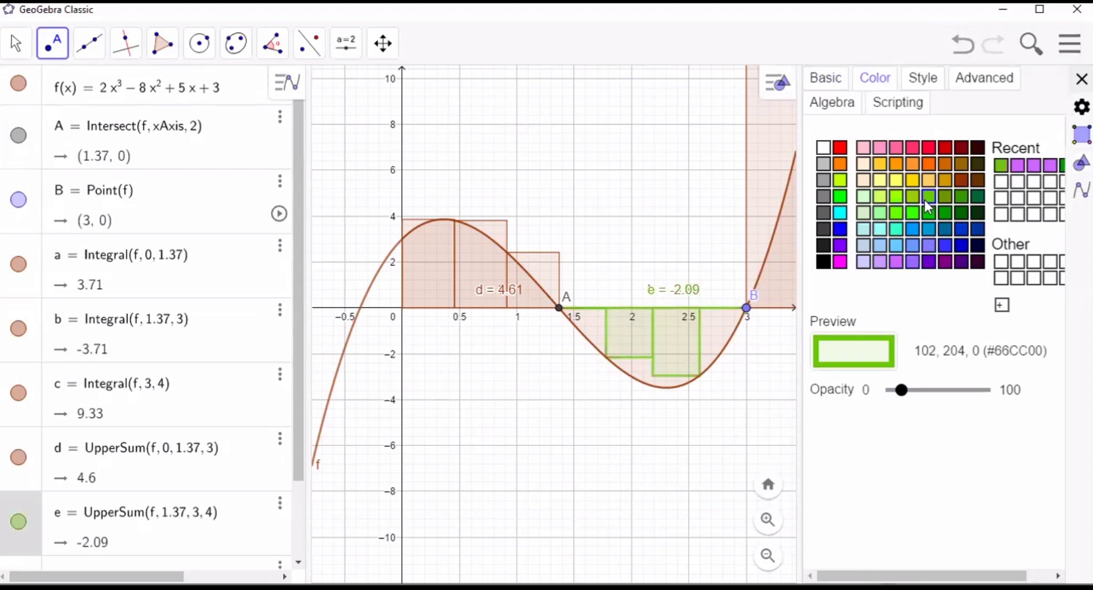
pyautogui.press('Escape')
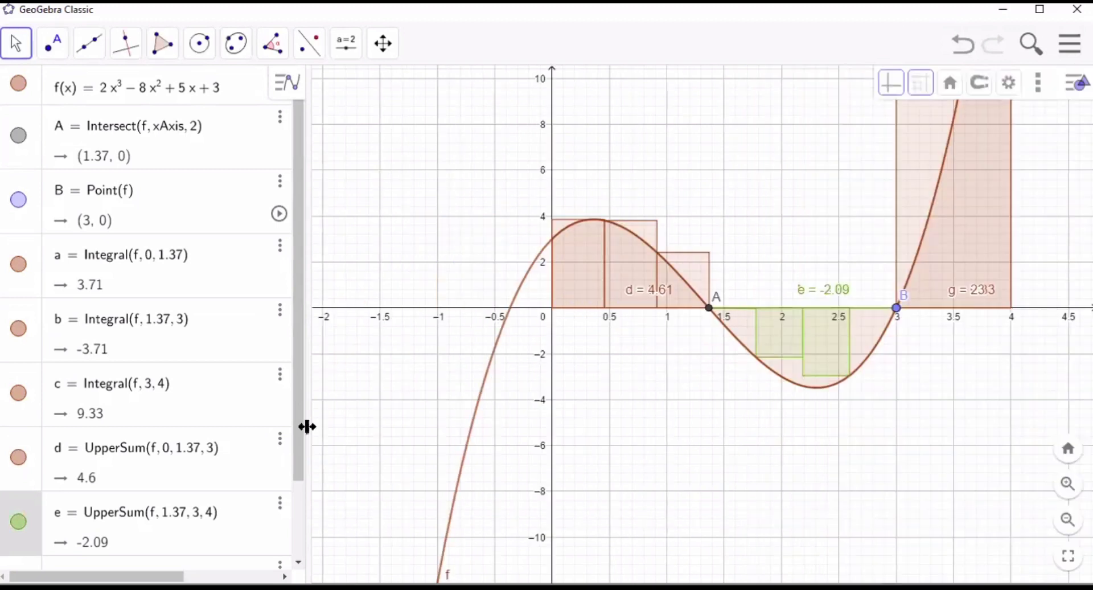
# - Color the upper sum from x = 3 to x = 4 yellow (#FFD700) and close its settings
pyautogui.scroll(-3, 306, 480)
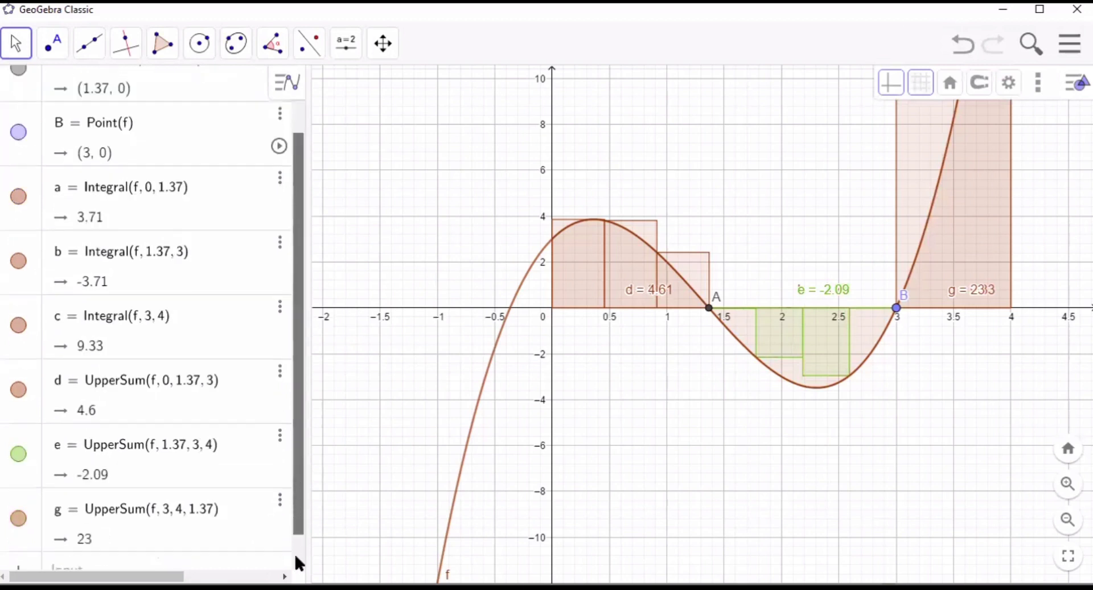
pyautogui.click(277, 481)
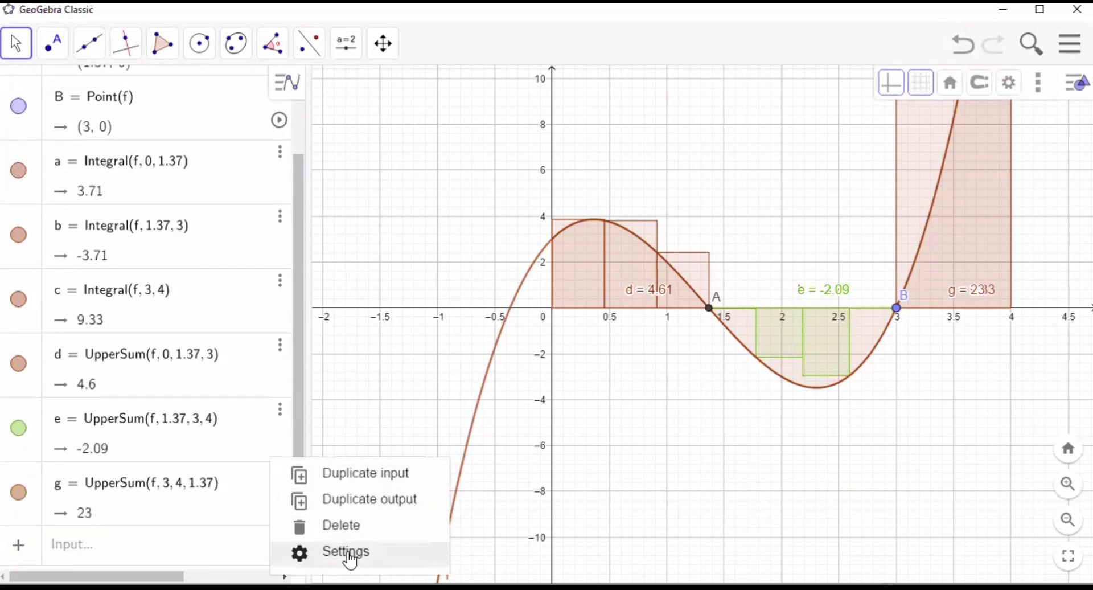
pyautogui.click(348, 552)
pyautogui.click(887, 82)
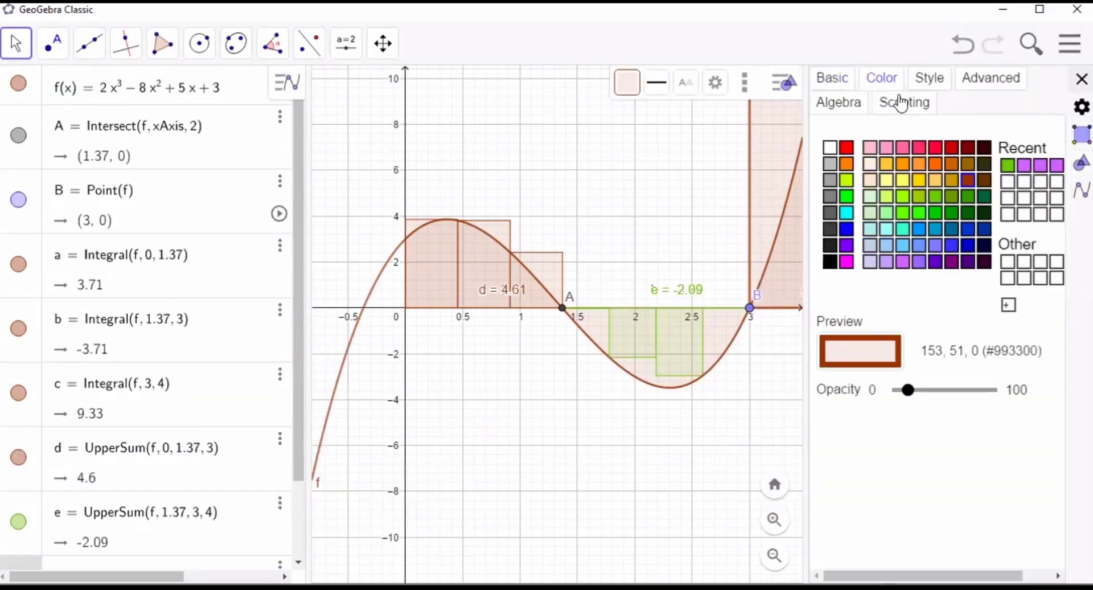
pyautogui.click(919, 179)
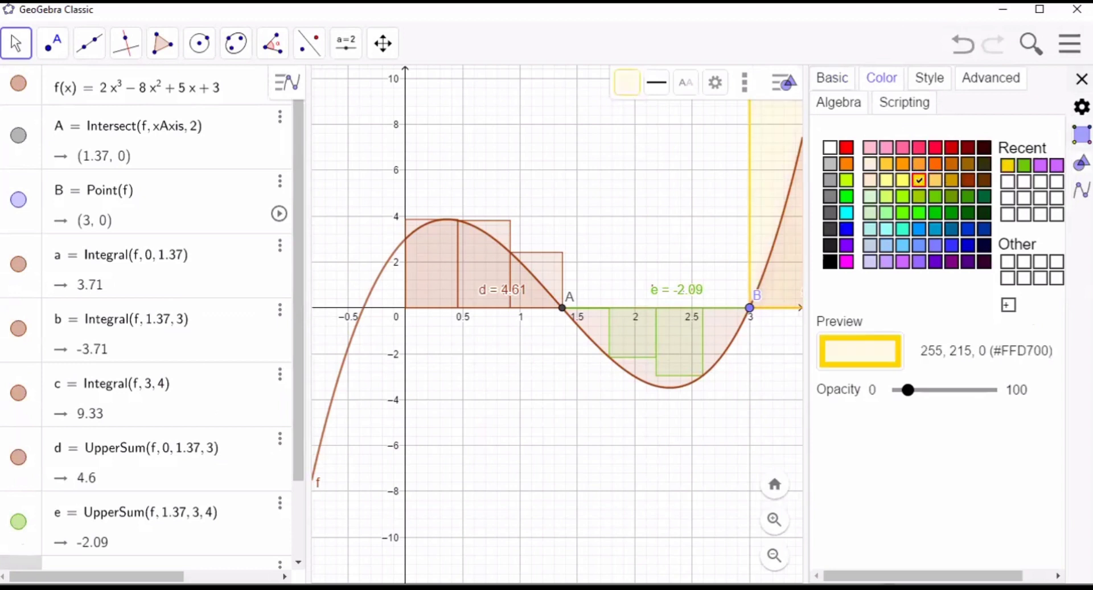
pyautogui.click(1082, 79)
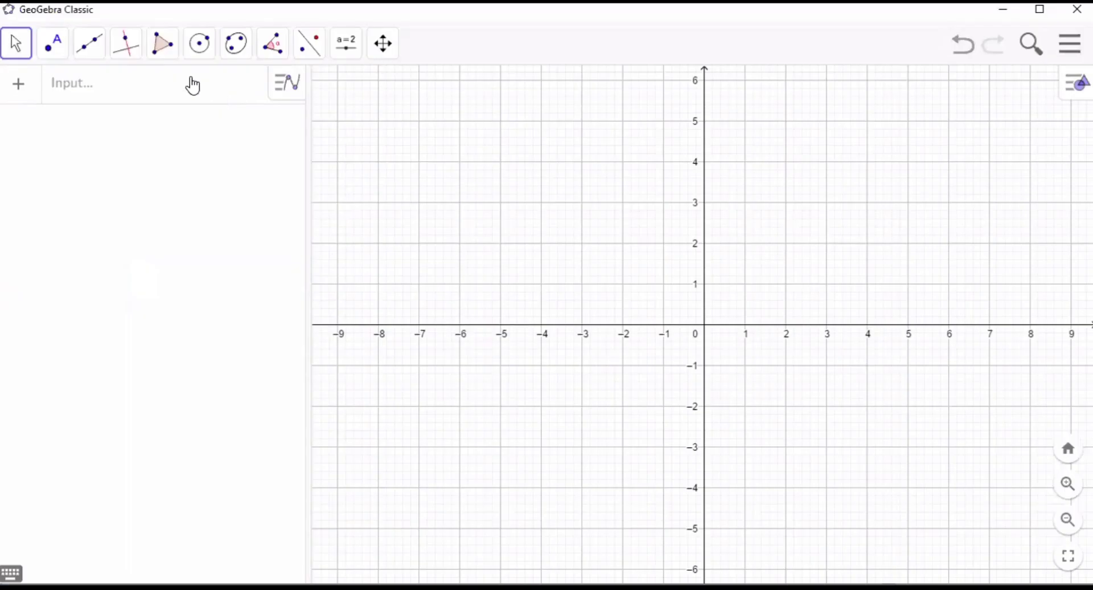
# - Plot the line y = 5x - 3 in the empty worksheet
pyautogui.click(192, 84)
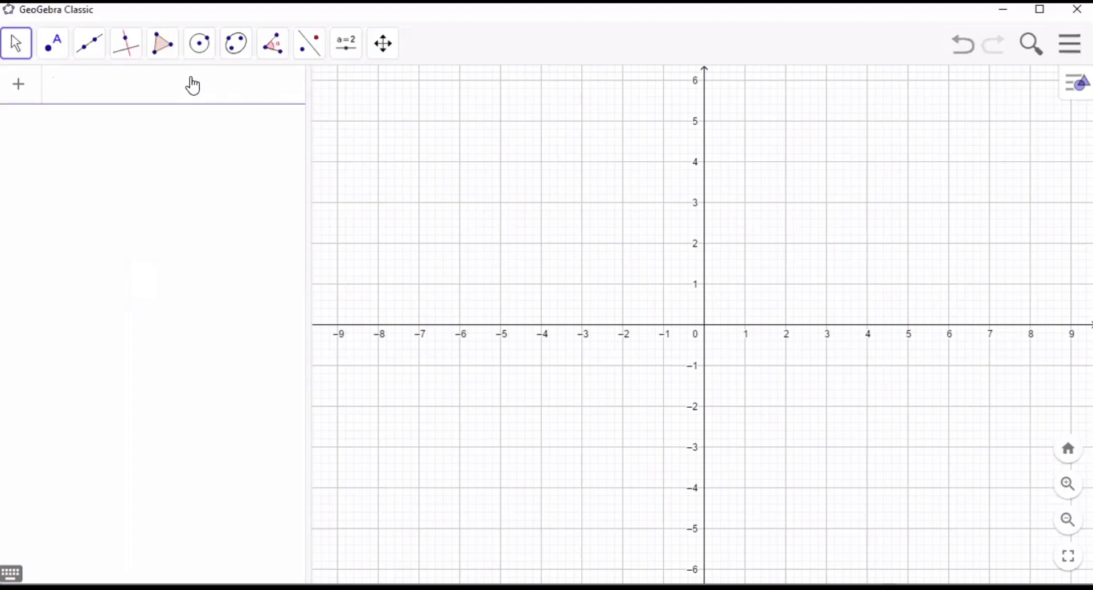
pyautogui.write('y=5x-3')
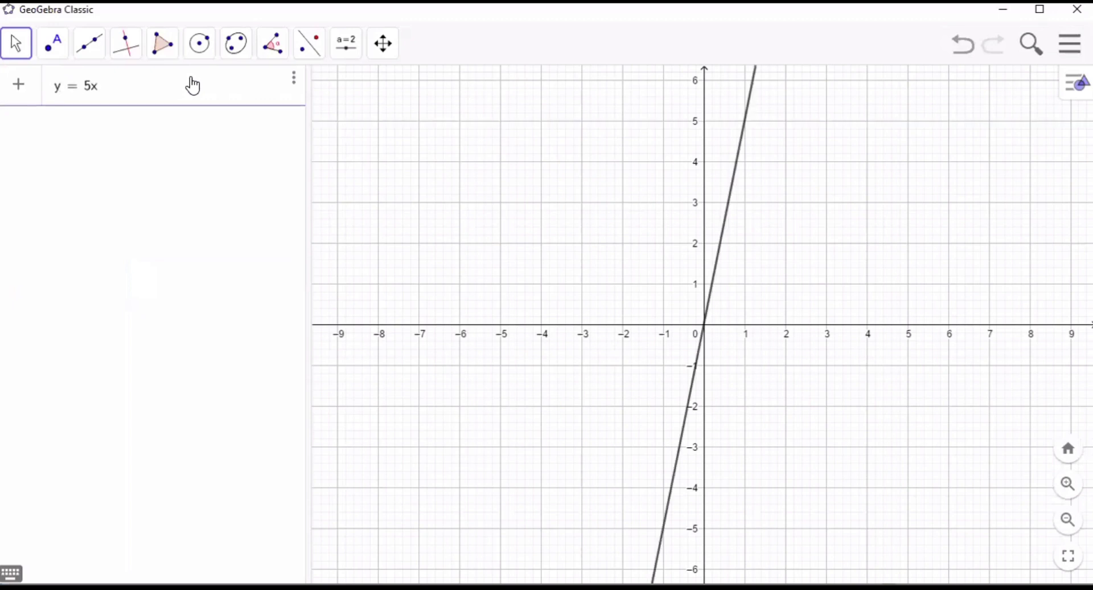
pyautogui.press('Return')
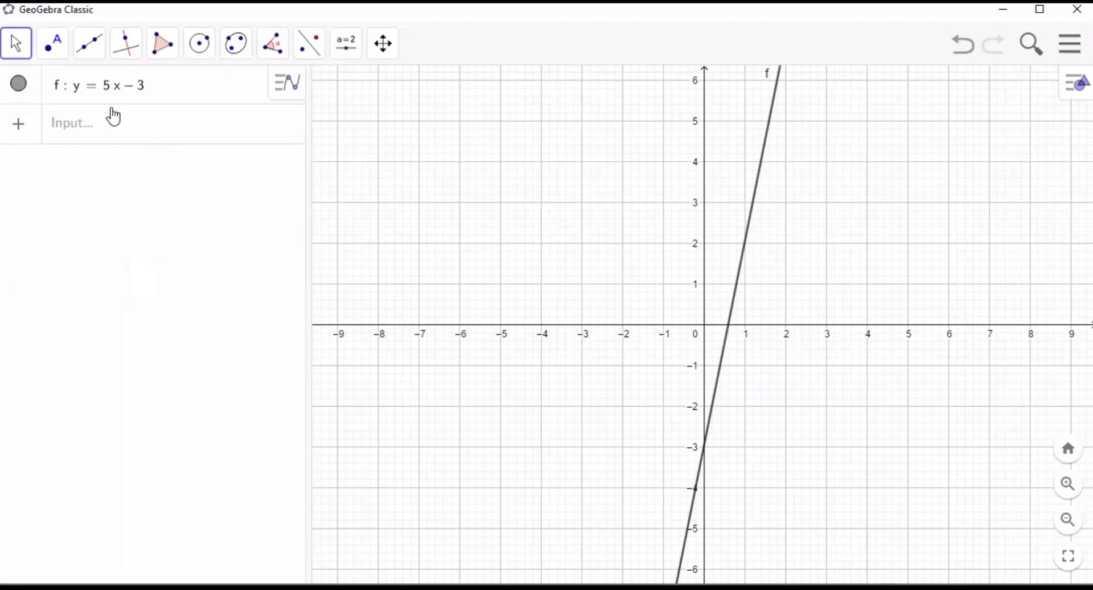
# - Construct two lines perpendicular to the x-axis, one through (-2, 0) and one through (4, 0)
pyautogui.click(136, 40)
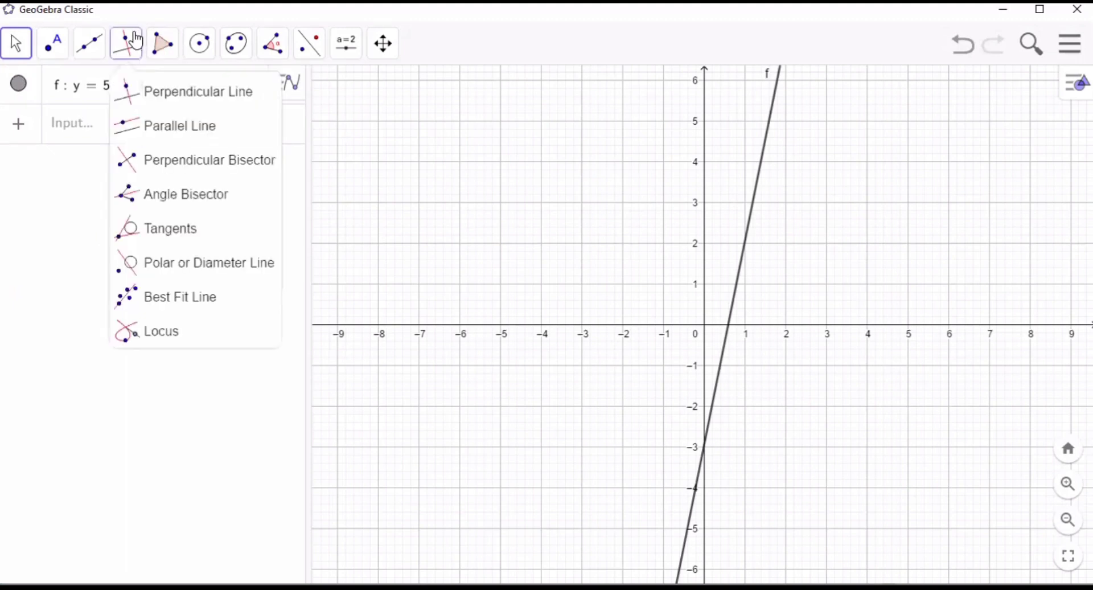
pyautogui.click(143, 100)
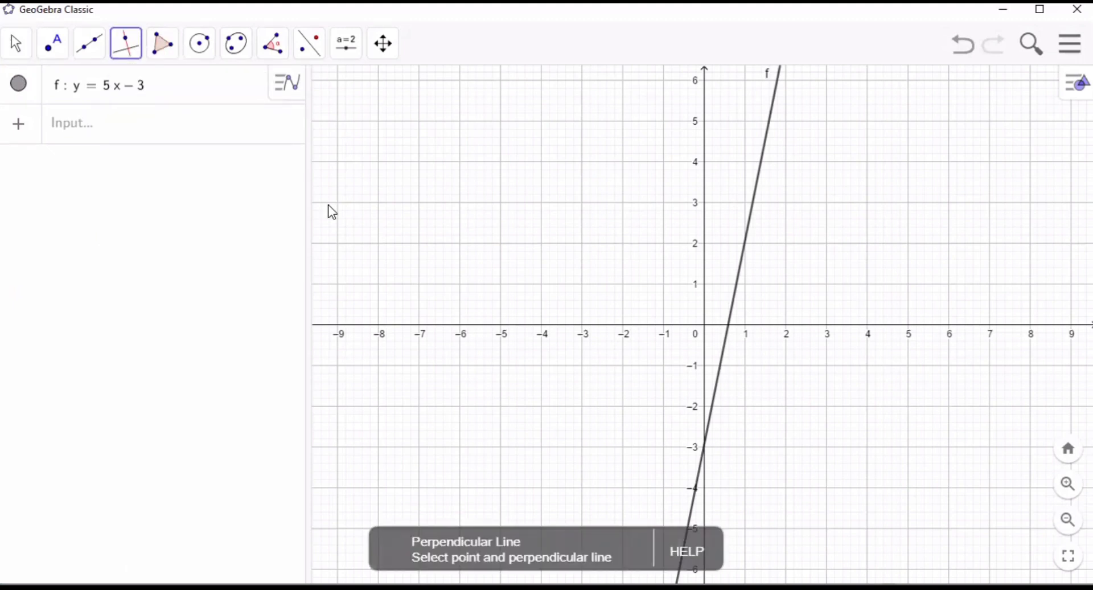
pyautogui.click(624, 330)
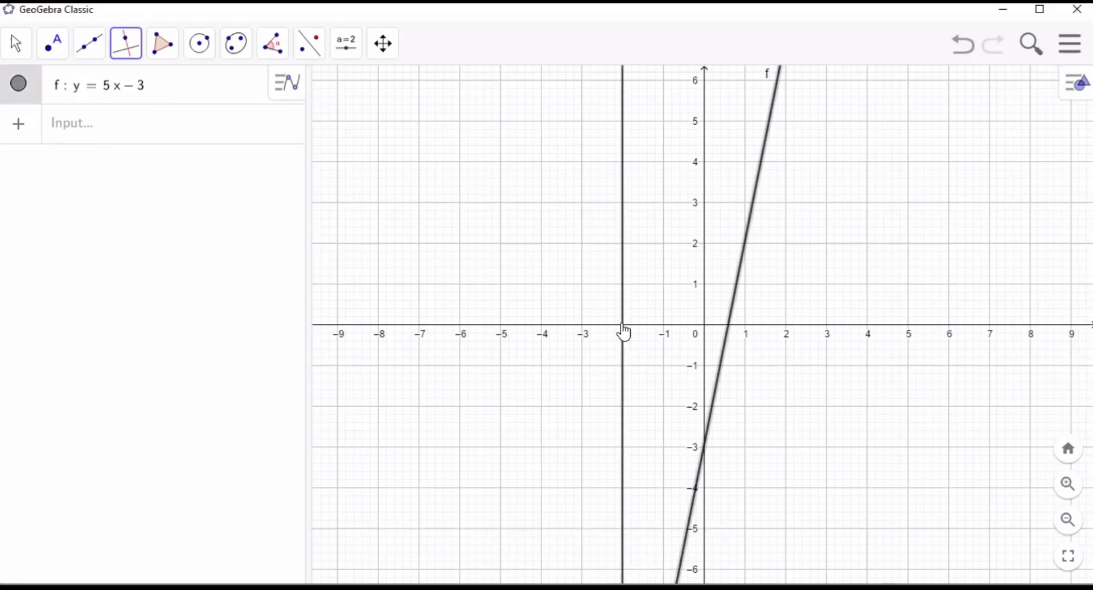
pyautogui.click(623, 327)
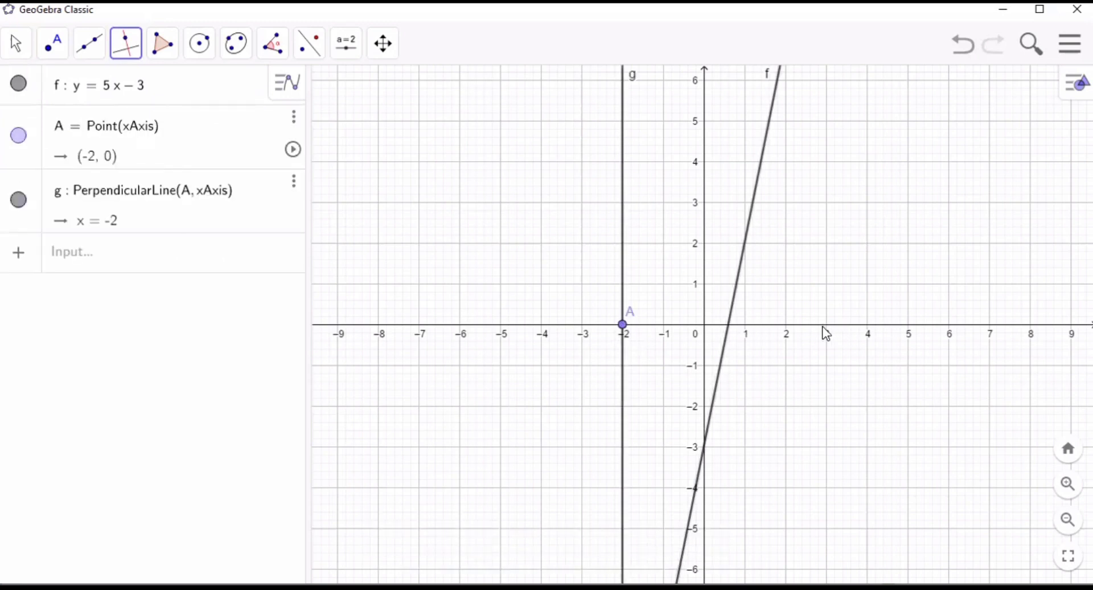
pyautogui.click(868, 329)
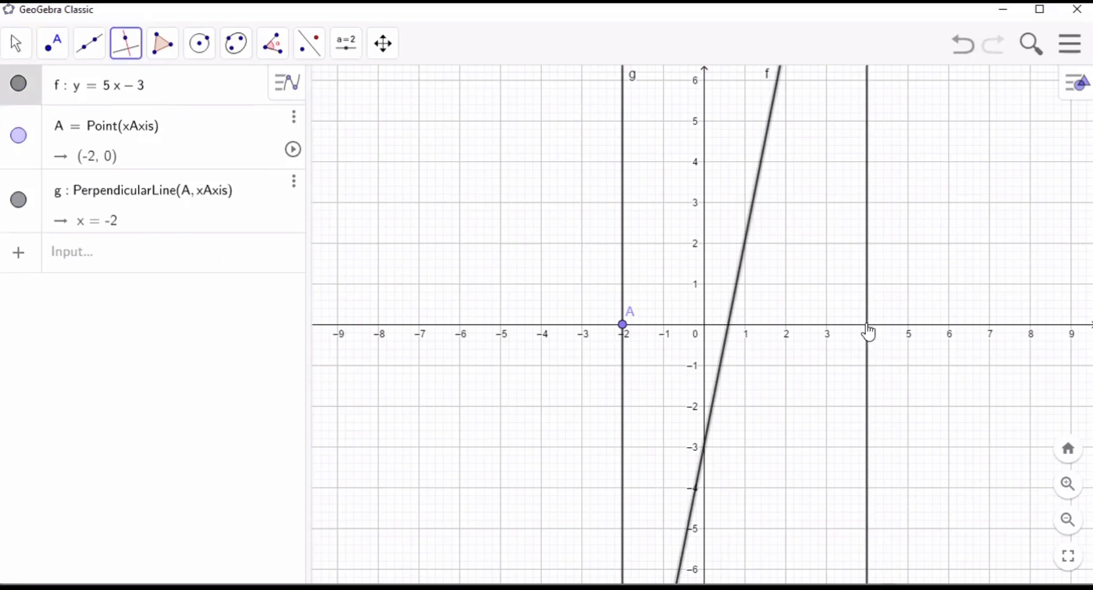
pyautogui.click(866, 326)
pyautogui.click(184, 393)
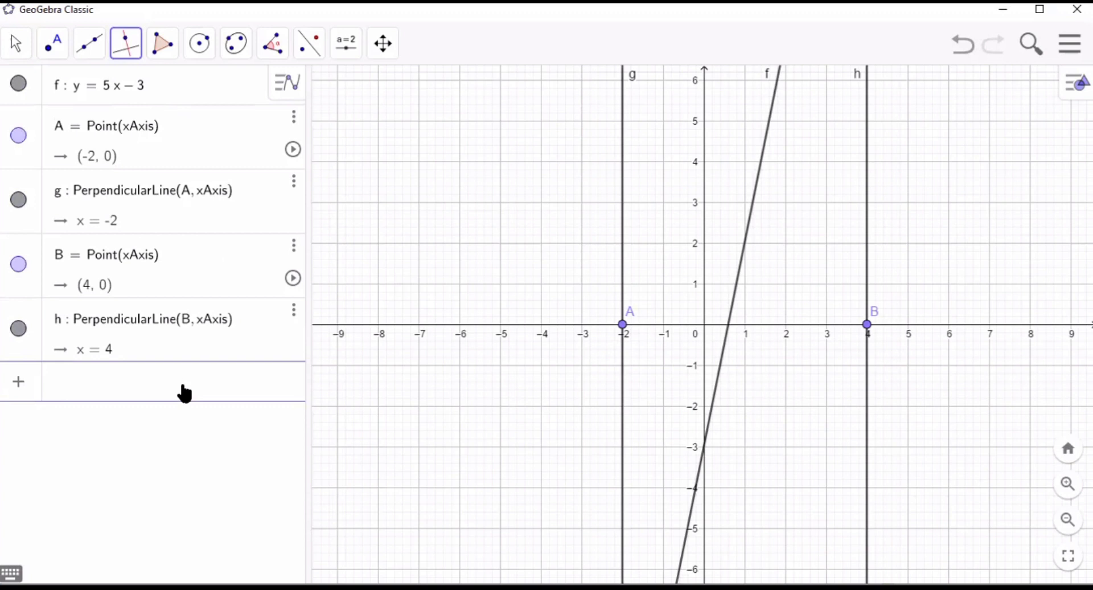
# - Draw a triangle polygon between line f's x-axis crossing, its intersection with x = 4, and point B
pyautogui.click(162, 45)
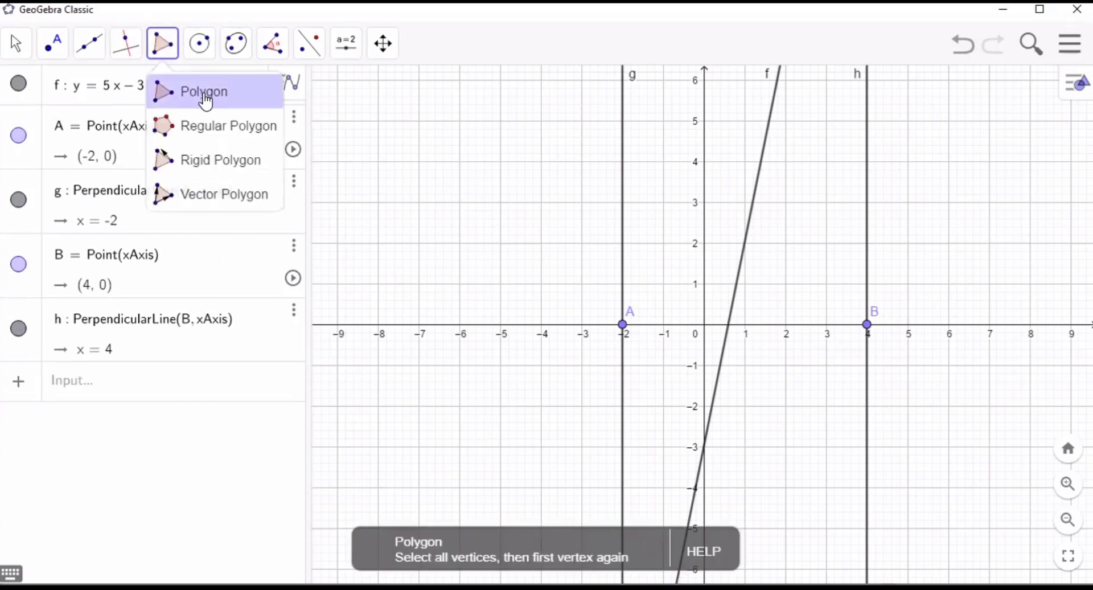
pyautogui.click(205, 101)
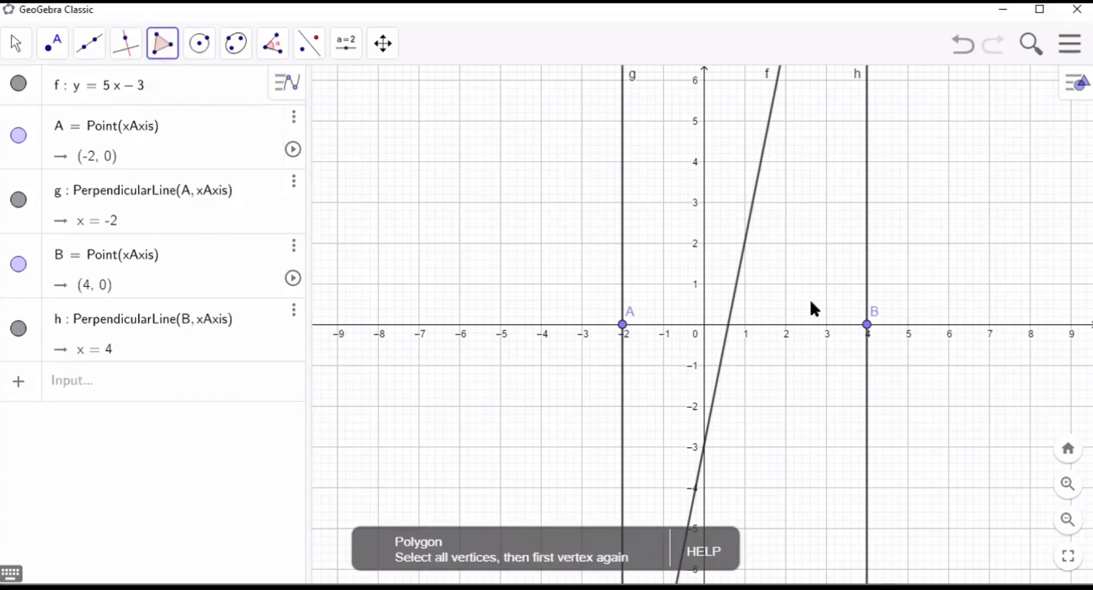
pyautogui.click(1068, 519)
pyautogui.click(1068, 519)
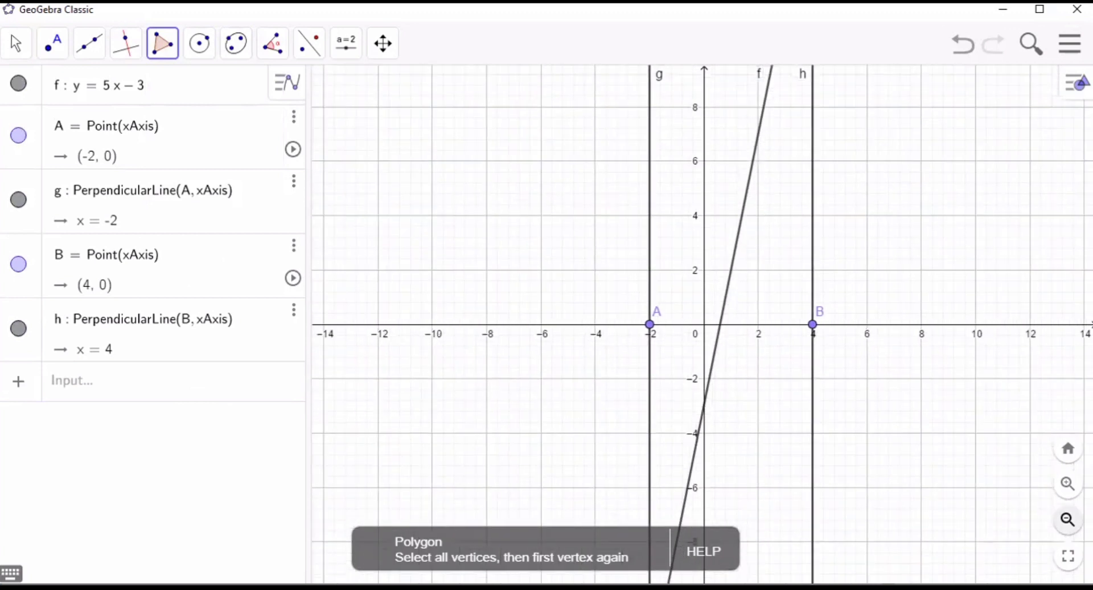
pyautogui.click(1068, 519)
pyautogui.click(1068, 519)
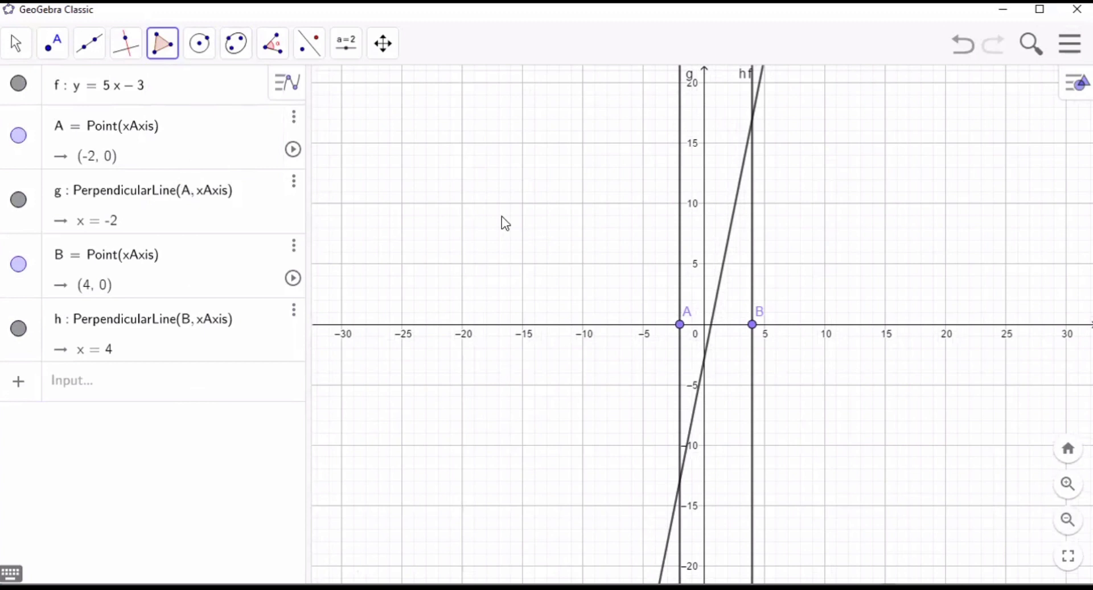
pyautogui.click(710, 327)
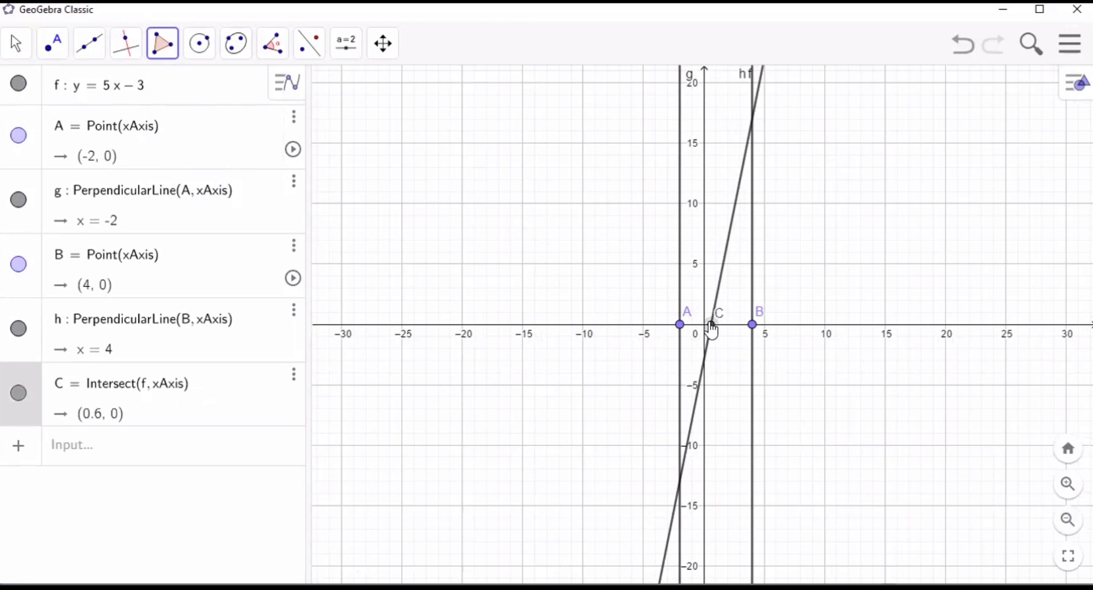
pyautogui.click(751, 122)
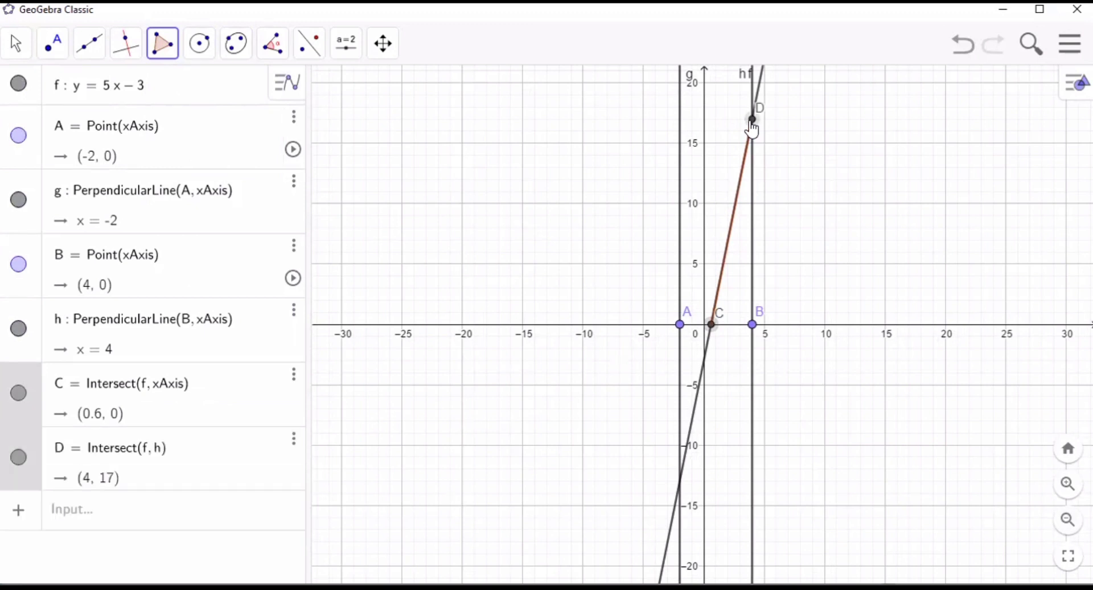
pyautogui.click(753, 325)
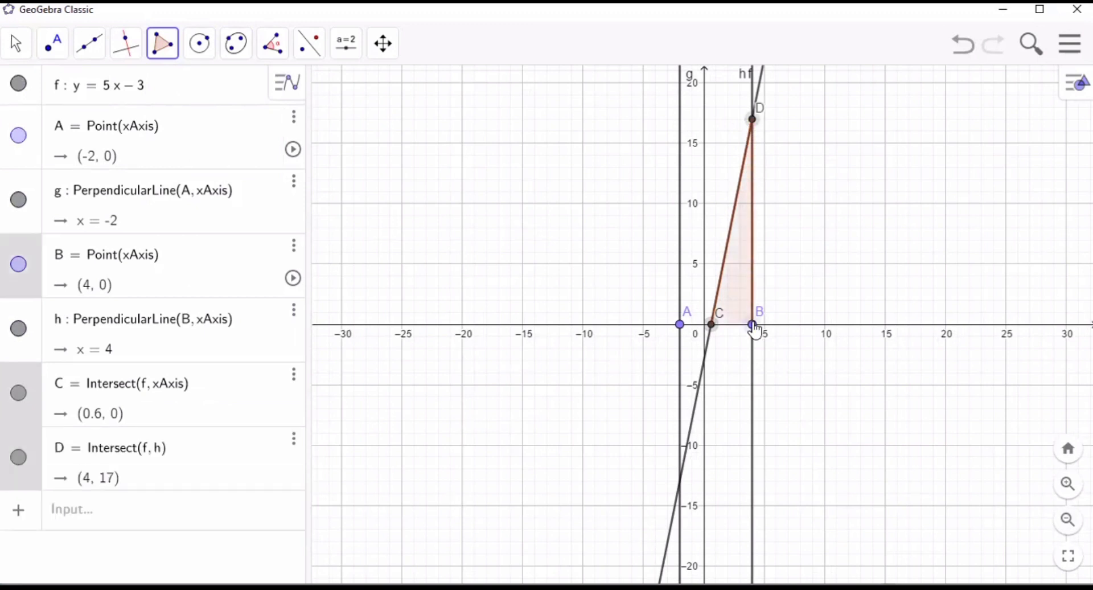
pyautogui.click(712, 325)
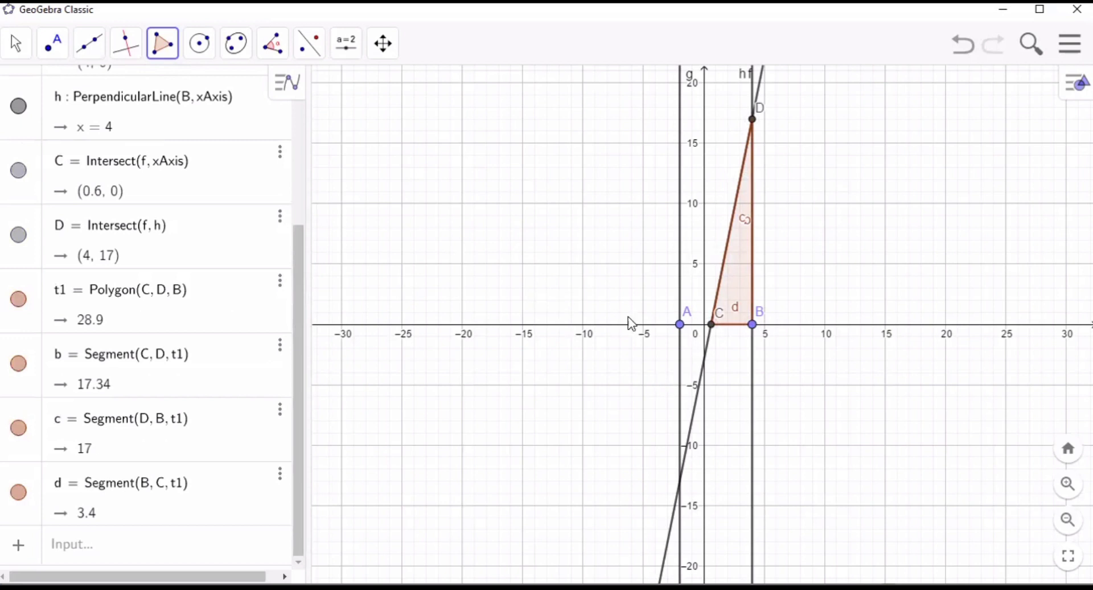
# - Draw a second triangle polygon from point C to line f's intersection with x = -2 and point A
pyautogui.click(163, 48)
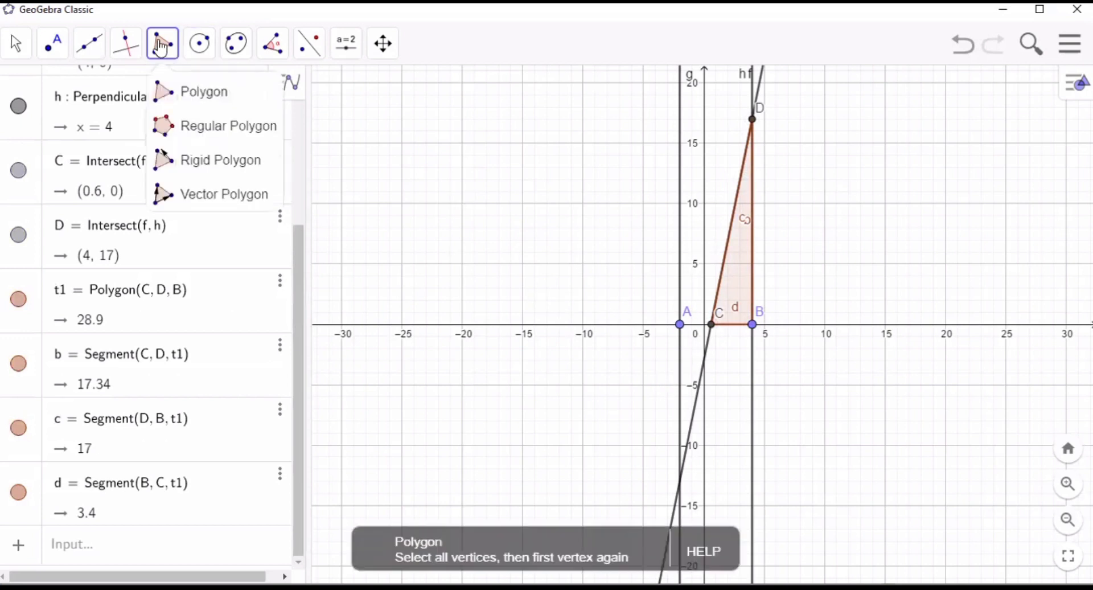
pyautogui.click(195, 97)
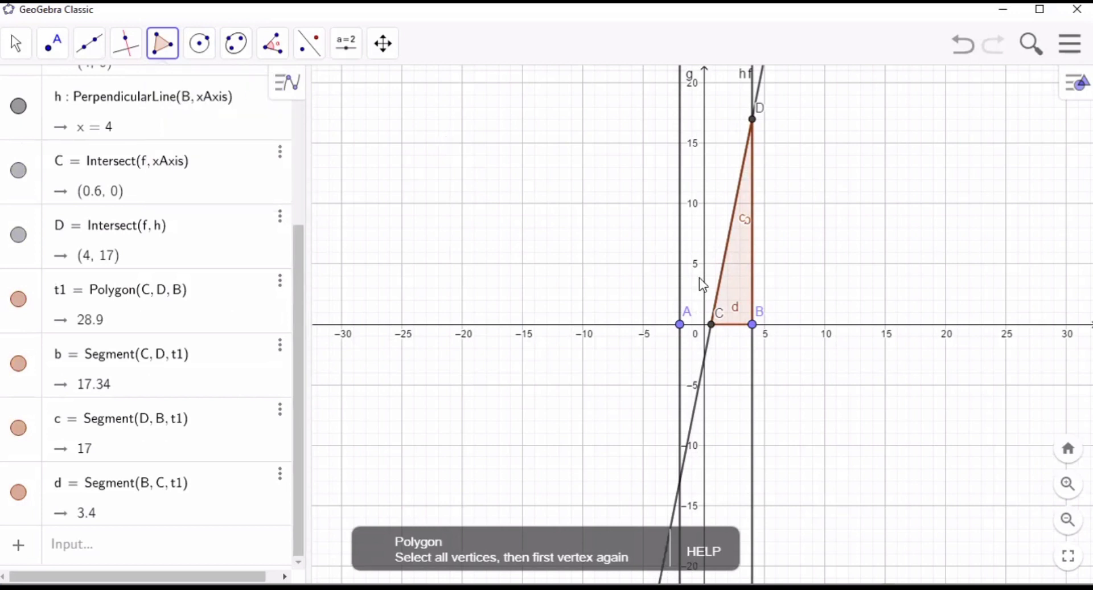
pyautogui.click(711, 329)
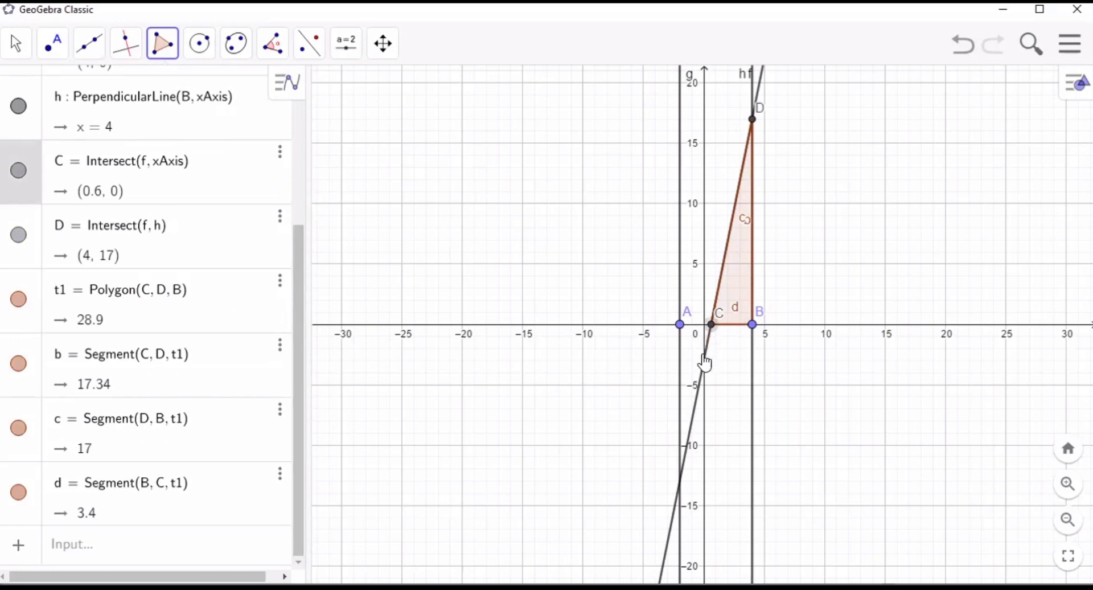
pyautogui.click(679, 481)
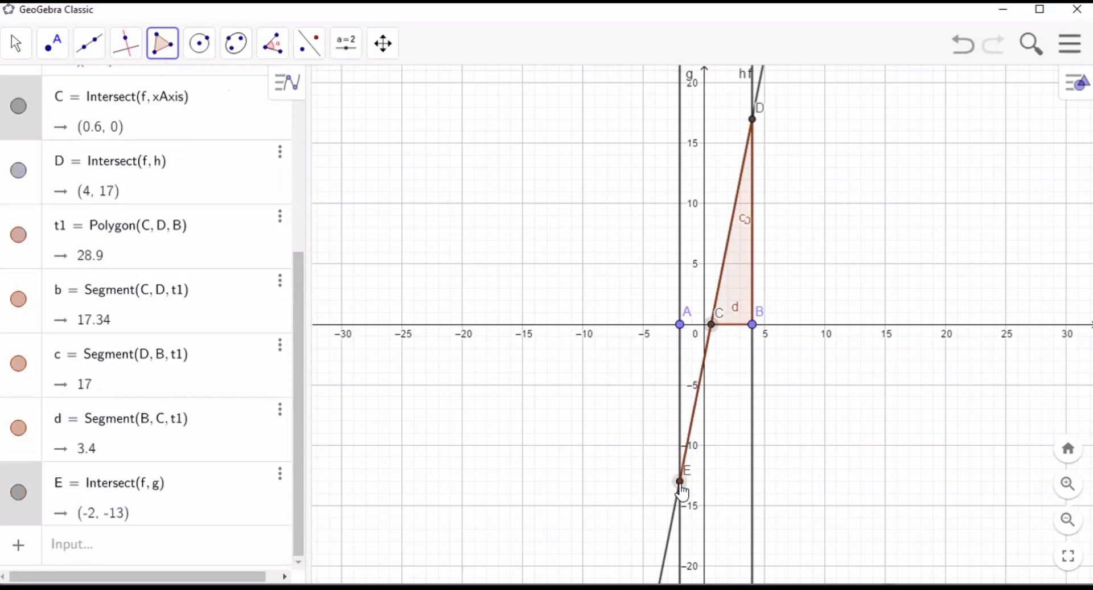
pyautogui.click(679, 329)
pyautogui.click(711, 328)
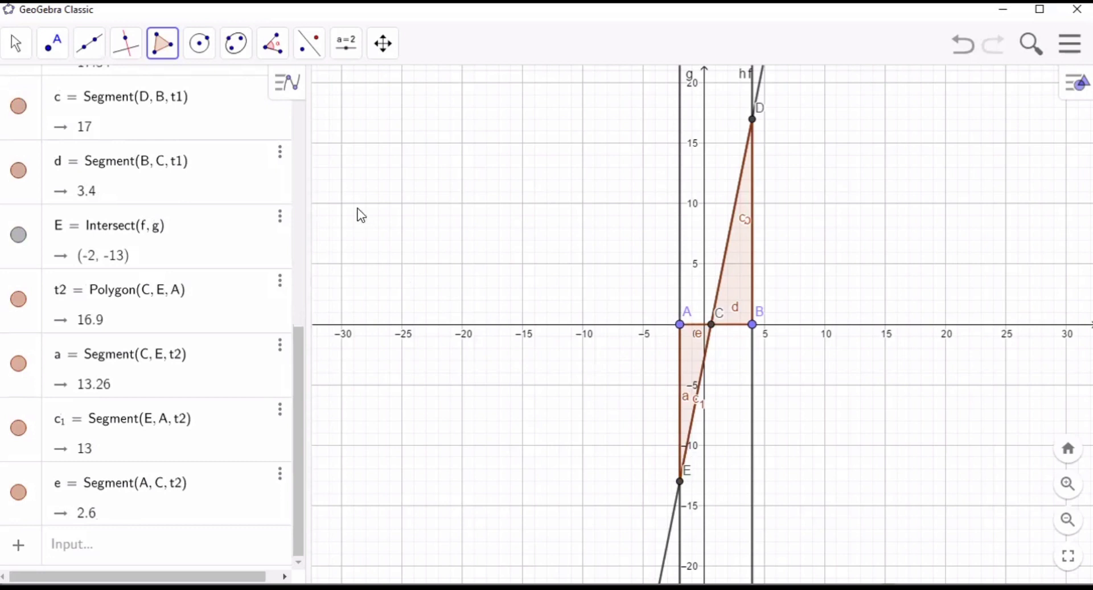
# - Rename the triangle above the x-axis as segitiga1
pyautogui.rightClick(741, 251)
pyautogui.click(787, 350)
pyautogui.press('BackSpace')
pyautogui.press('BackSpace')
pyautogui.write('s')
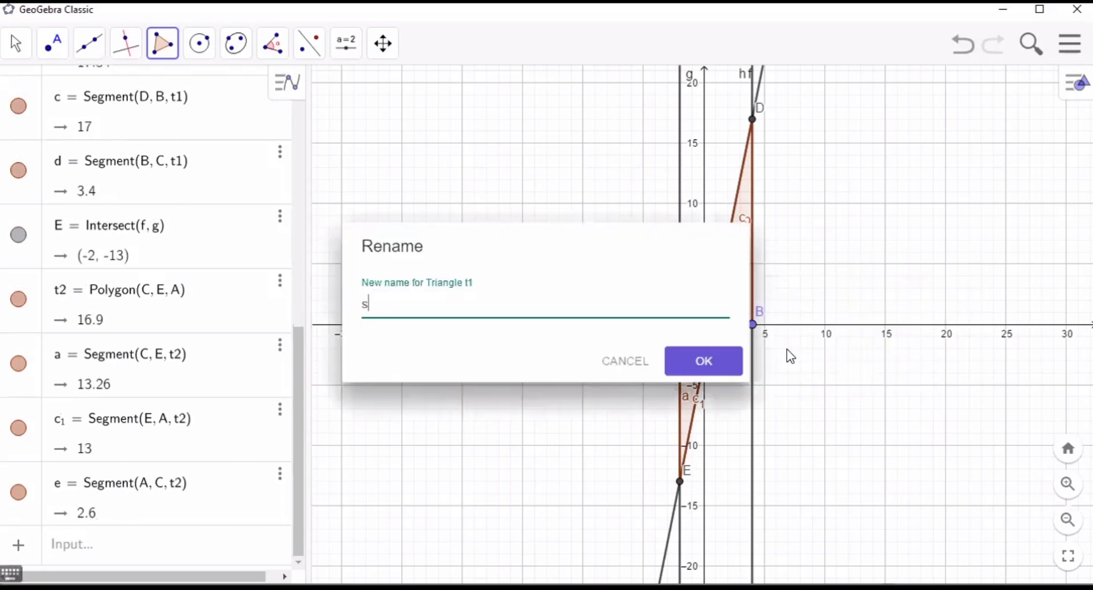
pyautogui.write('egitiga1')
pyautogui.press('Return')
# - Rename the triangle below the x-axis as segitiga2
pyautogui.rightClick(690, 365)
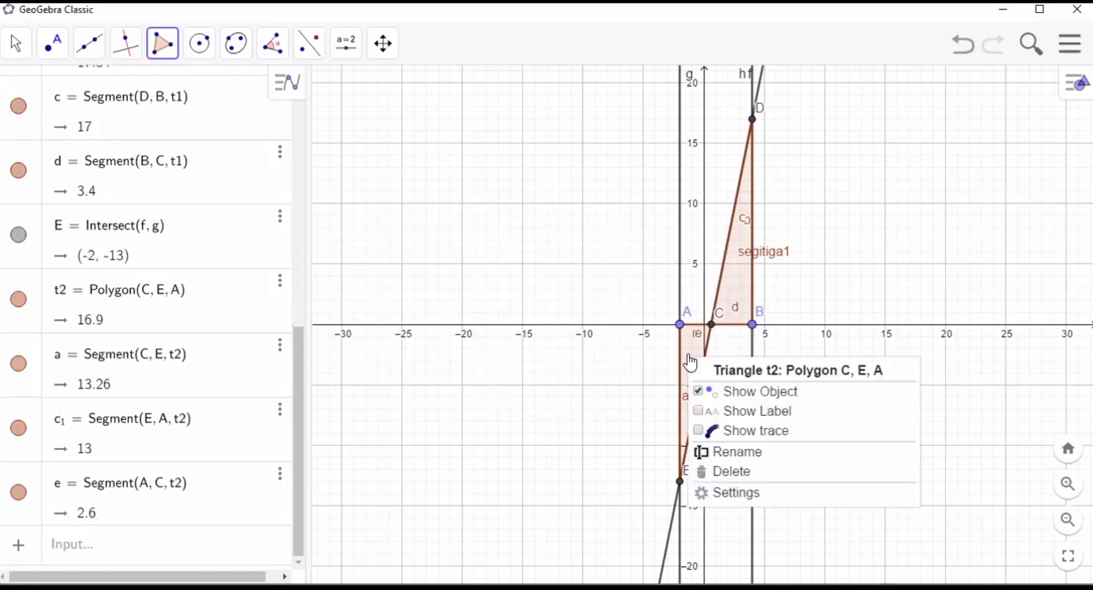
pyautogui.click(740, 453)
pyautogui.press('BackSpace')
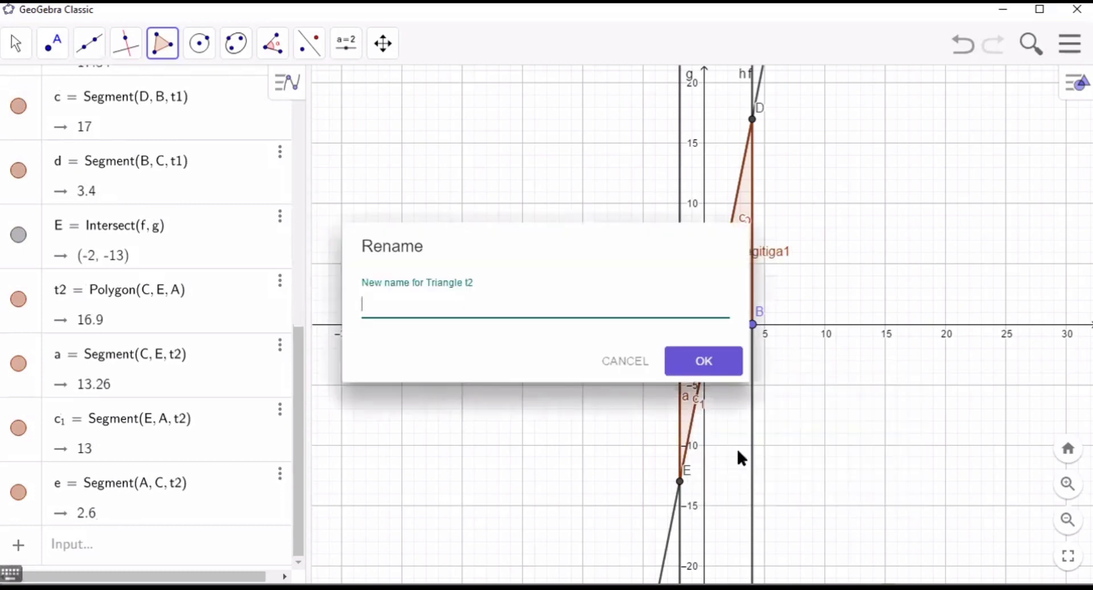
pyautogui.write('segitiga2')
pyautogui.press('Return')
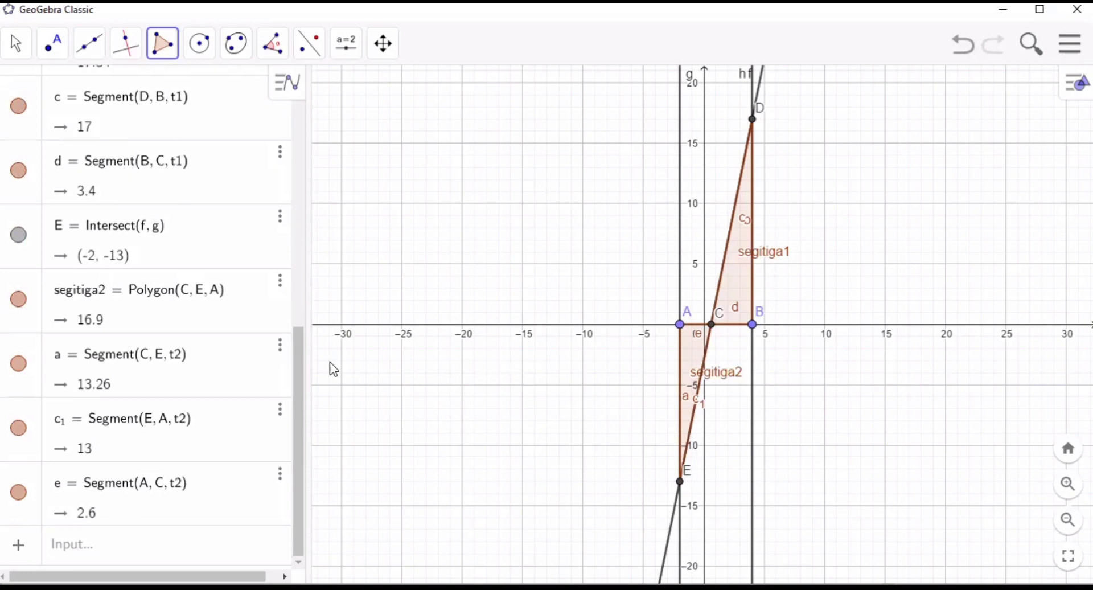
# - Add area labels to the triangles segitiga1 and segitiga2 with the Area tool
pyautogui.click(268, 55)
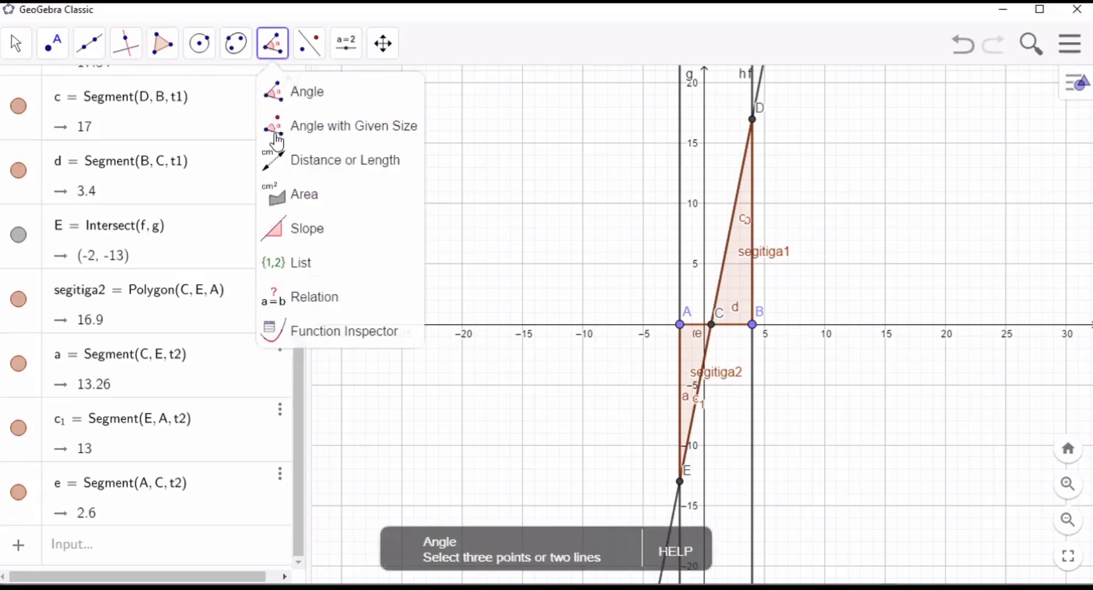
pyautogui.click(293, 204)
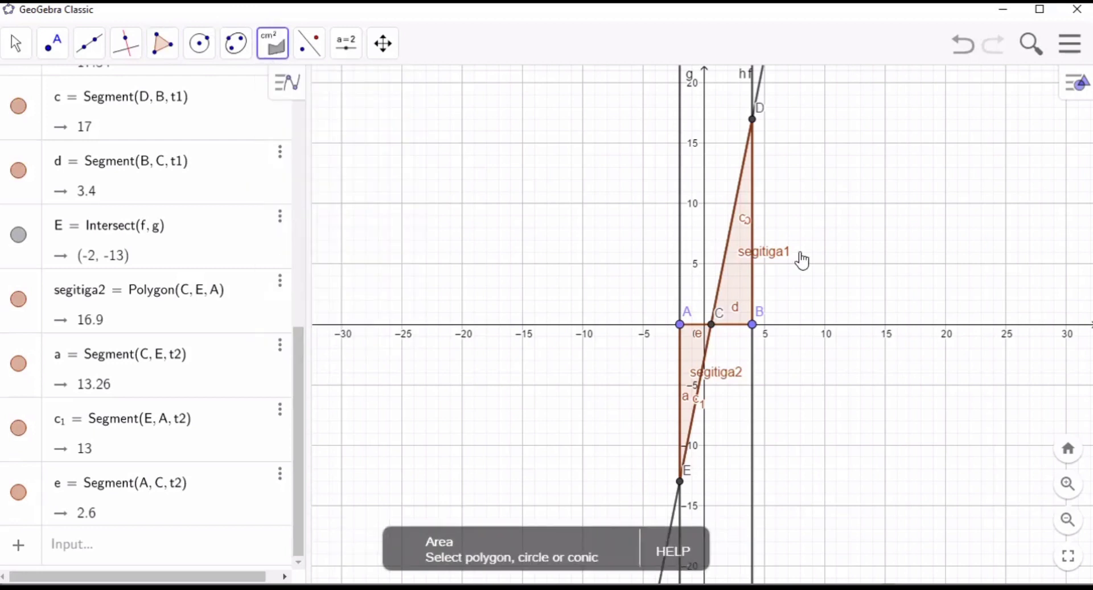
pyautogui.click(740, 278)
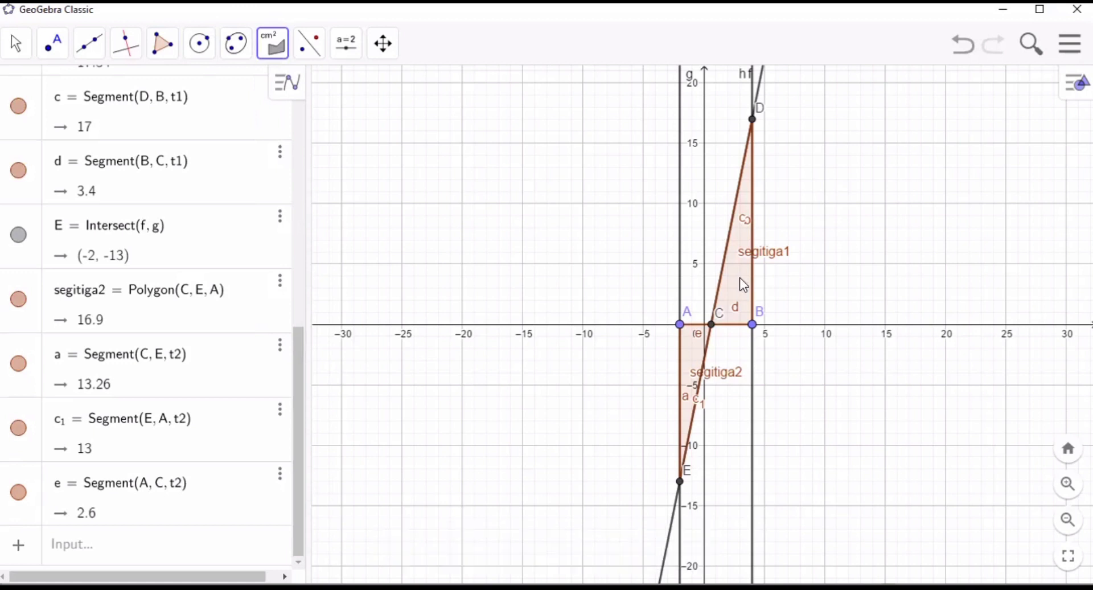
pyautogui.click(694, 358)
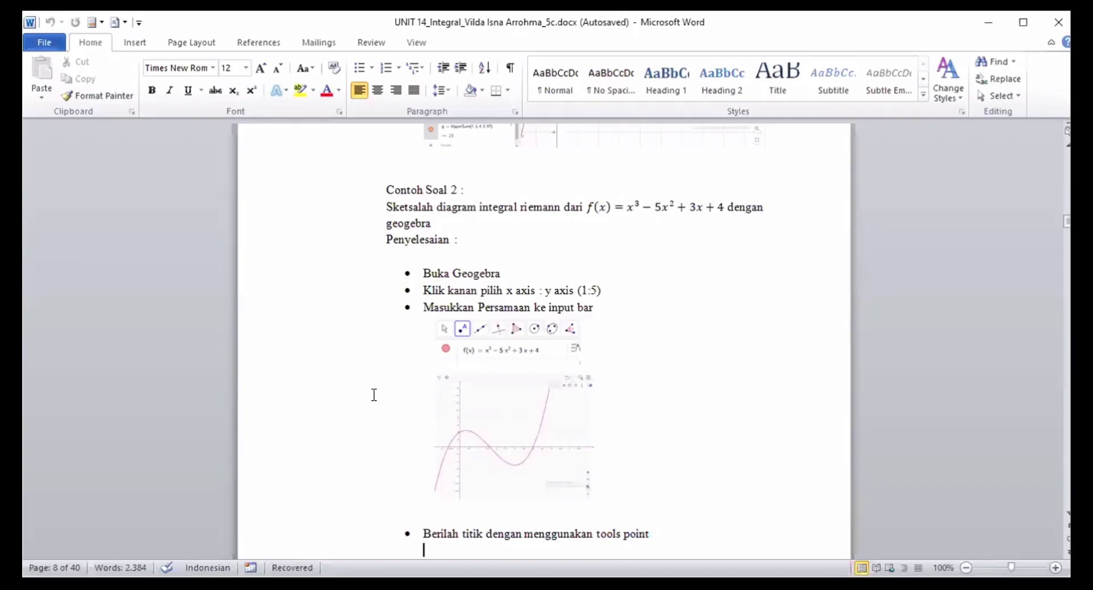
# - Switch to a blank GeoGebra worksheet and set the x-axis to y-axis ratio to 1:5
pyautogui.click(479, 241)
pyautogui.click(562, 91)
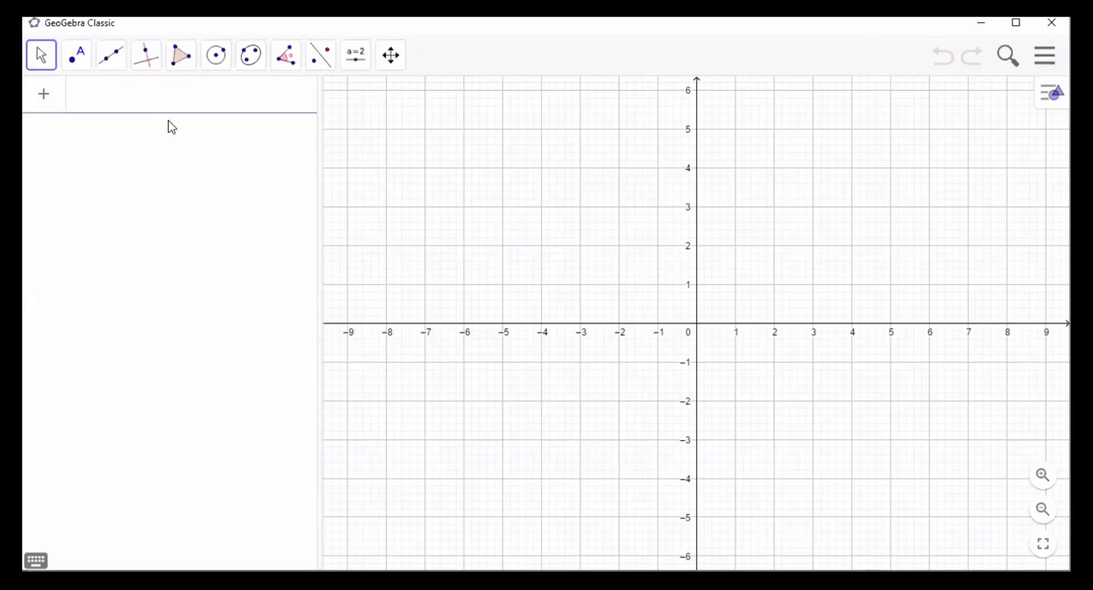
pyautogui.rightClick(400, 195)
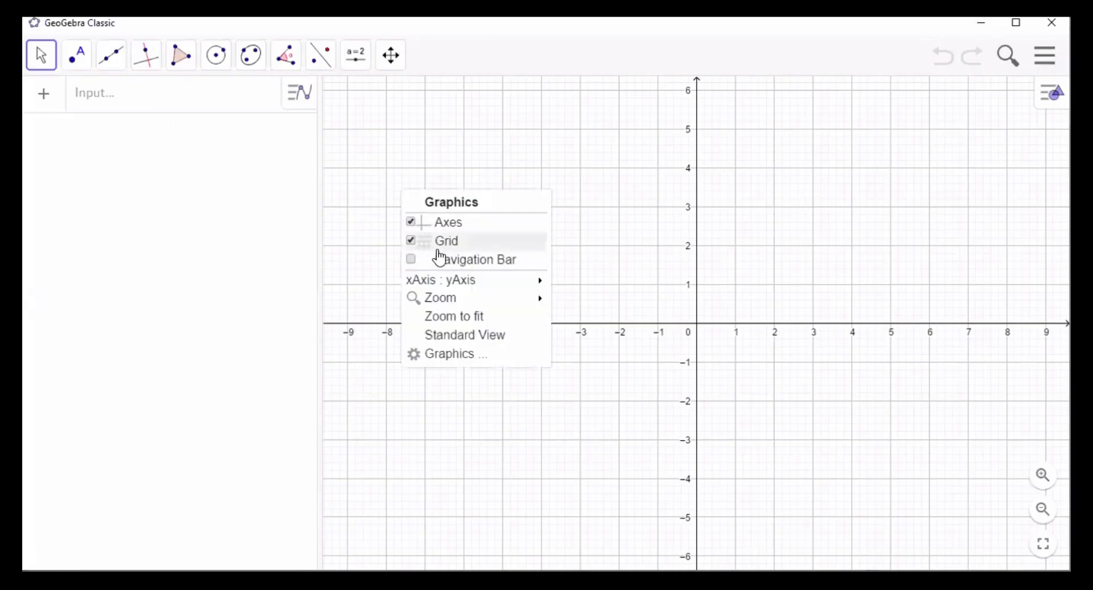
pyautogui.moveTo(472, 289)
pyautogui.click(618, 293)
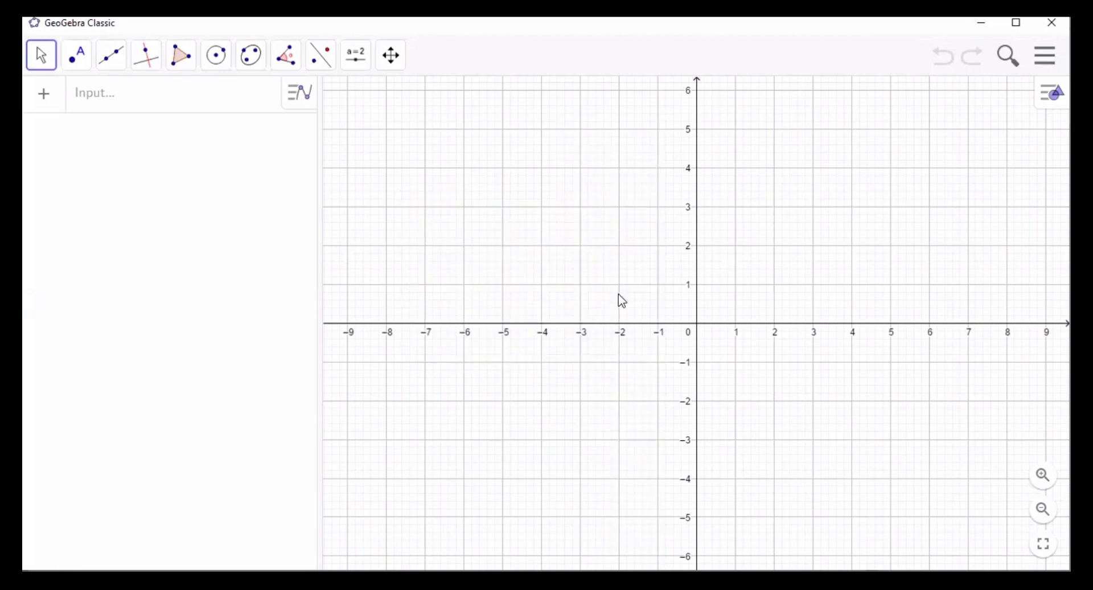
# - Plot the function f(x) = x^3 - 5x^2 + 3x + 4
pyautogui.click(117, 106)
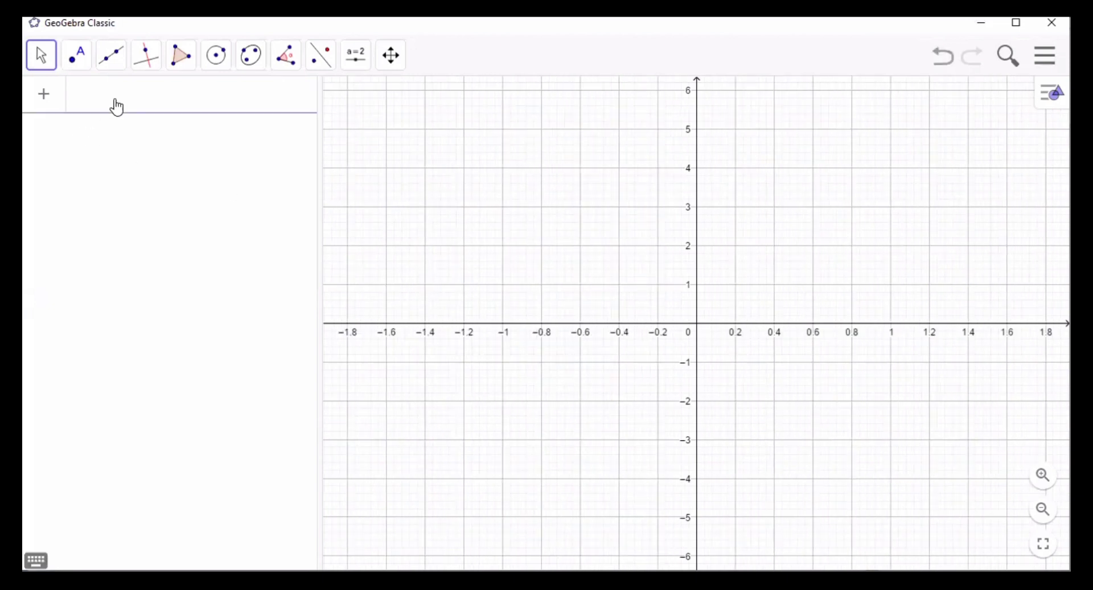
pyautogui.write('f(x) ')
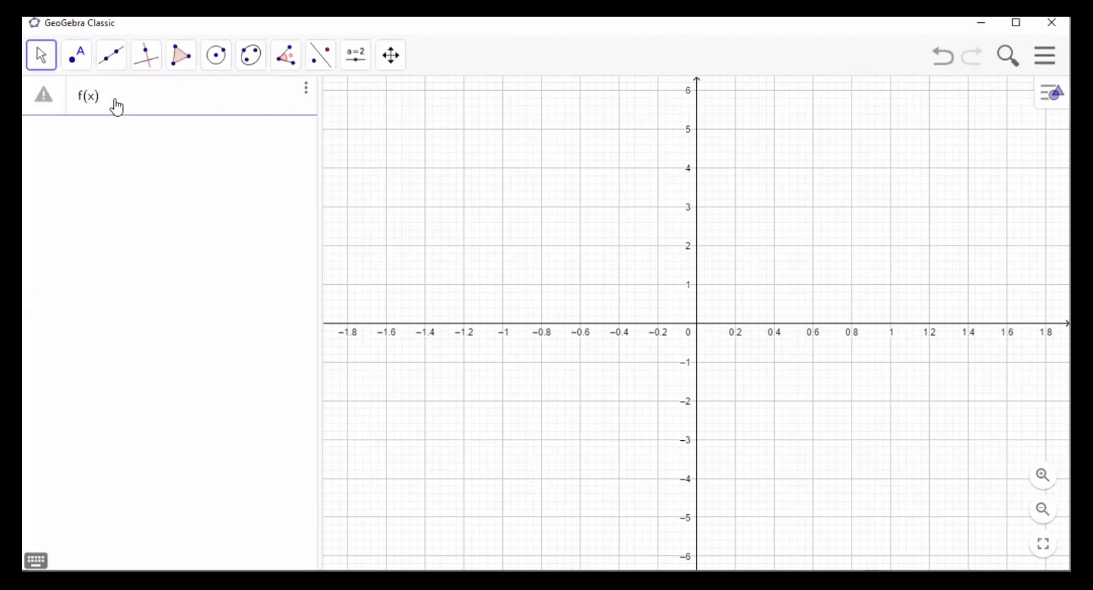
pyautogui.write('=')
pyautogui.write('x')
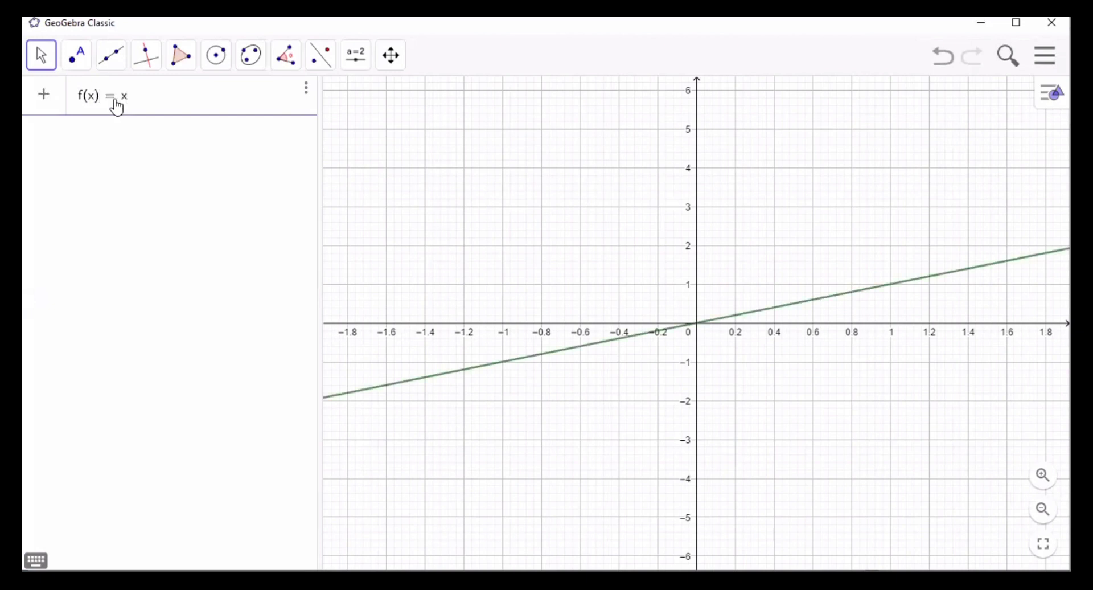
pyautogui.write('^3')
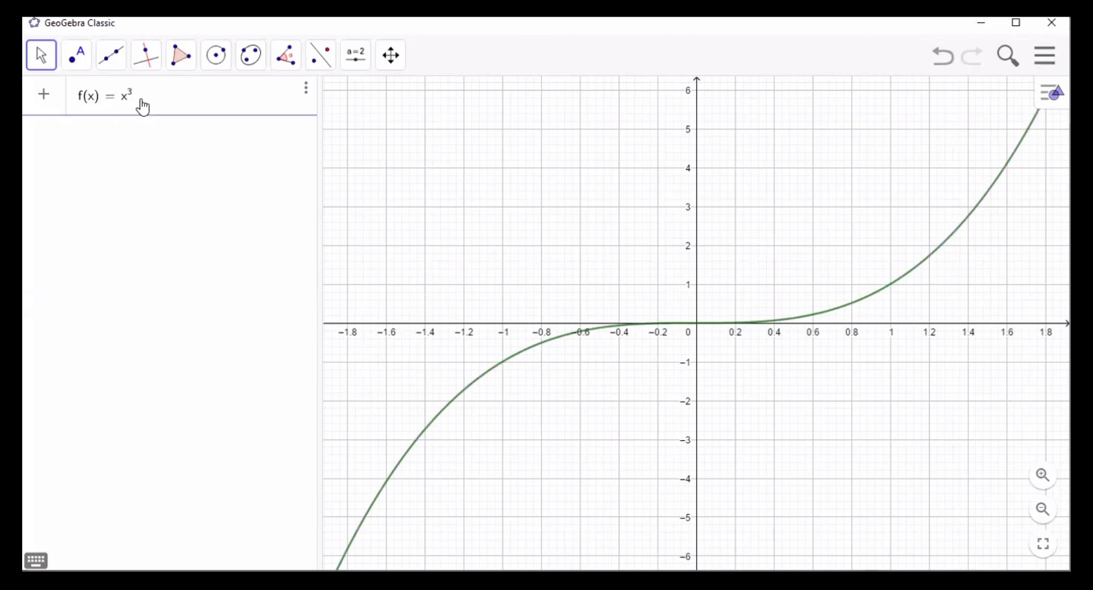
pyautogui.write('-5x')
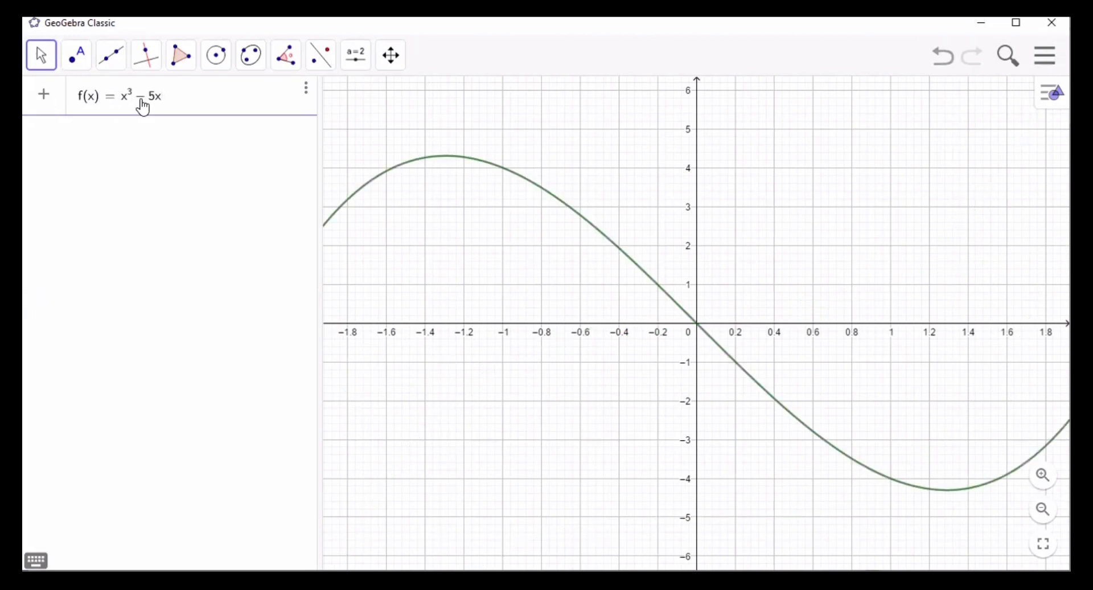
pyautogui.write('^2')
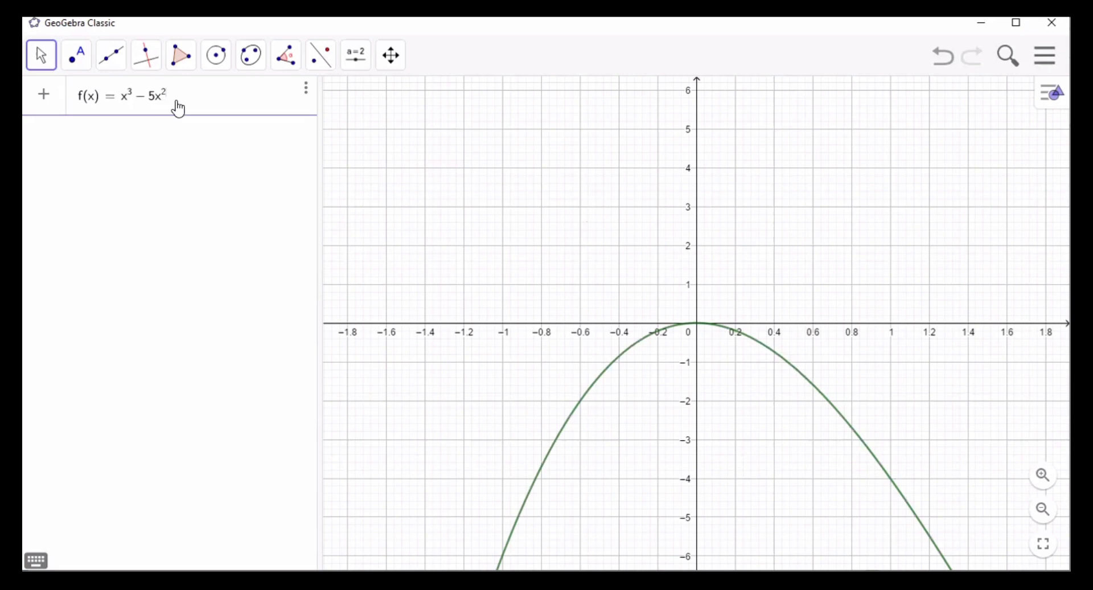
pyautogui.write('+3x+4')
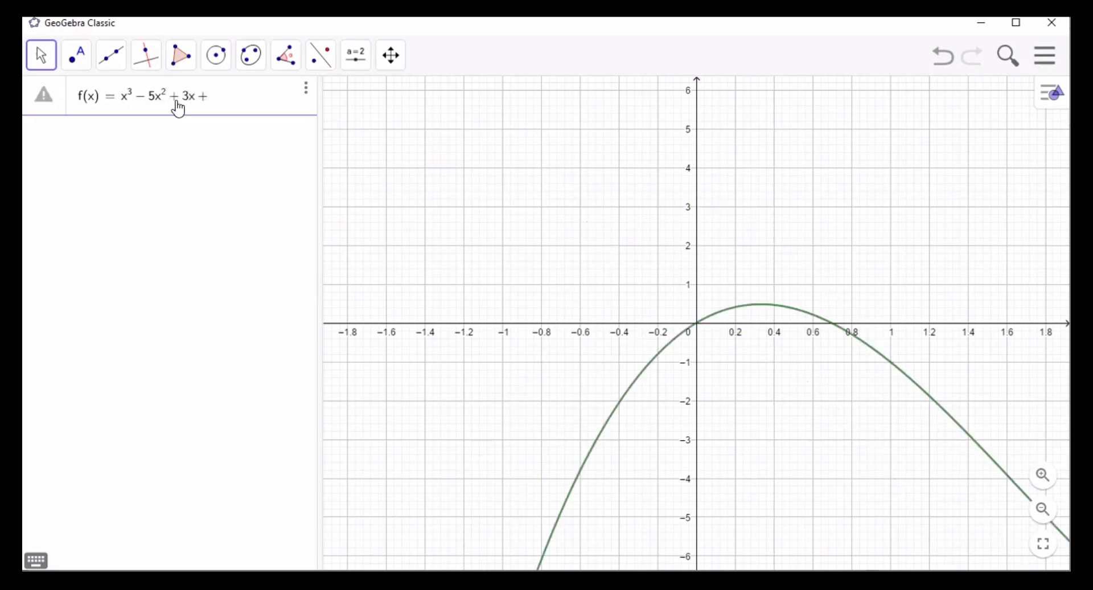
pyautogui.press('Return')
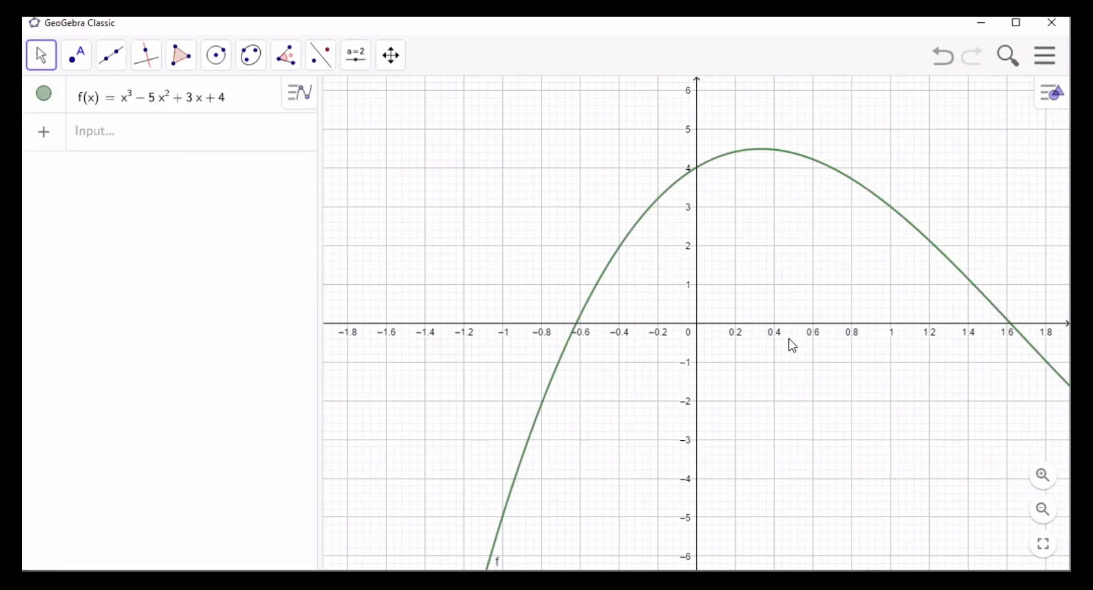
# - Place points at the two positive x-axis crossings of the curve f
pyautogui.click(1041, 511)
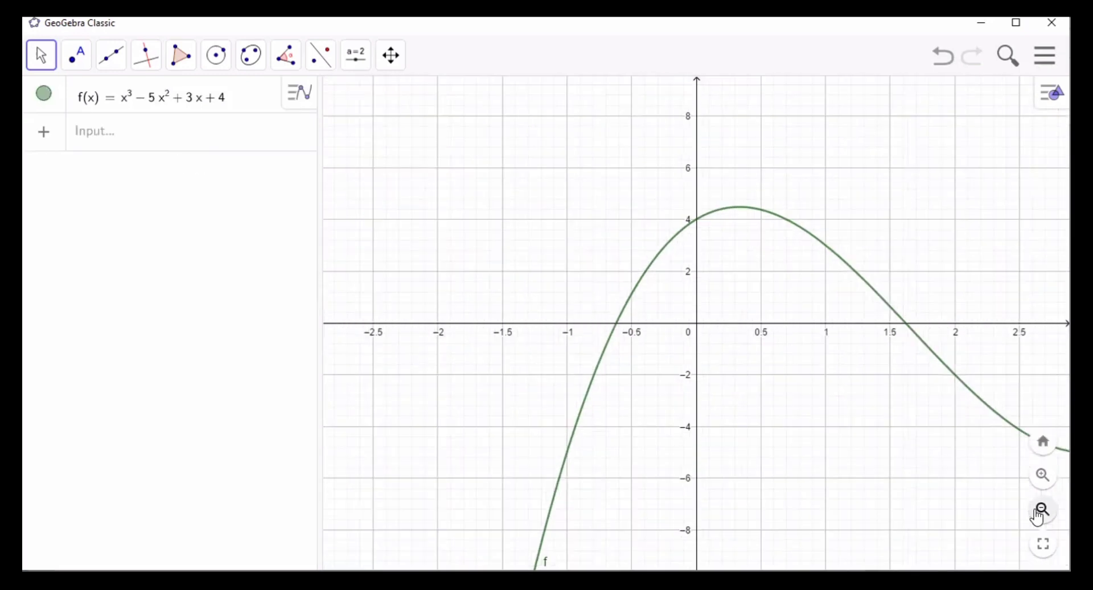
pyautogui.click(1040, 513)
pyautogui.click(1040, 512)
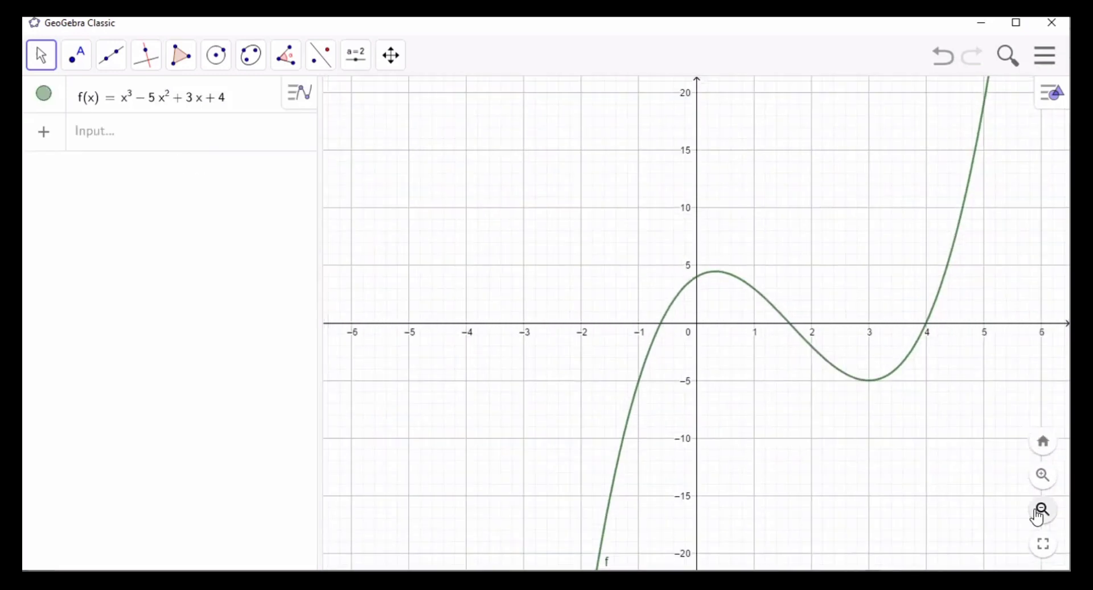
pyautogui.click(1044, 544)
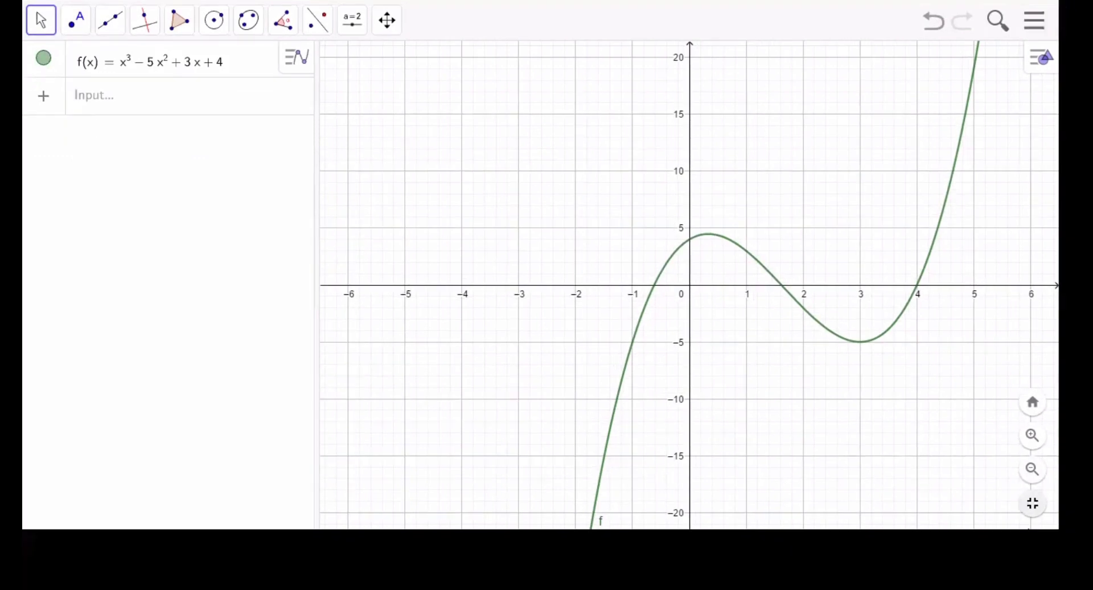
pyautogui.click(253, 94)
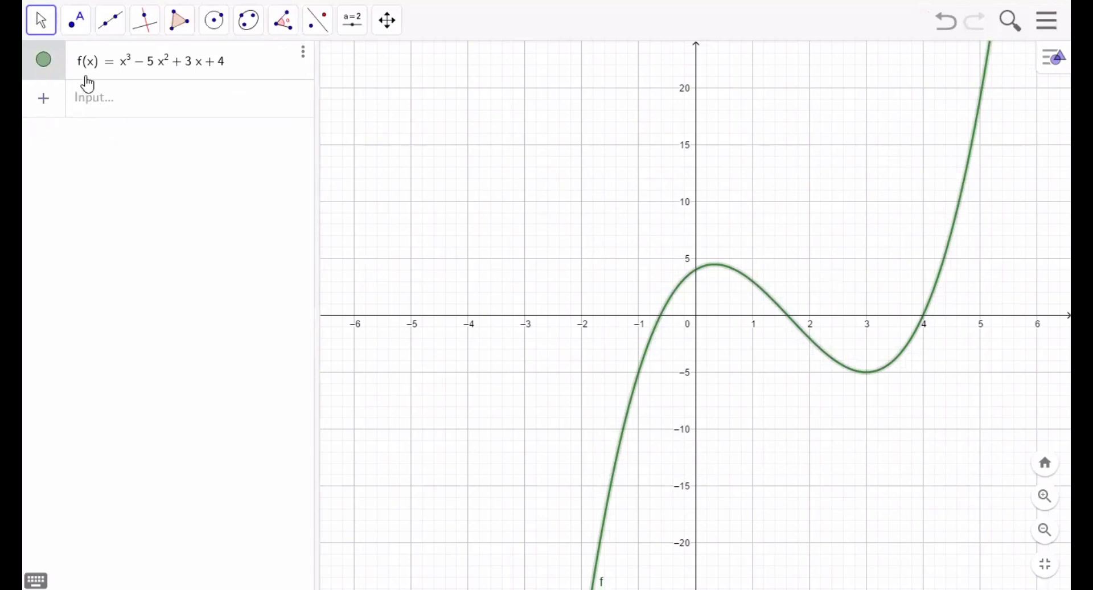
pyautogui.click(81, 27)
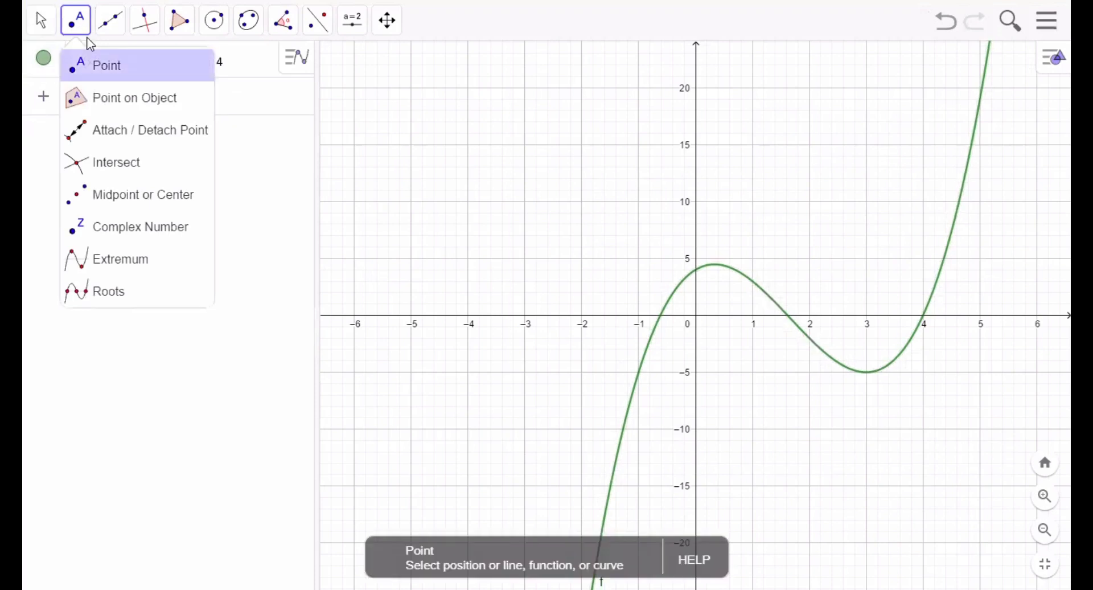
pyautogui.click(87, 37)
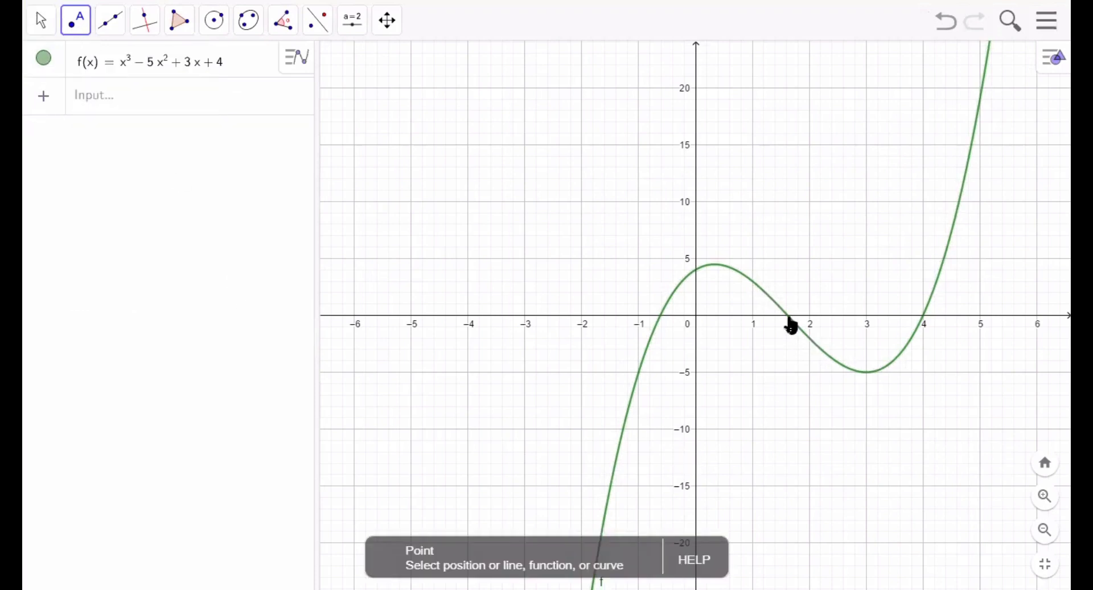
pyautogui.click(789, 317)
pyautogui.click(923, 319)
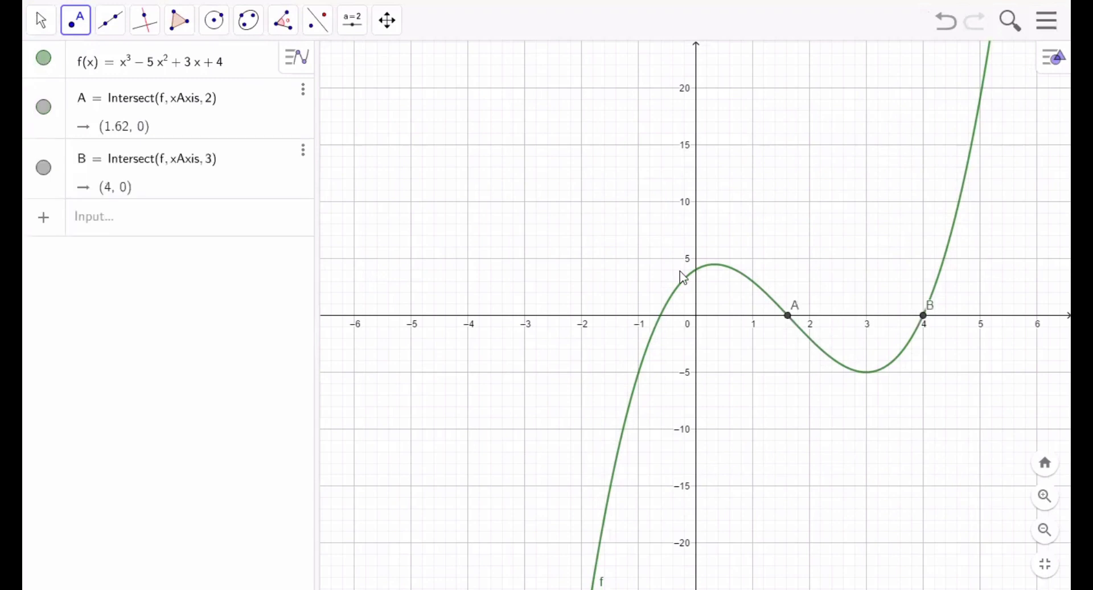
# - Compute the definite integral of f from x = 0 to x = 1.62
pyautogui.click(173, 233)
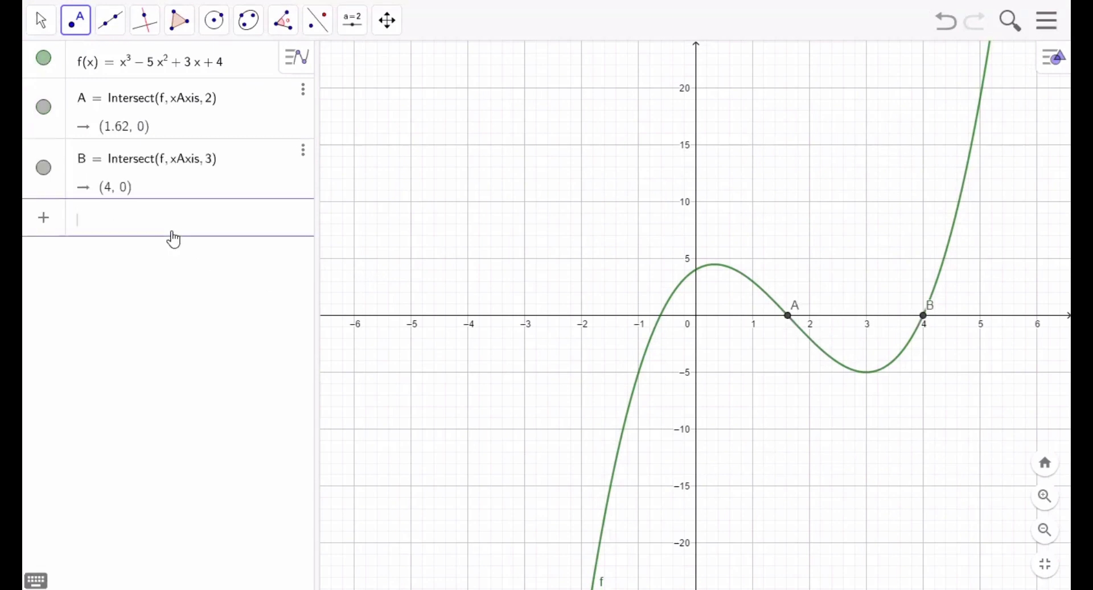
pyautogui.write('Integ')
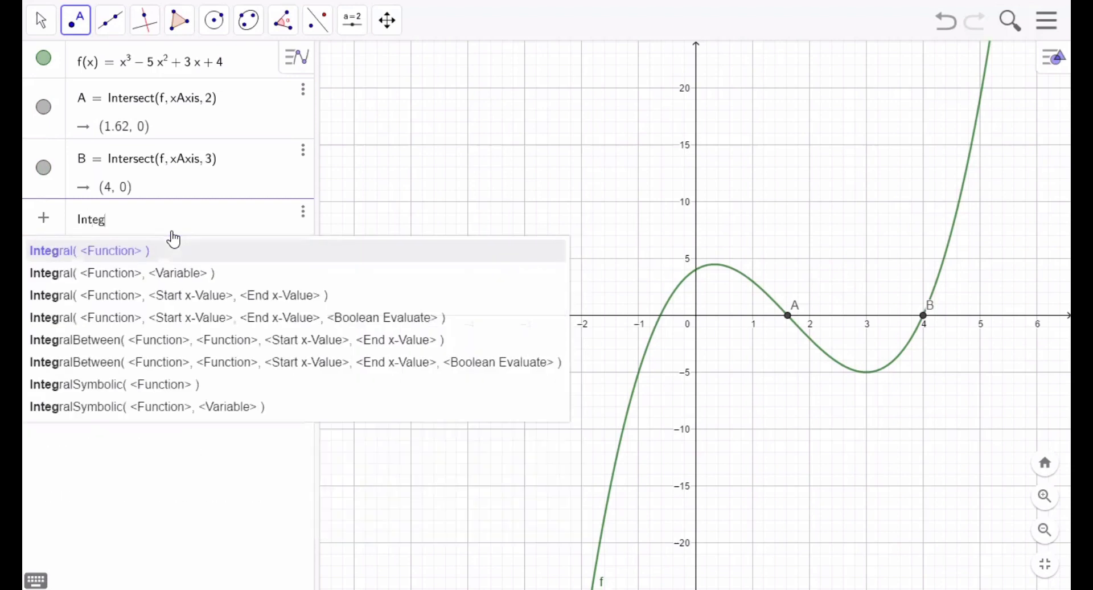
pyautogui.write('ral')
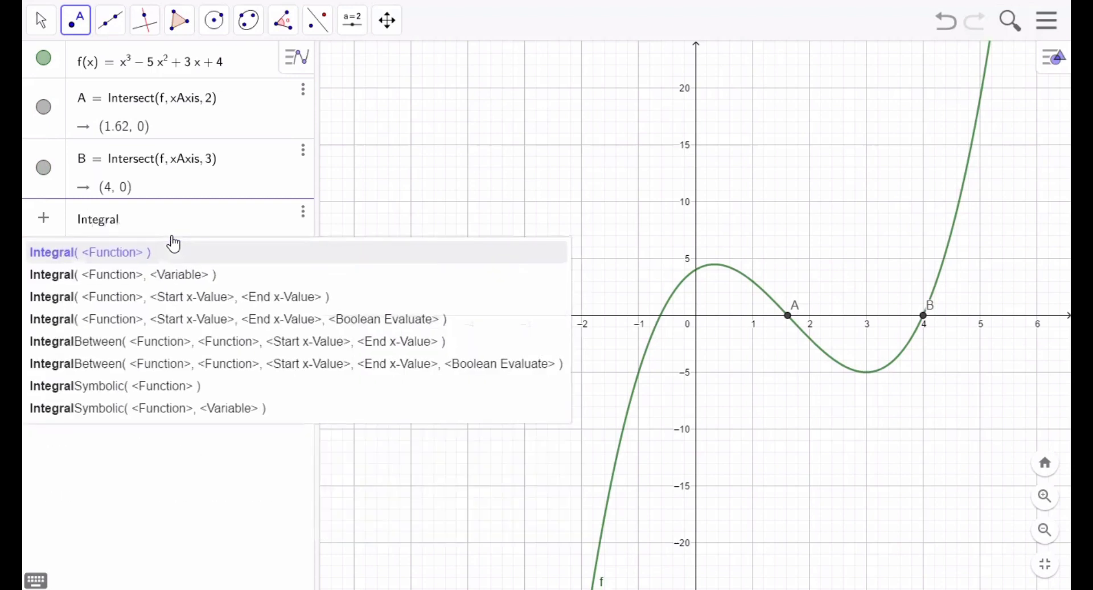
pyautogui.click(200, 302)
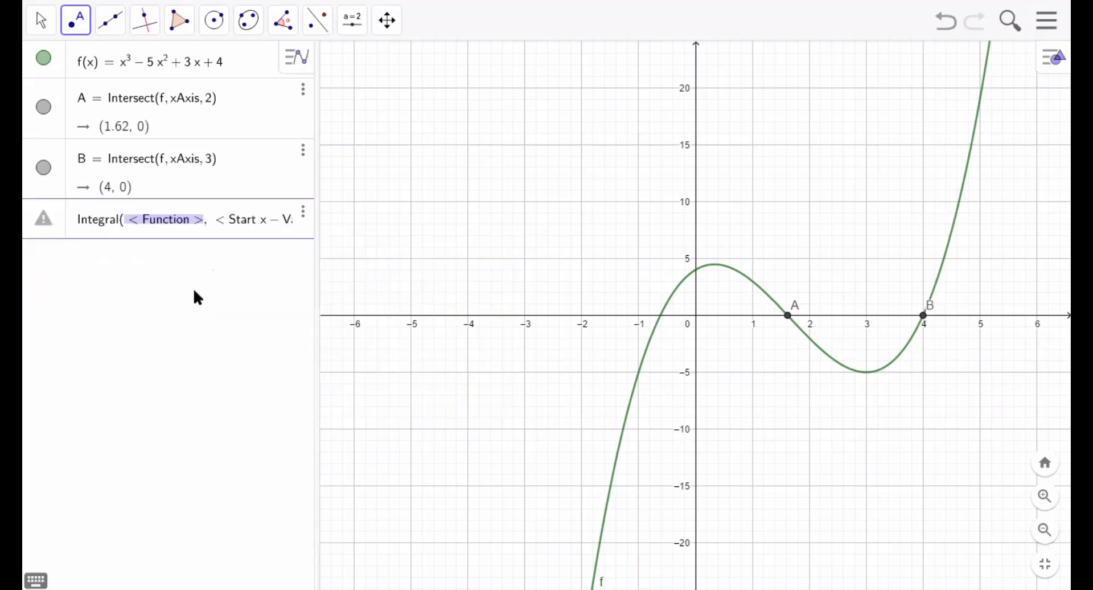
pyautogui.click(160, 228)
pyautogui.click(160, 228)
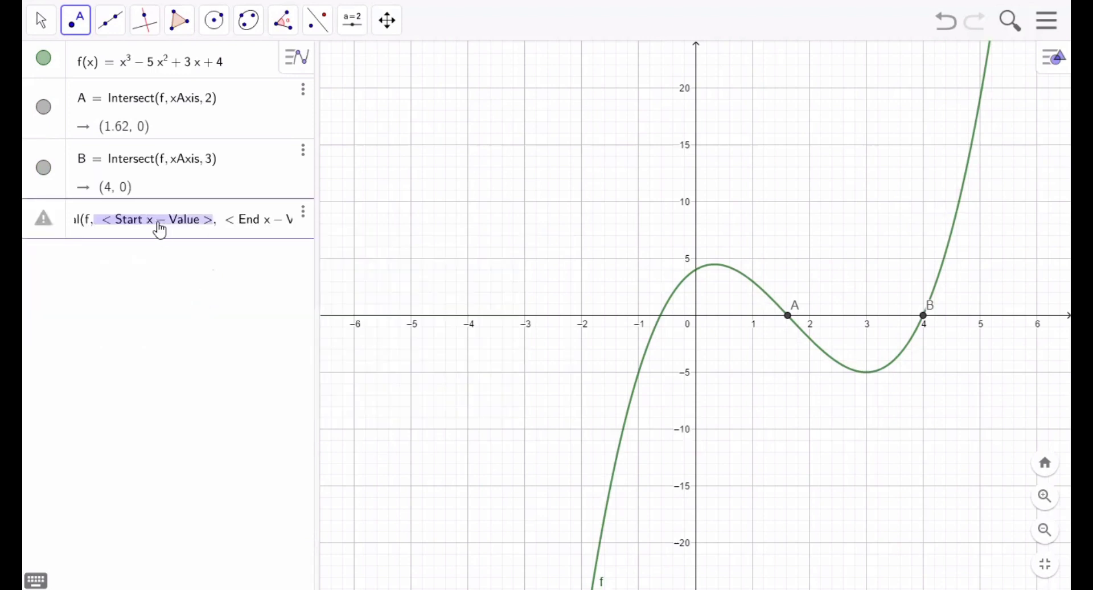
pyautogui.write('0, < End x − Value >')
pyautogui.click(159, 227)
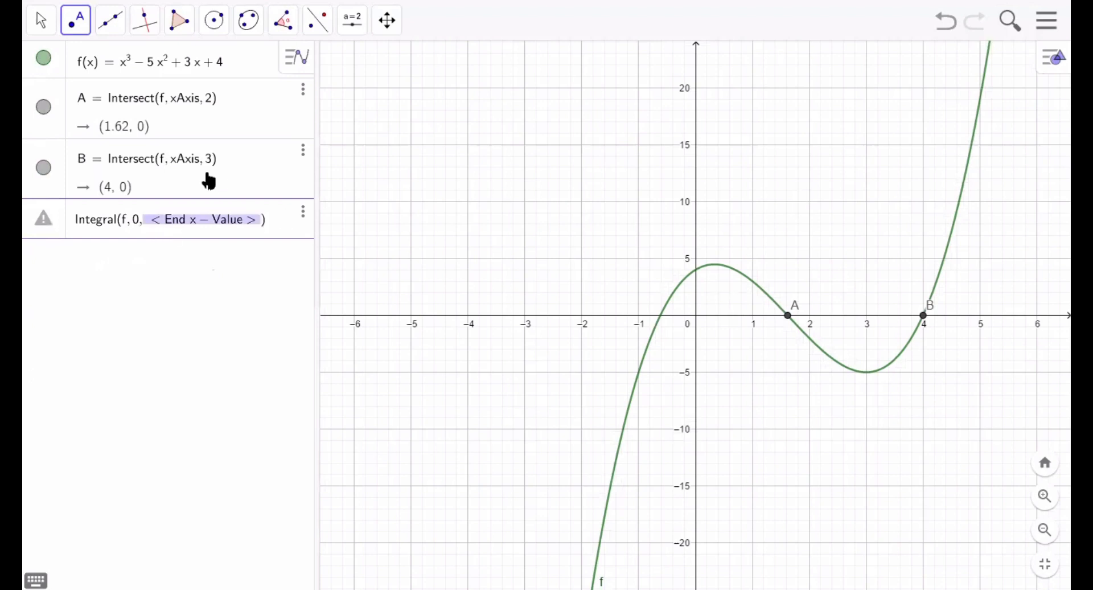
pyautogui.write('1.62')
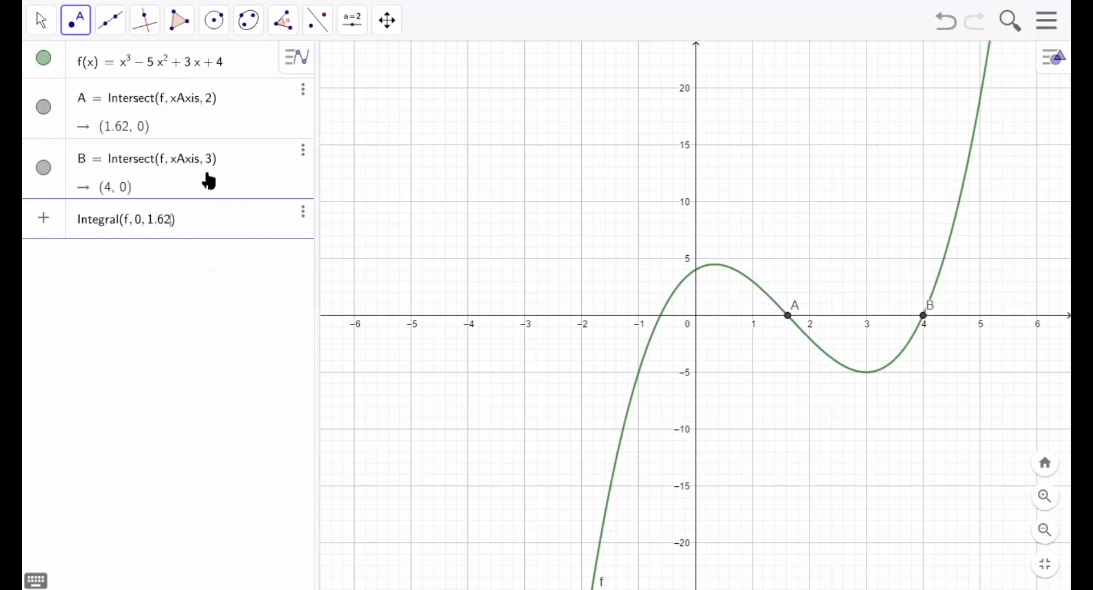
pyautogui.press('Return')
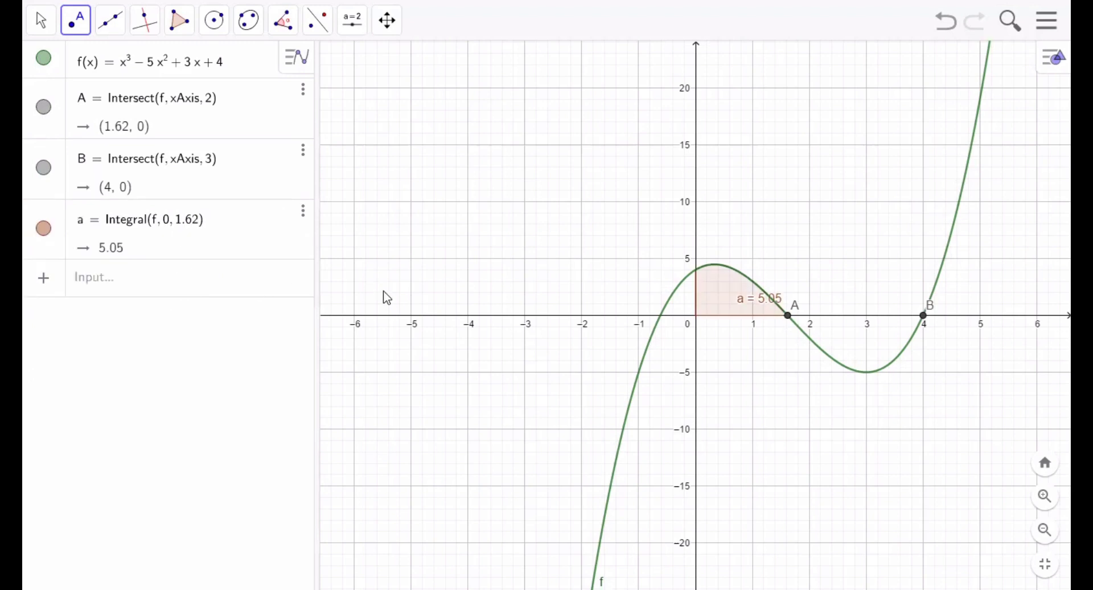
# - Compute the definite integral of f from x = 1.62 to x = 4
pyautogui.click(169, 286)
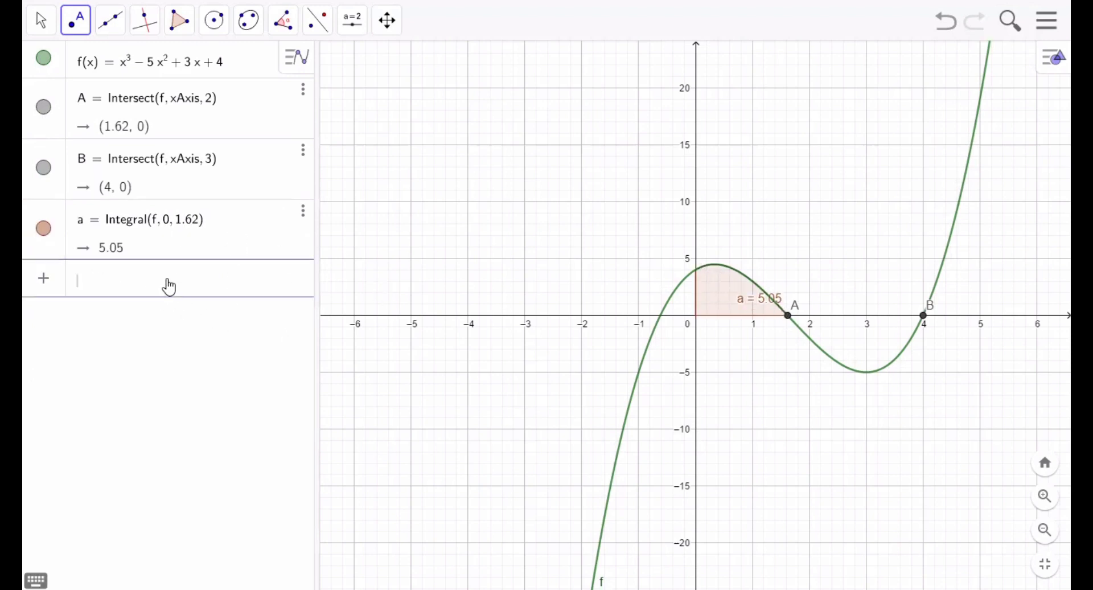
pyautogui.write('i')
pyautogui.press('BackSpace')
pyautogui.write('Integral')
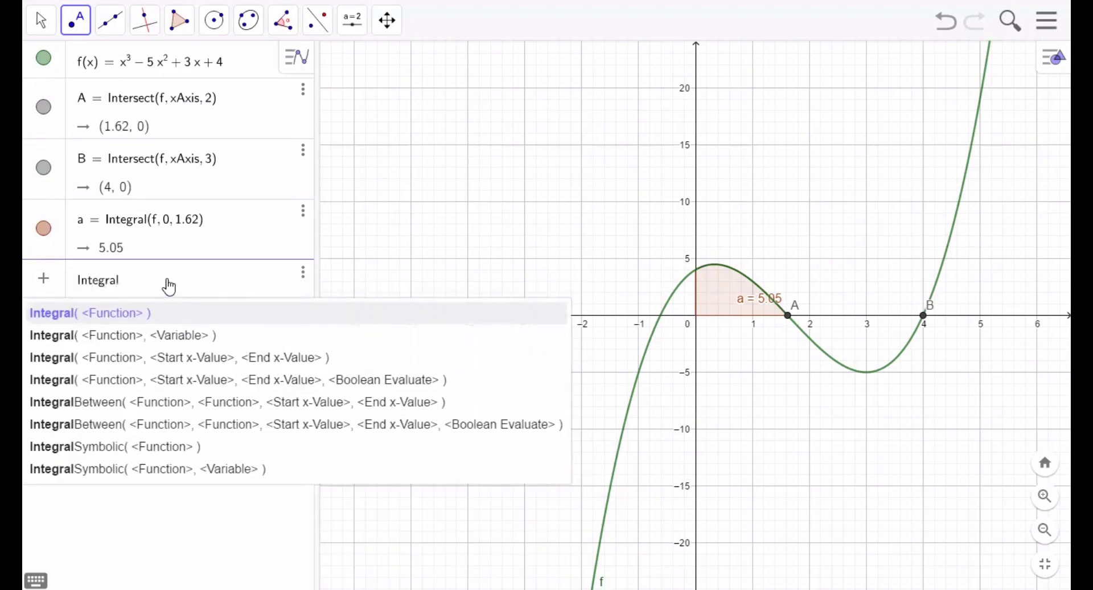
pyautogui.click(200, 357)
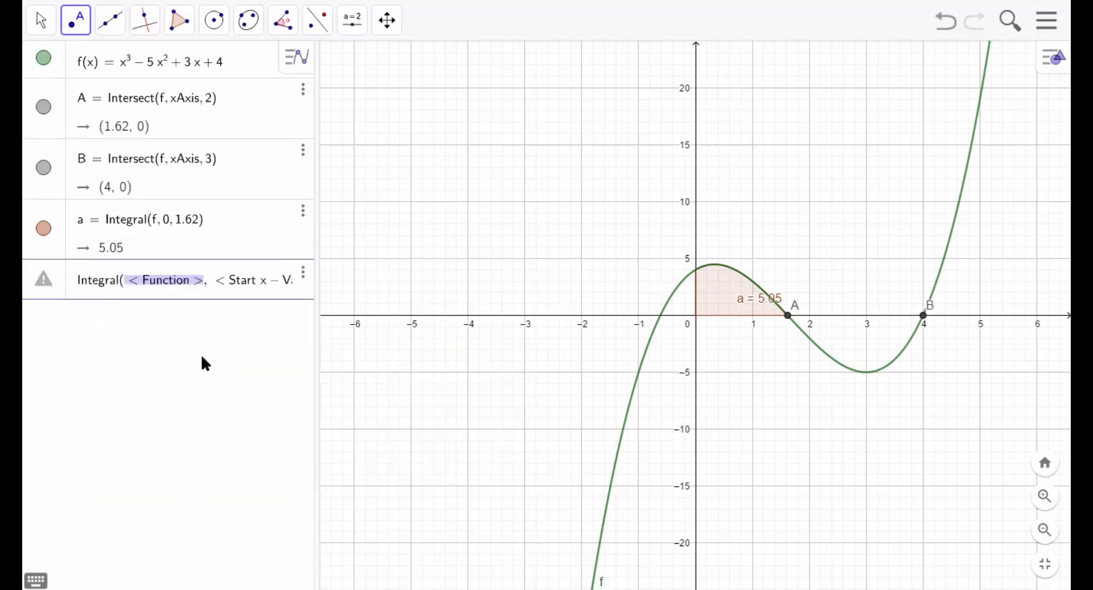
pyautogui.write('f')
pyautogui.press('Tab')
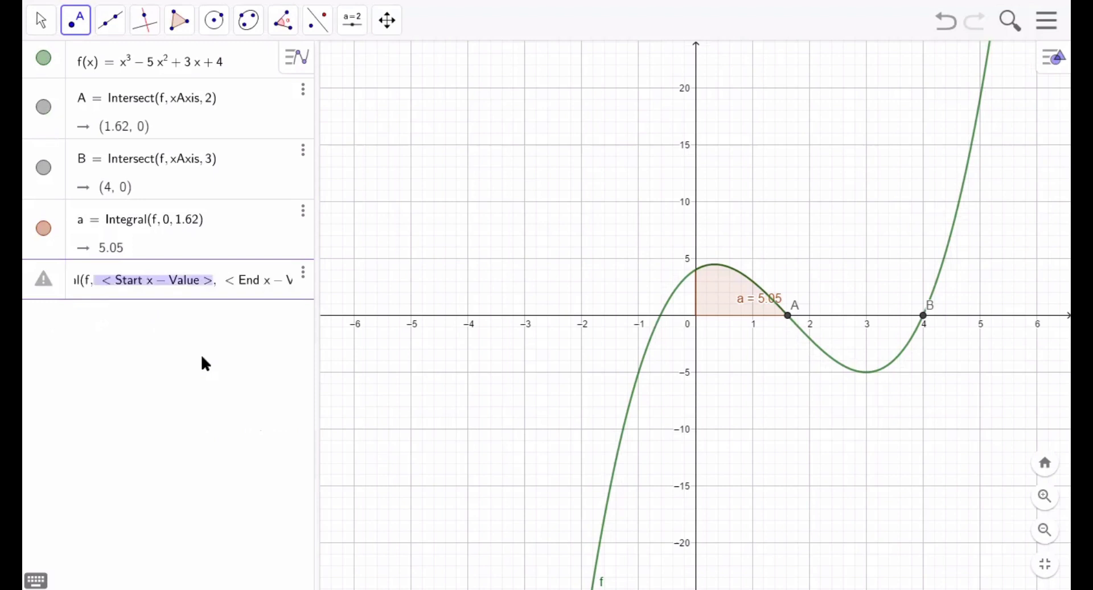
pyautogui.write('1, 62')
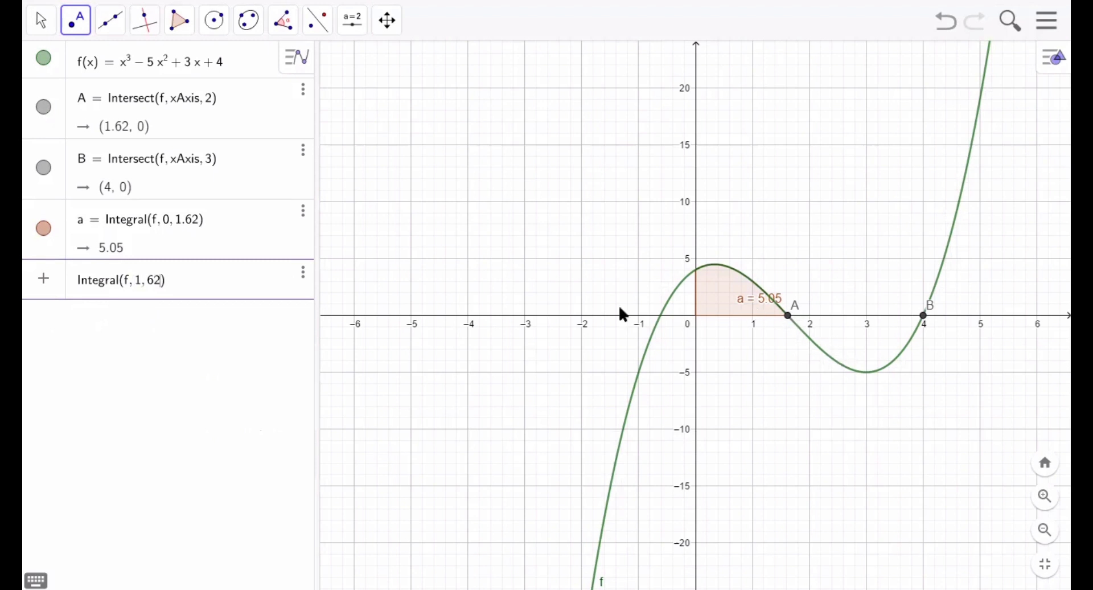
pyautogui.write(',')
pyautogui.press('BackSpace')
pyautogui.press('BackSpace')
pyautogui.press('BackSpace')
pyautogui.press('BackSpace')
pyautogui.write('.62, 4')
pyautogui.press('Return')
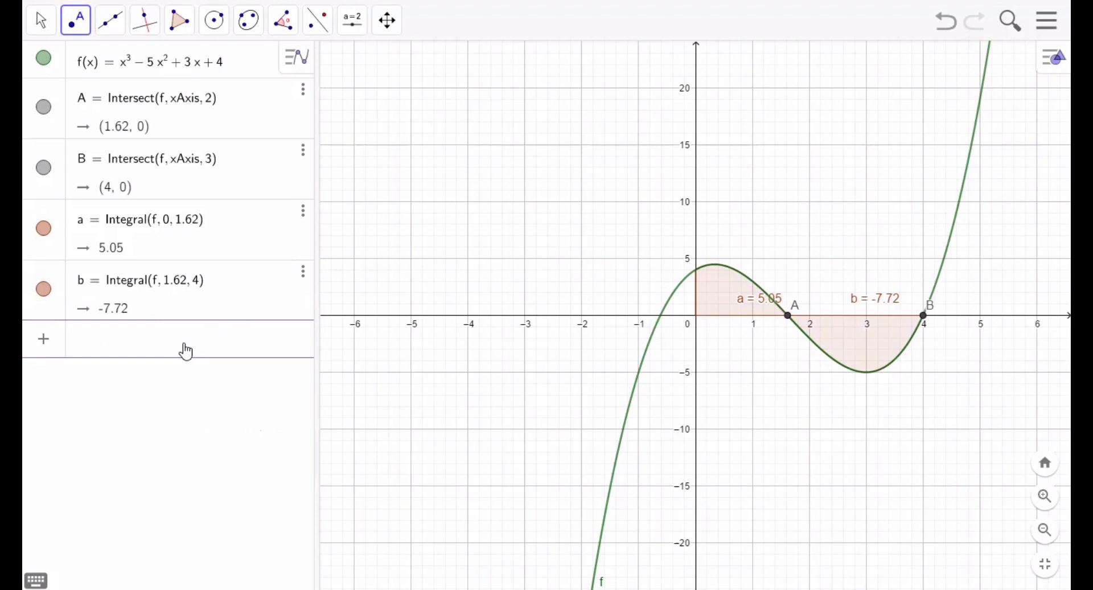
# - Compute the definite integral of f from x = 4 to x = 5
pyautogui.write('Integral')
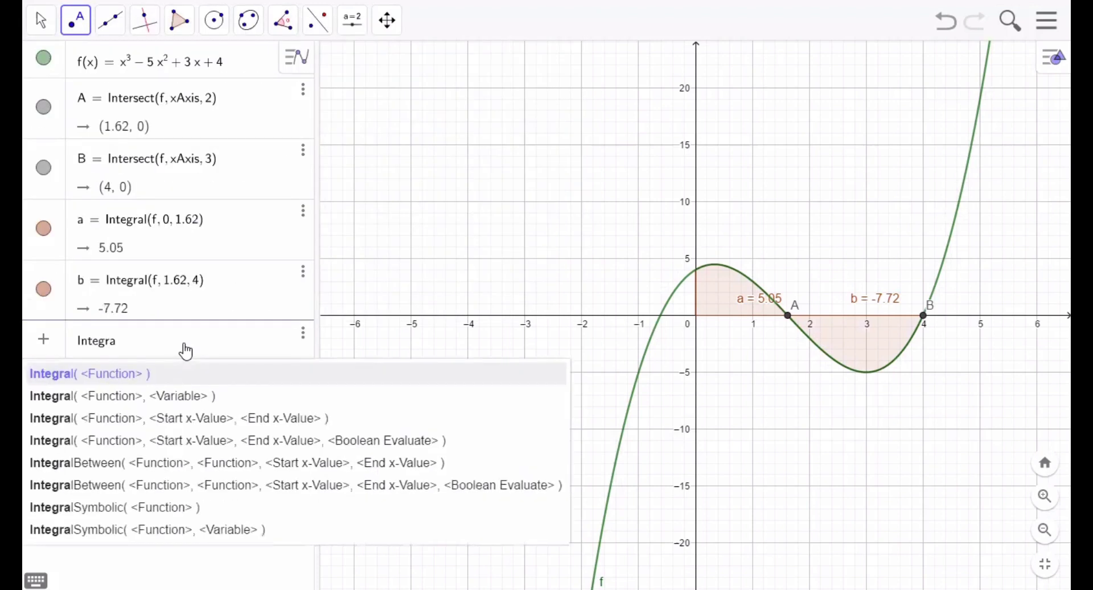
pyautogui.click(212, 420)
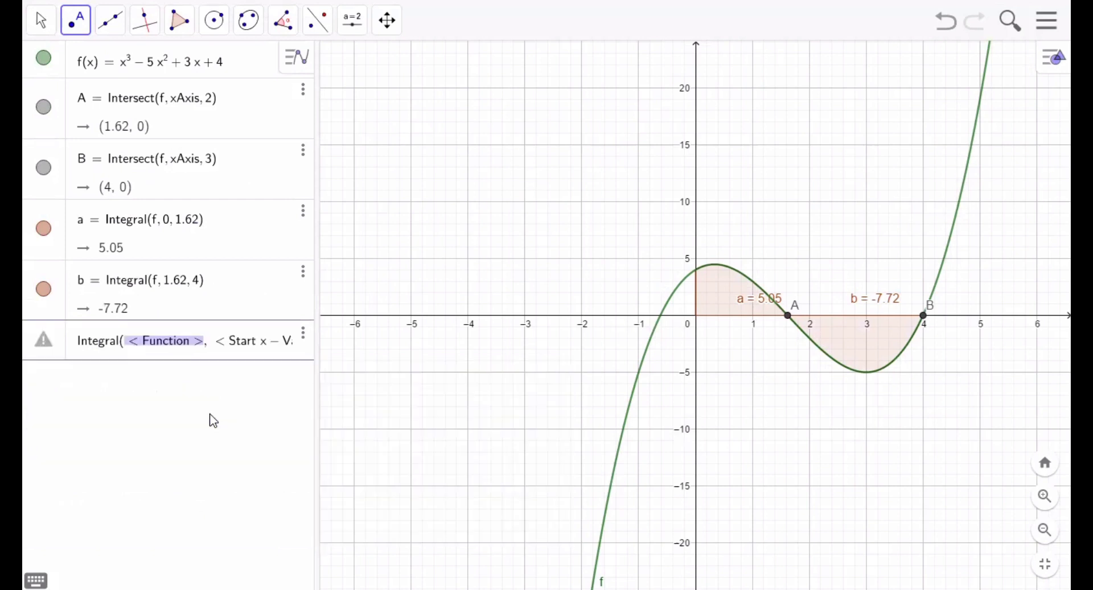
pyautogui.write('f')
pyautogui.press('Tab')
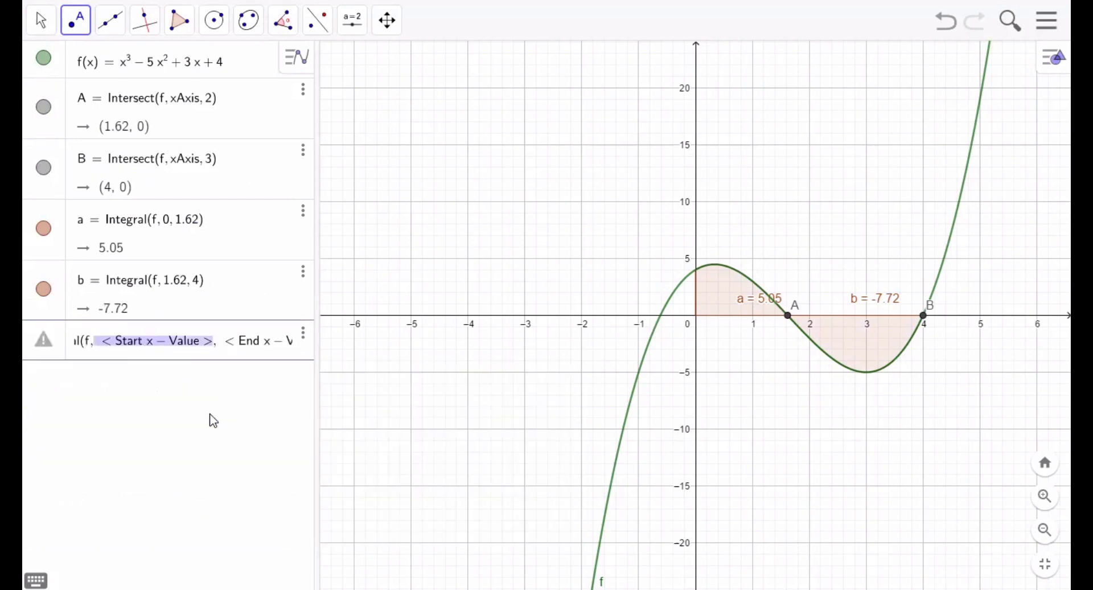
pyautogui.write('4, < End x – Value >')
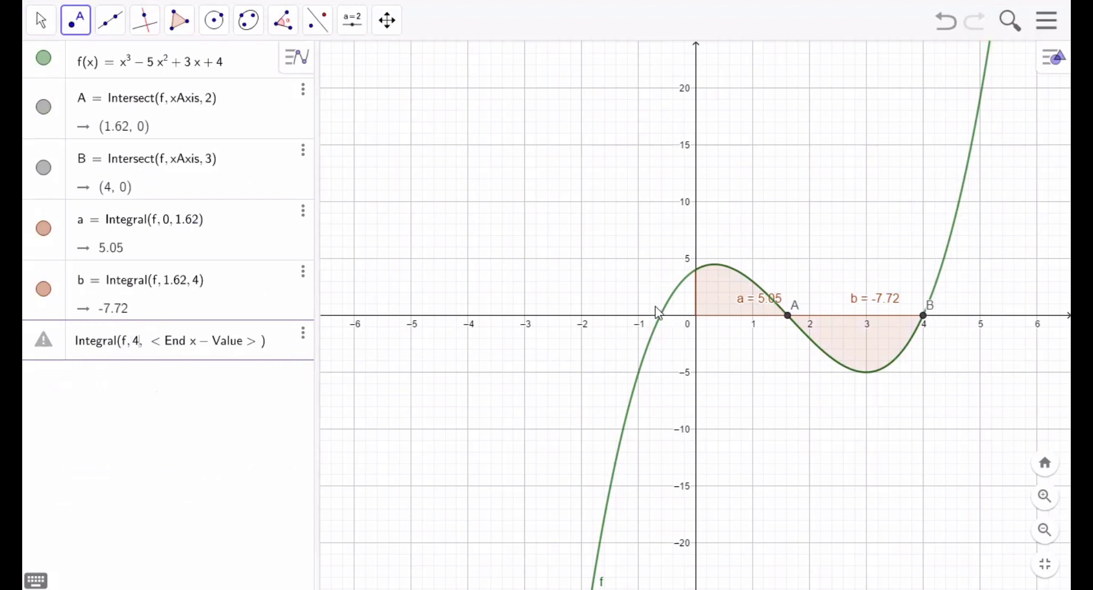
pyautogui.press('Tab')
pyautogui.write('5')
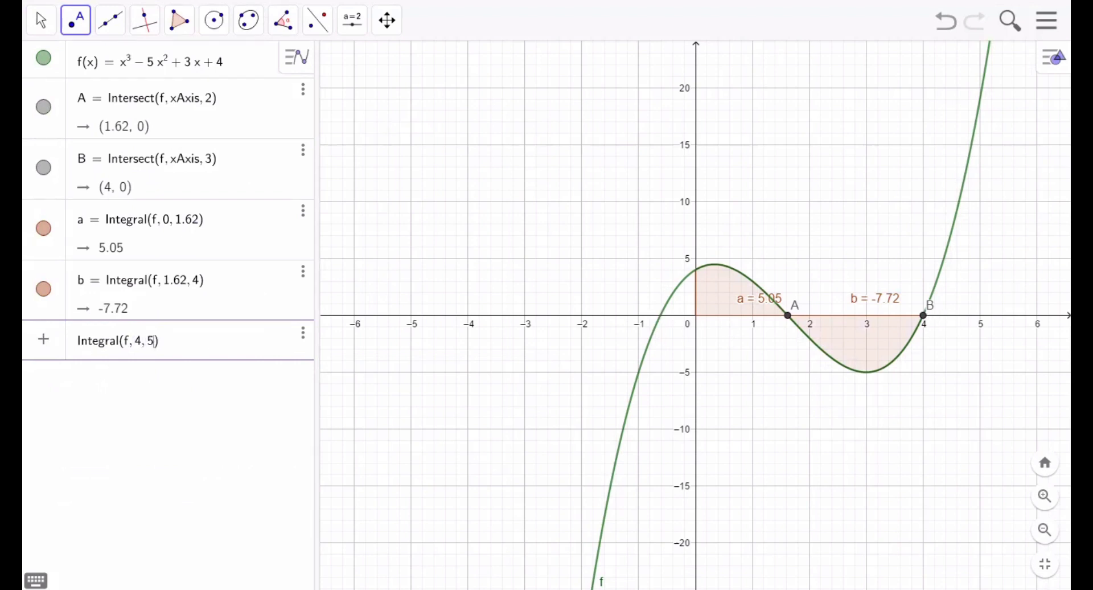
pyautogui.press('Return')
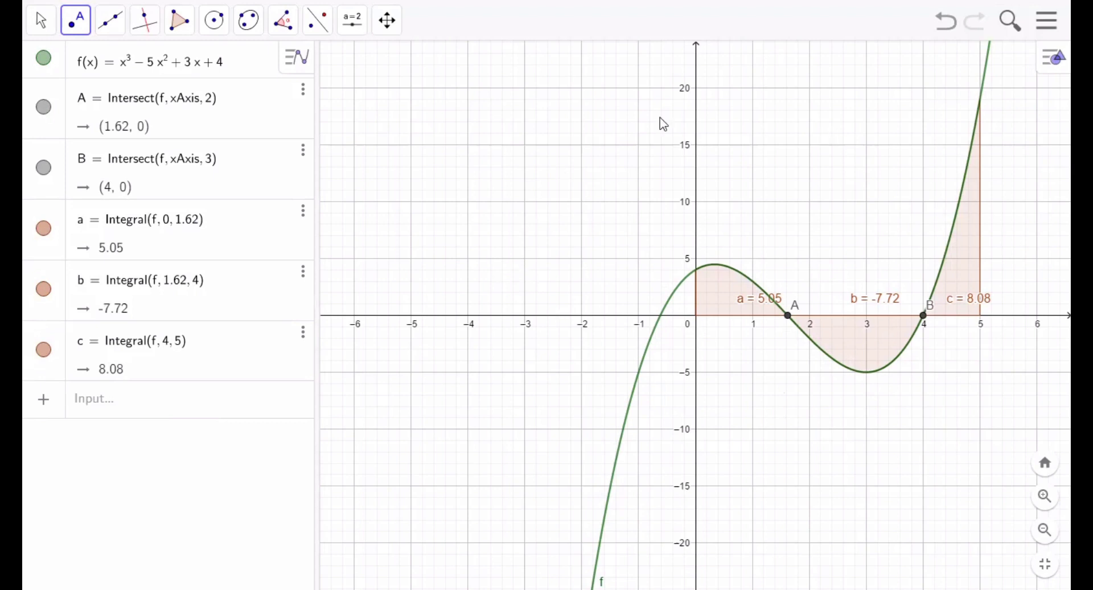
# - Compute the upper sum of f from x = 0 to x = 1.62 with 4 rectangles
pyautogui.click(182, 399)
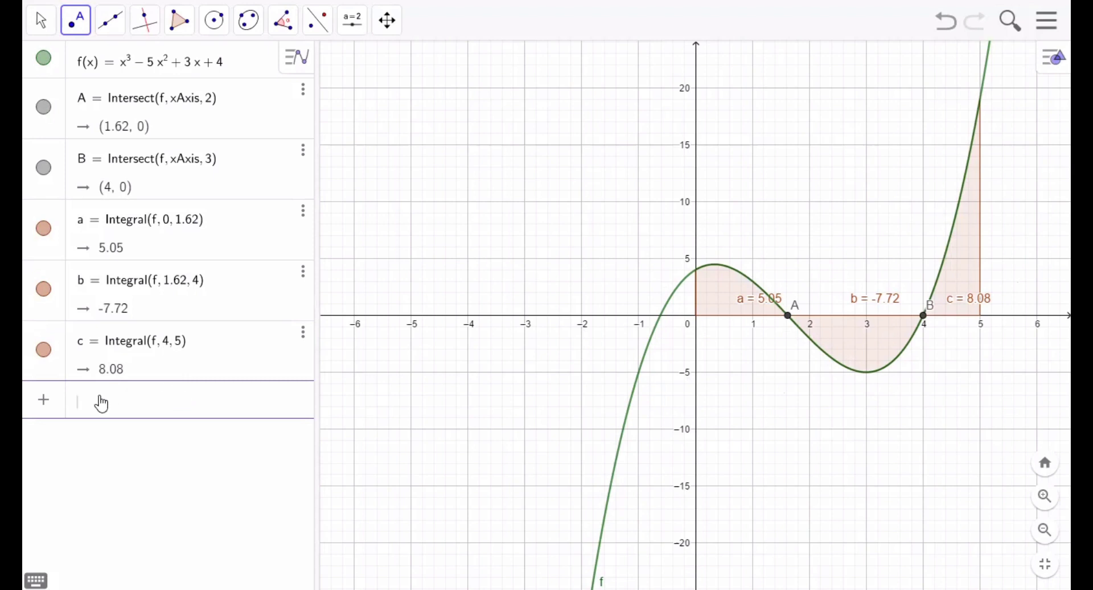
pyautogui.write('uppersu')
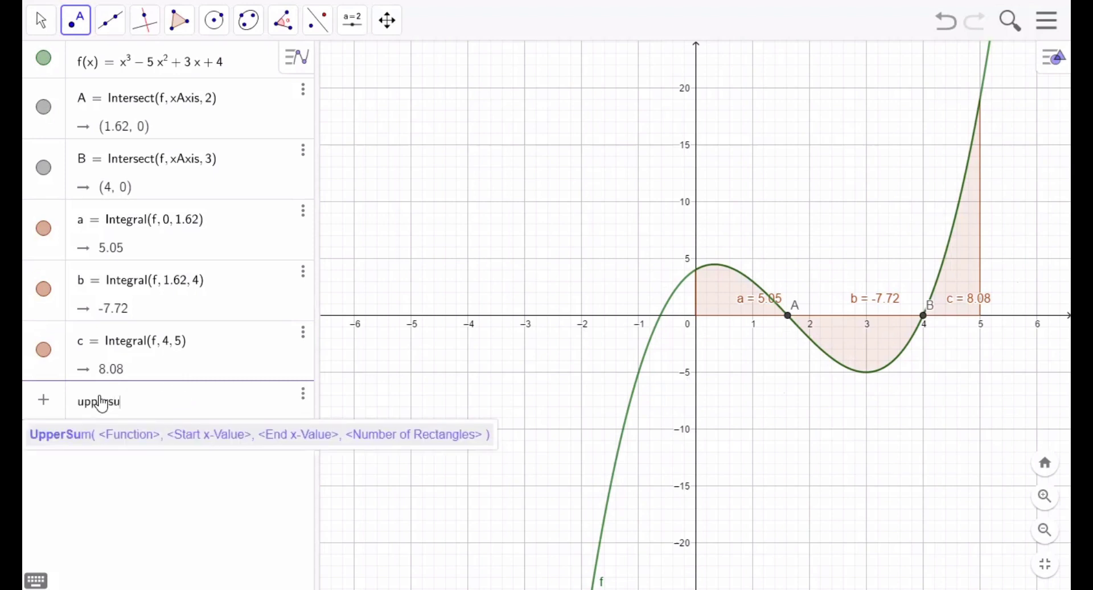
pyautogui.write('m')
pyautogui.click(146, 433)
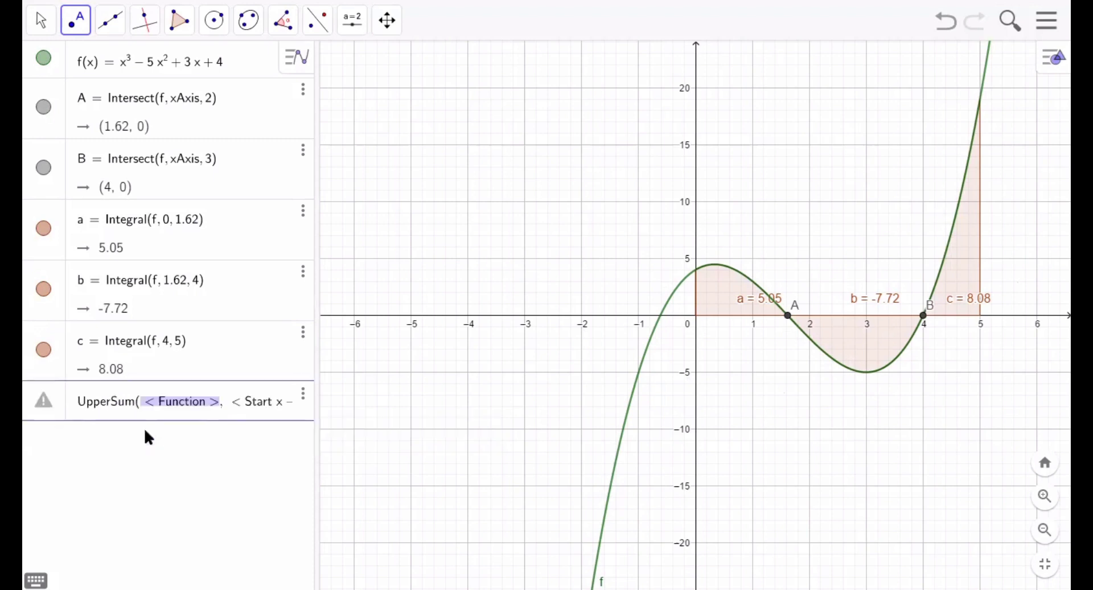
pyautogui.click(194, 398)
pyautogui.press('Tab')
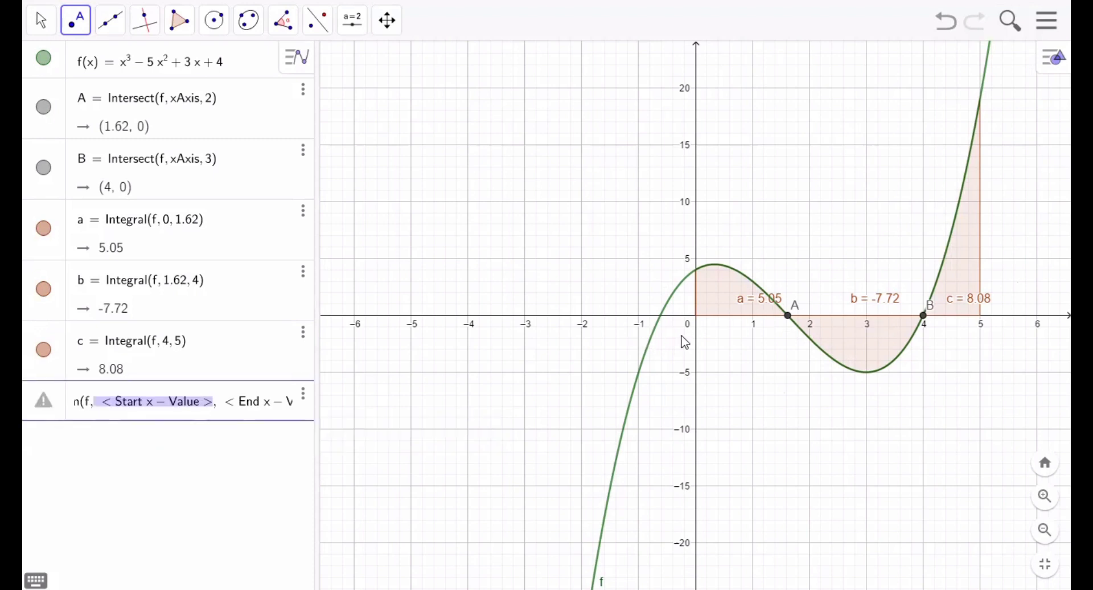
pyautogui.write('0,')
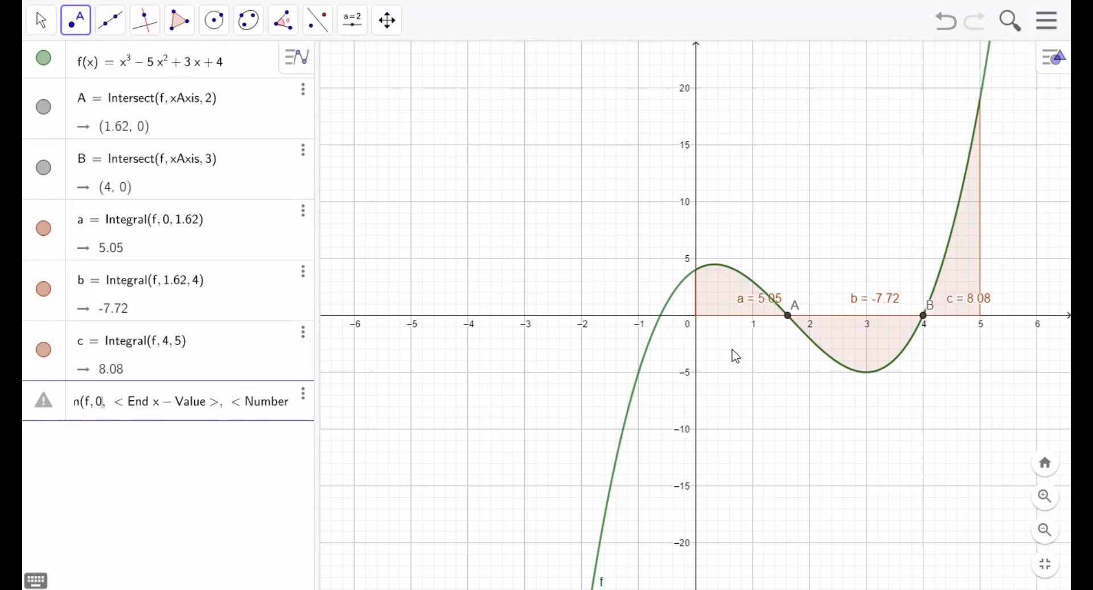
pyautogui.press('Tab')
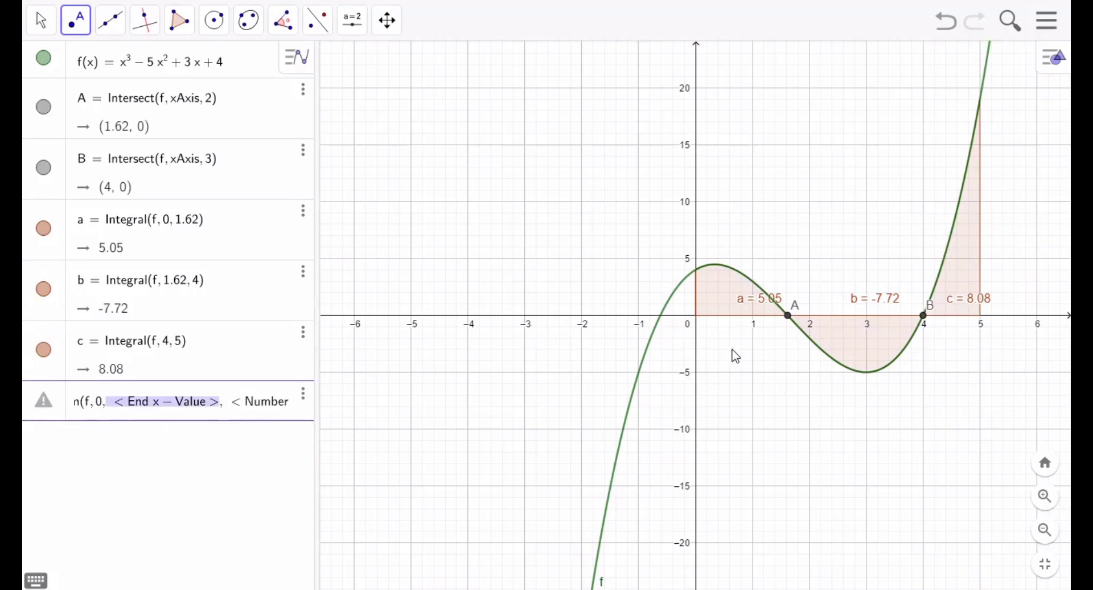
pyautogui.write('1.6')
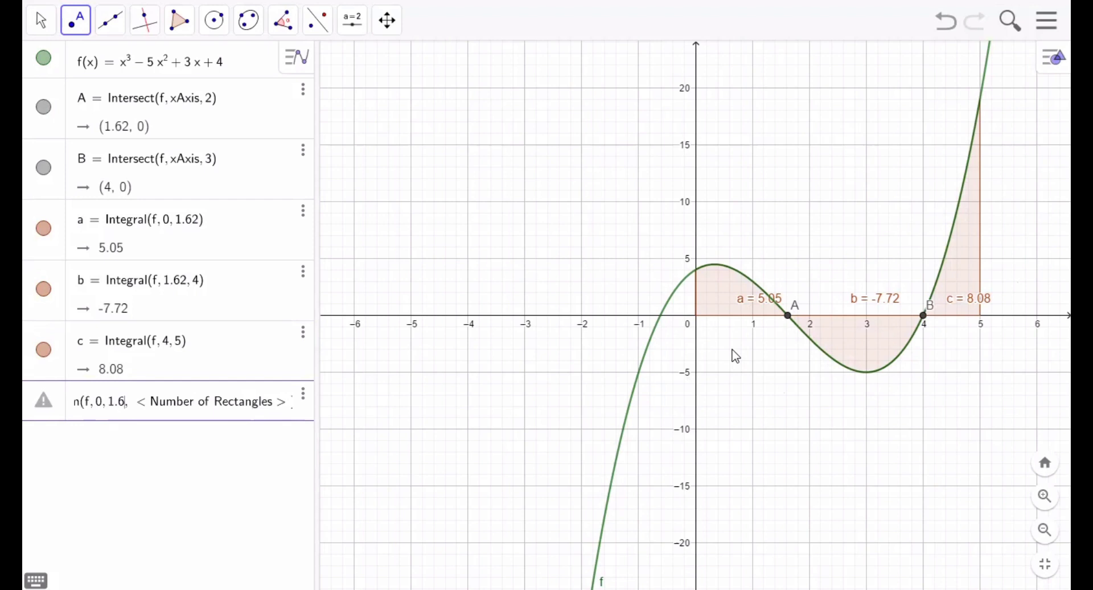
pyautogui.write('2')
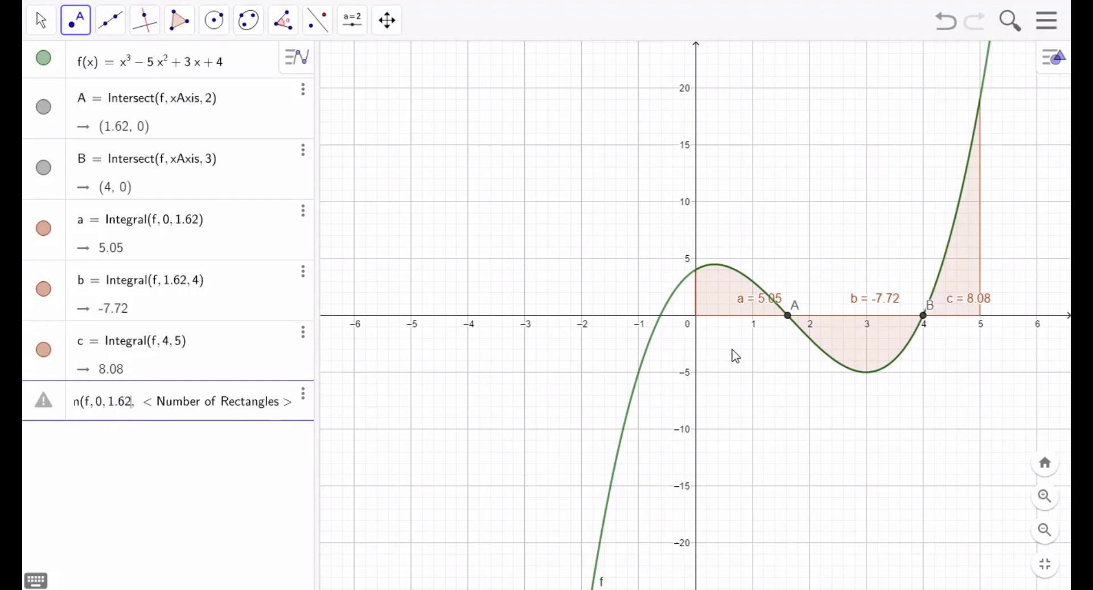
pyautogui.press('Tab')
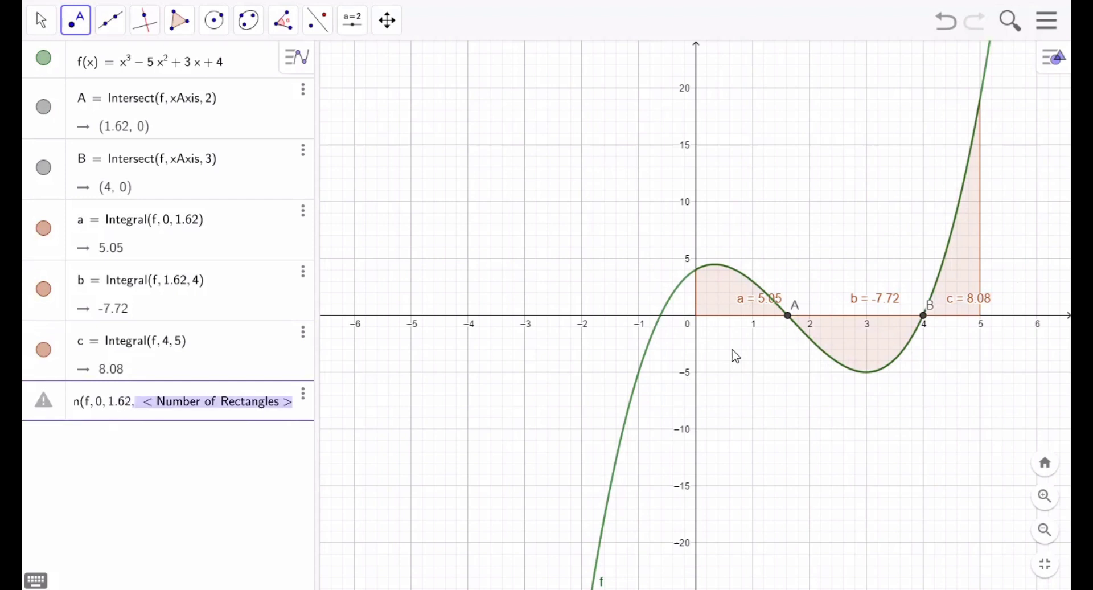
pyautogui.write('4')
pyautogui.press('Return')
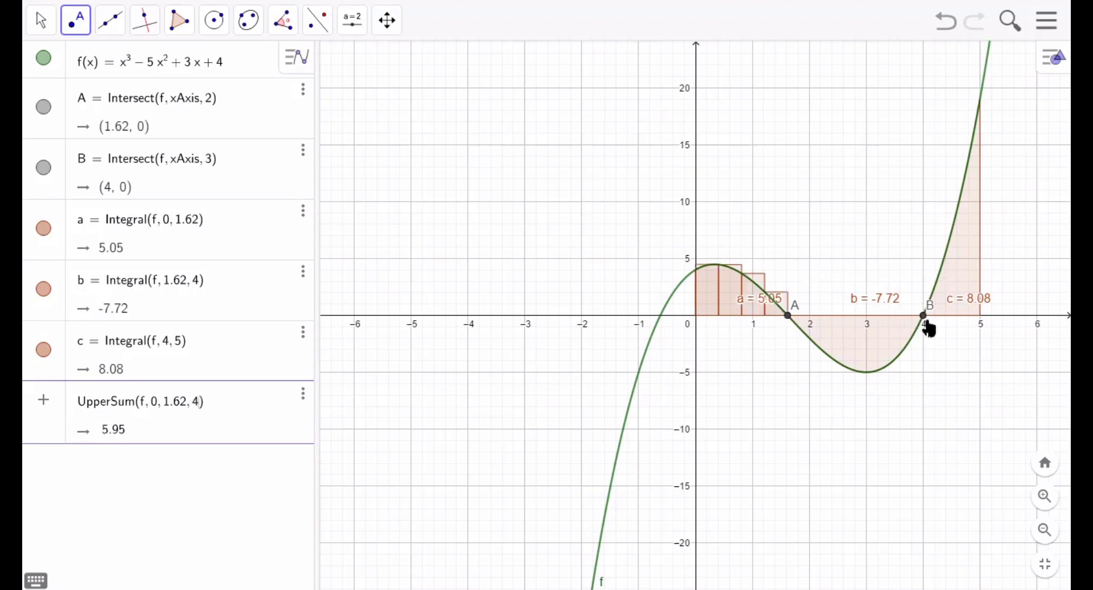
# - Compute the upper sum of f from x = 1.62 to x = 4 with 5 rectangles
pyautogui.click(208, 459)
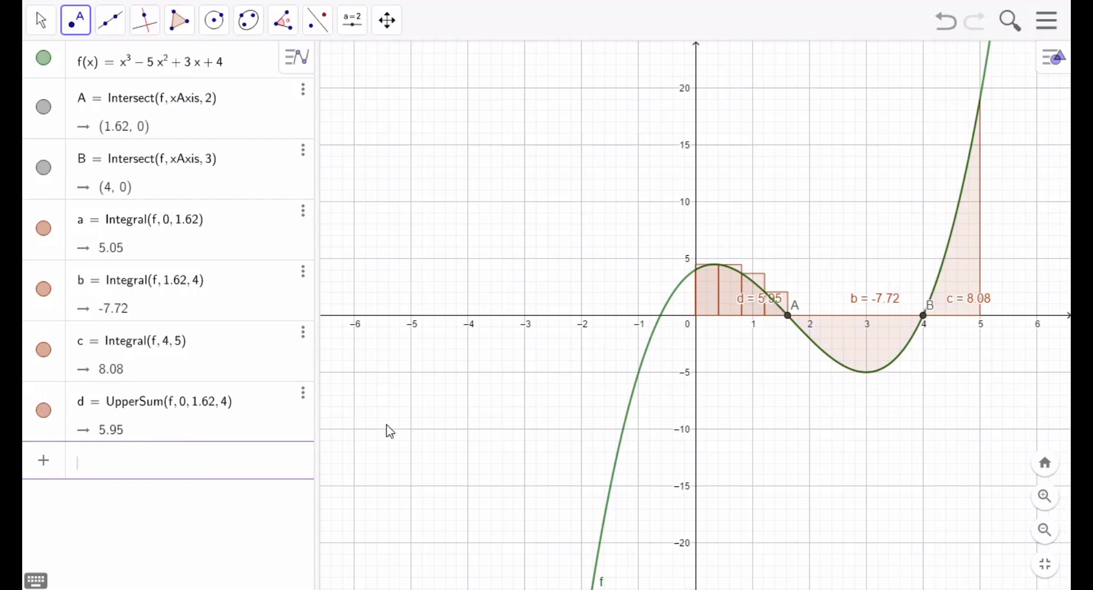
pyautogui.click(226, 467)
pyautogui.write('upp')
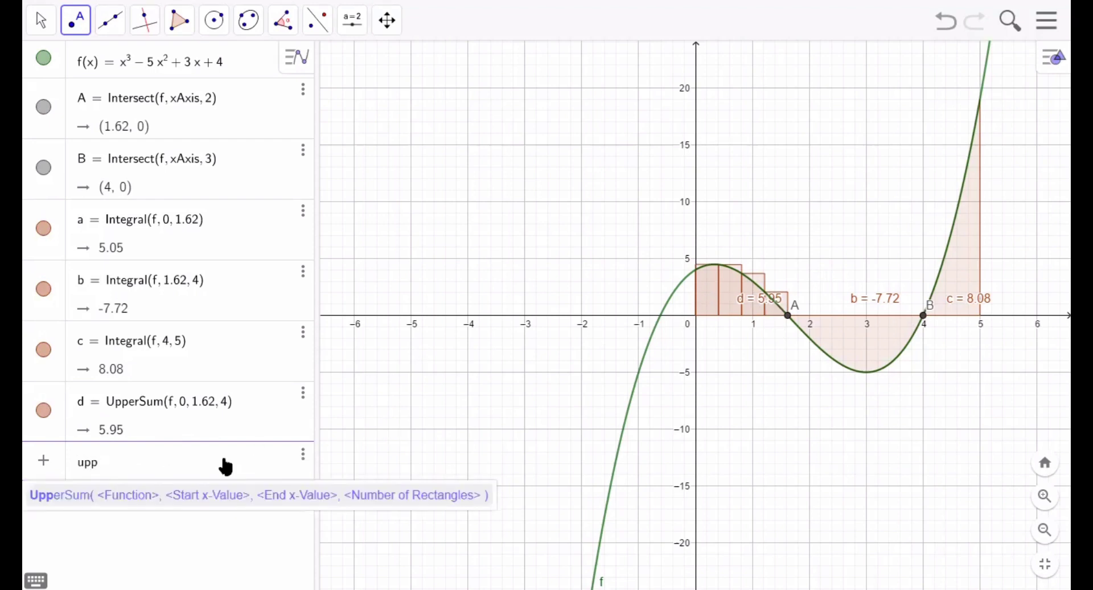
pyautogui.write('ersum')
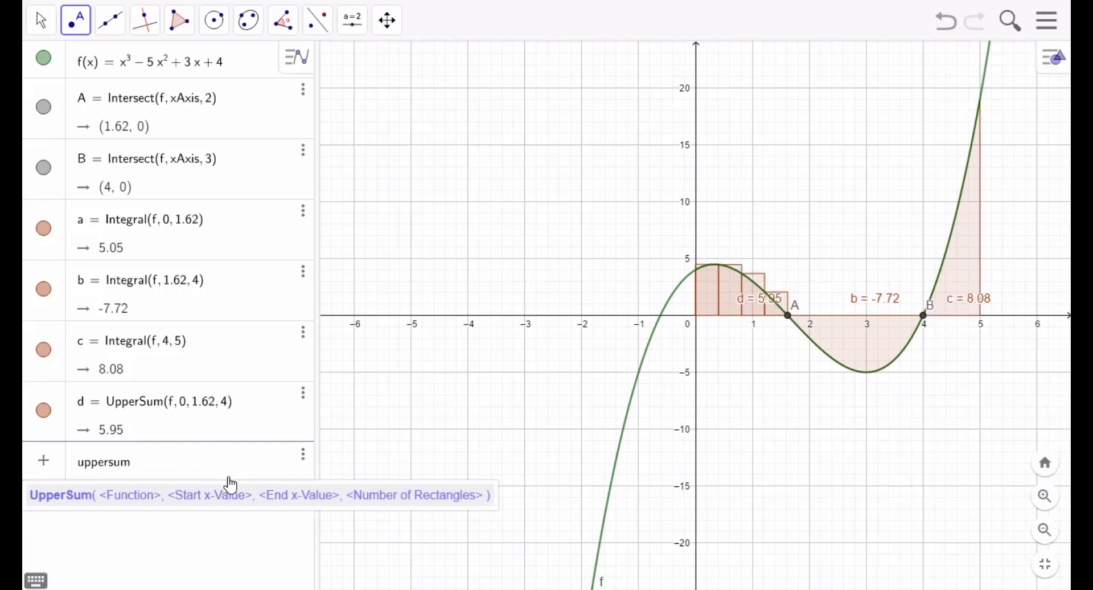
pyautogui.click(232, 493)
pyautogui.write('f')
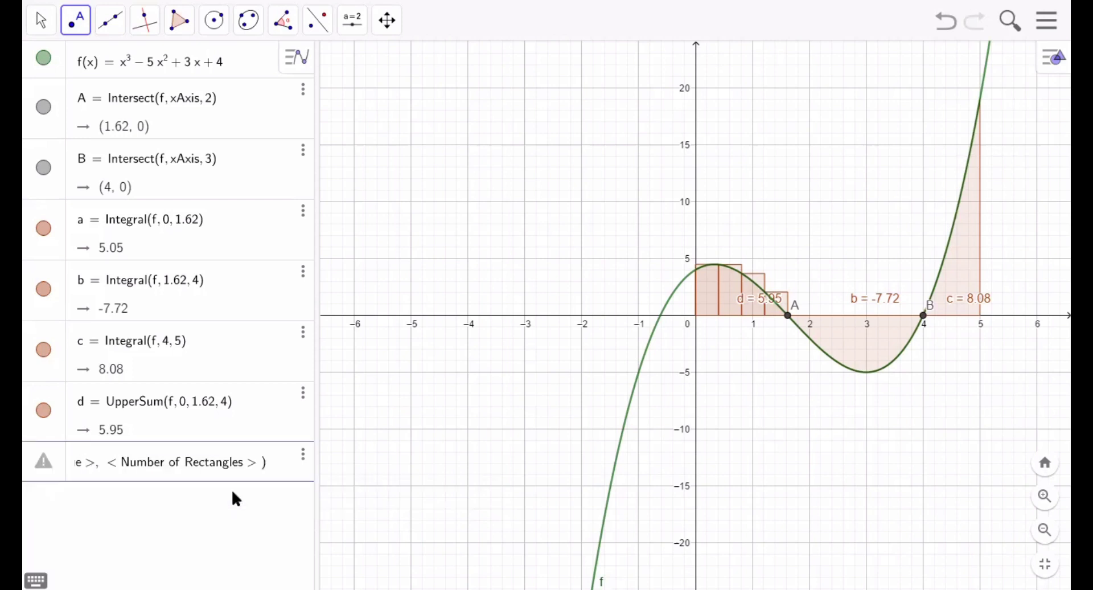
pyautogui.press('Tab')
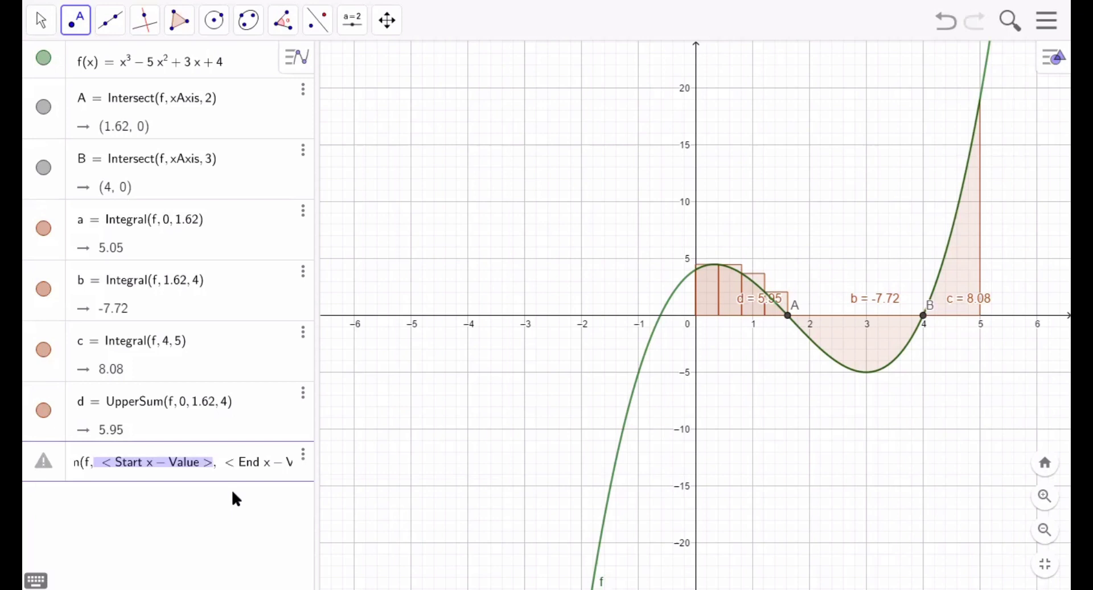
pyautogui.write('1.6')
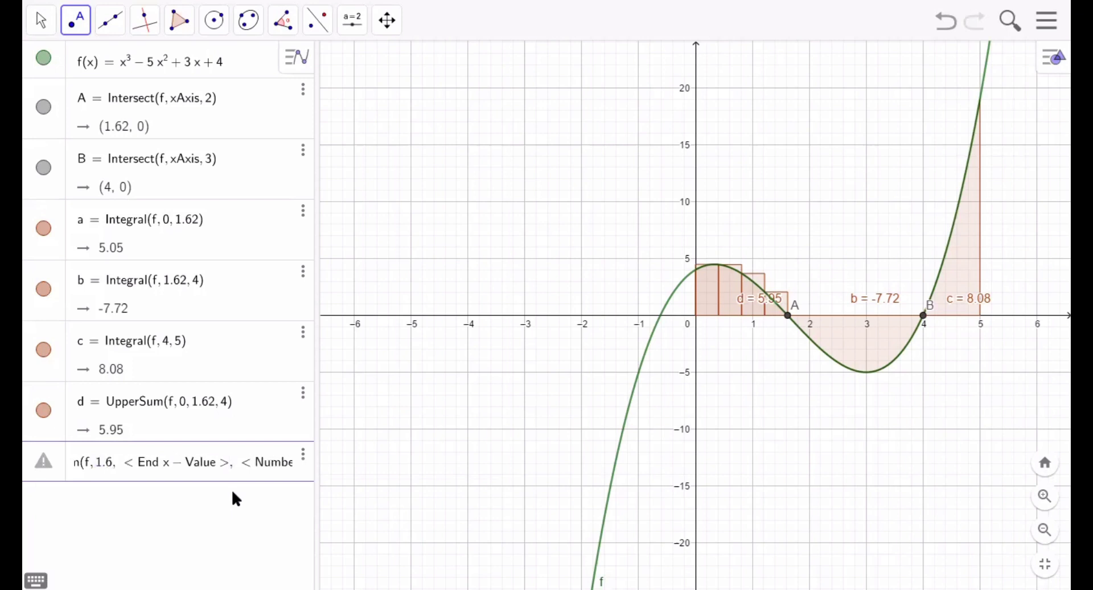
pyautogui.write('2')
pyautogui.press('Tab')
pyautogui.write('4')
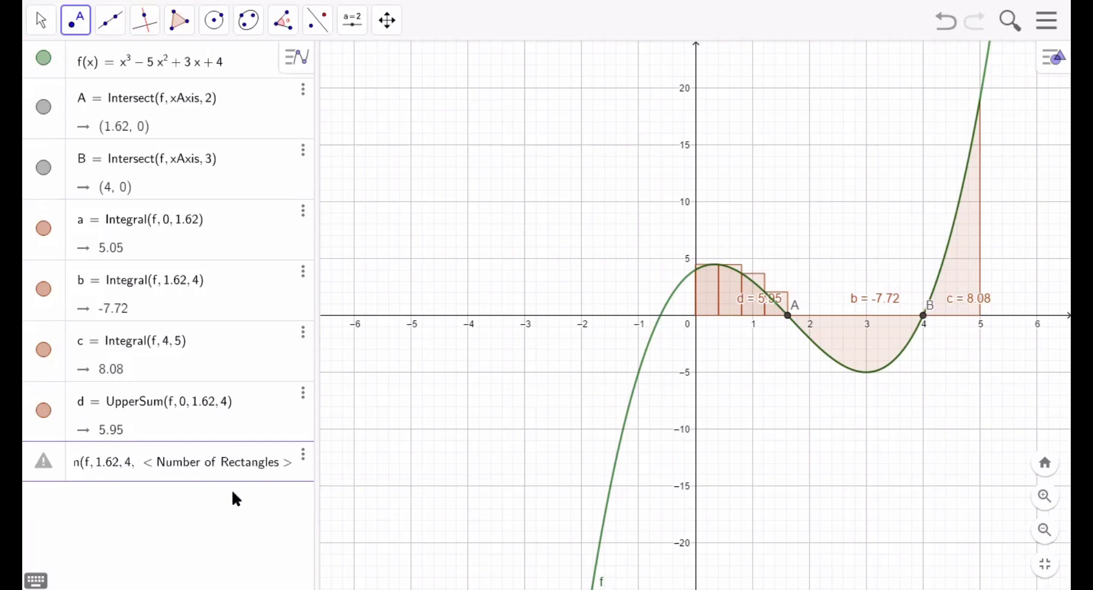
pyautogui.press('Tab')
pyautogui.write('5')
pyautogui.press('Return')
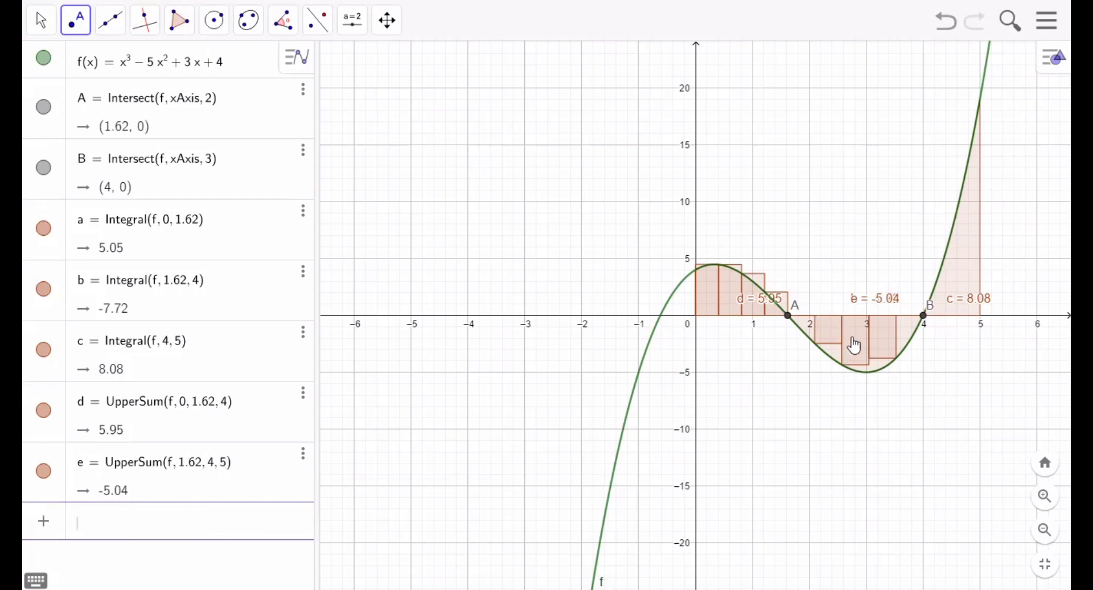
# - Compute the upper sum of f from x = 4 to x = 5 with 1.62 as the number of rectangles
pyautogui.write('upp')
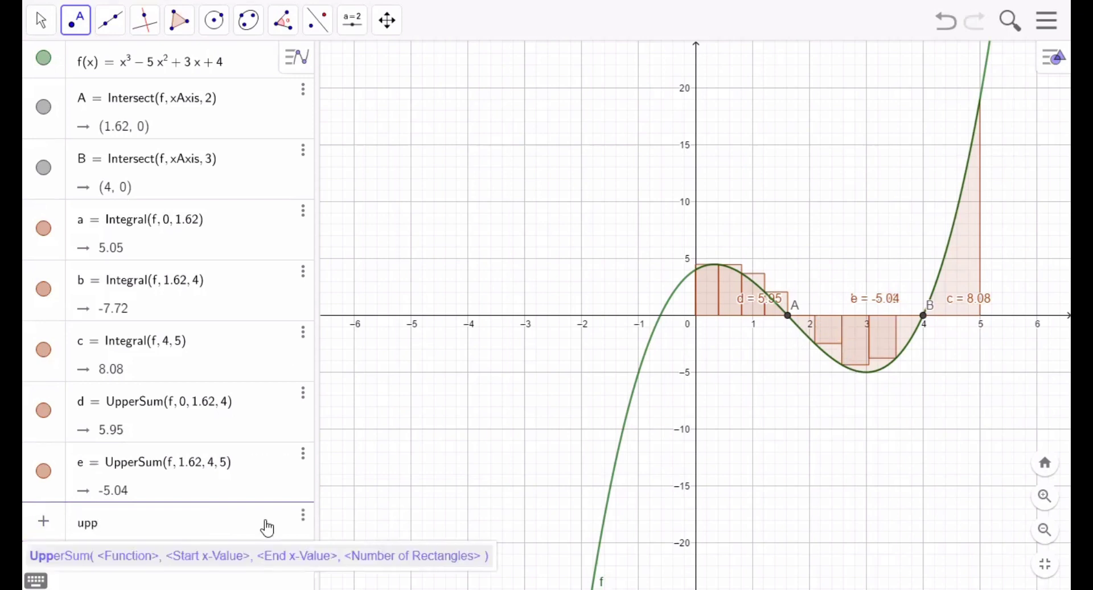
pyautogui.write('ersum')
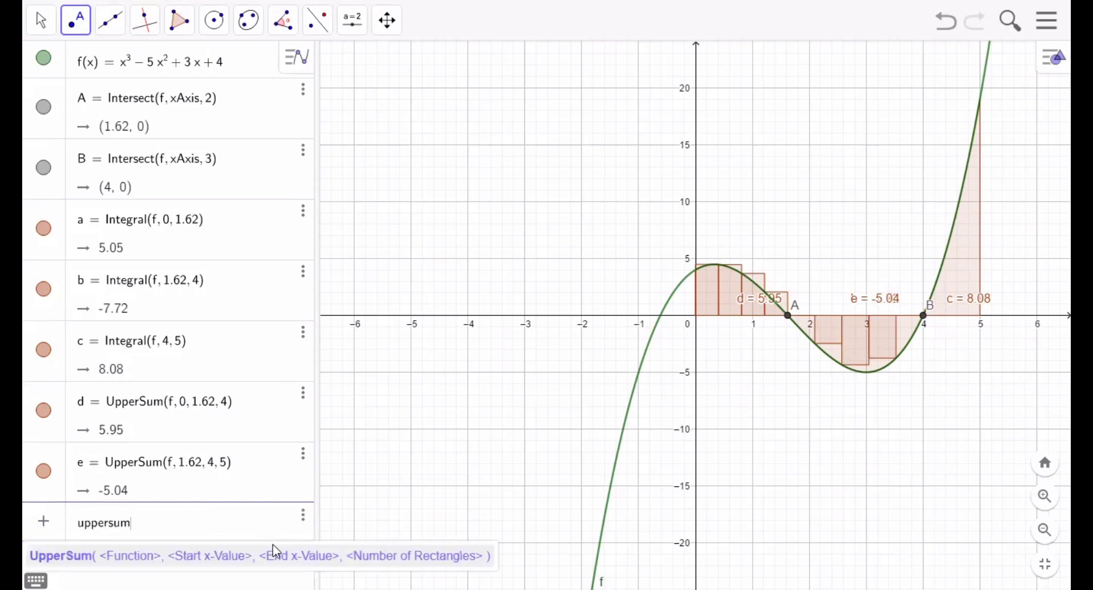
pyautogui.click(275, 553)
pyautogui.write('f')
pyautogui.press('Tab')
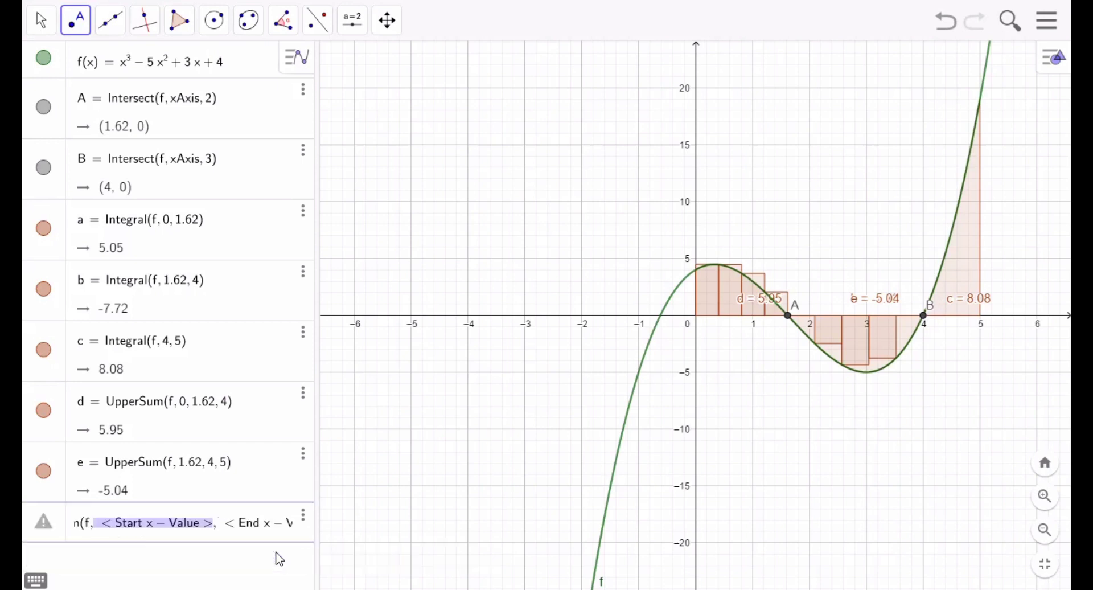
pyautogui.write('4,')
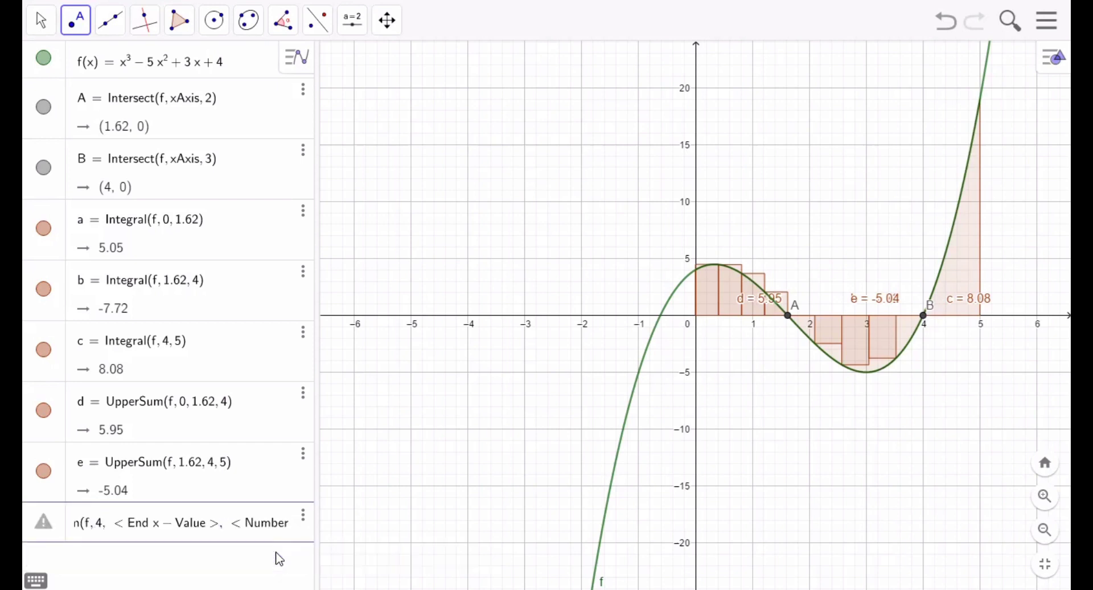
pyautogui.press('Tab')
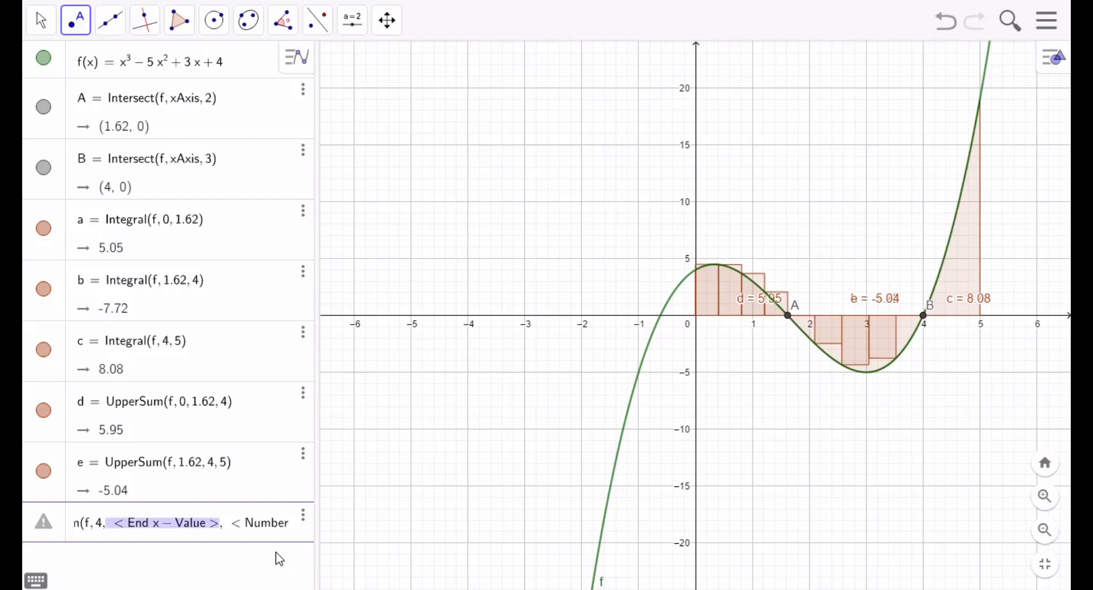
pyautogui.write('5')
pyautogui.press('Tab')
pyautogui.write('1')
pyautogui.press('Return')
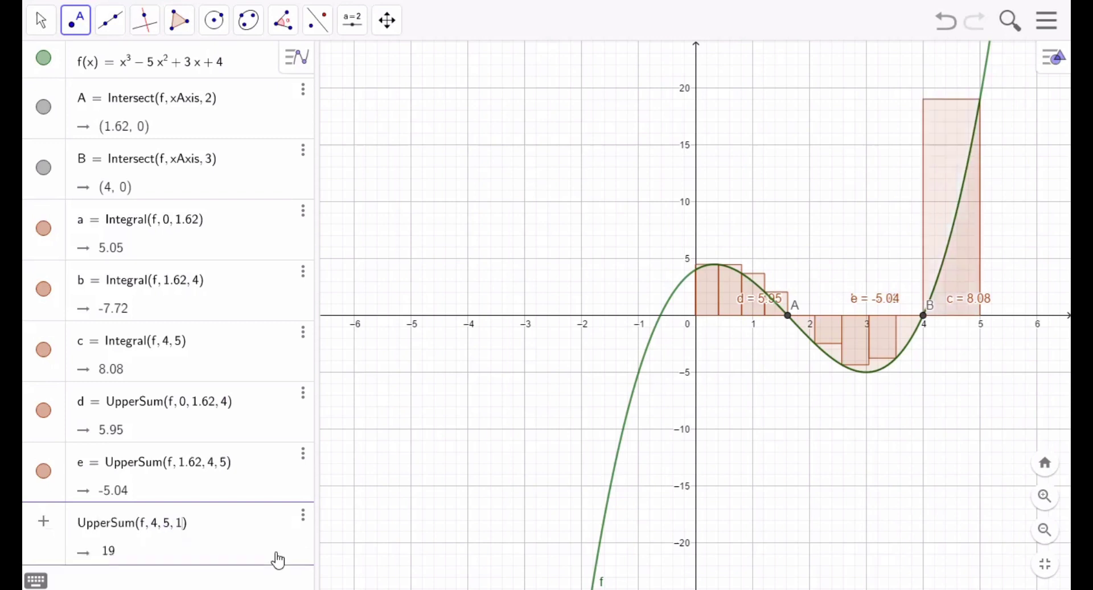
pyautogui.write('.62')
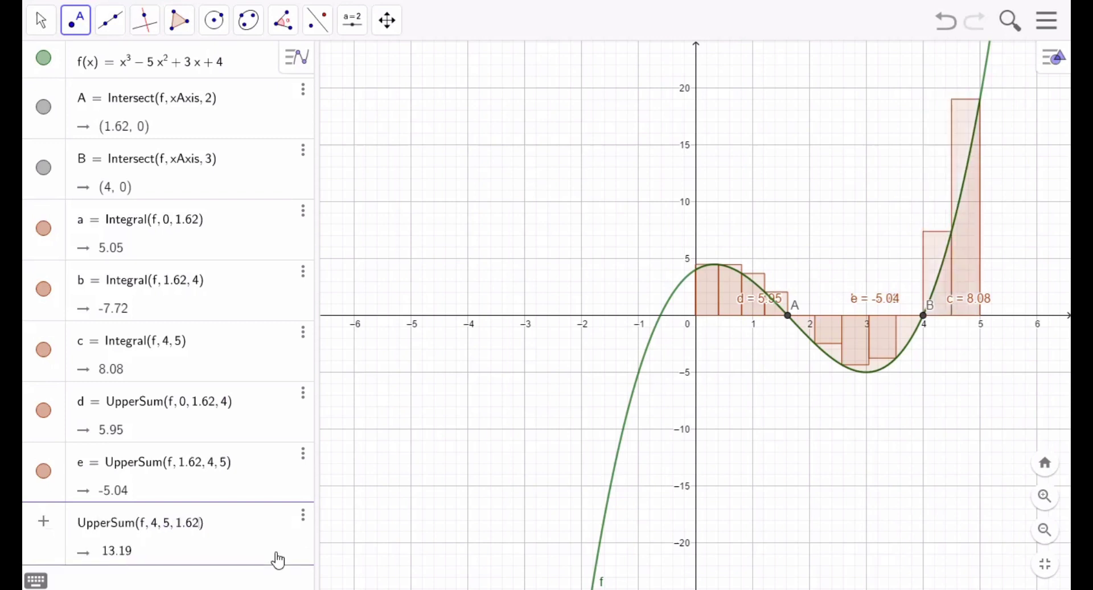
pyautogui.press('Return')
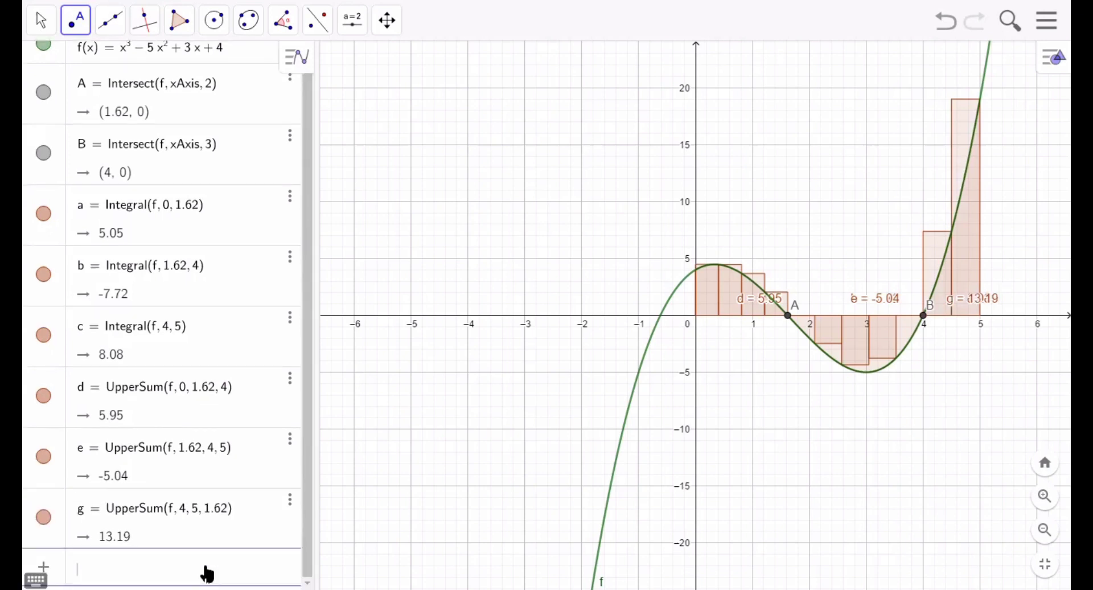
pyautogui.click(306, 538)
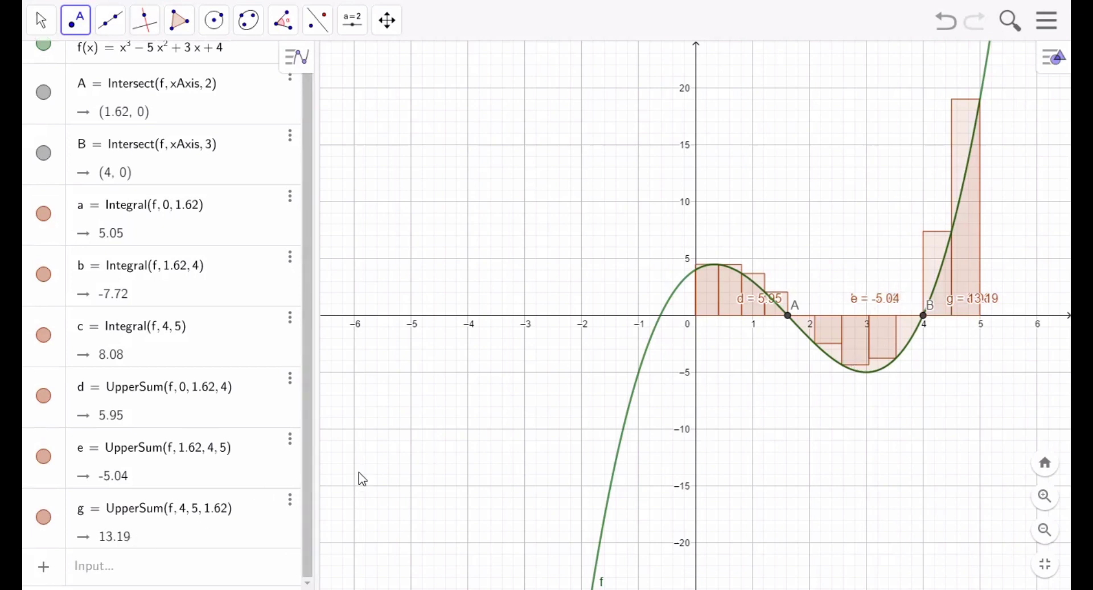
# - Set the color of the upper sum from x = 1.62 to x = 4 to light purple #7D7DFF
pyautogui.click(291, 383)
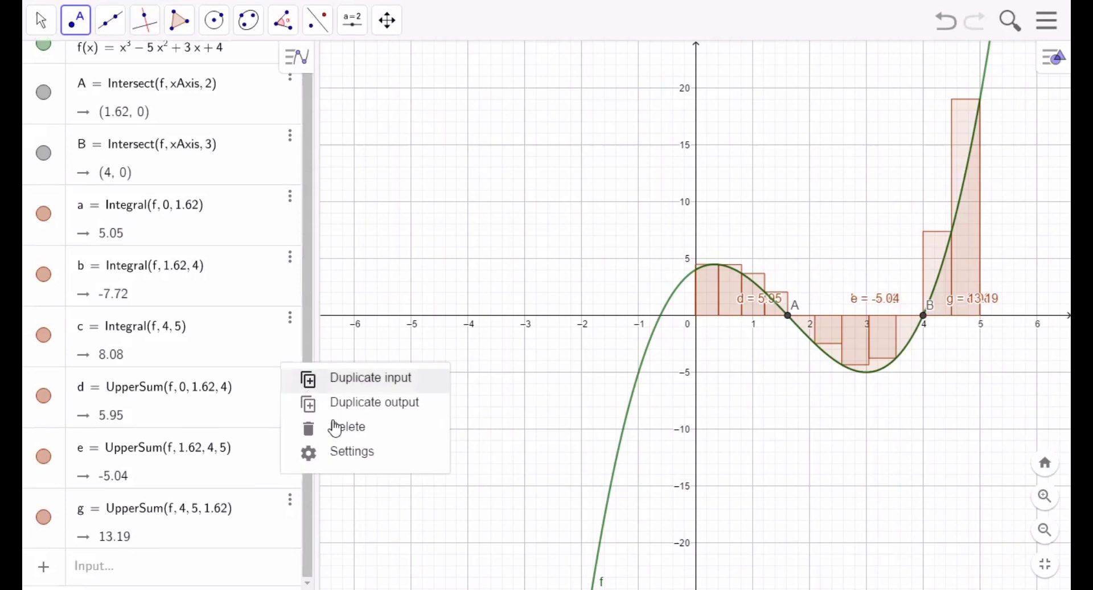
pyautogui.click(279, 475)
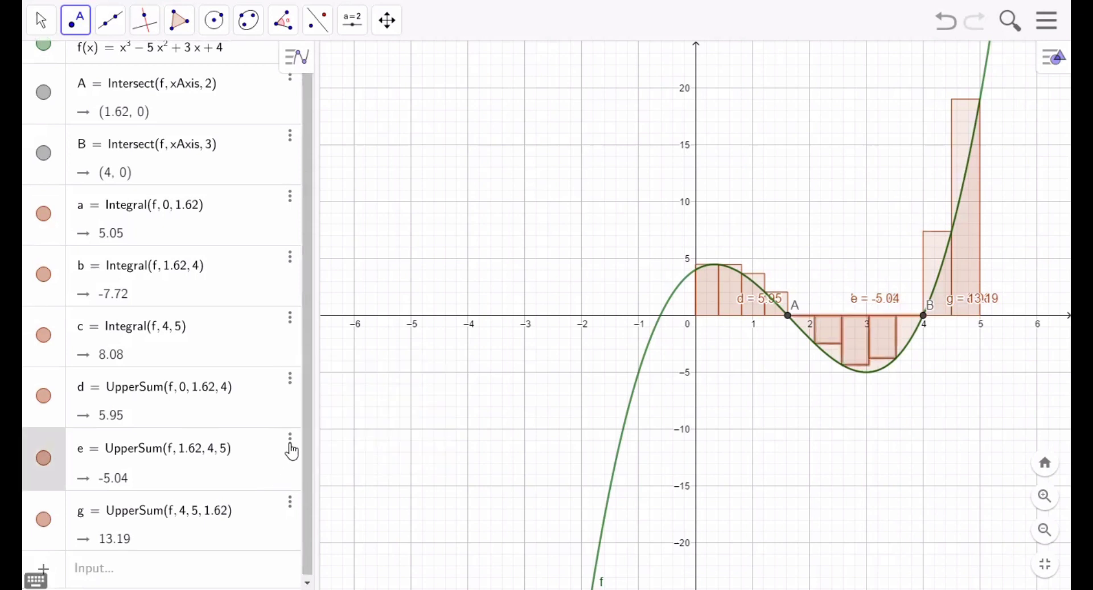
pyautogui.click(290, 440)
pyautogui.click(348, 515)
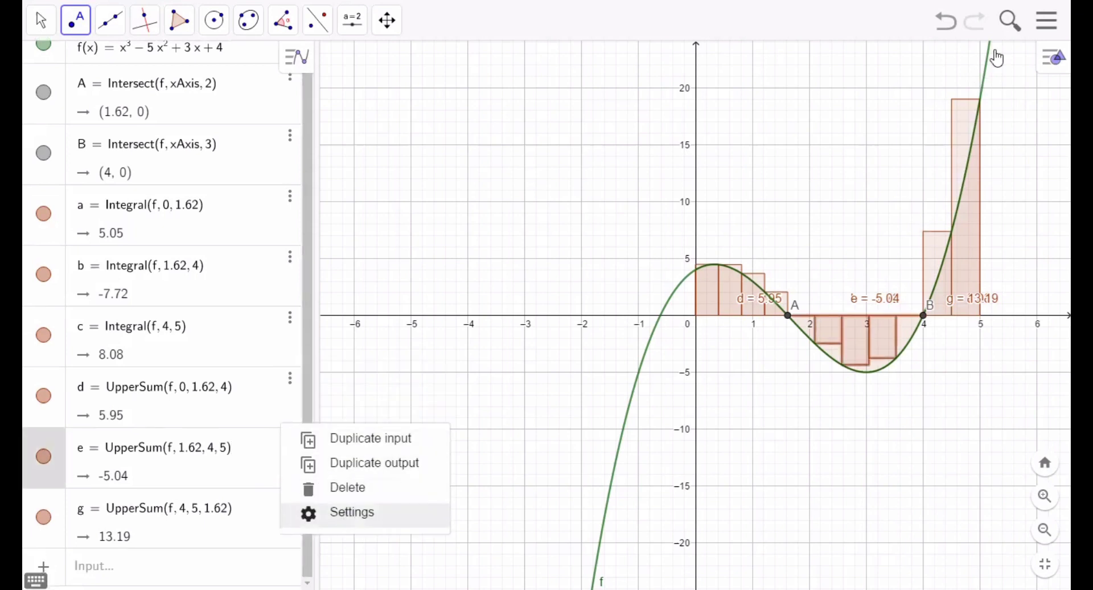
pyautogui.click(840, 60)
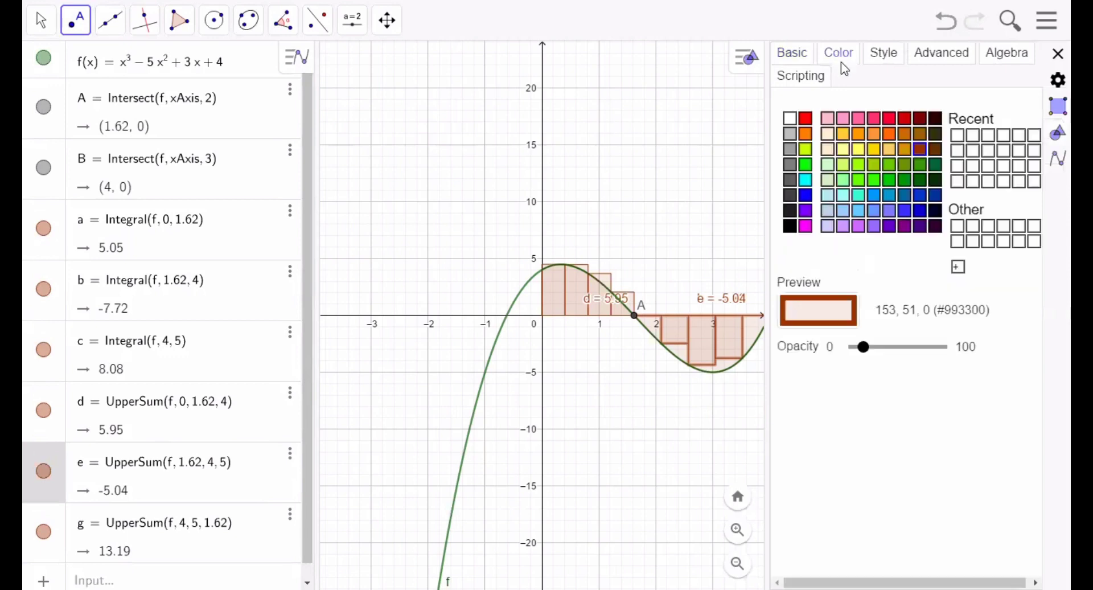
pyautogui.click(888, 210)
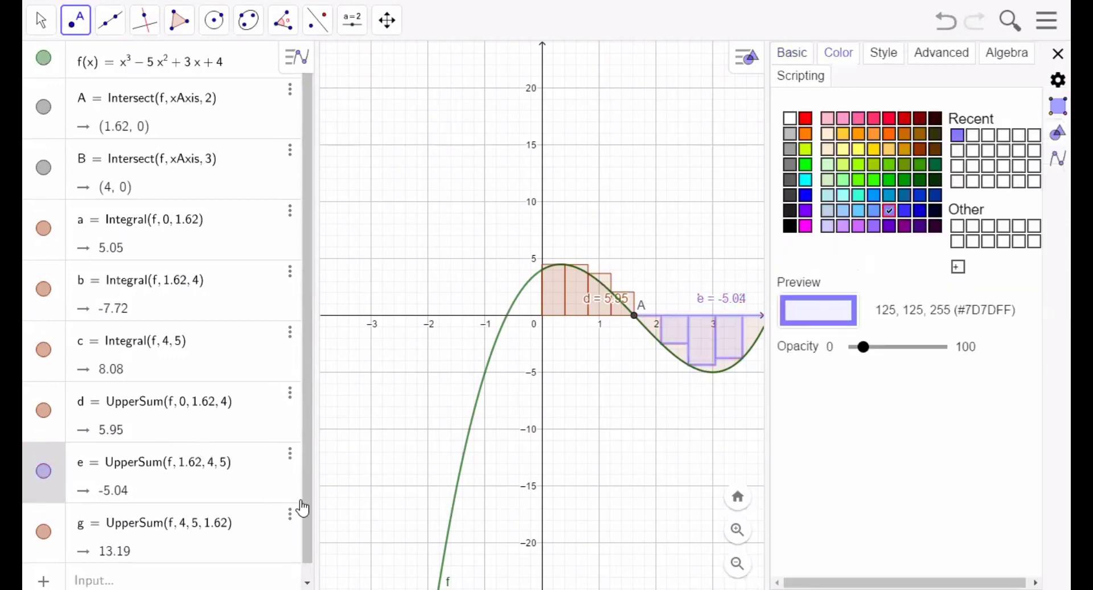
# - Recolor the upper sum from x = 1.62 to x = 4 green, #66CC00
pyautogui.click(290, 516)
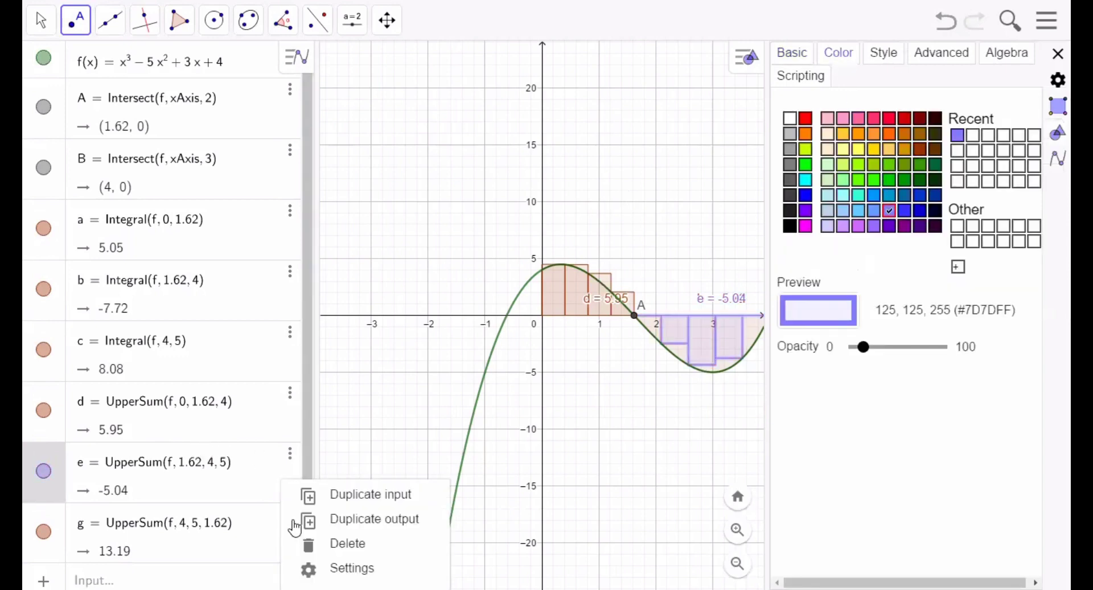
pyautogui.click(340, 569)
pyautogui.click(840, 53)
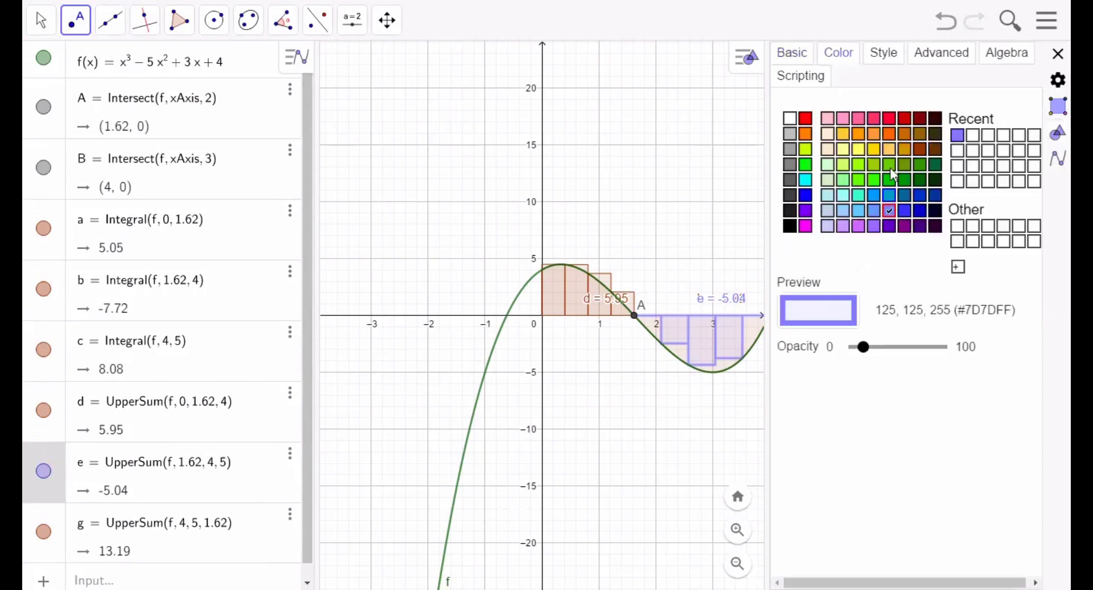
pyautogui.click(890, 165)
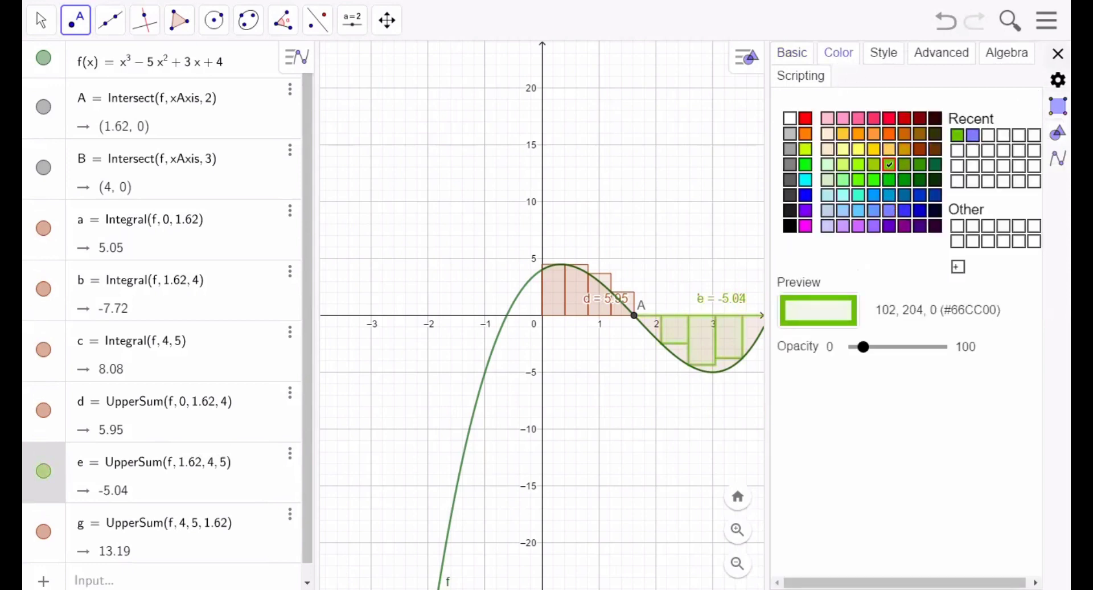
pyautogui.press('Escape')
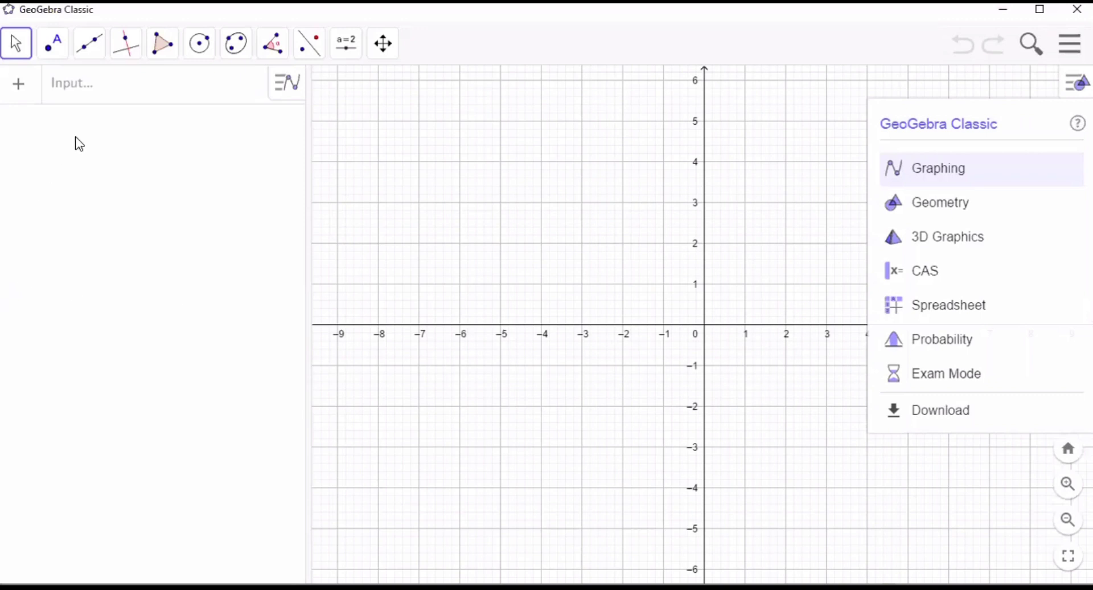
# - Switch to the empty GeoGebra Classic window and plot the line y = 3x - 2
pyautogui.click(76, 98)
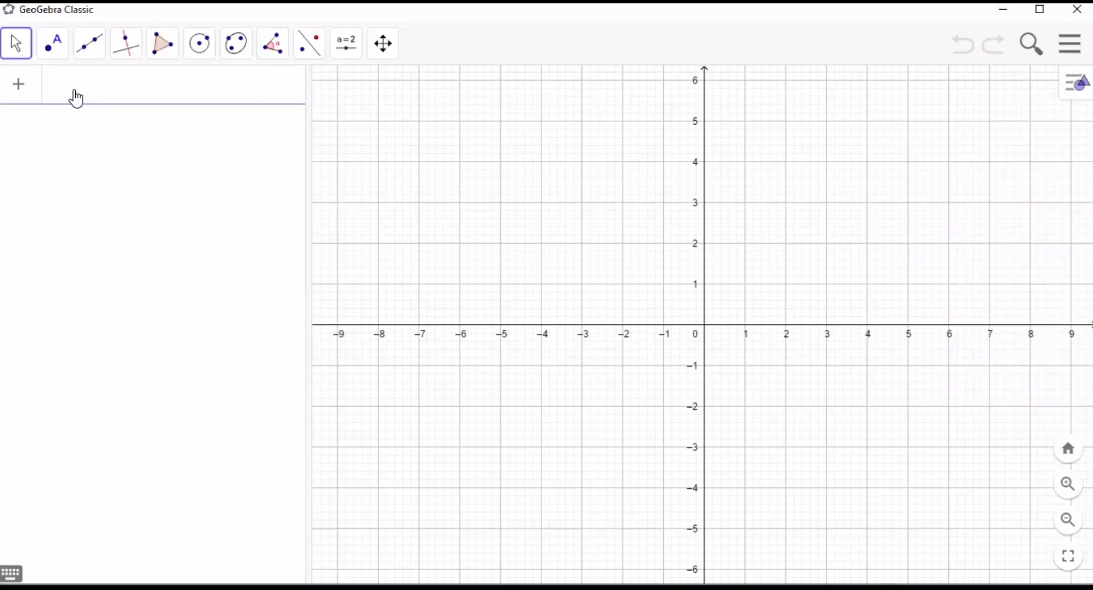
pyautogui.write('y=')
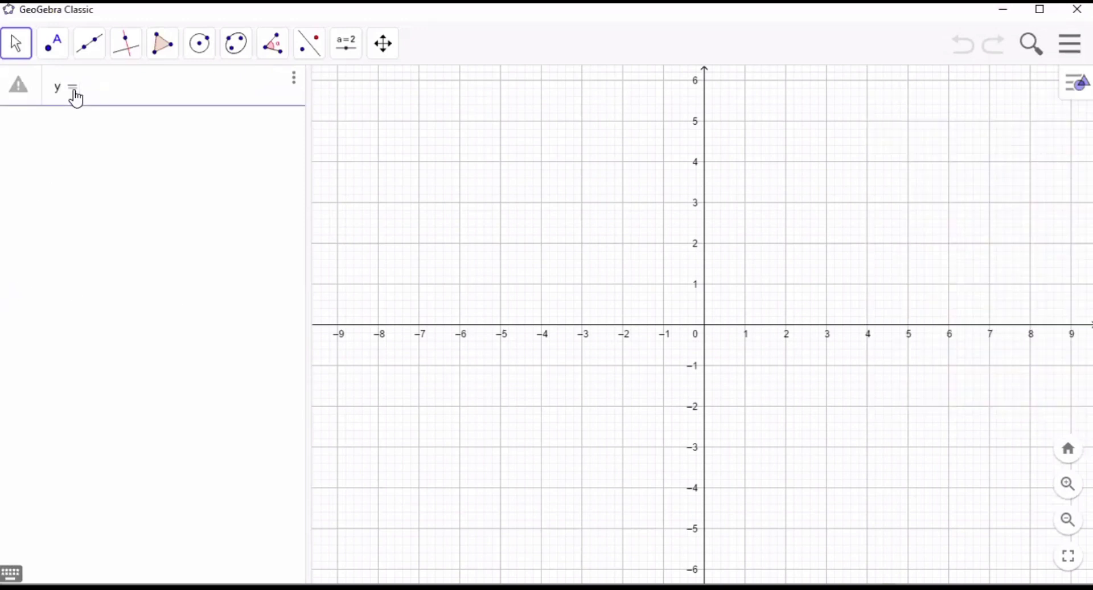
pyautogui.write('3x-2')
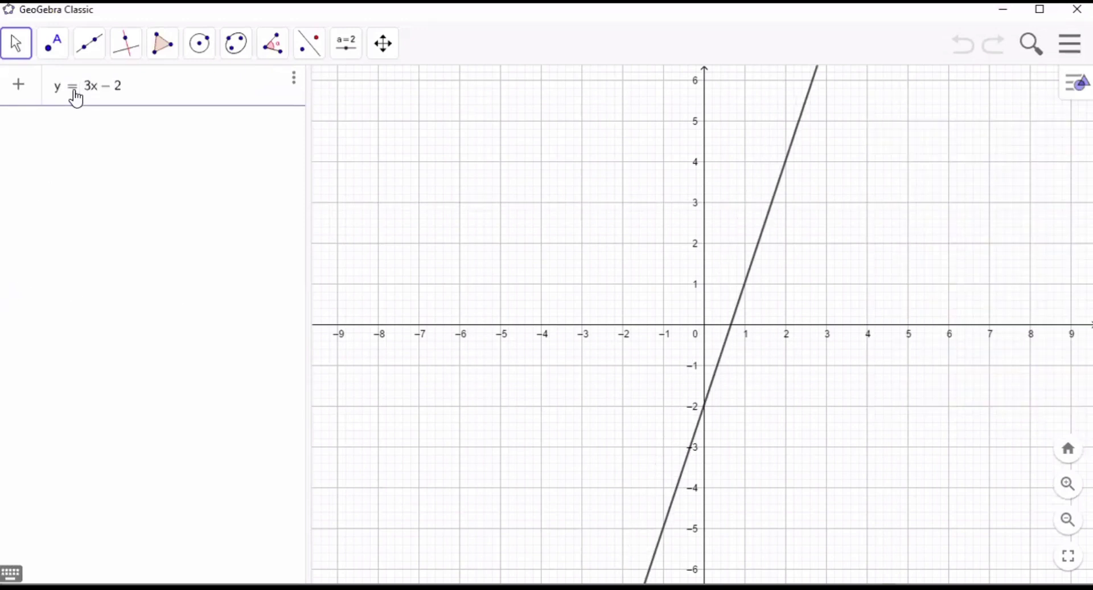
pyautogui.press('Return')
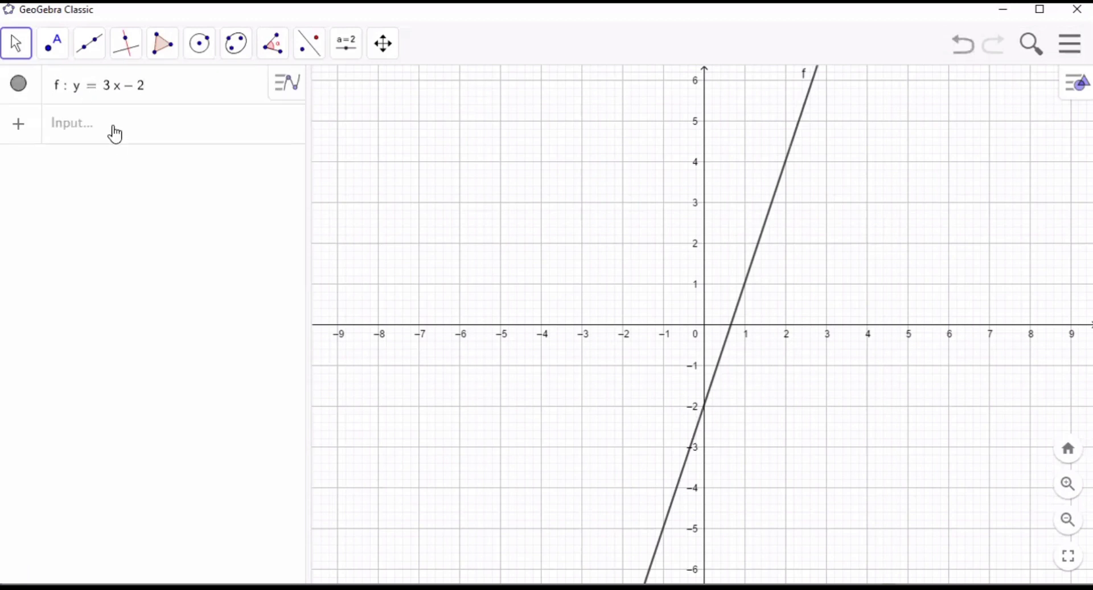
pyautogui.click(114, 132)
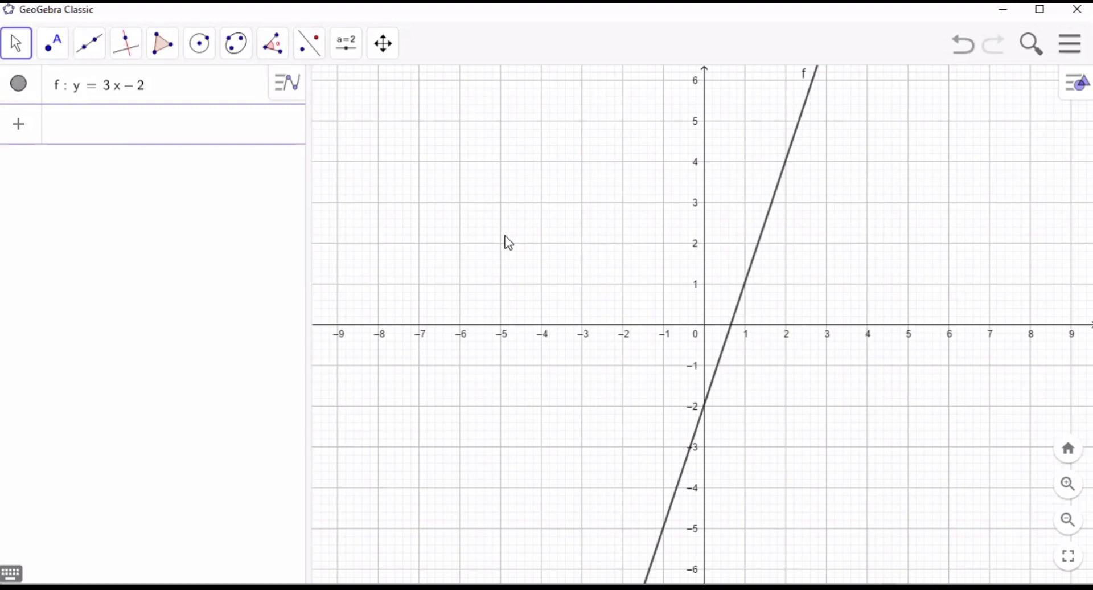
# - Construct lines perpendicular to the x-axis through new points at (-2, 0) and (3, 0)
pyautogui.click(125, 44)
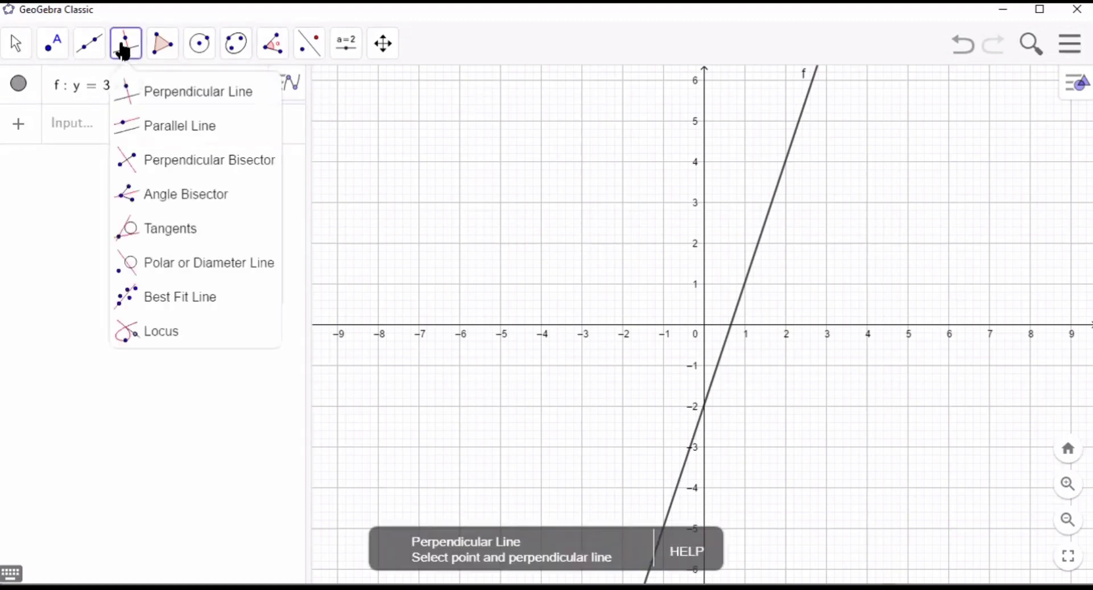
pyautogui.click(134, 105)
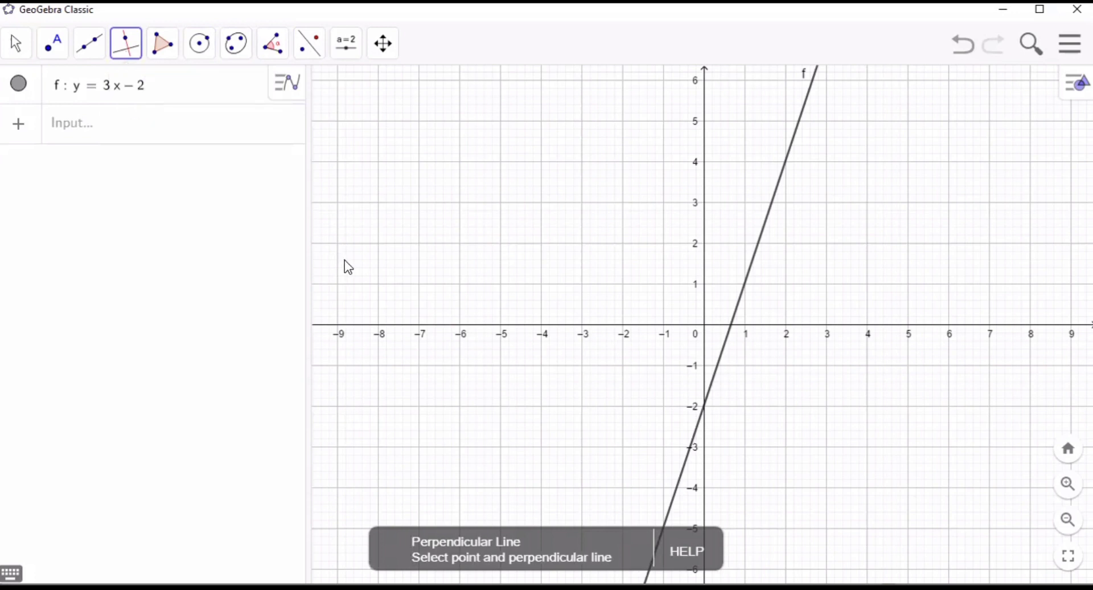
pyautogui.click(624, 327)
pyautogui.click(624, 325)
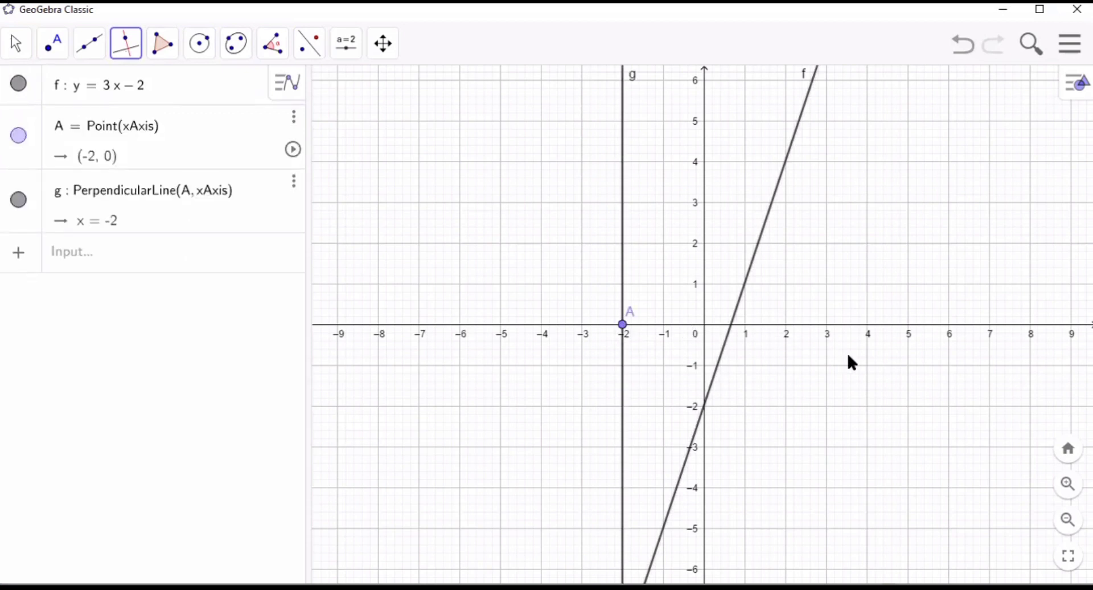
pyautogui.click(826, 326)
pyautogui.click(827, 326)
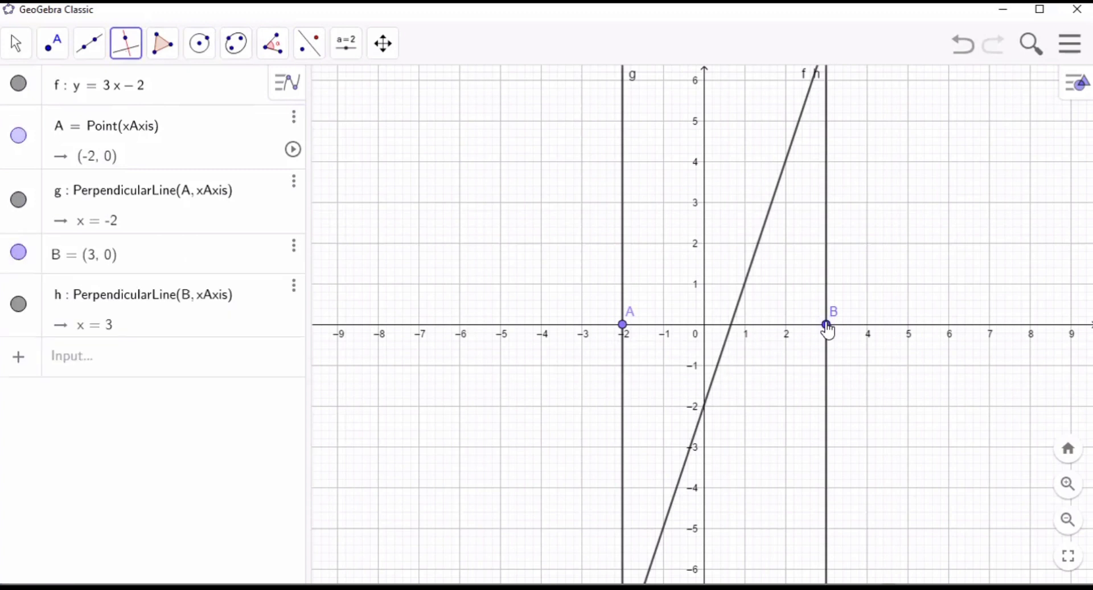
# - Draw a triangular polygon joining line f's x-axis crossing, its intersection with the vertical line x = -2, and point A
pyautogui.click(108, 359)
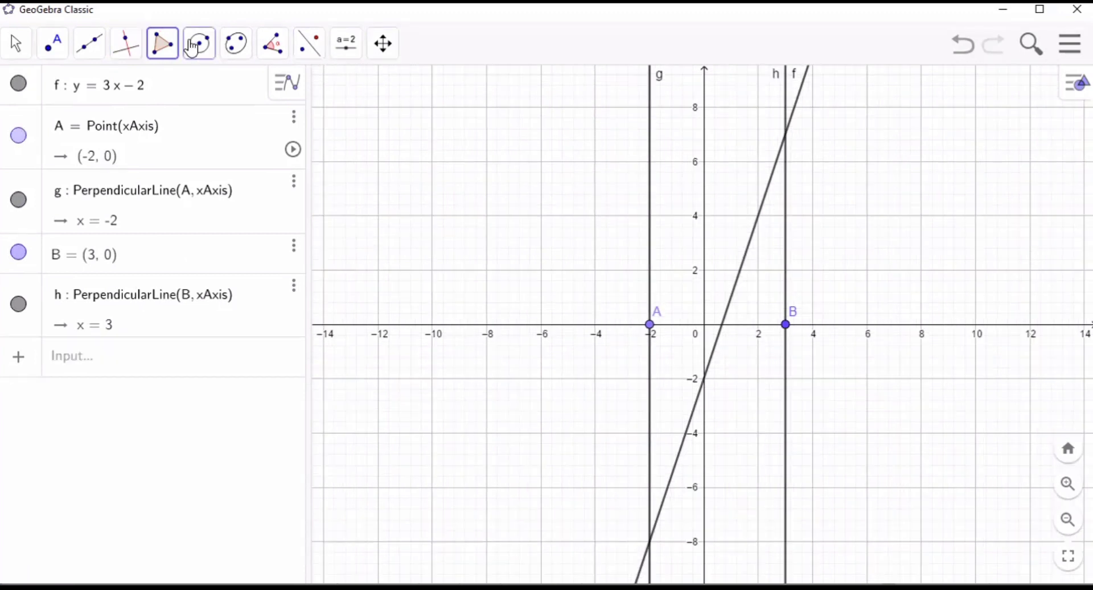
pyautogui.click(161, 43)
pyautogui.click(194, 105)
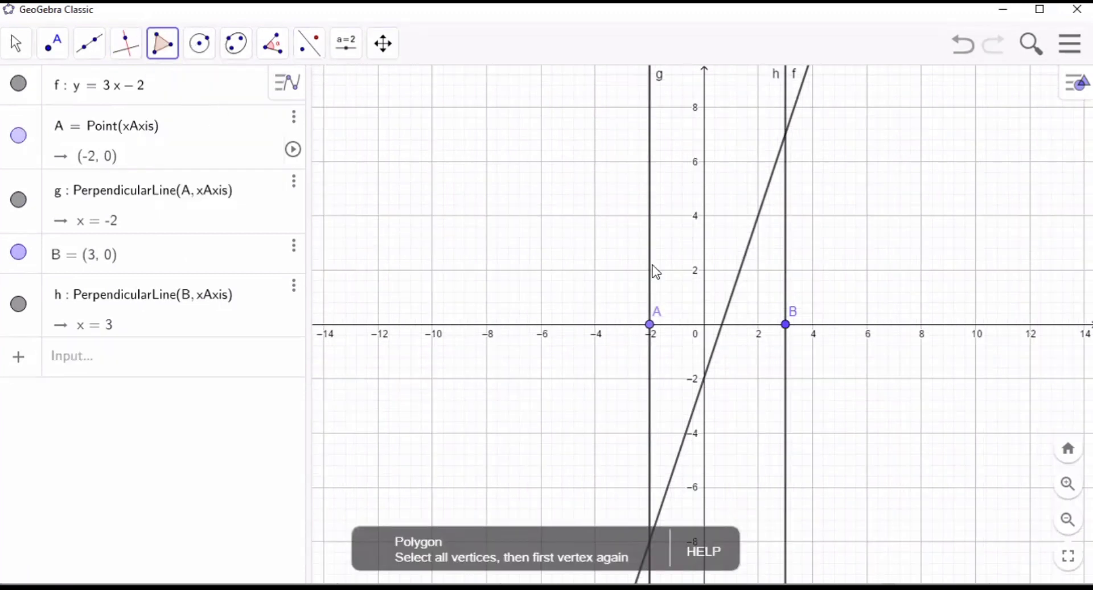
pyautogui.click(722, 325)
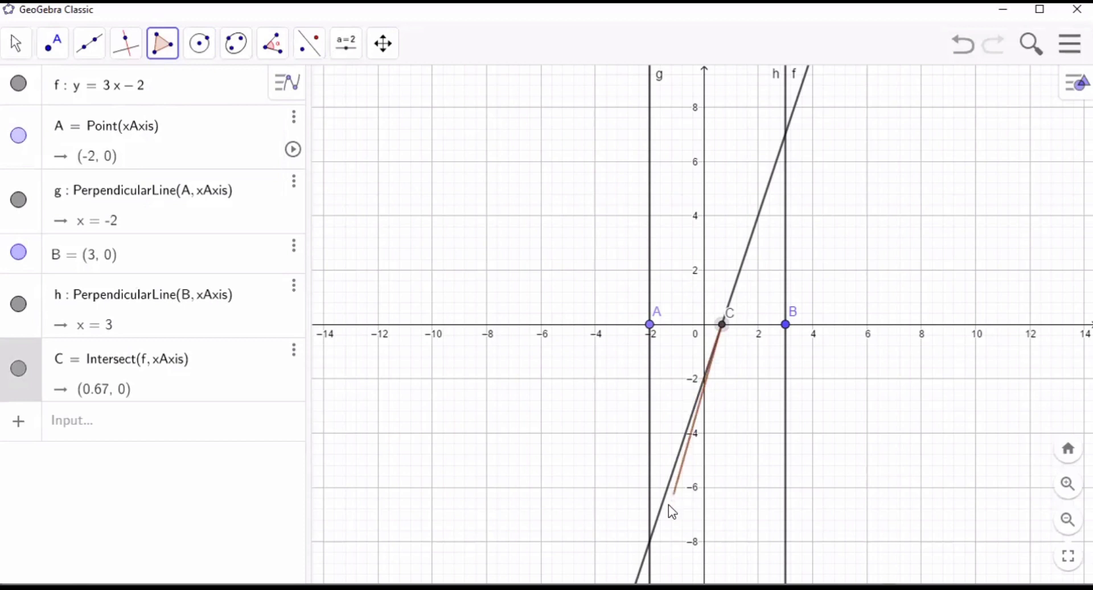
pyautogui.click(649, 541)
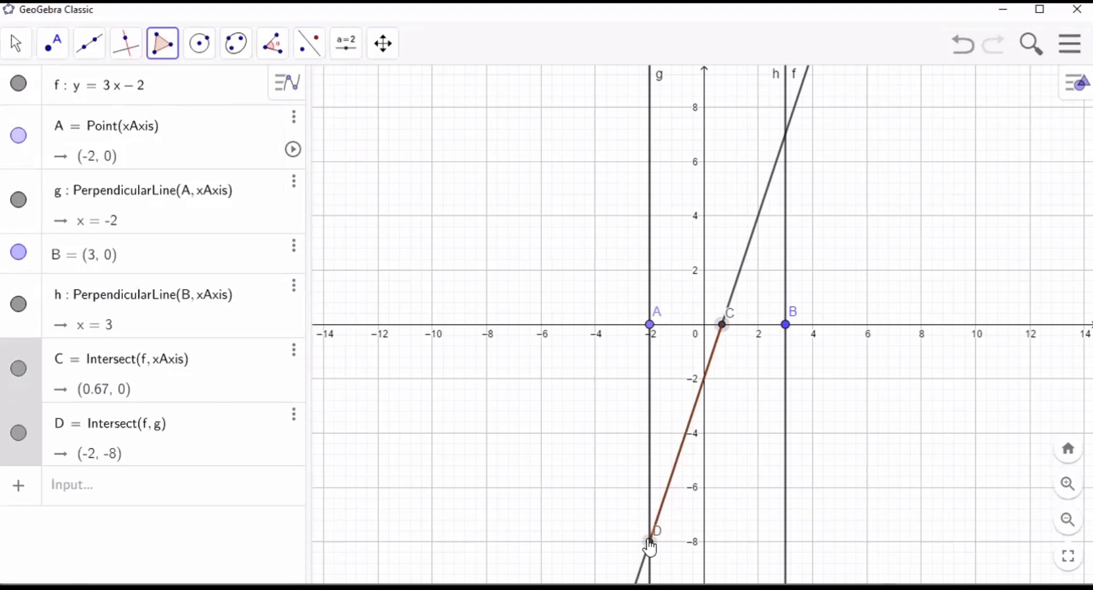
pyautogui.click(651, 329)
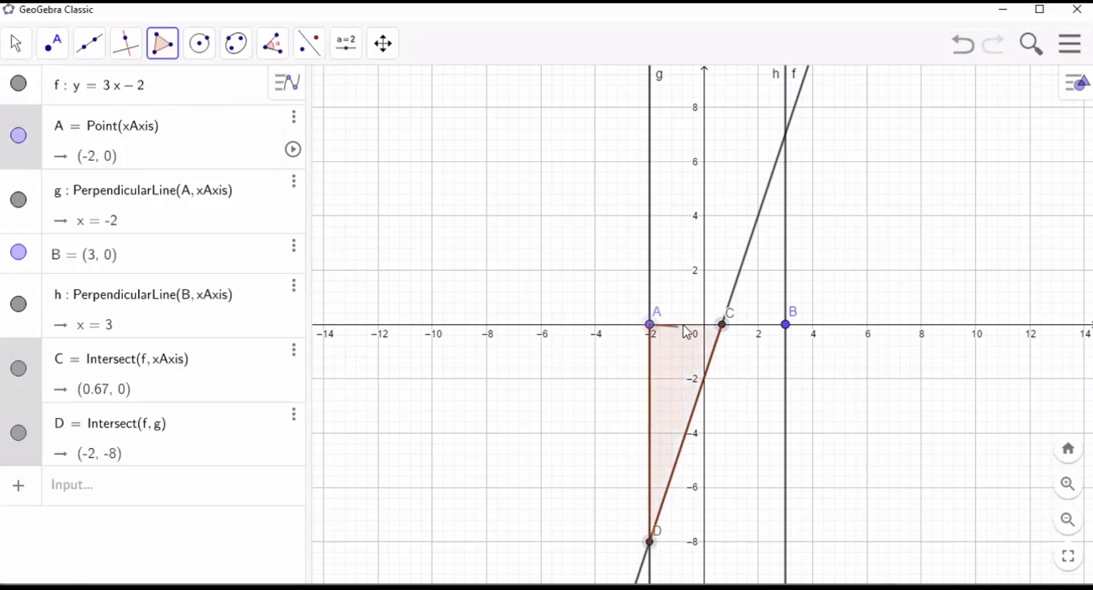
pyautogui.click(721, 326)
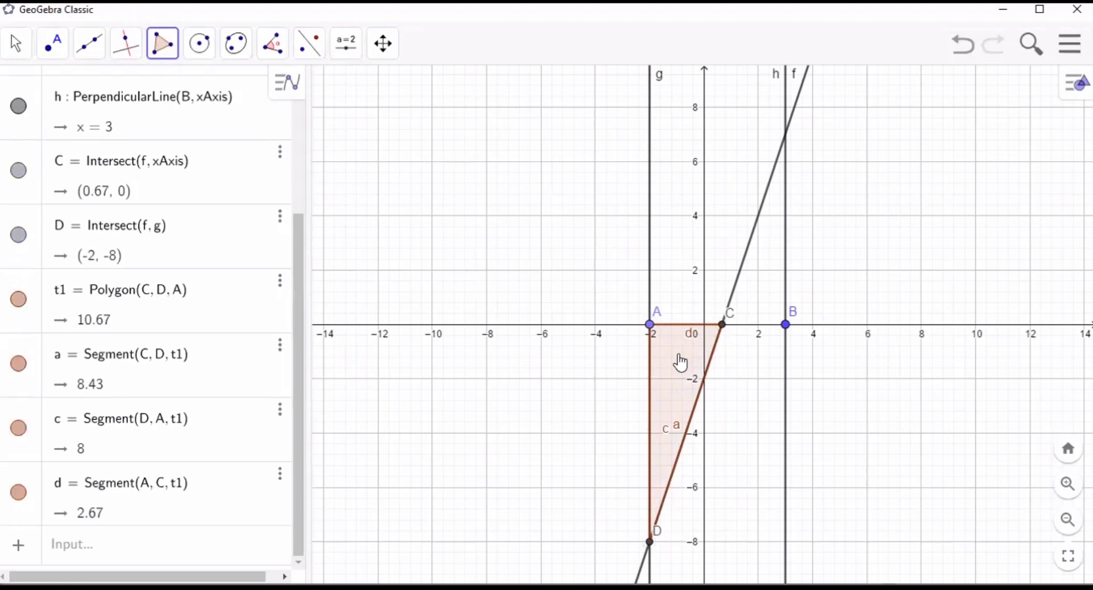
# - Draw a second triangular polygon joining point C, line f's intersection with the vertical line x = 3, and point B
pyautogui.click(722, 326)
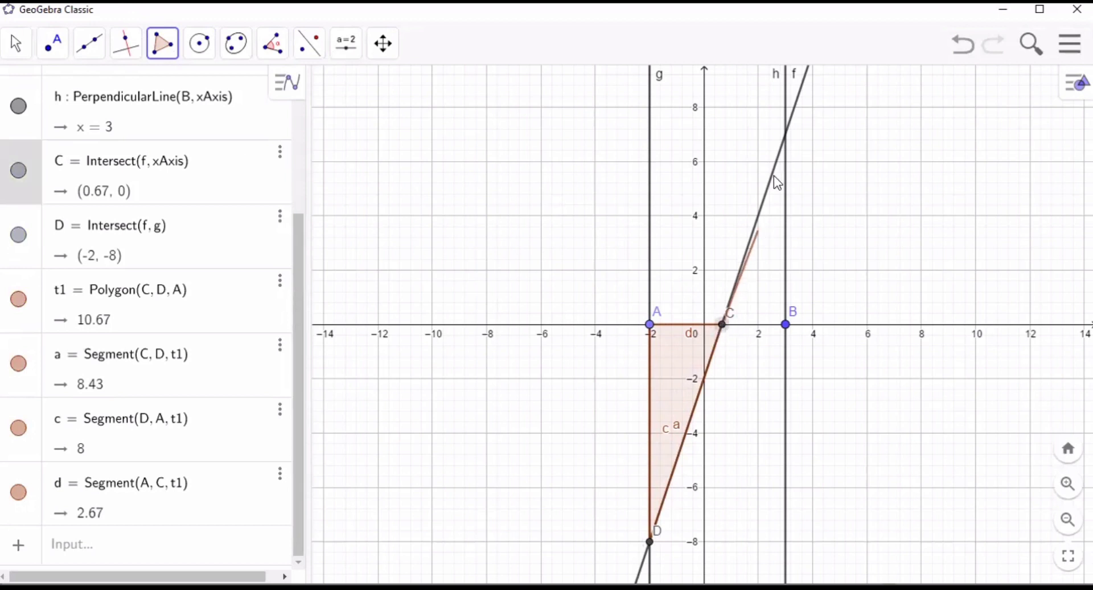
pyautogui.click(787, 136)
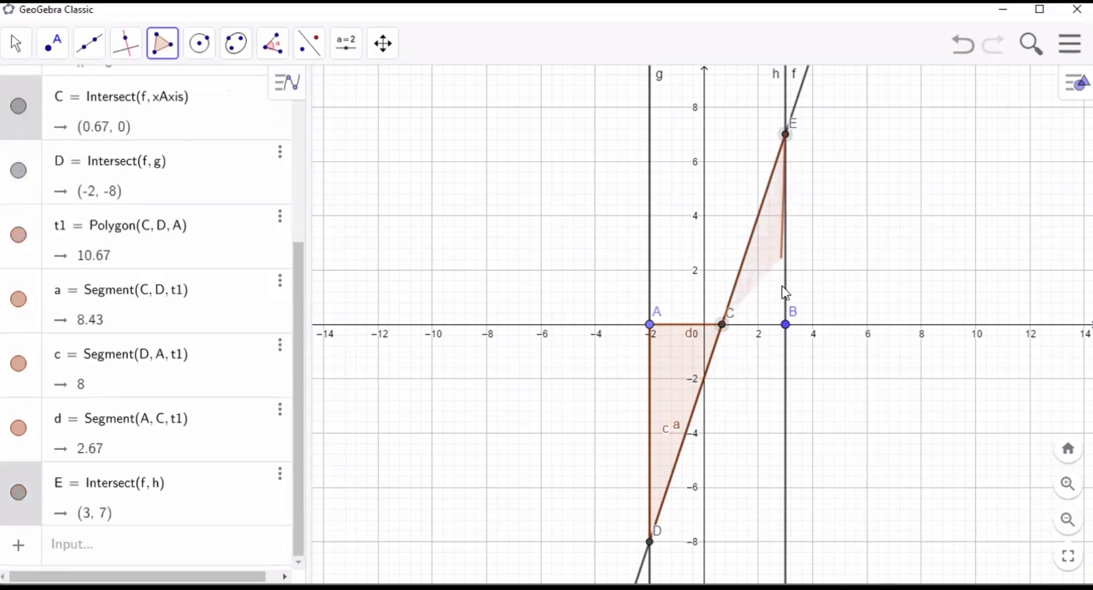
pyautogui.click(786, 326)
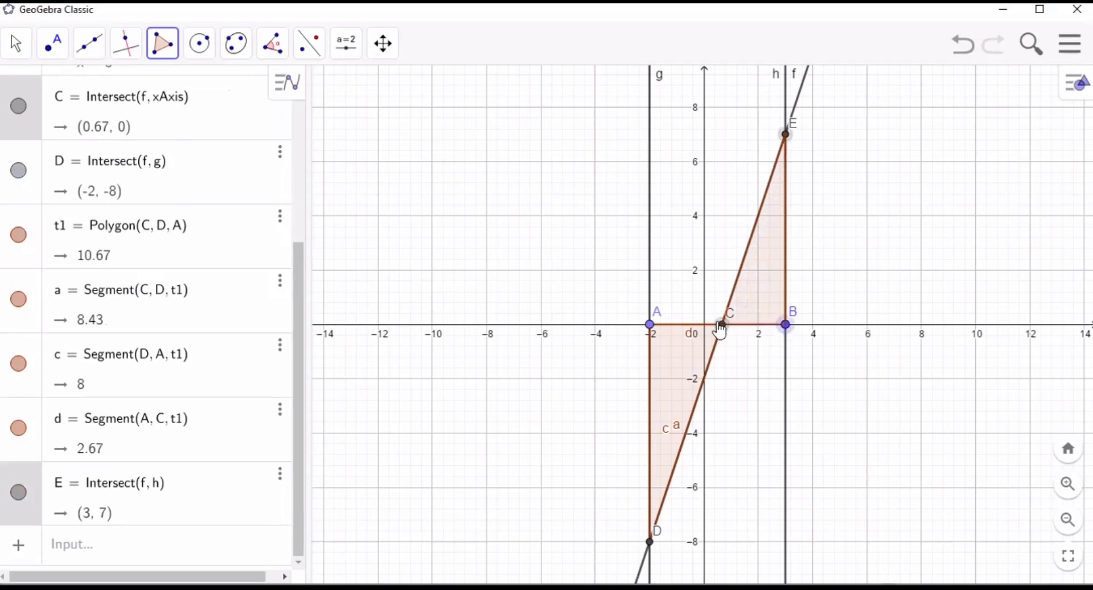
pyautogui.click(721, 325)
# - Rename the triangle above the x-axis as segitiga2
pyautogui.rightClick(763, 287)
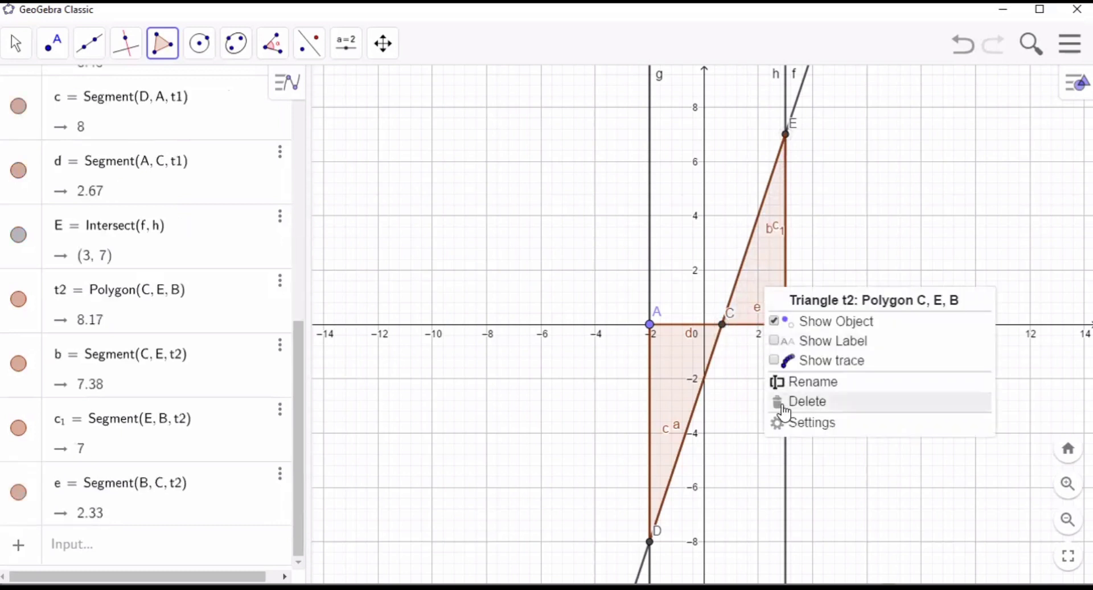
pyautogui.click(785, 382)
pyautogui.press('BackSpace')
pyautogui.press('BackSpace')
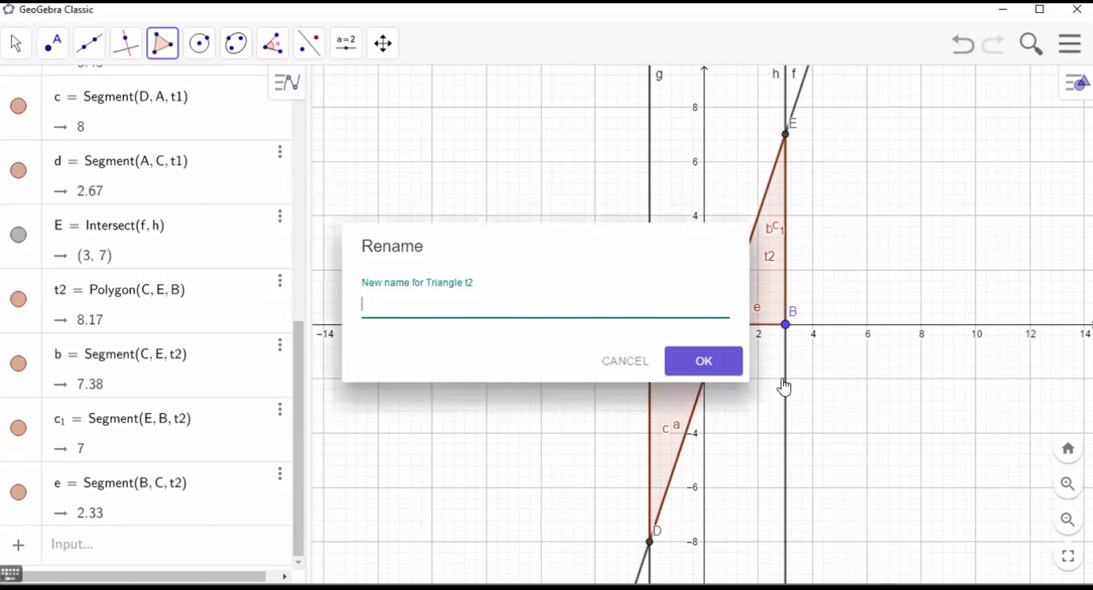
pyautogui.write('segitiga2')
pyautogui.press('Return')
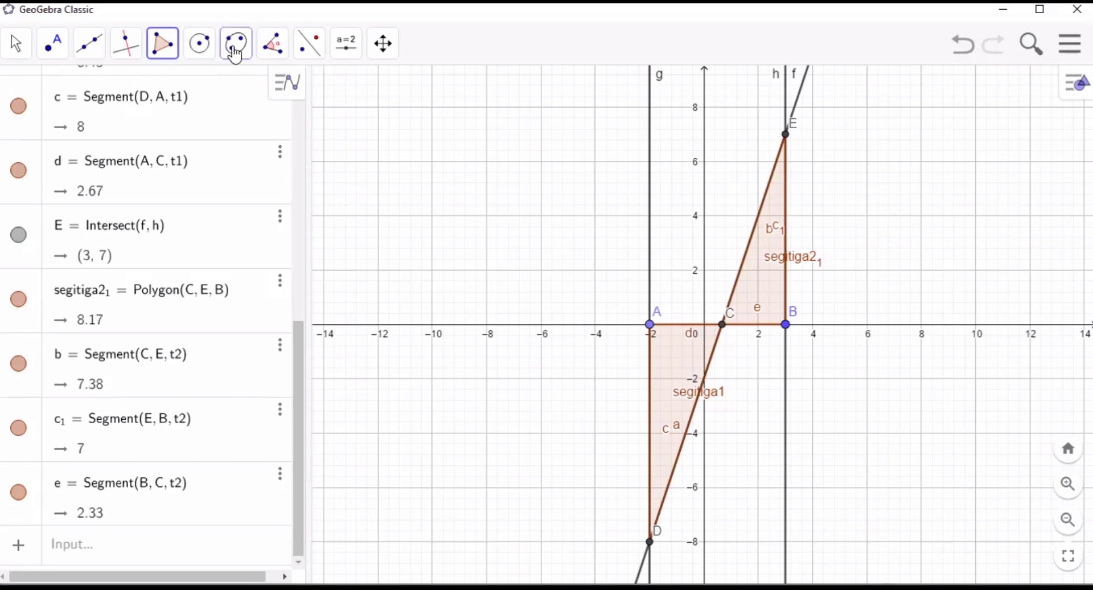
# - Measure the areas of the triangles above and below the x-axis with the Area tool
pyautogui.click(273, 50)
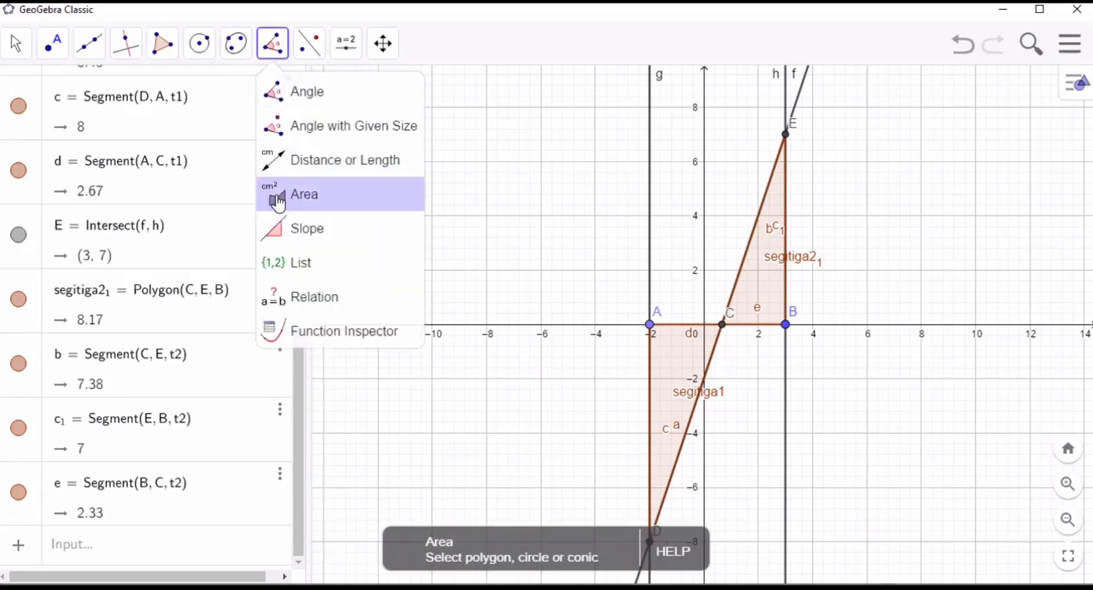
pyautogui.click(277, 202)
pyautogui.click(757, 277)
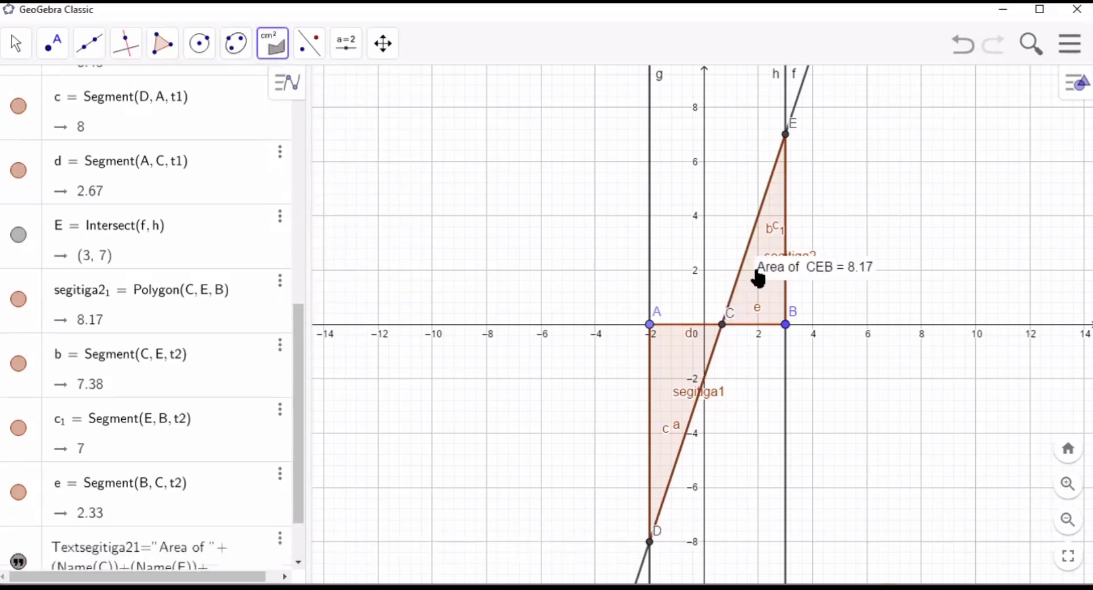
pyautogui.click(681, 367)
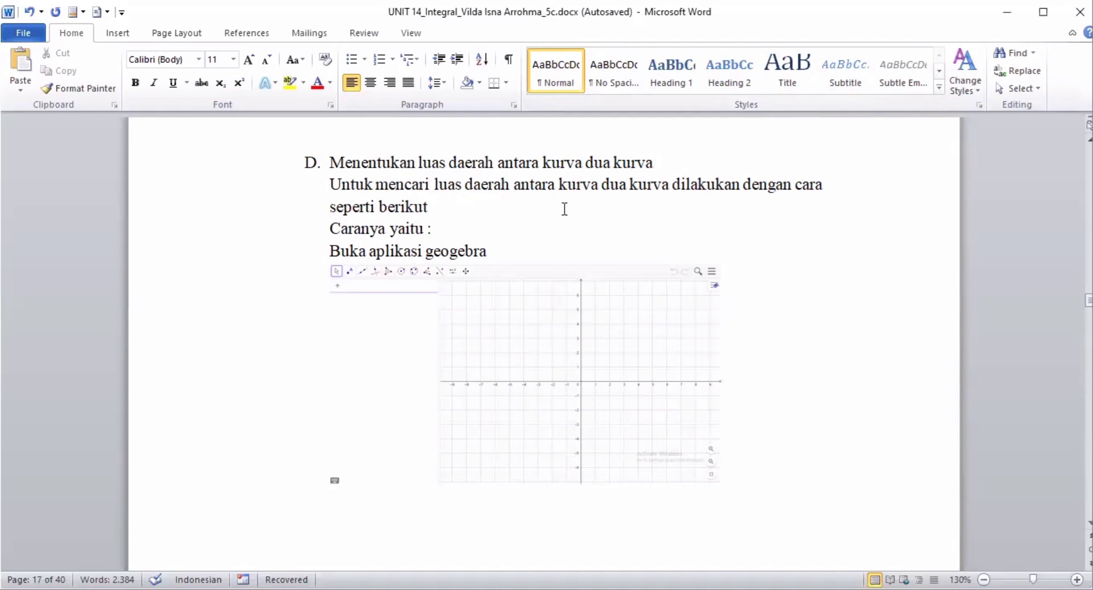
# - Switch to the Word document and read section D on finding the area between two curves
pyautogui.click(827, 314)
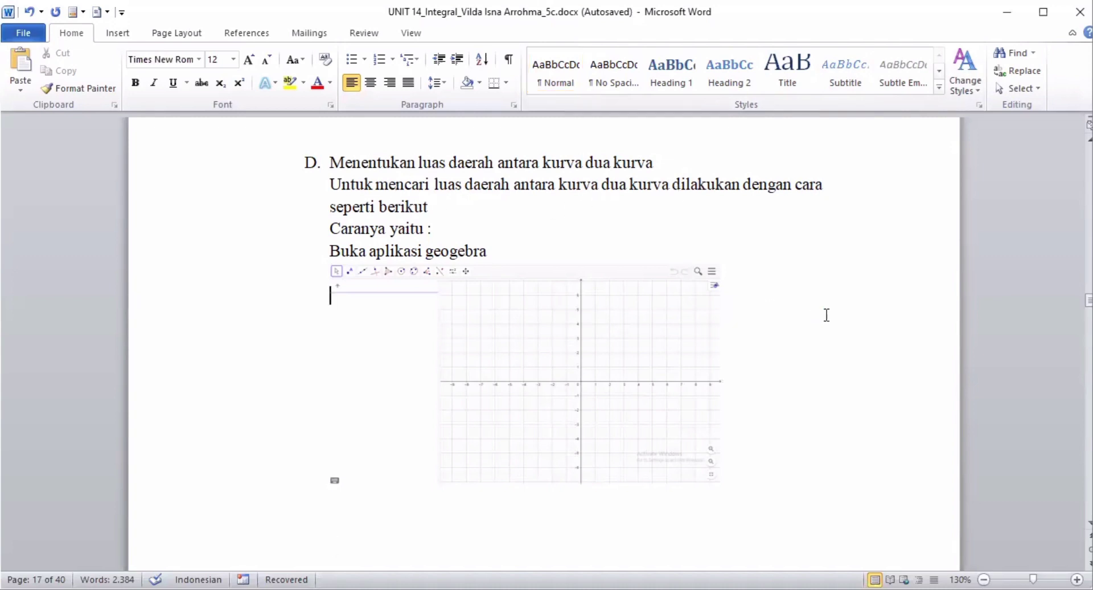
pyautogui.press('Down')
pyautogui.press('Down')
pyautogui.press('Down')
pyautogui.press('Down')
pyautogui.press('Down')
pyautogui.press('Down')
pyautogui.press('Down')
pyautogui.press('Down')
pyautogui.press('Down')
pyautogui.press('Down')
pyautogui.press('Down')
pyautogui.press('Down')
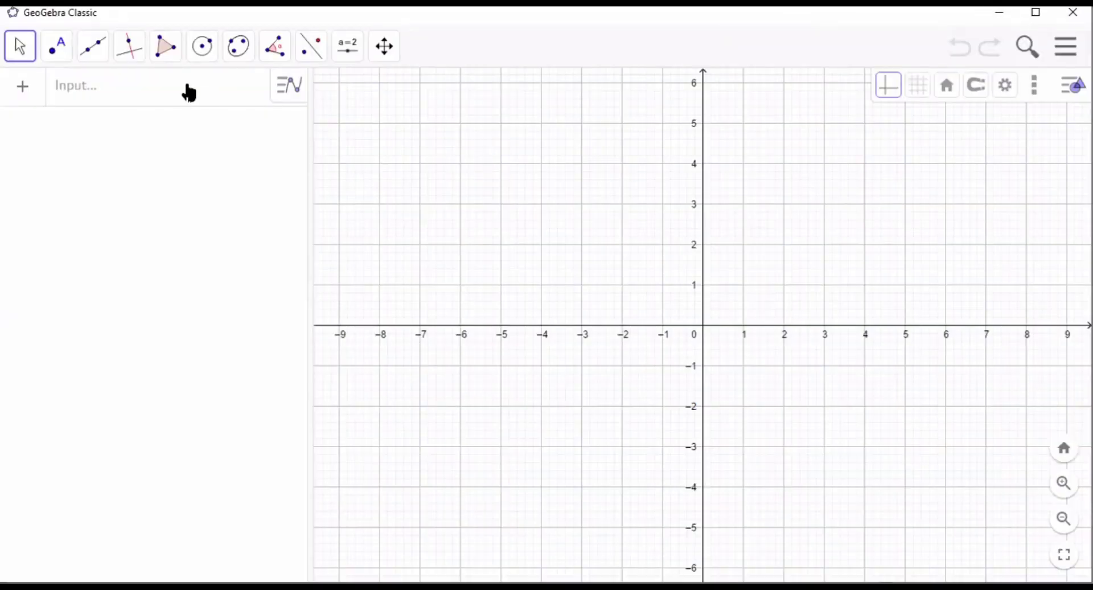
# - Switch to an empty GeoGebra Classic window and plot the function f(x) = 2x^3 + x^2 - 5x + 4
pyautogui.click(131, 82)
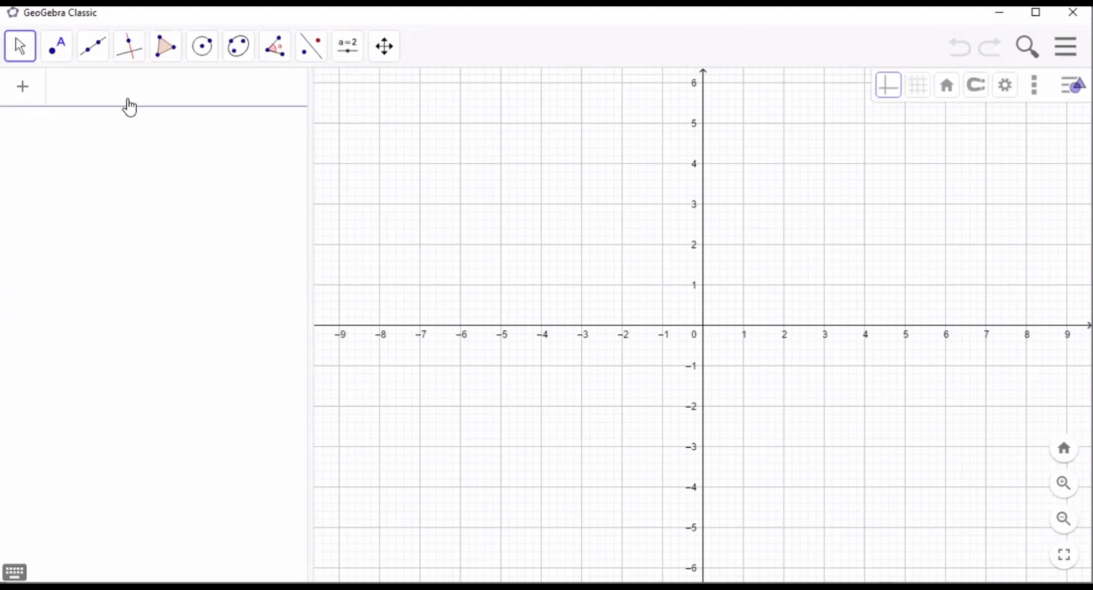
pyautogui.write('f(x)')
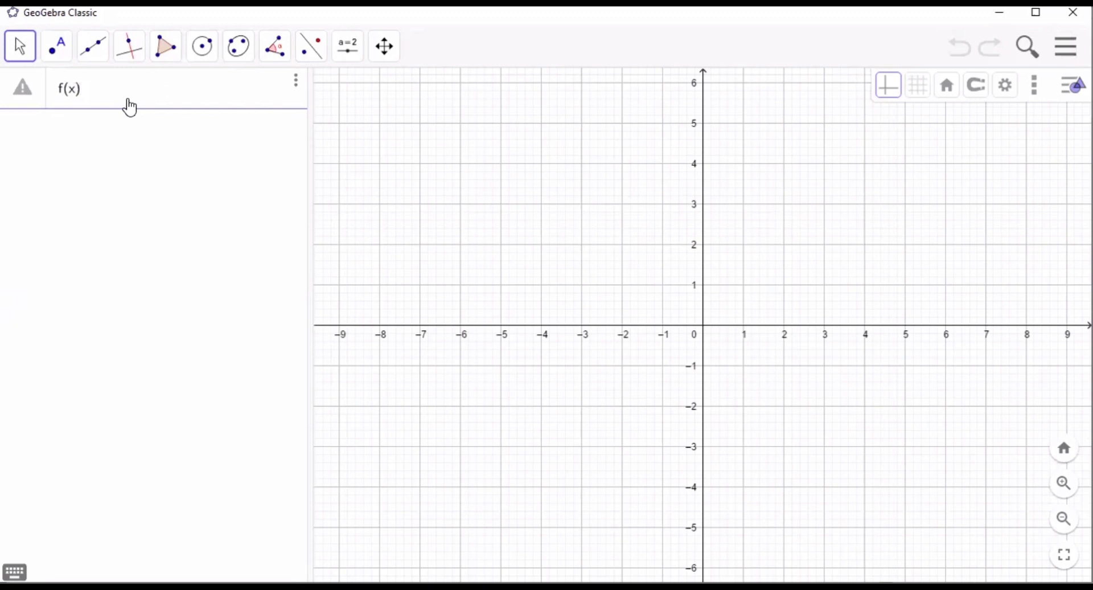
pyautogui.write(' =2x^2')
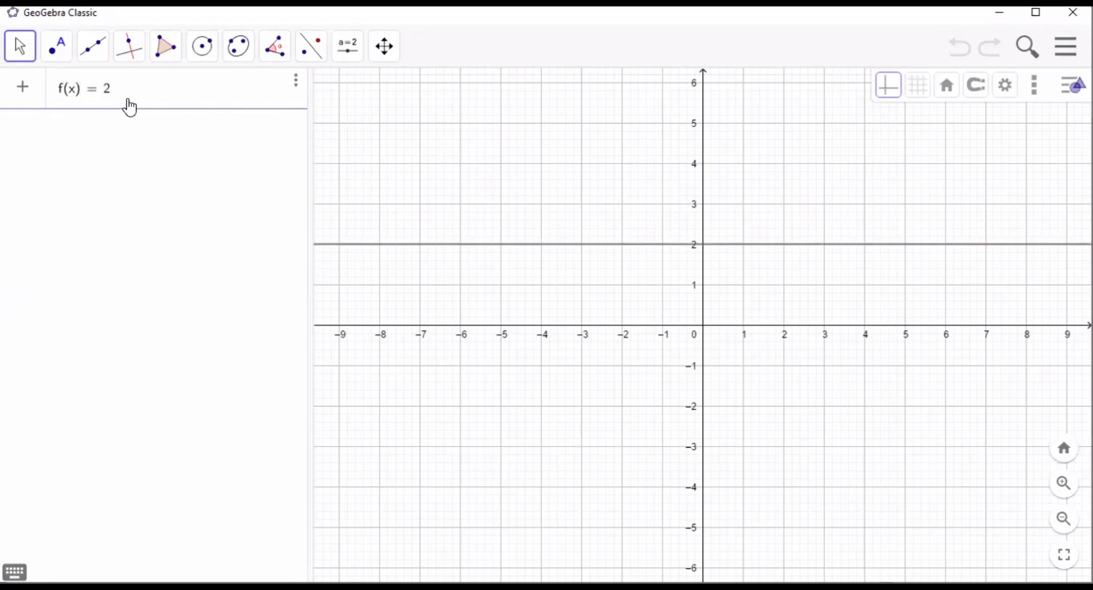
pyautogui.press('BackSpace')
pyautogui.press('BackSpace')
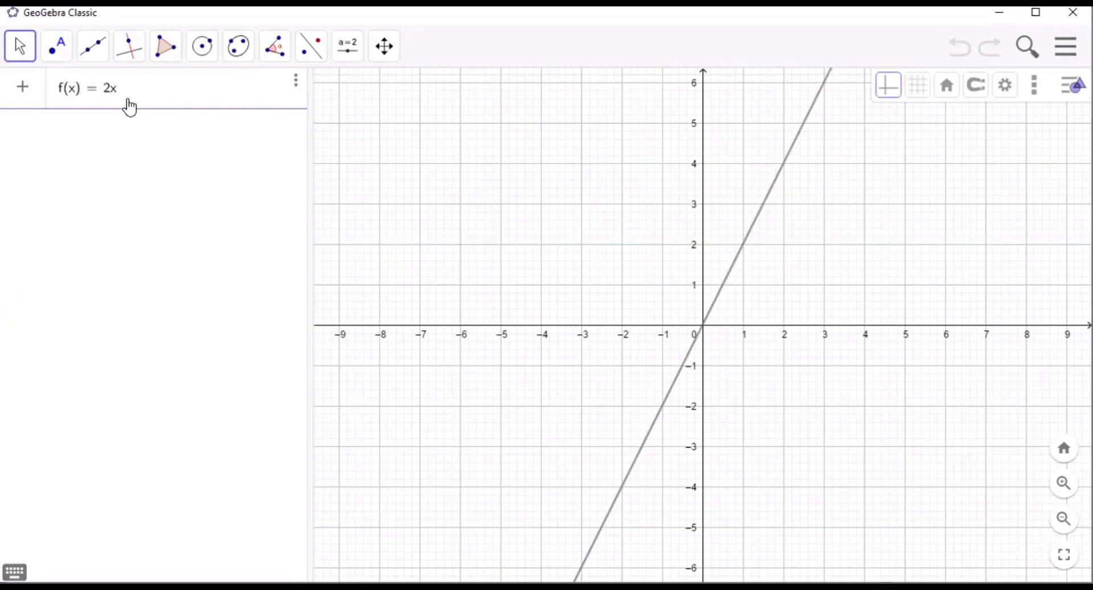
pyautogui.write('^3')
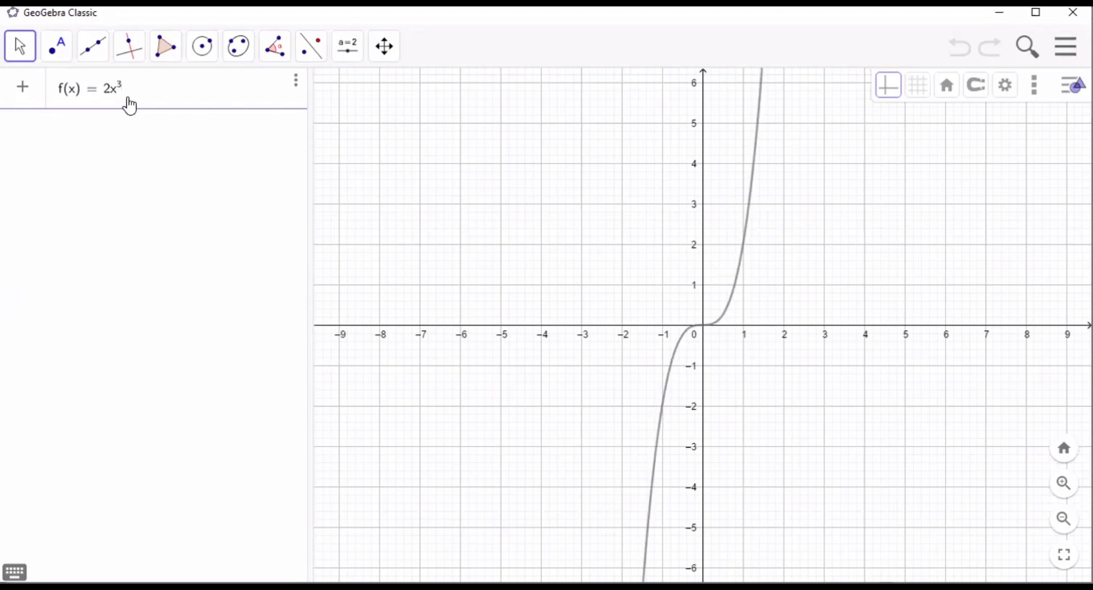
pyautogui.write('+x')
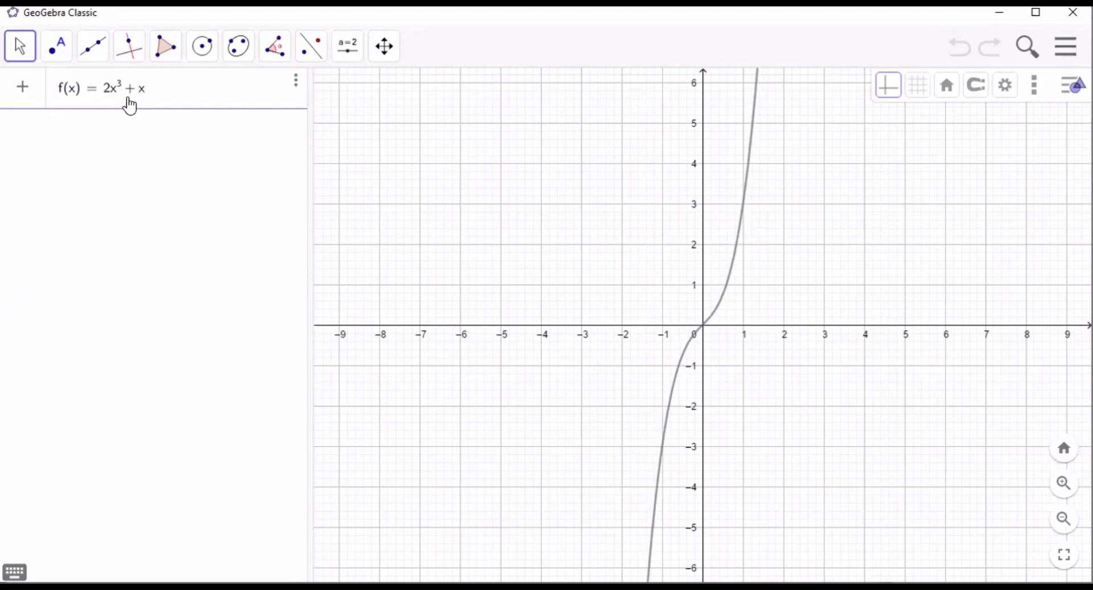
pyautogui.write('^2 −')
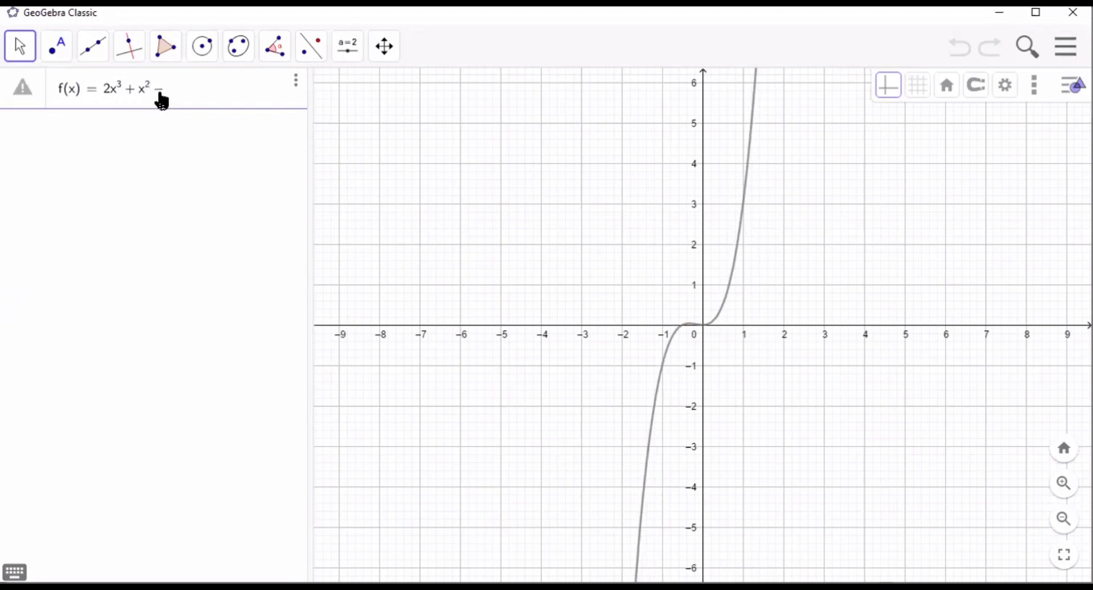
pyautogui.write('-5x+4')
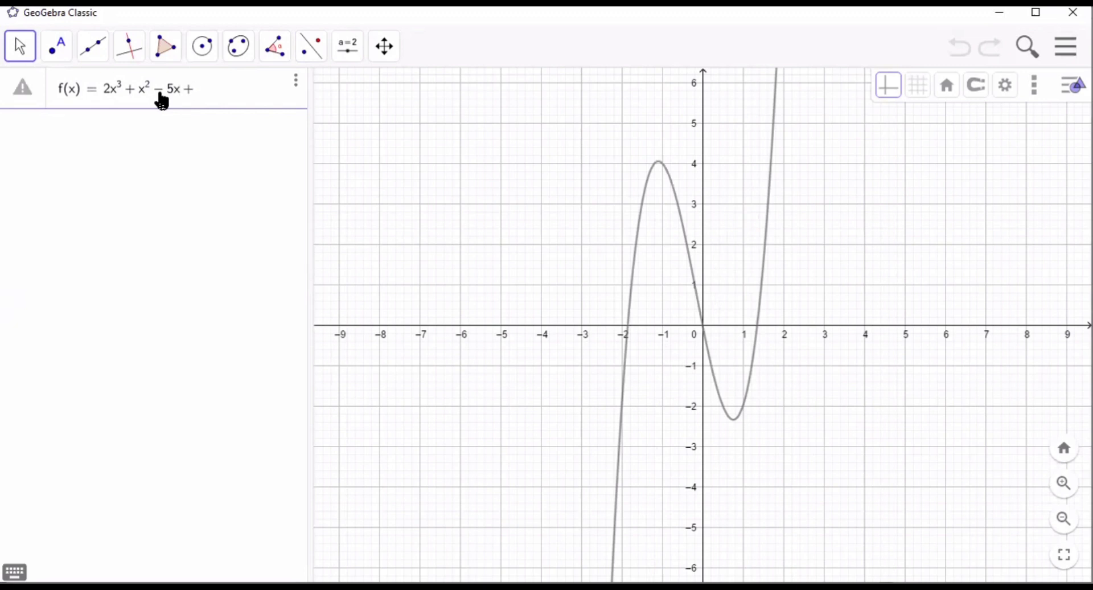
pyautogui.press('Return')
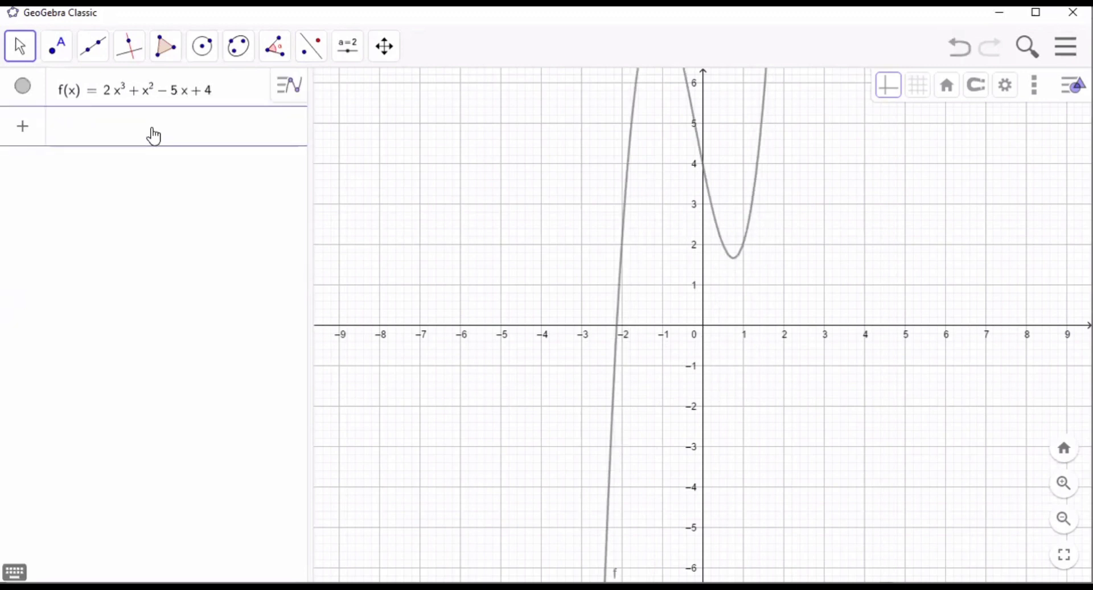
# - Plot the second function g(x) = 9x^2 - 3x - 4
pyautogui.write('g')
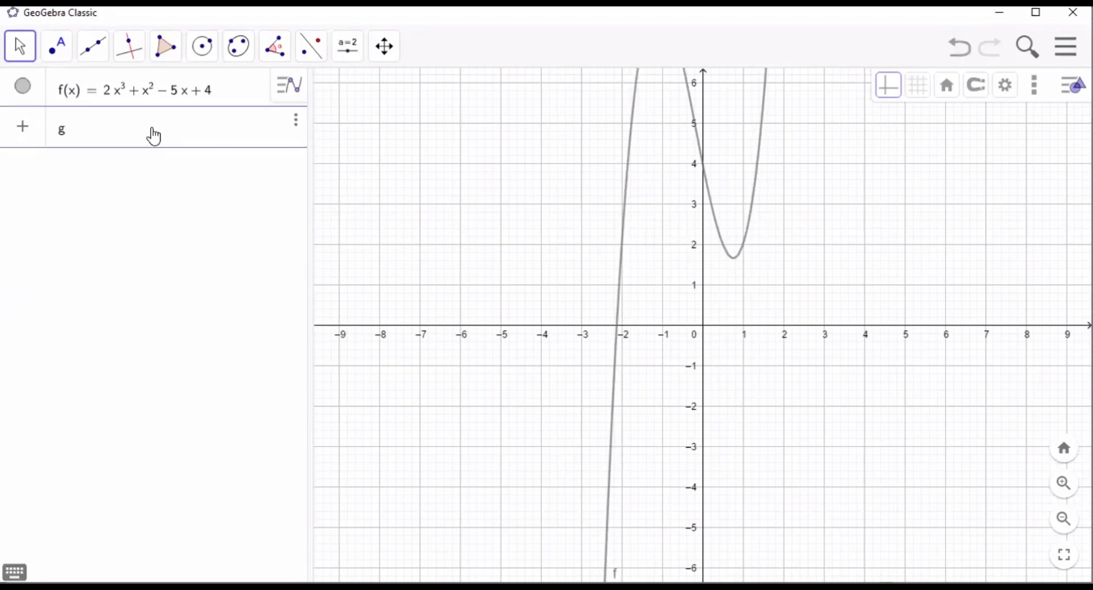
pyautogui.write('(x) ')
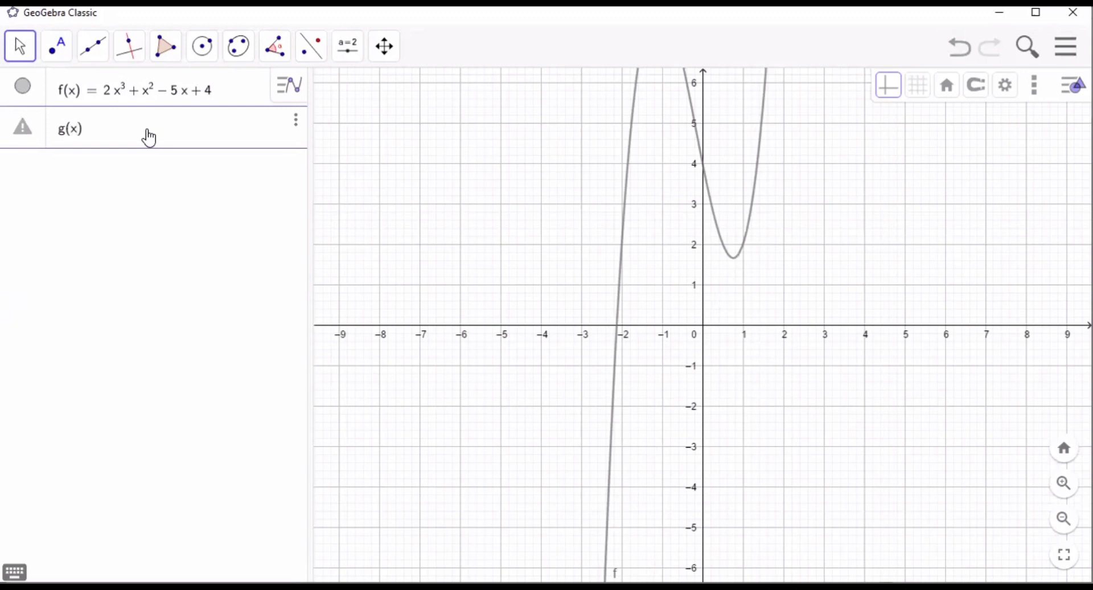
pyautogui.write('= 9x')
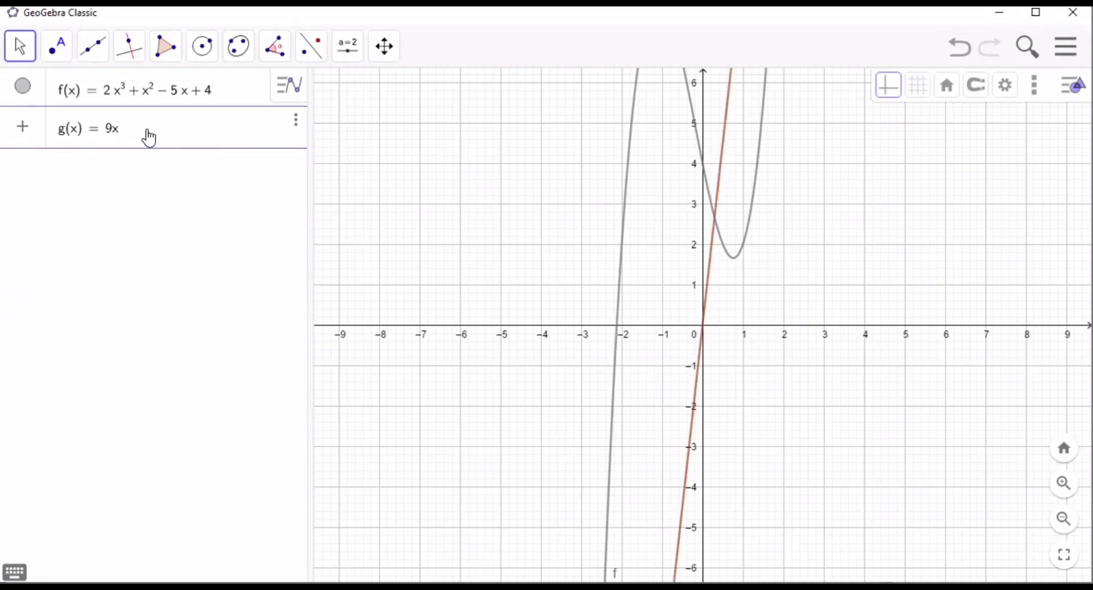
pyautogui.write('P^2')
pyautogui.press('BackSpace')
pyautogui.press('BackSpace')
pyautogui.press('BackSpace')
pyautogui.write('^2')
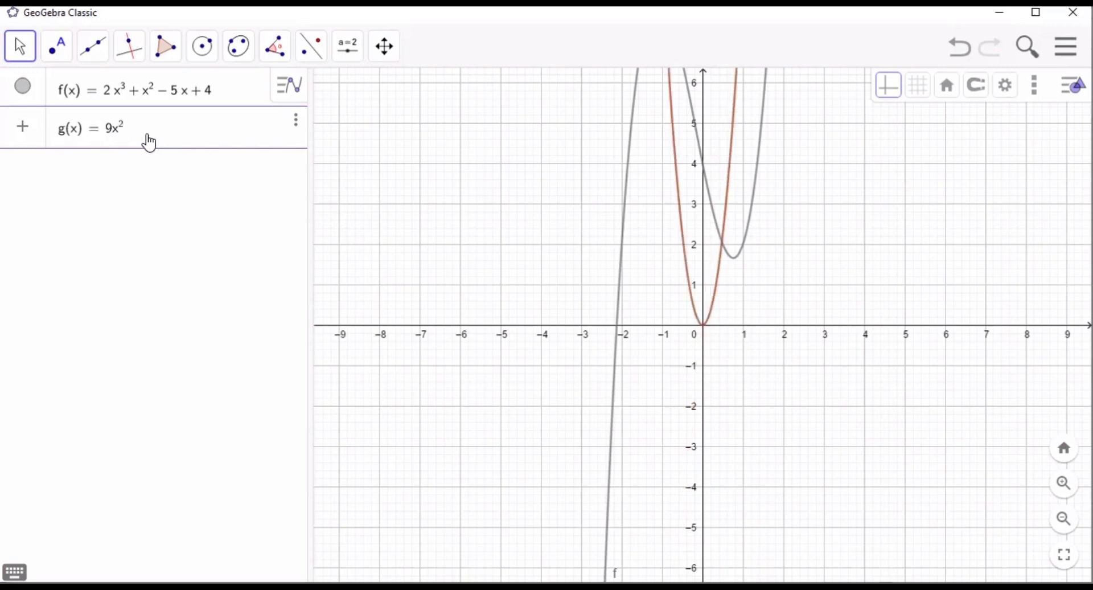
pyautogui.press('Right')
pyautogui.write('-3x-4')
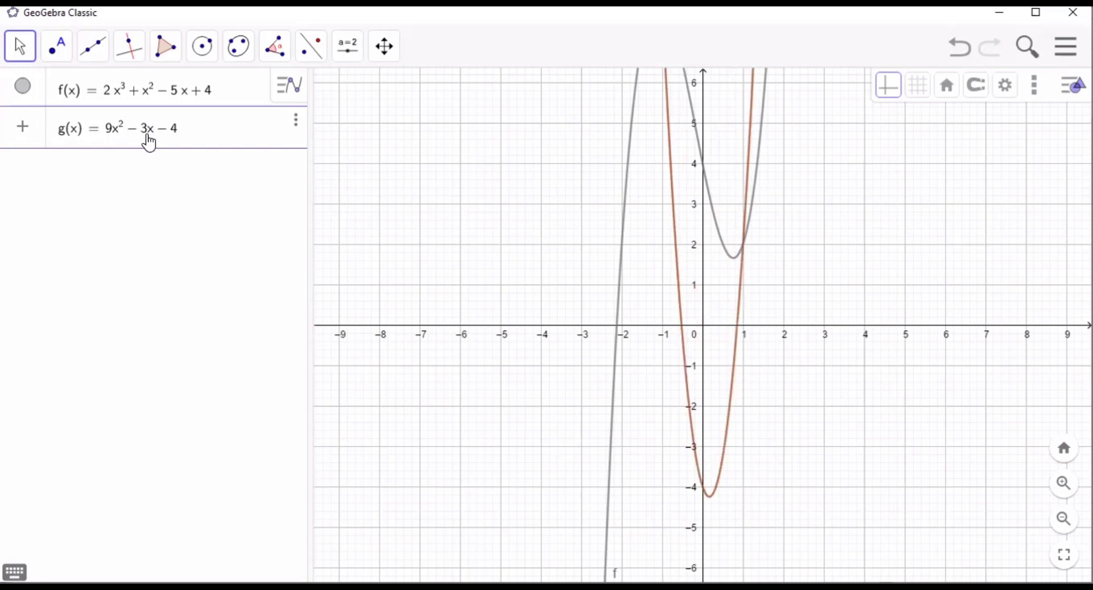
pyautogui.press('Return')
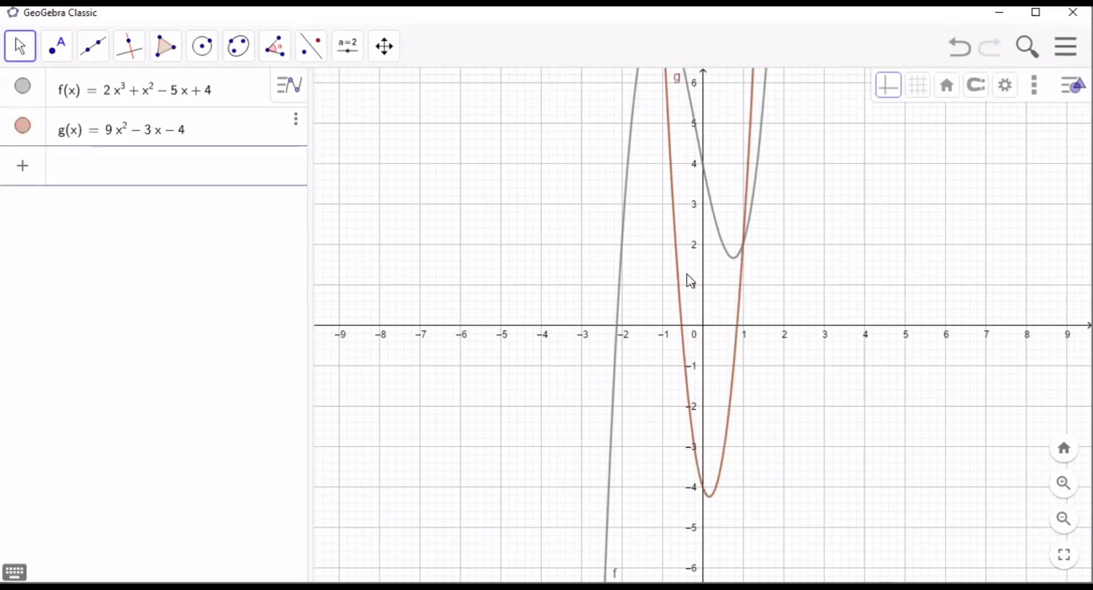
# - Create the intersection points of the curves g and f with the Intersect tool
pyautogui.click(1063, 521)
pyautogui.click(1064, 520)
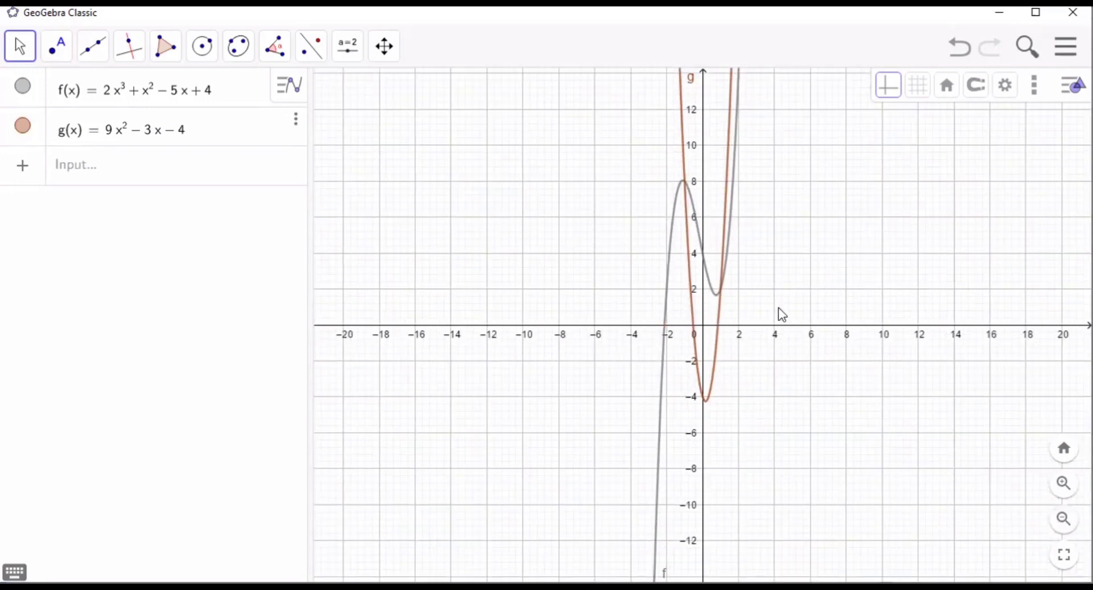
pyautogui.click(1064, 483)
pyautogui.click(63, 50)
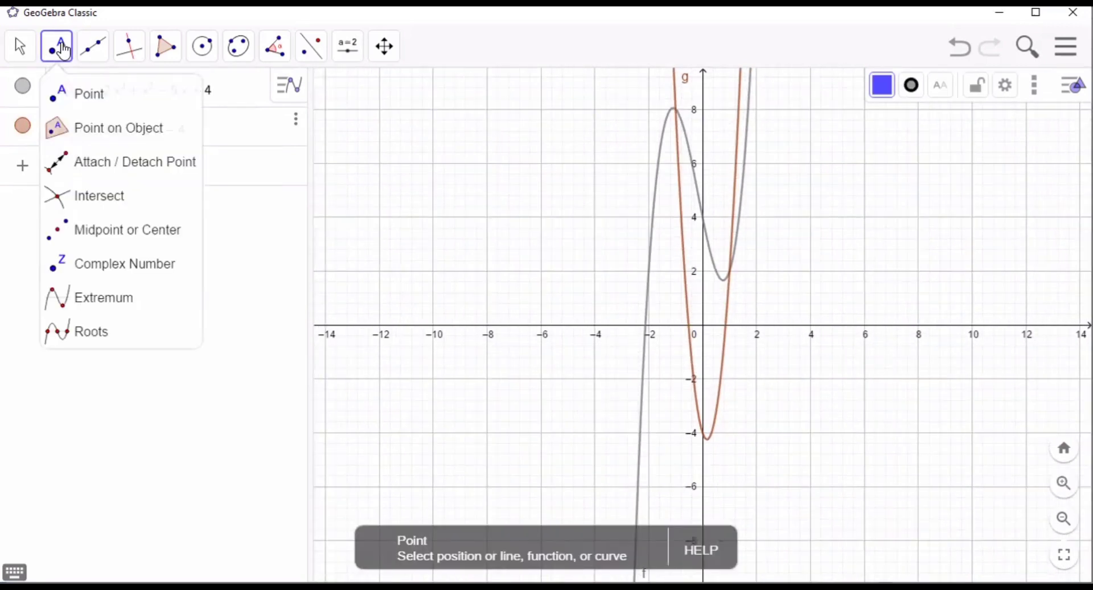
pyautogui.click(78, 199)
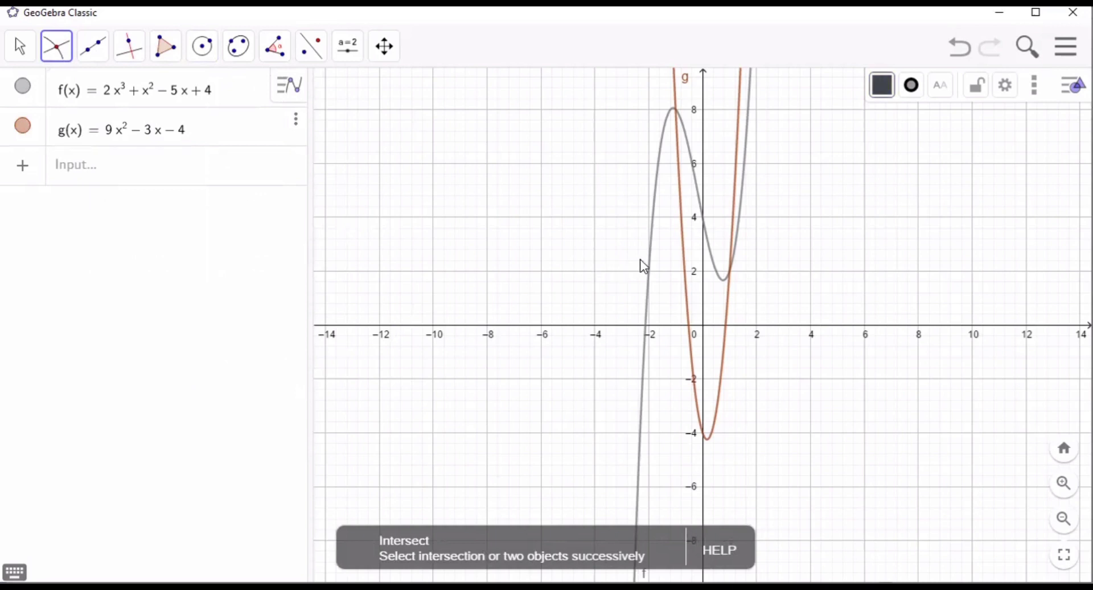
pyautogui.click(685, 263)
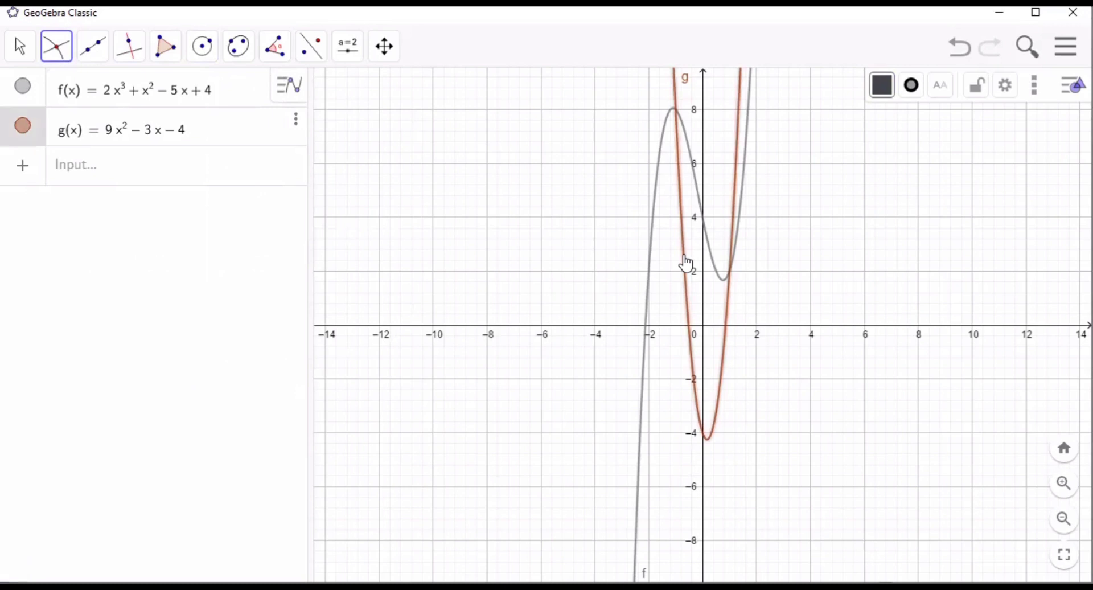
pyautogui.click(714, 263)
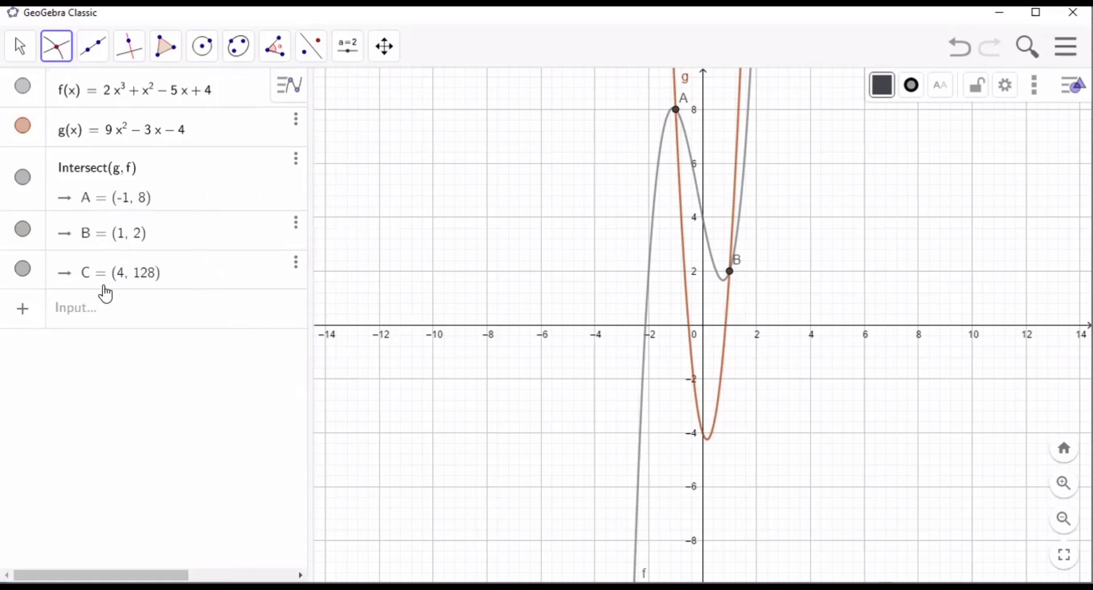
# - Enter an IntegralBetween command in its start and end x-value form, with f and g as the two functions
pyautogui.click(102, 325)
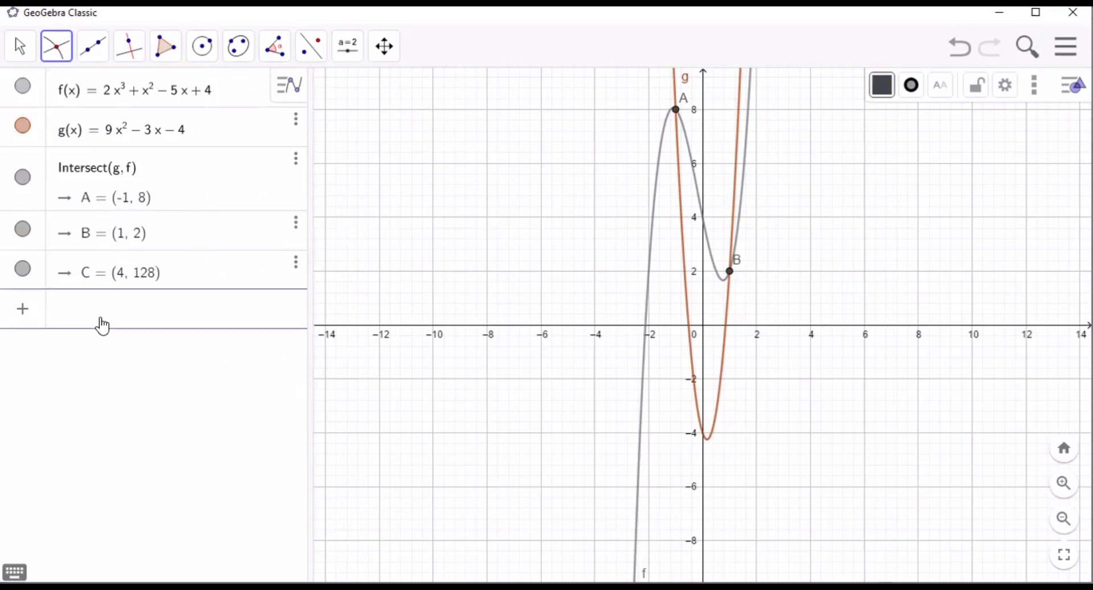
pyautogui.write('i')
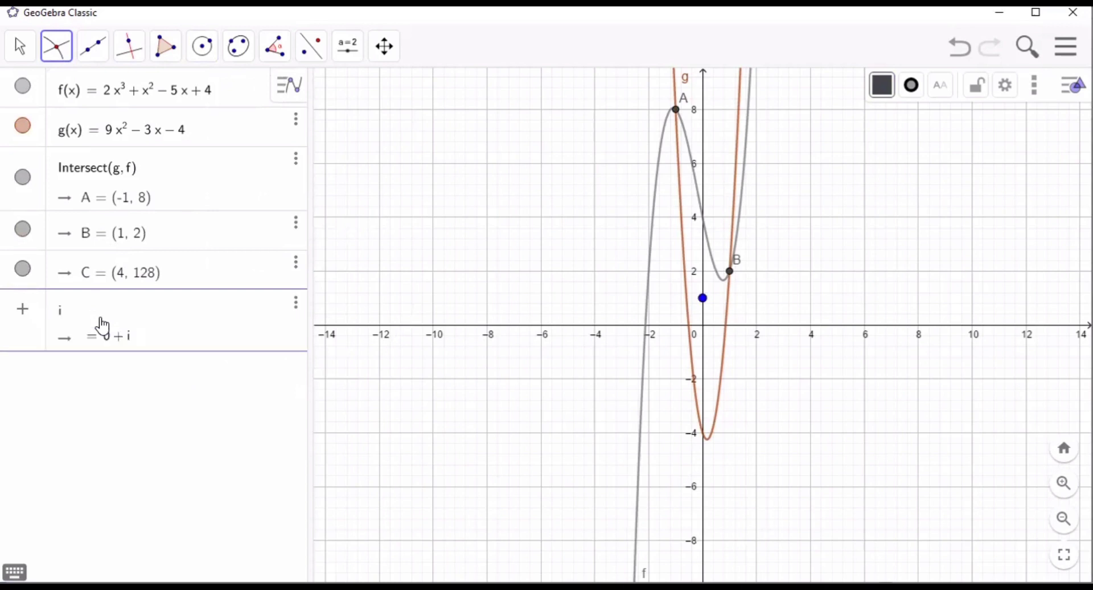
pyautogui.write('ntegra')
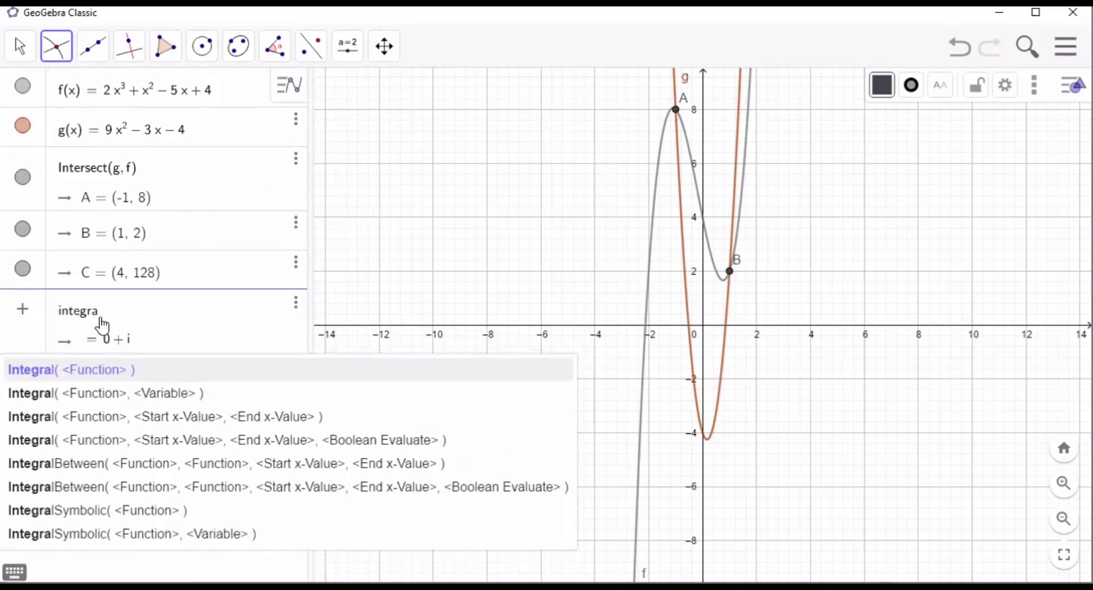
pyautogui.write('lbet')
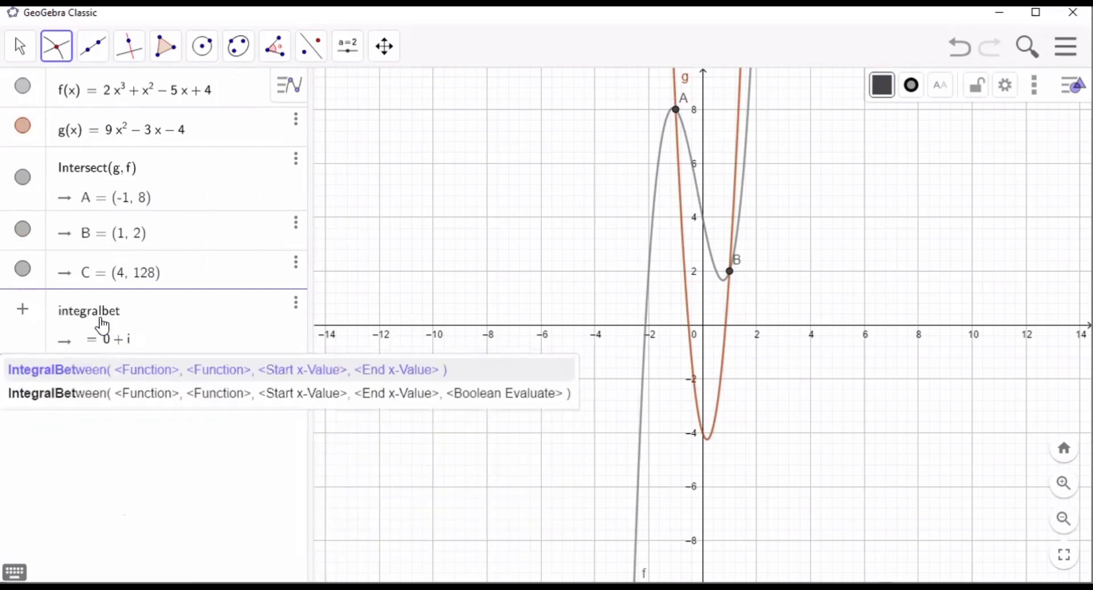
pyautogui.write('ween')
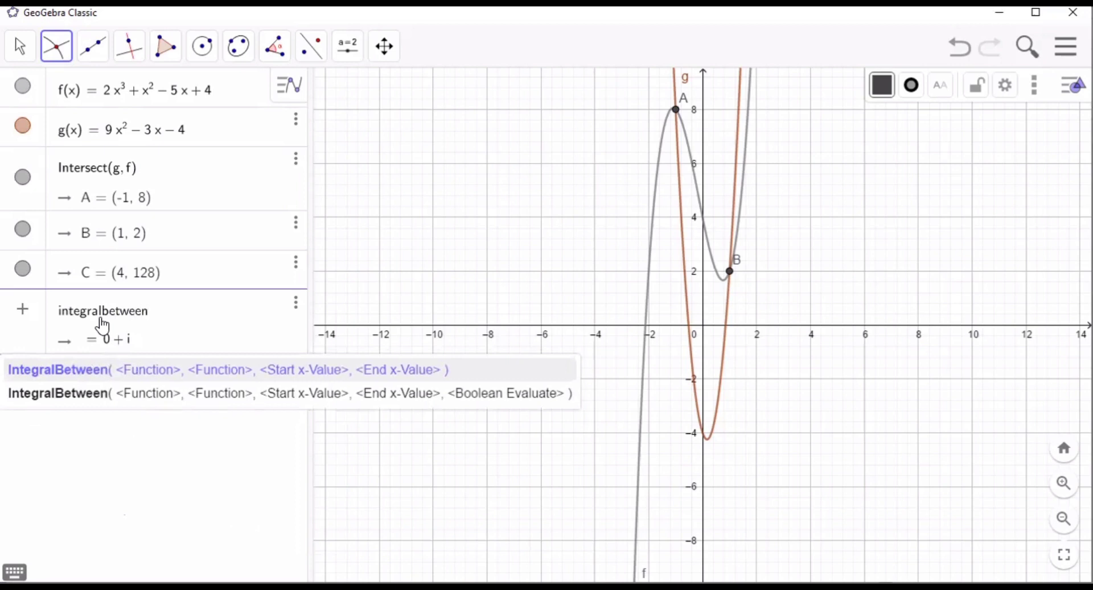
pyautogui.click(151, 371)
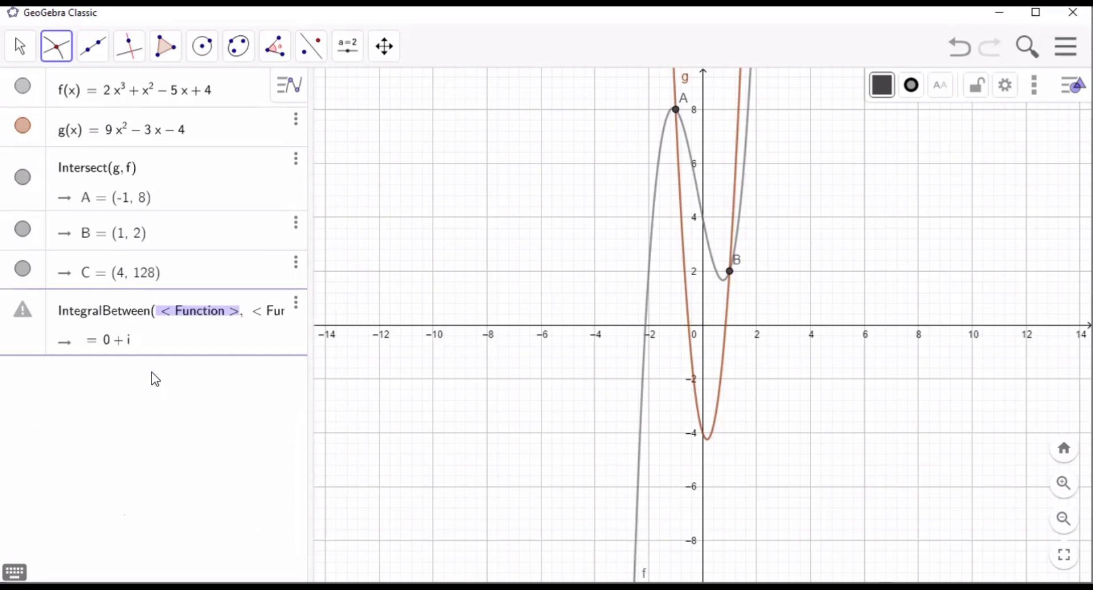
pyautogui.press('End')
pyautogui.write('f')
pyautogui.press('Tab')
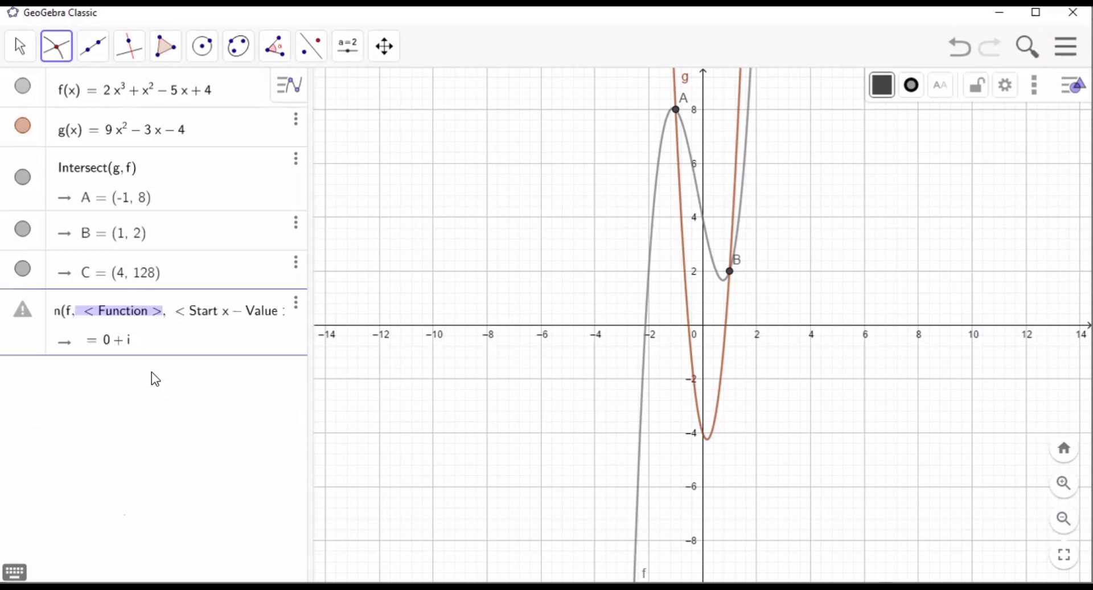
pyautogui.write('g')
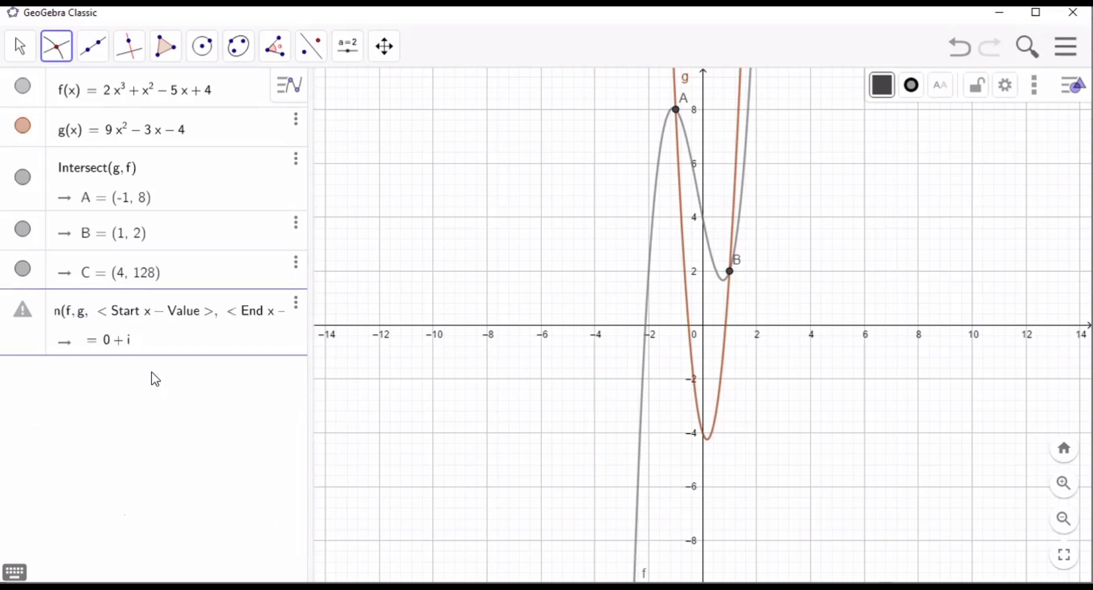
# - Set the IntegralBetween limits to x(A) and x(B) and evaluate the area between the curves
pyautogui.press('Tab')
pyautogui.write('x')
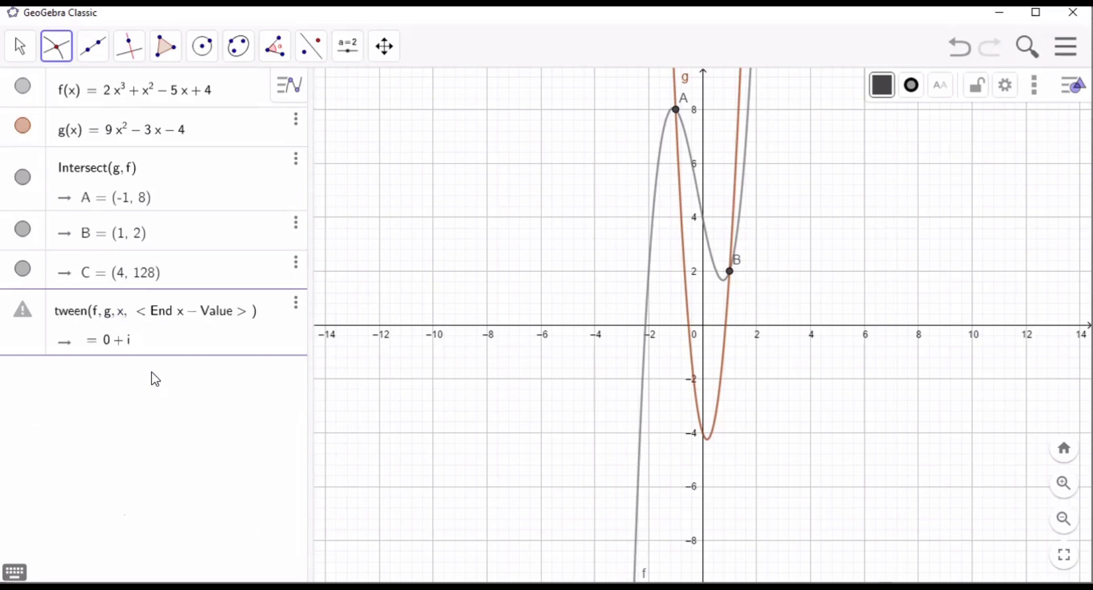
pyautogui.write('(A)')
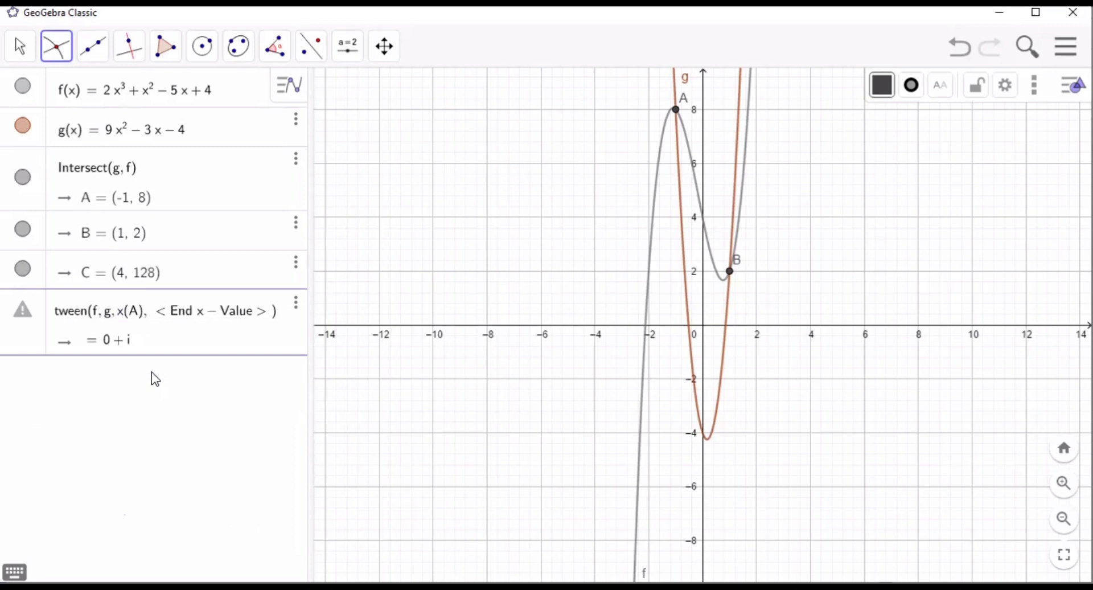
pyautogui.press('Tab')
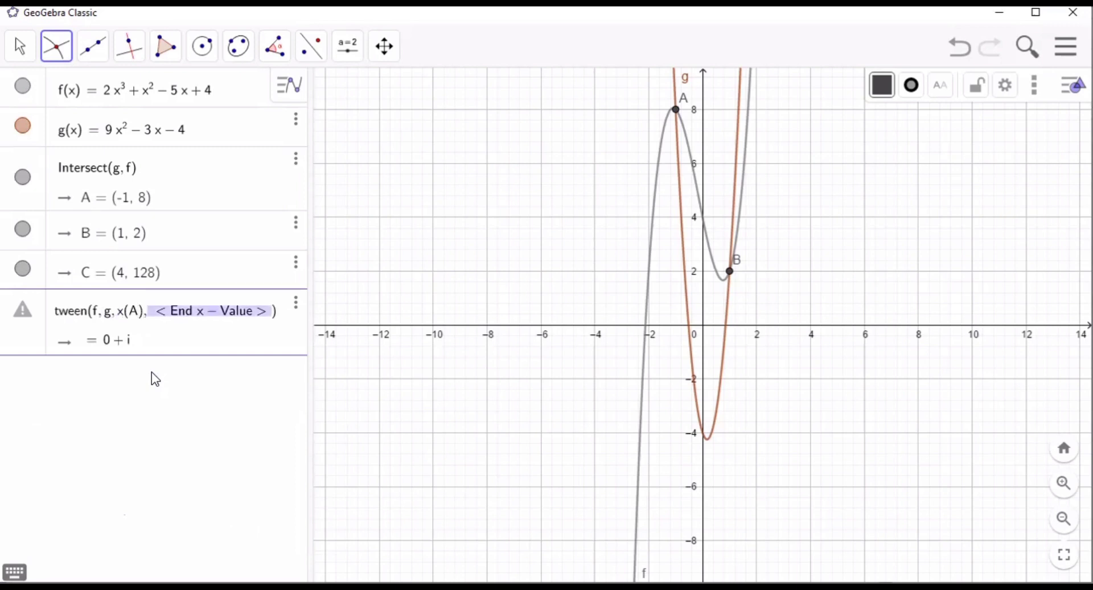
pyautogui.press('BackSpace')
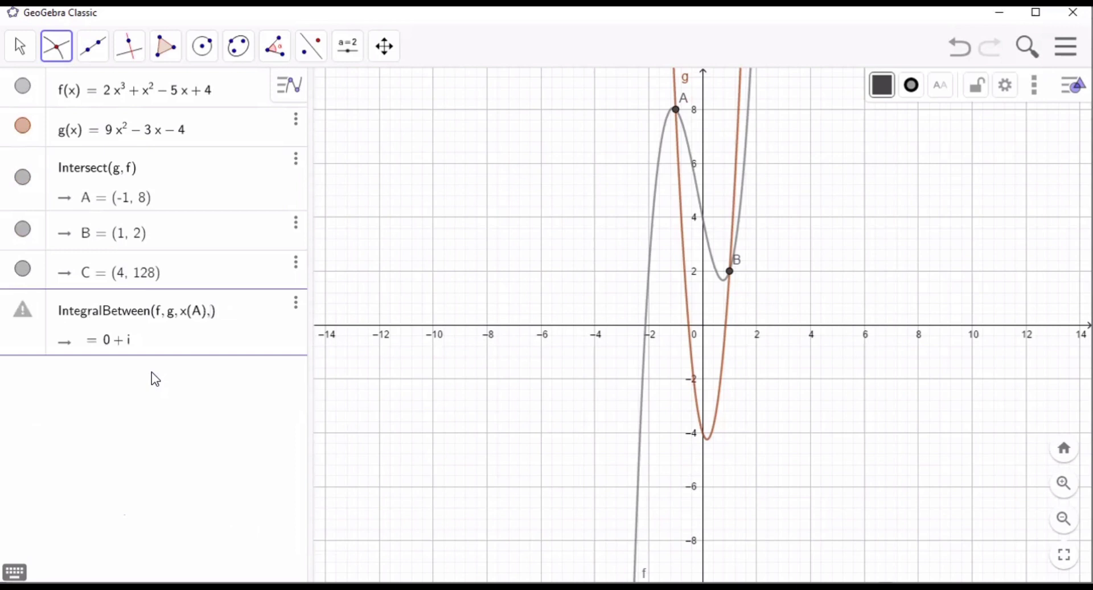
pyautogui.write('x(B')
pyautogui.press('BackSpace')
pyautogui.write('B')
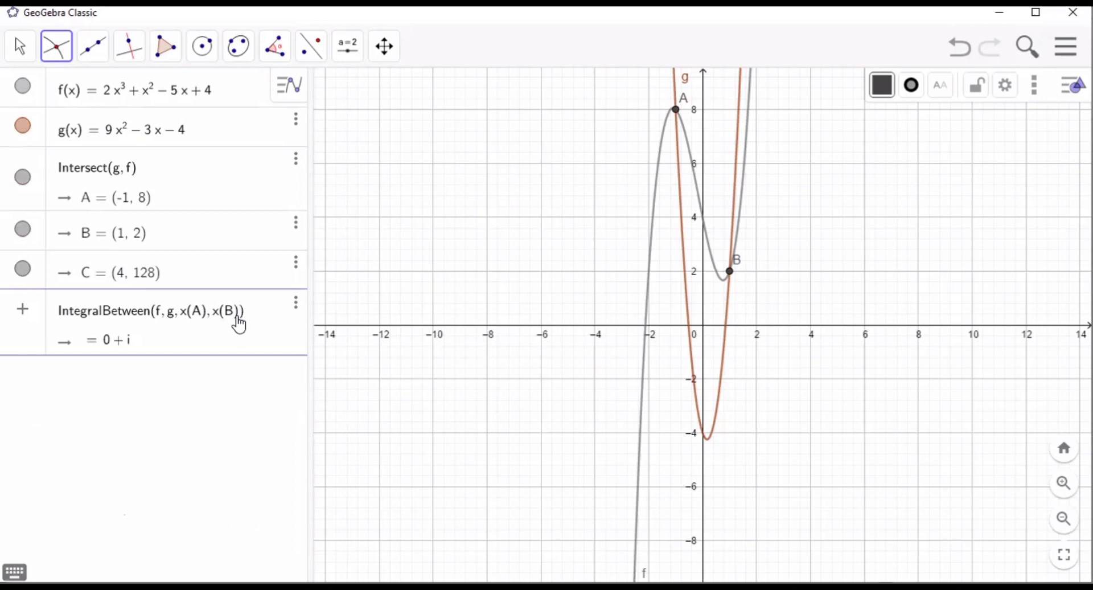
pyautogui.press('Return')
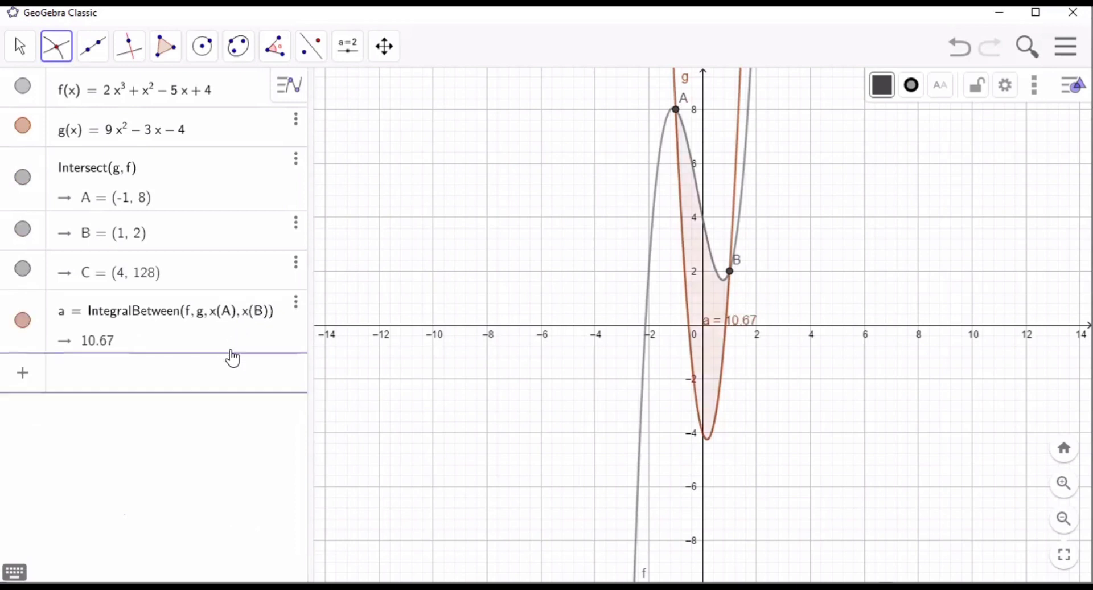
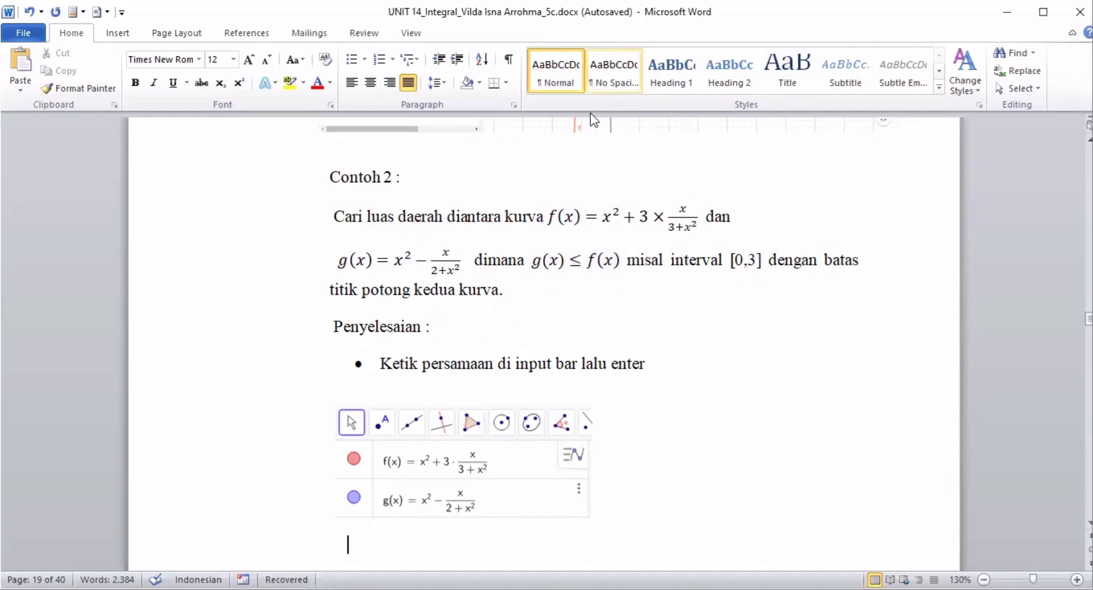
# - Switch to GeoGebra and start a new blank file, discarding the current construction without saving
pyautogui.hotkey('alt', 'Tab')
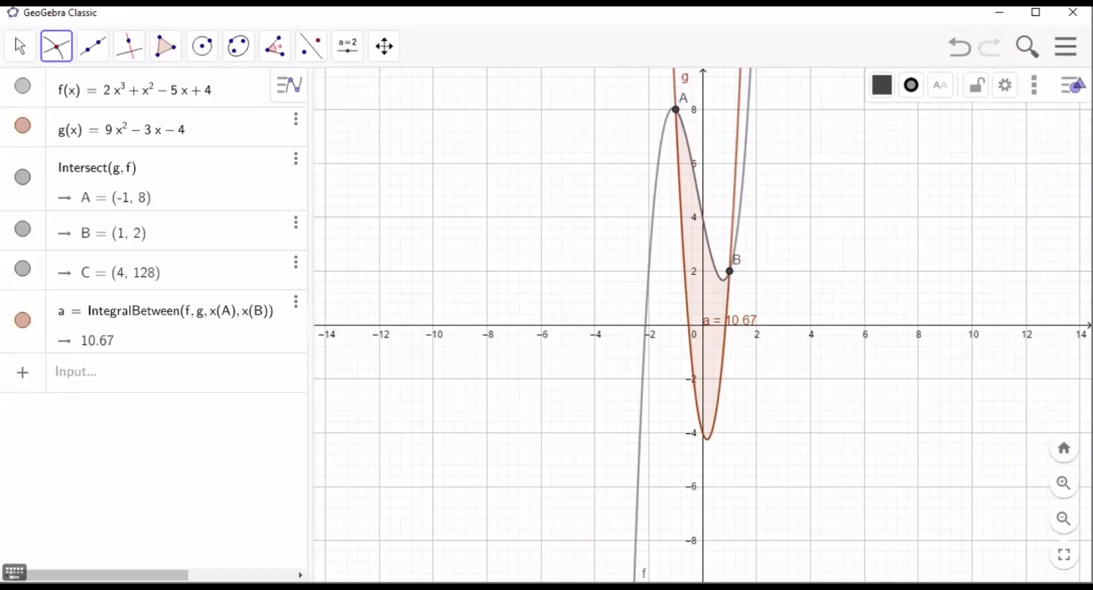
pyautogui.click(1066, 45)
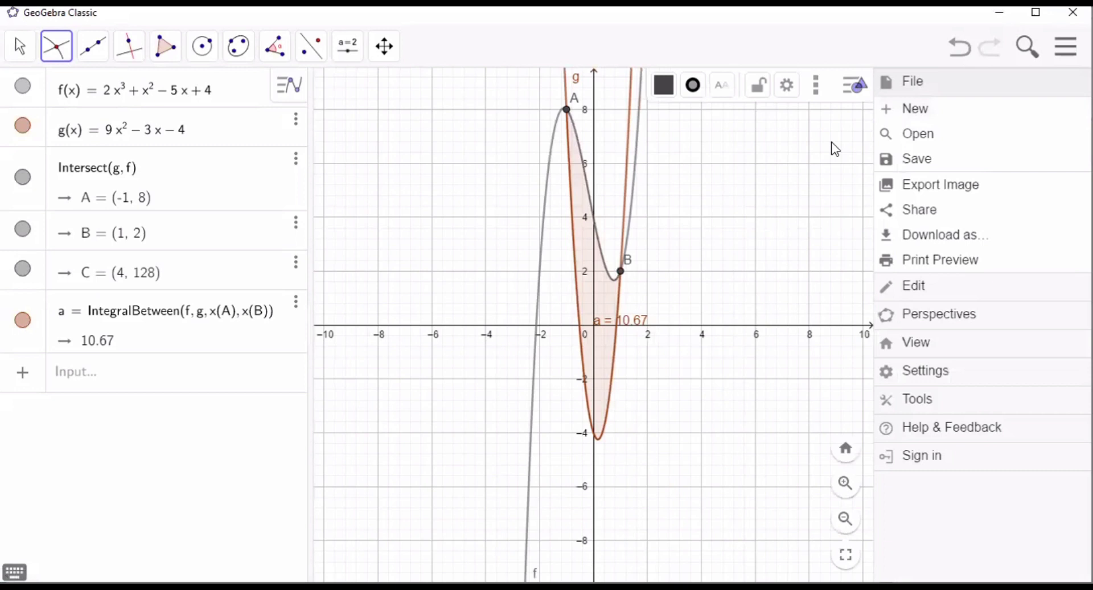
pyautogui.click(901, 109)
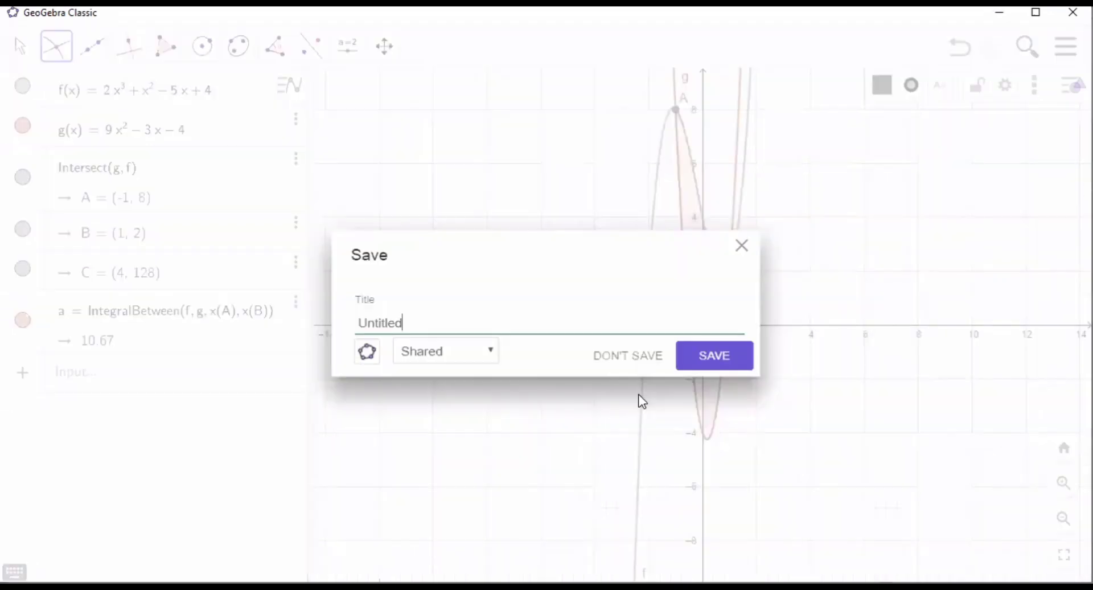
pyautogui.click(647, 358)
# - Begin the first function in the algebra input with f(x) = x^2 + 3
pyautogui.click(168, 99)
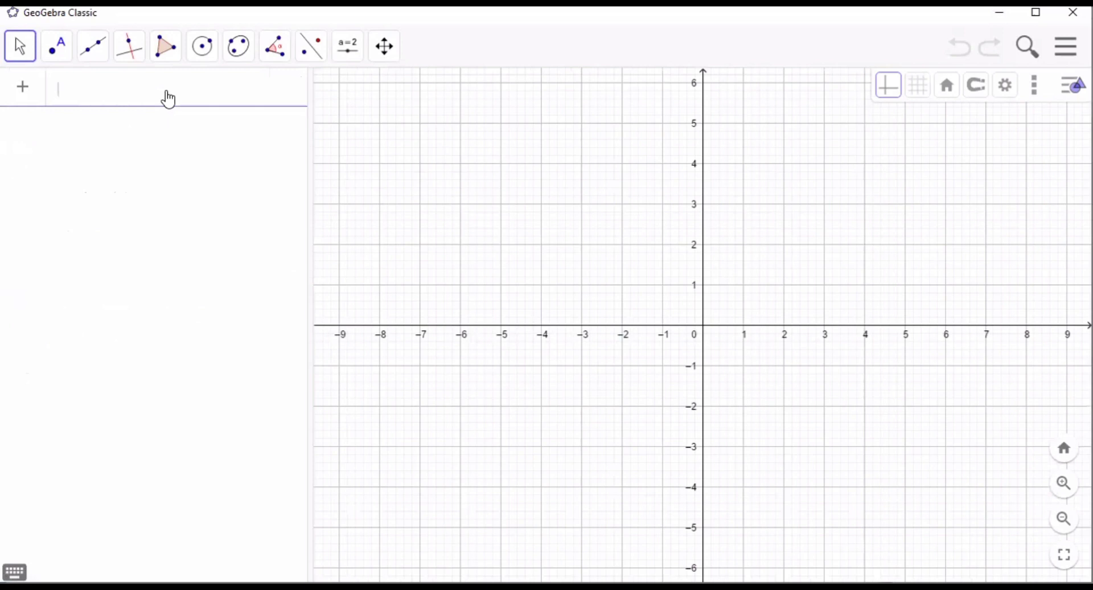
pyautogui.write('F(X')
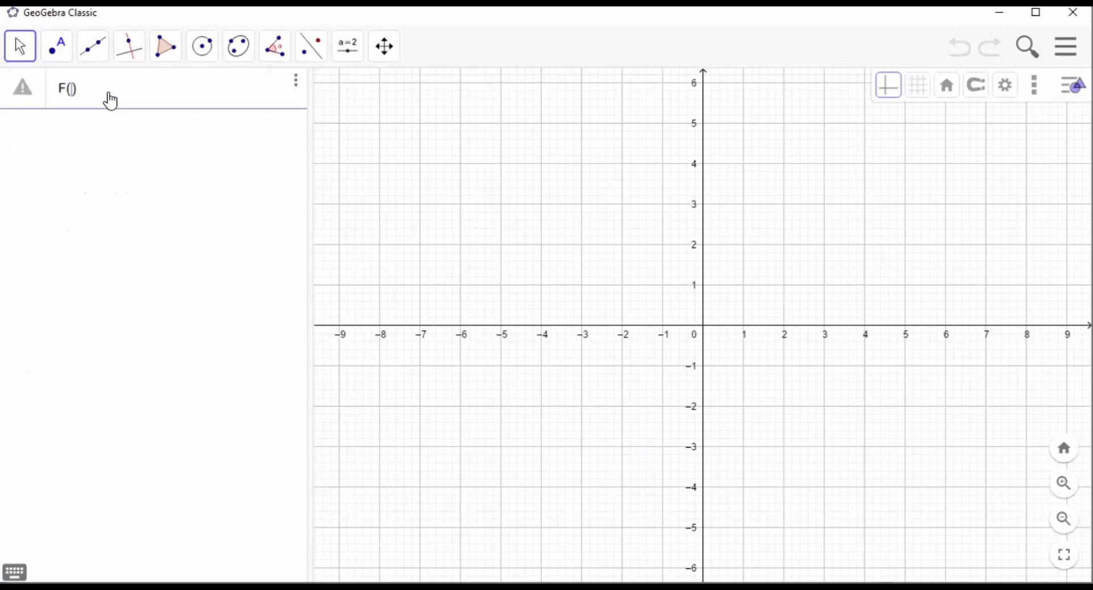
pyautogui.press('BackSpace')
pyautogui.press('BackSpace')
pyautogui.press('BackSpace')
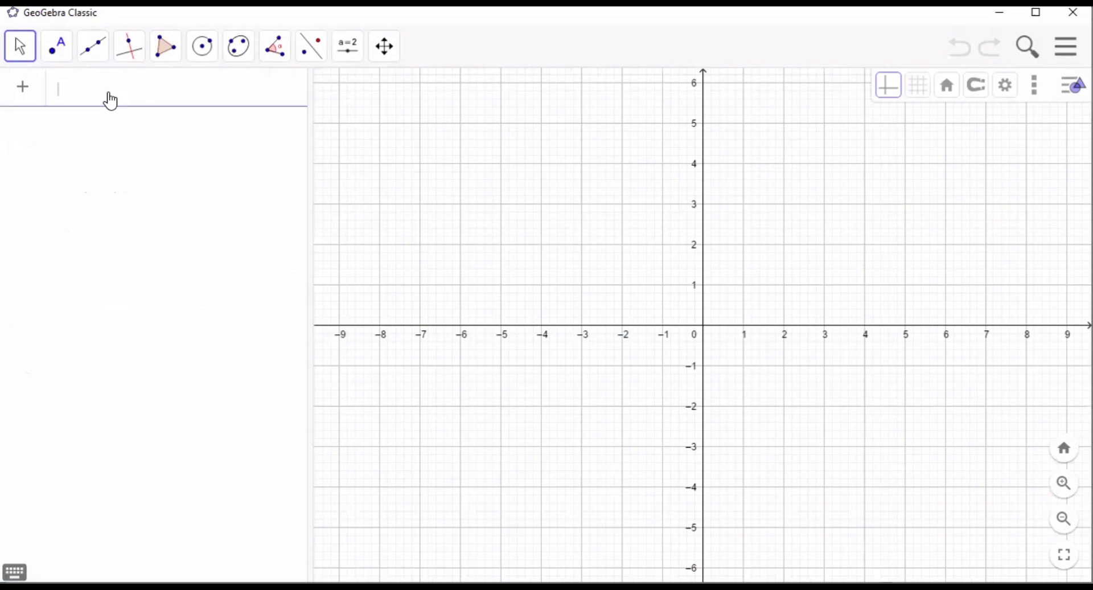
pyautogui.write('F')
pyautogui.press('BackSpace')
pyautogui.write('f(x) ')
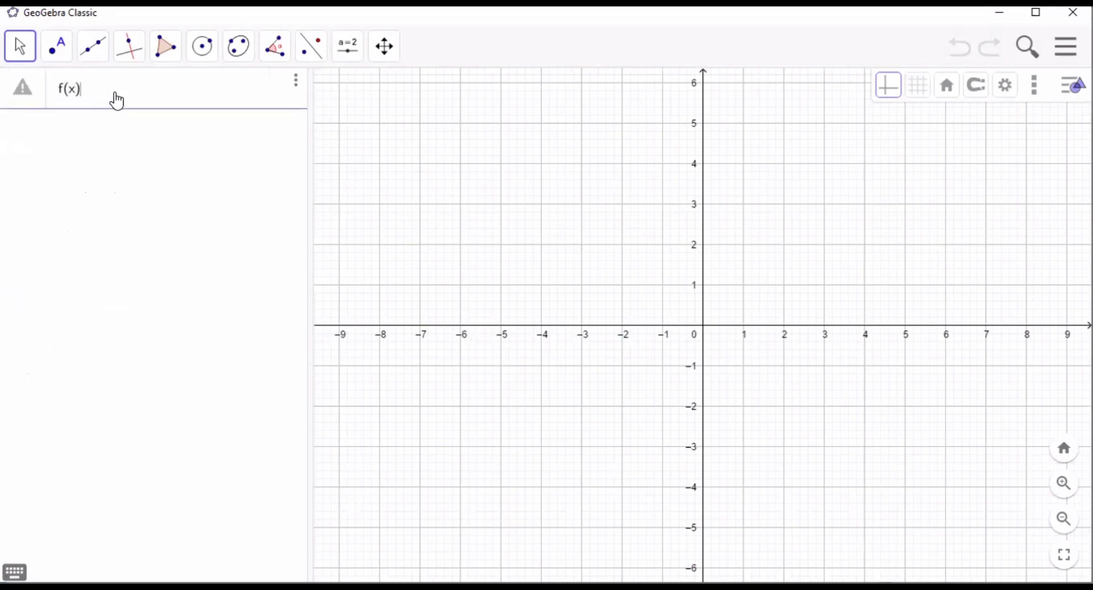
pyautogui.write('= x')
pyautogui.press('Return')
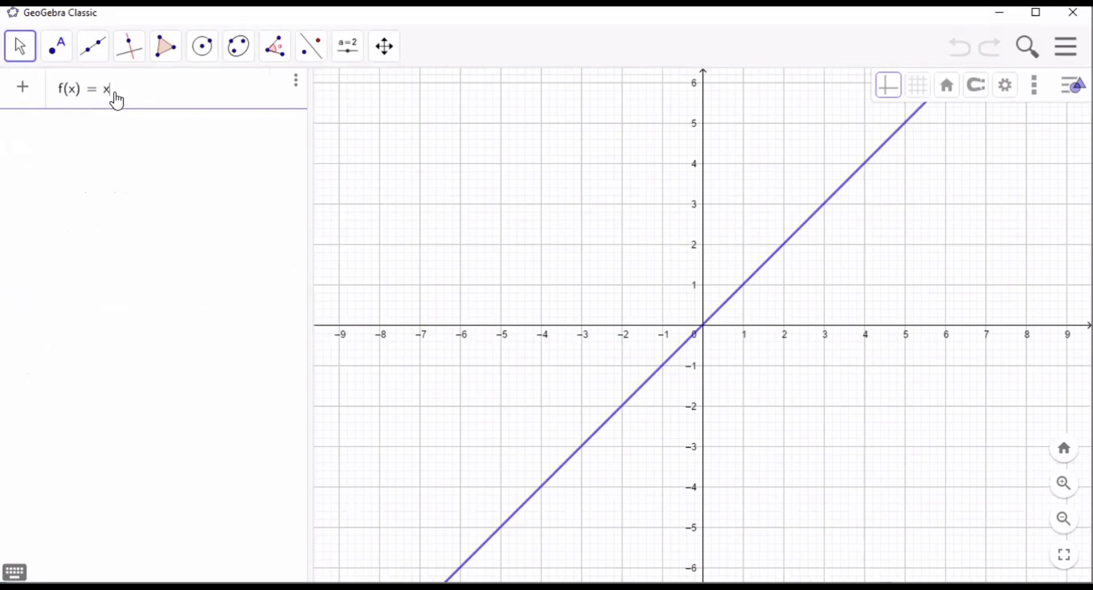
pyautogui.write('^2')
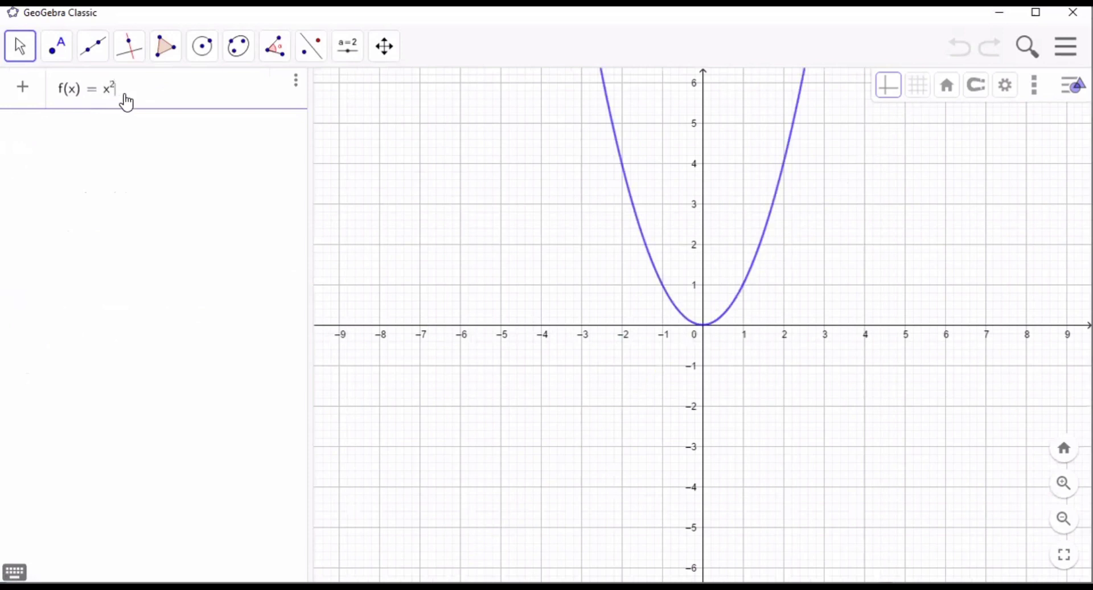
pyautogui.write('+3')
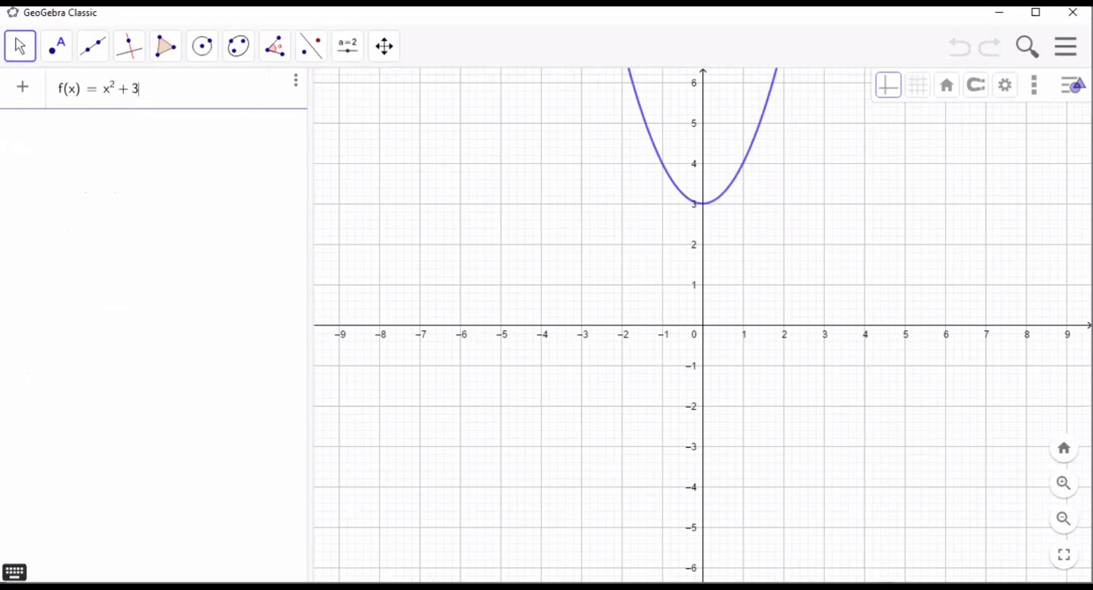
# - Multiply the 3 in f(x) by the fraction x/(3 + x^2) and plot the function
pyautogui.click(15, 571)
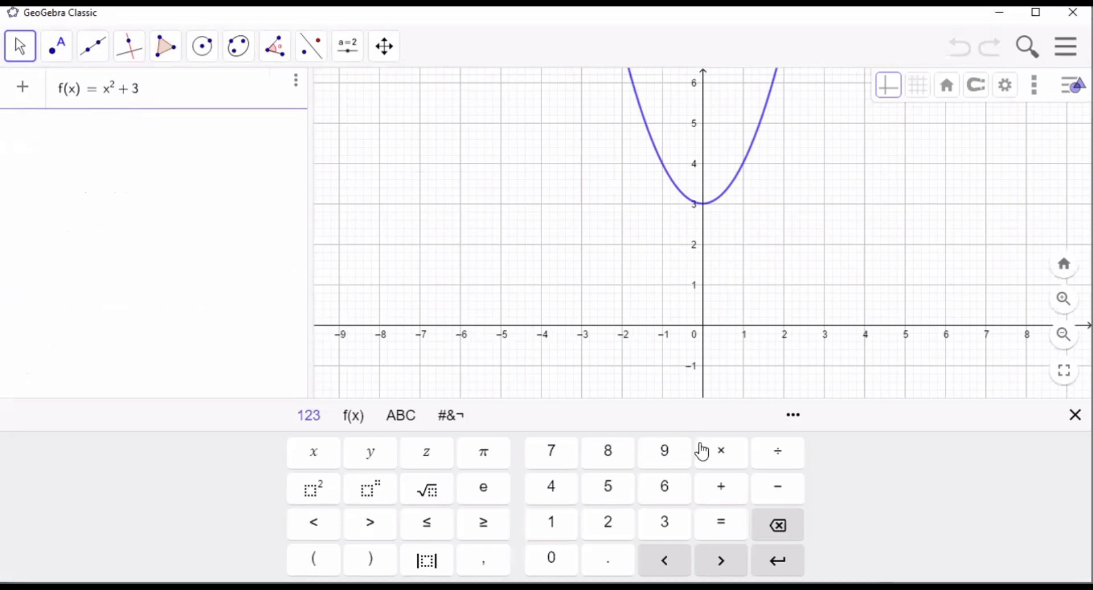
pyautogui.click(720, 451)
pyautogui.write('x')
pyautogui.write('/(')
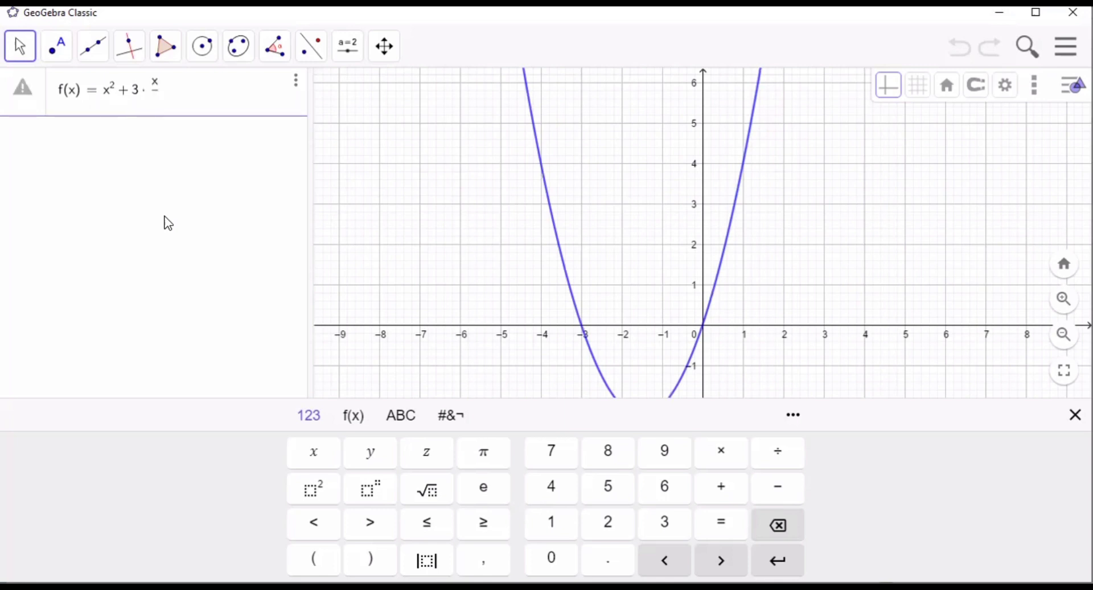
pyautogui.write('3 + ')
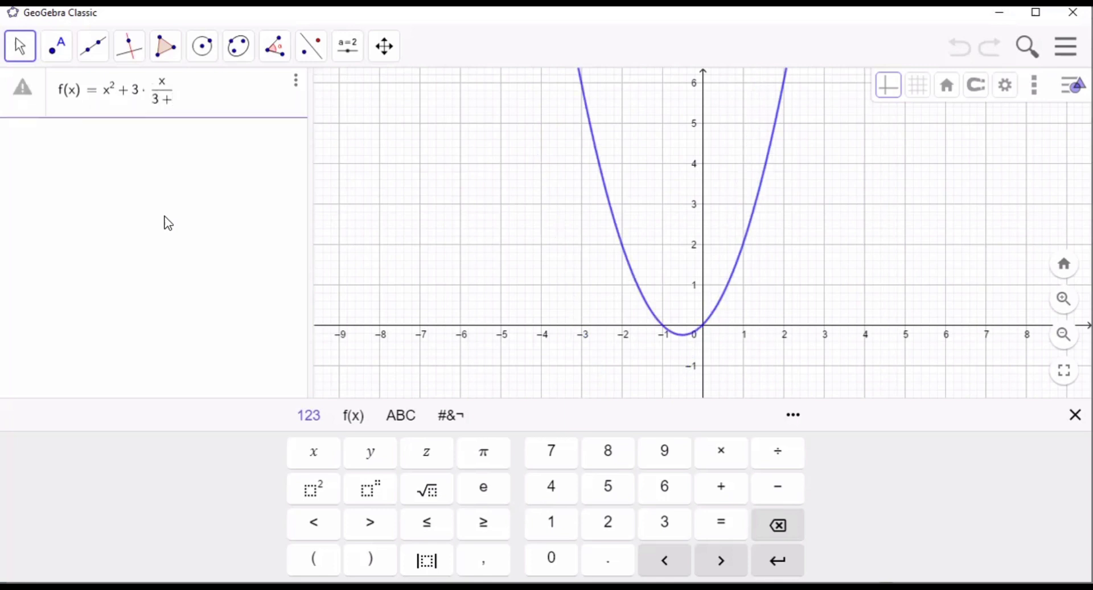
pyautogui.write('x')
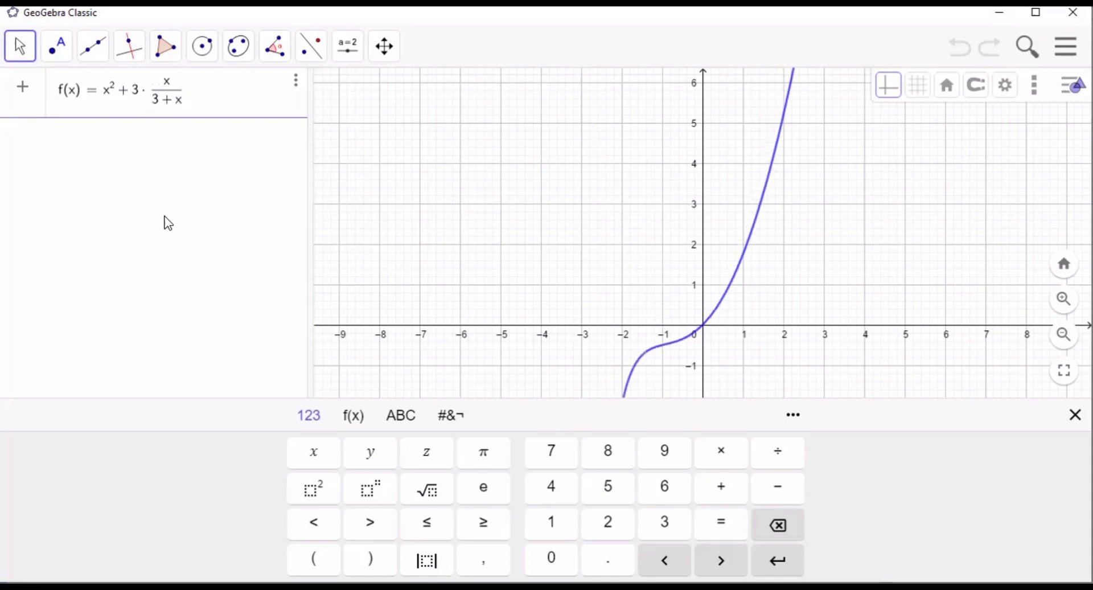
pyautogui.write('^2')
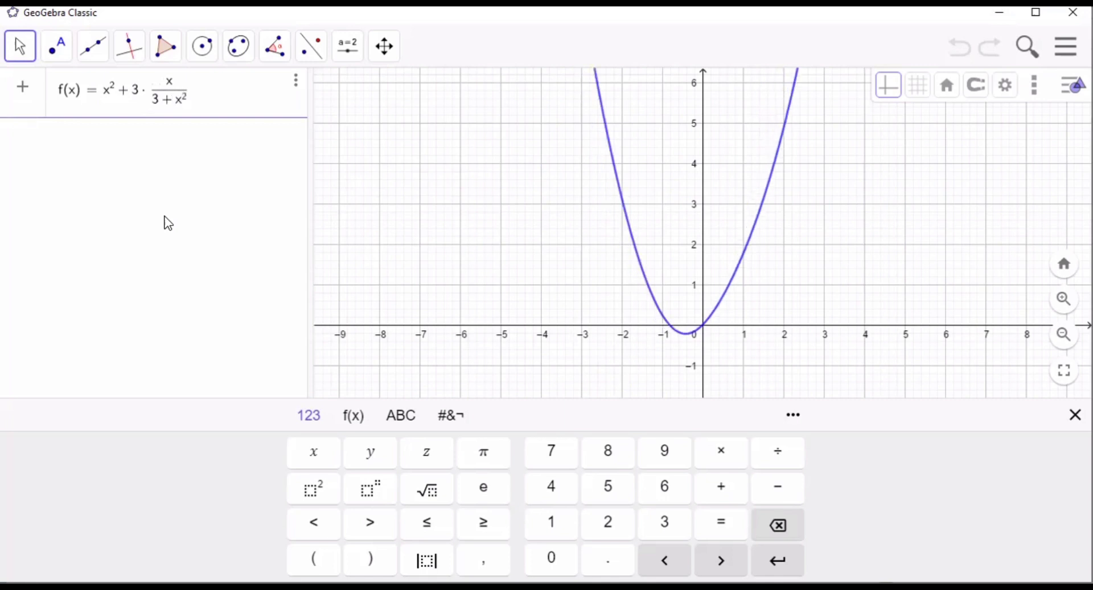
pyautogui.click(240, 179)
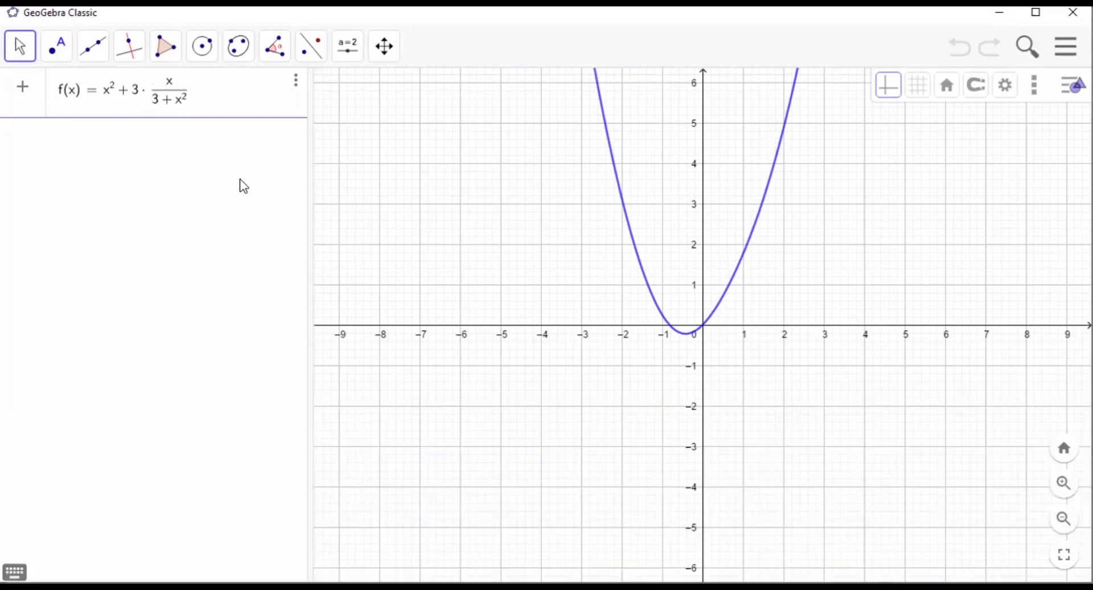
pyautogui.click(162, 143)
# - Begin the second function on a new algebra row with g(x) = x^2
pyautogui.click(147, 151)
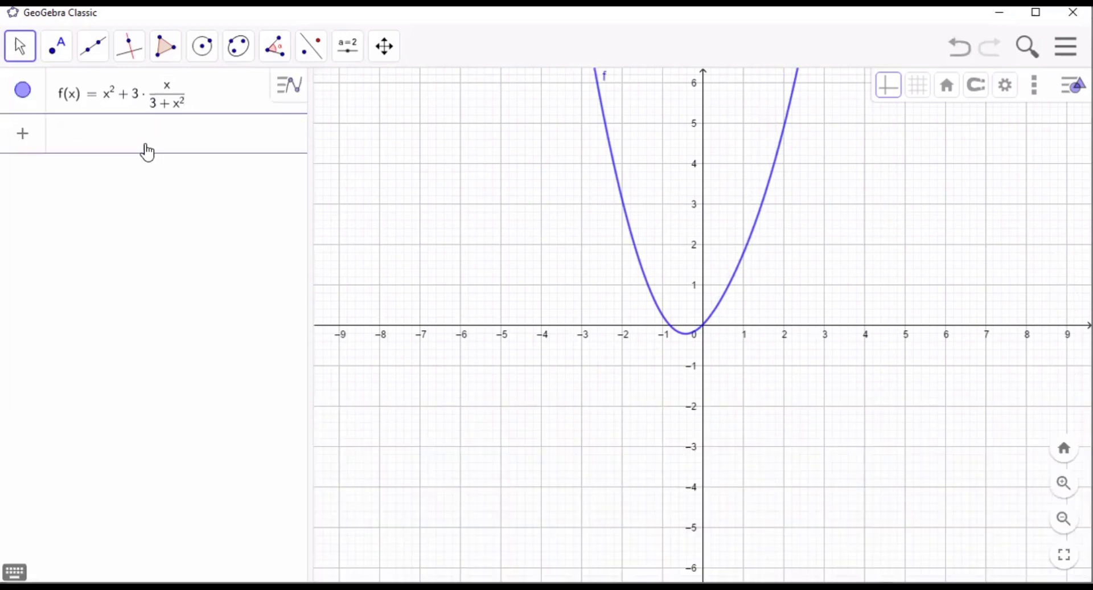
pyautogui.write('g(x')
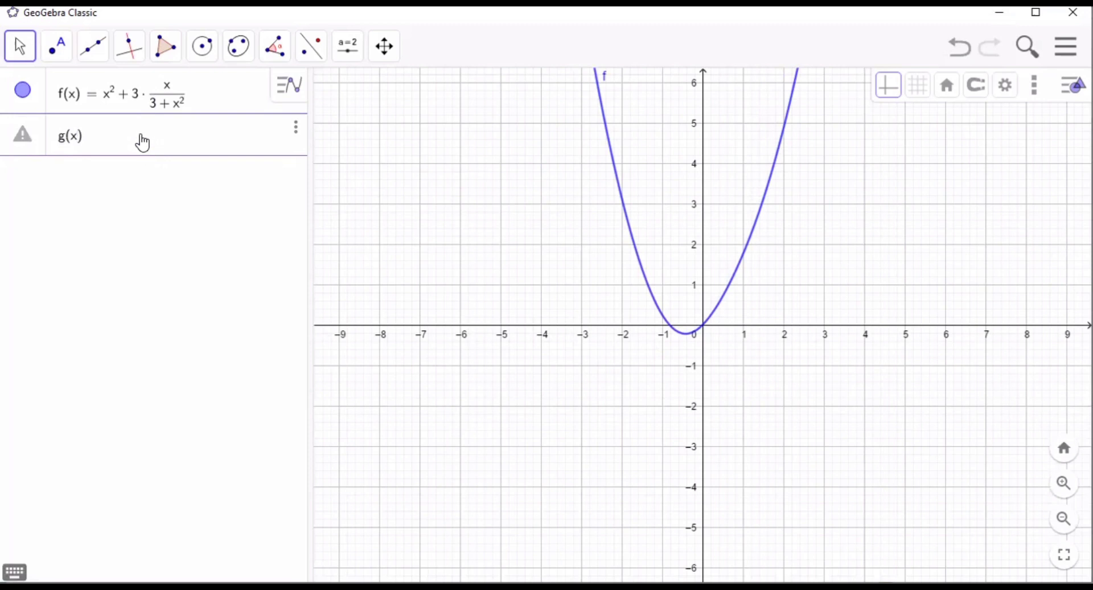
pyautogui.write(')=x^3')
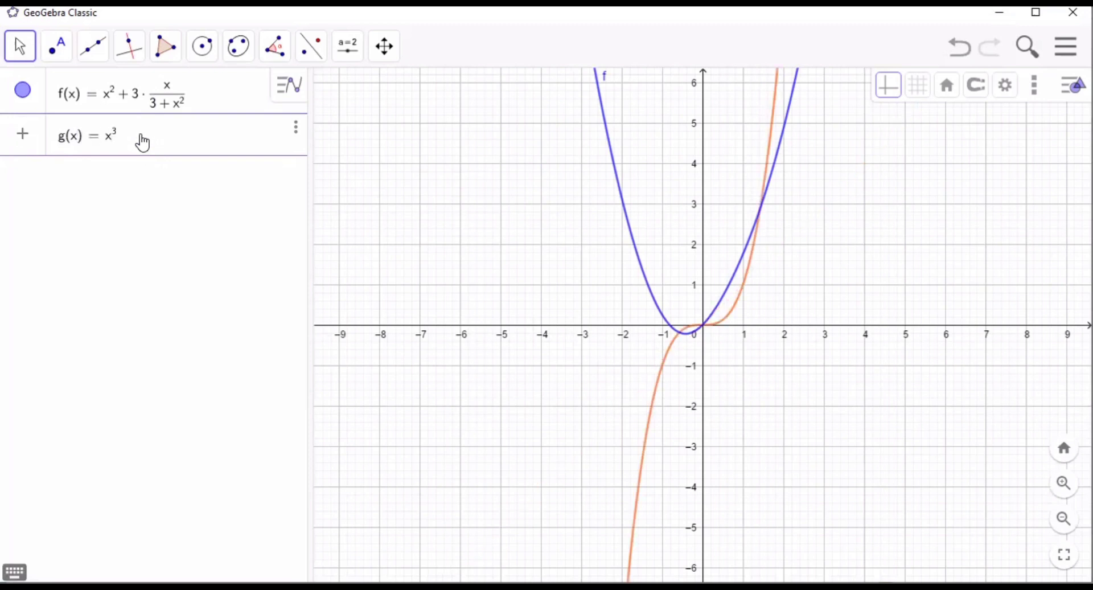
pyautogui.press('BackSpace')
pyautogui.write('2')
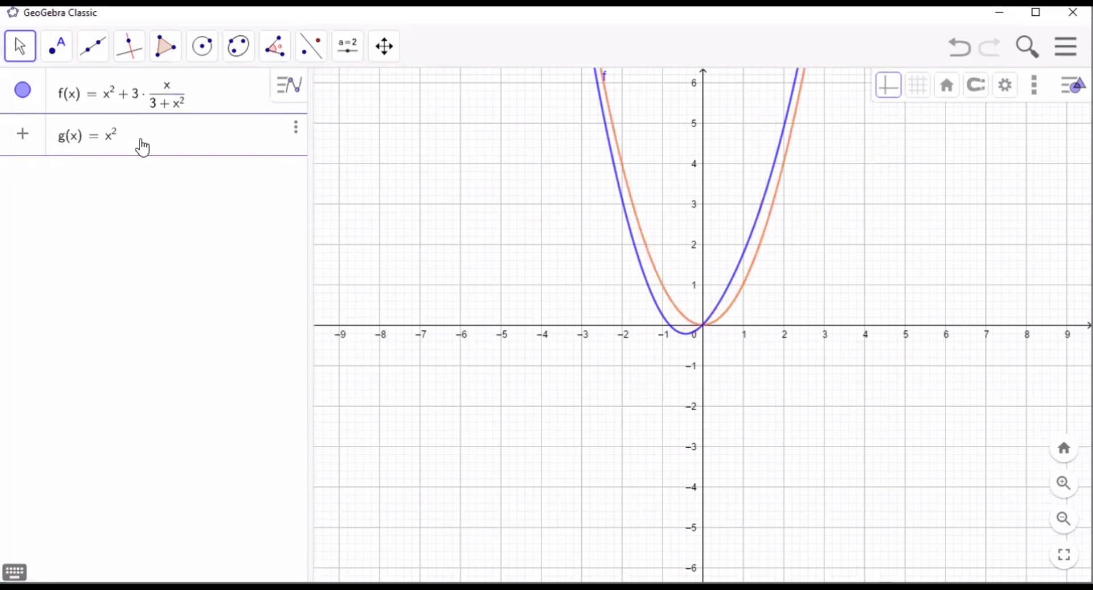
# - Subtract the fraction x/(2 + x^2) in g(x) and plot the function
pyautogui.press('Right')
pyautogui.write('-')
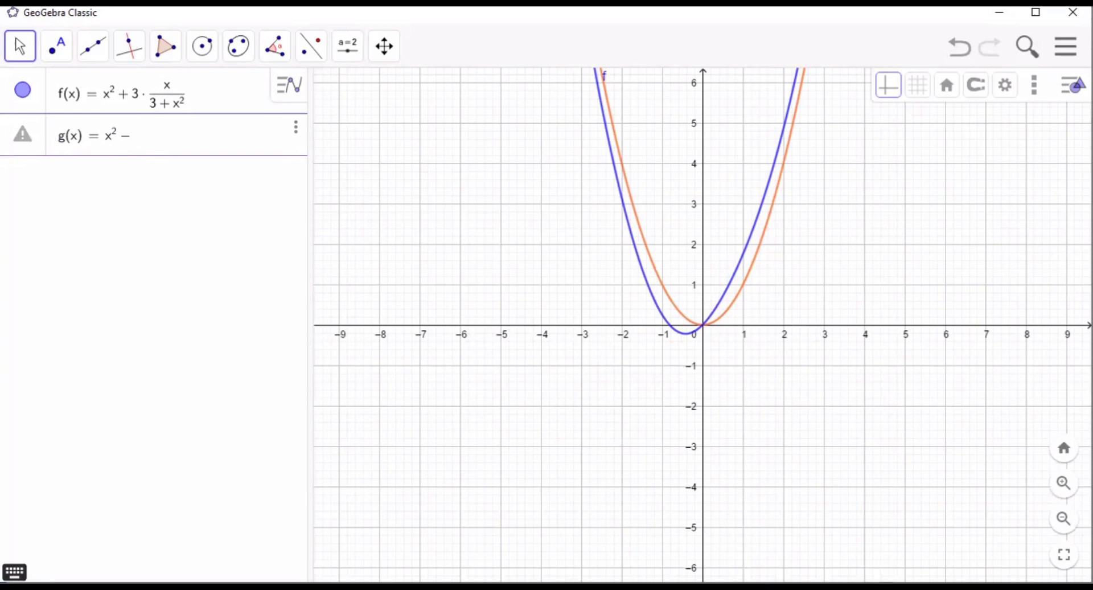
pyautogui.click(15, 571)
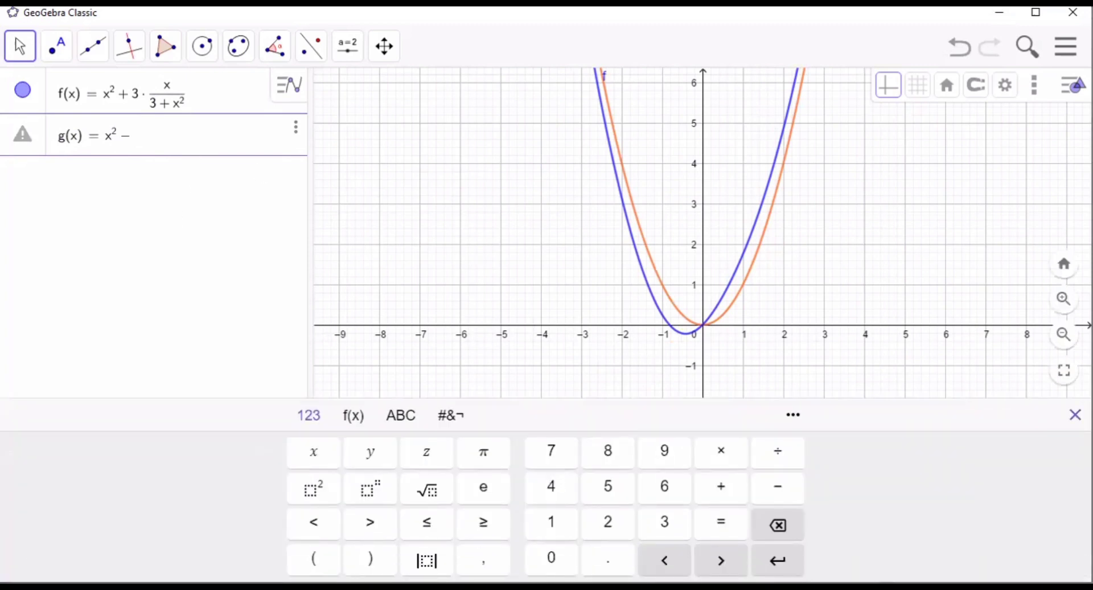
pyautogui.click(1075, 415)
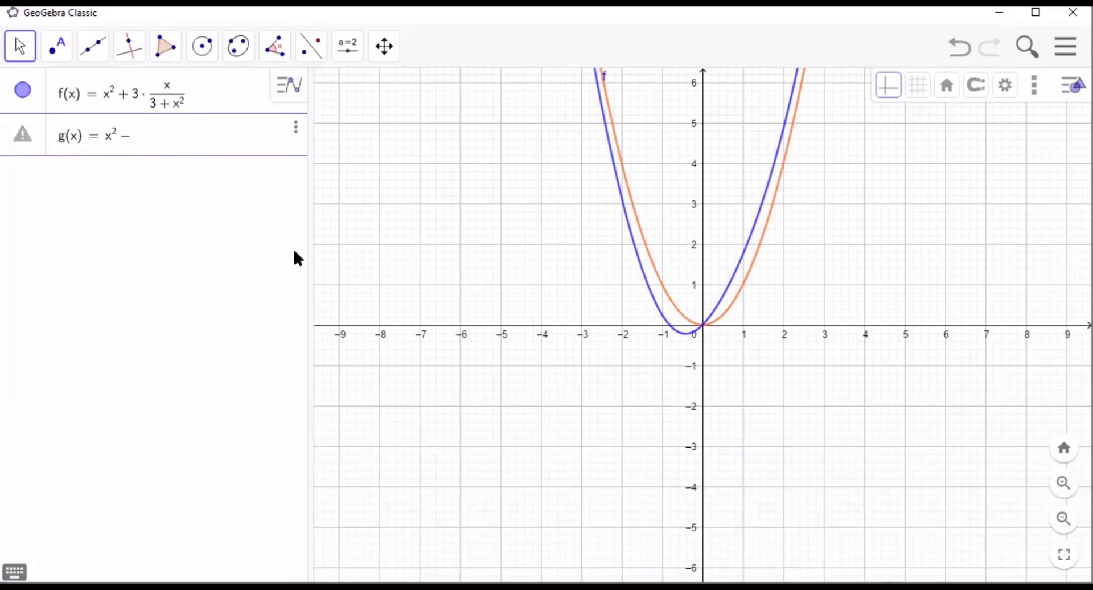
pyautogui.write('x/')
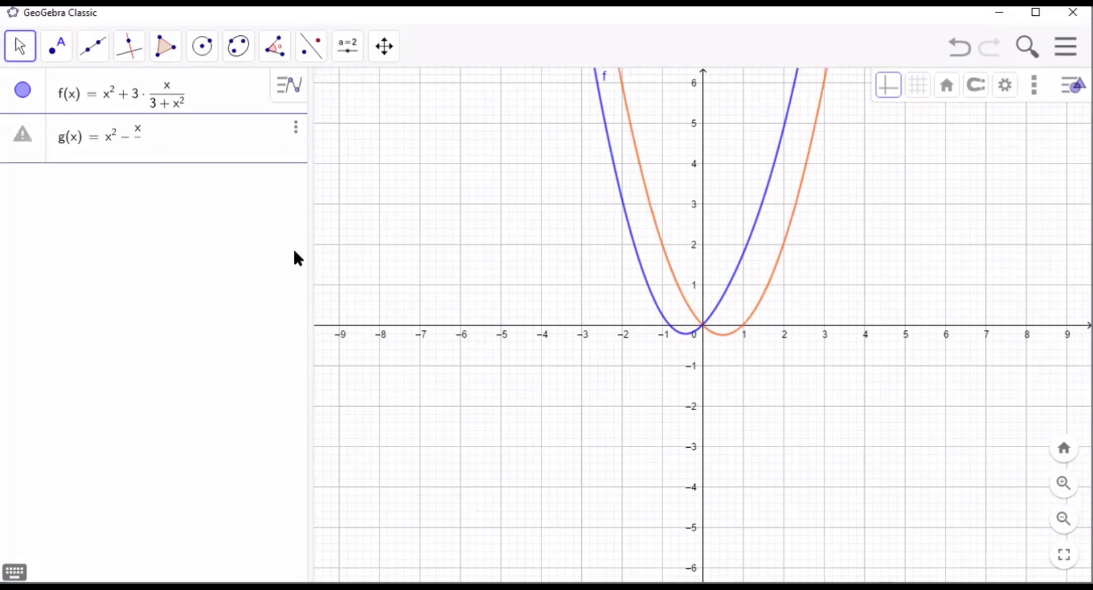
pyautogui.write('(2 ')
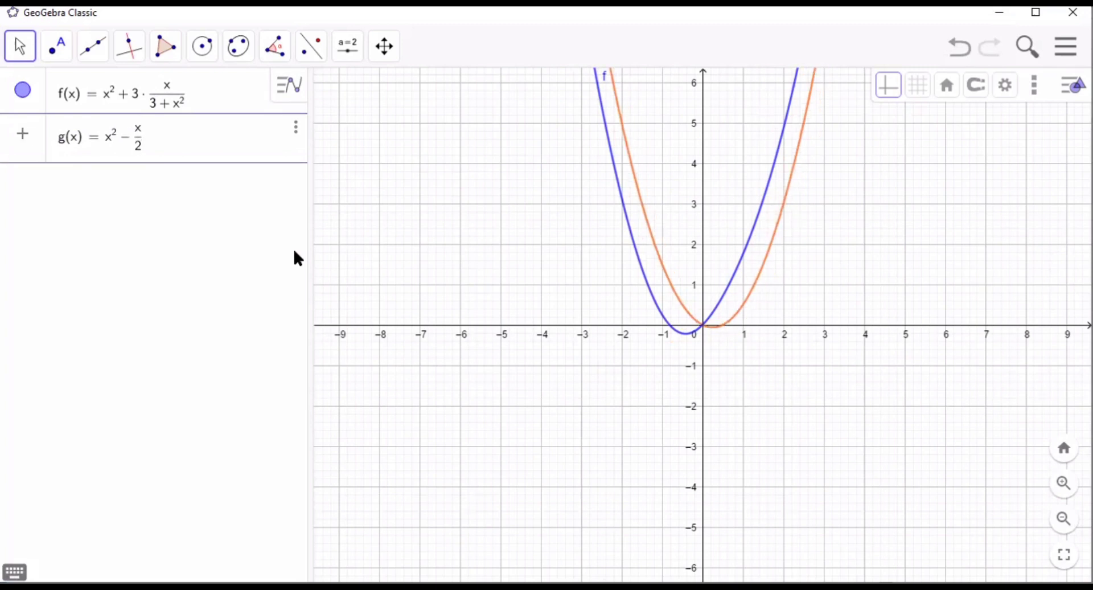
pyautogui.write('+ x')
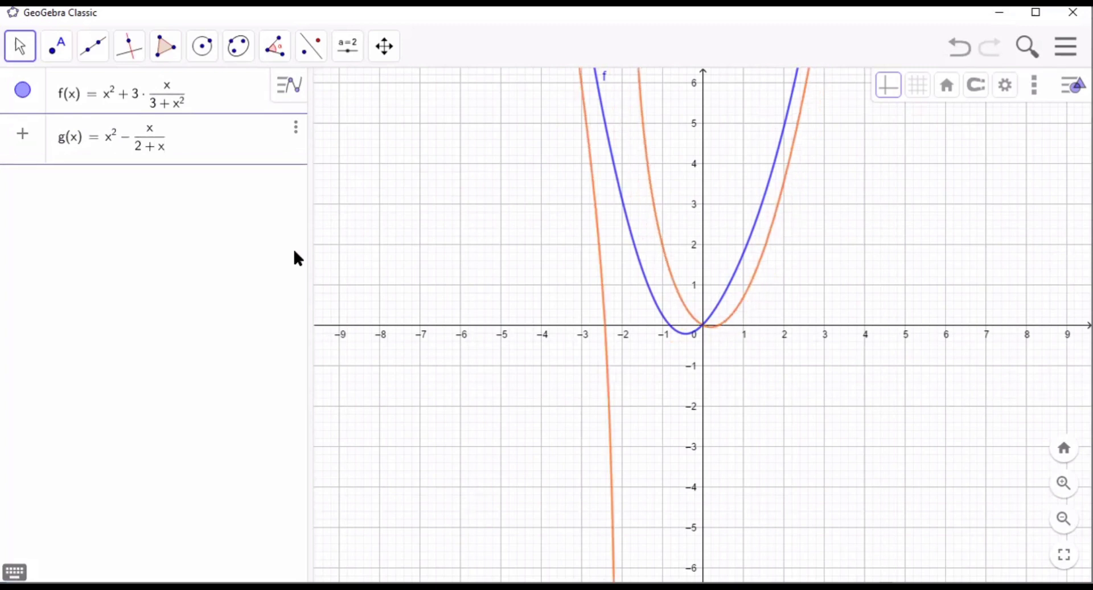
pyautogui.write('^2')
pyautogui.press('Return')
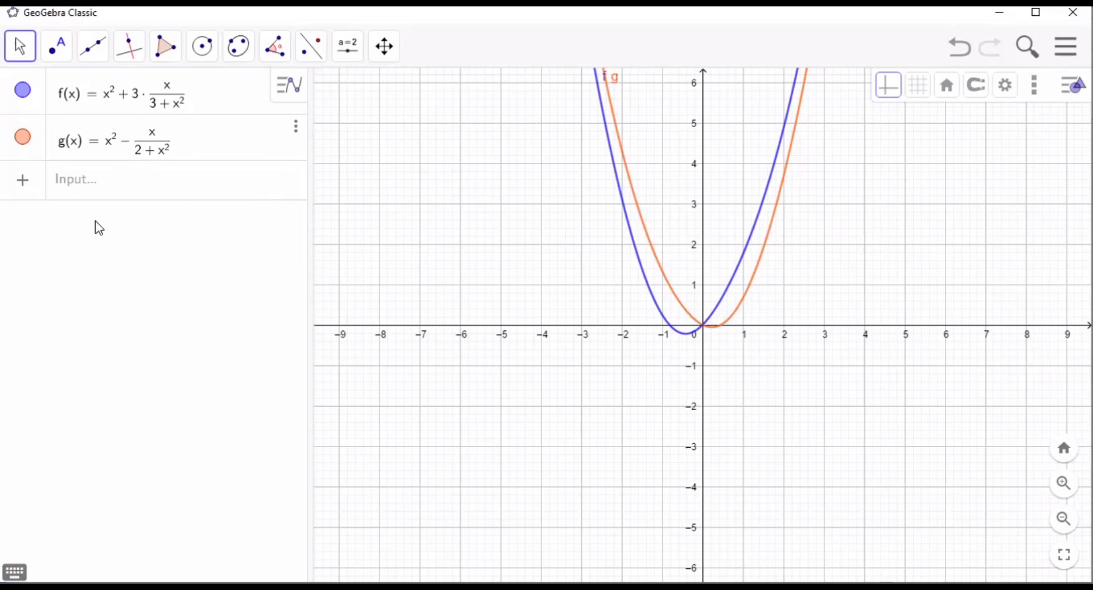
# - Insert an IntegralBetween command in its two-function, start and end x-value form on a new algebra row
pyautogui.click(93, 185)
pyautogui.write('i')
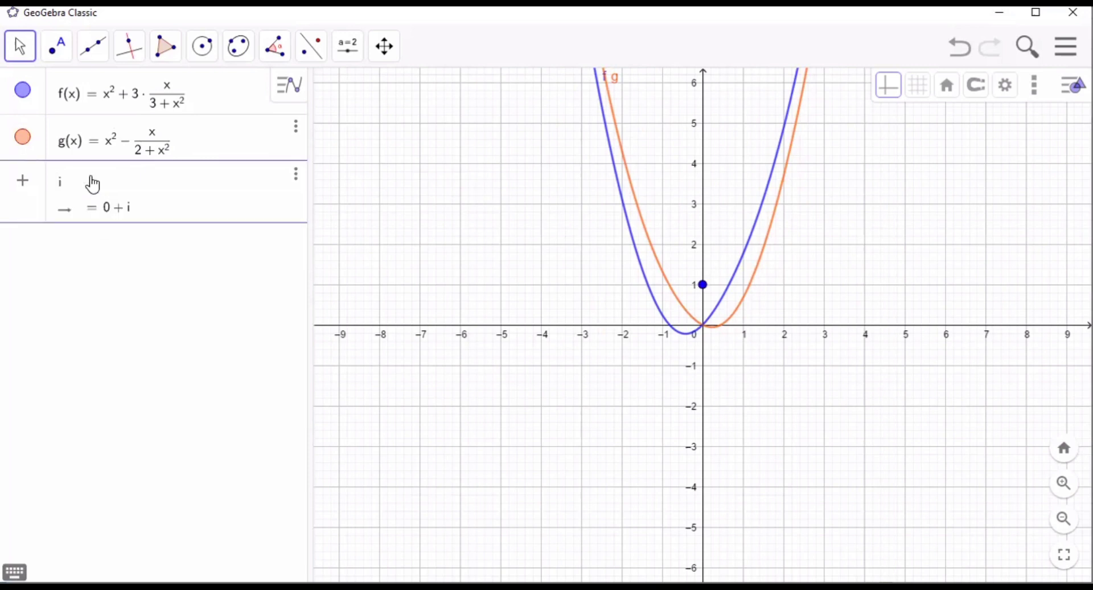
pyautogui.write('ntegralbet')
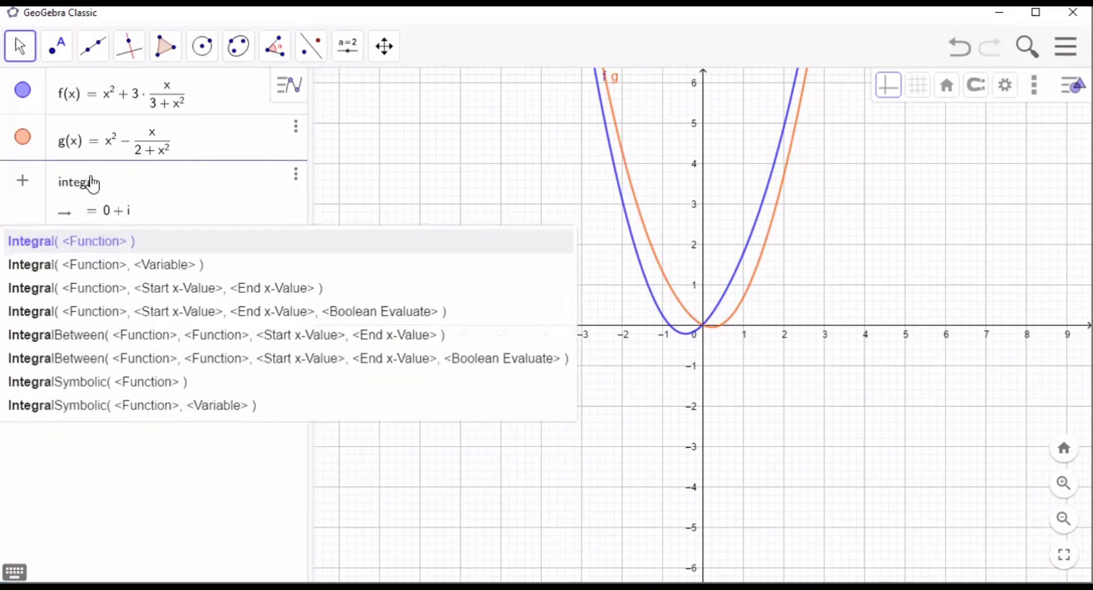
pyautogui.write('wee')
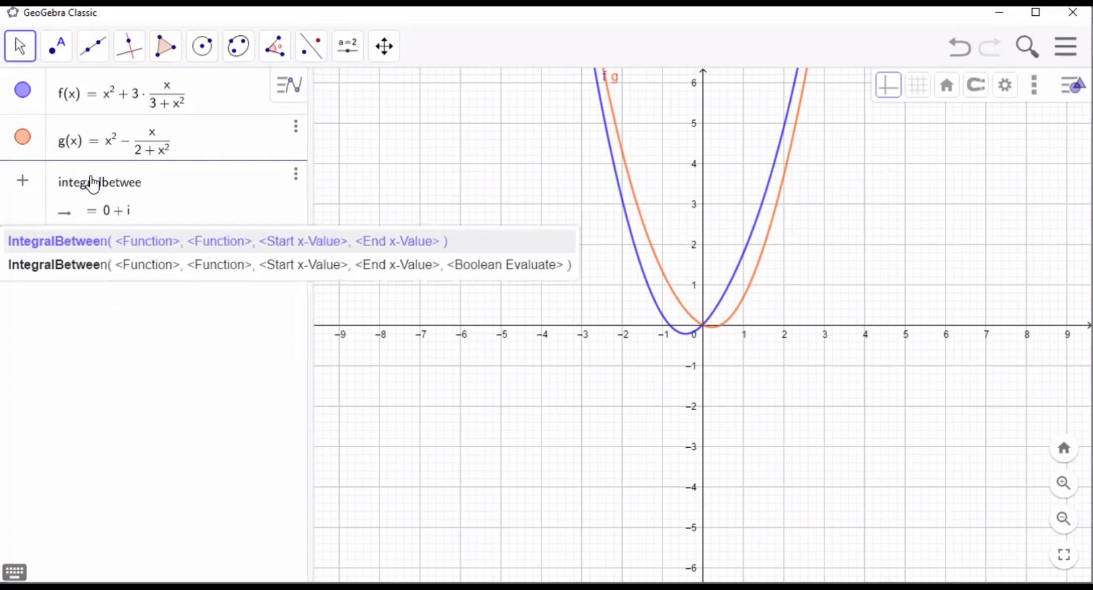
pyautogui.write('n')
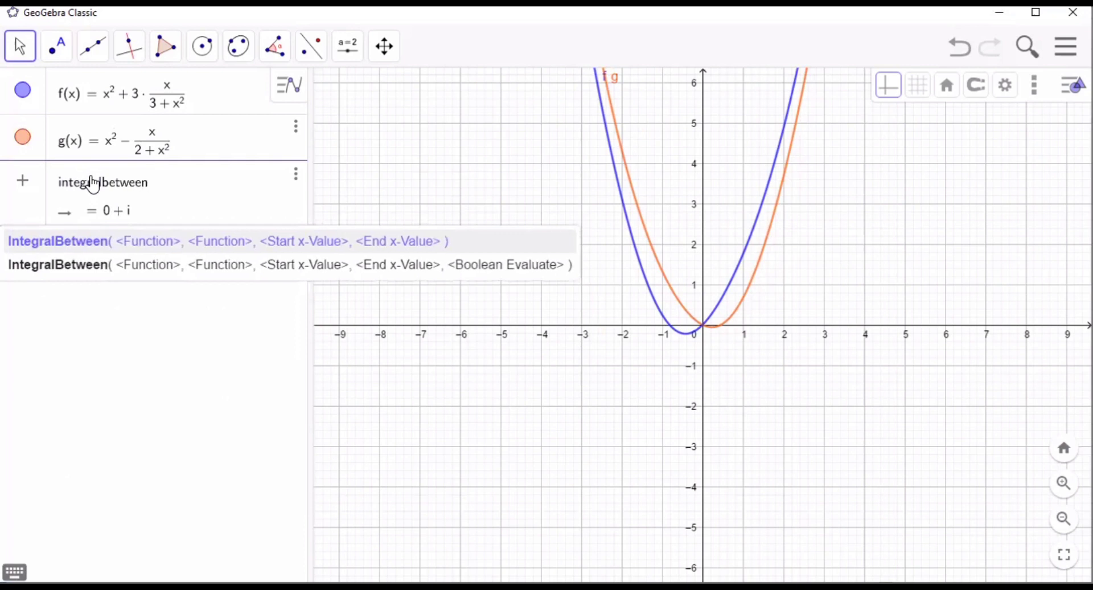
pyautogui.click(141, 244)
# - Fill the IntegralBetween command with f, g and the limits 0 and 3, and evaluate the area
pyautogui.write('f, g, ')
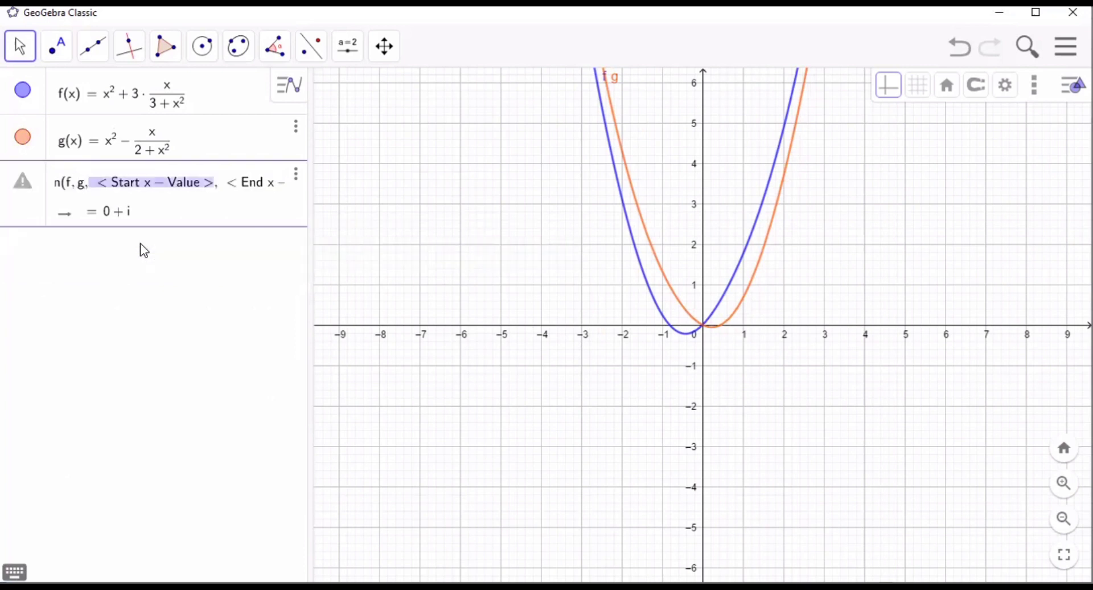
pyautogui.write('0, ')
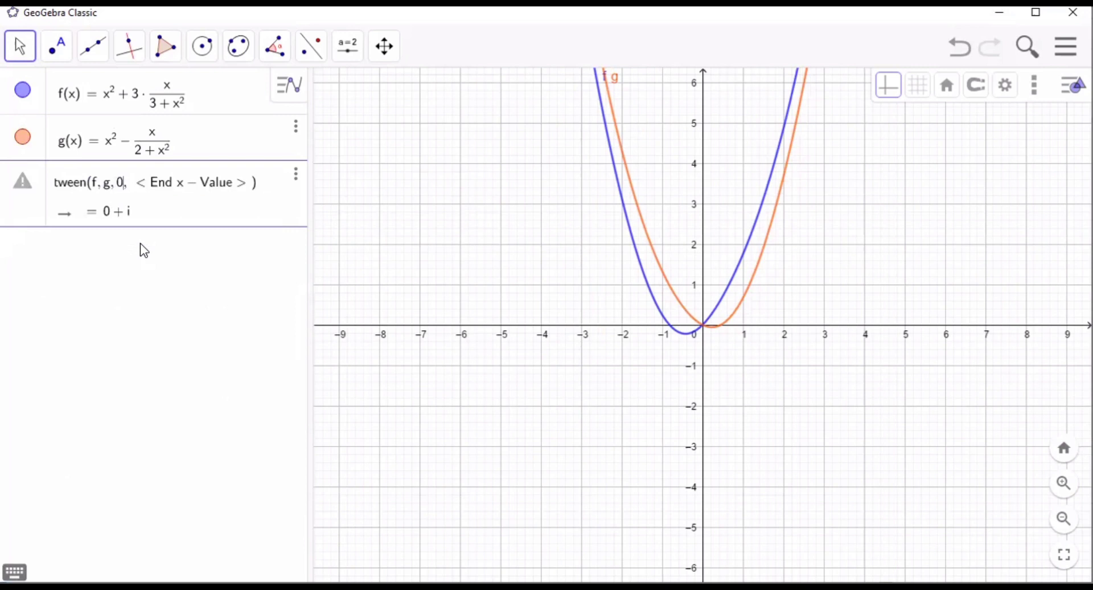
pyautogui.write('3')
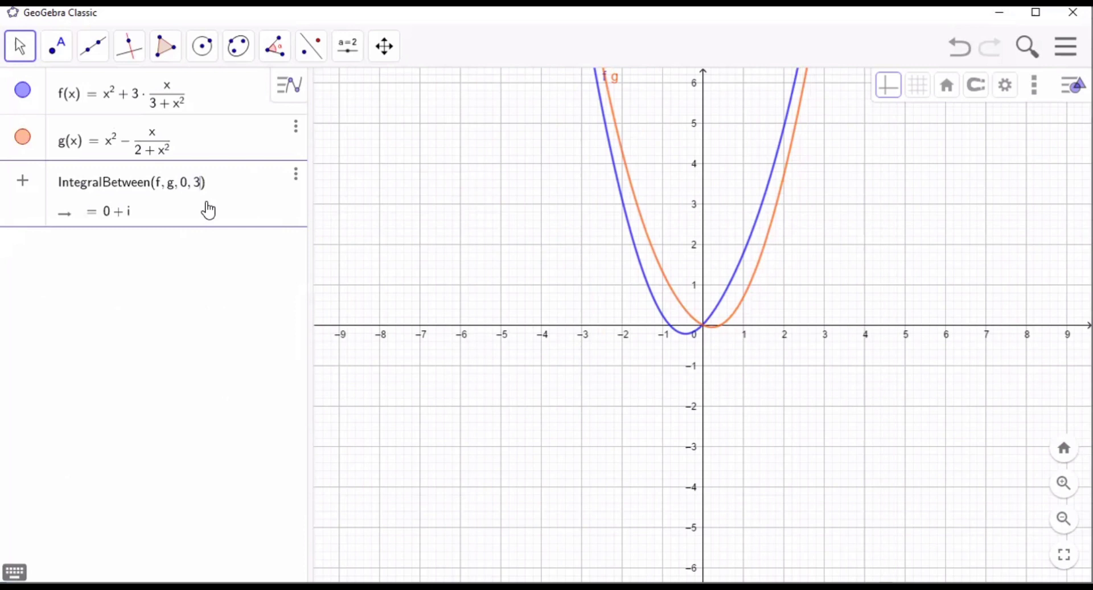
pyautogui.press('Return')
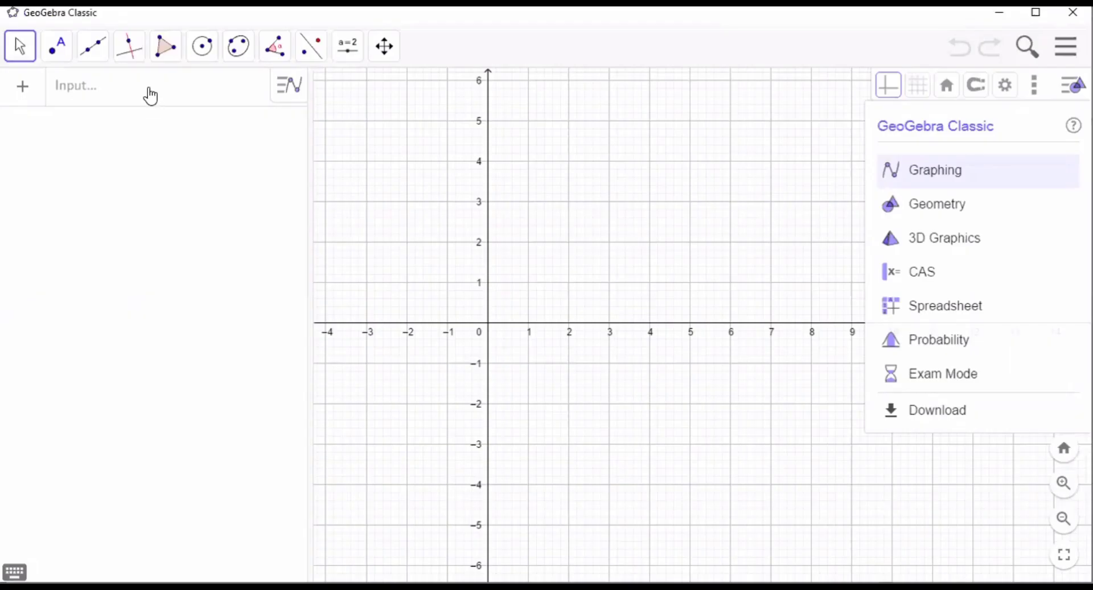
# - Plot the function f(x) = 2x - x^2 on the first algebra row
pyautogui.click(151, 97)
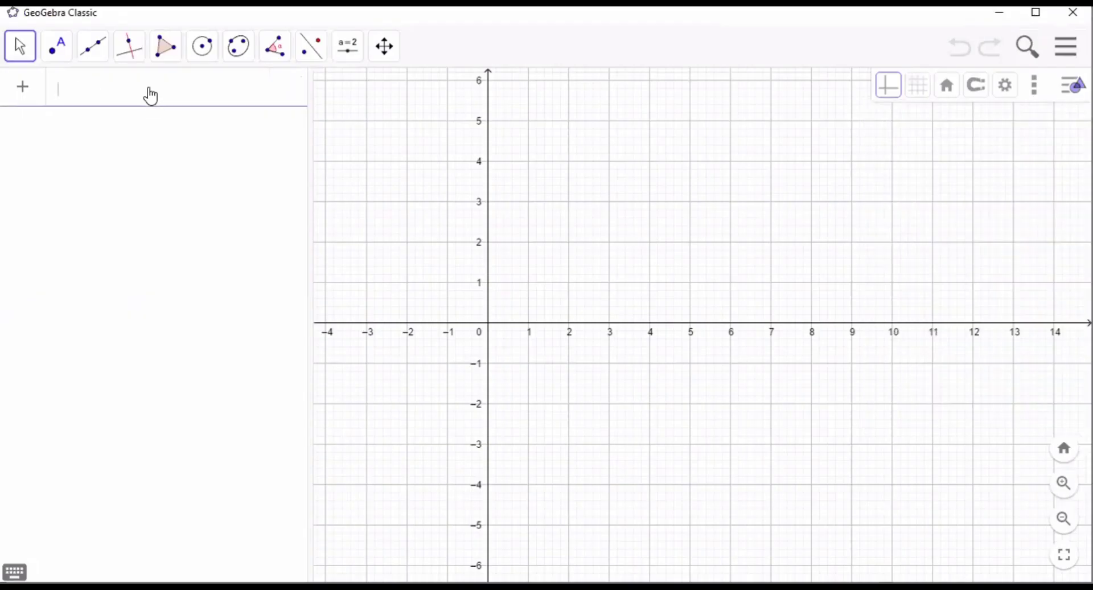
pyautogui.write('f(x)')
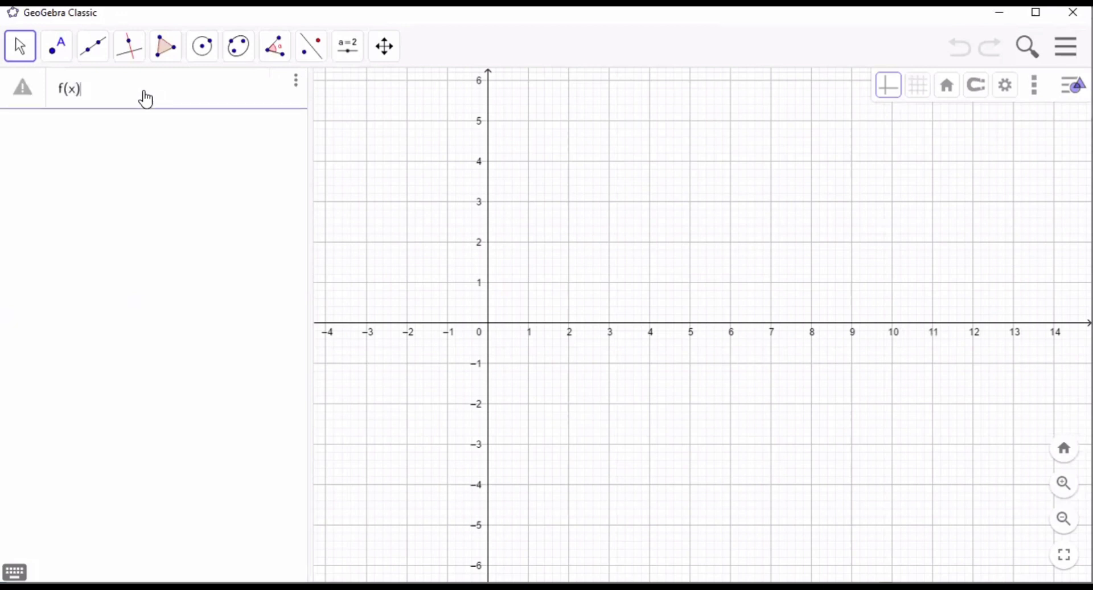
pyautogui.write('=2')
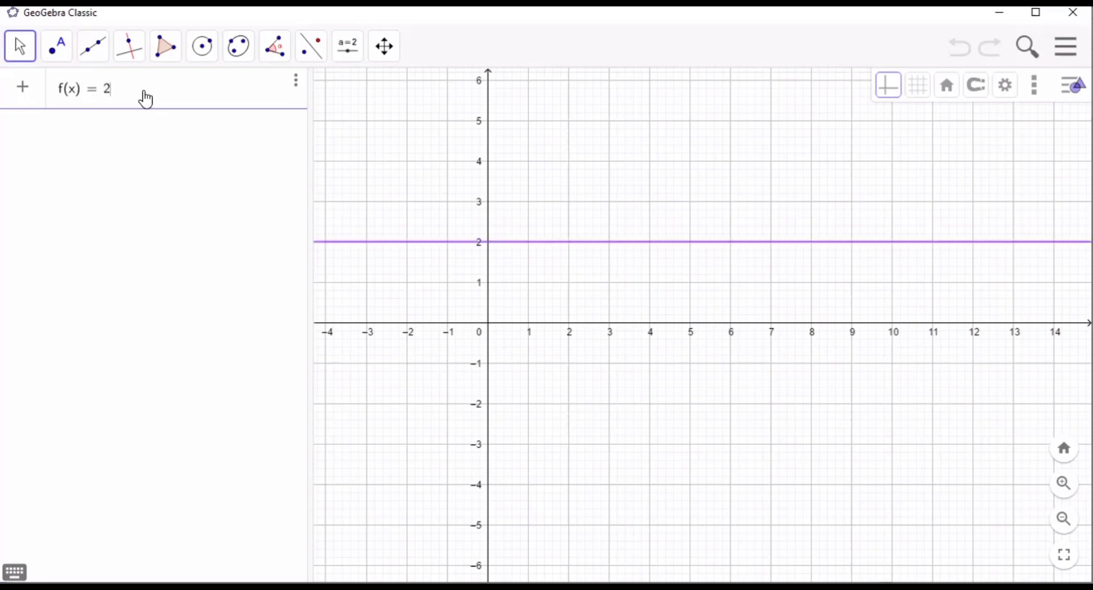
pyautogui.write('x-x')
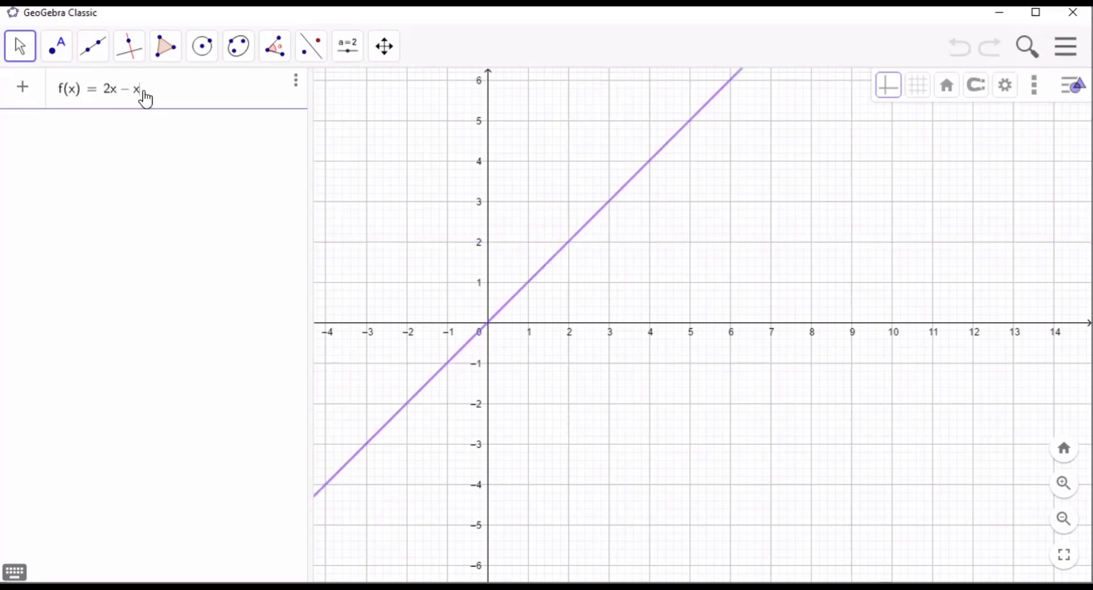
pyautogui.write('^2')
pyautogui.press('Return')
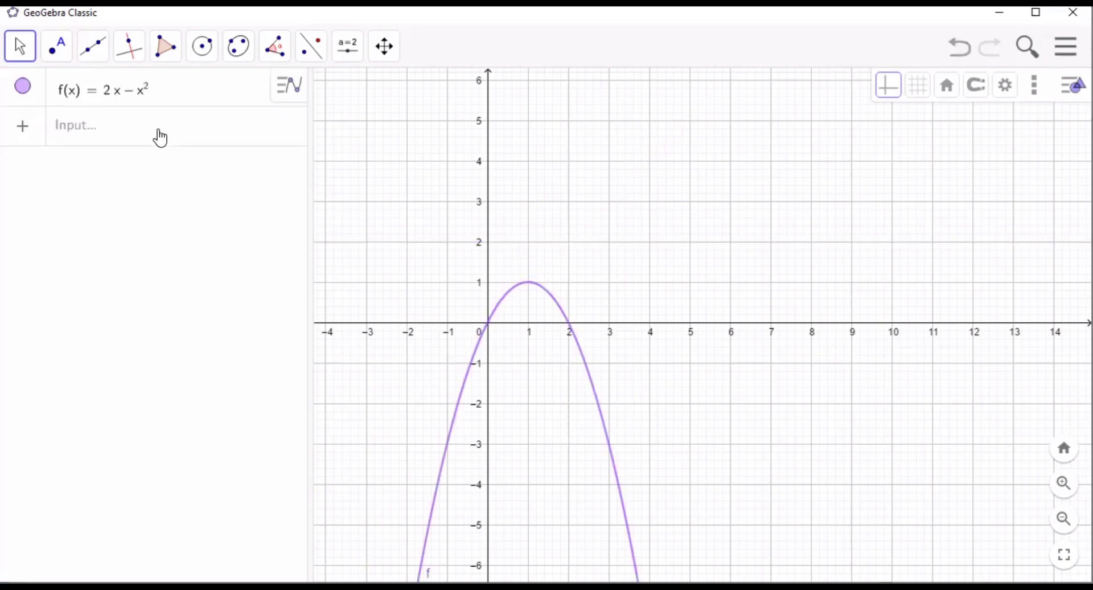
# - Compute the definite integral of f from 0 to 2 on a new algebra row with the Integral command
pyautogui.click(159, 135)
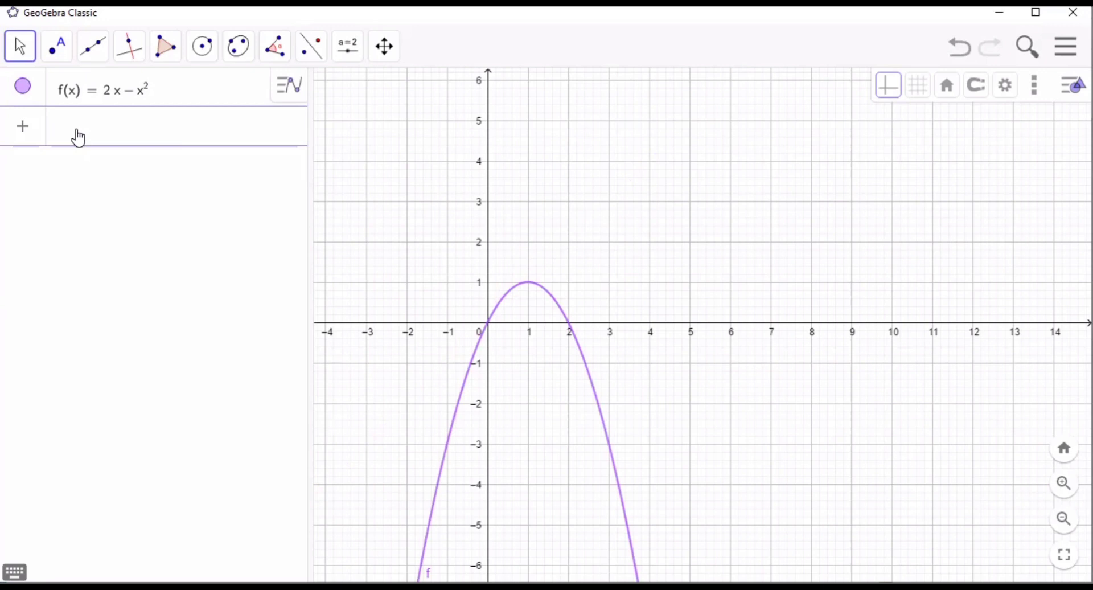
pyautogui.write('integr')
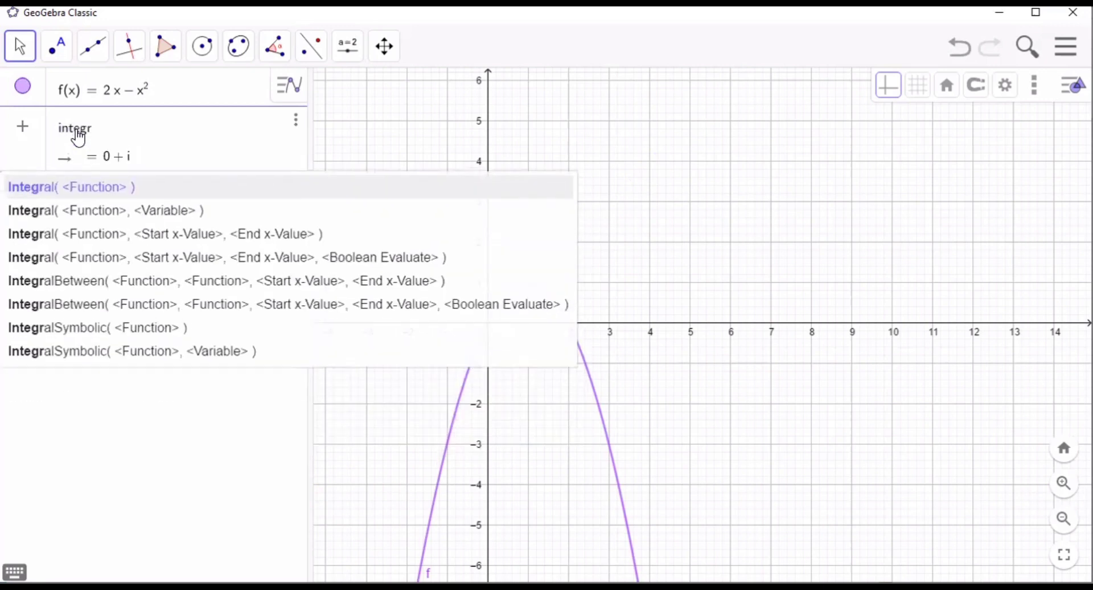
pyautogui.write('al')
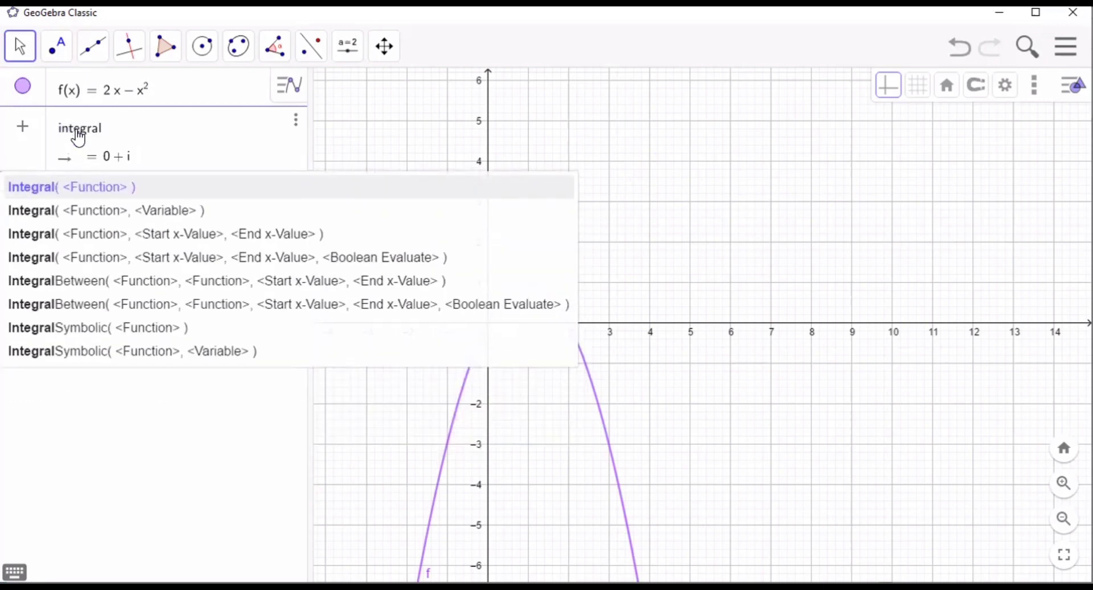
pyautogui.click(149, 233)
pyautogui.write('f')
pyautogui.press('Tab')
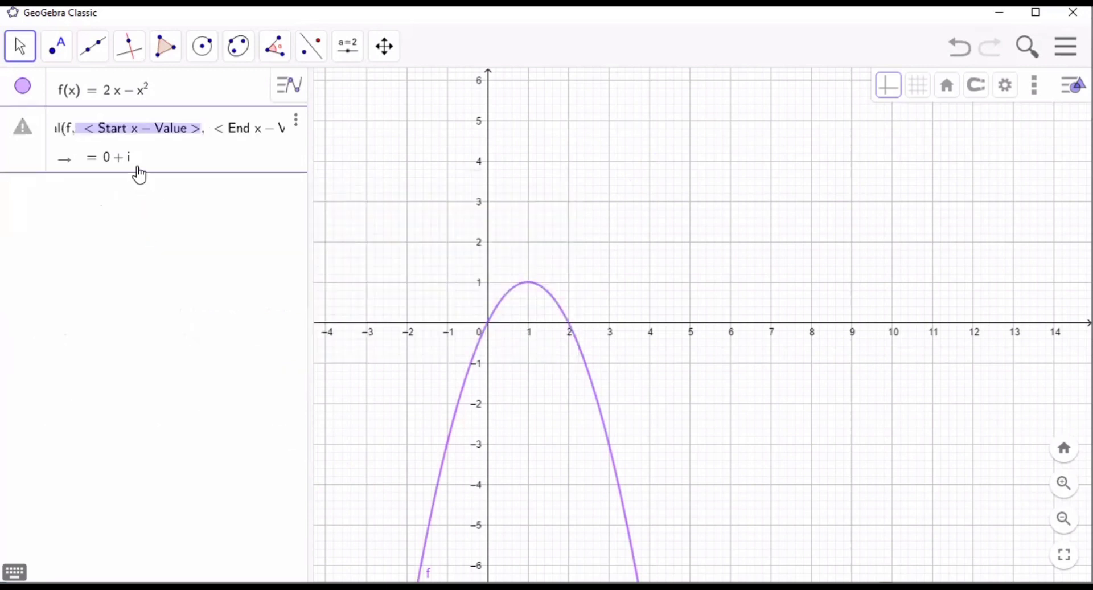
pyautogui.write('0, 2')
pyautogui.press('Tab')
pyautogui.write('2')
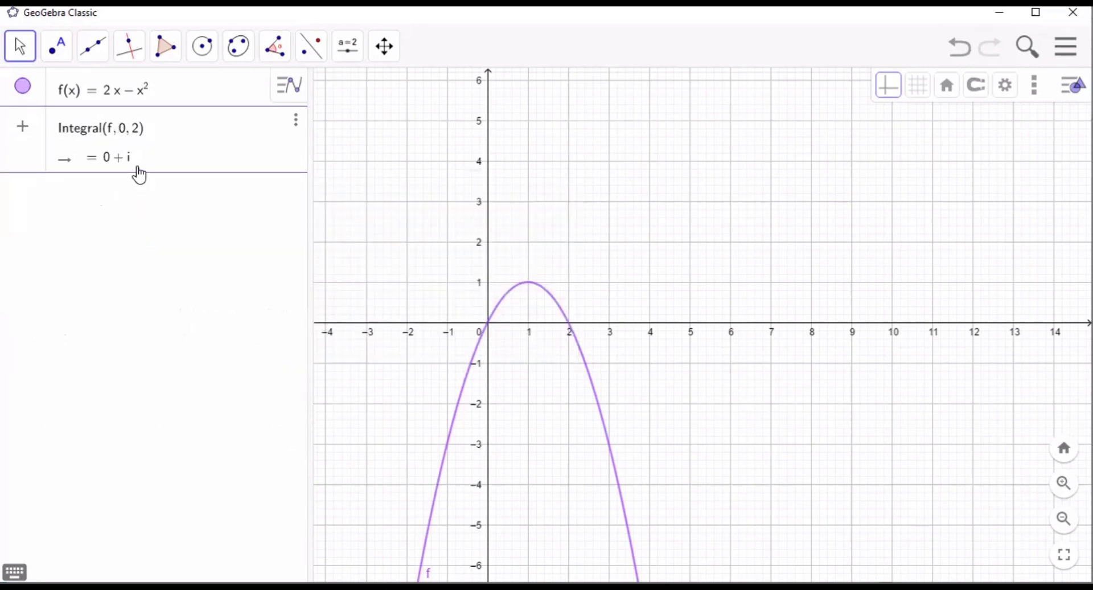
pyautogui.press('Return')
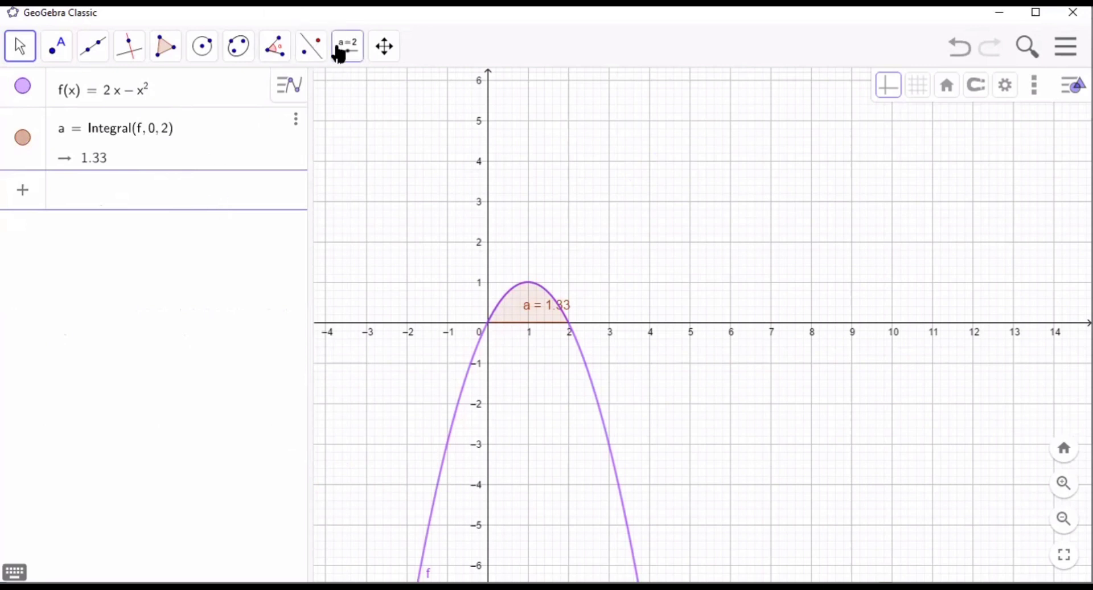
# - Place an angle slider α = 45° near the parabola's peak, ranging from 0° to 360° with a 5° increment
pyautogui.click(340, 52)
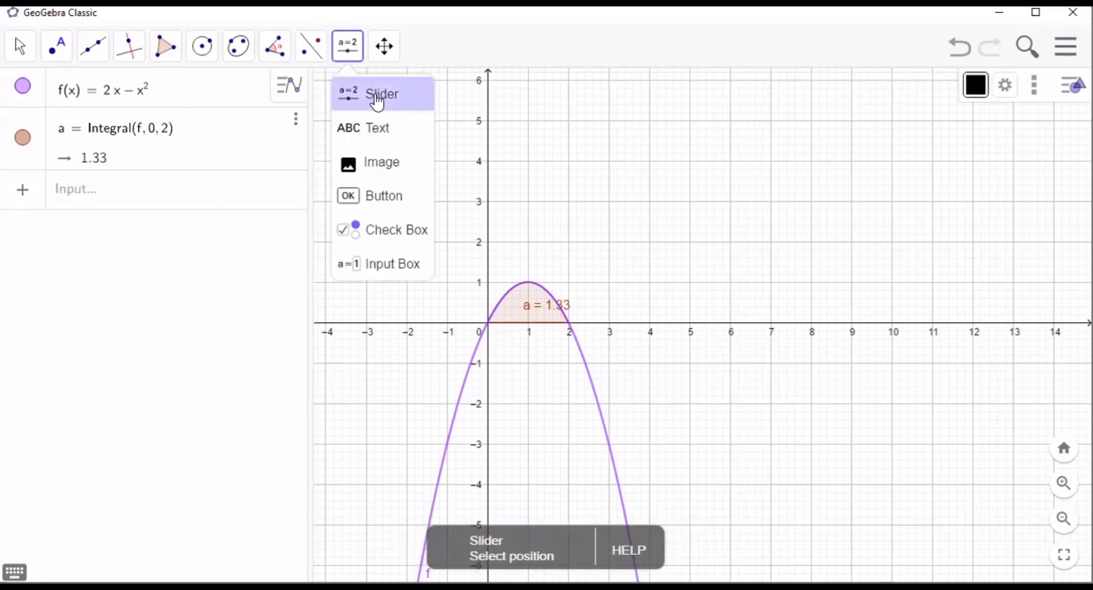
pyautogui.click(378, 103)
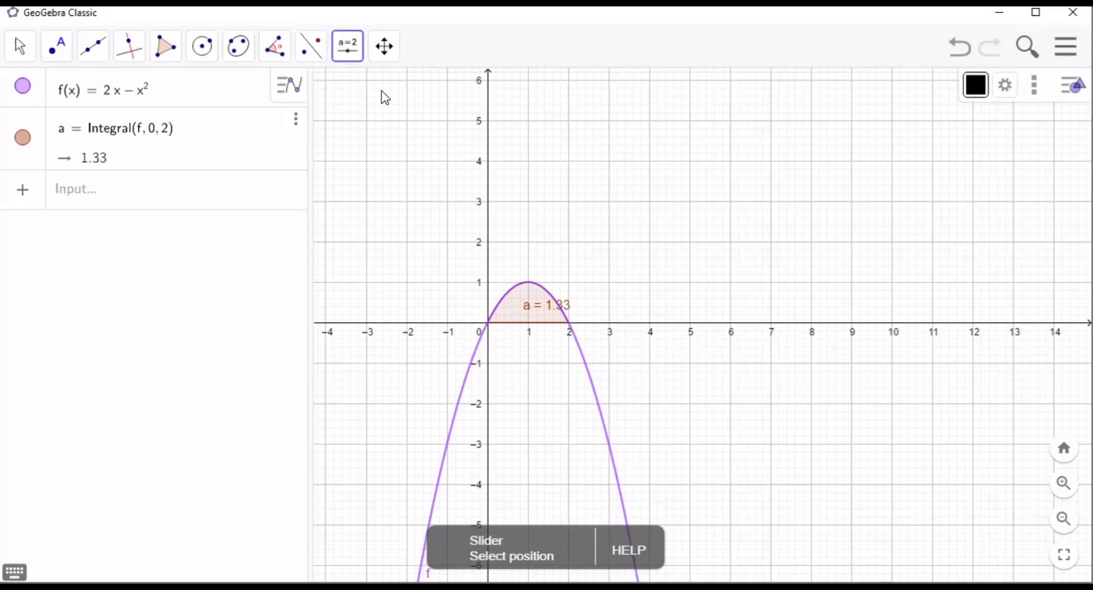
pyautogui.click(514, 309)
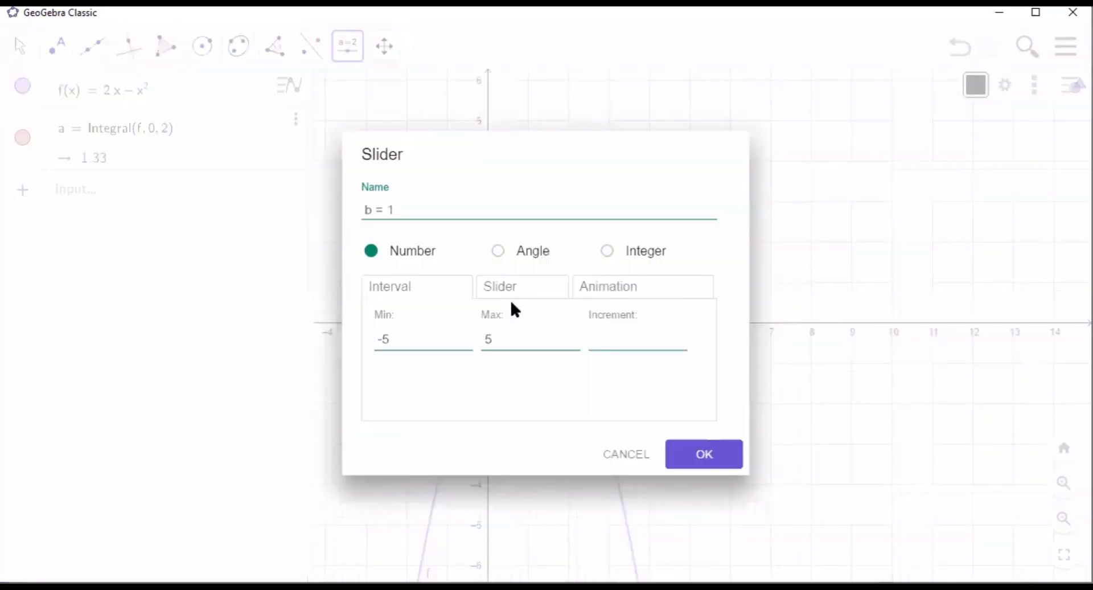
pyautogui.click(502, 255)
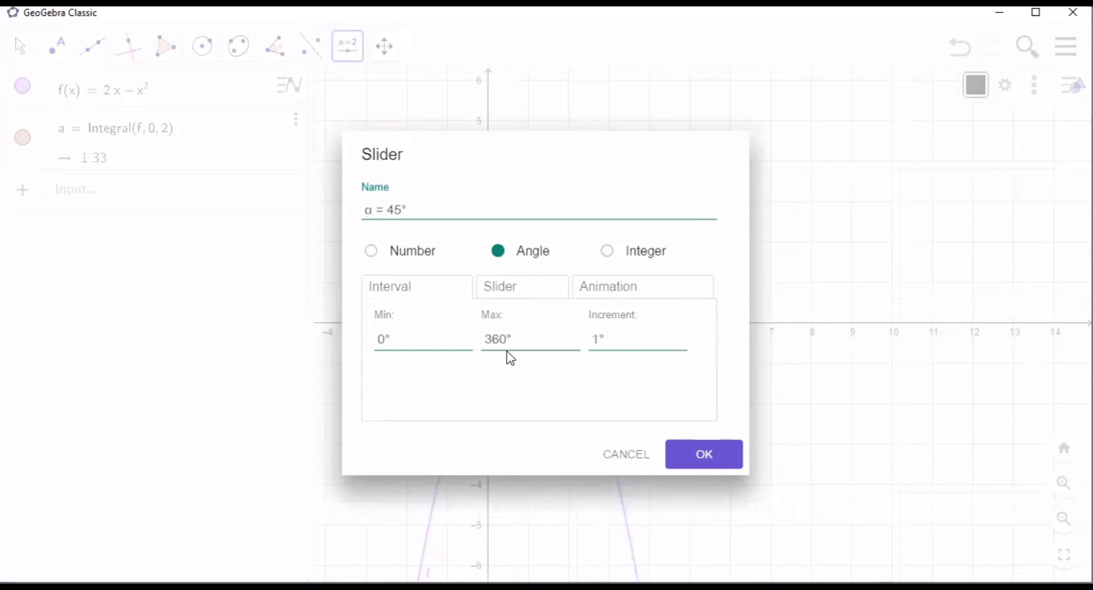
pyautogui.click(600, 338)
pyautogui.press('BackSpace')
pyautogui.write('5')
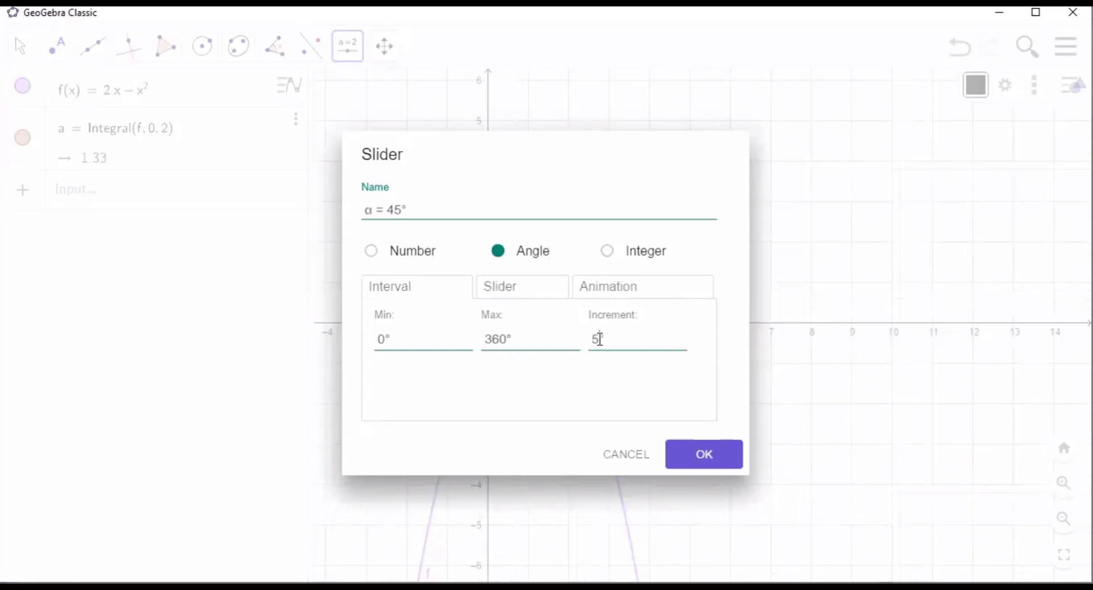
pyautogui.click(704, 455)
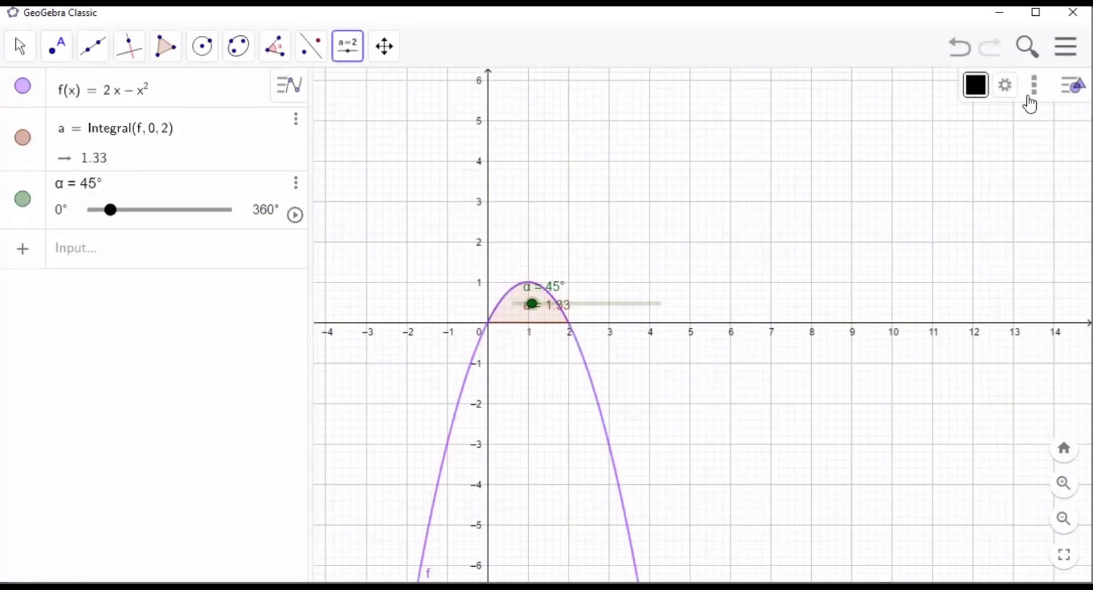
# - Open the 3D Graphics view and insert a Surface command in its three-expression, two-parameter form on a new algebra row
pyautogui.click(1032, 97)
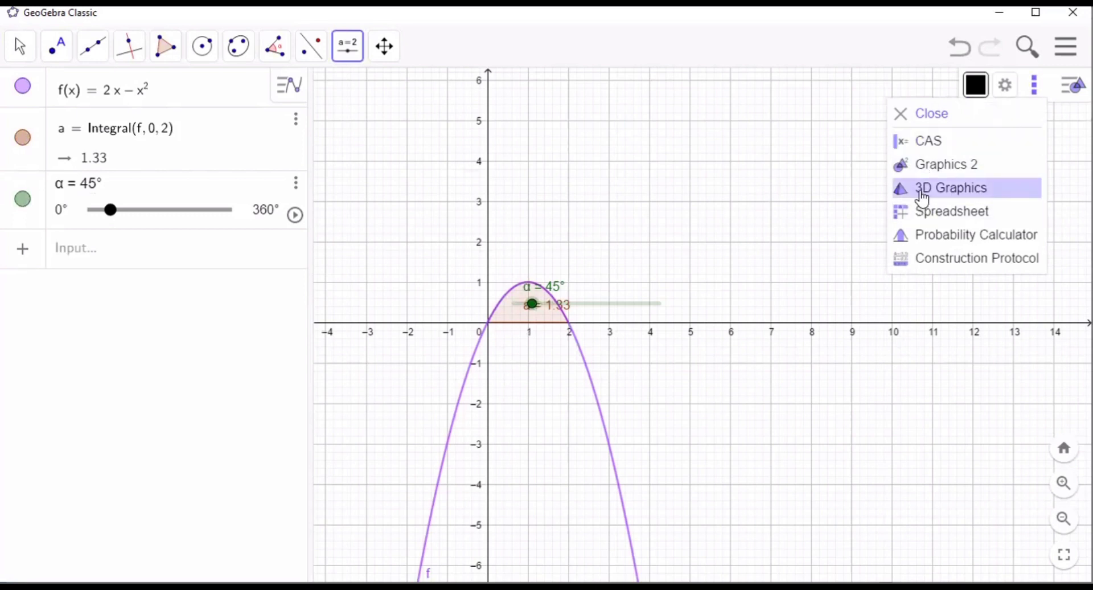
pyautogui.click(955, 189)
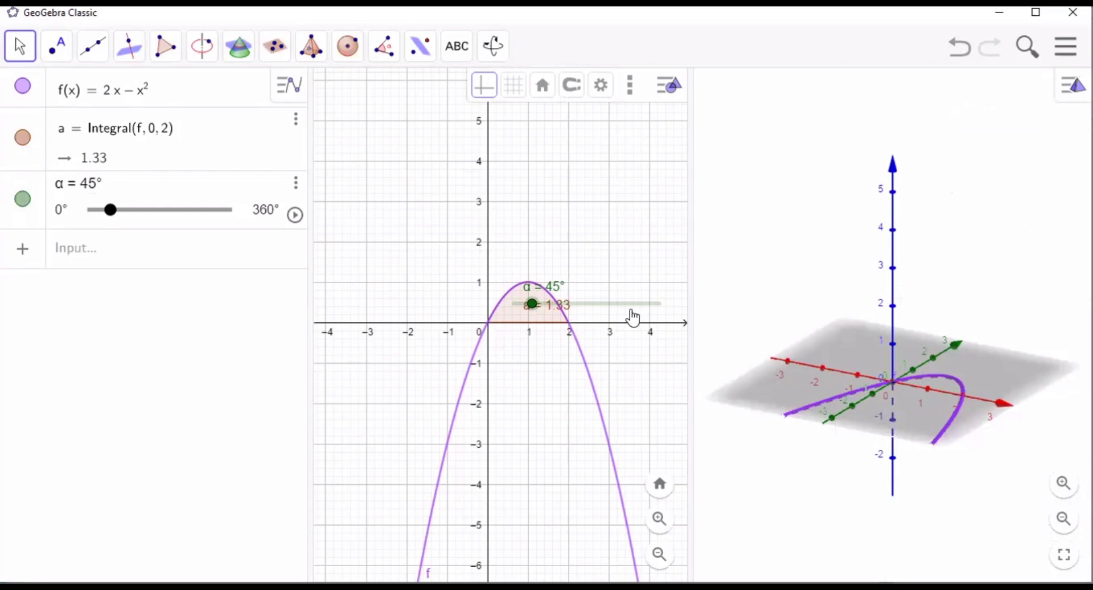
pyautogui.click(137, 262)
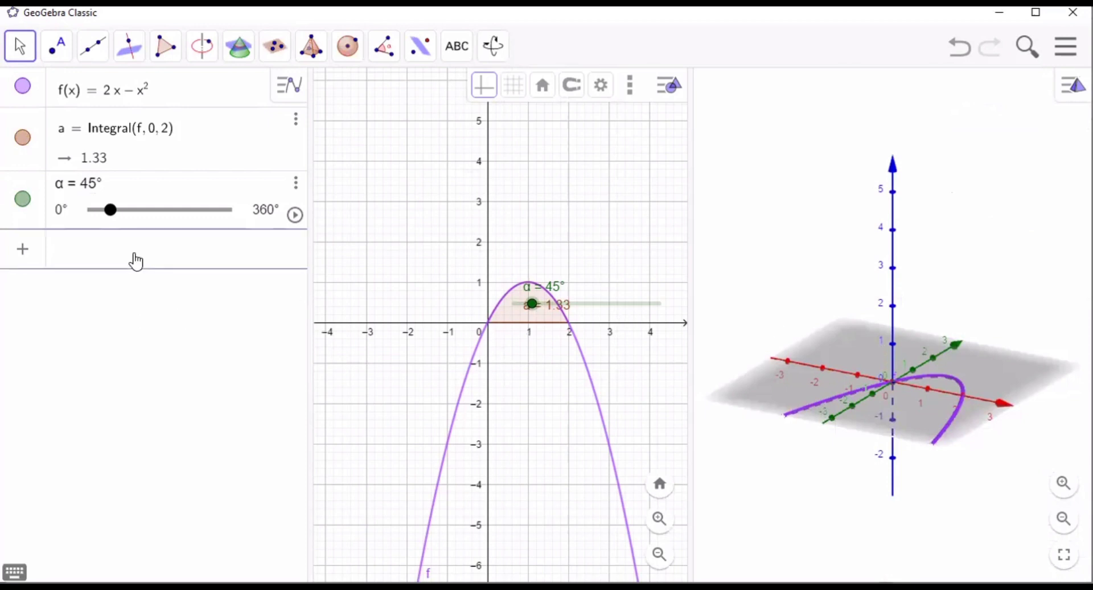
pyautogui.write('surface')
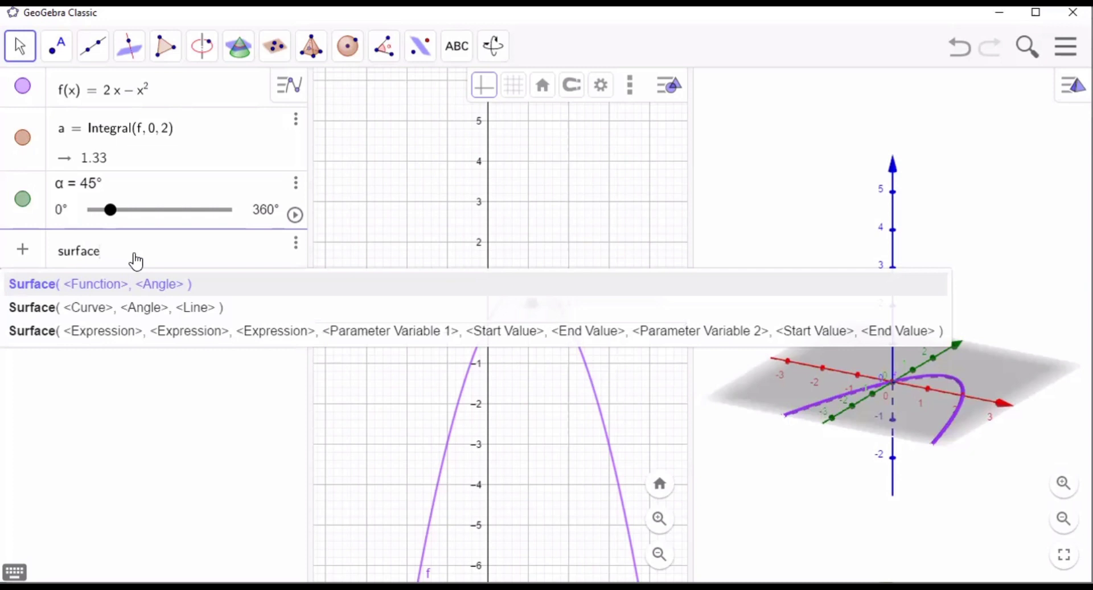
pyautogui.click(154, 333)
pyautogui.press('End')
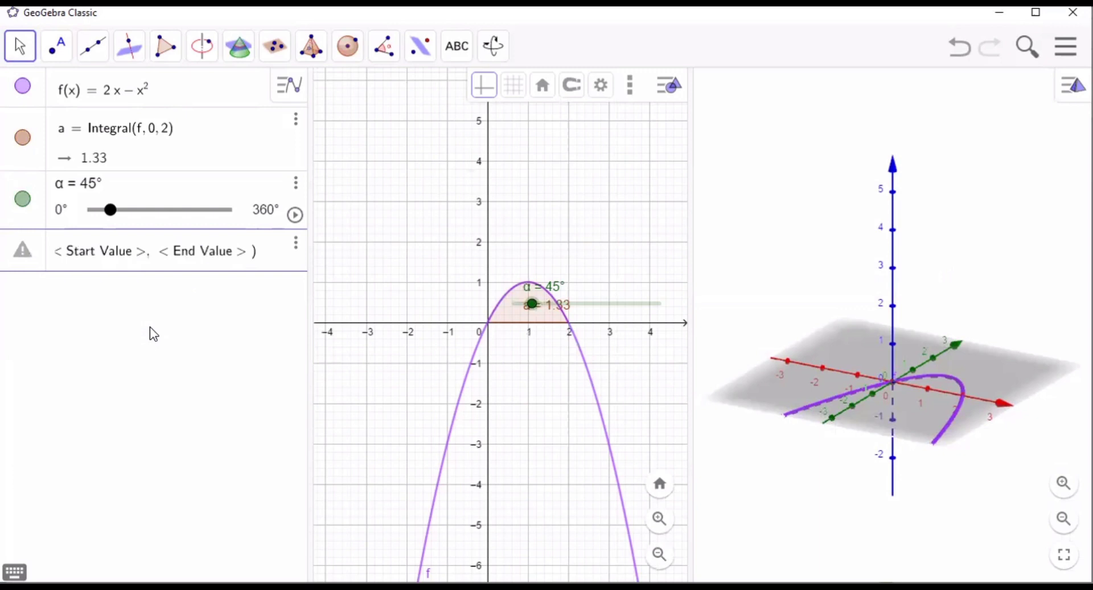
# - Fill the Surface command's three expressions with a, f(a)cosb and f(a)sinb
pyautogui.write('a')
pyautogui.press('Tab')
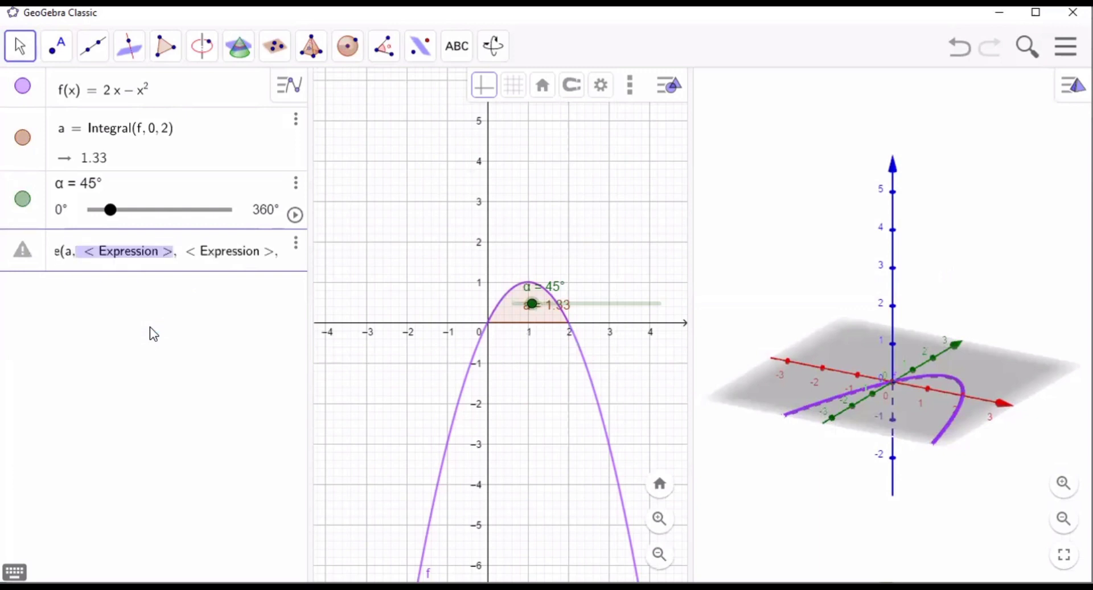
pyautogui.write('f(a)')
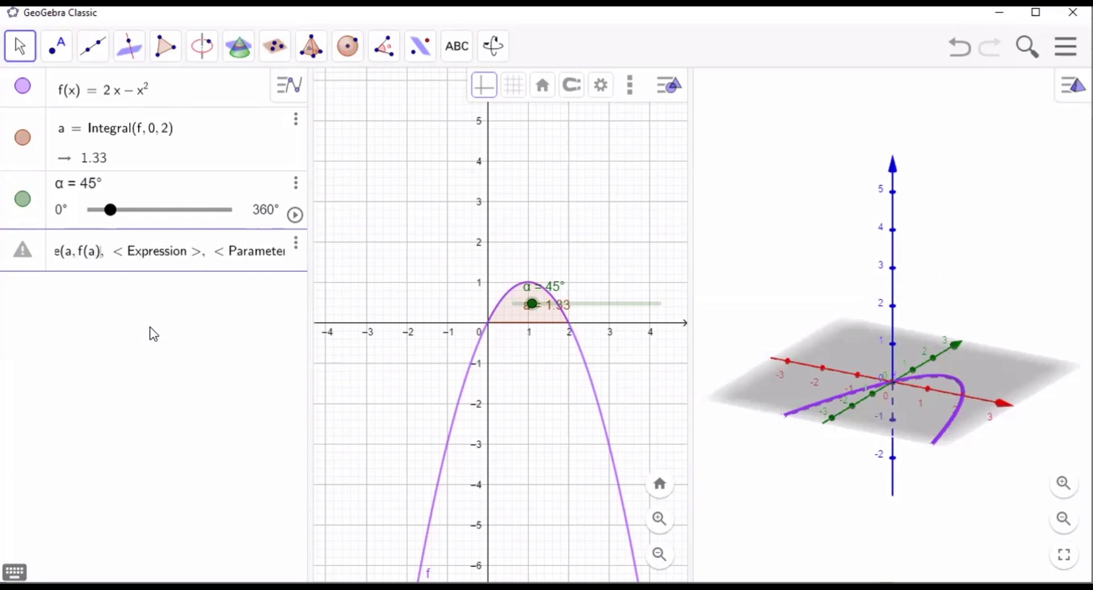
pyautogui.write('cp')
pyautogui.press('BackSpace')
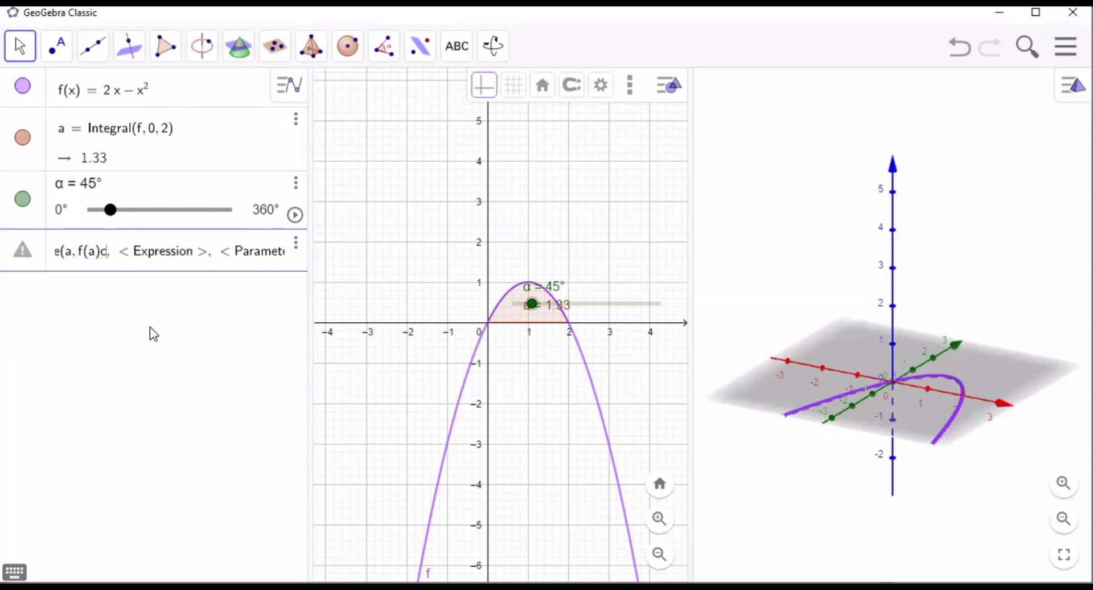
pyautogui.write('osb')
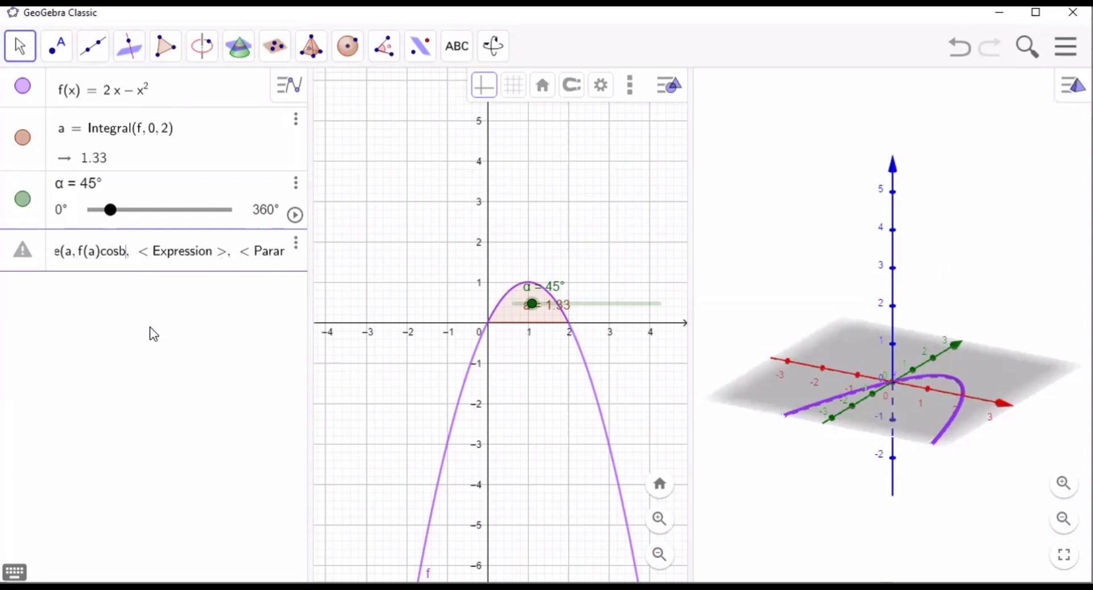
pyautogui.press('Tab')
pyautogui.write('f')
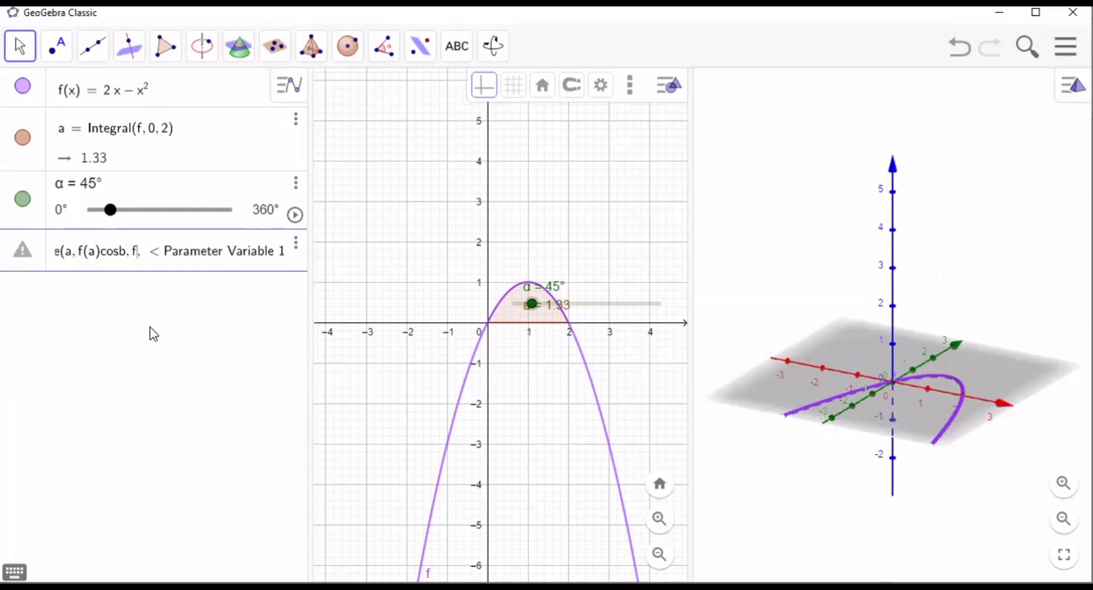
pyautogui.write('(a)')
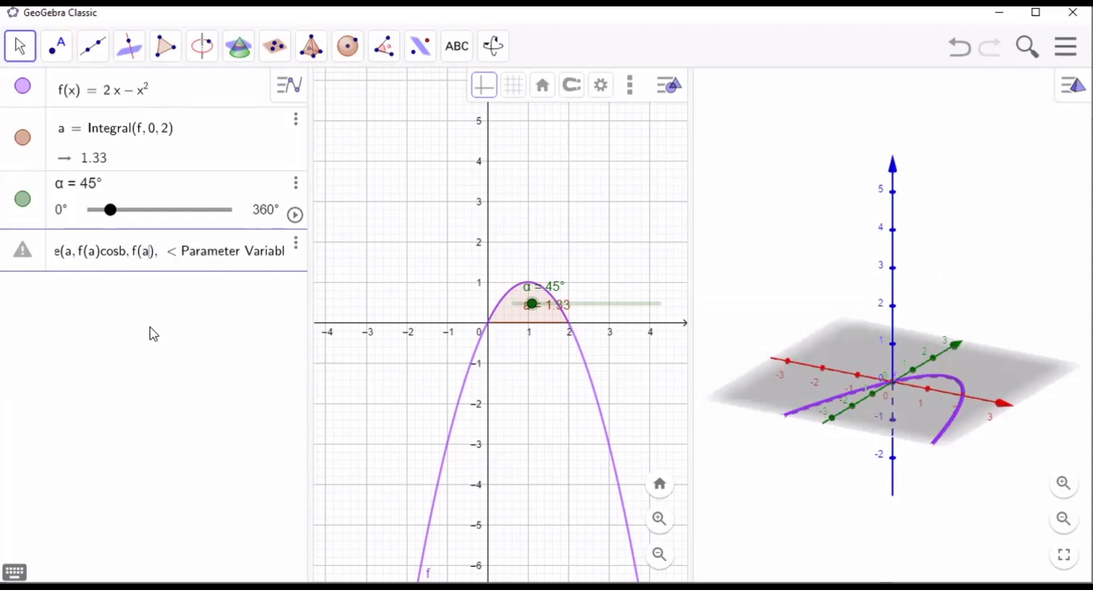
pyautogui.write('sin')
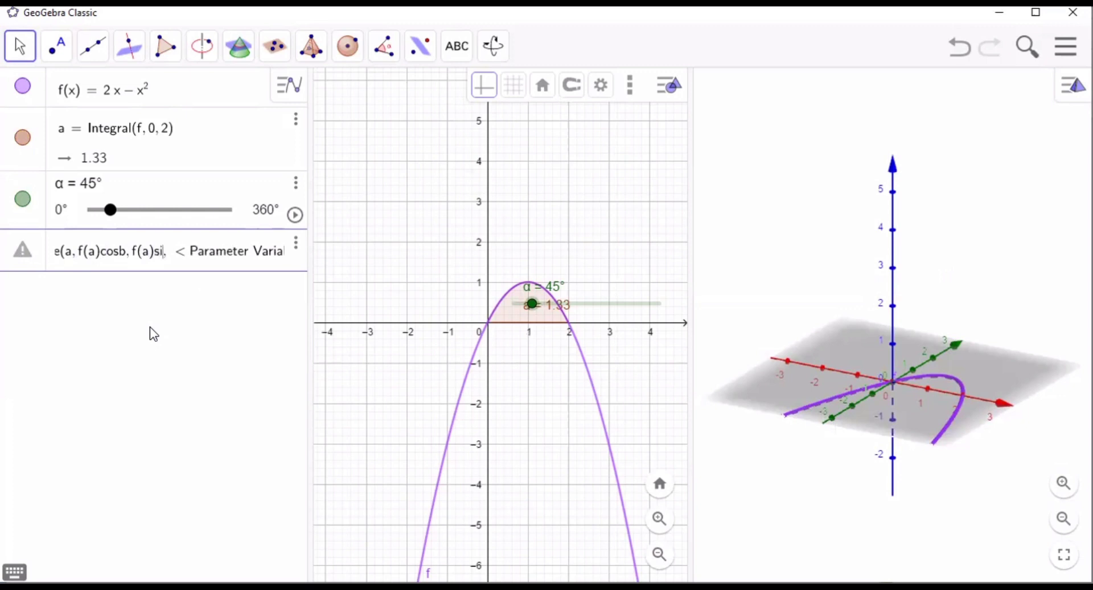
pyautogui.write('b')
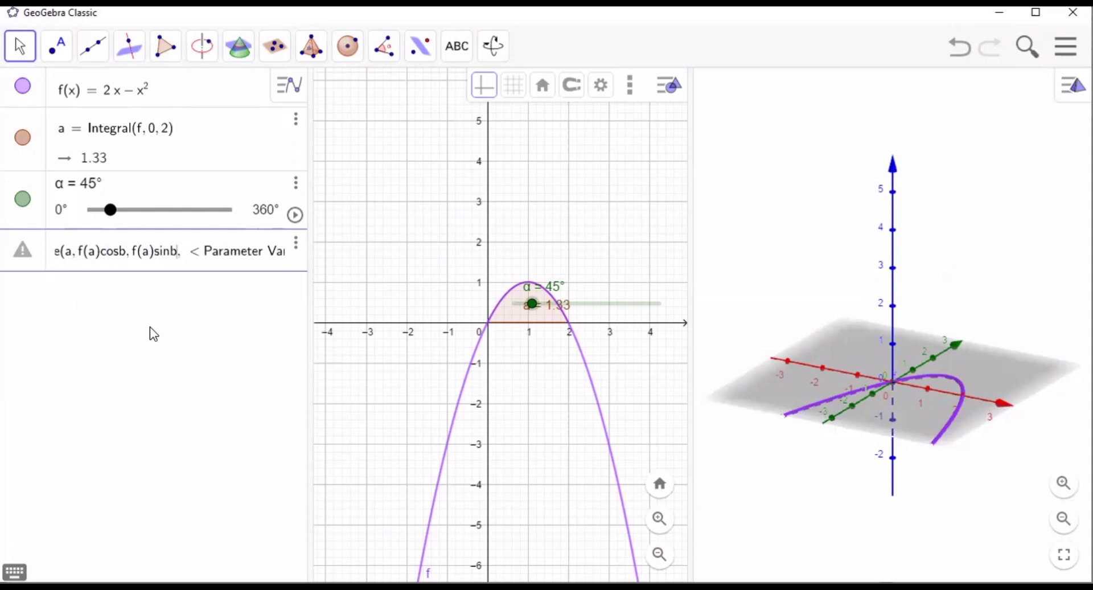
# - Set the Surface command's first parameter variable to a, with start value 0 and end value 2
pyautogui.press('Tab')
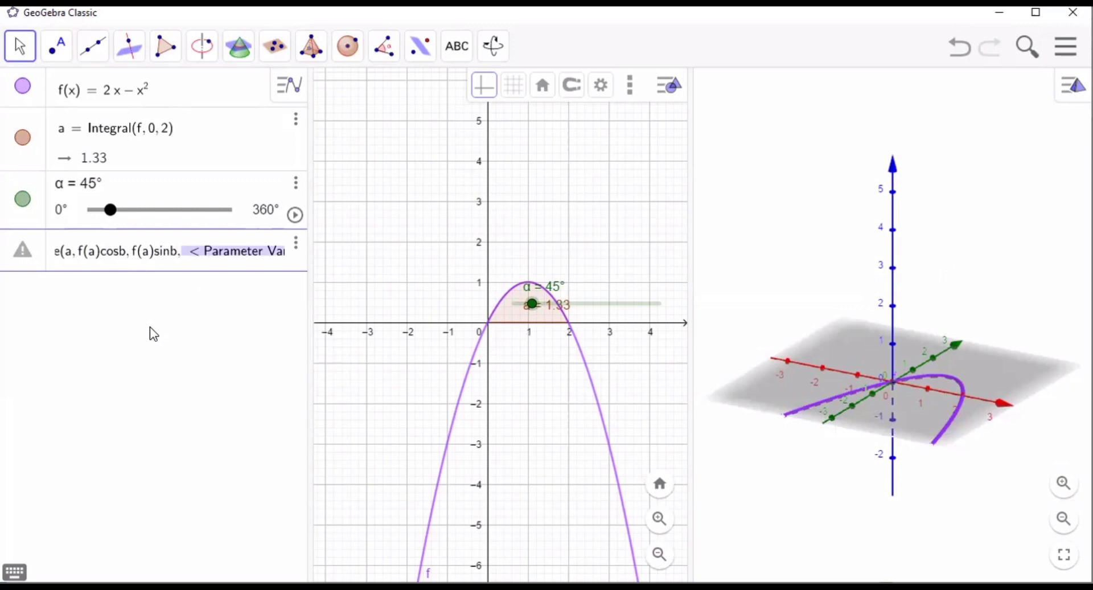
pyautogui.write('a,')
pyautogui.press('Tab')
pyautogui.write('0')
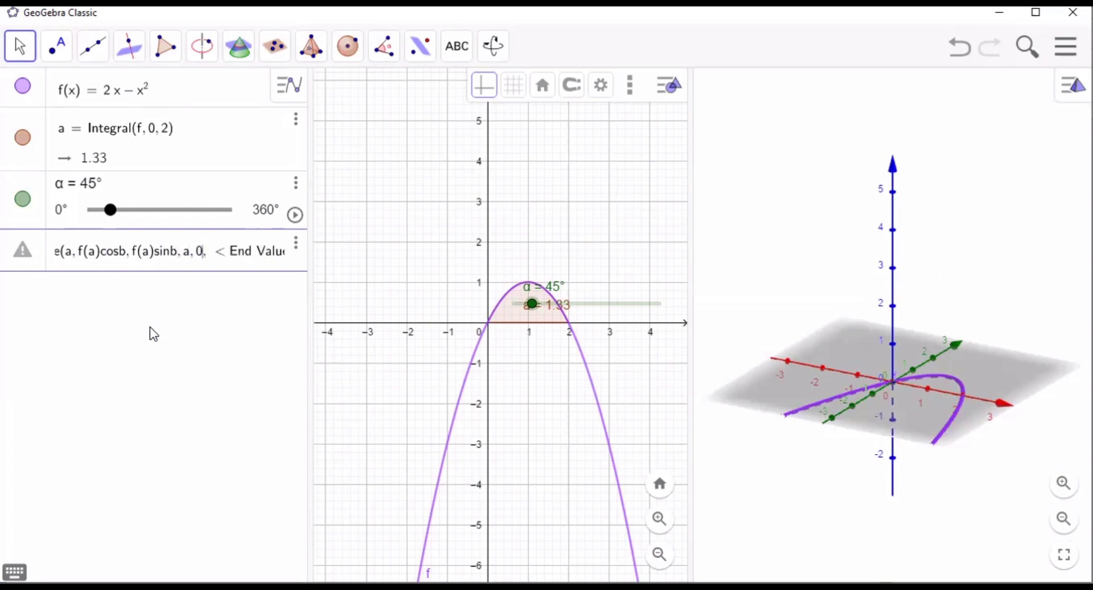
pyautogui.press('Tab')
pyautogui.write('2')
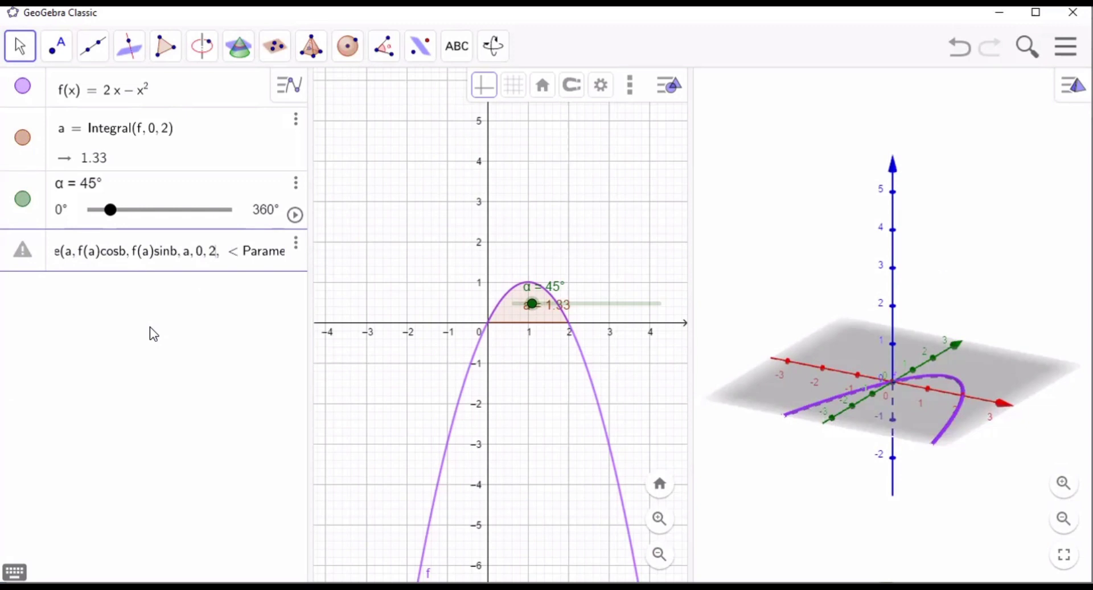
# - Set the Surface command's second parameter variable to b, with start value 0
pyautogui.press('Tab')
pyautogui.write('b')
pyautogui.press('Tab')
pyautogui.write('0')
pyautogui.press('Tab')
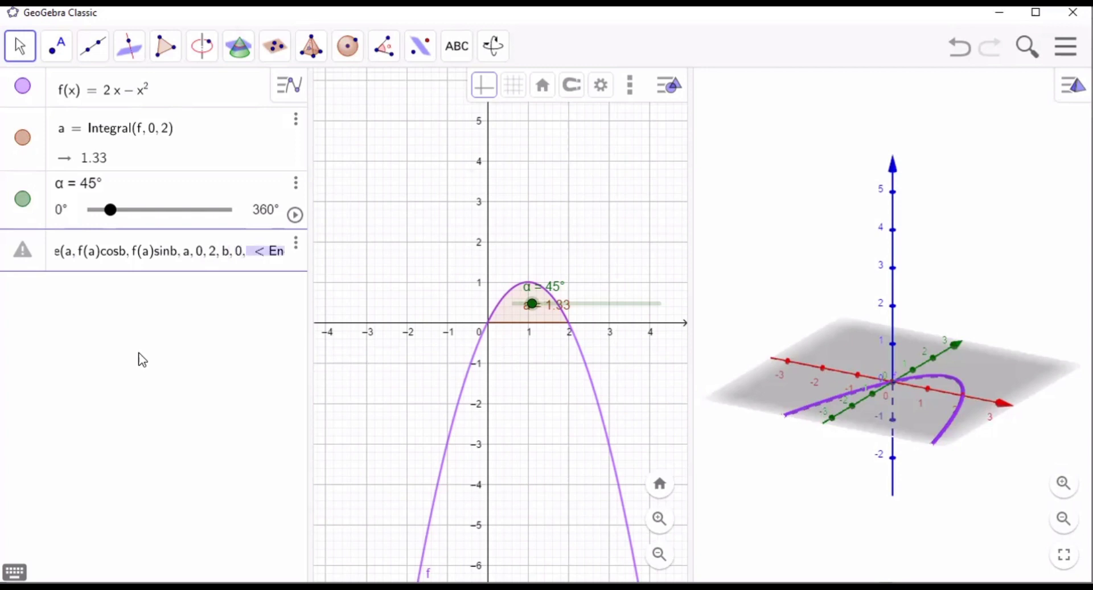
# - Use the slider angle α as the second parameter's end value and create the surface
pyautogui.click(14, 572)
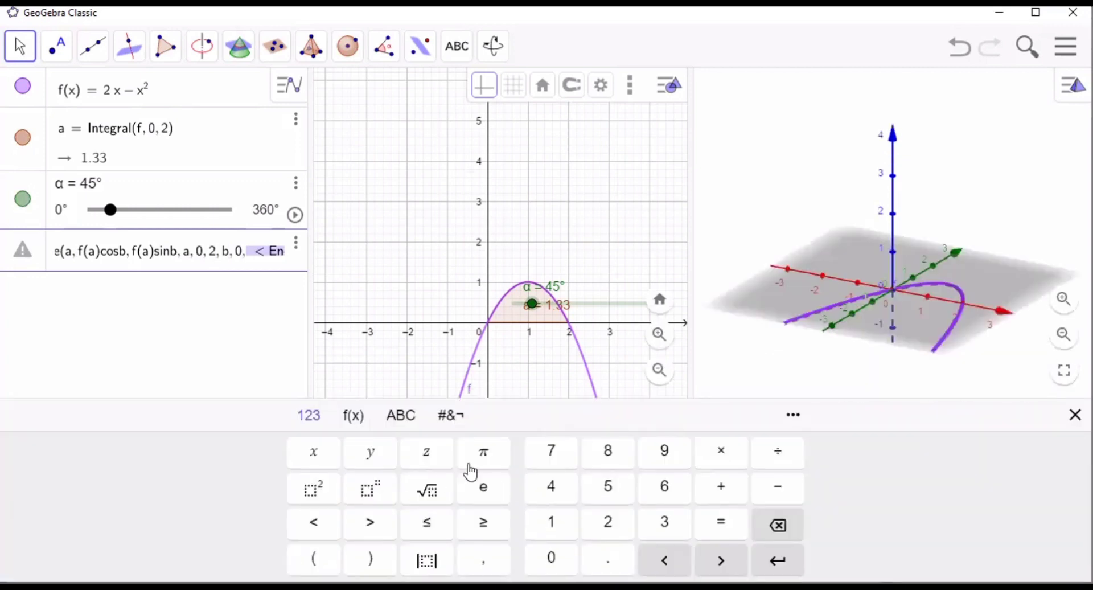
pyautogui.click(402, 418)
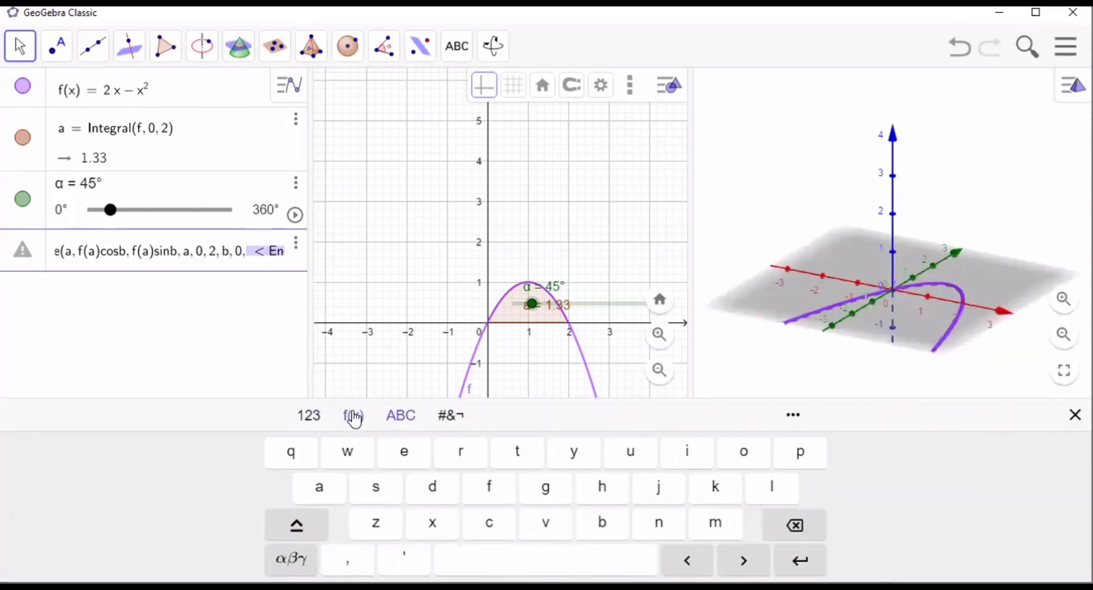
pyautogui.click(355, 420)
pyautogui.click(401, 417)
pyautogui.click(305, 561)
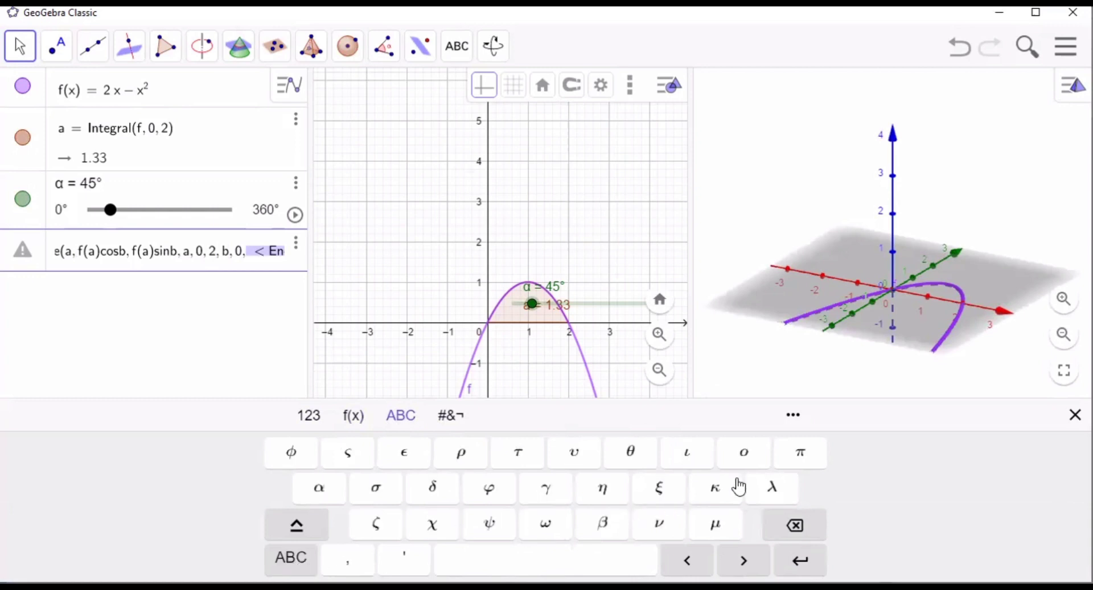
pyautogui.click(337, 490)
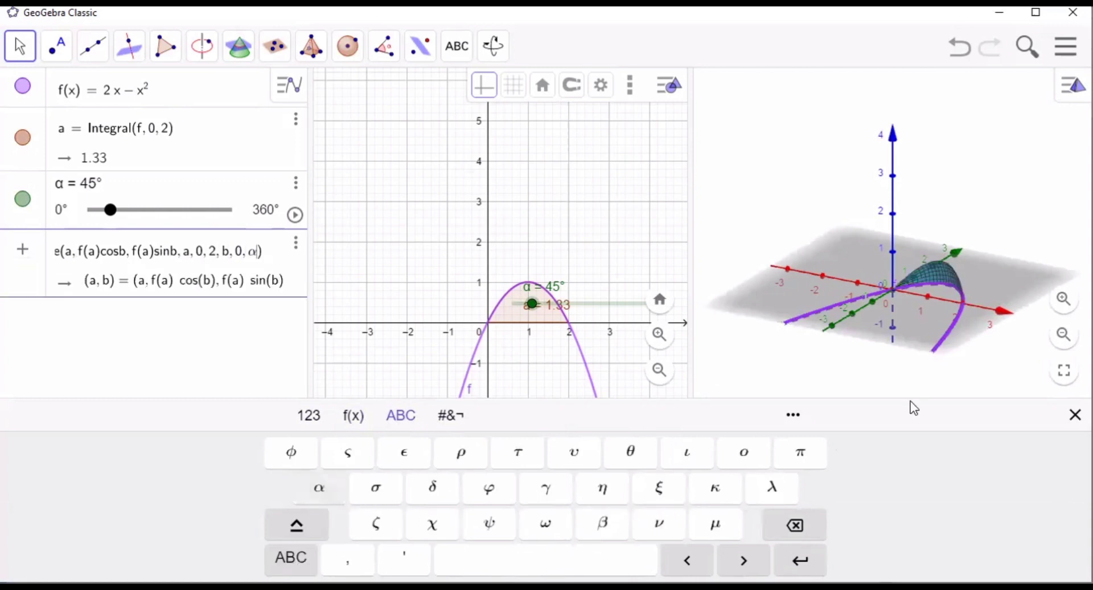
pyautogui.click(1075, 415)
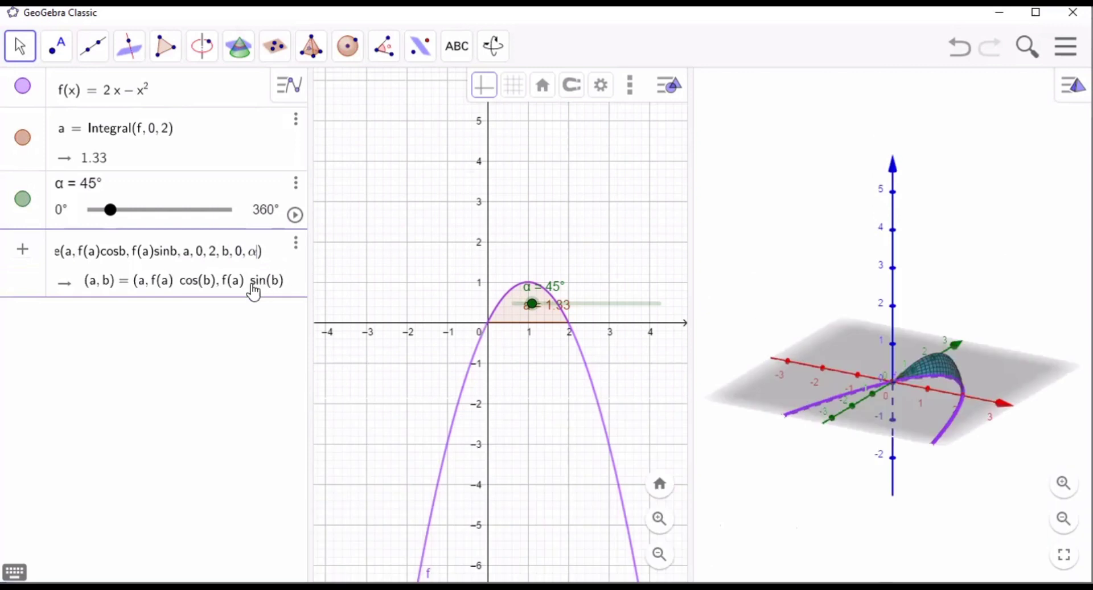
pyautogui.click(251, 314)
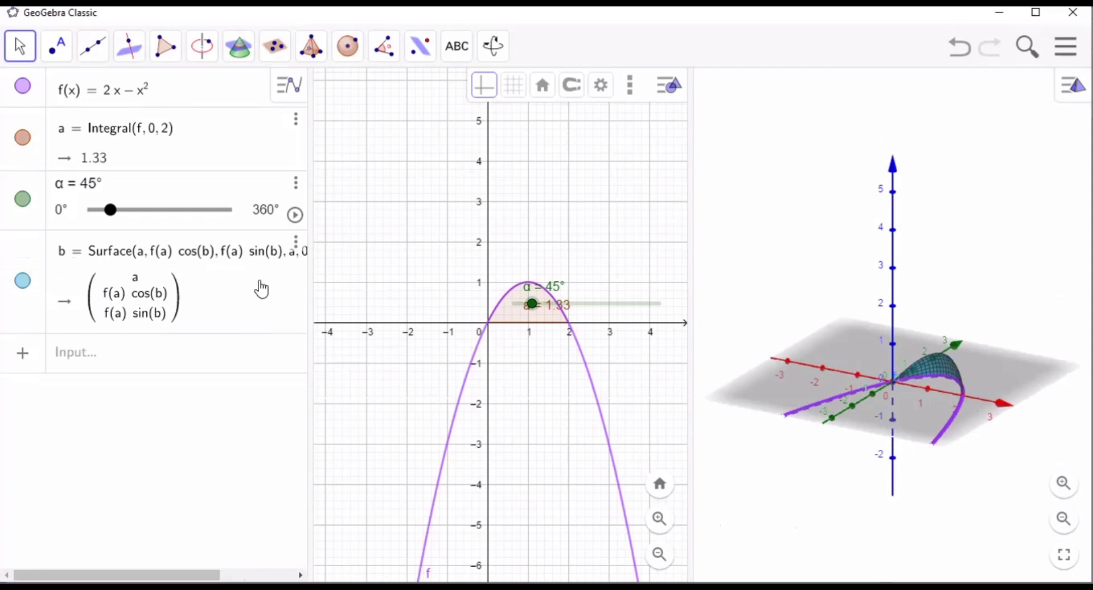
# - Animate the angle slider α briefly, stop the animation, and set α to 360° to complete the solid of revolution
pyautogui.click(295, 217)
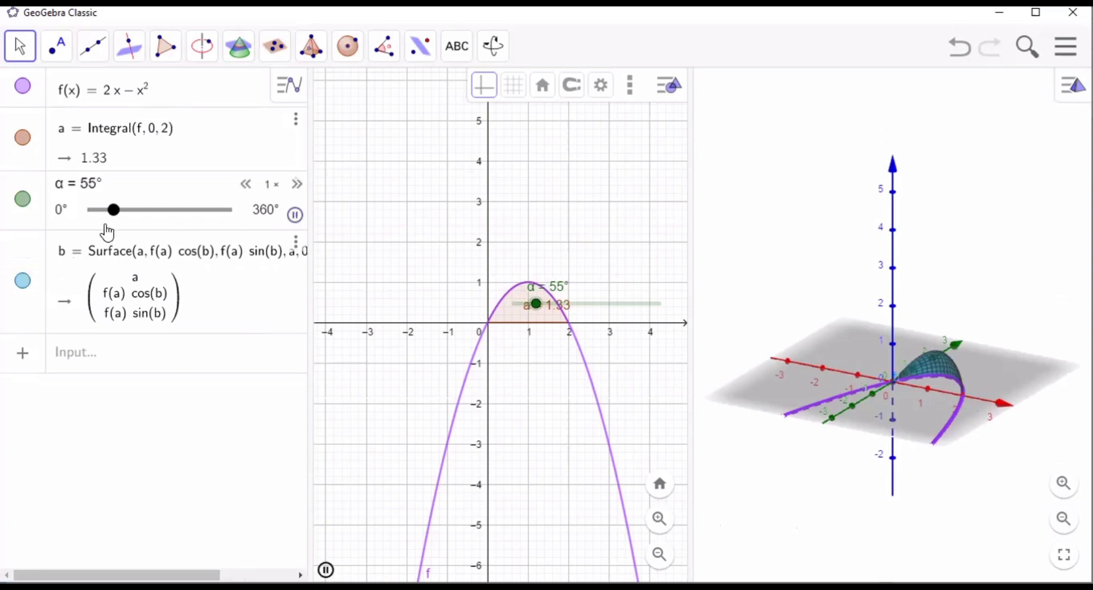
pyautogui.moveTo(121, 213); pyautogui.dragTo(171, 212)
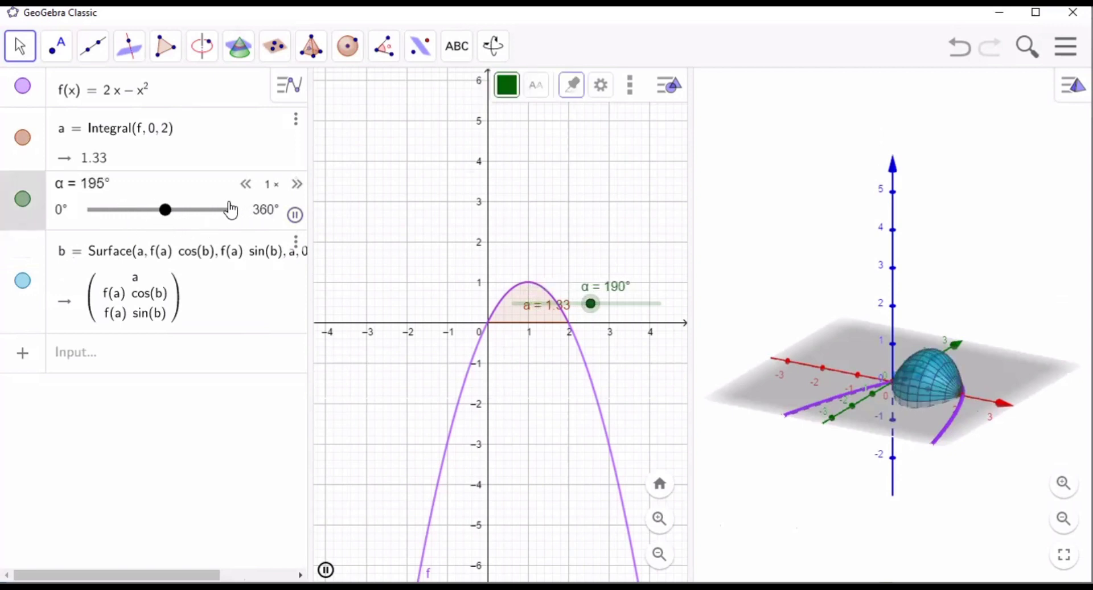
pyautogui.click(296, 215)
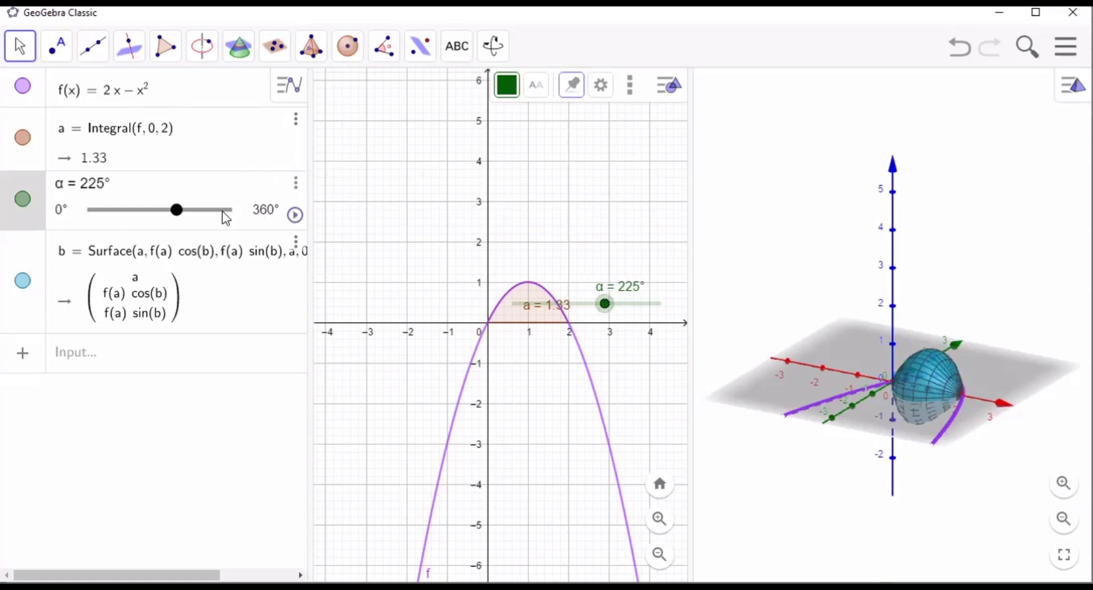
pyautogui.moveTo(178, 217); pyautogui.dragTo(237, 222)
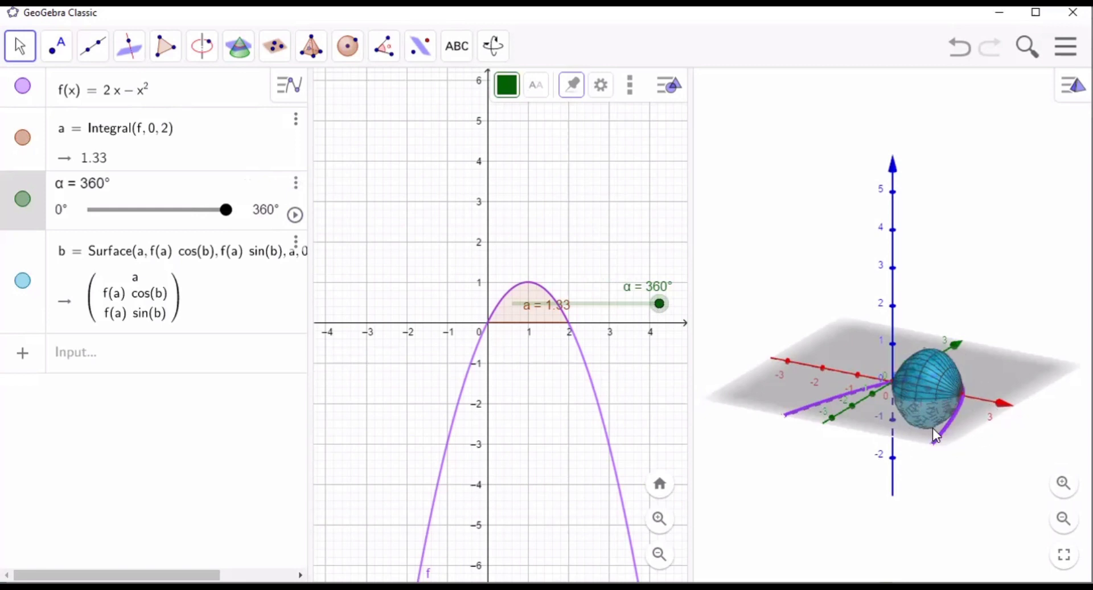
pyautogui.click(122, 367)
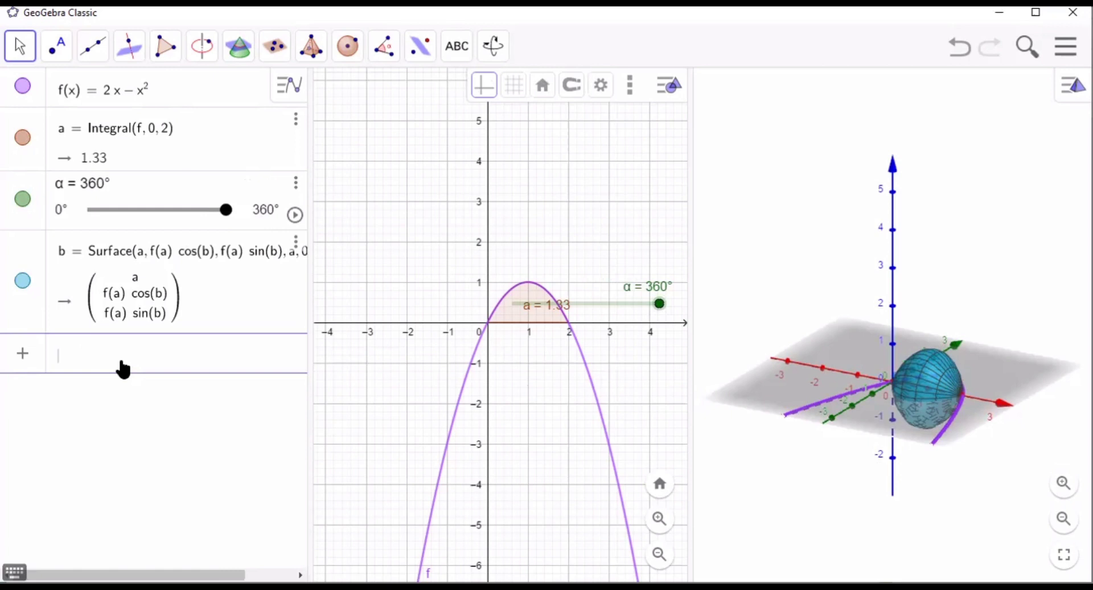
pyautogui.click(385, 45)
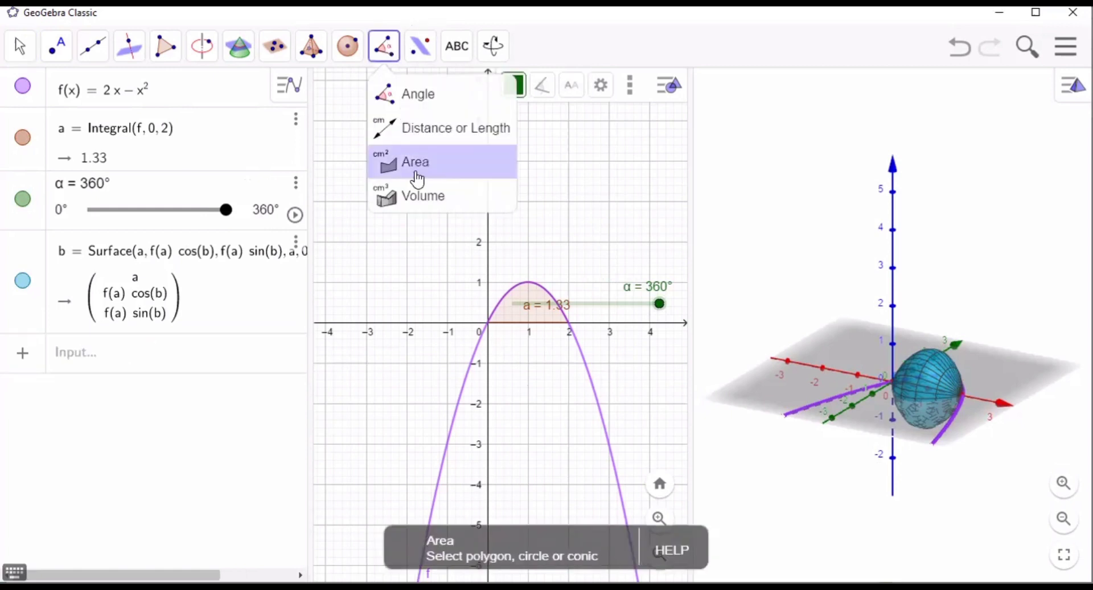
pyautogui.click(422, 194)
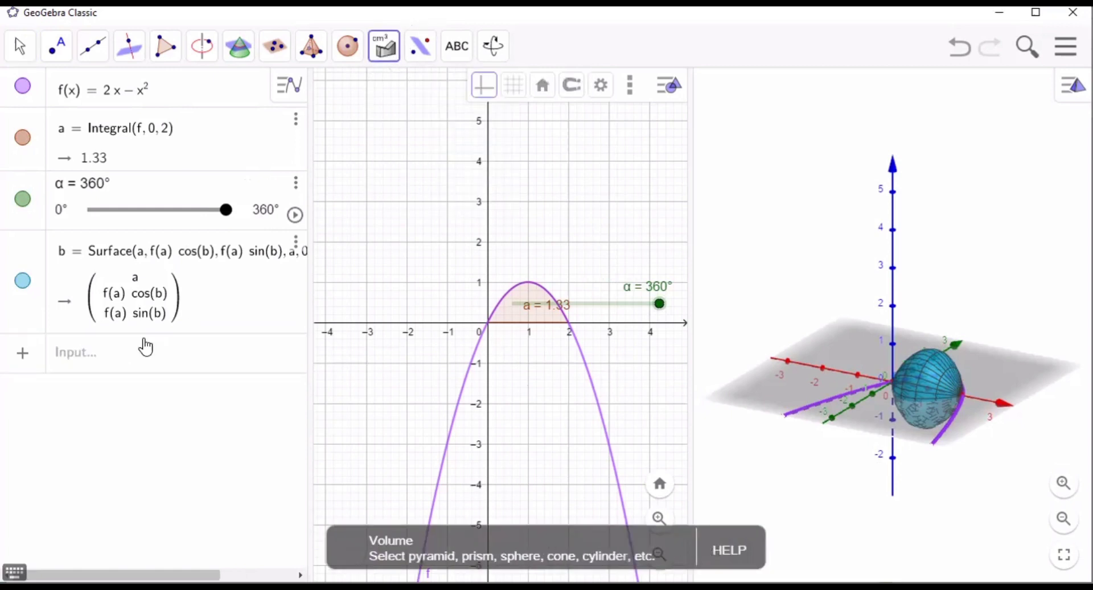
# - Begin a new algebra row below the surface with the factor 2π
pyautogui.click(146, 351)
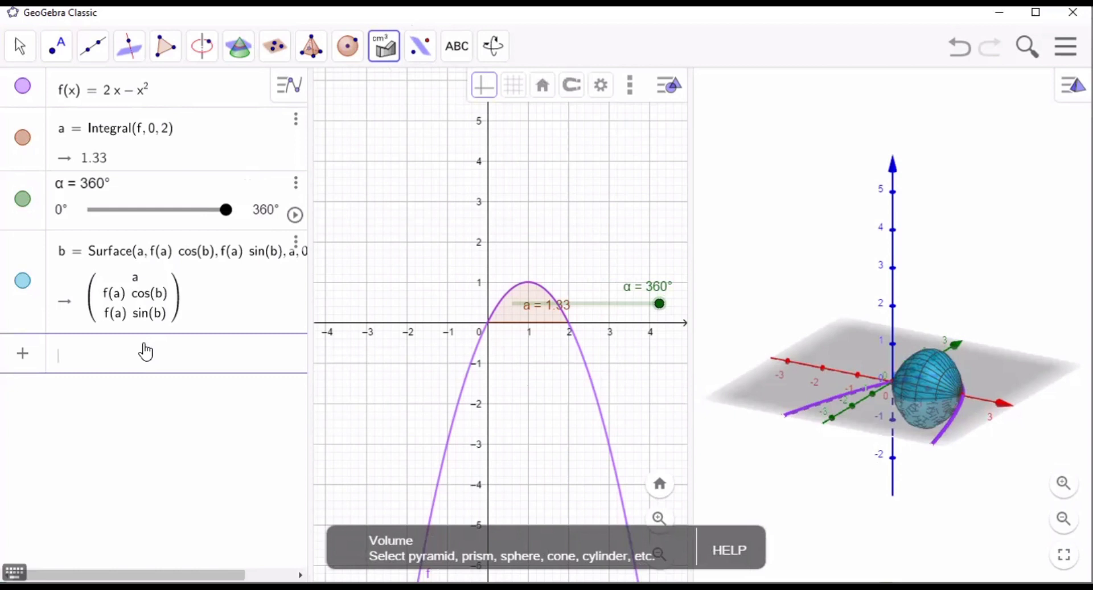
pyautogui.write('2')
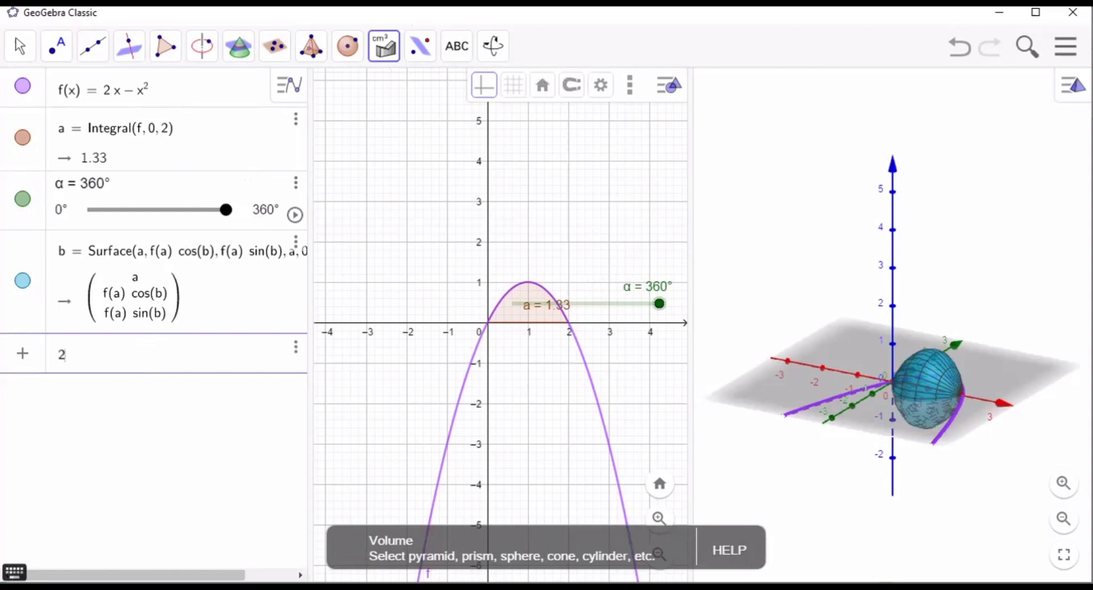
pyautogui.click(14, 571)
pyautogui.click(789, 464)
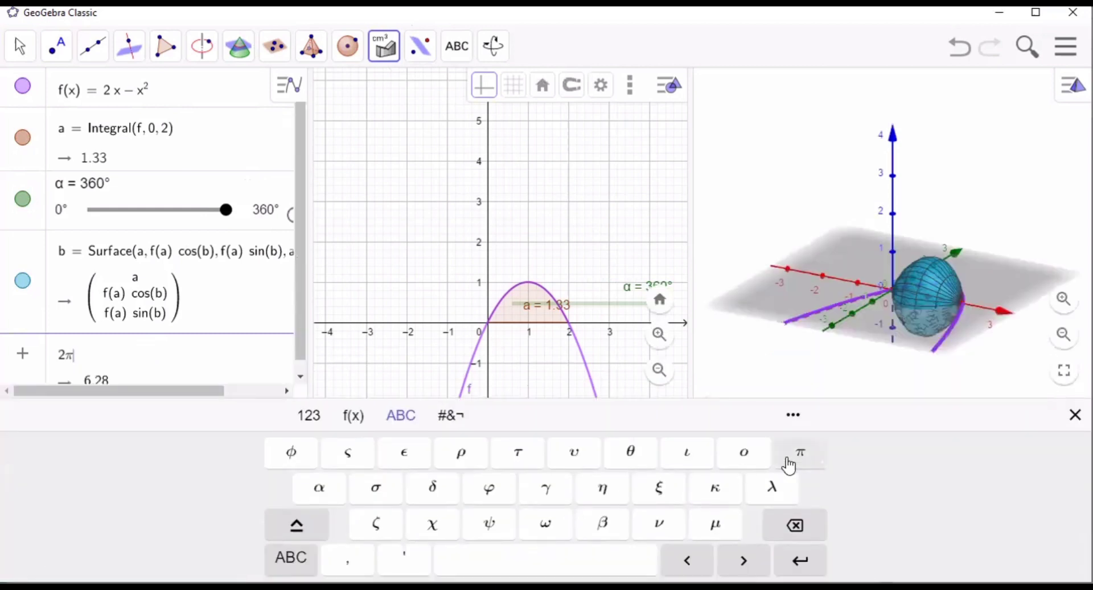
pyautogui.click(1075, 414)
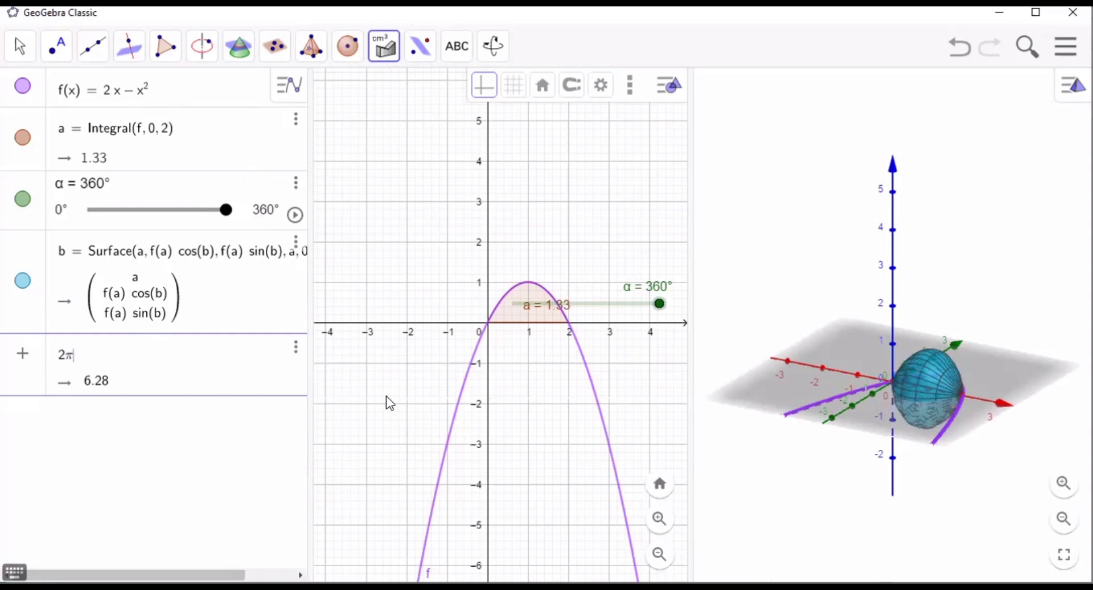
pyautogui.write('i')
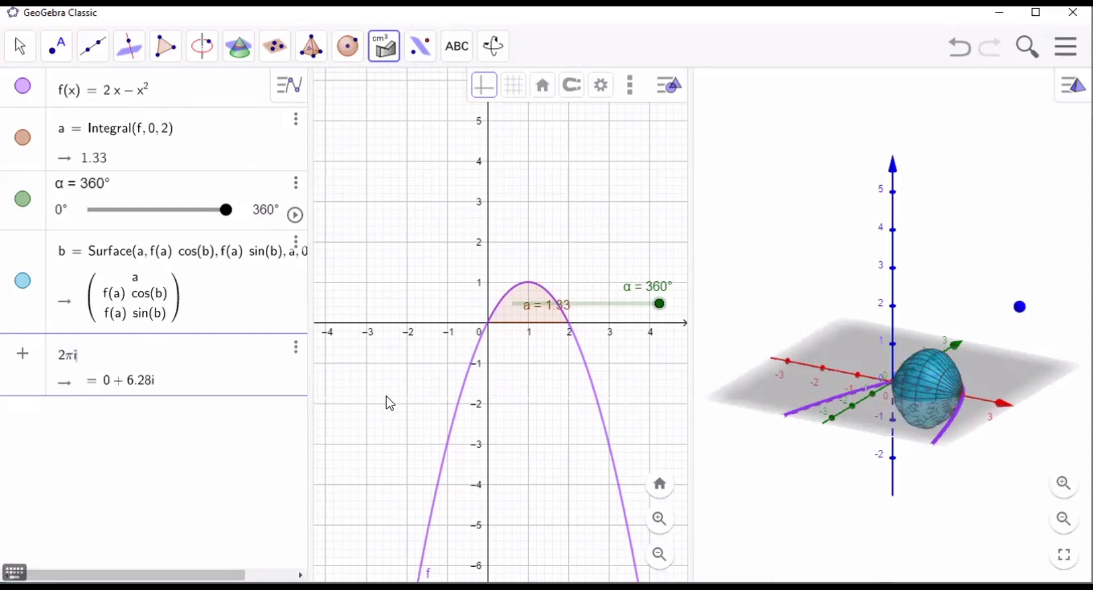
pyautogui.write('ntegrs')
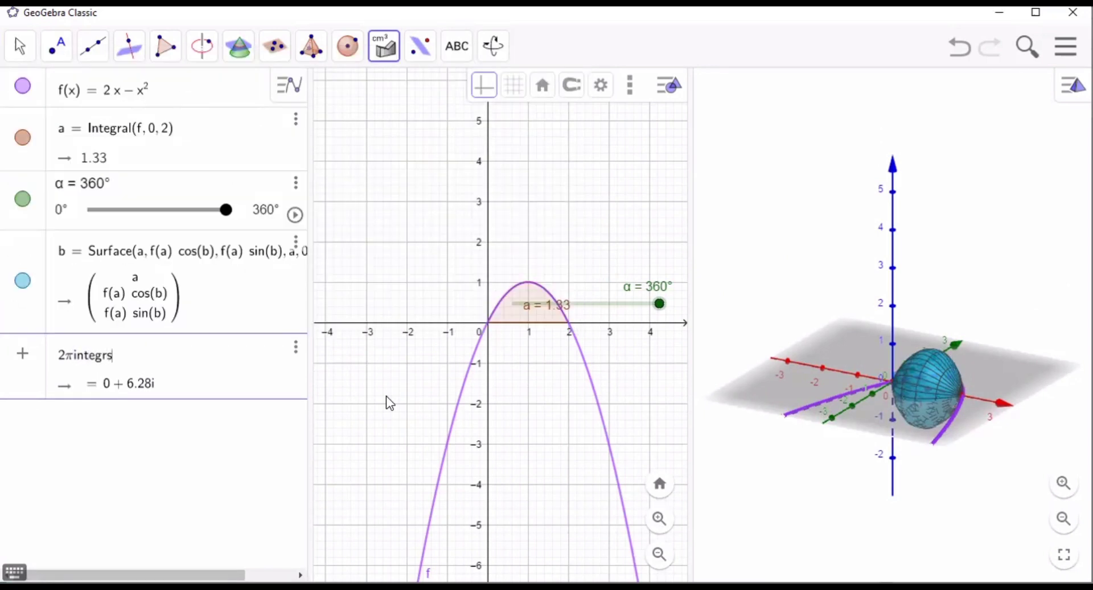
pyautogui.press('BackSpace')
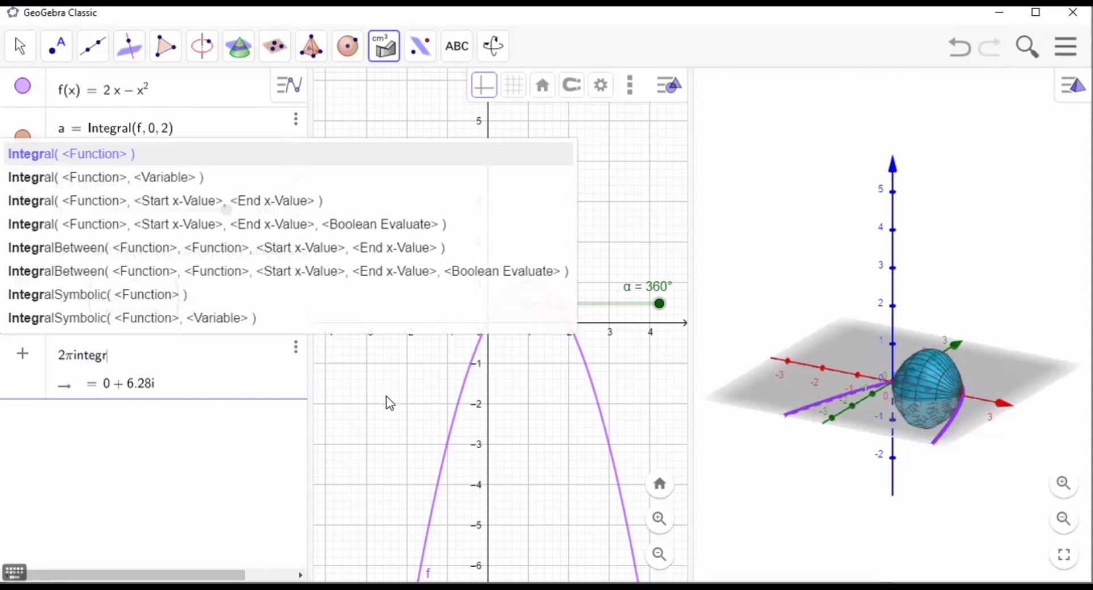
pyautogui.press('BackSpace')
pyautogui.press('BackSpace')
pyautogui.press('BackSpace')
pyautogui.press('BackSpace')
pyautogui.press('BackSpace')
pyautogui.press('BackSpace')
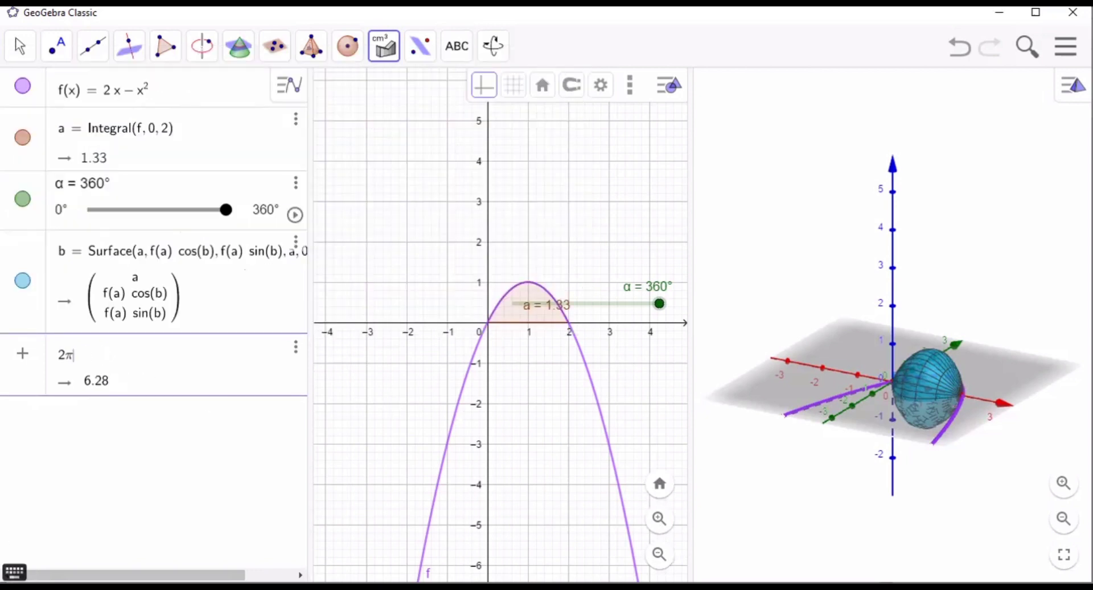
# - Multiply the 2π factor by Integral(f, 0, 2) and commit the calculation
pyautogui.click(14, 572)
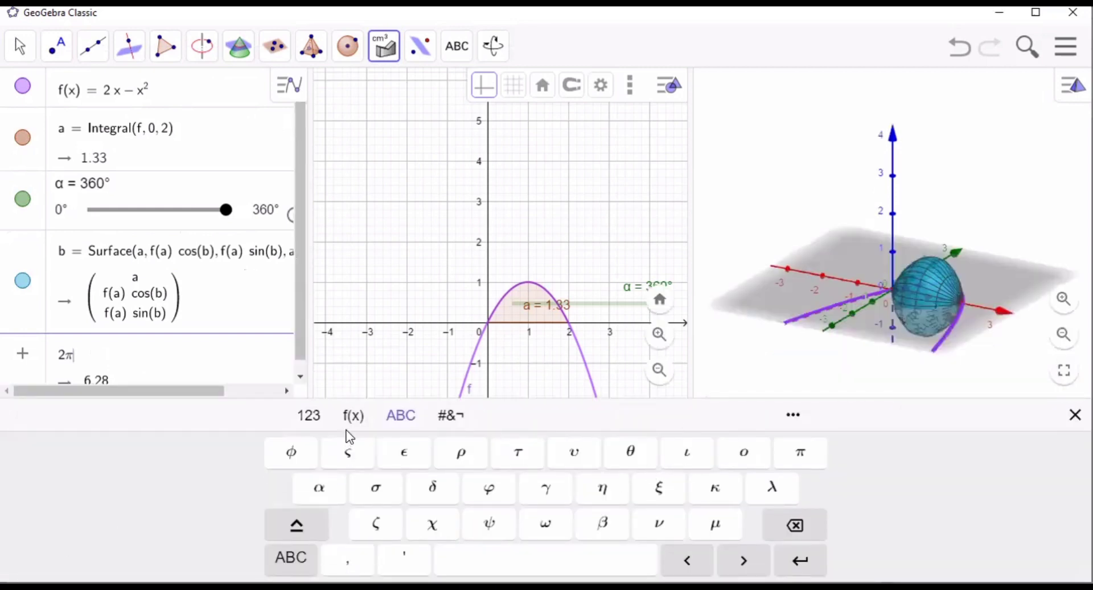
pyautogui.click(311, 418)
pyautogui.click(720, 458)
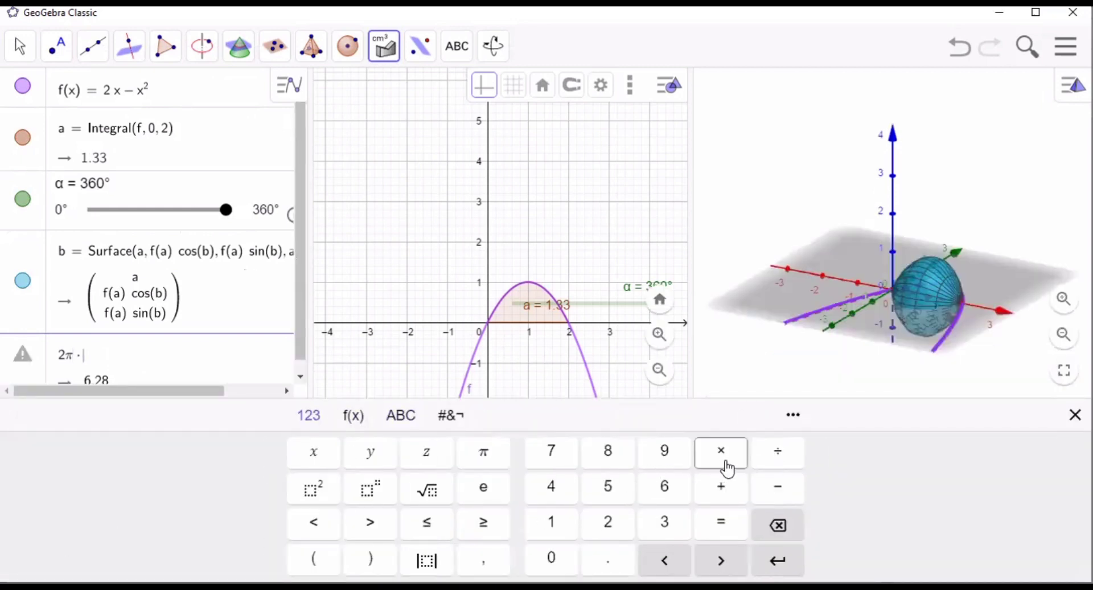
pyautogui.write('int')
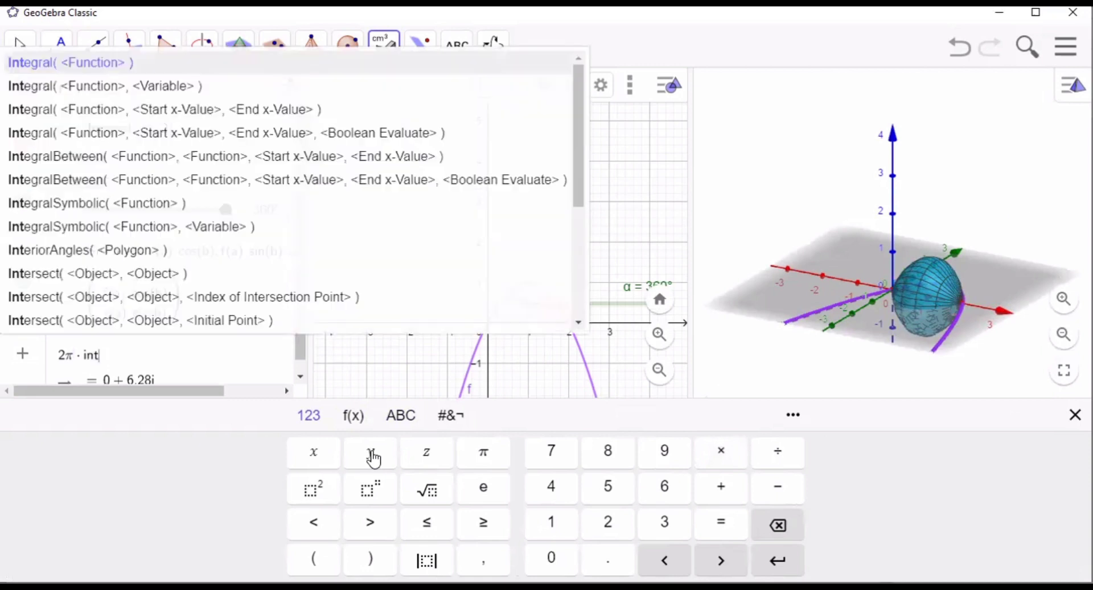
pyautogui.write('egral')
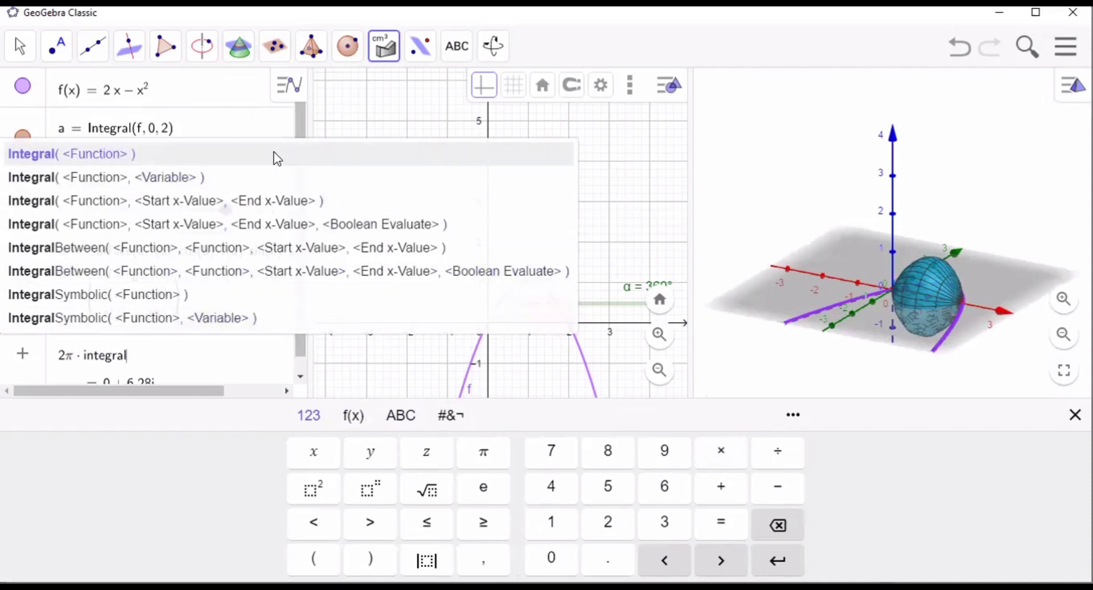
pyautogui.click(275, 156)
pyautogui.write('f, ')
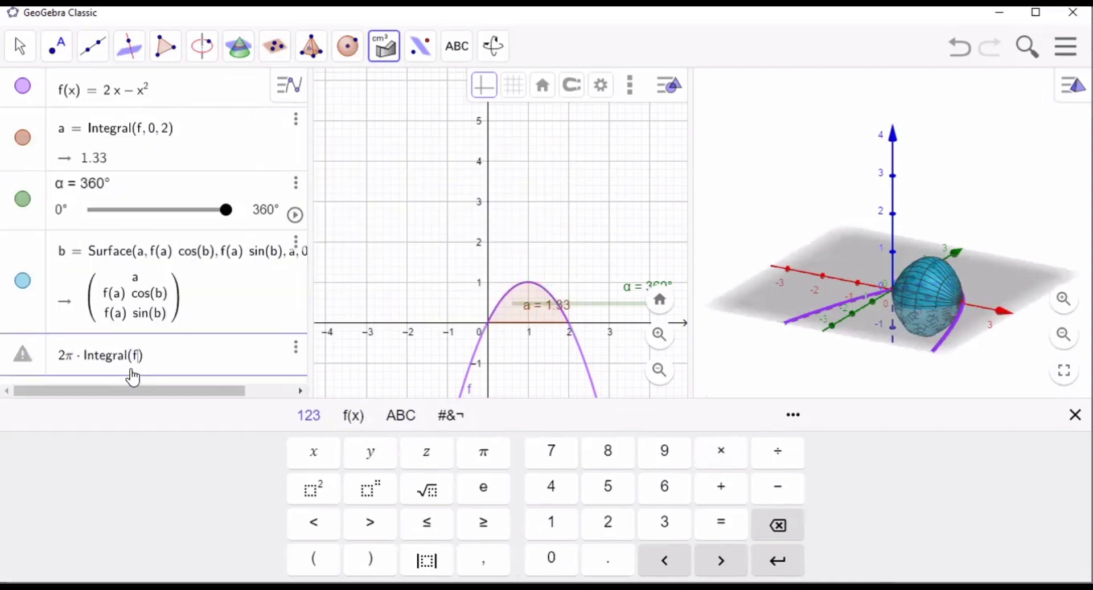
pyautogui.write('0, 2')
pyautogui.press('Return')
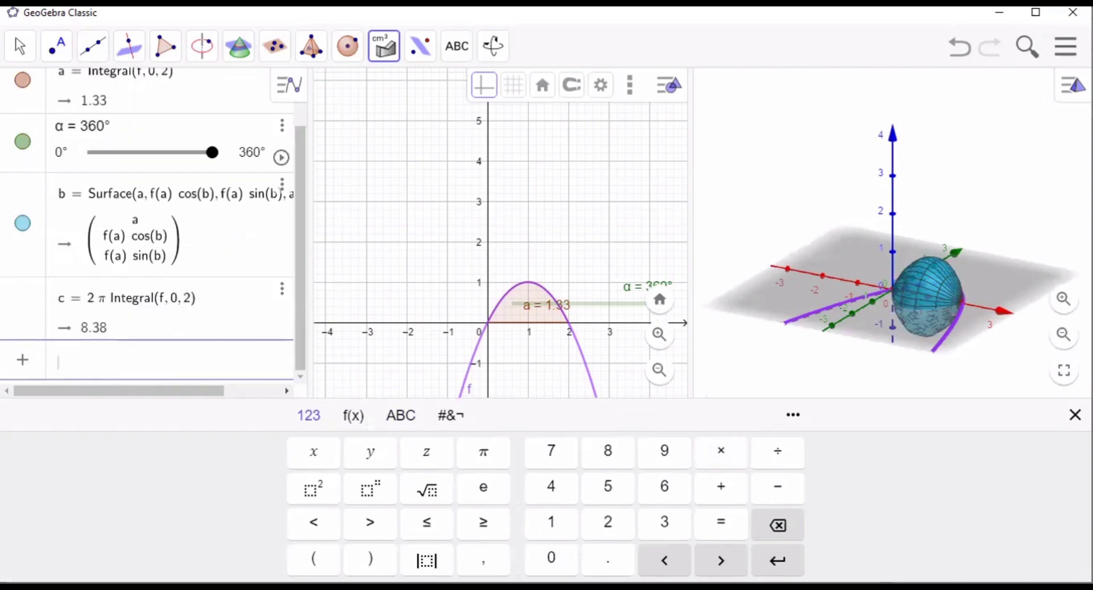
pyautogui.click(1075, 415)
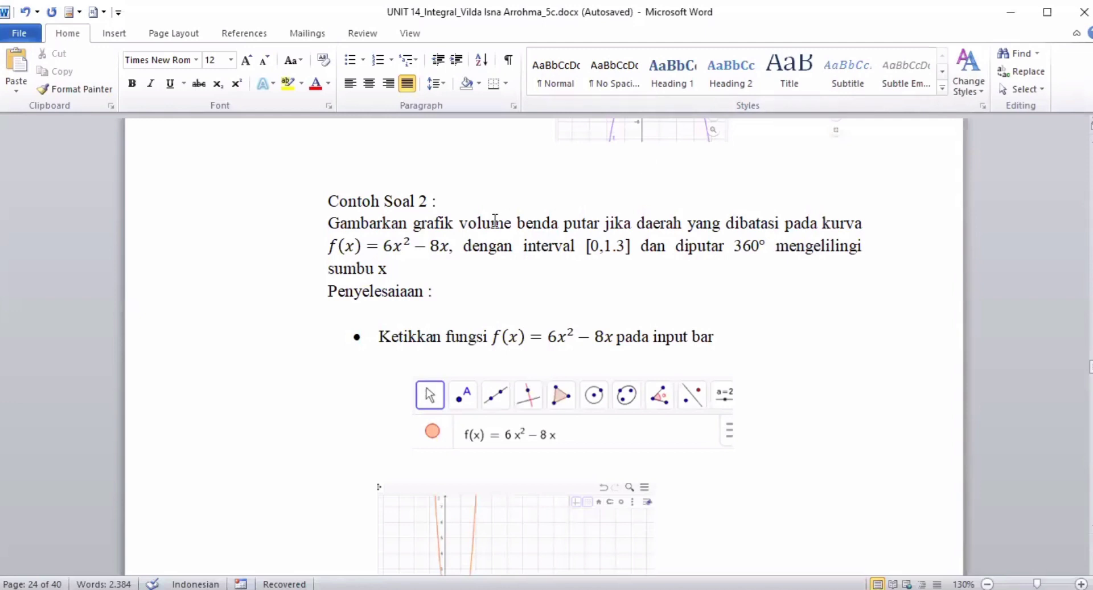
# - Check Contoh Soal 2 in the Word document, switch to a blank GeoGebra window and enter f(x) = 6x^2 - 8x
pyautogui.click(424, 248)
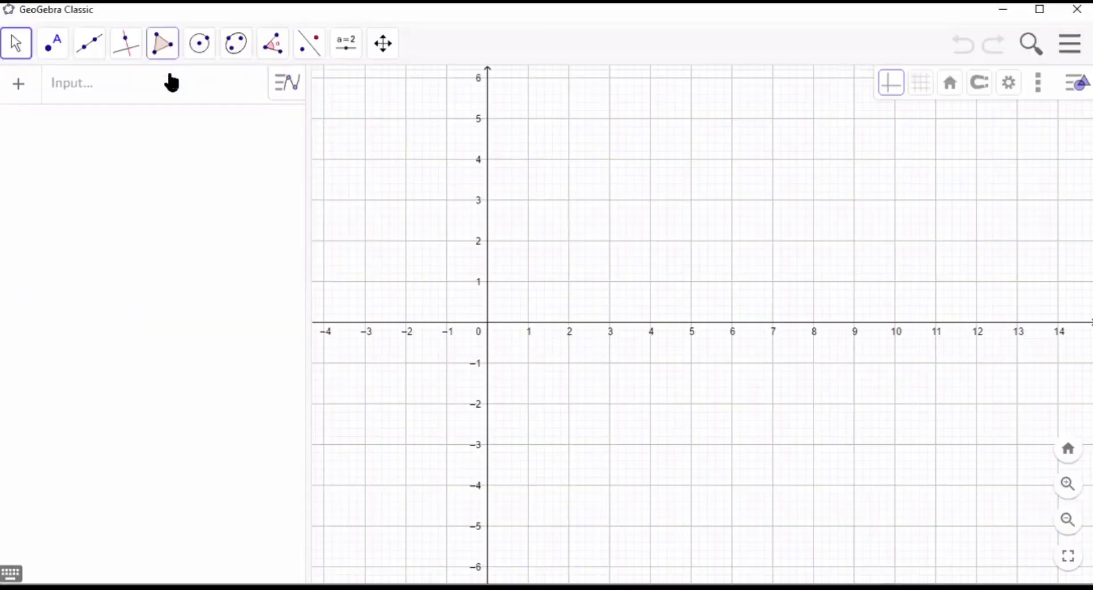
pyautogui.click(170, 101)
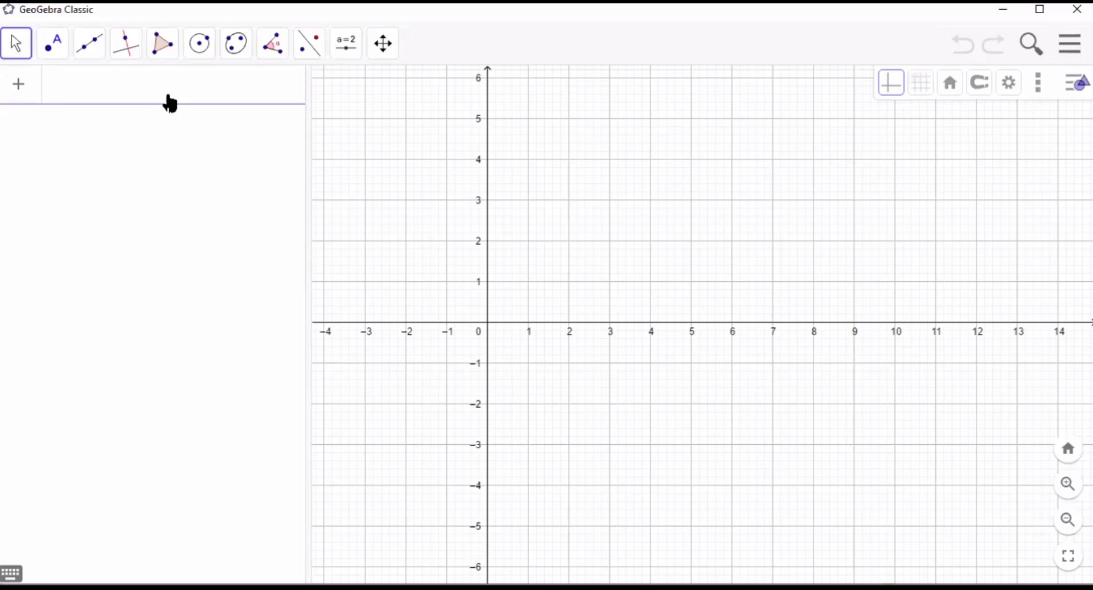
pyautogui.write('f(x)')
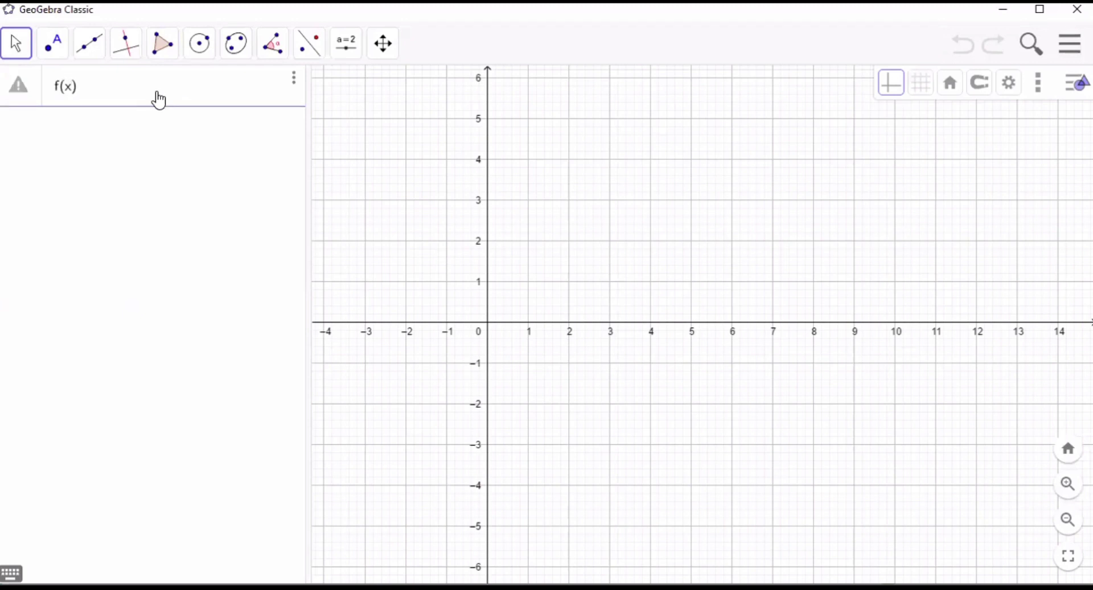
pyautogui.write('=6x')
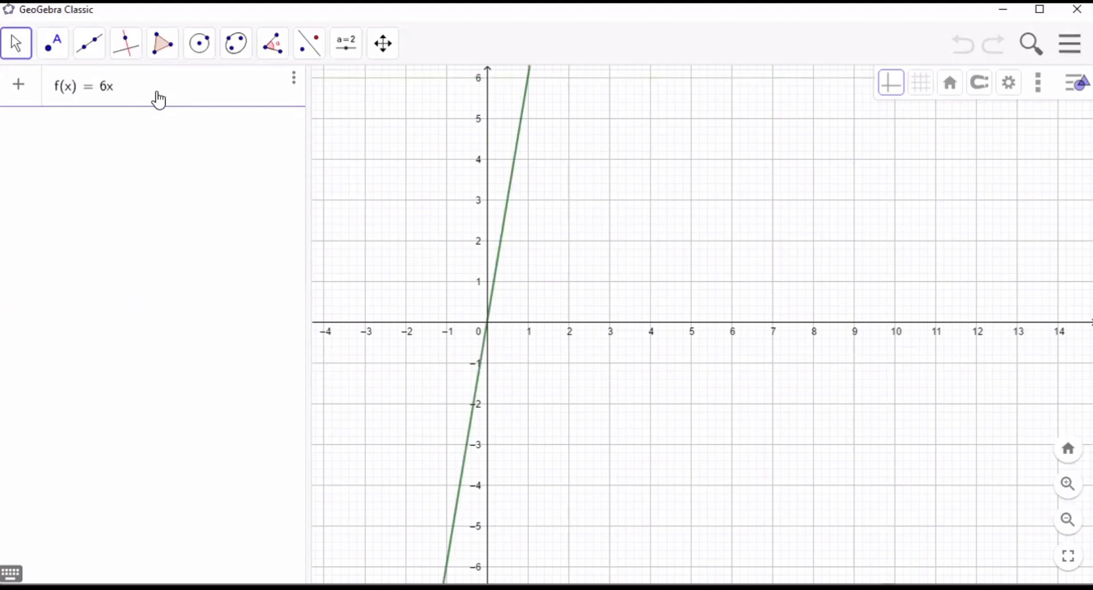
pyautogui.write('^2')
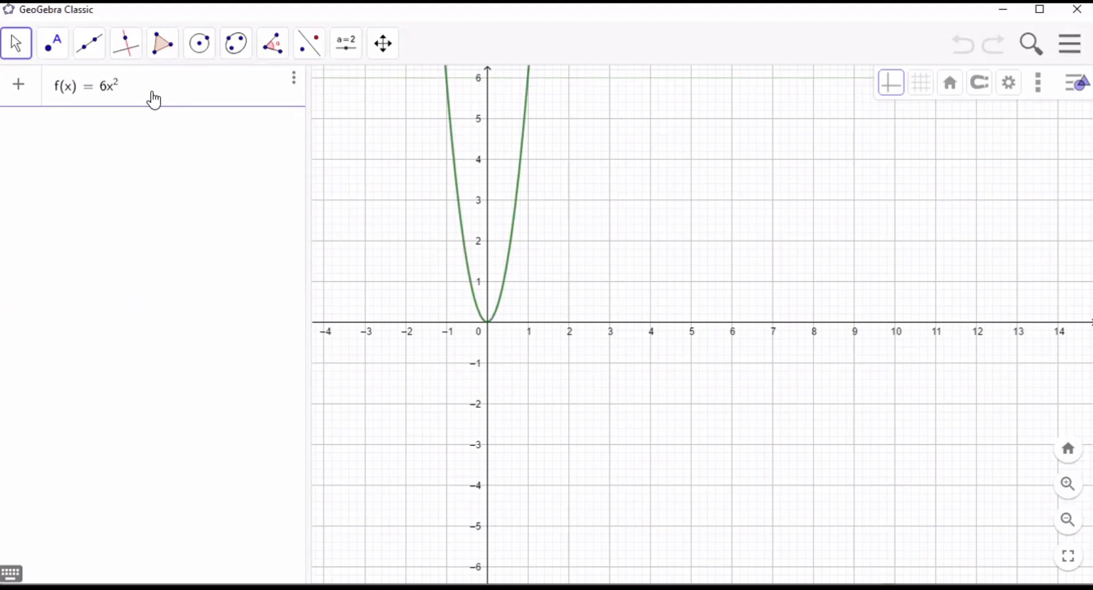
pyautogui.write('-8x')
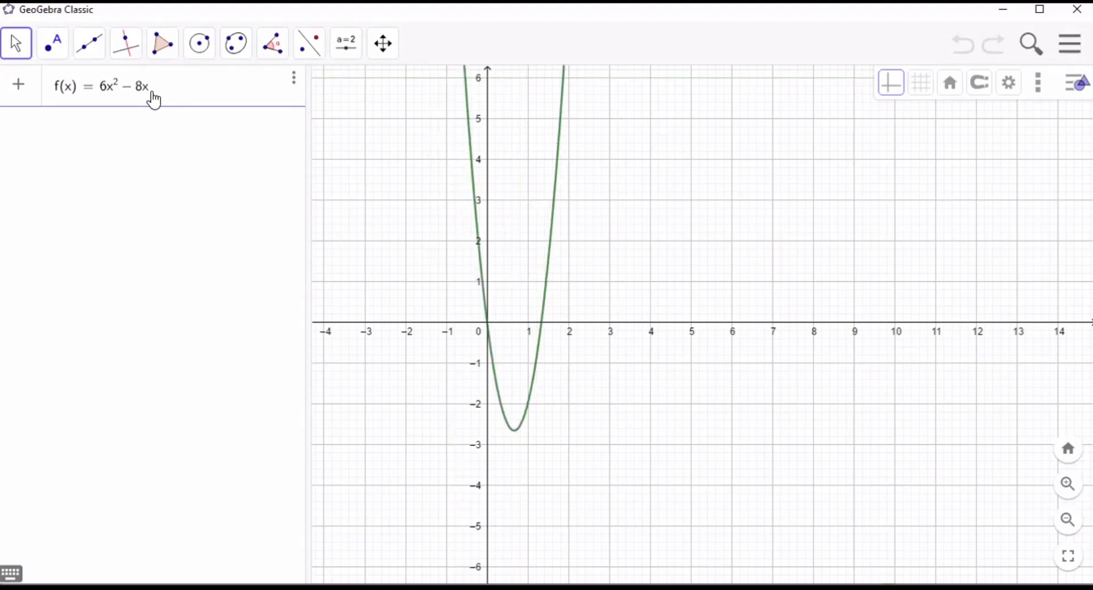
# - Commit the function f(x) = 6x^2 - 8x and add the definite integral Integral(f, 0, 1.3) below it
pyautogui.press('Return')
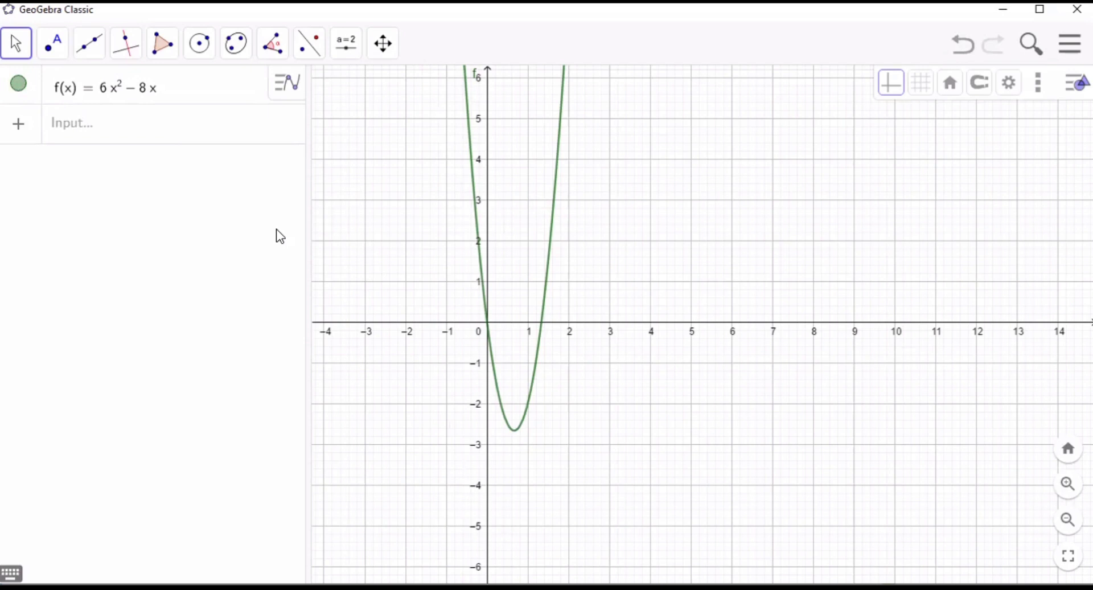
pyautogui.click(165, 130)
pyautogui.write('in')
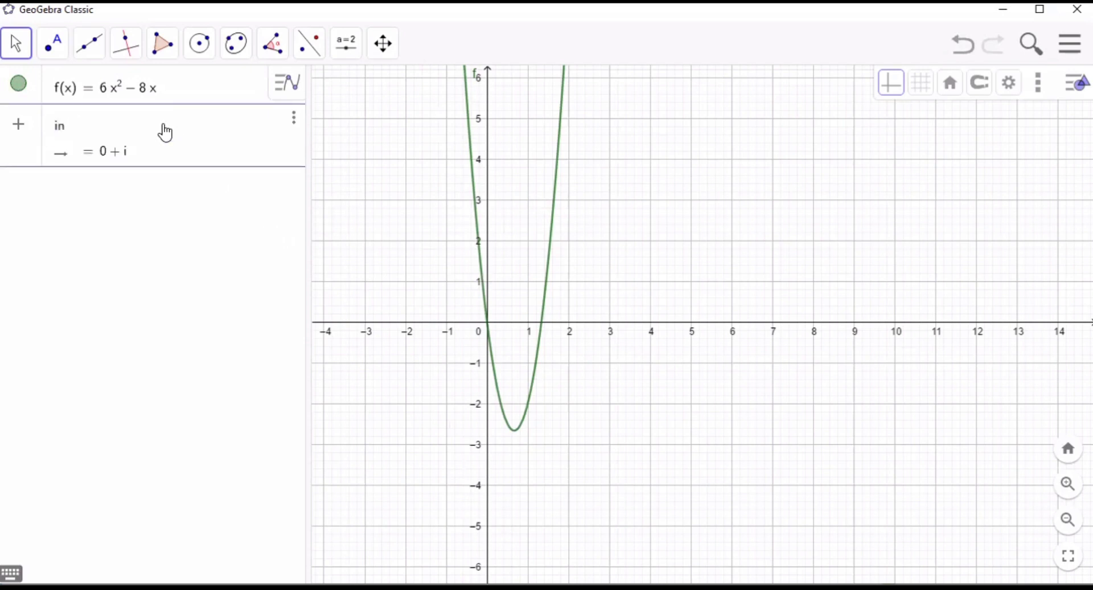
pyautogui.write('tegral')
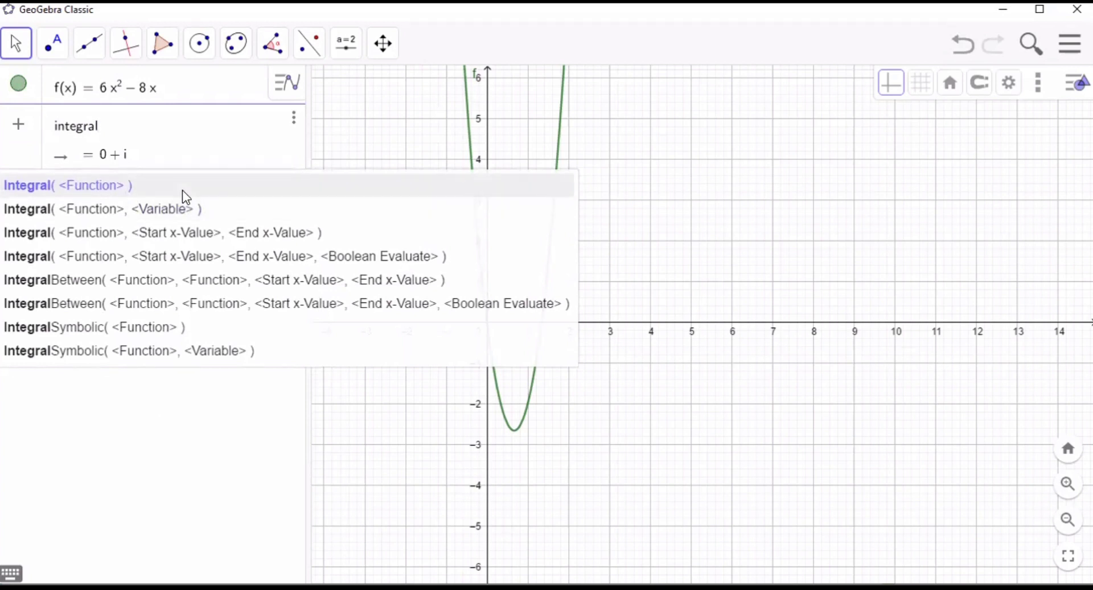
pyautogui.click(183, 191)
pyautogui.write('f')
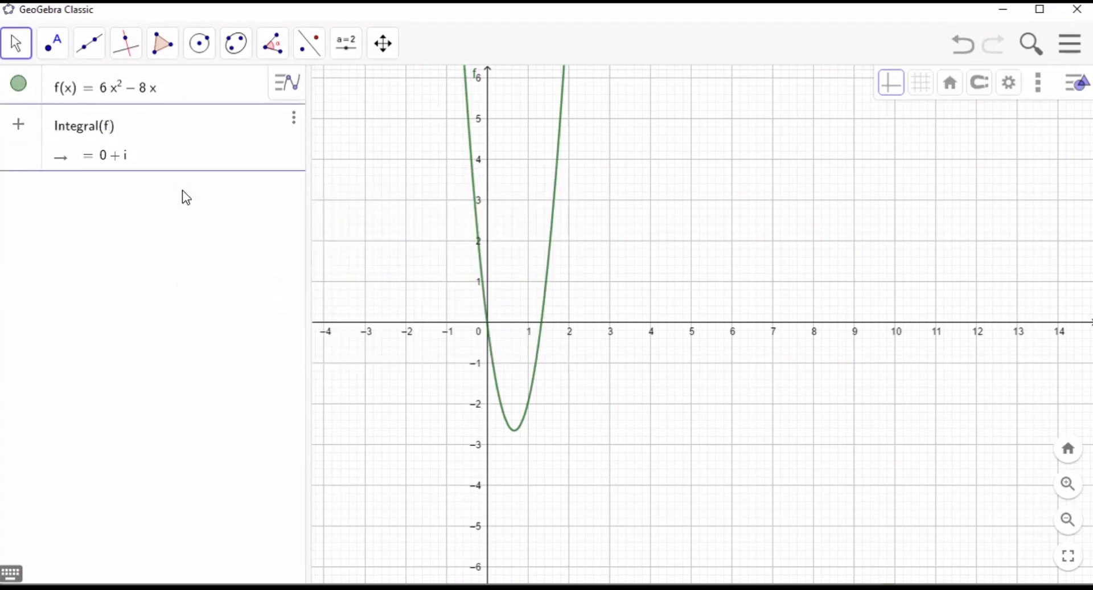
pyautogui.write(', 0, 1.3')
pyautogui.press('Return')
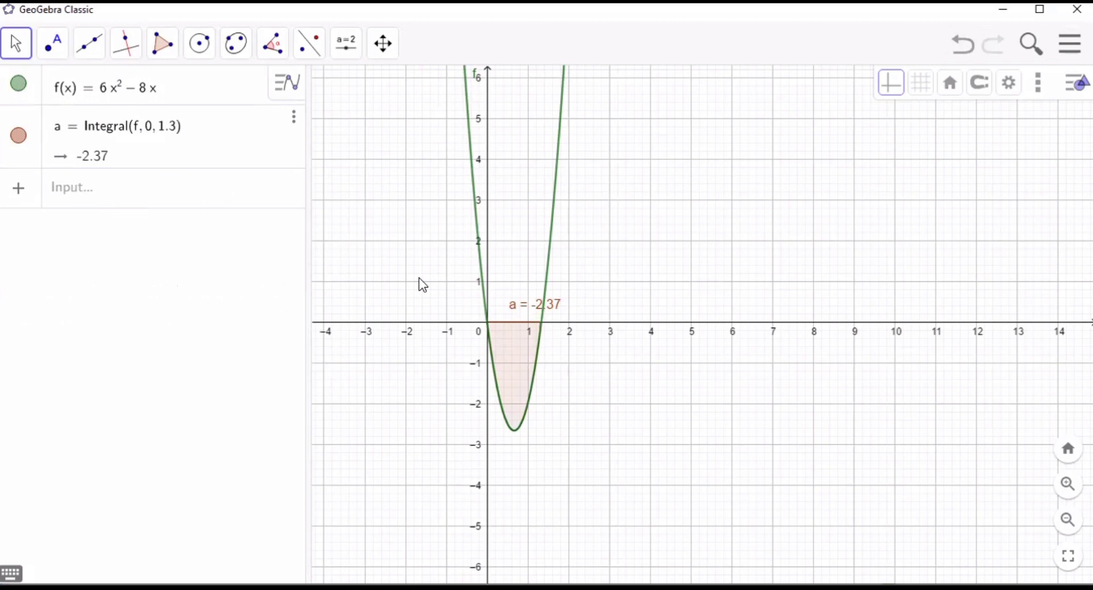
# - Create an angle slider α from 0° to 360° with an increment of 5° beside the shaded region
pyautogui.click(346, 43)
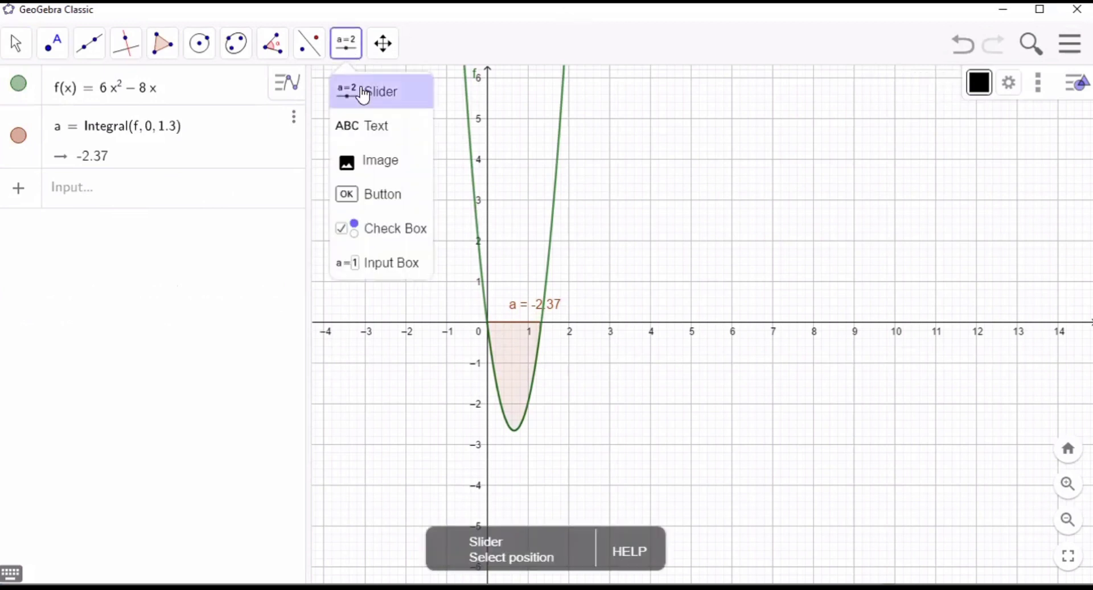
pyautogui.click(364, 93)
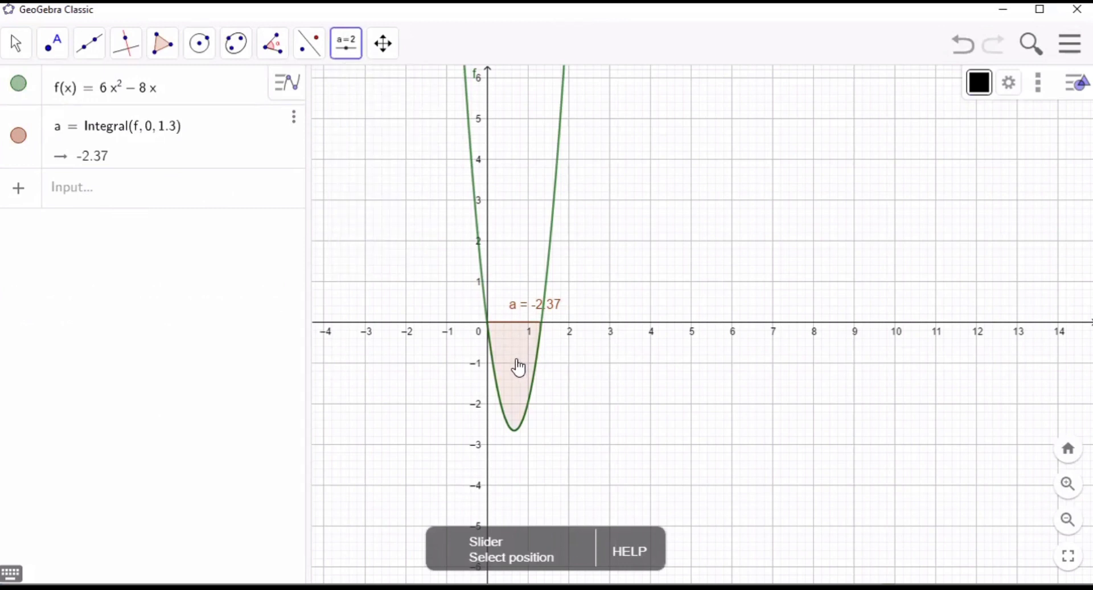
pyautogui.click(518, 368)
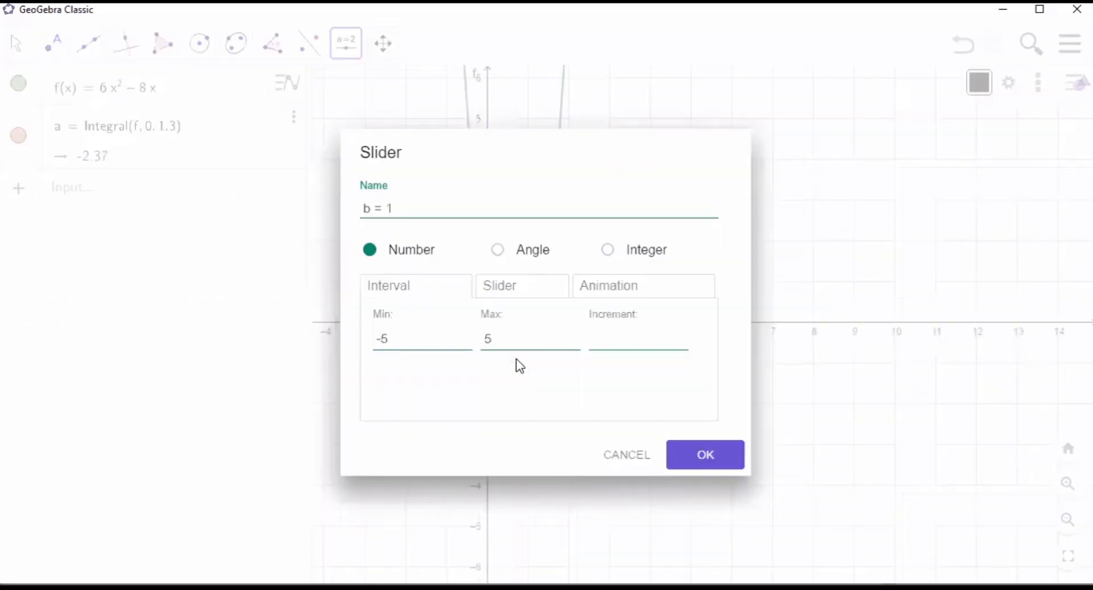
pyautogui.click(532, 253)
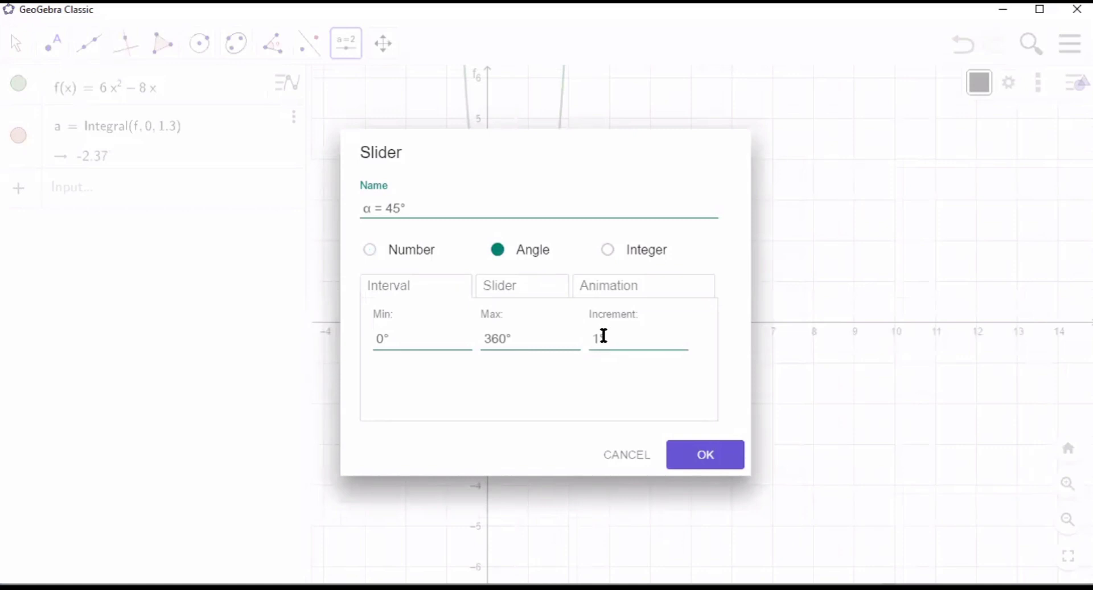
pyautogui.click(602, 337)
pyautogui.press('BackSpace')
pyautogui.write('5')
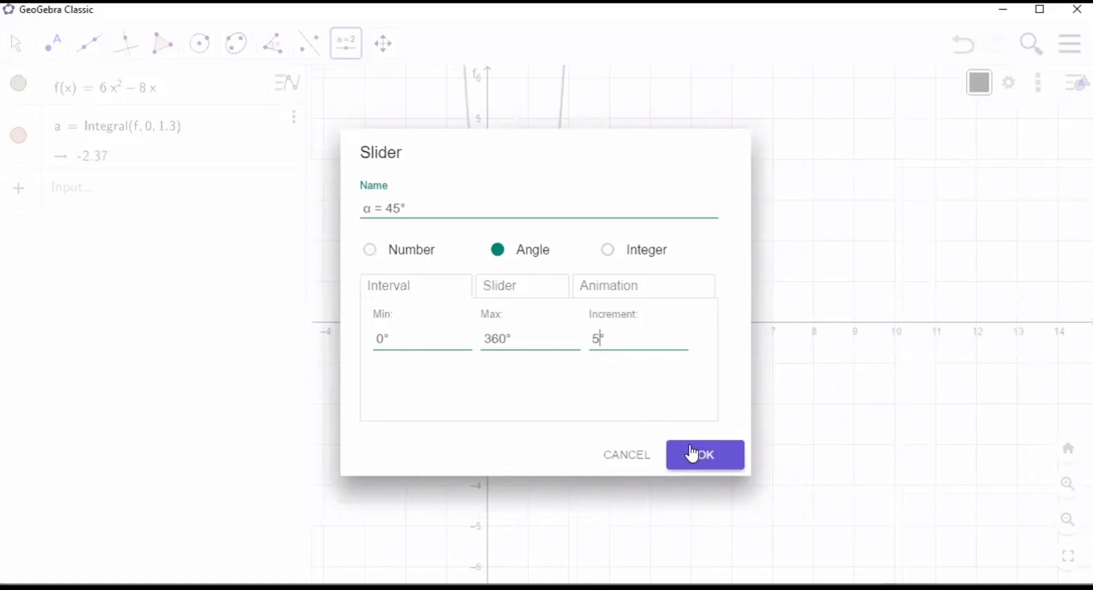
pyautogui.click(693, 453)
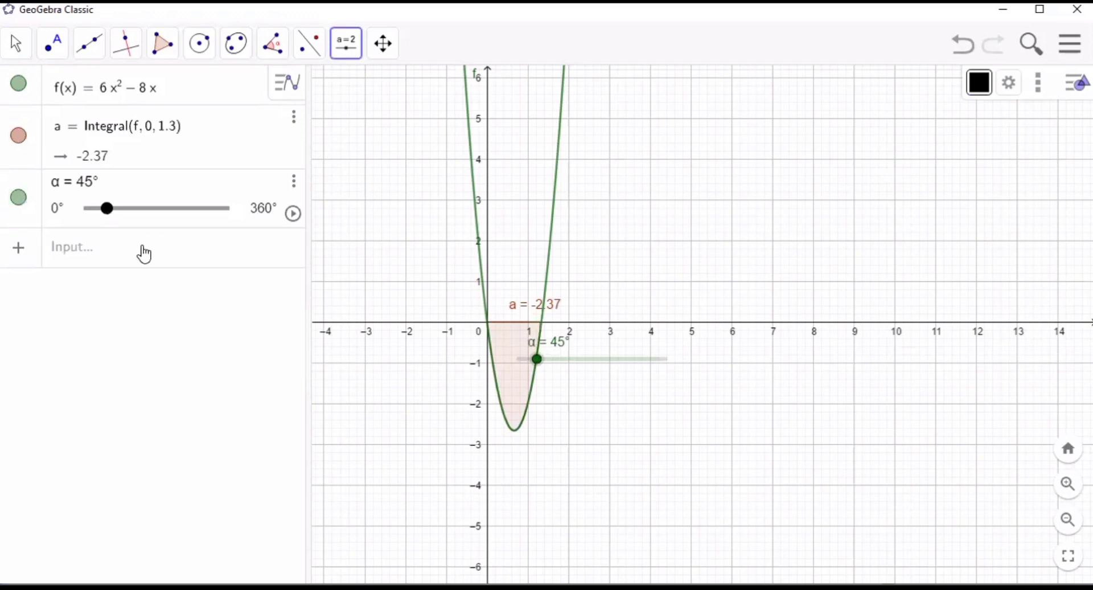
# - Show the 3D Graphics view and begin a parametric Surface command that takes three expressions and two parameter variables
pyautogui.click(1051, 87)
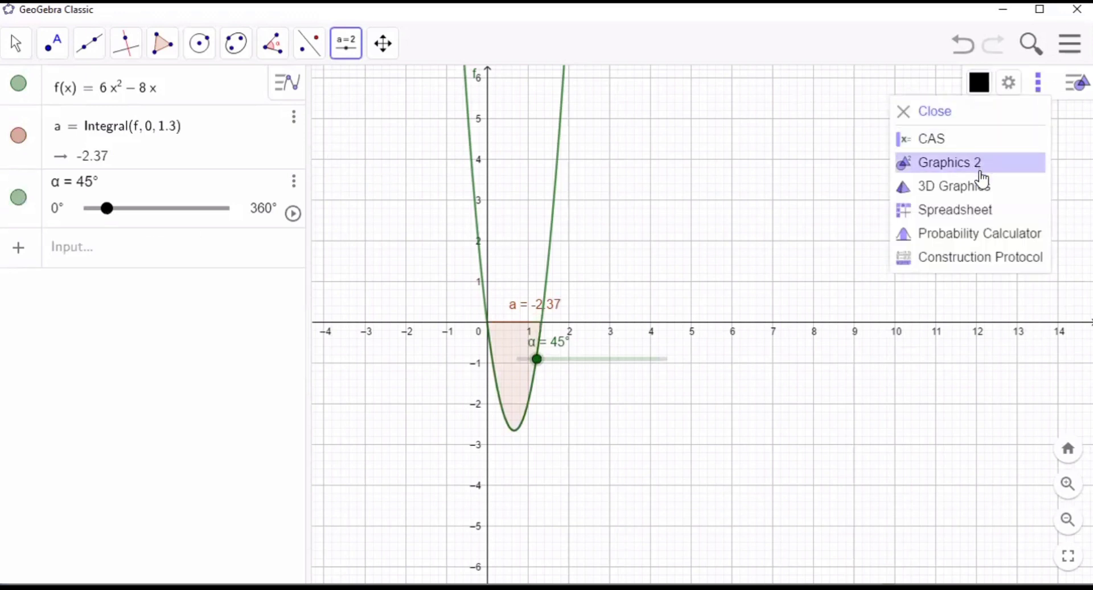
pyautogui.click(980, 190)
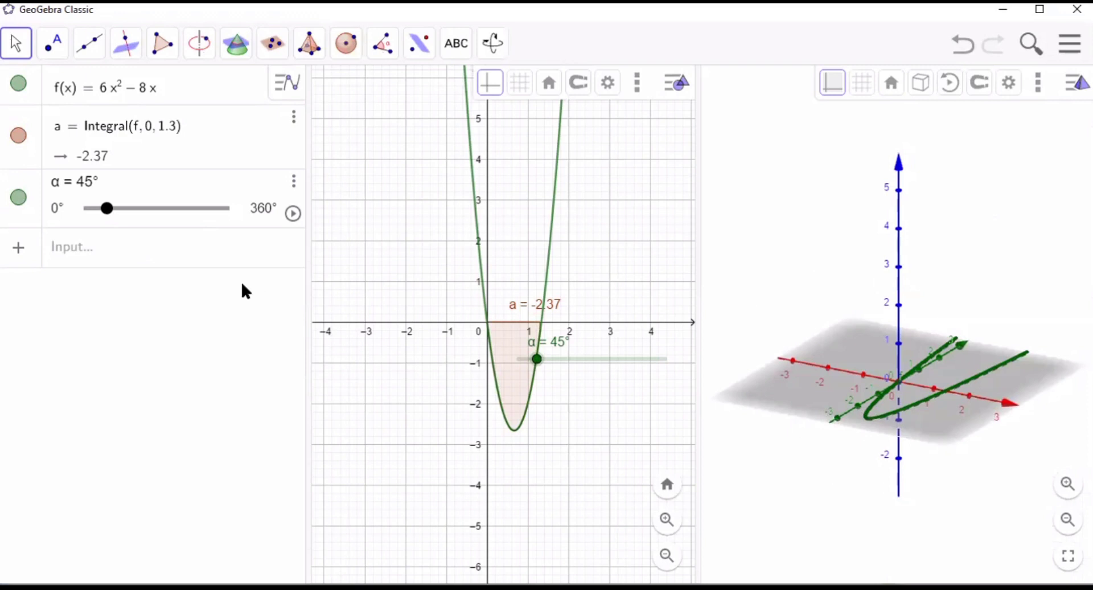
pyautogui.click(95, 253)
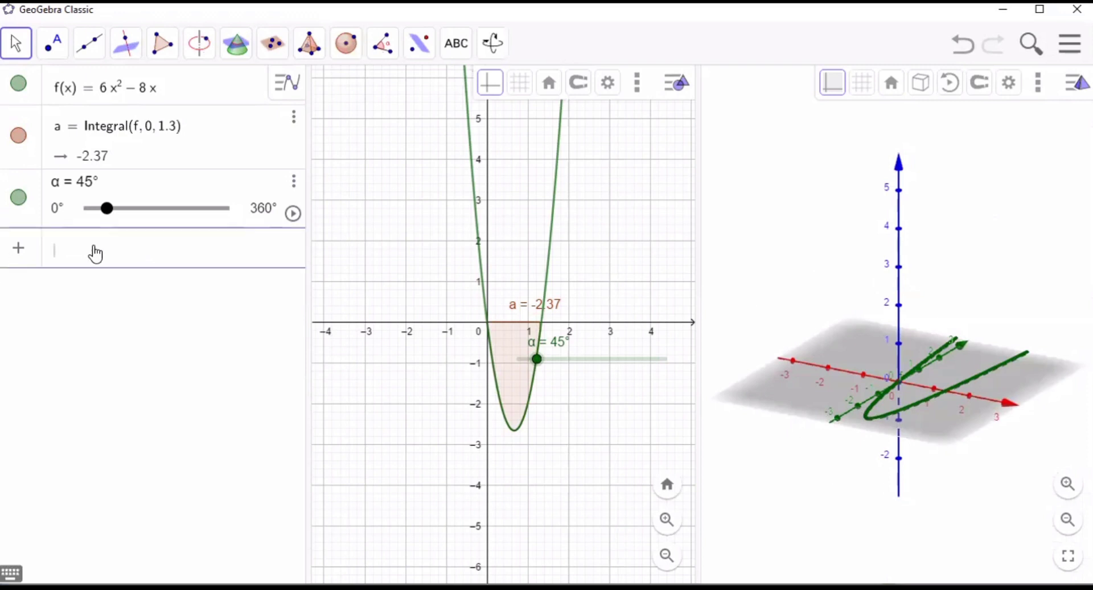
pyautogui.write('sur')
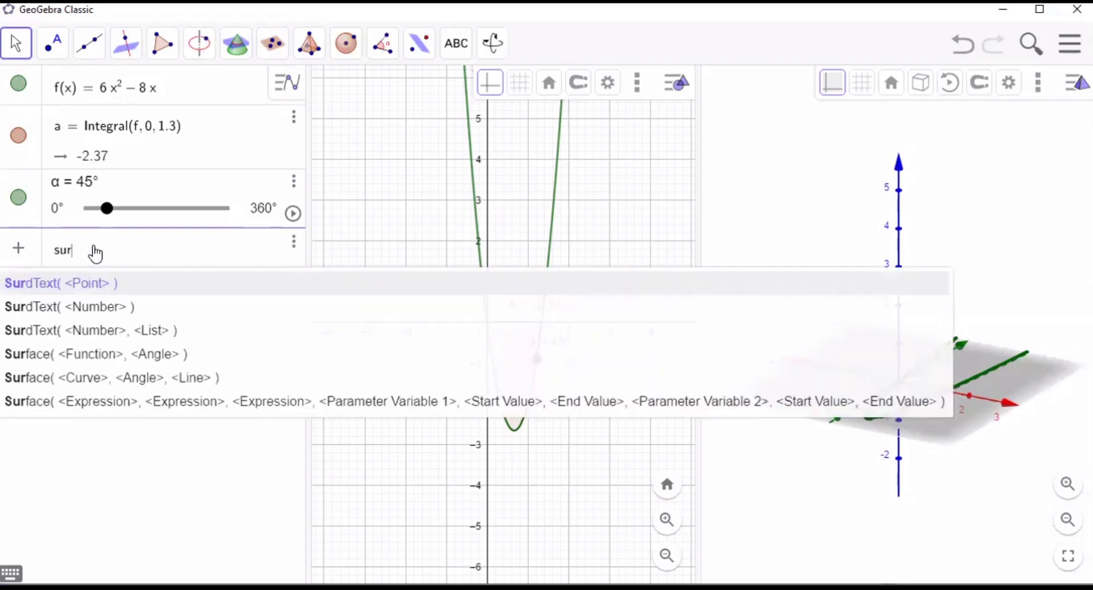
pyautogui.write('face')
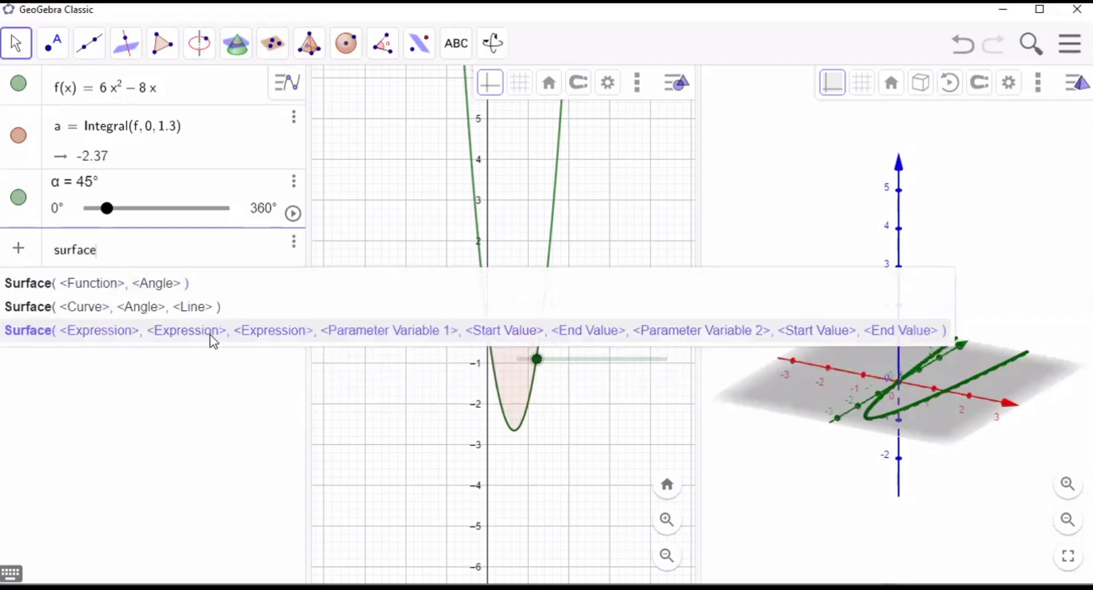
pyautogui.click(211, 336)
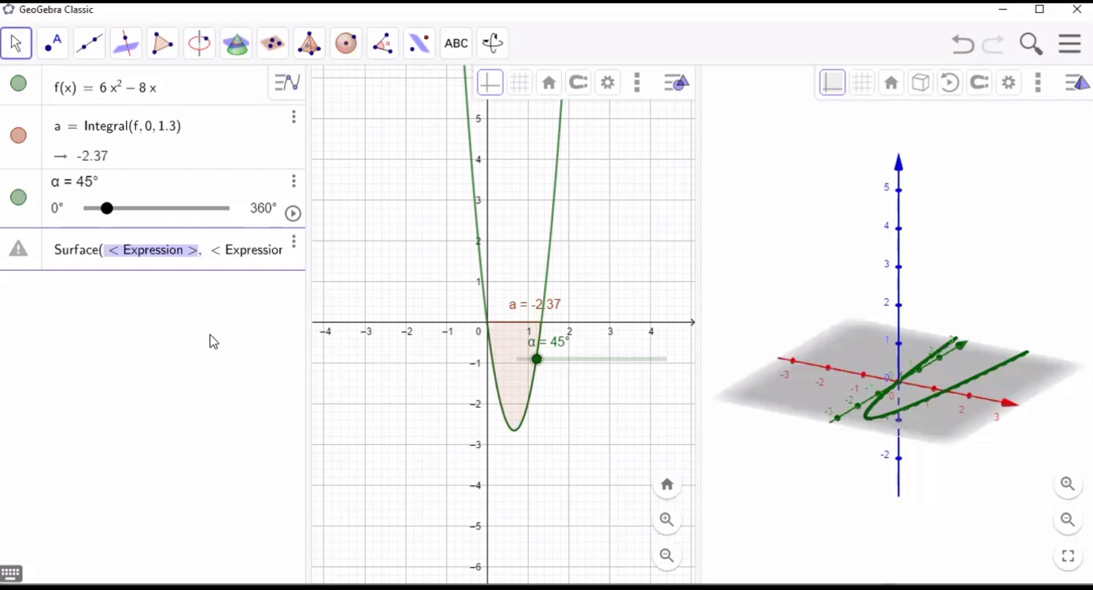
# - Fill the three Surface expressions with a, f(a)cosb and f(a)sinb
pyautogui.write('a,f,')
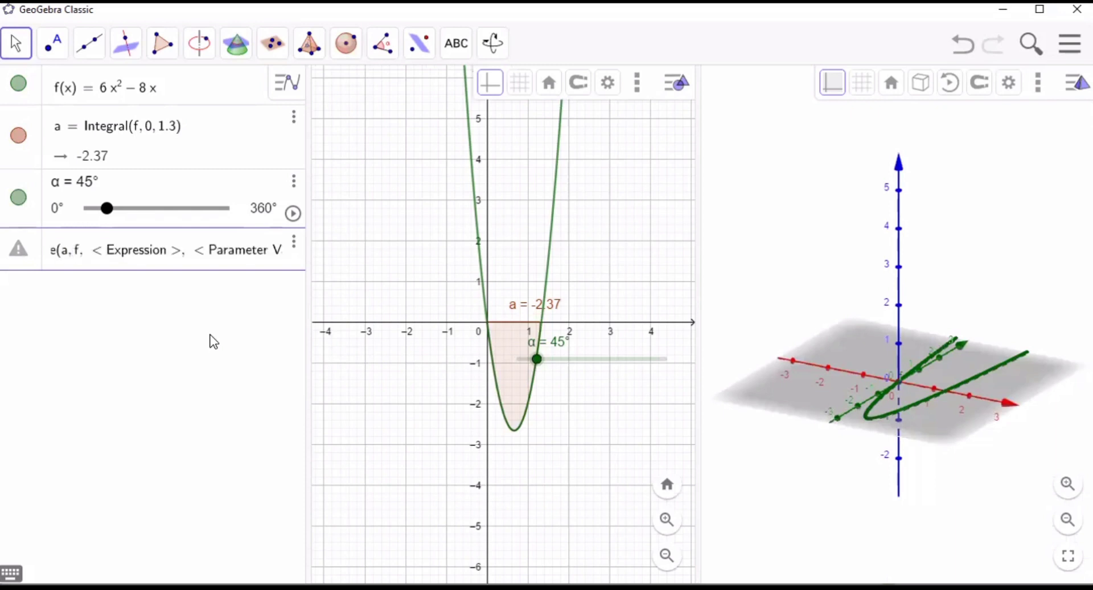
pyautogui.write('(a')
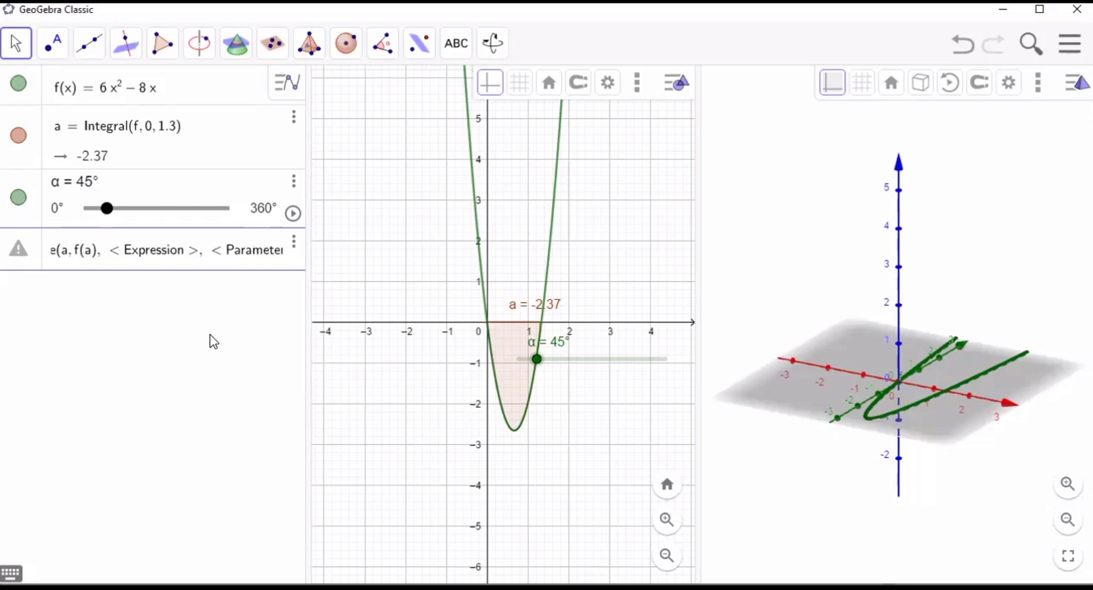
pyautogui.write('cosb')
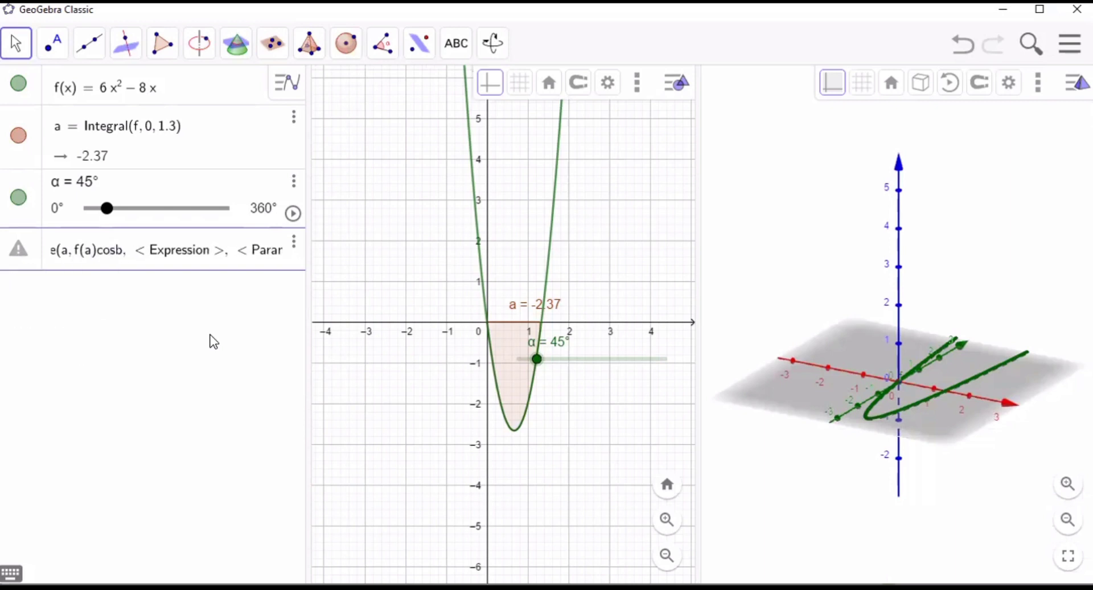
pyautogui.write(',f(a)')
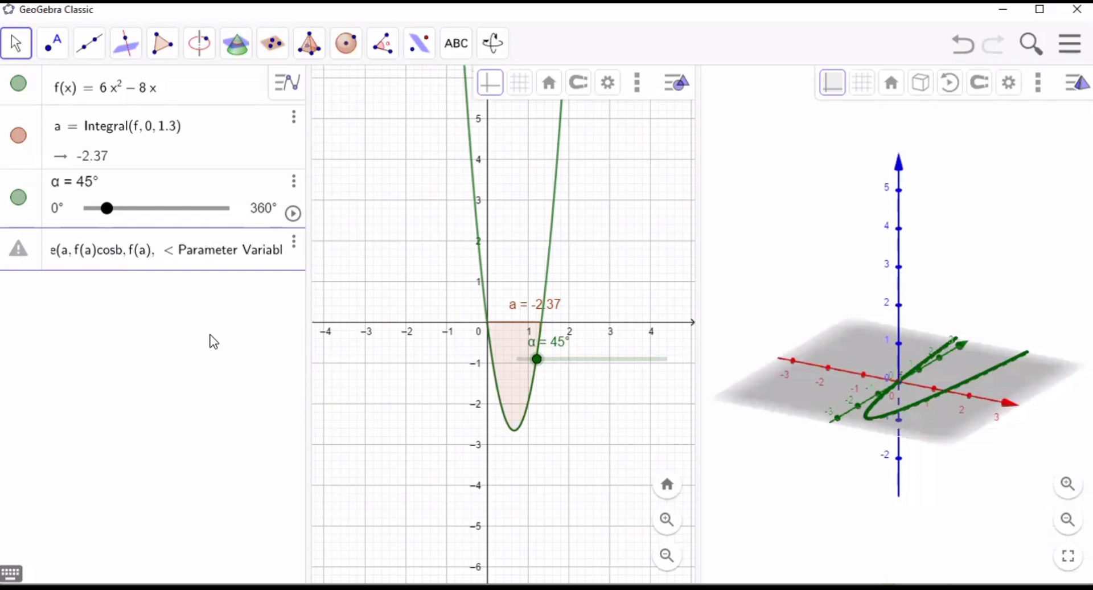
pyautogui.write('sin')
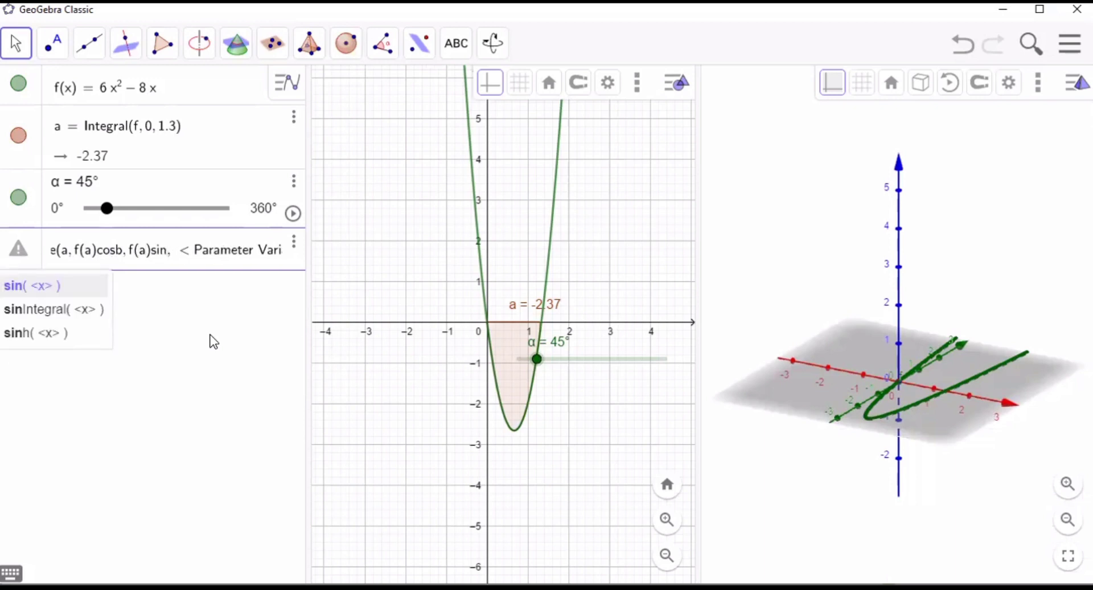
pyautogui.write('b')
pyautogui.press('Tab')
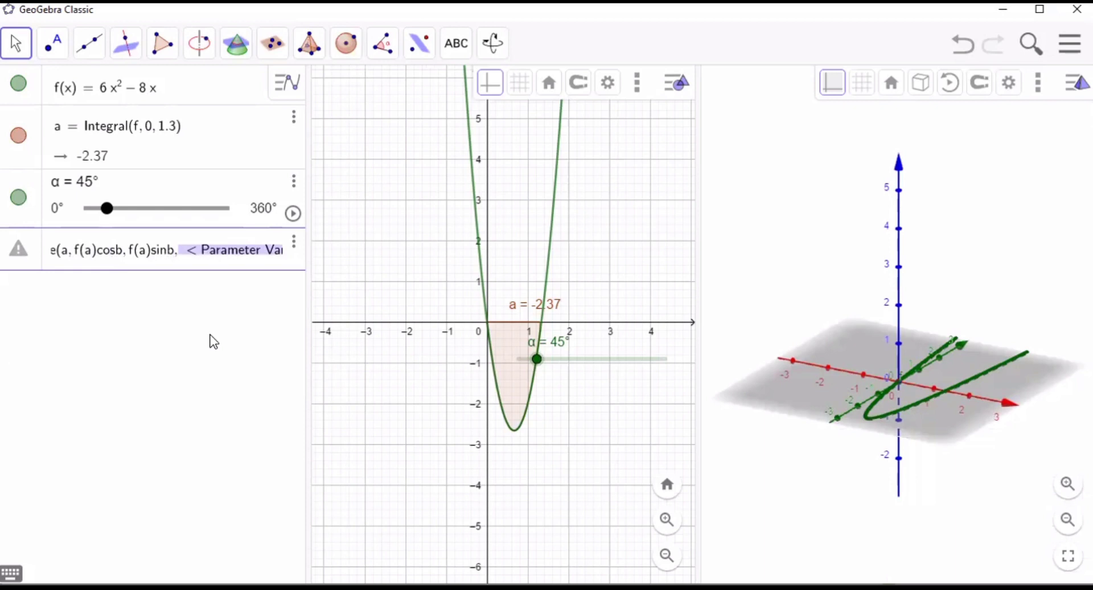
# - Set the first Surface parameter to a from 0 to 1.3 and start the second parameter b at 0
pyautogui.write('a,')
pyautogui.press('Tab')
pyautogui.write('0')
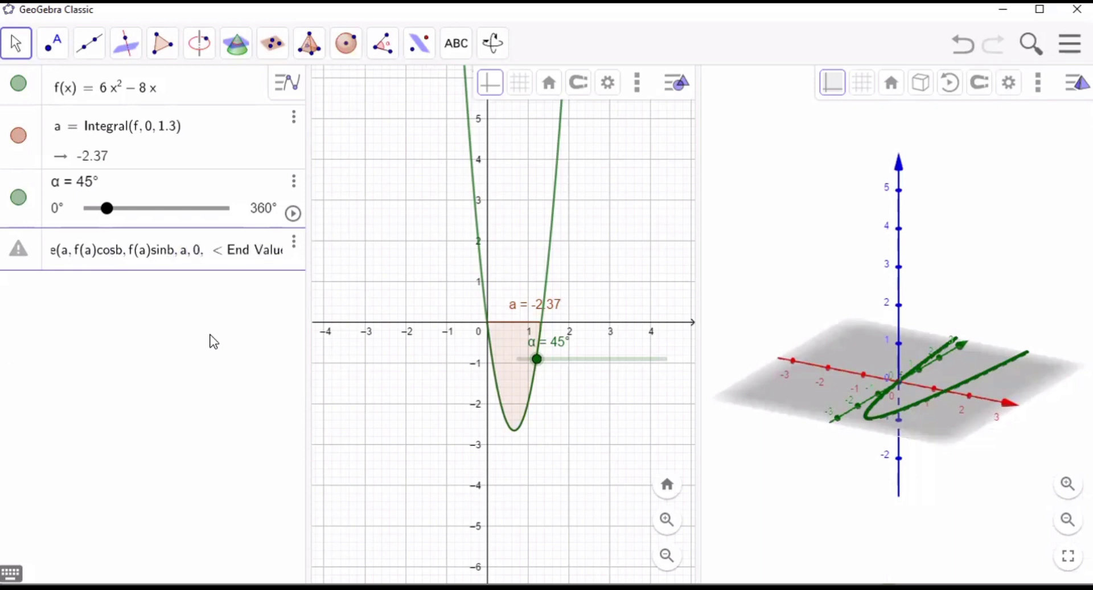
pyautogui.press('Tab')
pyautogui.write('1.3')
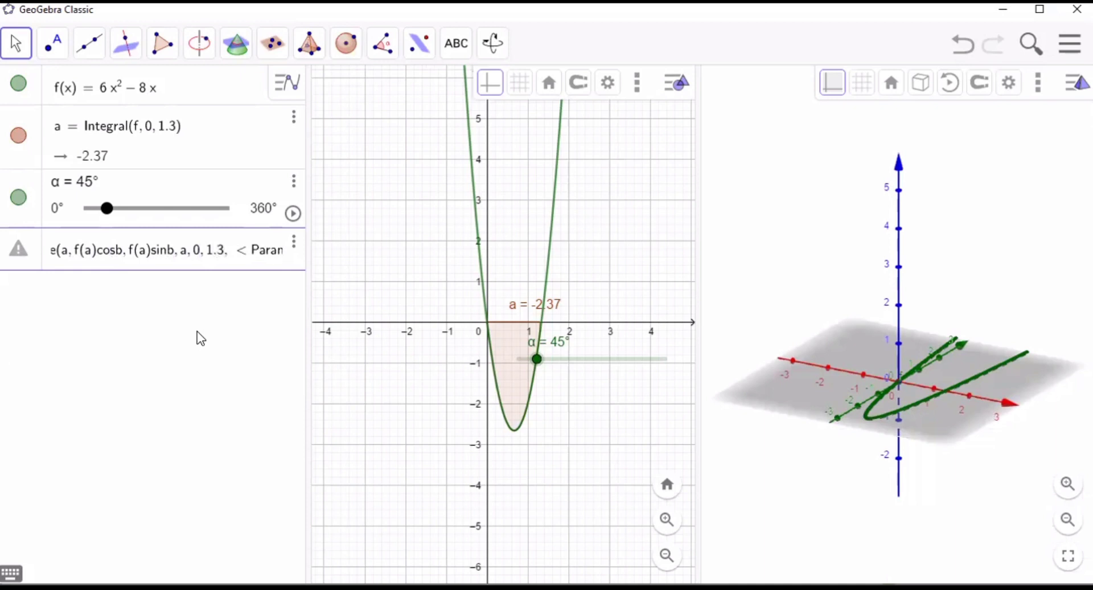
pyautogui.press('Tab')
pyautogui.write('b')
pyautogui.press('Tab')
pyautogui.write('0')
pyautogui.press('Tab')
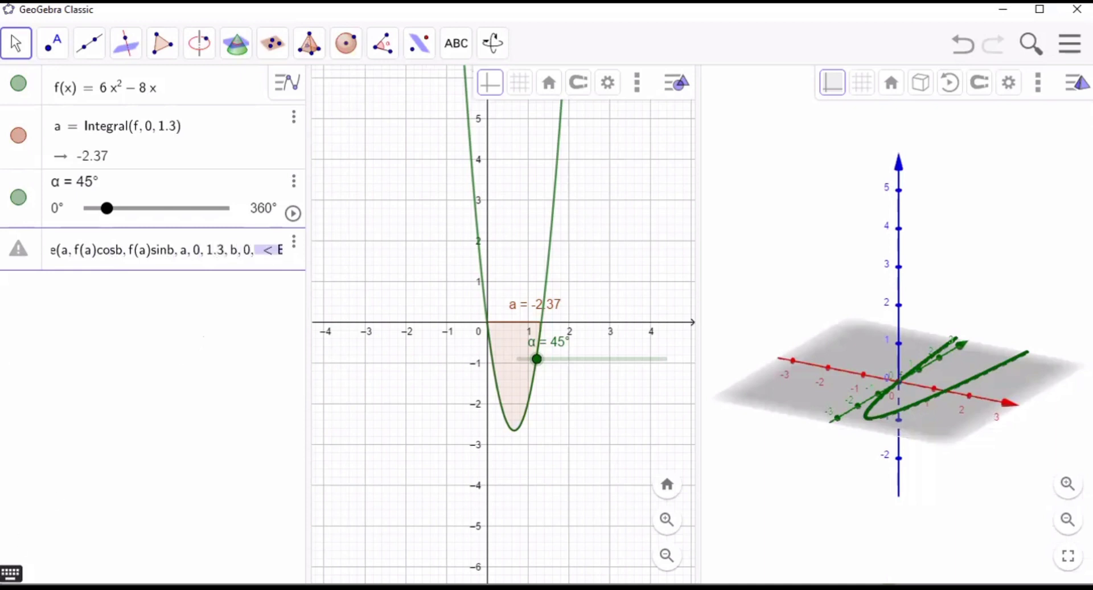
# - Enter α as the end value of b, commit the surface, and set the slider α to 360°
pyautogui.click(11, 573)
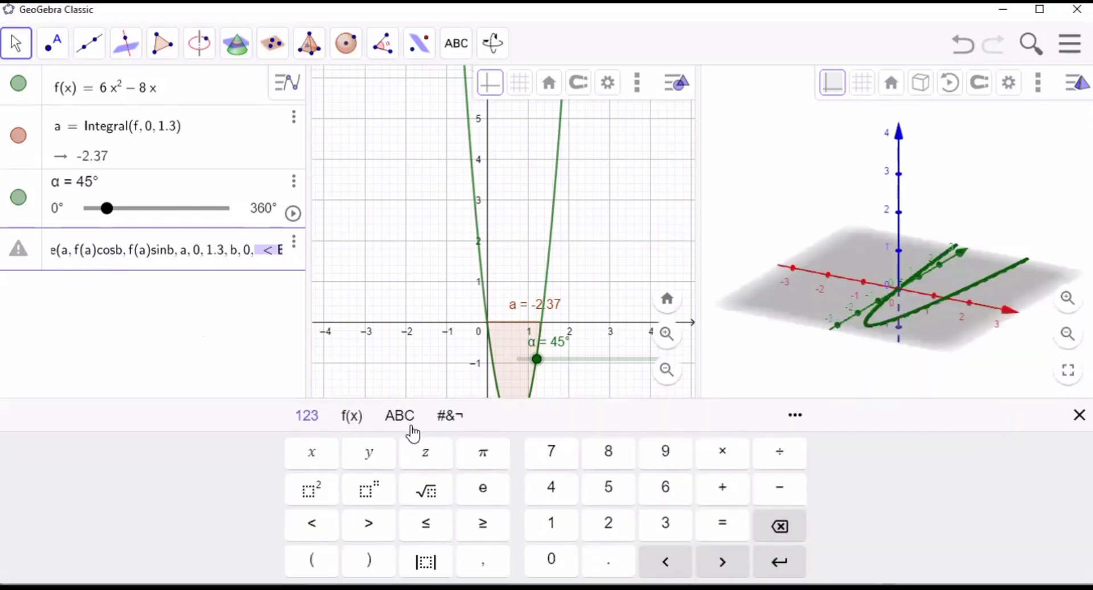
pyautogui.click(412, 428)
pyautogui.click(288, 559)
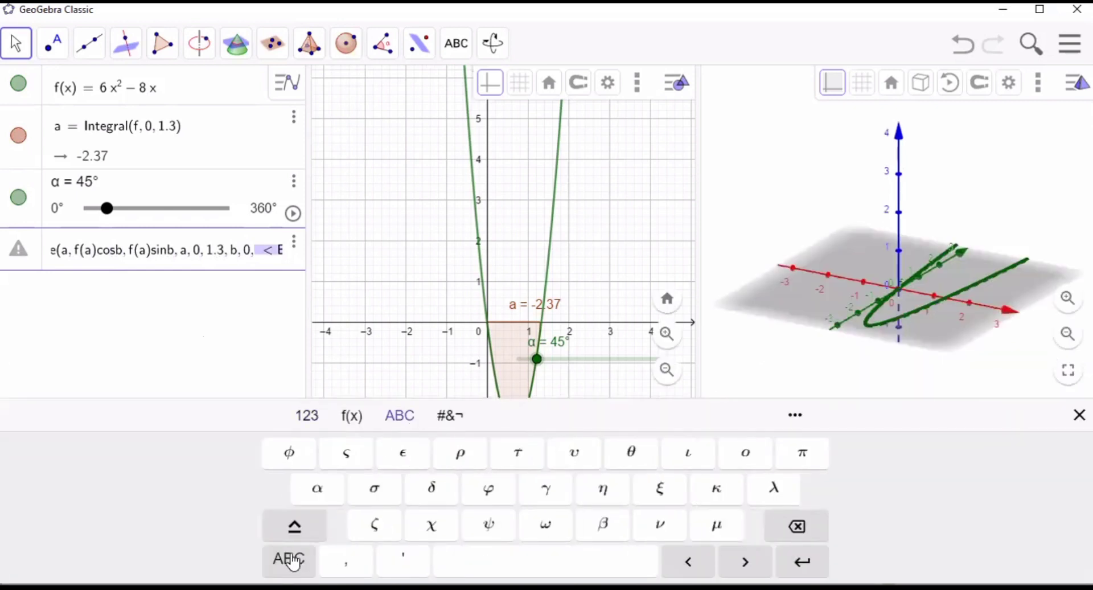
pyautogui.click(318, 500)
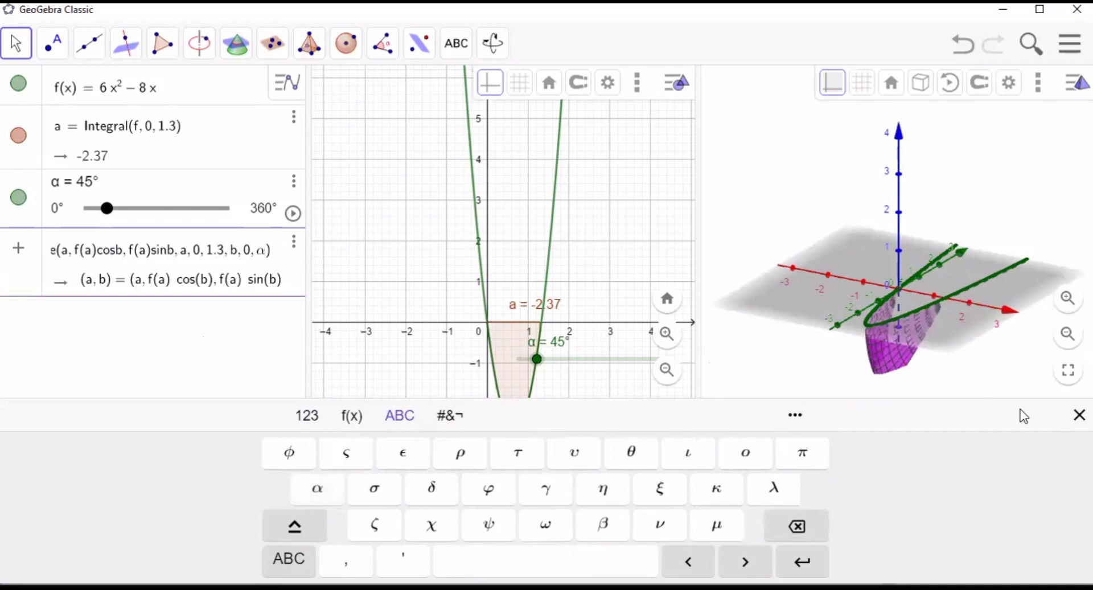
pyautogui.click(1079, 415)
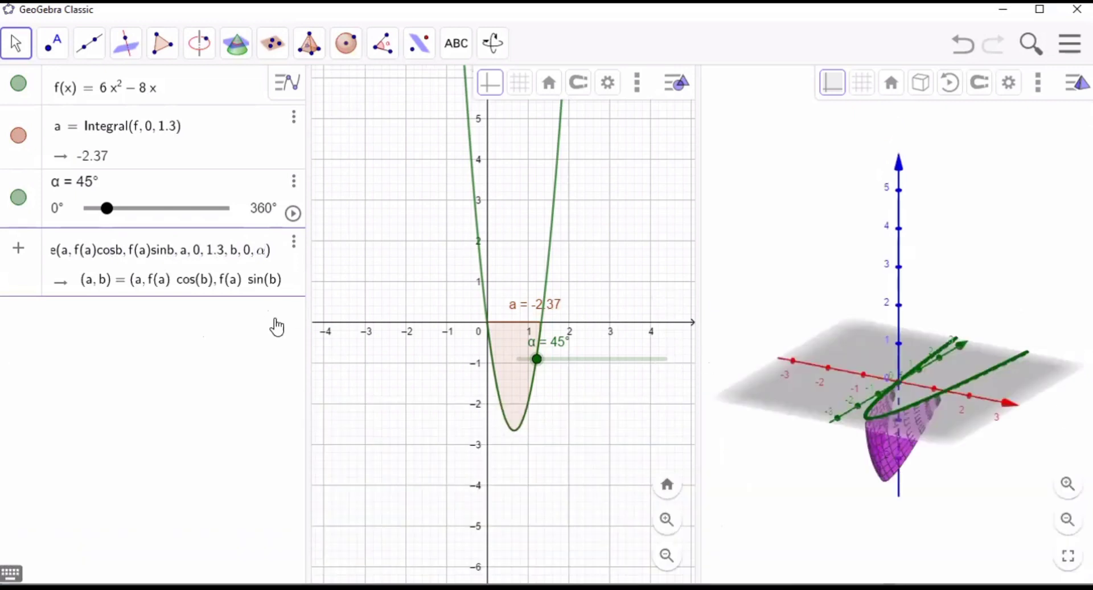
pyautogui.click(276, 320)
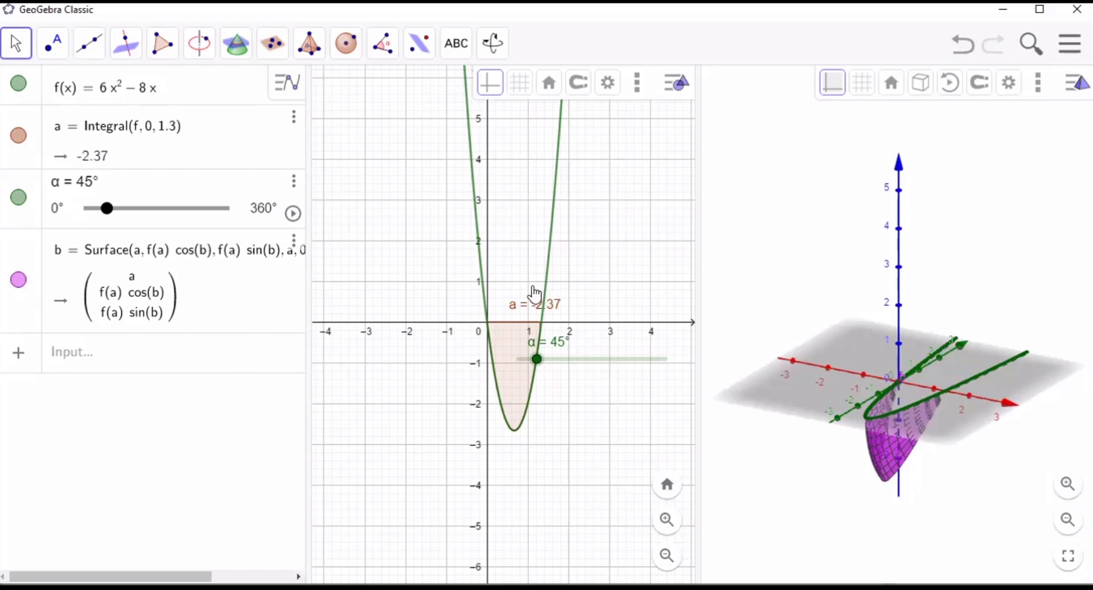
pyautogui.moveTo(108, 208); pyautogui.dragTo(260, 223)
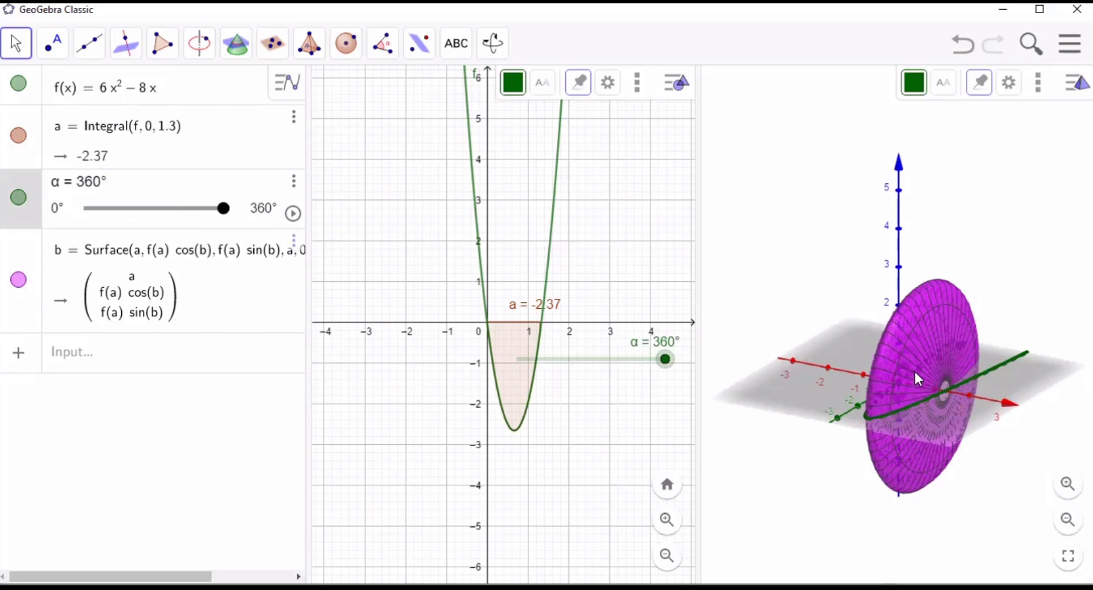
pyautogui.click(107, 355)
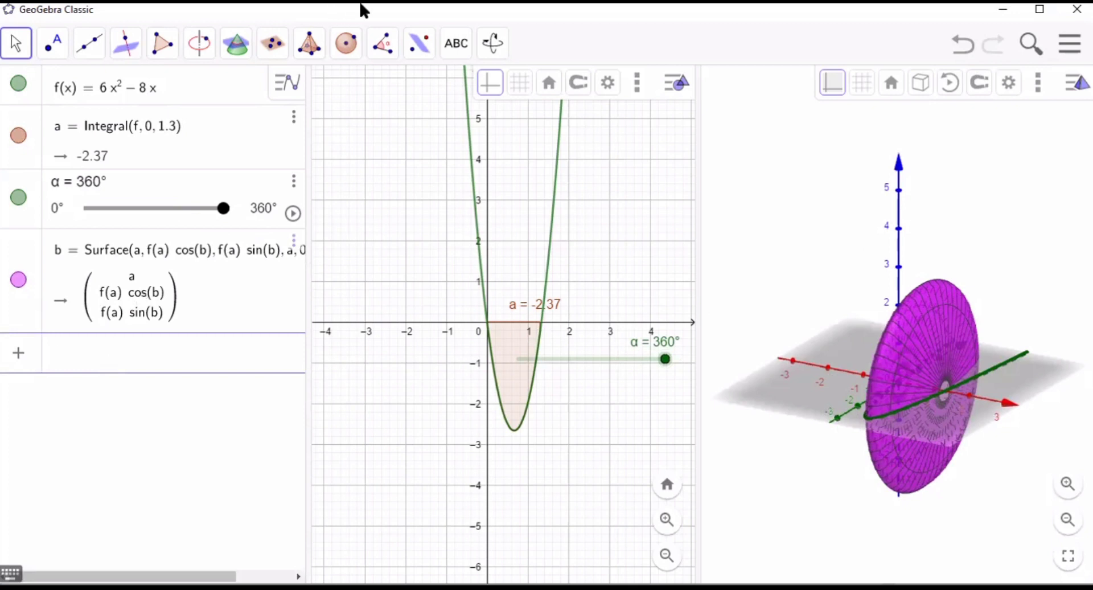
pyautogui.click(383, 43)
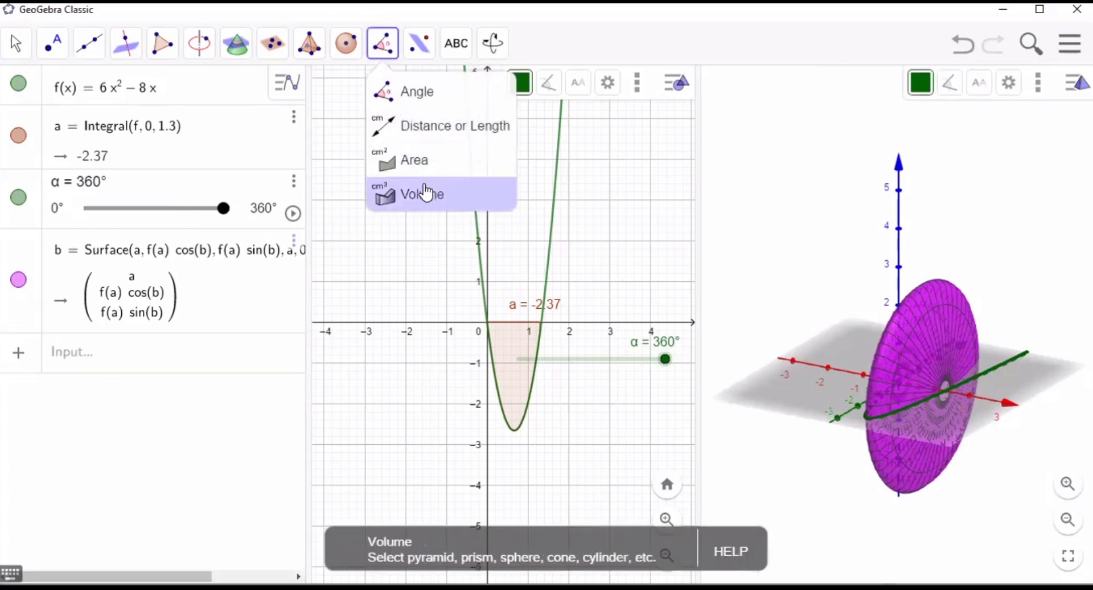
pyautogui.click(425, 192)
# - Start a new algebra expression with 2π followed by a multiplication sign
pyautogui.click(105, 351)
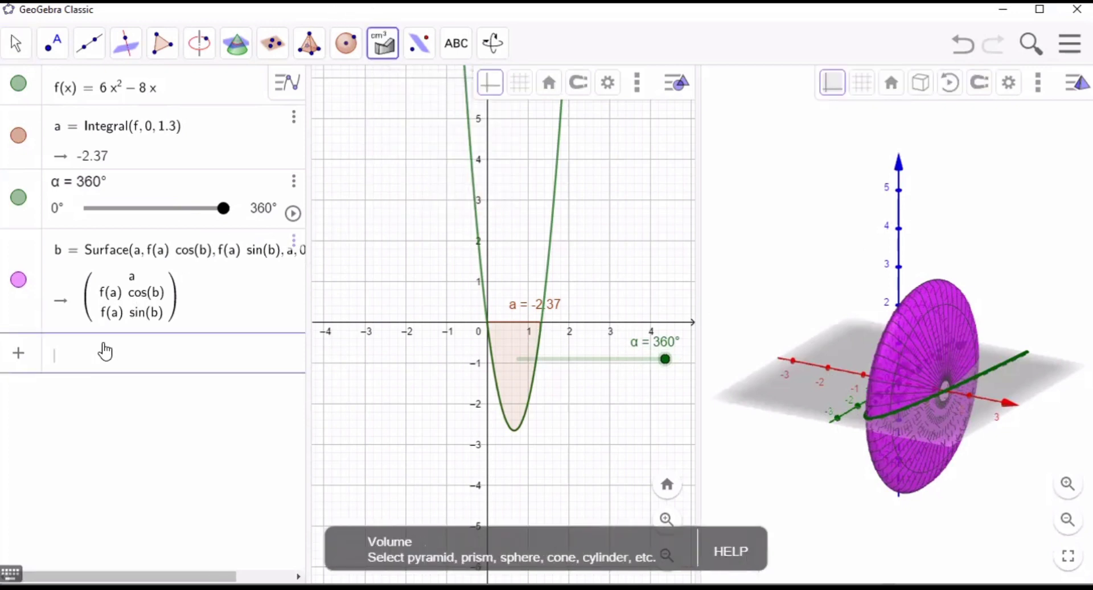
pyautogui.write('2')
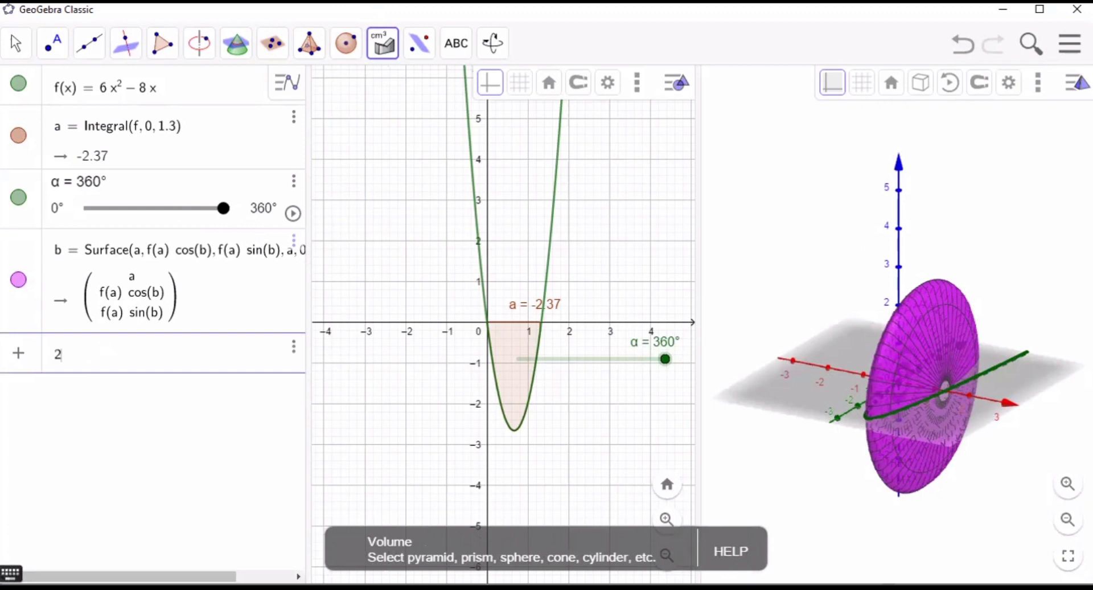
pyautogui.click(11, 573)
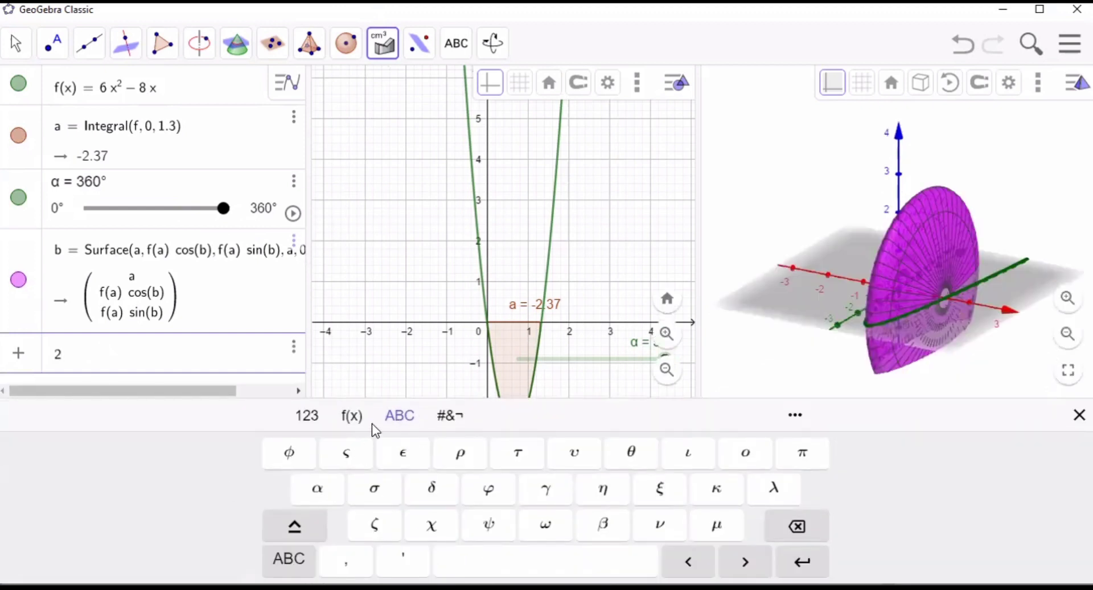
pyautogui.click(325, 419)
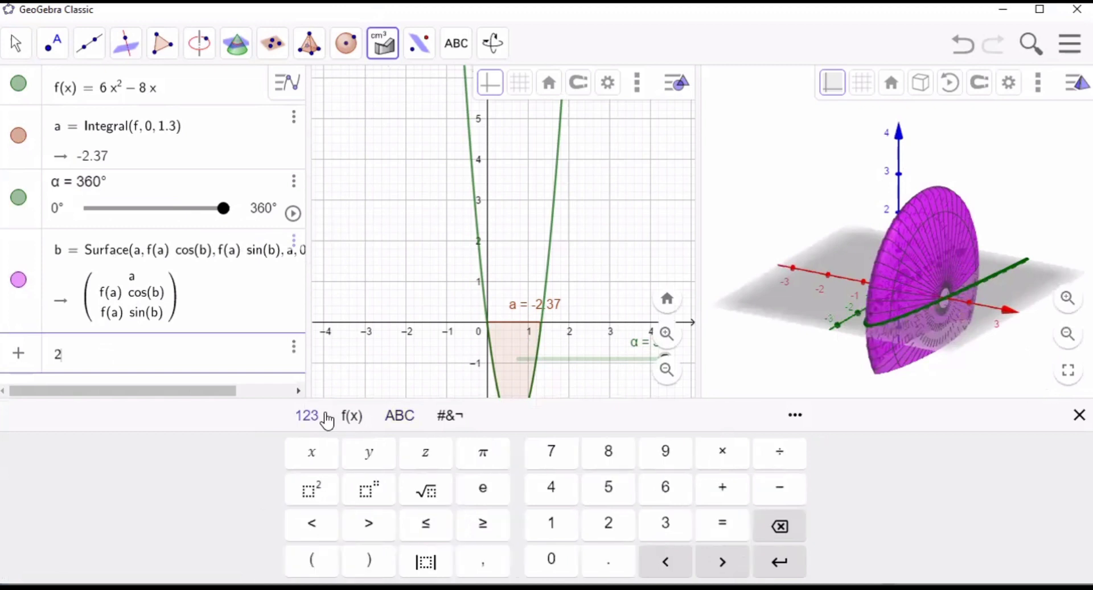
pyautogui.click(406, 416)
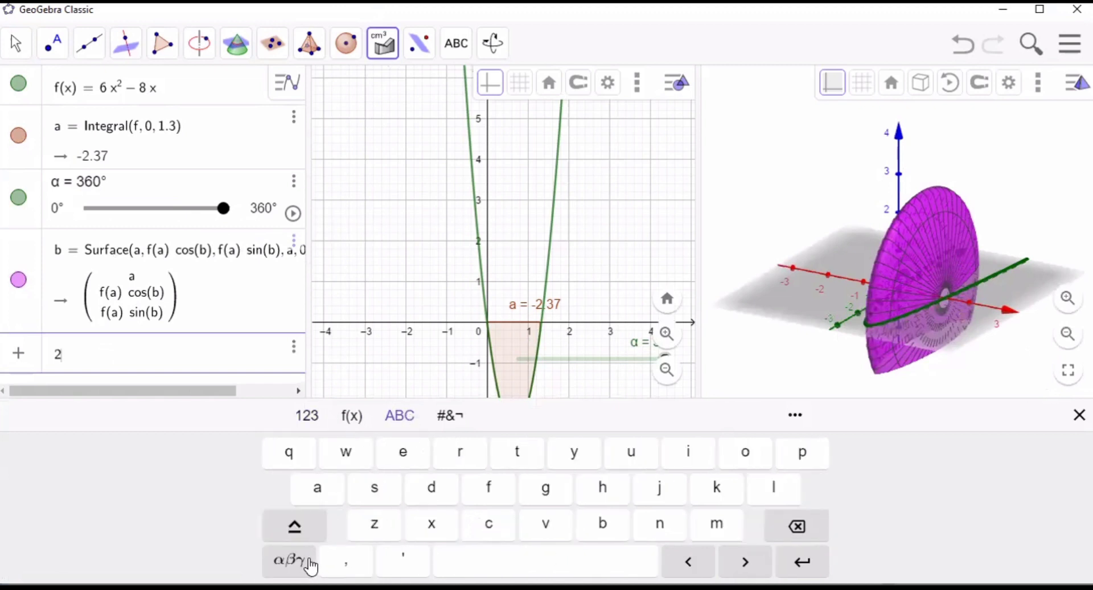
pyautogui.write('2')
pyautogui.click(310, 567)
pyautogui.click(804, 458)
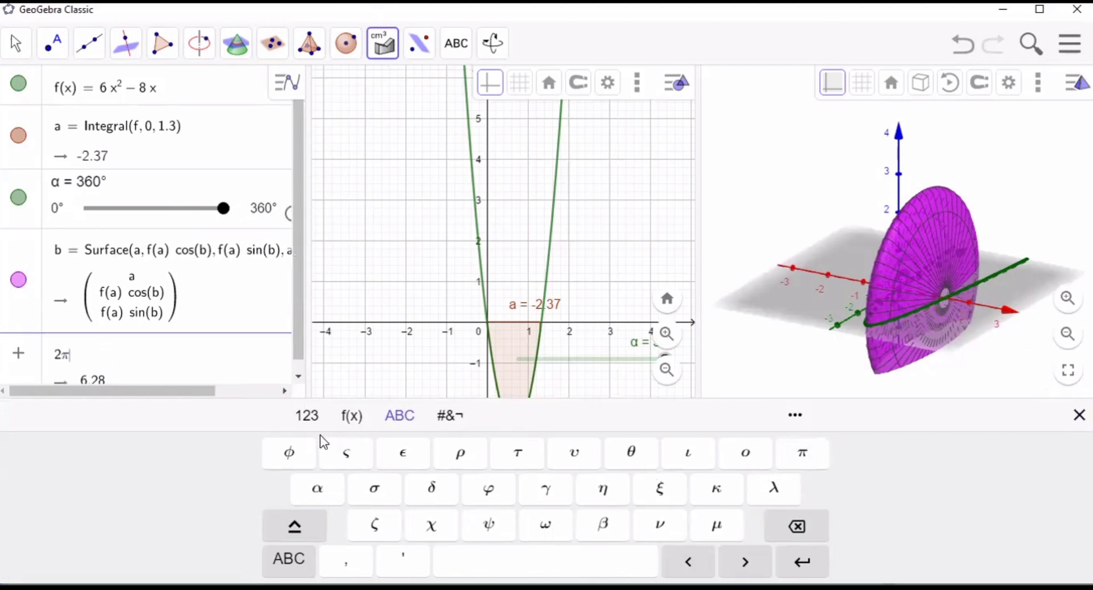
pyautogui.click(308, 415)
pyautogui.click(729, 453)
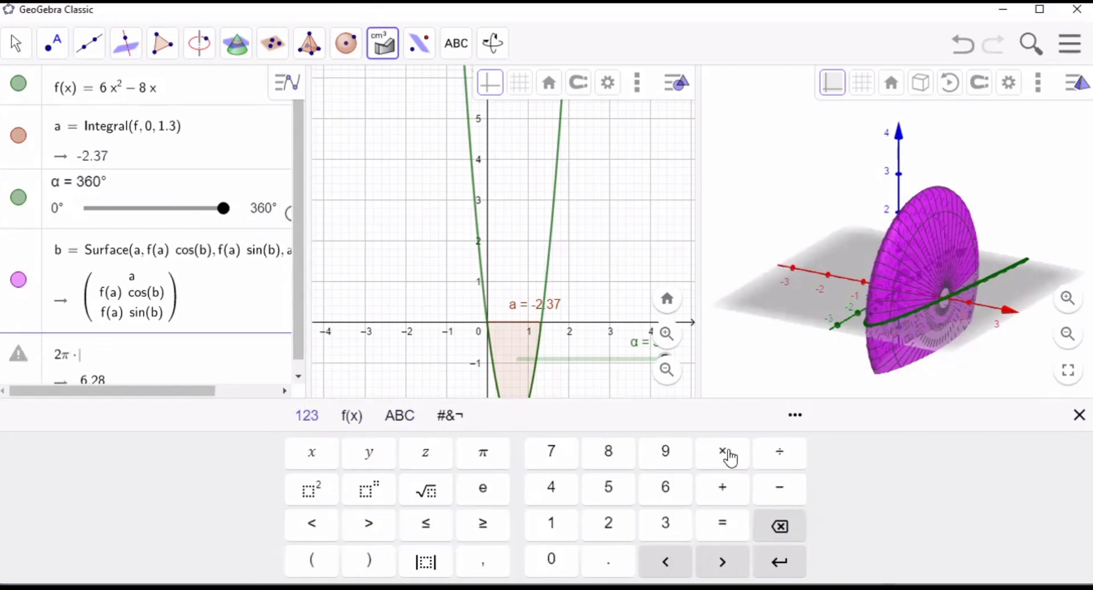
pyautogui.click(1080, 415)
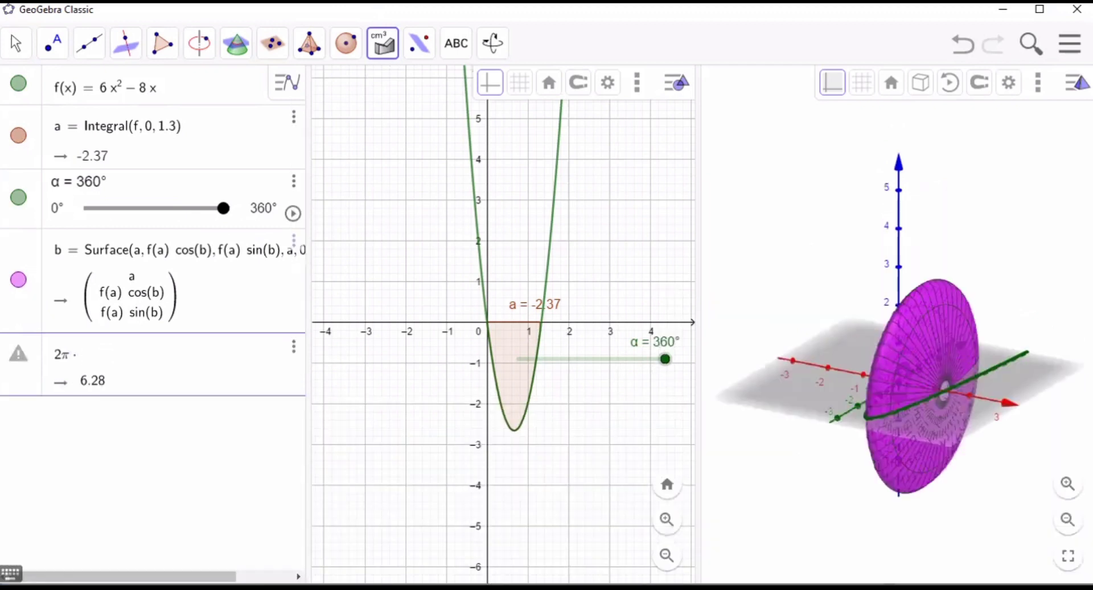
# - Complete the volume expression as 2π · Integral(f, 0, 1.3) and commit it
pyautogui.write('in')
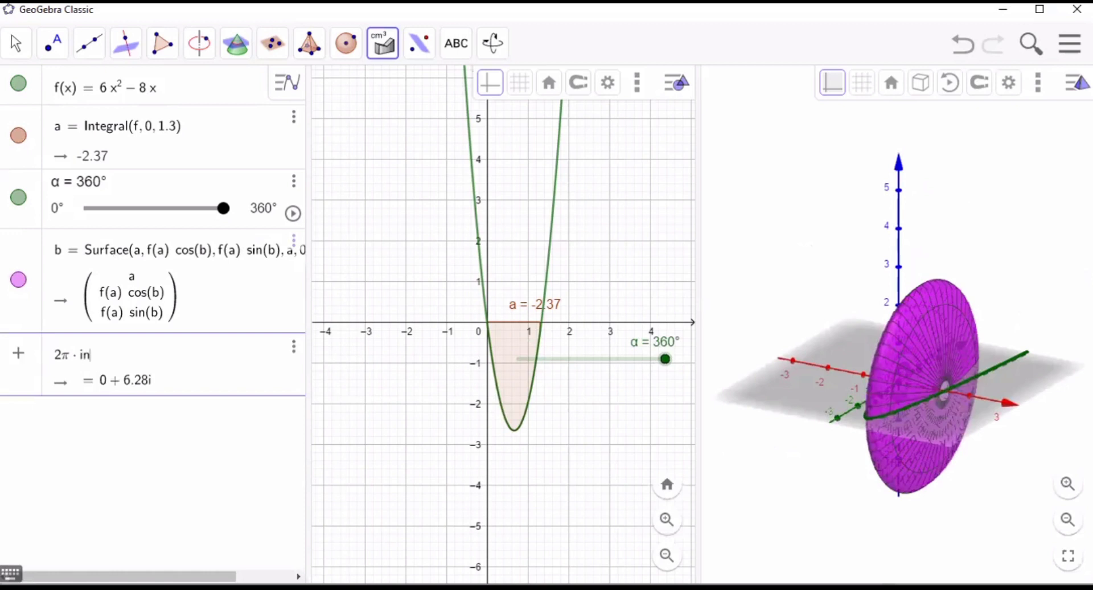
pyautogui.write('tegral')
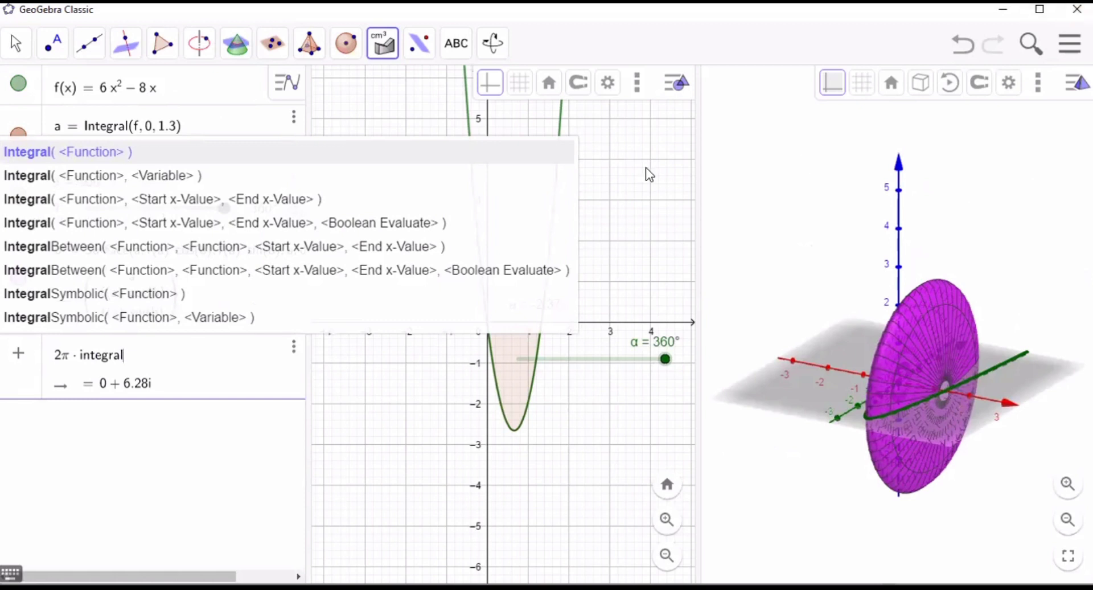
pyautogui.click(541, 157)
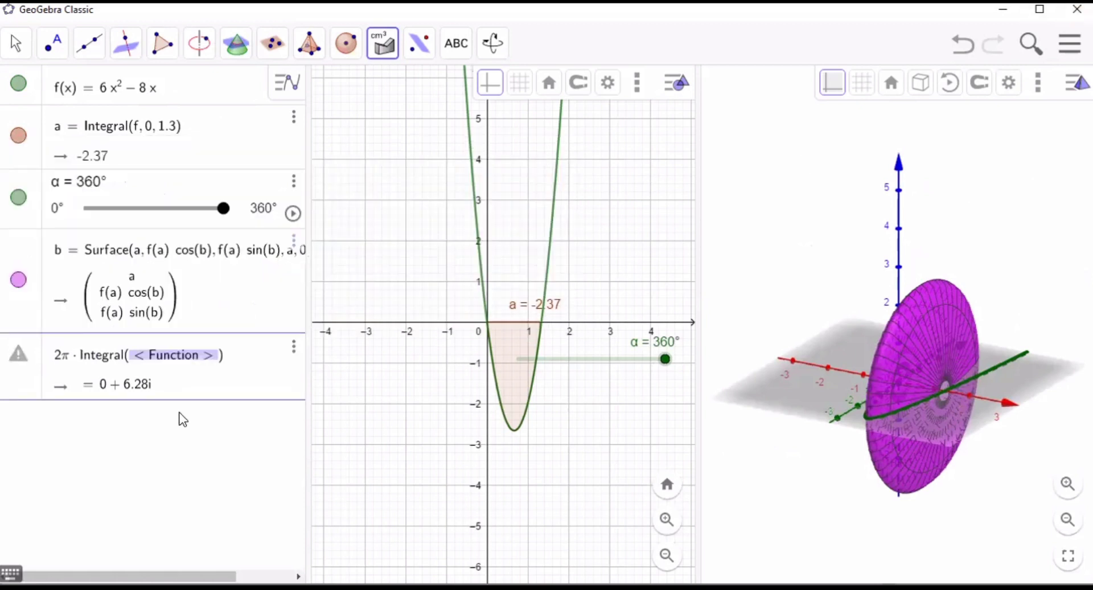
pyautogui.write('f, ')
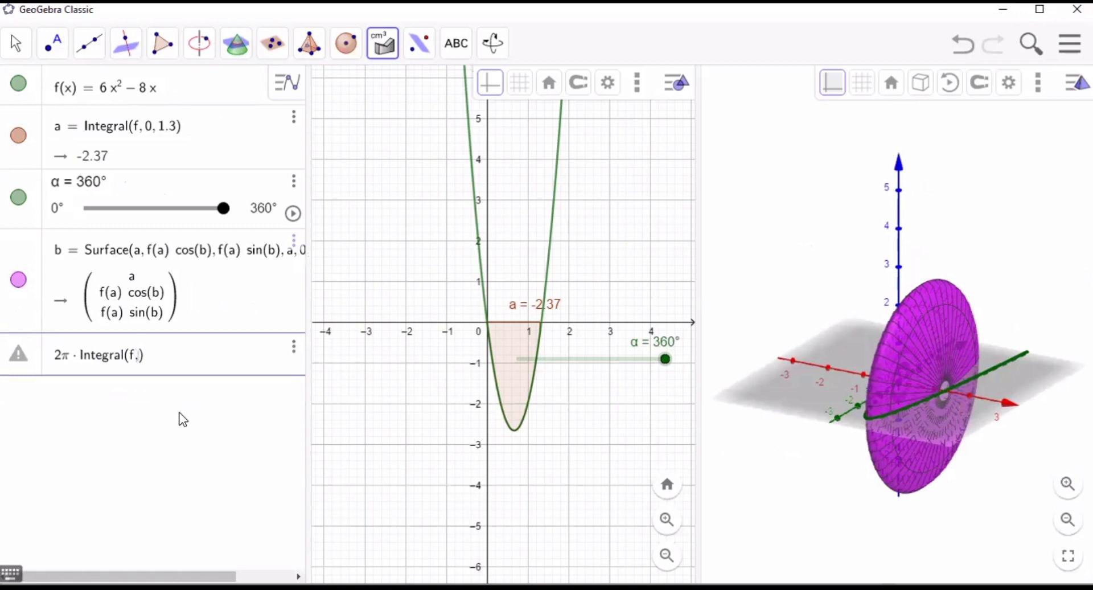
pyautogui.write('0, 1.3')
pyautogui.press('Return')
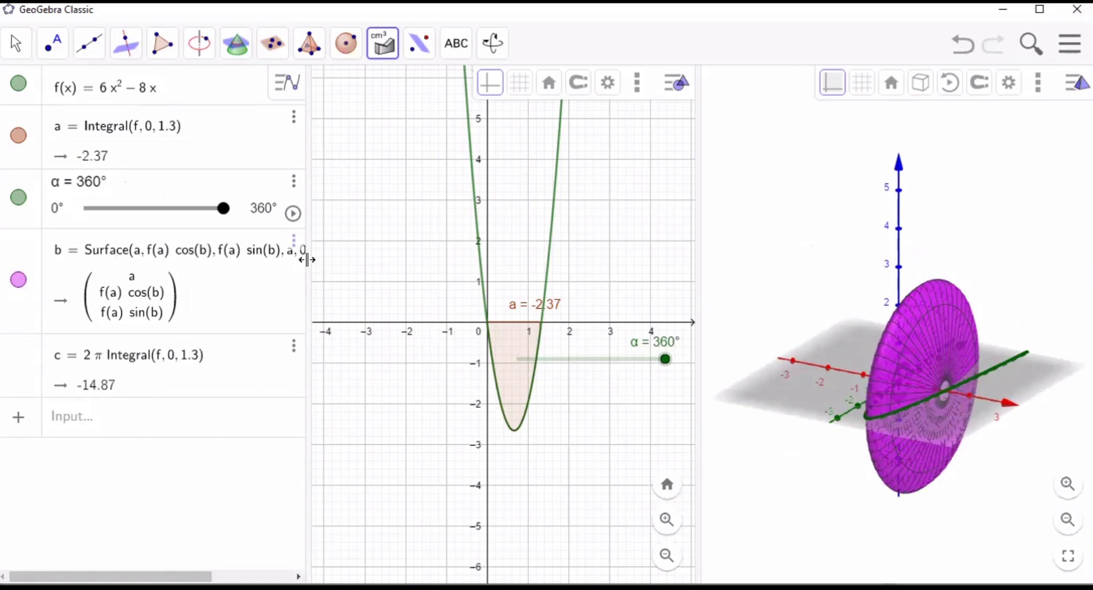
pyautogui.moveTo(340, 269); pyautogui.dragTo(346, 270)
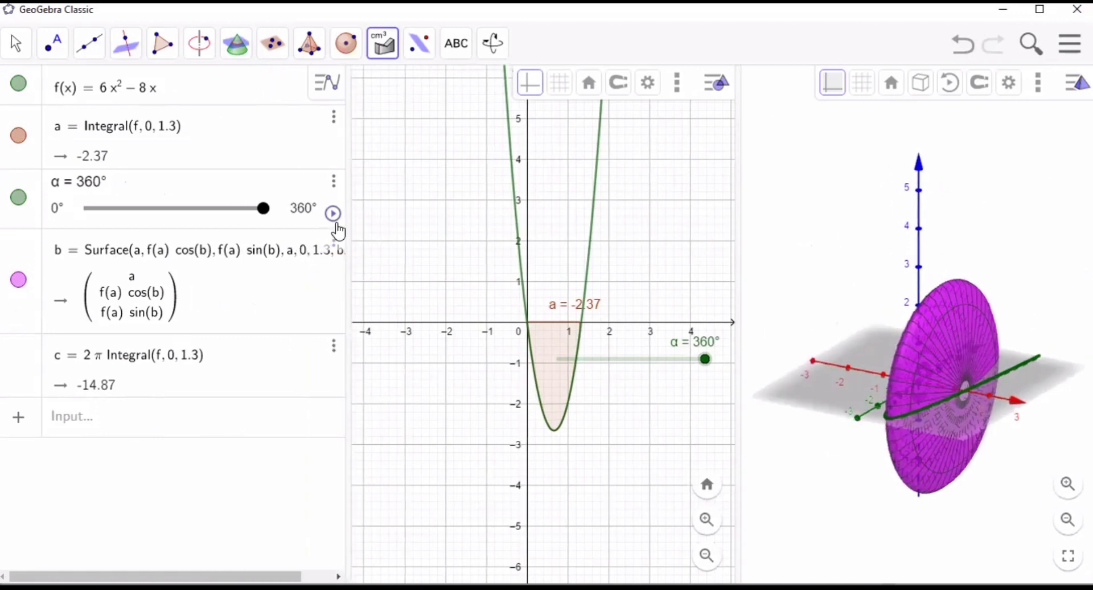
pyautogui.click(334, 240)
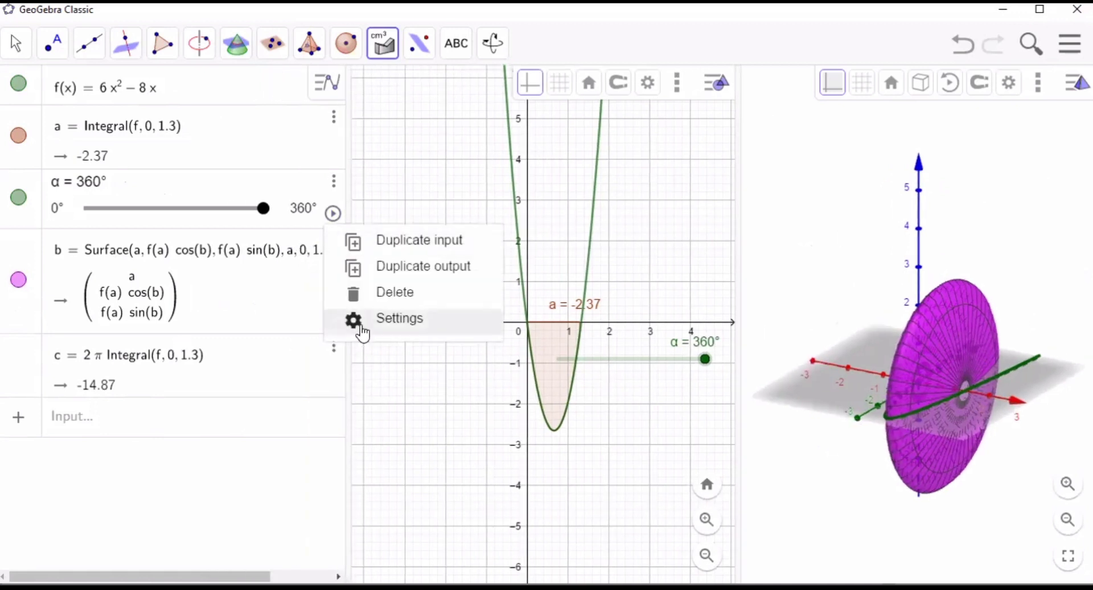
pyautogui.click(364, 328)
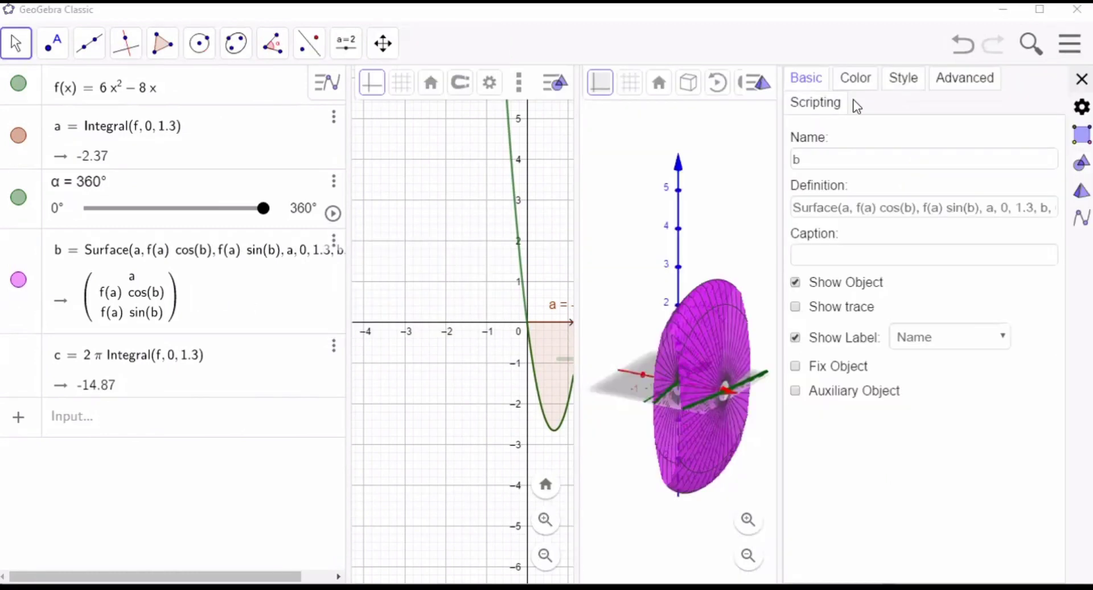
pyautogui.click(865, 93)
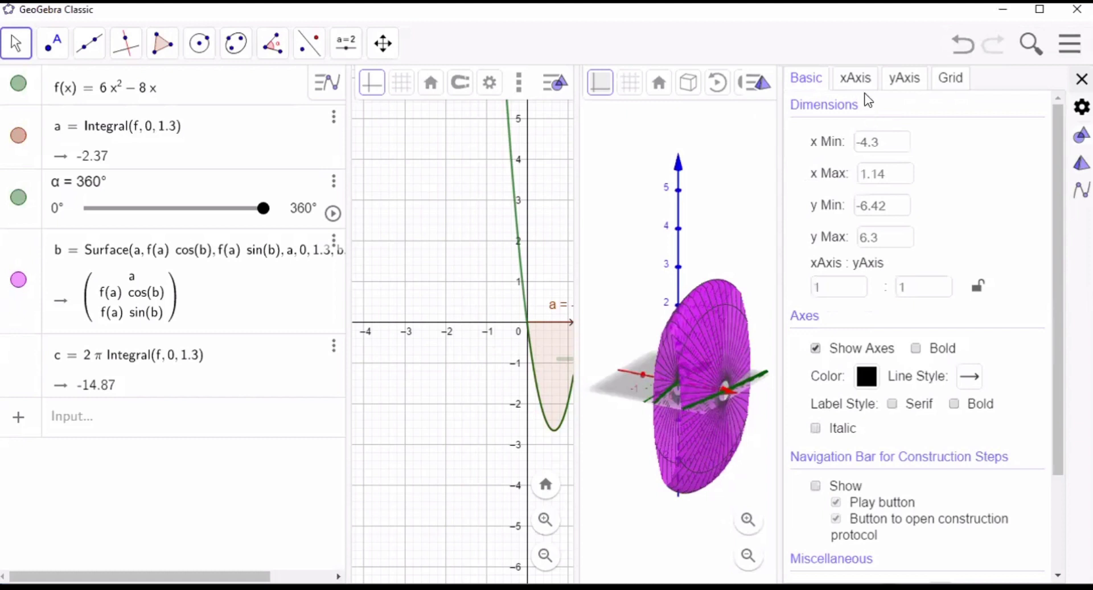
pyautogui.click(861, 80)
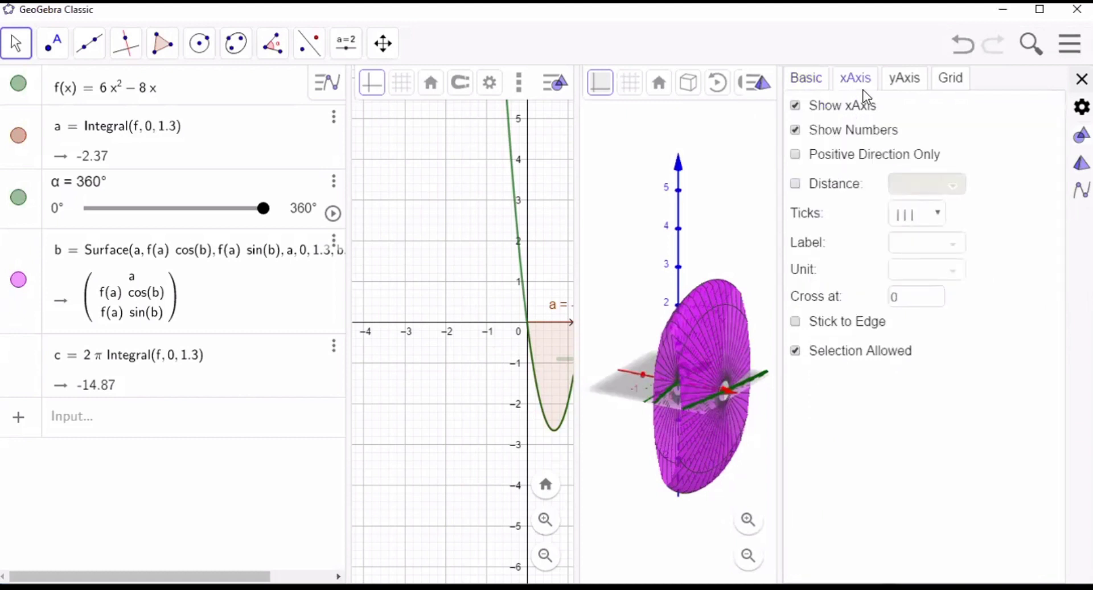
pyautogui.click(863, 91)
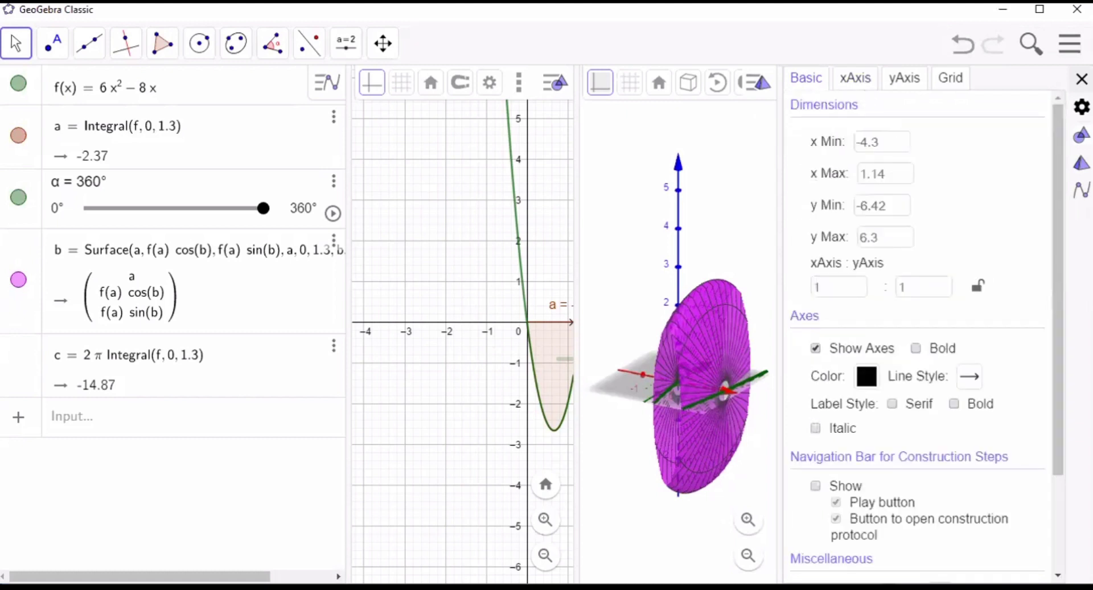
pyautogui.click(1081, 79)
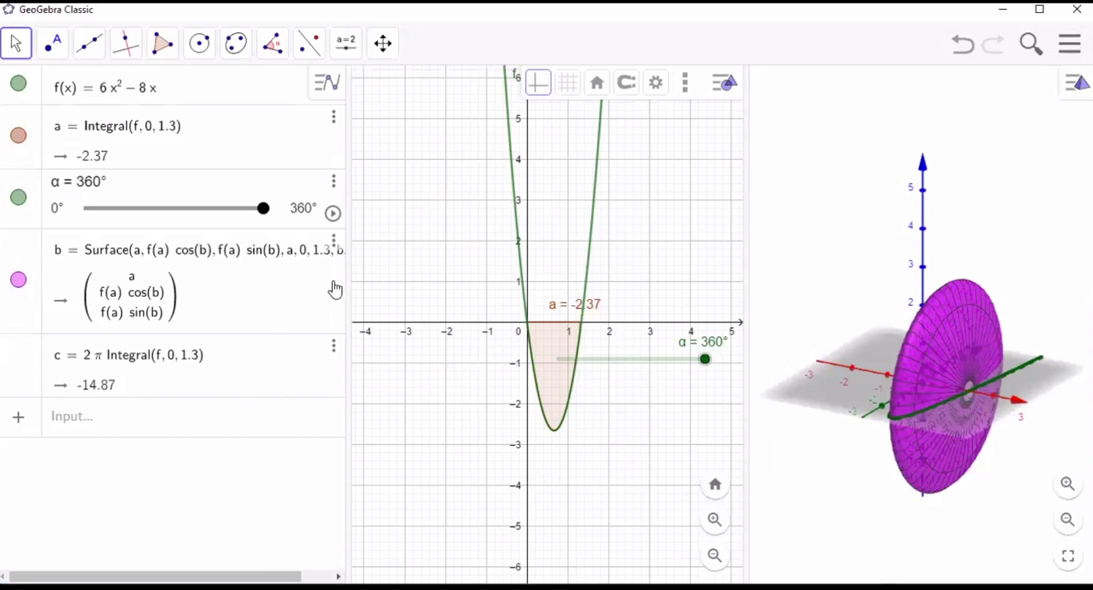
# - Try green, blue and purple shades on the surface of revolution b, settle on magenta #FF00FF, and close its settings
pyautogui.click(335, 242)
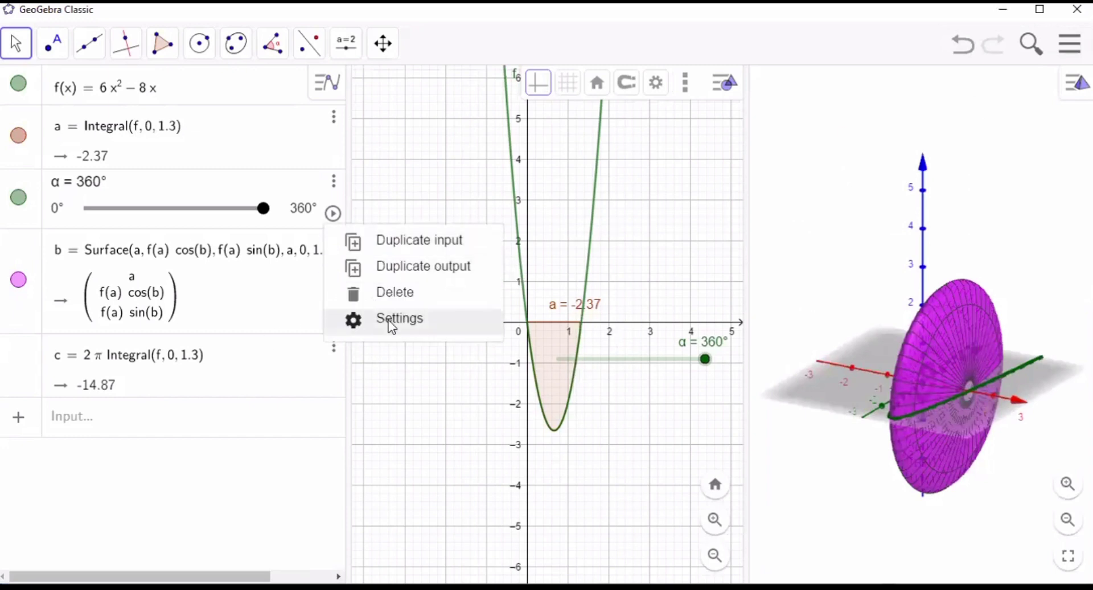
pyautogui.click(418, 326)
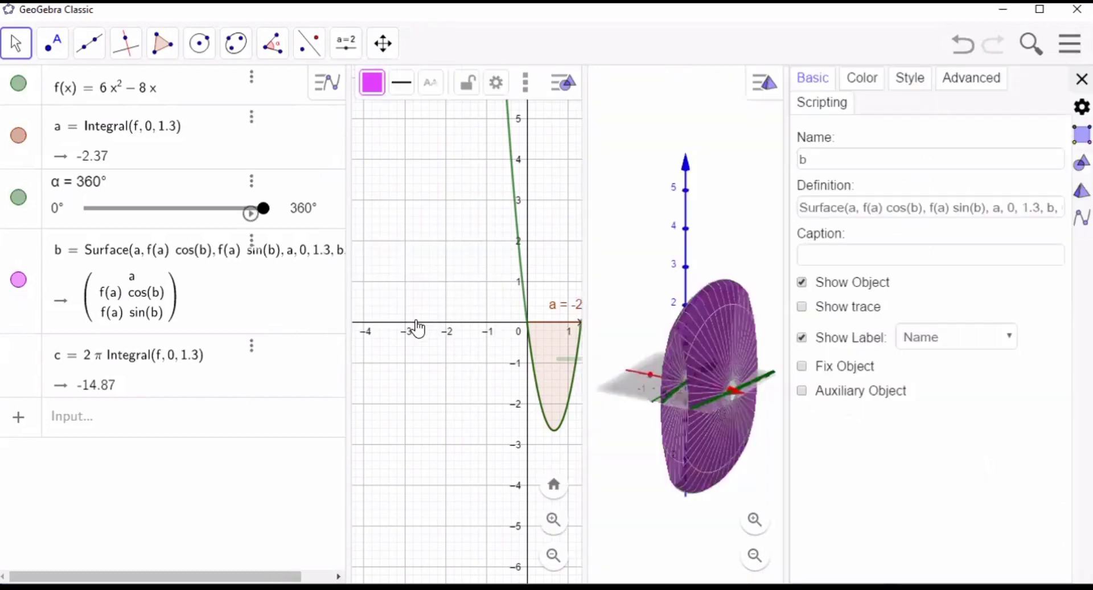
pyautogui.click(870, 96)
pyautogui.click(899, 196)
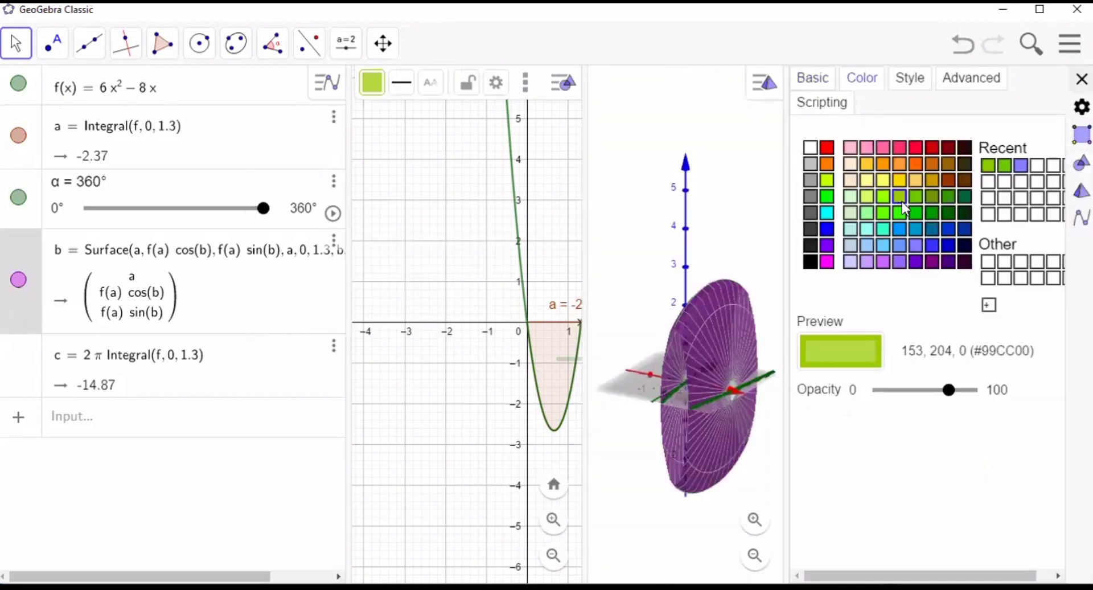
pyautogui.click(900, 248)
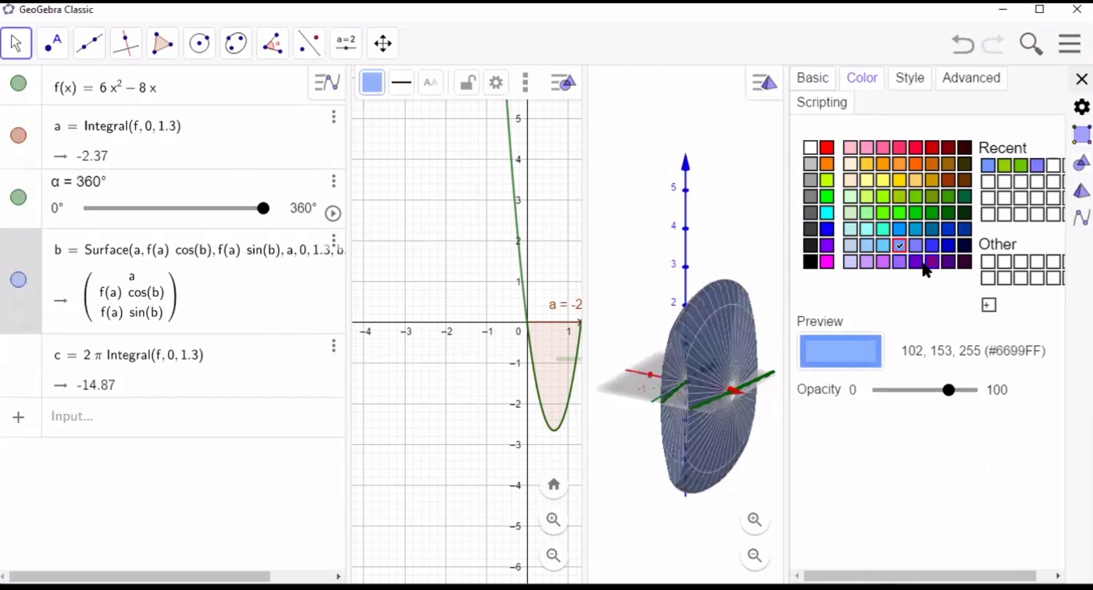
pyautogui.click(929, 264)
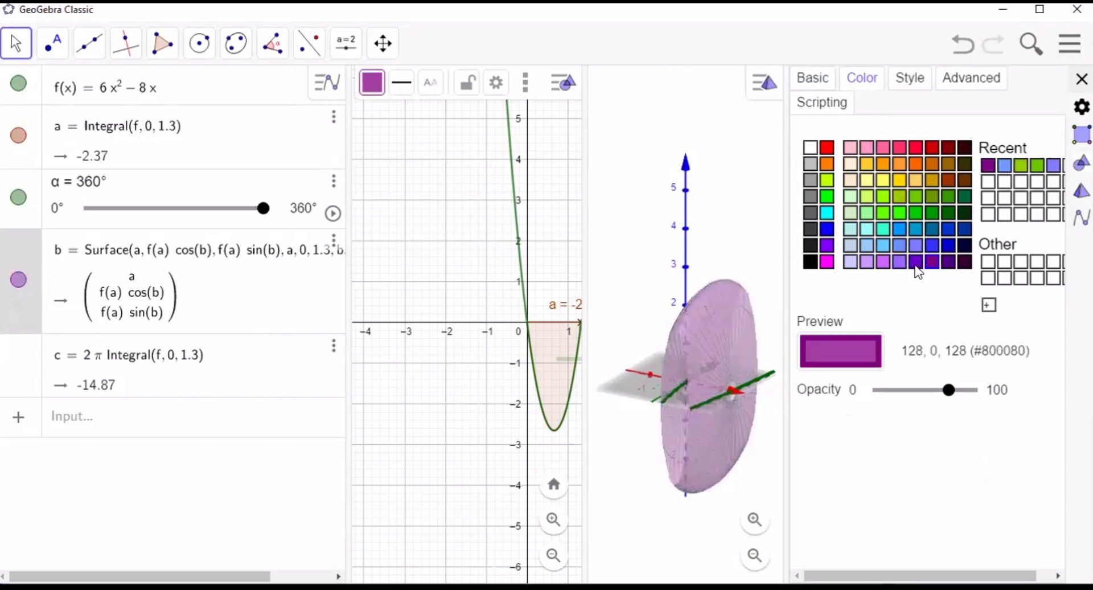
pyautogui.click(881, 263)
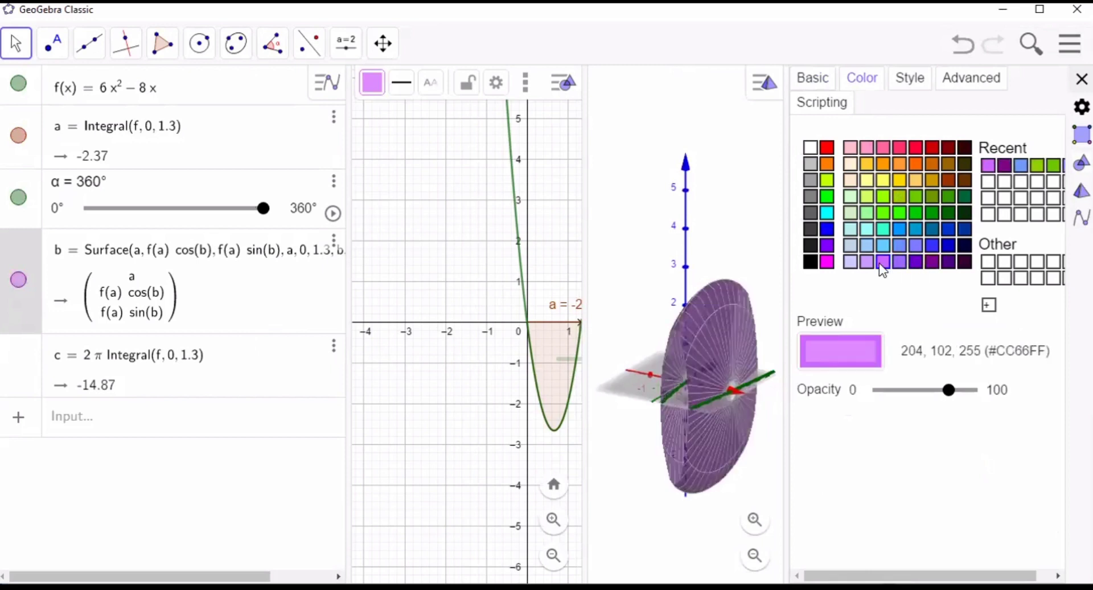
pyautogui.click(827, 262)
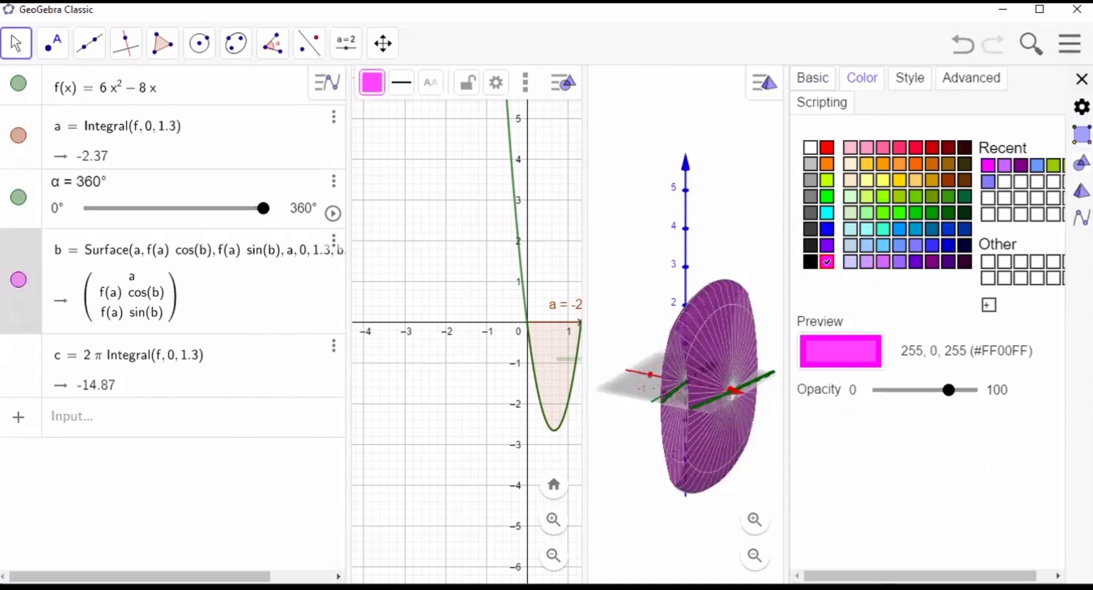
pyautogui.click(1082, 79)
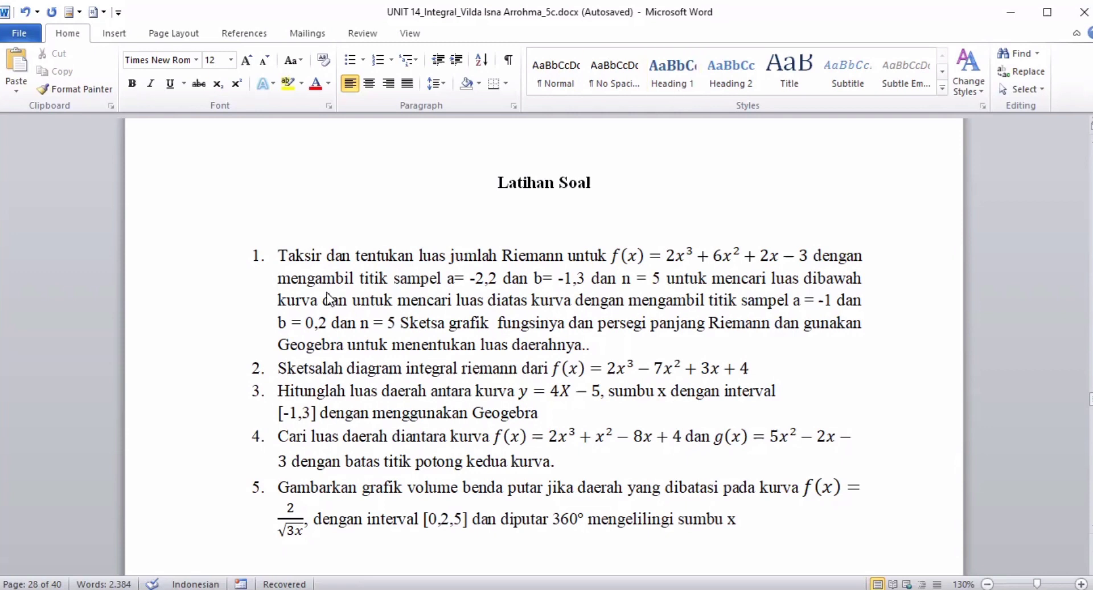
# - Switch to GeoGebra and define the function f(x) = 2x^3 + 6x^2 + 2x - 3
pyautogui.hotkey('alt', 'Tab')
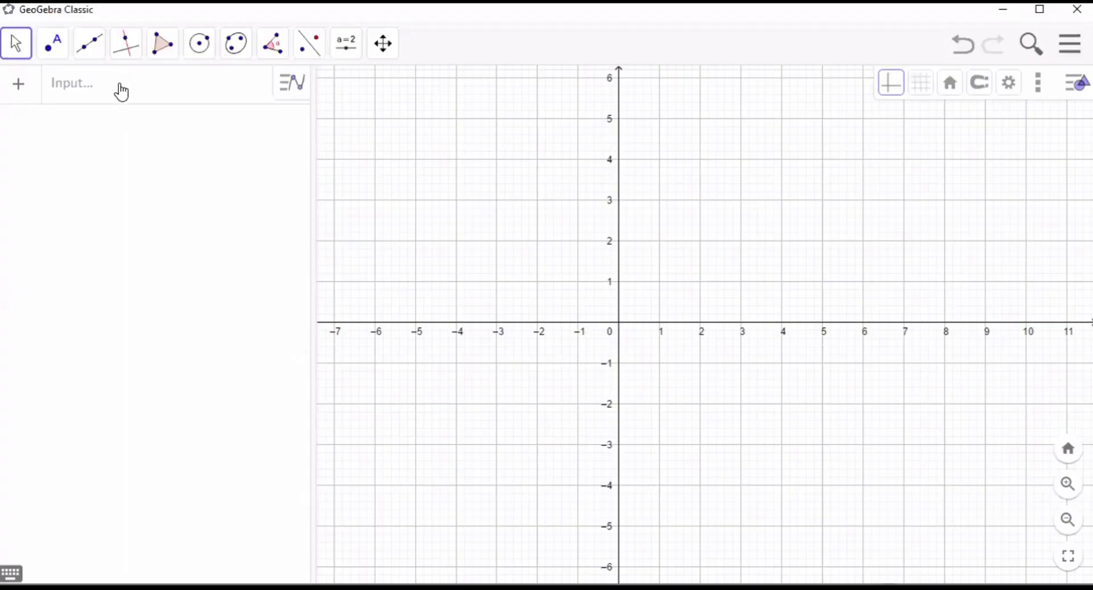
pyautogui.click(118, 88)
pyautogui.write('f(x)')
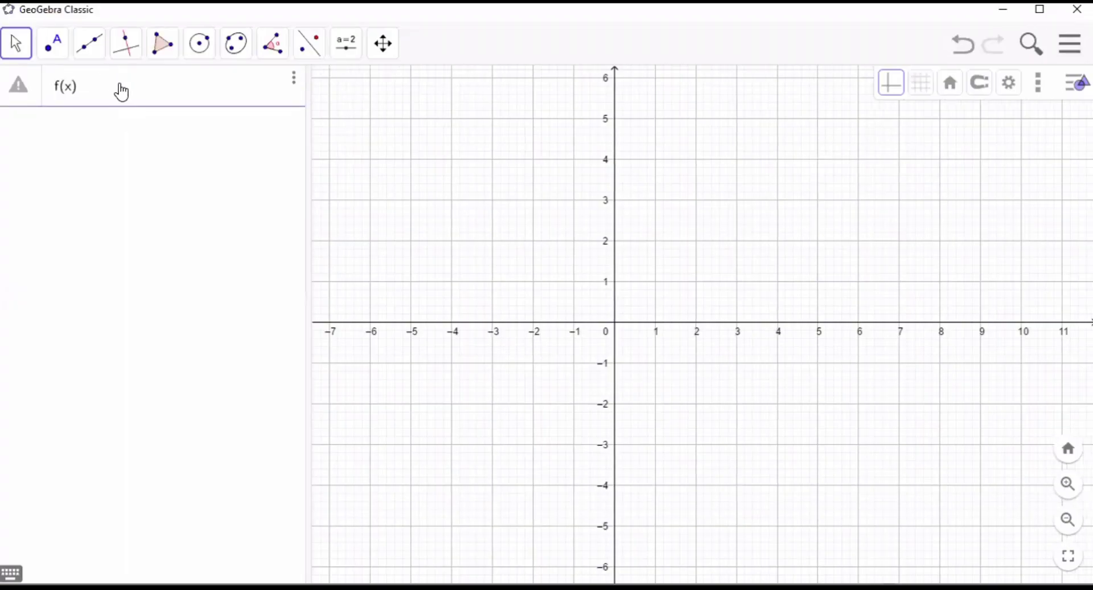
pyautogui.write('=2x')
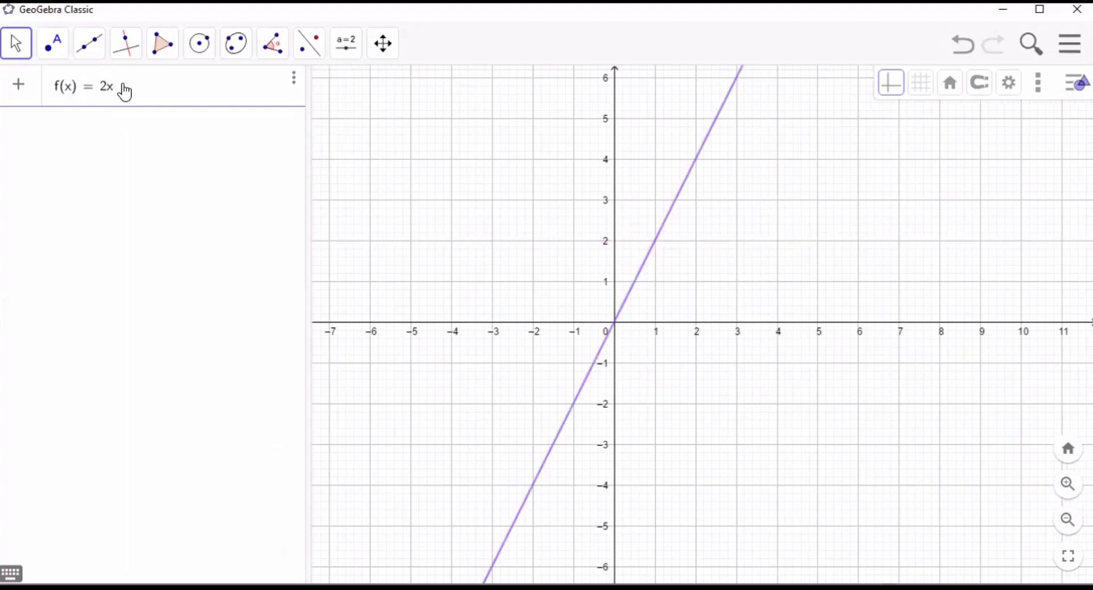
pyautogui.write('^3')
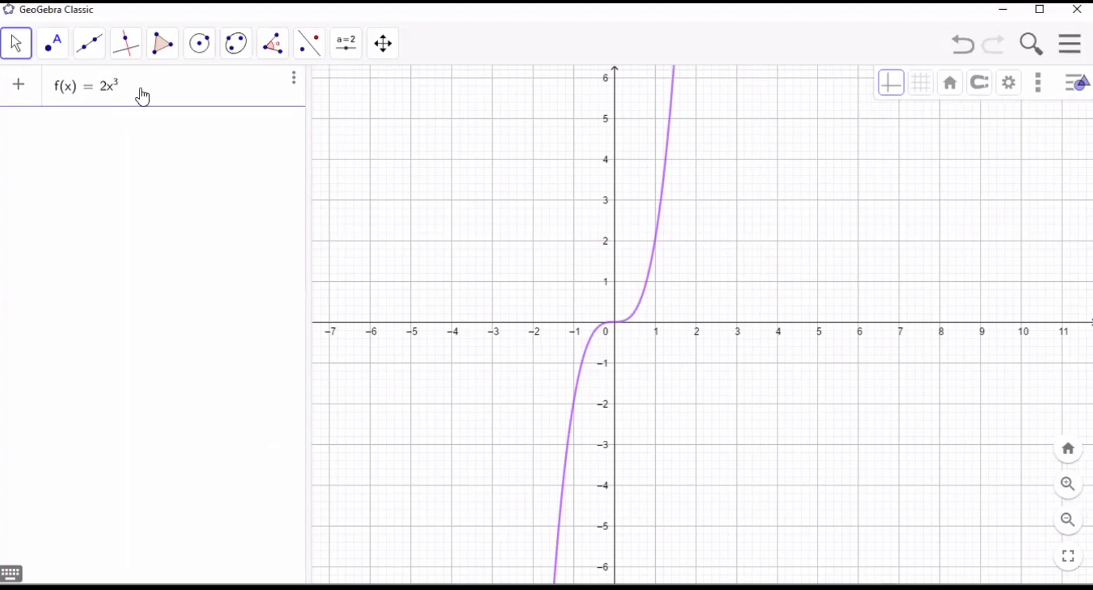
pyautogui.write('+6')
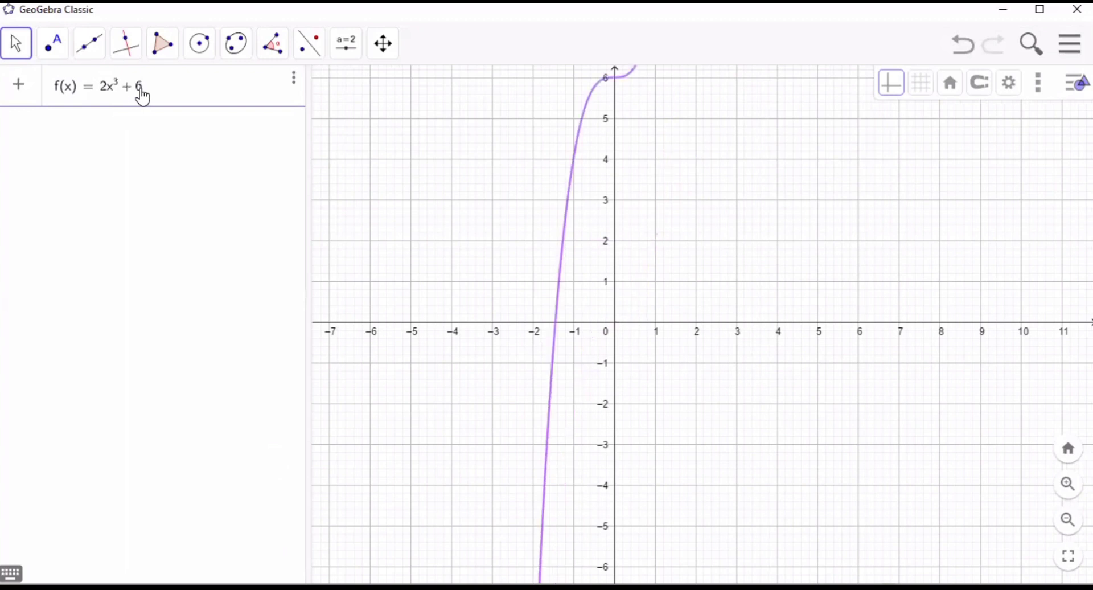
pyautogui.write('x^2')
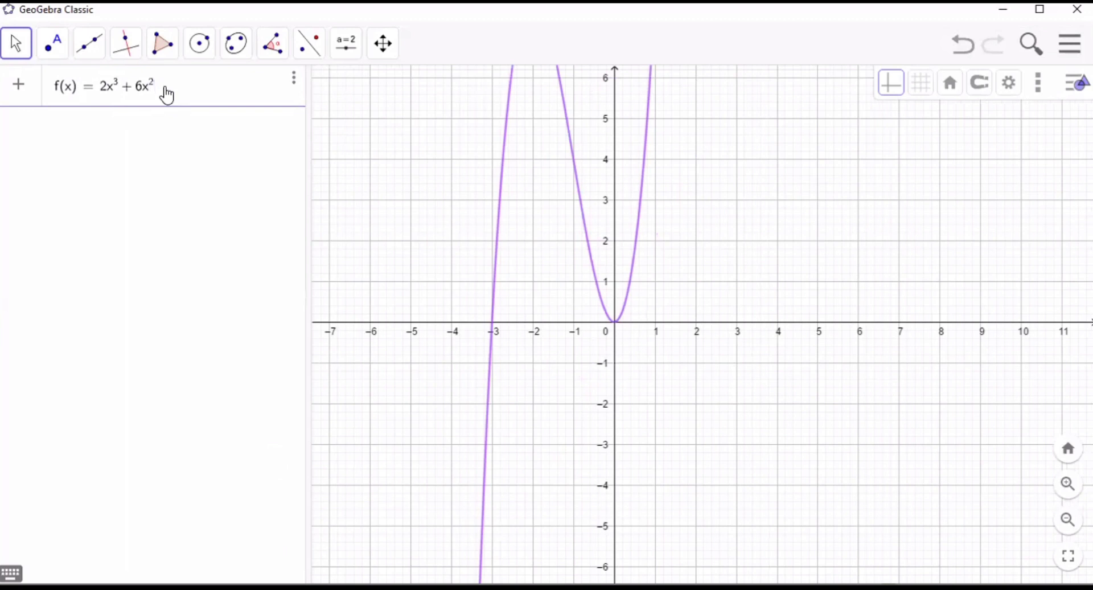
pyautogui.write('+2x')
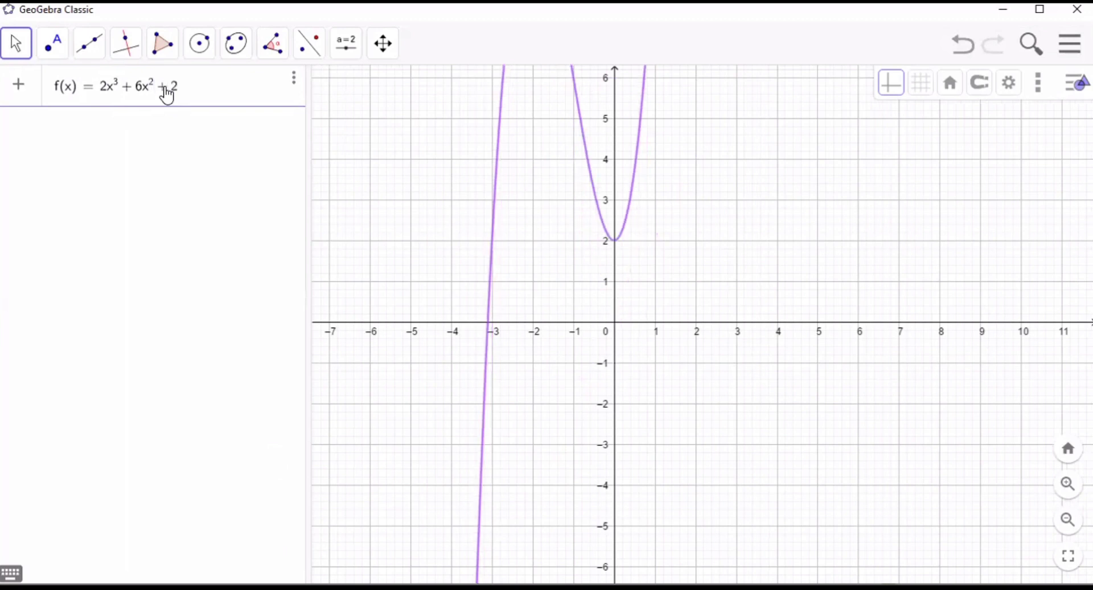
pyautogui.write('-')
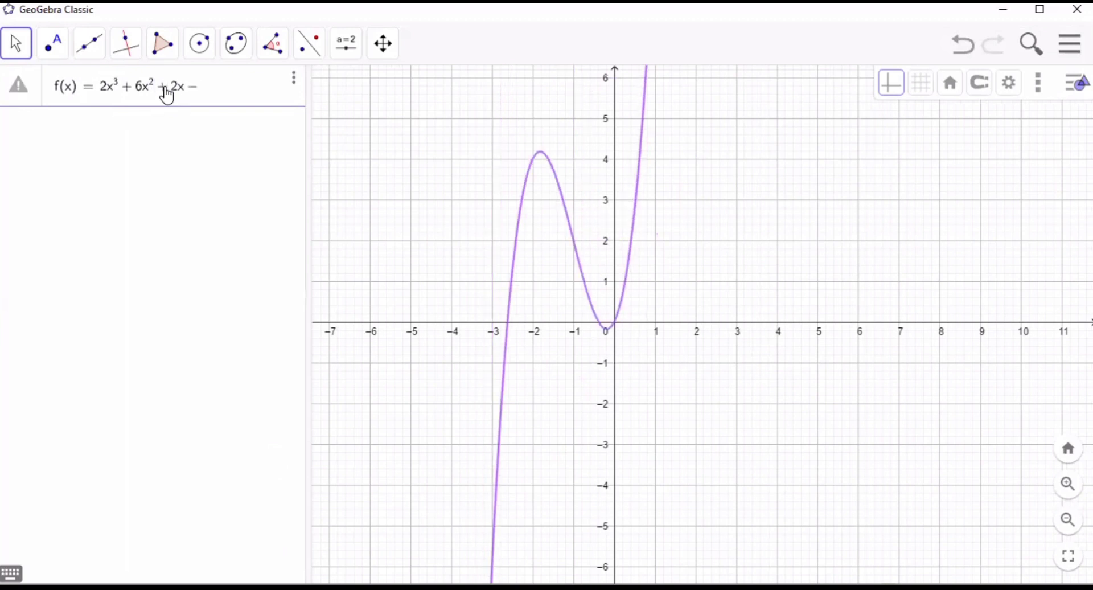
pyautogui.write('3')
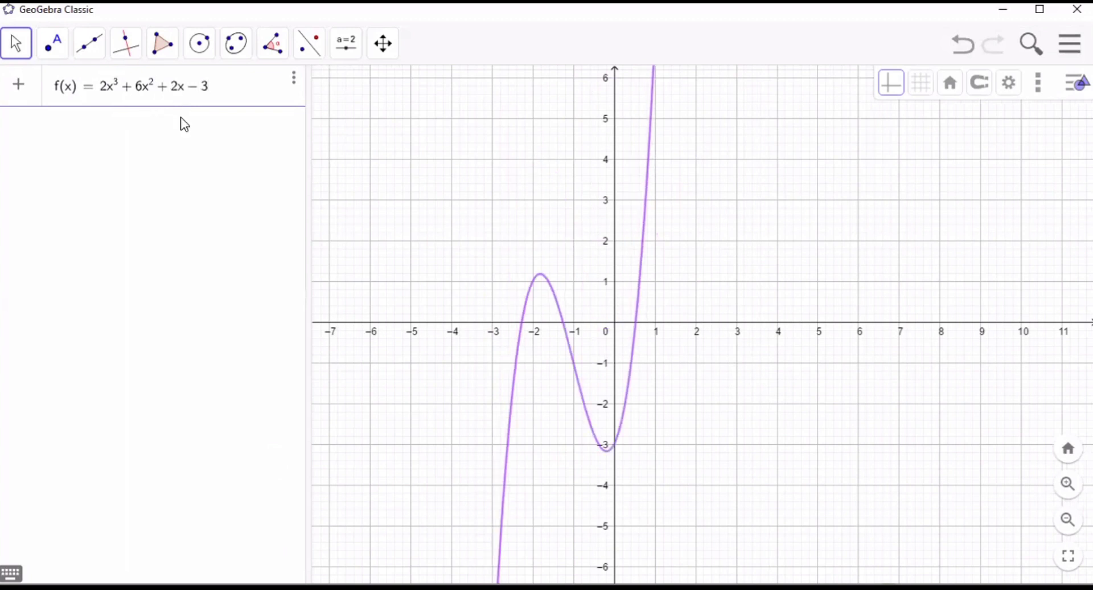
pyautogui.press('Return')
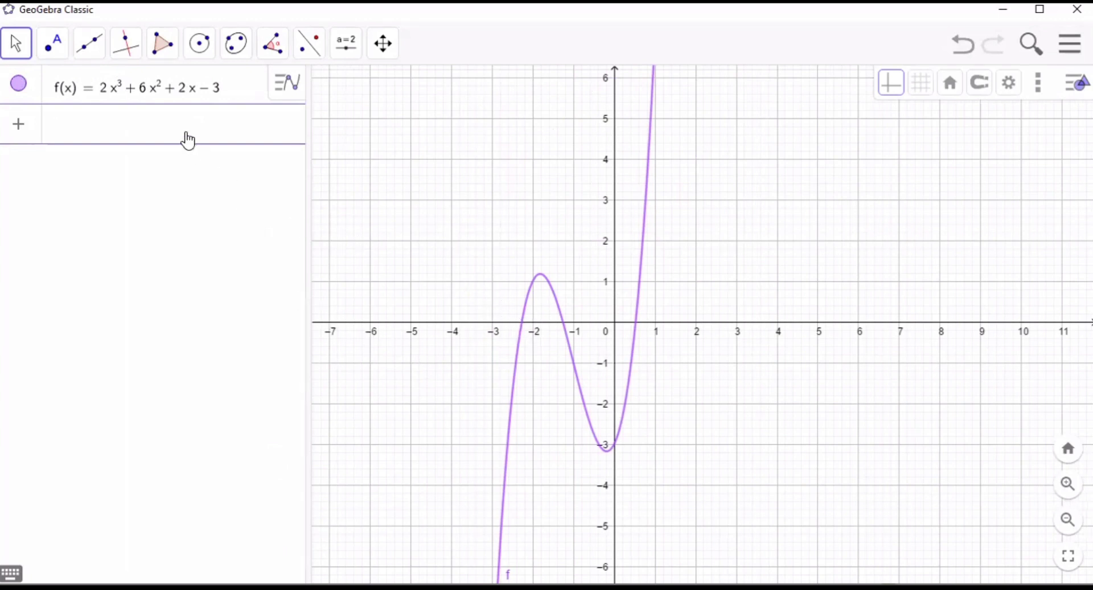
# - Begin a LowerSum command in a new algebra row with f as its function
pyautogui.write('lowersum')
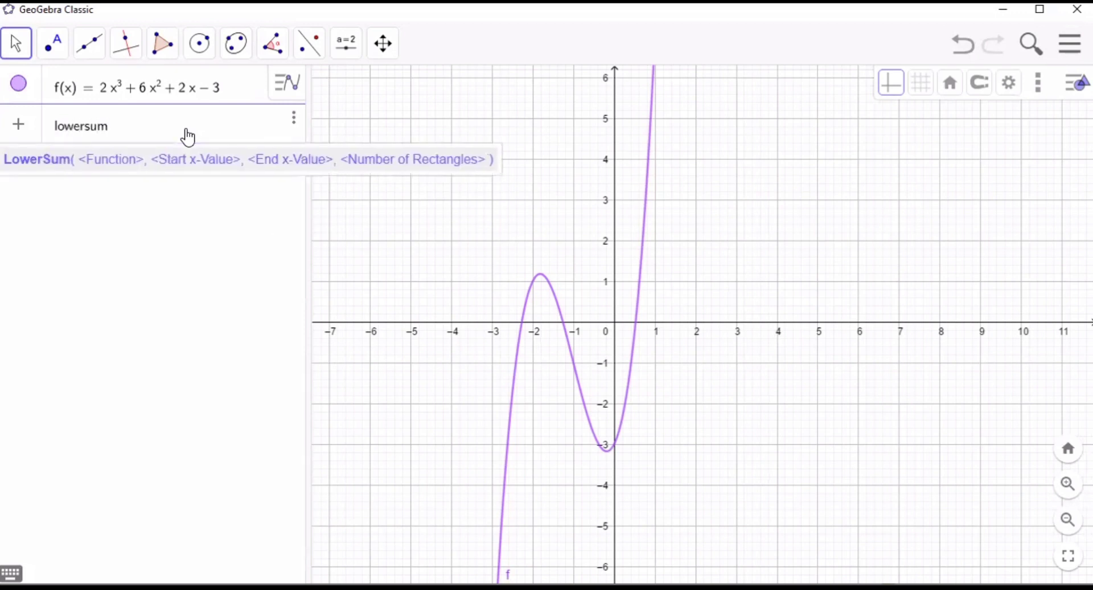
pyautogui.click(209, 164)
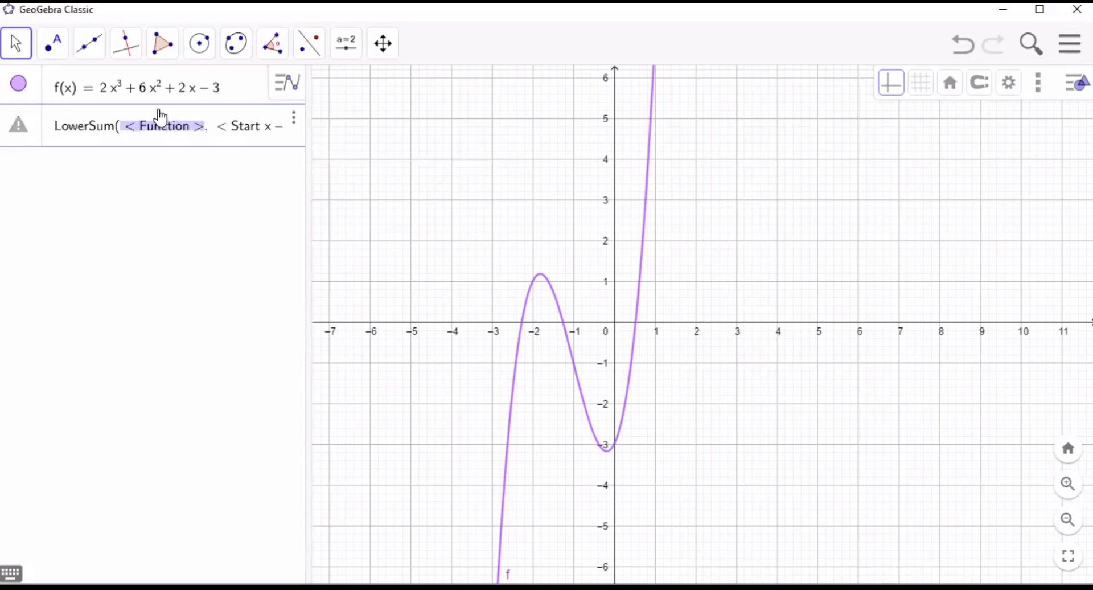
pyautogui.write('f Rectangles >')
pyautogui.press('Tab')
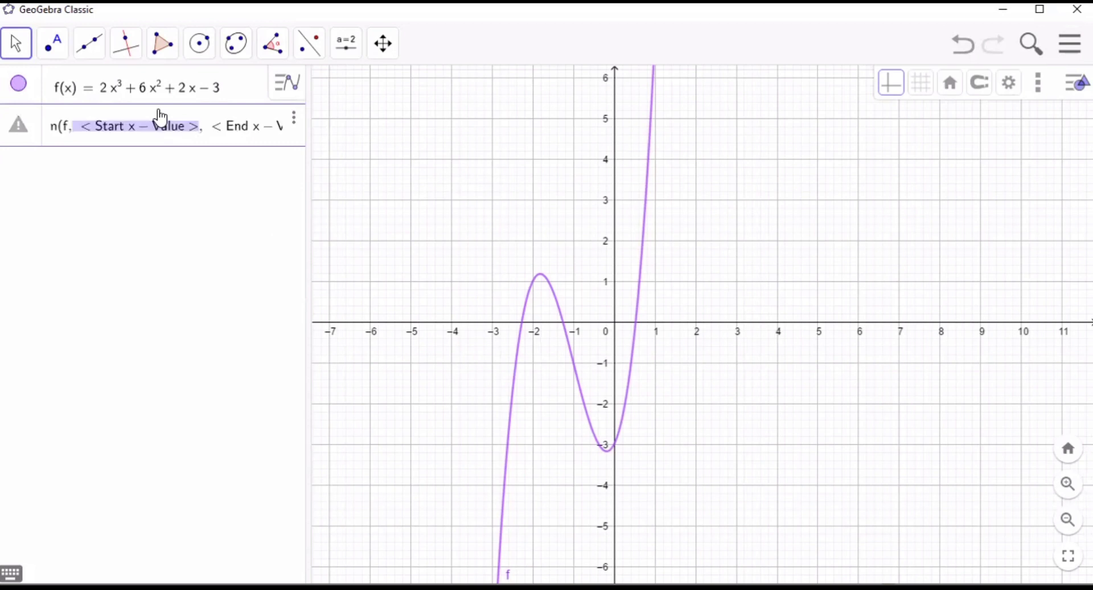
# - Complete the lower sum with start x-value -2.2, end x-value -1.3 and 5 rectangles, and commit it
pyautogui.write('-')
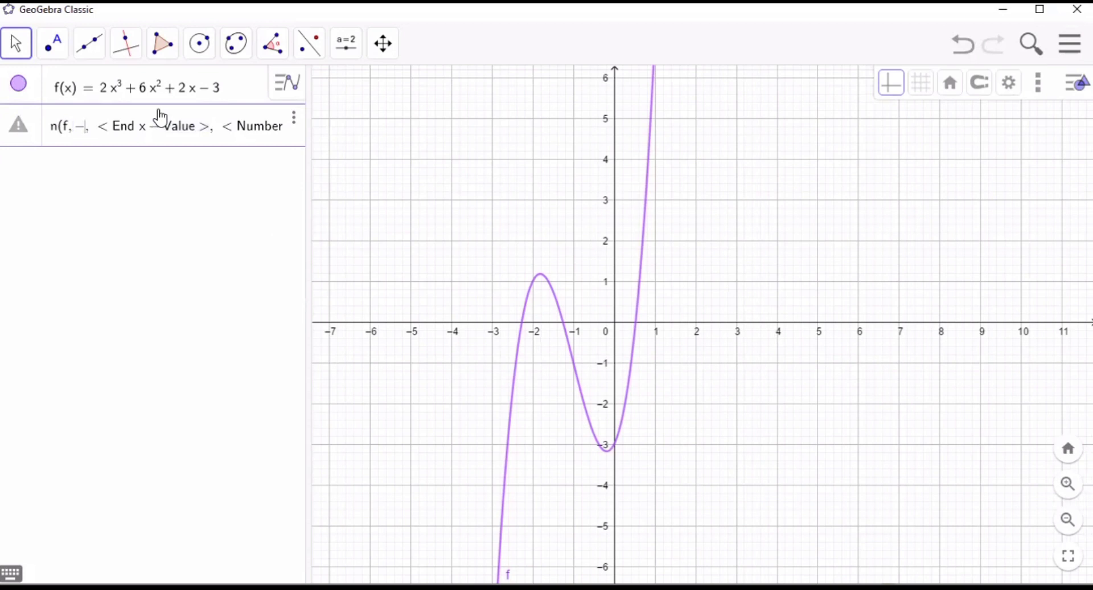
pyautogui.write('2.2')
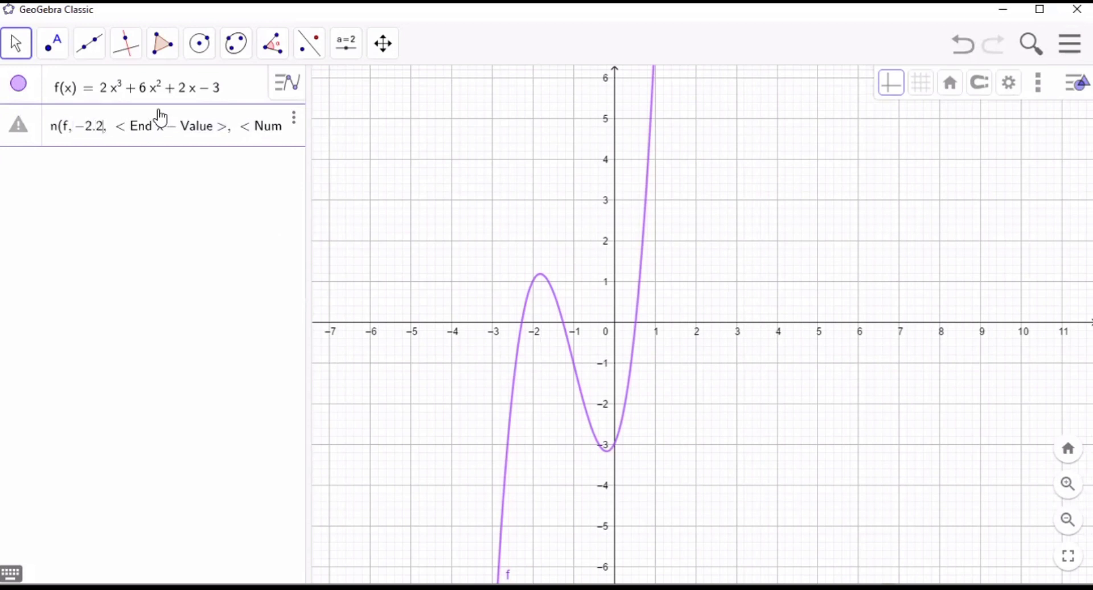
pyautogui.press('Tab')
pyautogui.write('-')
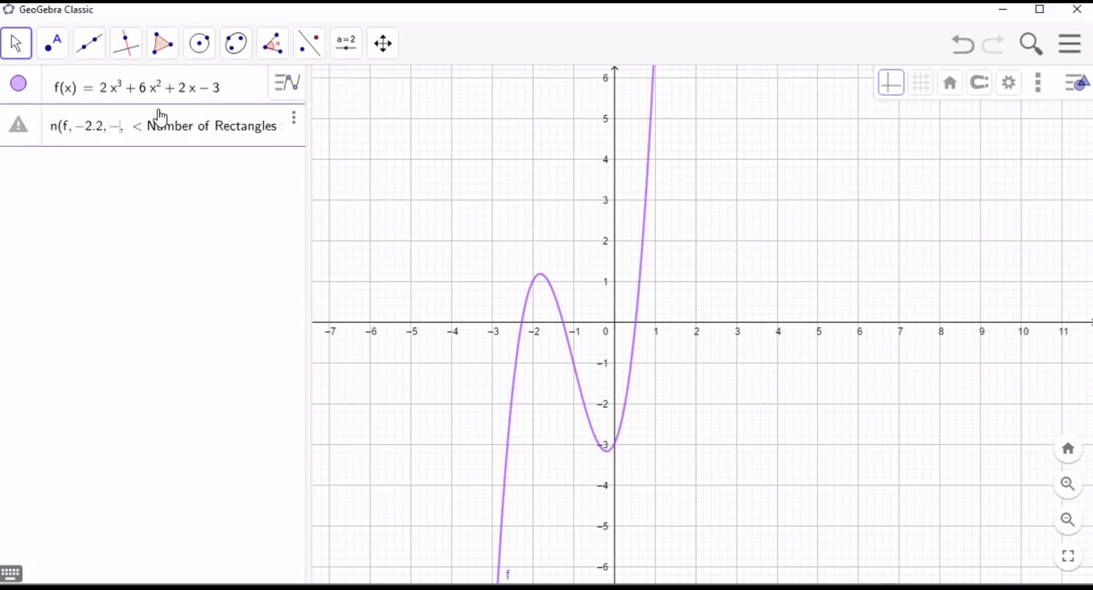
pyautogui.write('1.')
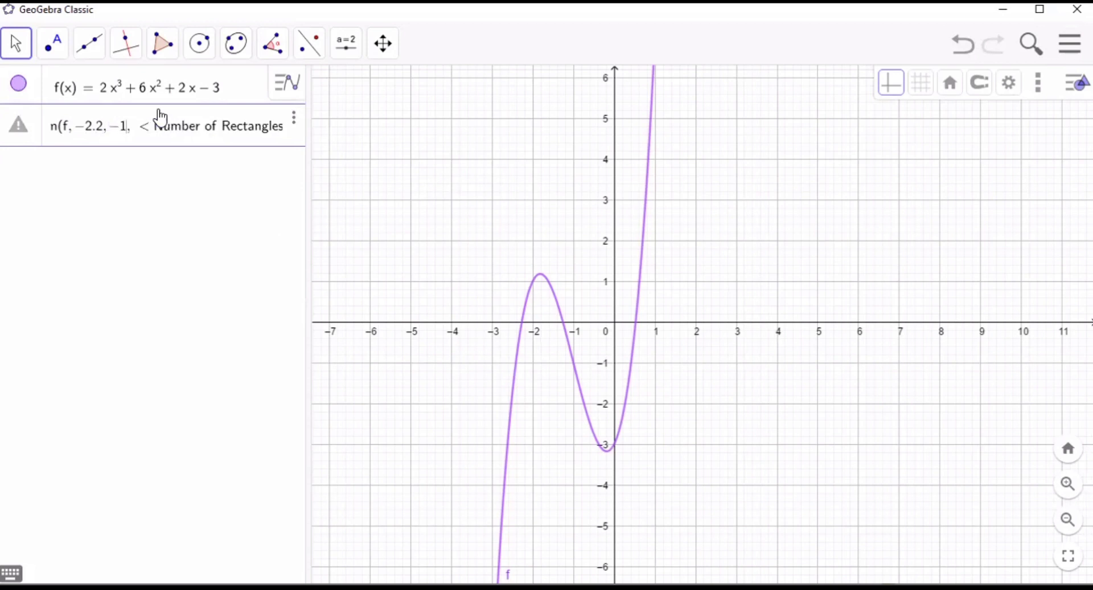
pyautogui.write('3')
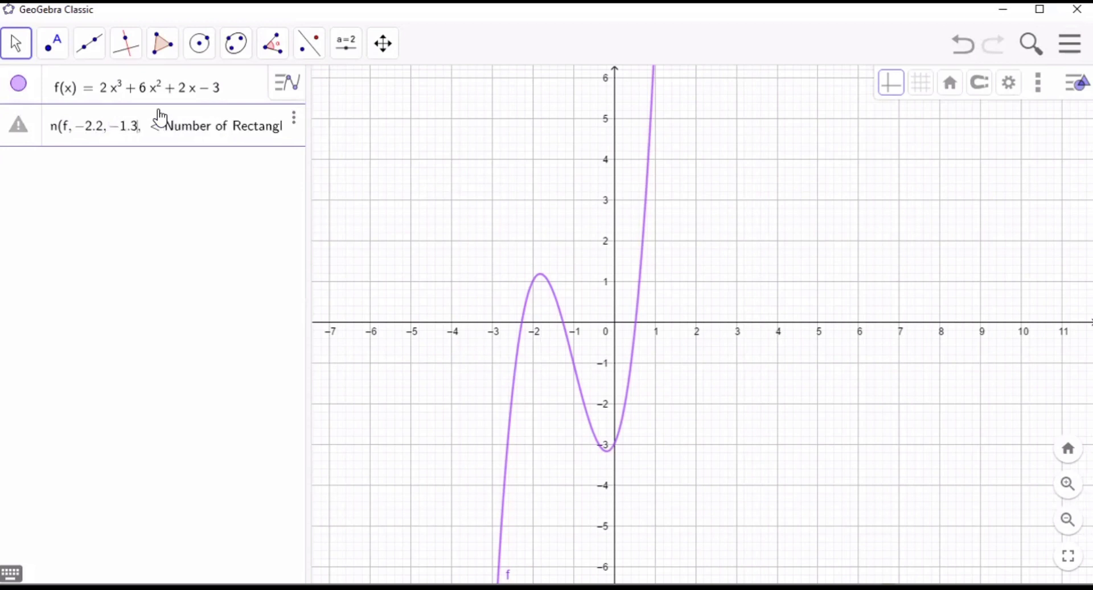
pyautogui.press('Tab')
pyautogui.write('5')
pyautogui.press('Return')
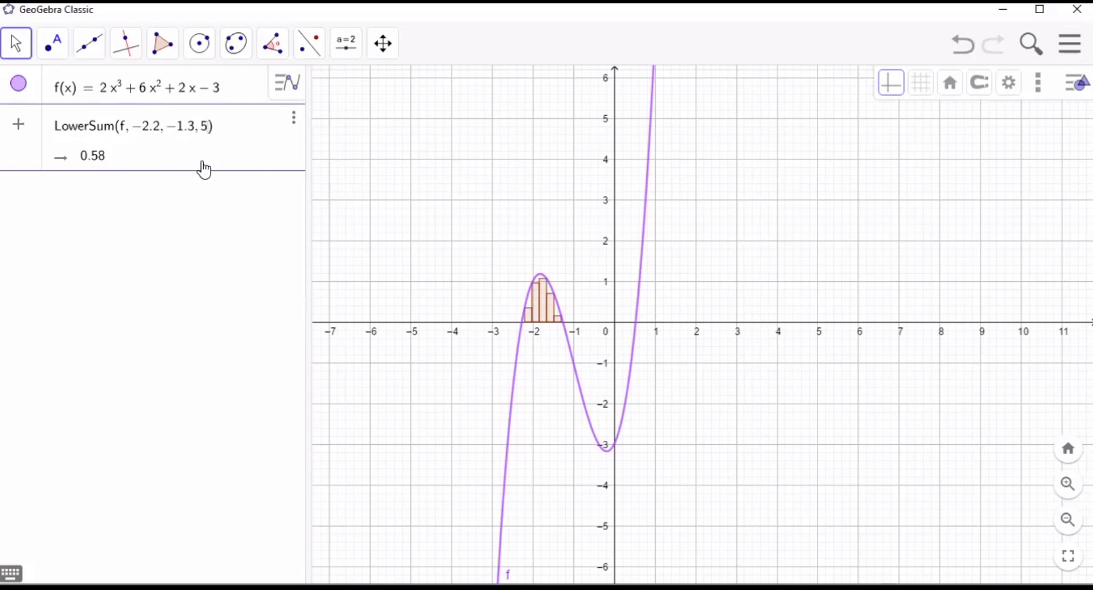
pyautogui.click(165, 205)
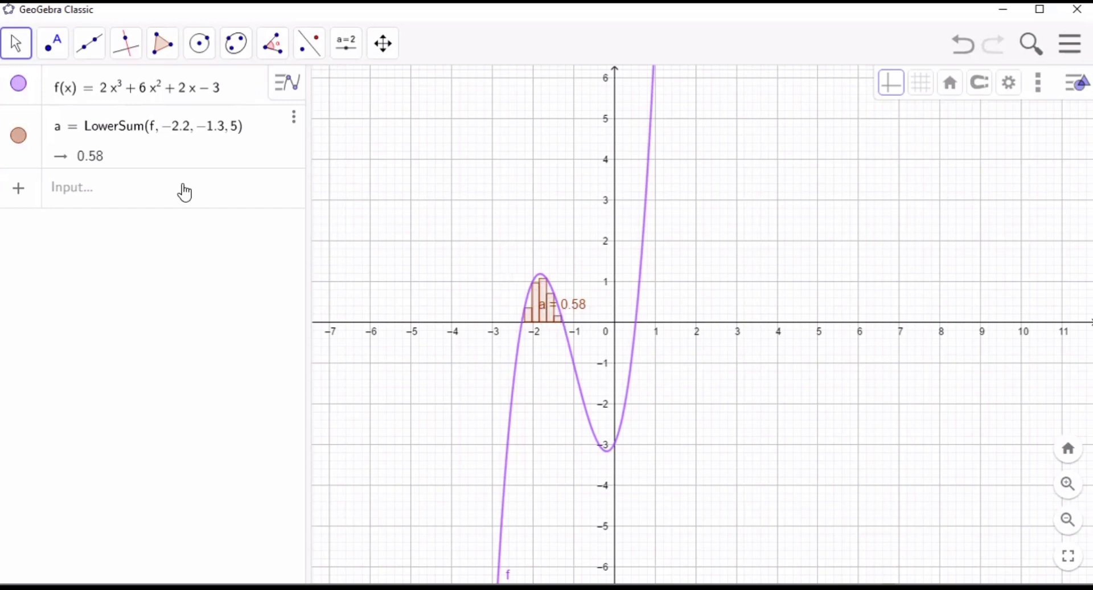
# - Begin an UpperSum command in a new algebra row with f as its function
pyautogui.click(184, 192)
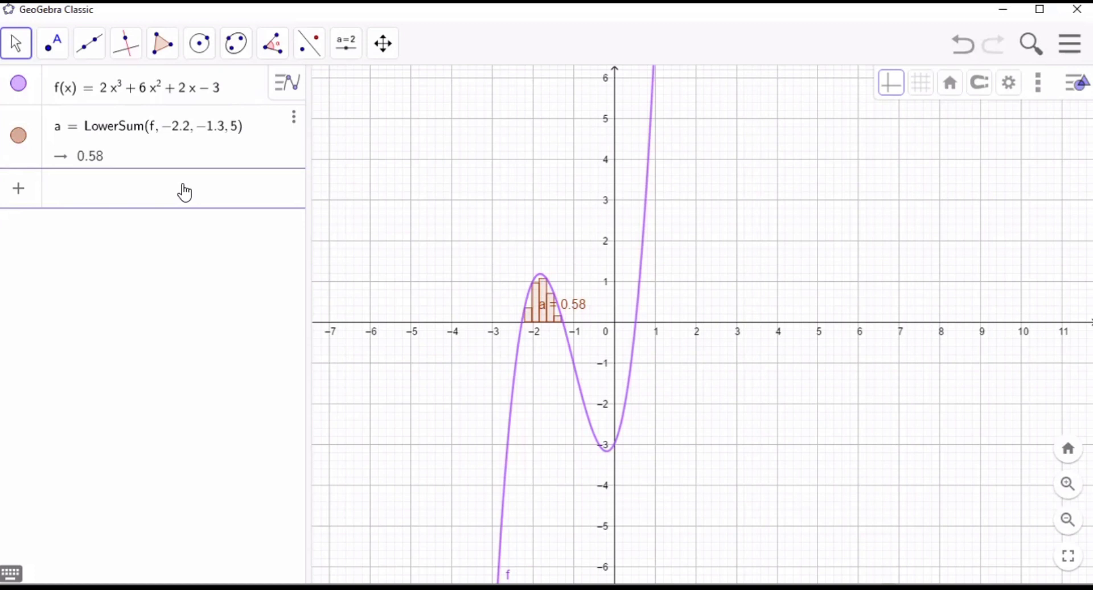
pyautogui.write('upp')
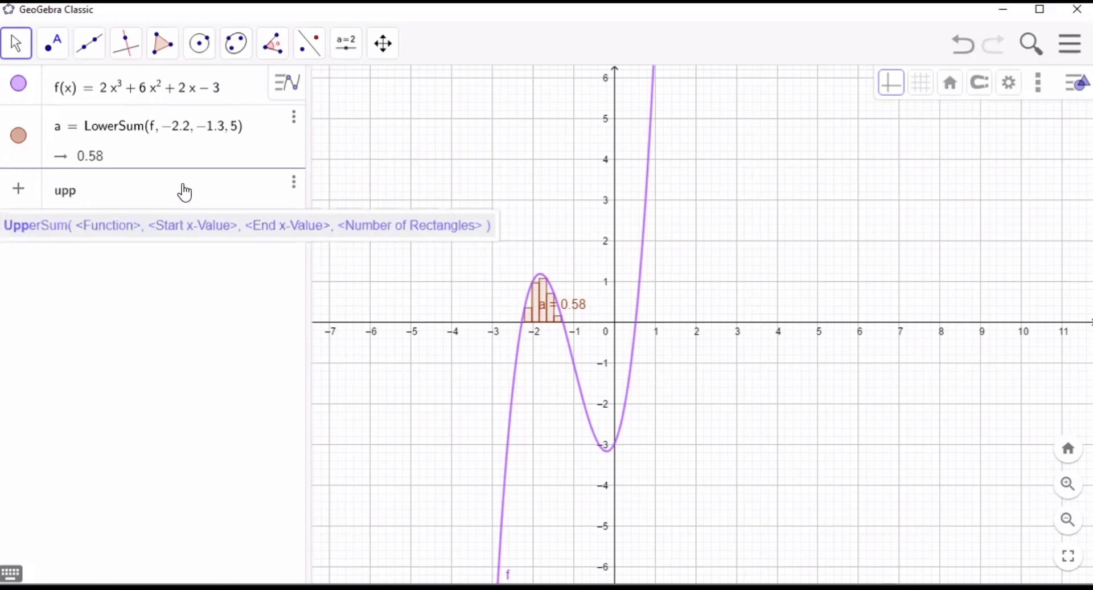
pyautogui.write('e')
pyautogui.click(138, 224)
pyautogui.click(143, 198)
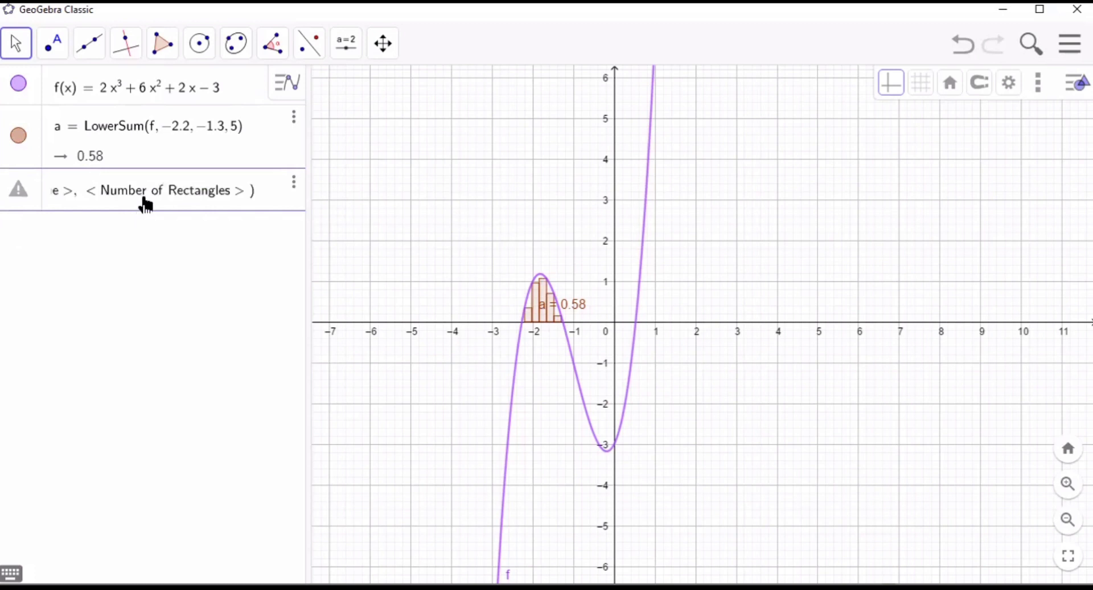
pyautogui.write('f')
pyautogui.press('Tab')
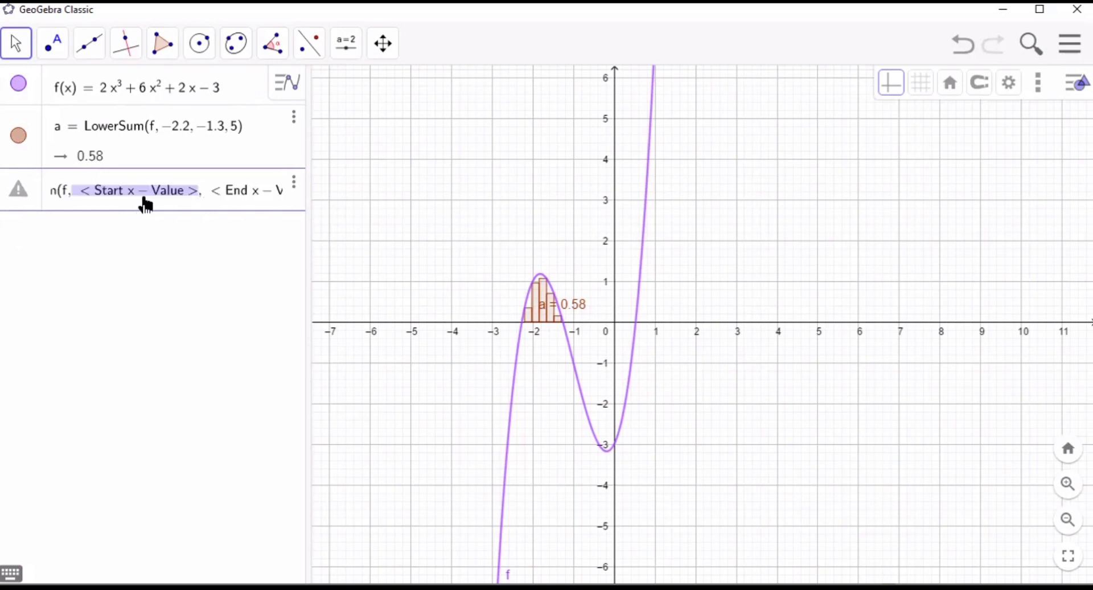
# - Complete the upper sum with start x-value -1, end x-value 0.2 and 5 rectangles, and commit it
pyautogui.write('-1,')
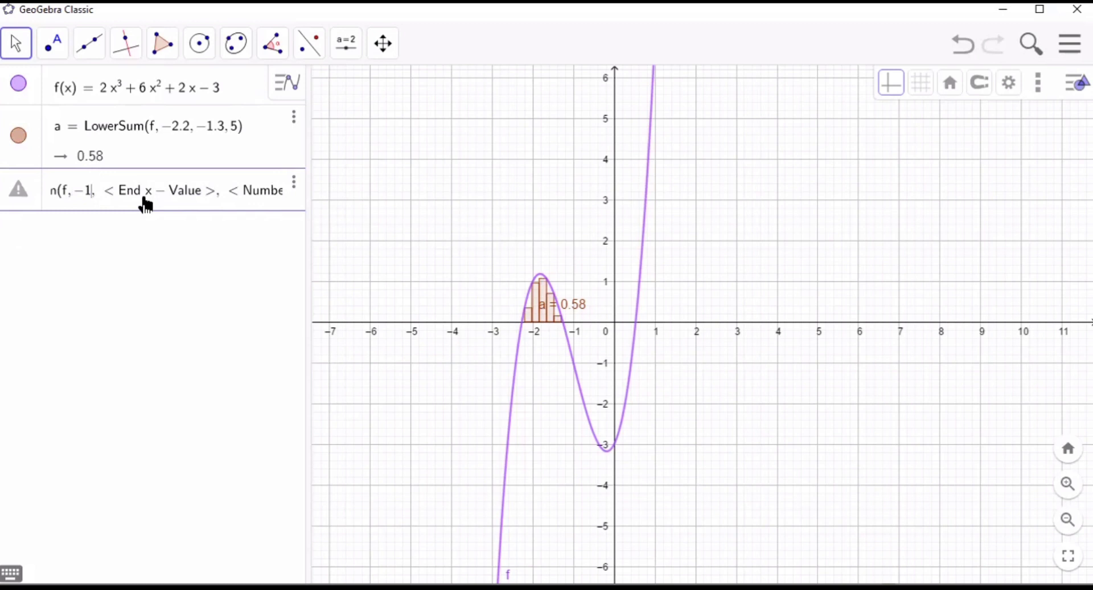
pyautogui.press('Tab')
pyautogui.write('0')
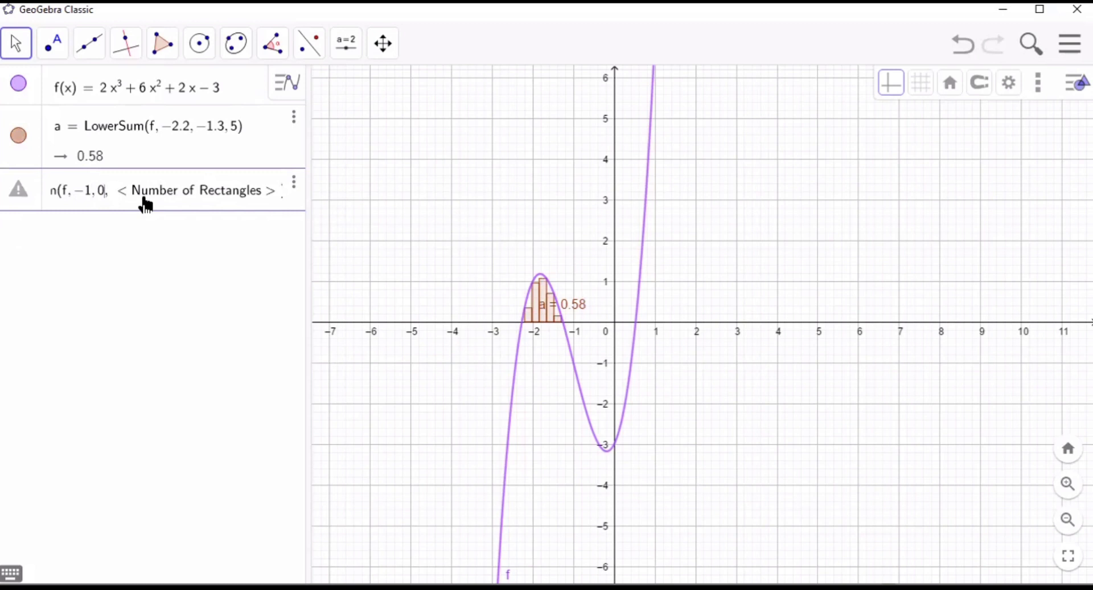
pyautogui.write('.2')
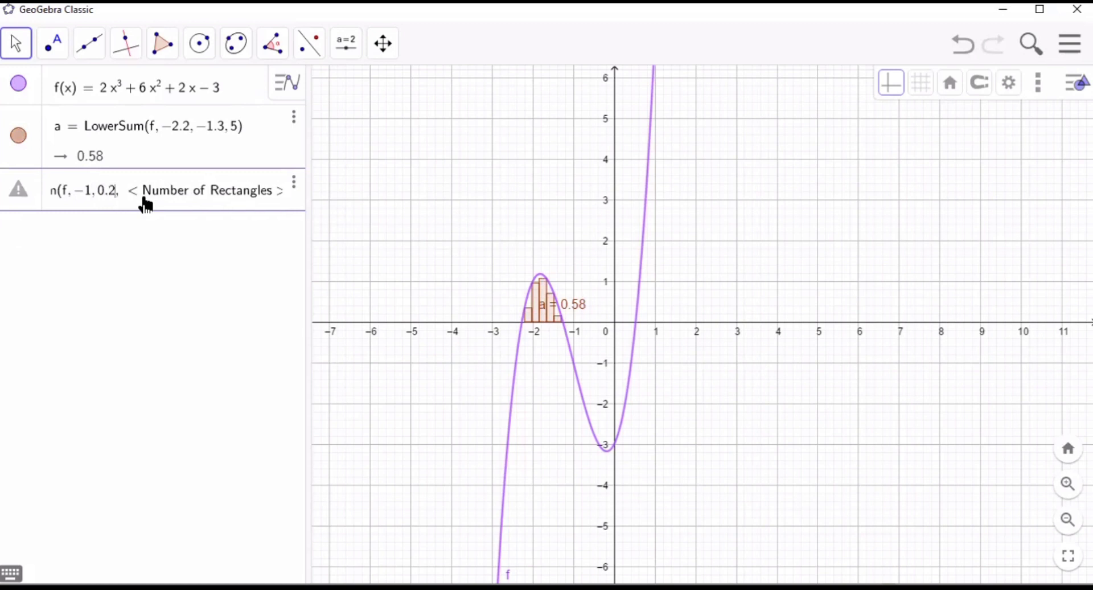
pyautogui.press('Tab')
pyautogui.write('5')
pyautogui.press('Return')
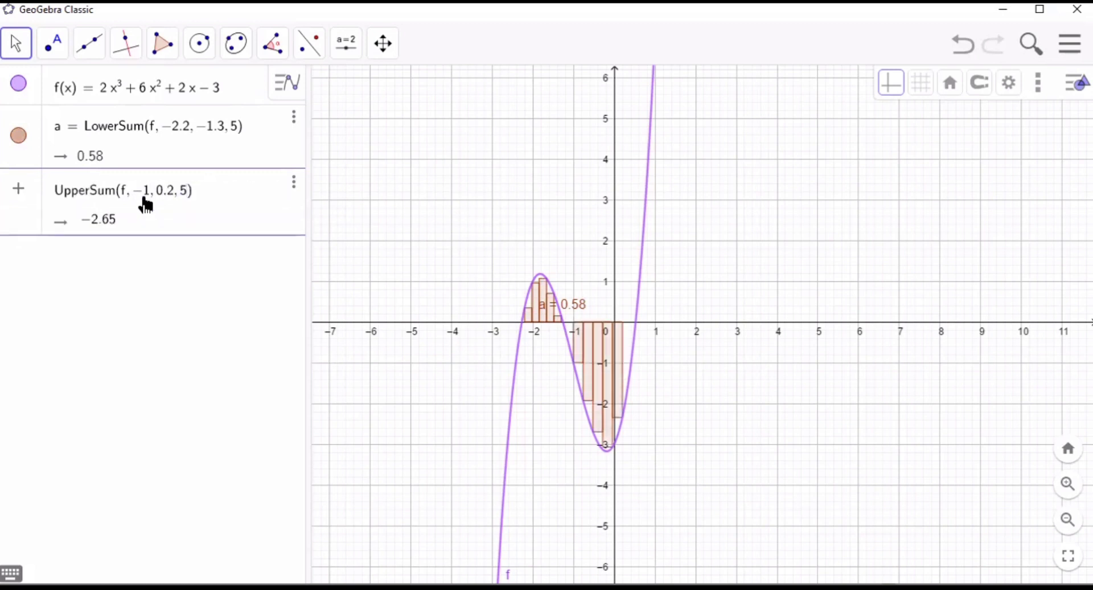
pyautogui.click(163, 250)
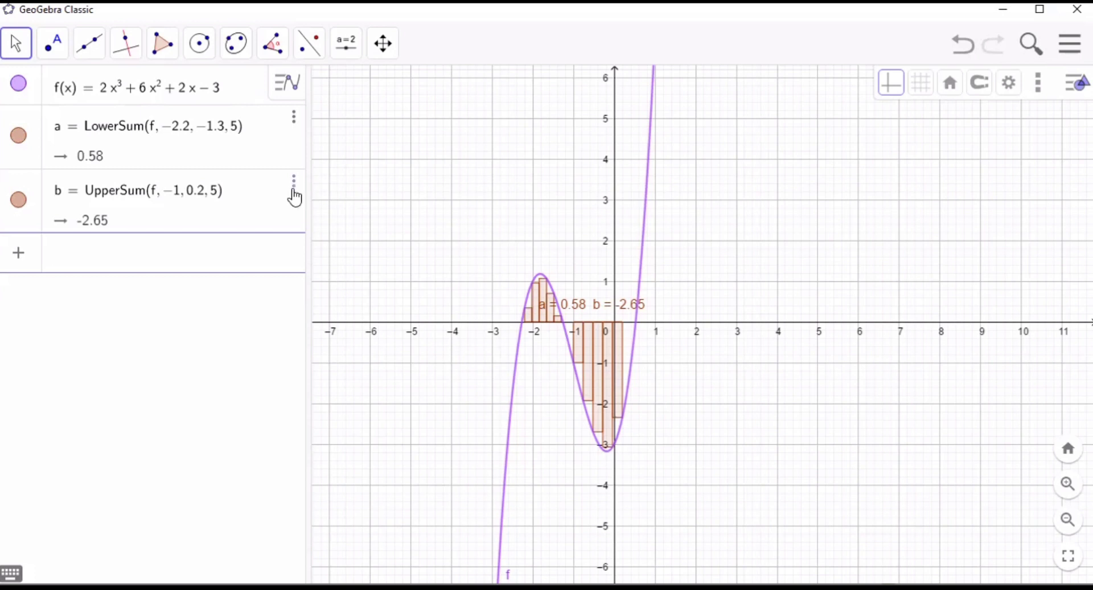
# - Try green #66FF00 on the upper sum b, settle on blue #0099FF, and close its settings
pyautogui.click(294, 182)
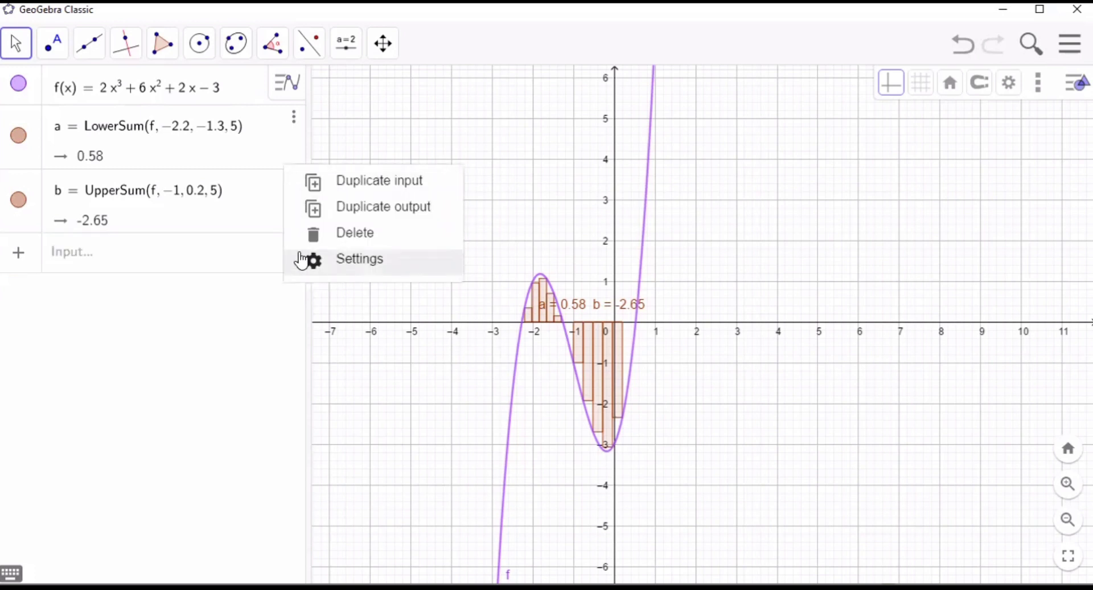
pyautogui.click(360, 259)
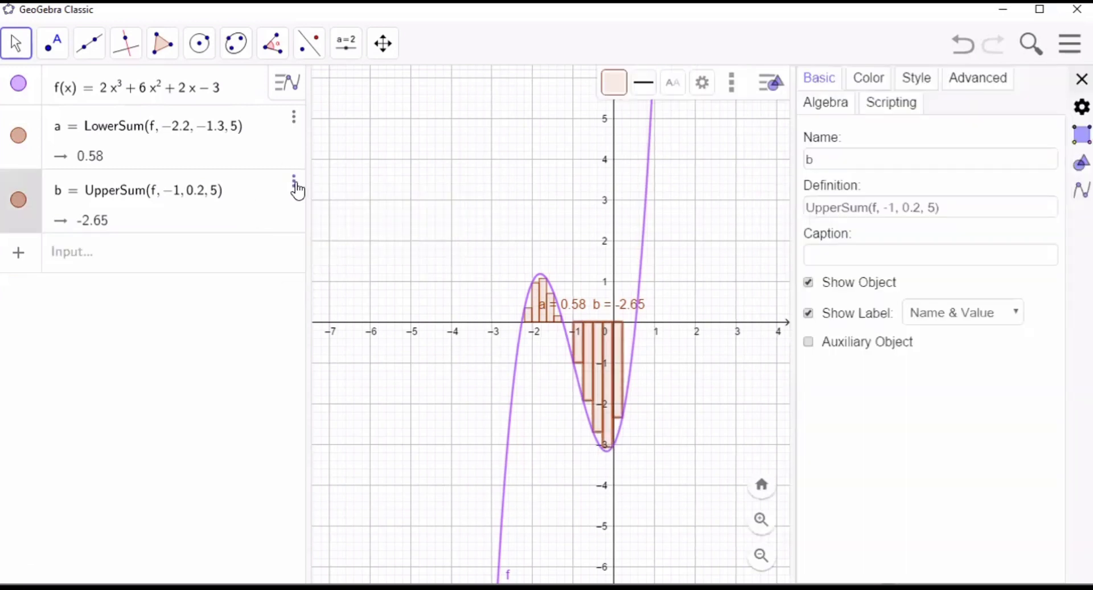
pyautogui.click(295, 184)
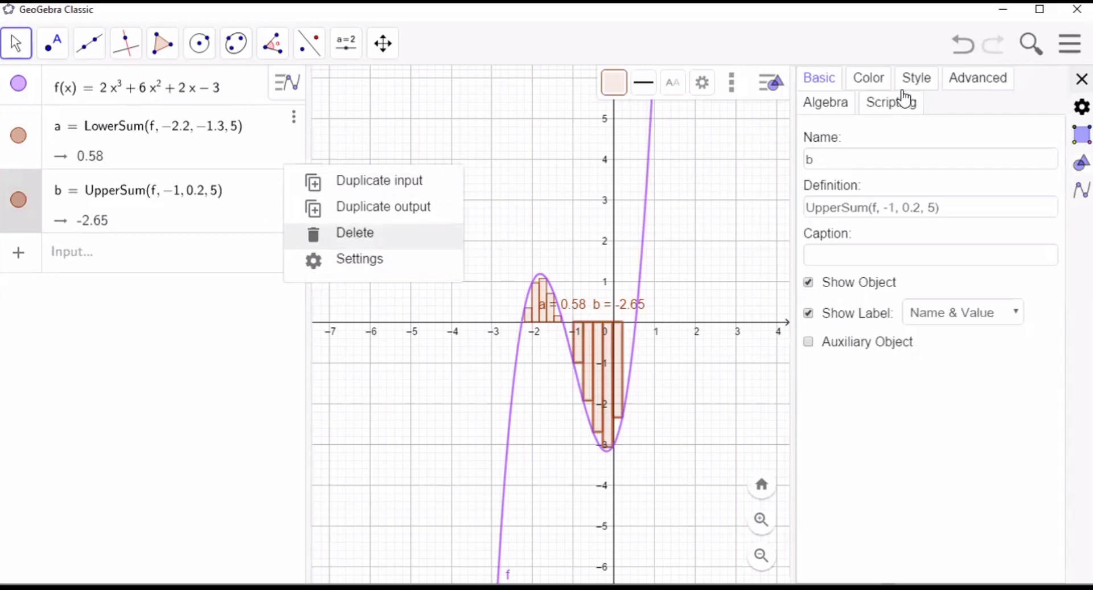
pyautogui.click(906, 97)
pyautogui.click(890, 213)
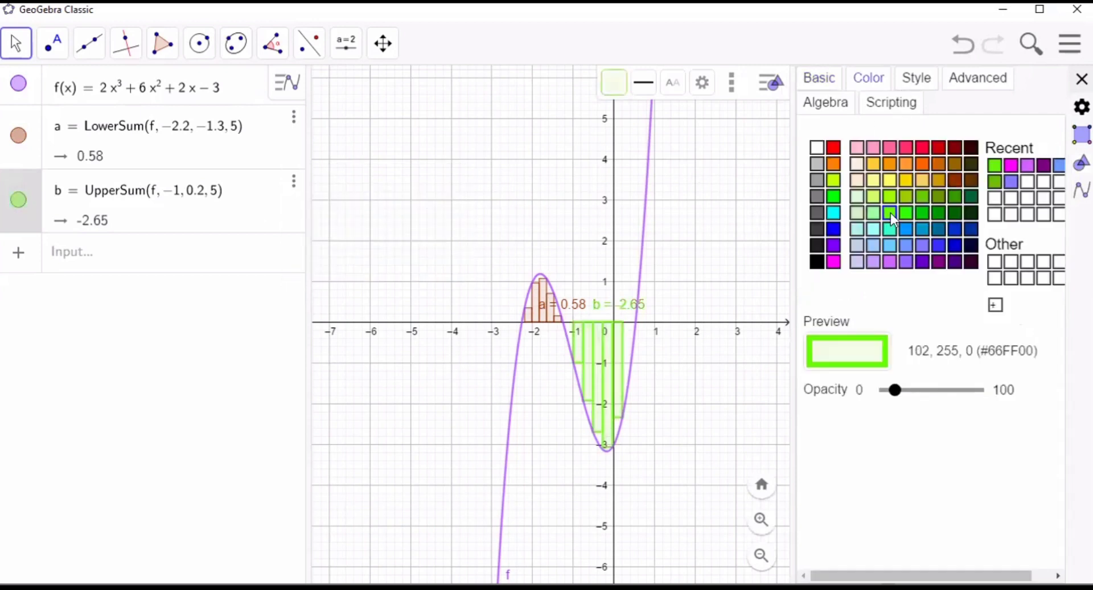
pyautogui.click(907, 230)
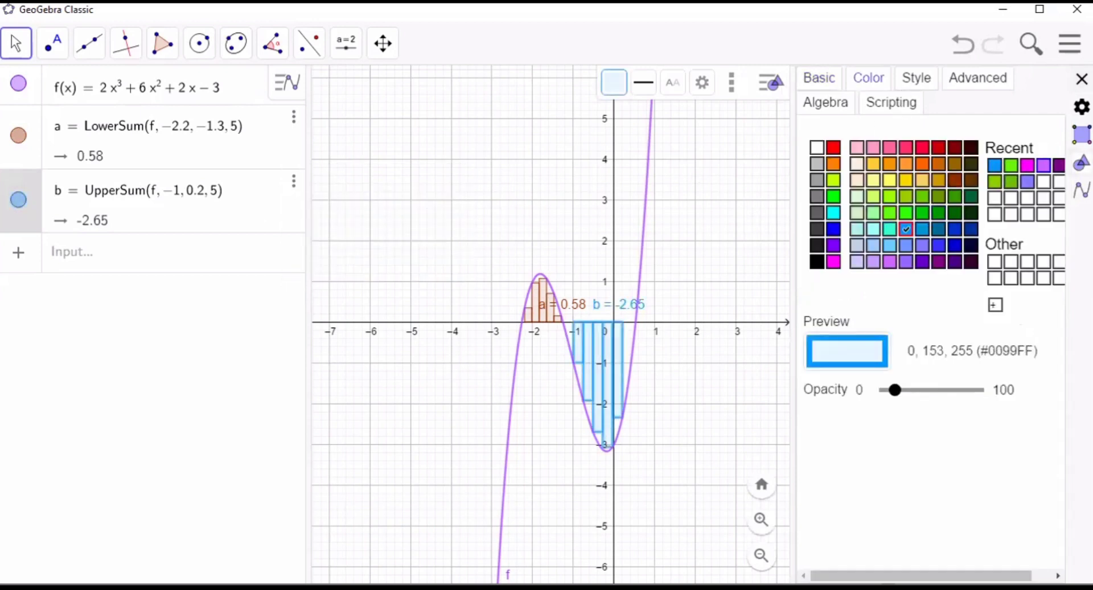
pyautogui.click(1081, 79)
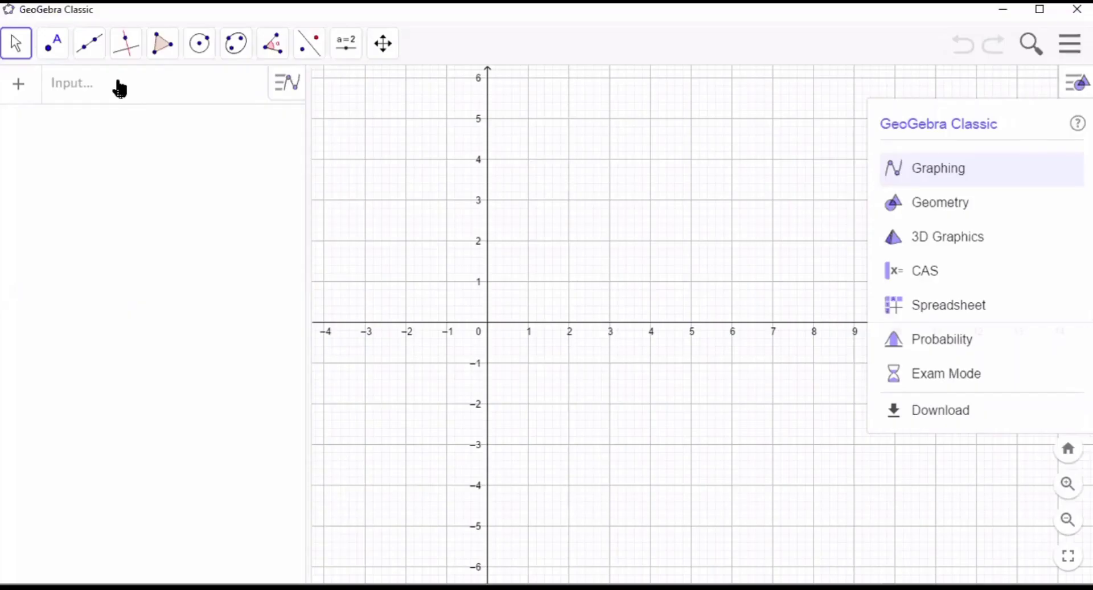
# - Switch to GeoGebra and begin exercise 2's function in the empty algebra row as f(x) = 2x^3 - 7x^2
pyautogui.click(117, 87)
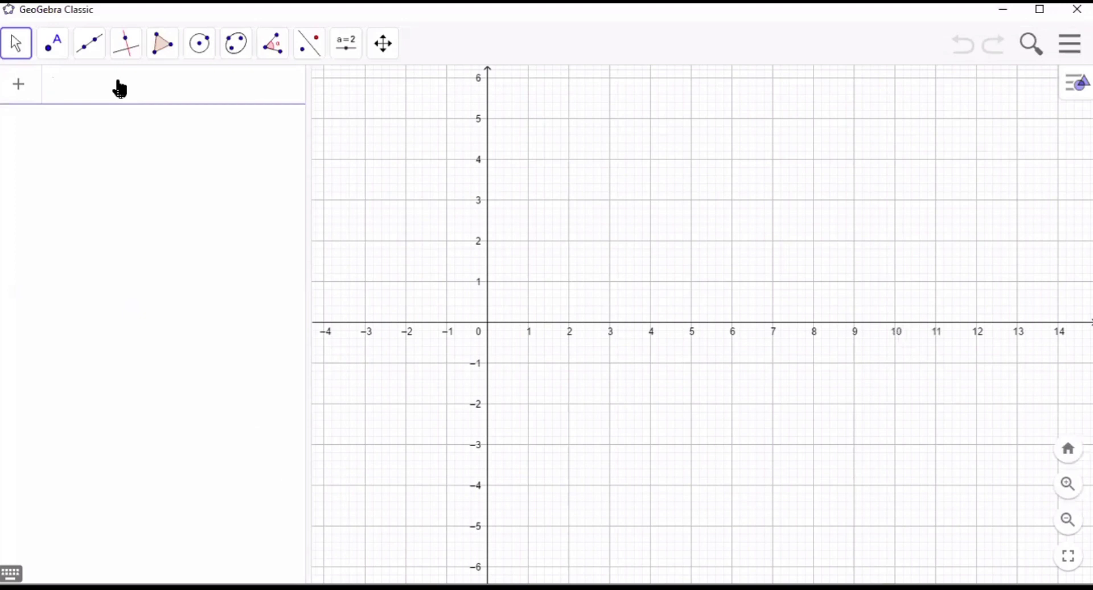
pyautogui.write('f(x)')
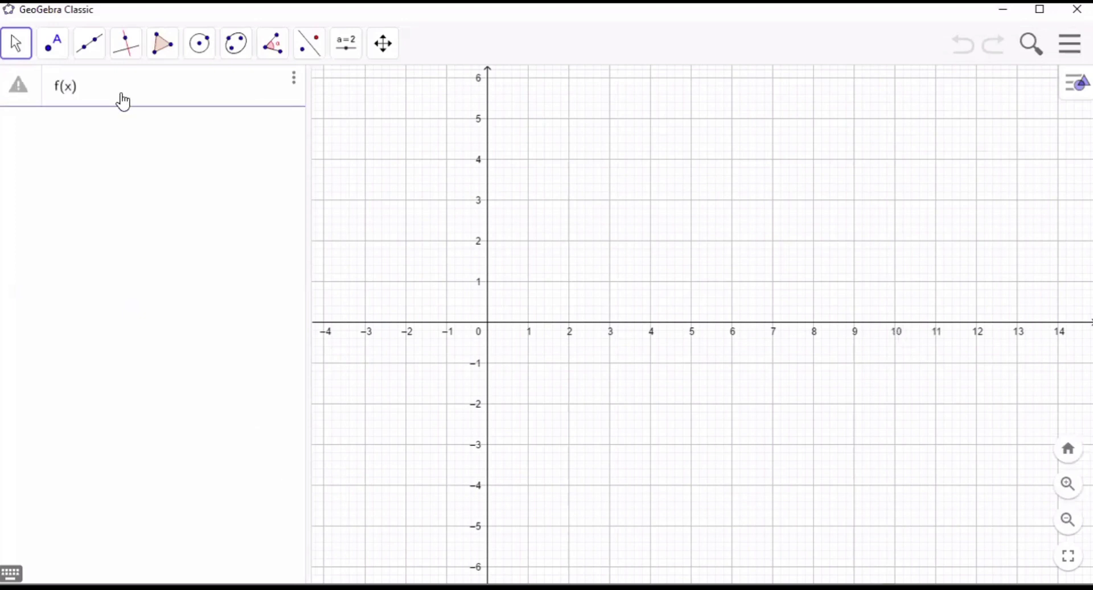
pyautogui.press('Right')
pyautogui.write('=2x')
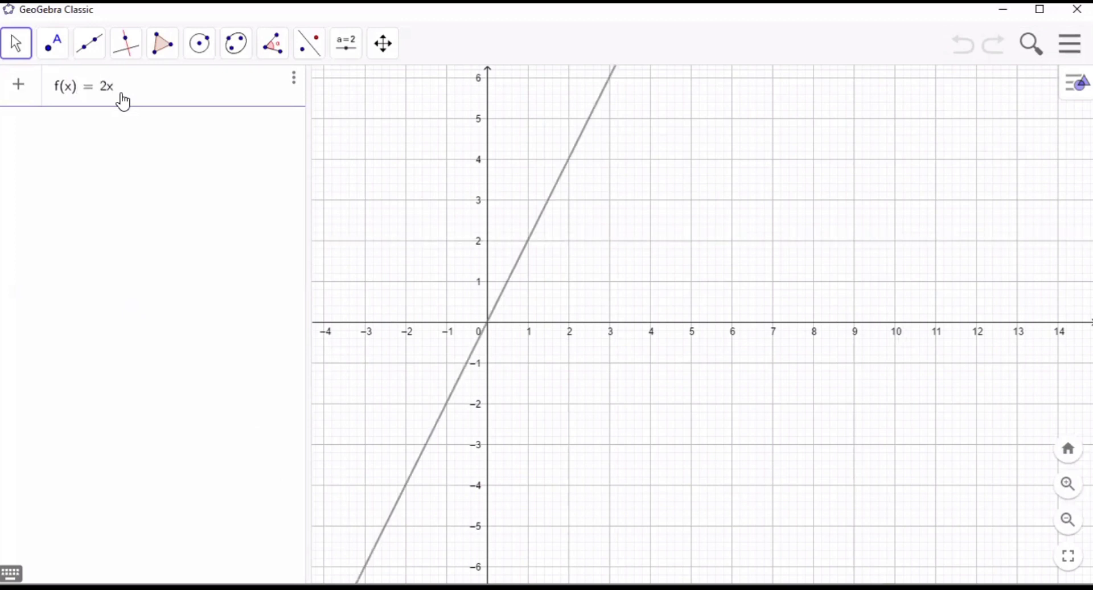
pyautogui.write('^3')
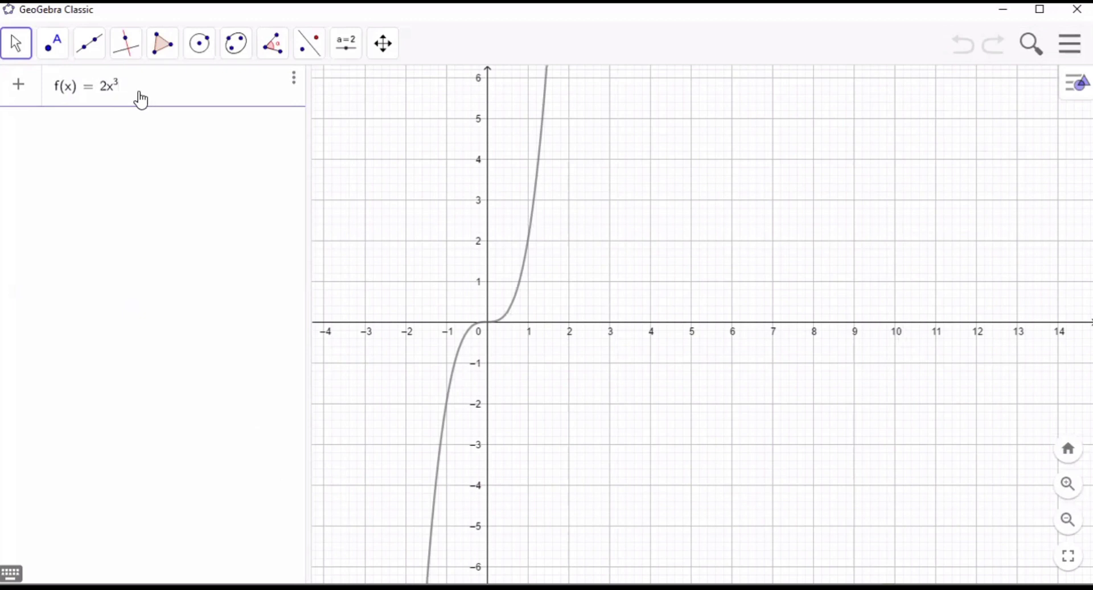
pyautogui.write('-7x')
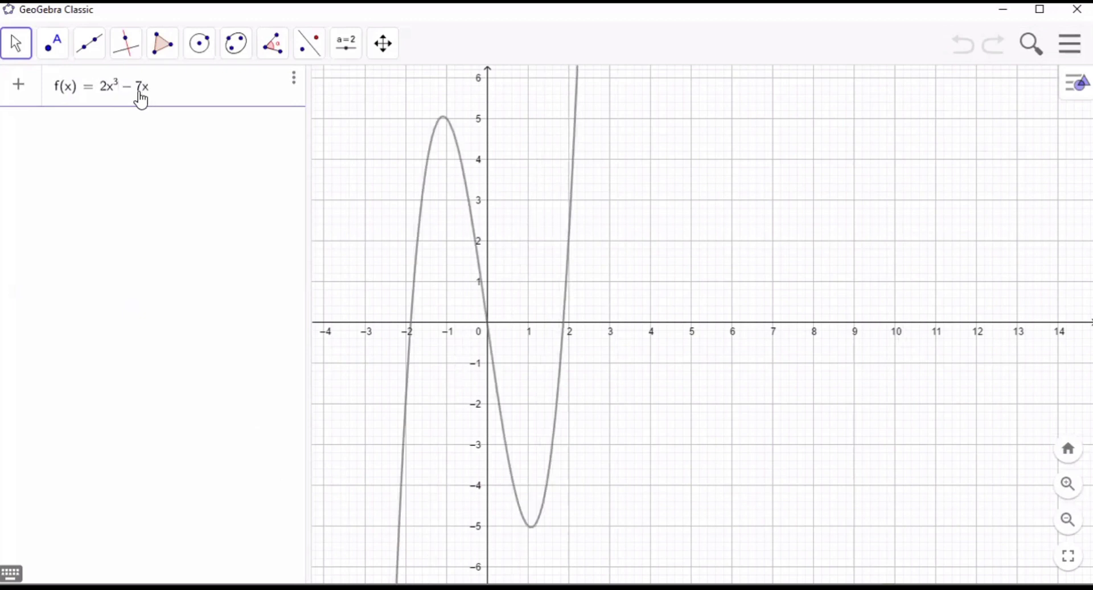
pyautogui.write('P')
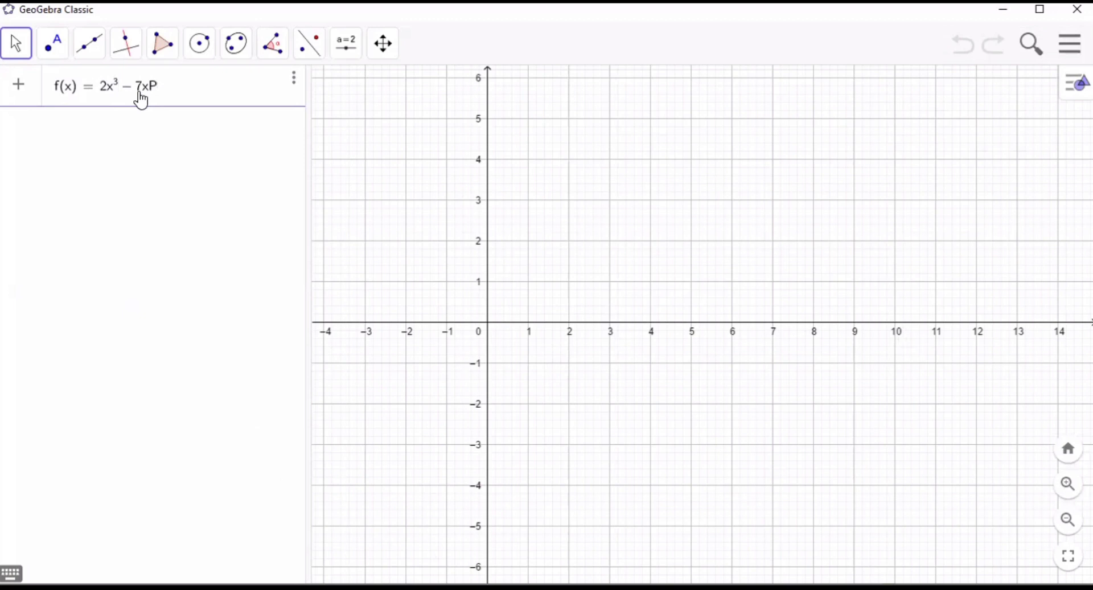
pyautogui.press('BackSpace')
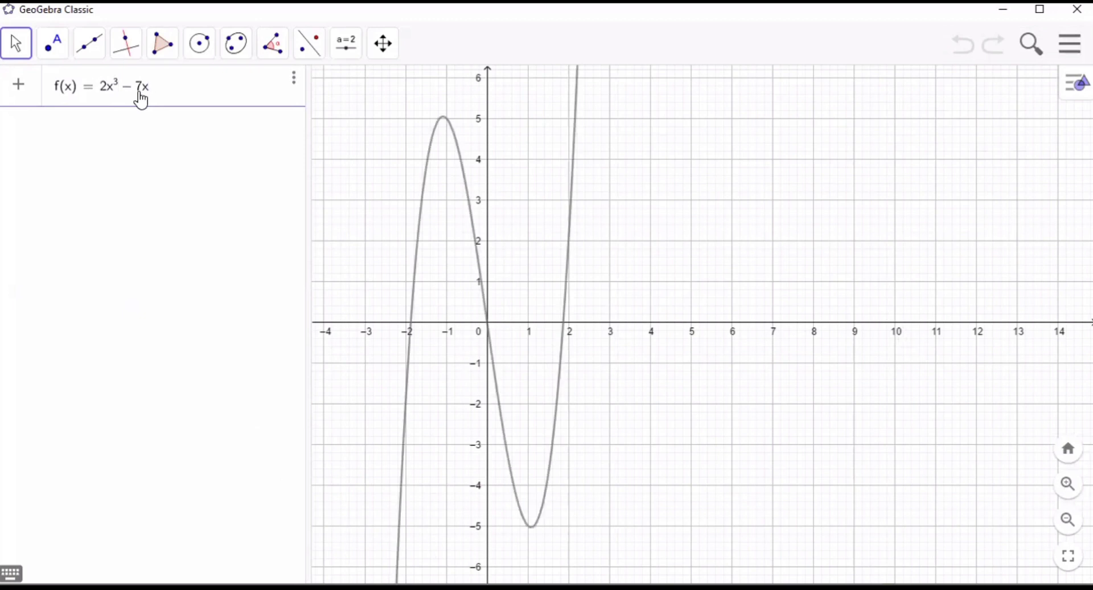
pyautogui.write('^2')
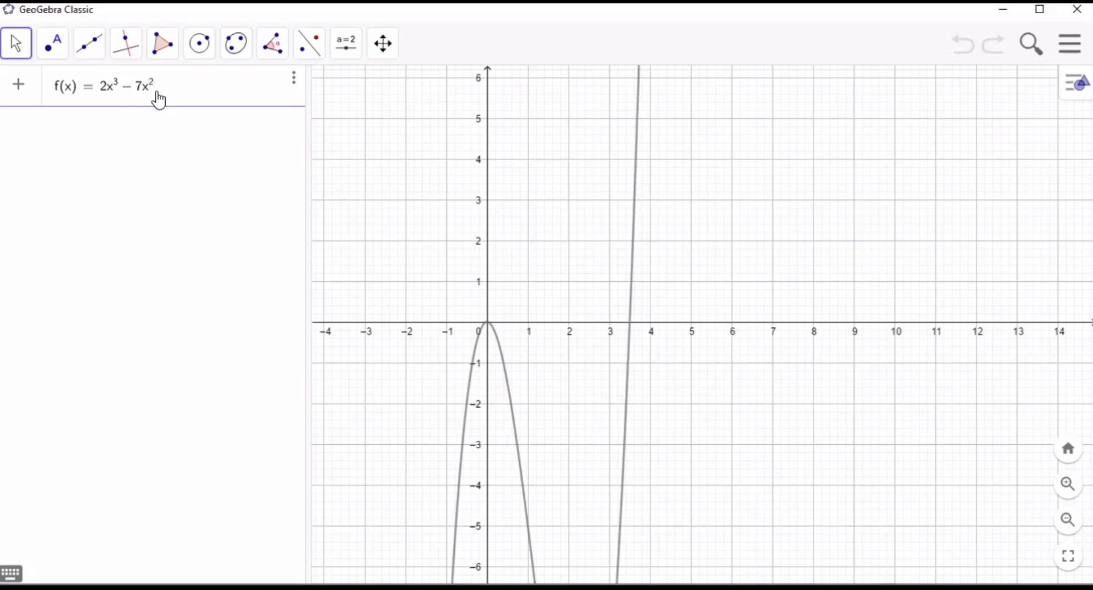
pyautogui.write('+3')
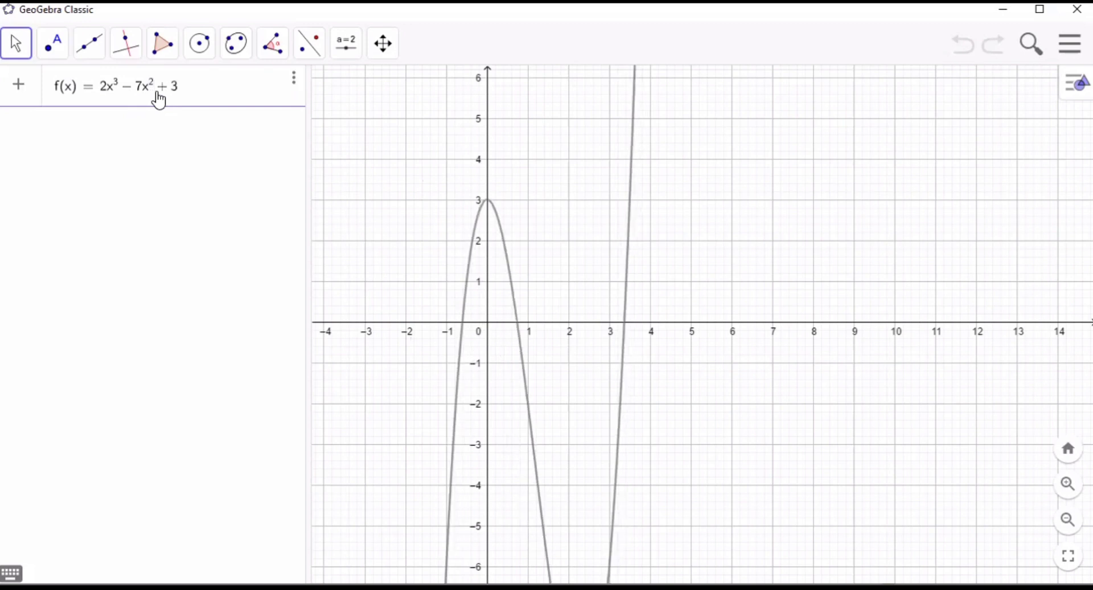
pyautogui.write('x')
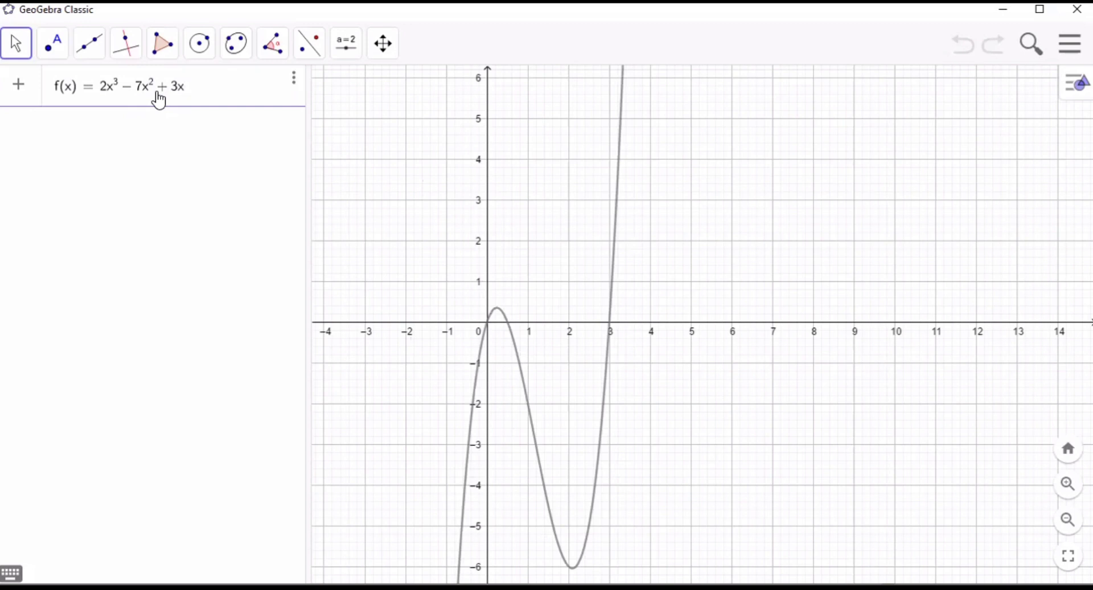
pyautogui.write('_')
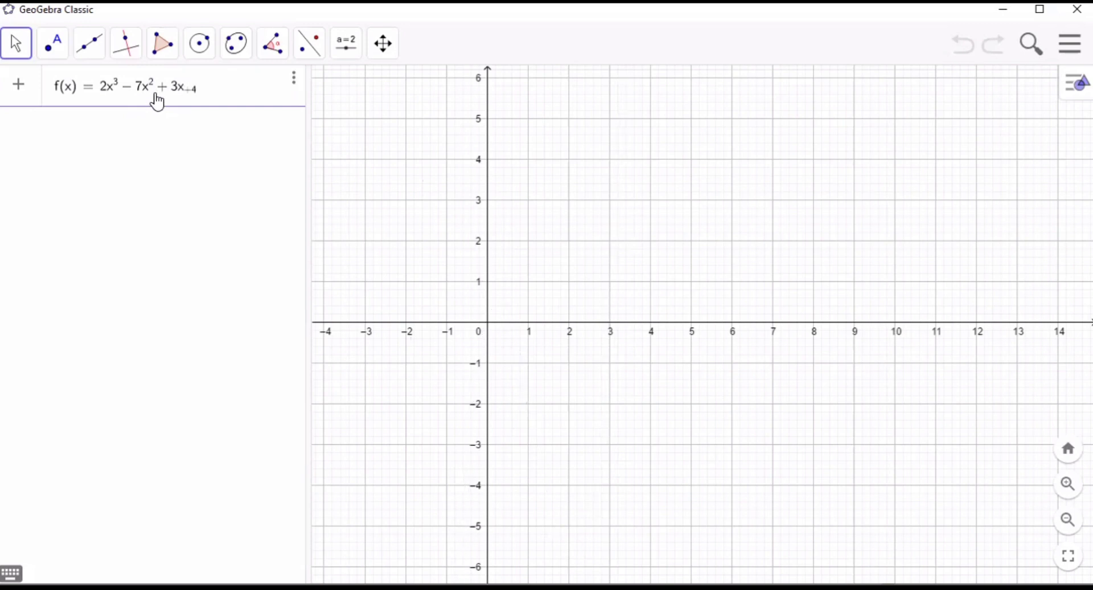
# - Complete the function with the terms + 3x + 4 and commit it
pyautogui.press('BackSpace')
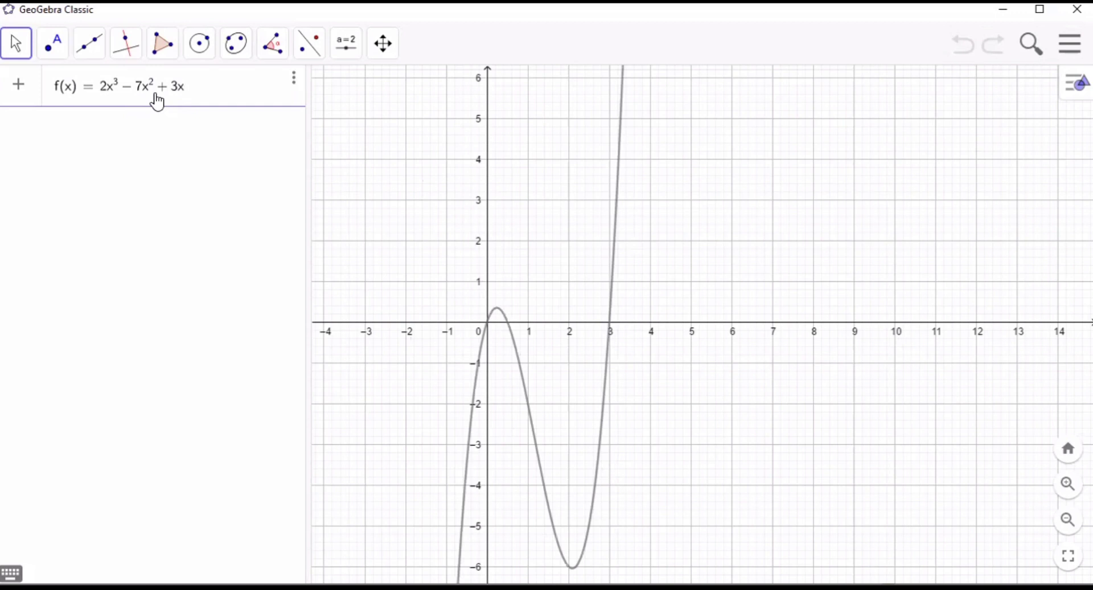
pyautogui.write('|')
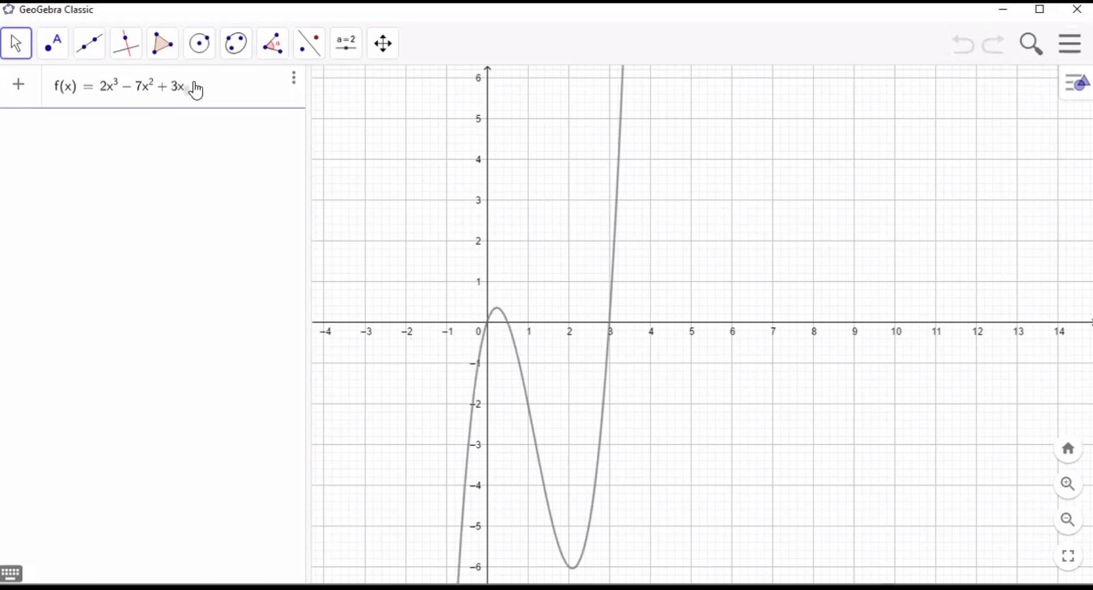
pyautogui.press('BackSpace')
pyautogui.press('BackSpace')
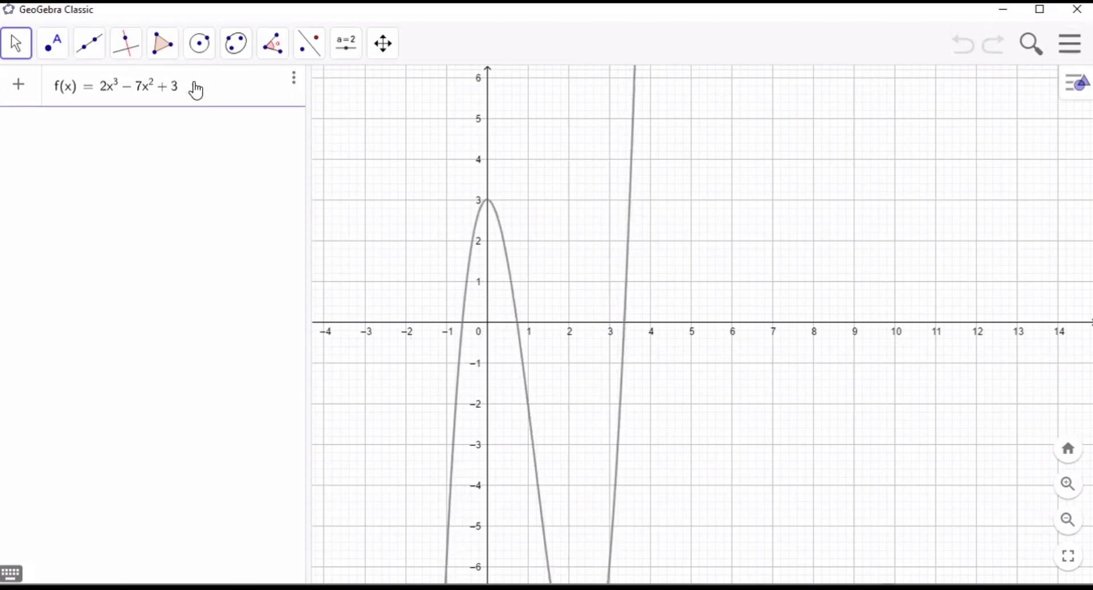
pyautogui.write('x + 4')
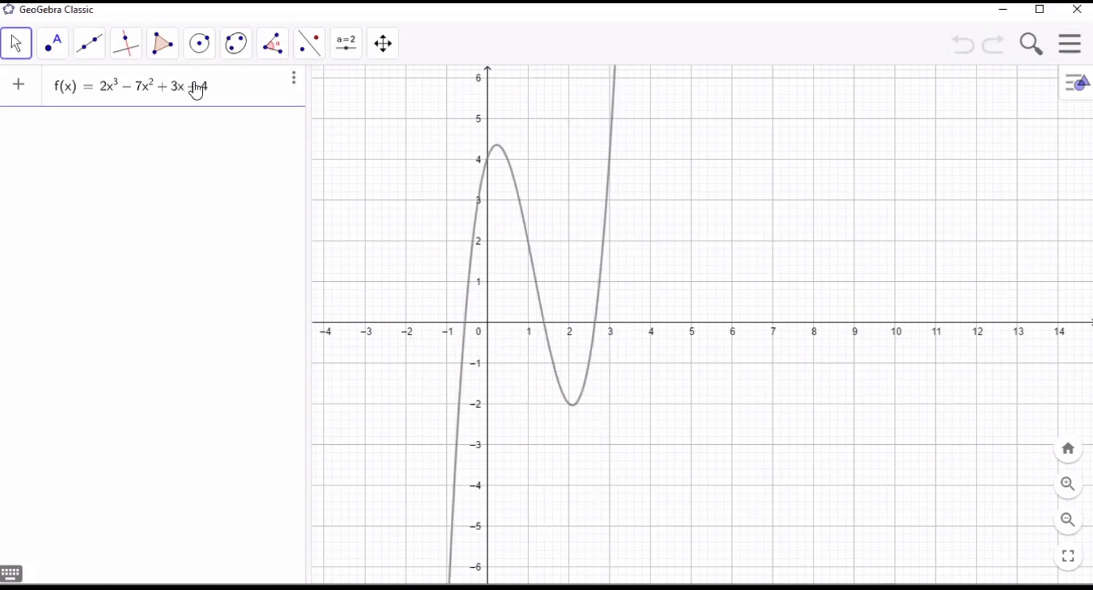
pyautogui.press('Return')
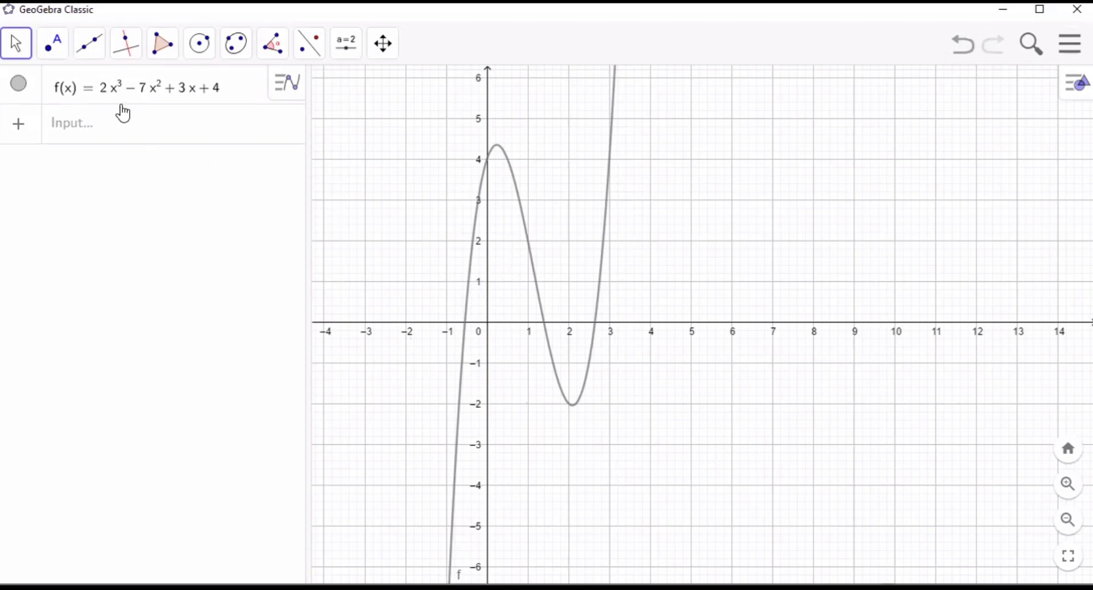
# - Place points at the curve's two intersections with the positive x-axis, first the nearer one to the origin
pyautogui.click(52, 43)
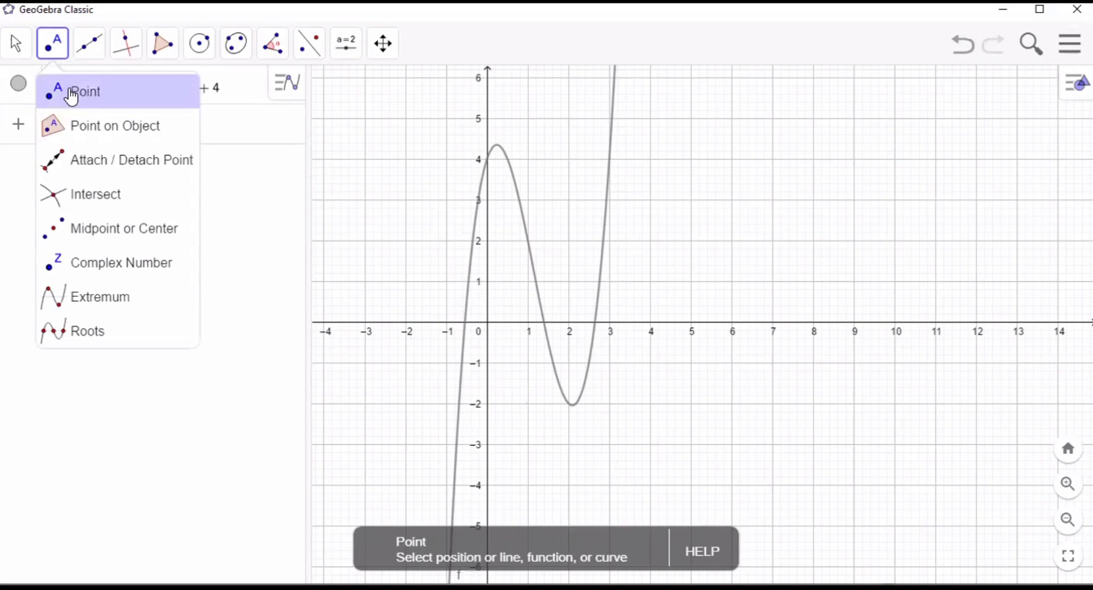
pyautogui.click(72, 92)
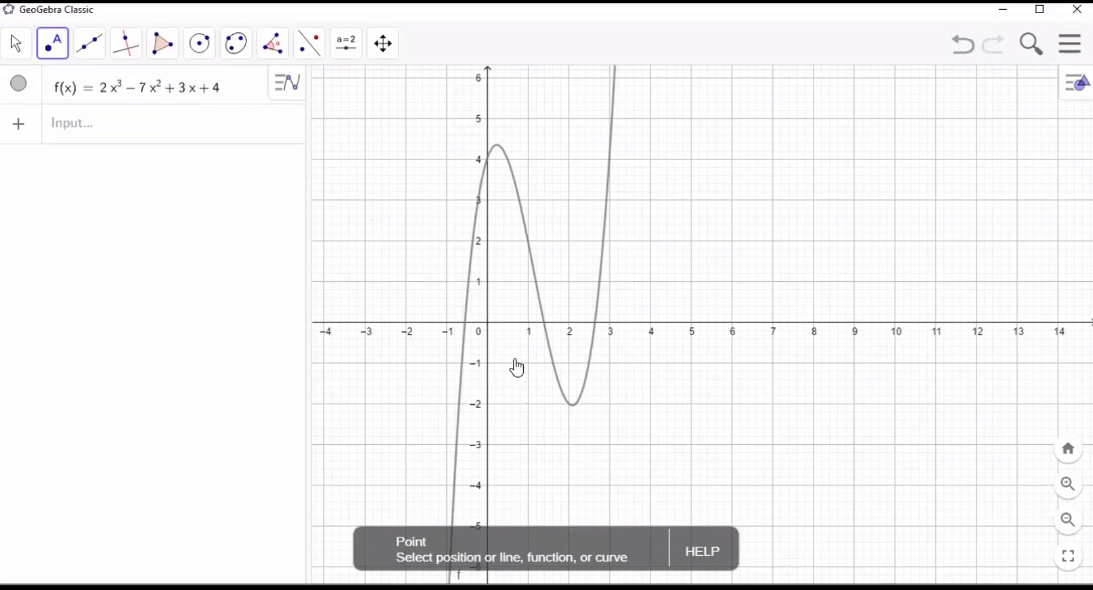
pyautogui.click(543, 323)
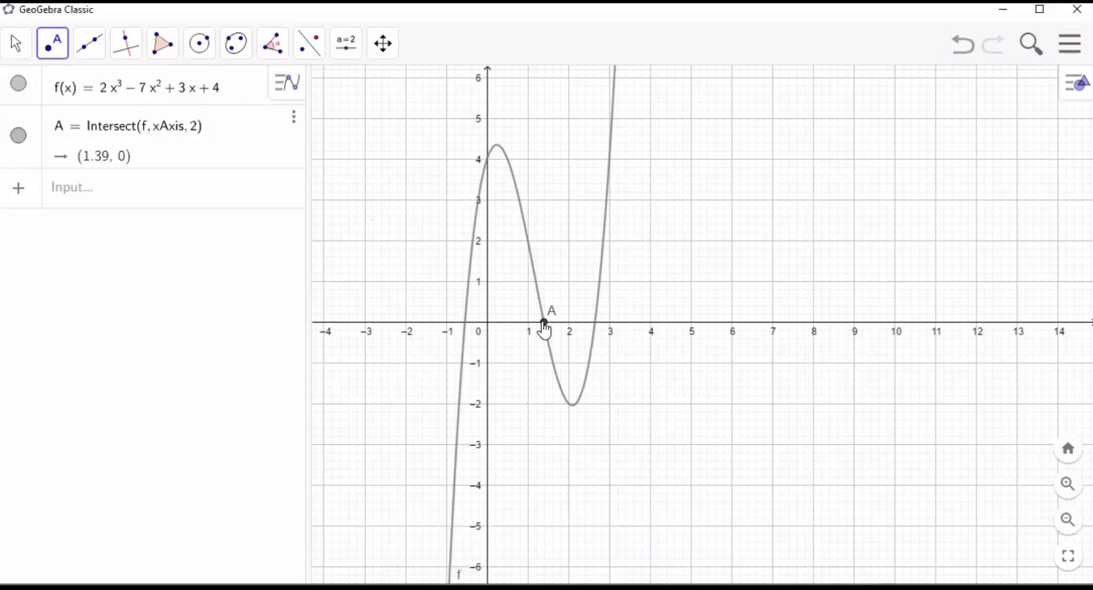
pyautogui.click(596, 322)
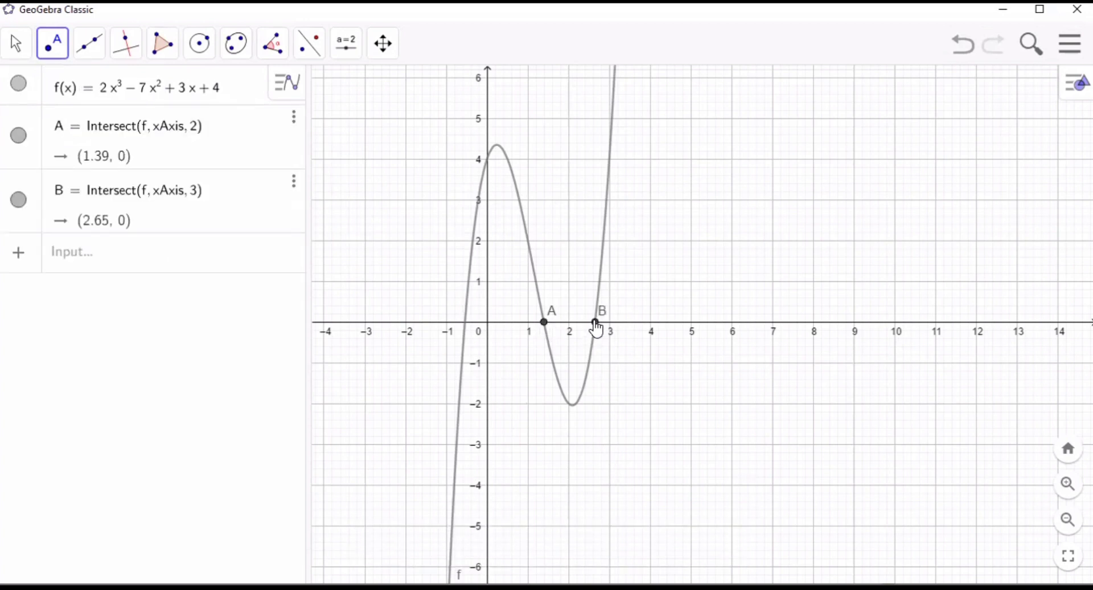
# - Begin an Integral command with start and end x-values in a new algebra row, with f as its function
pyautogui.click(99, 265)
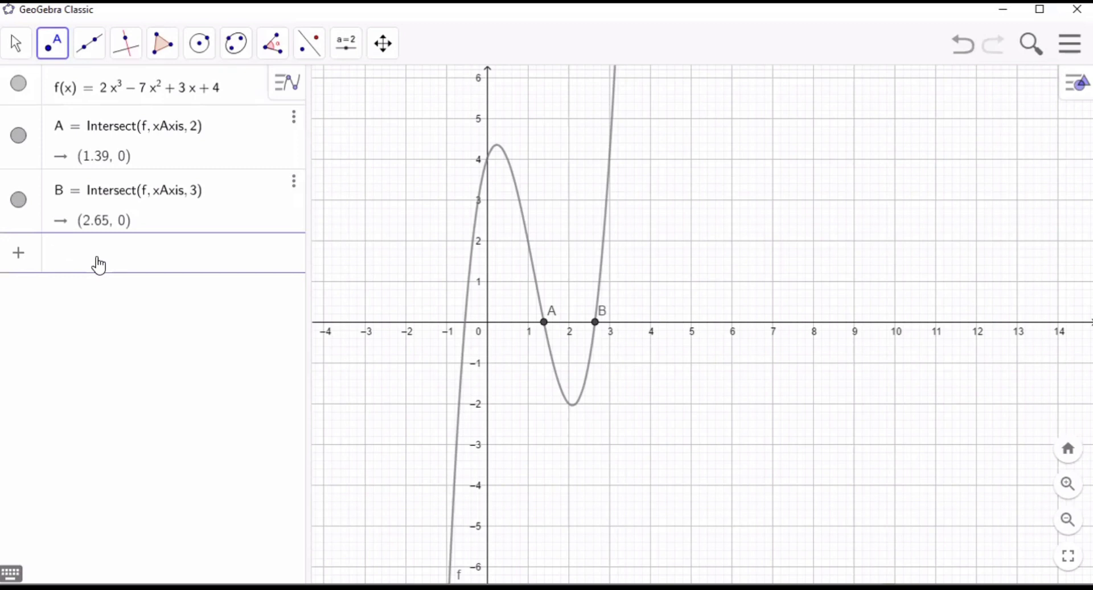
pyautogui.write('integra')
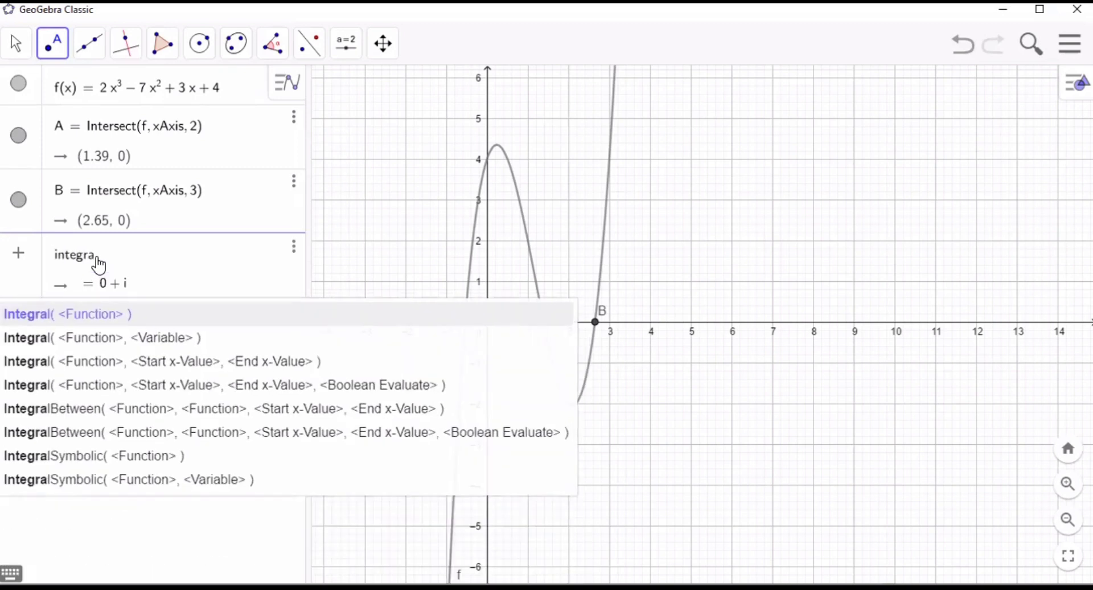
pyautogui.write('l')
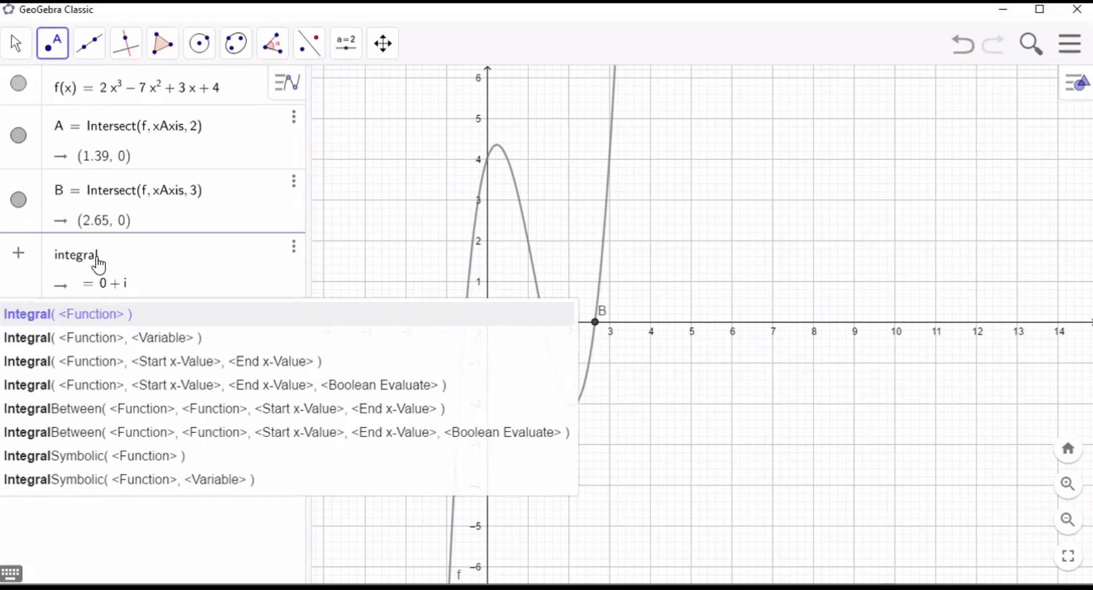
pyautogui.click(159, 361)
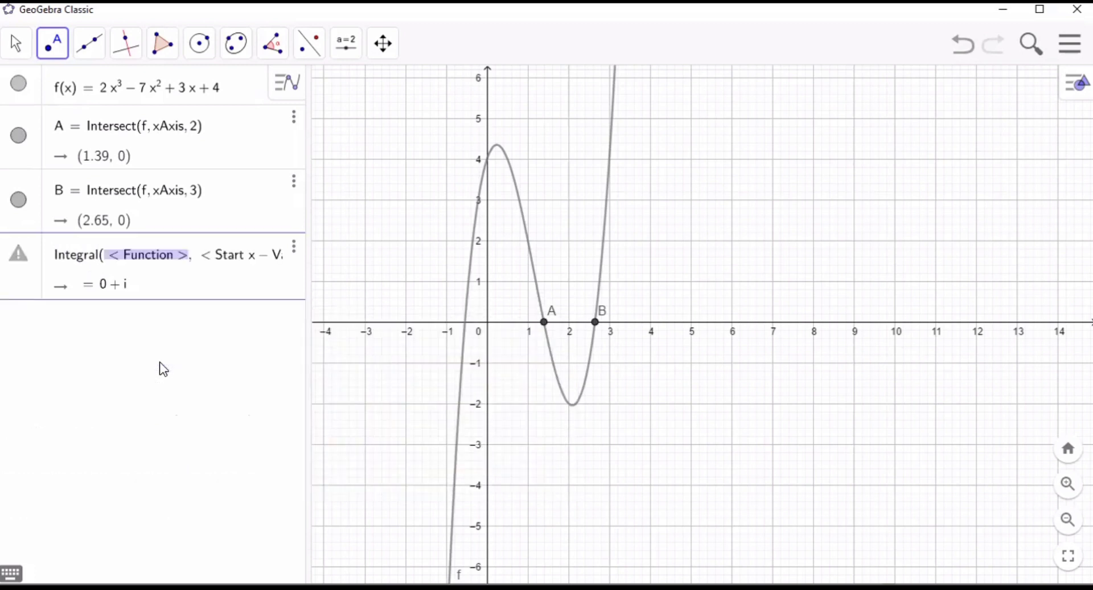
pyautogui.click(146, 288)
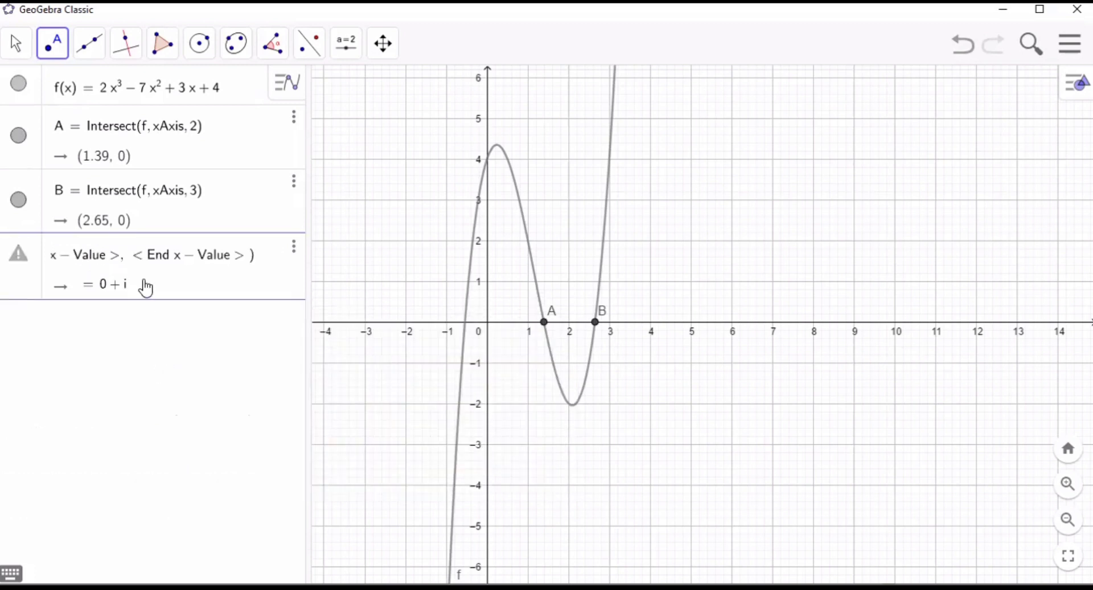
pyautogui.press('Tab')
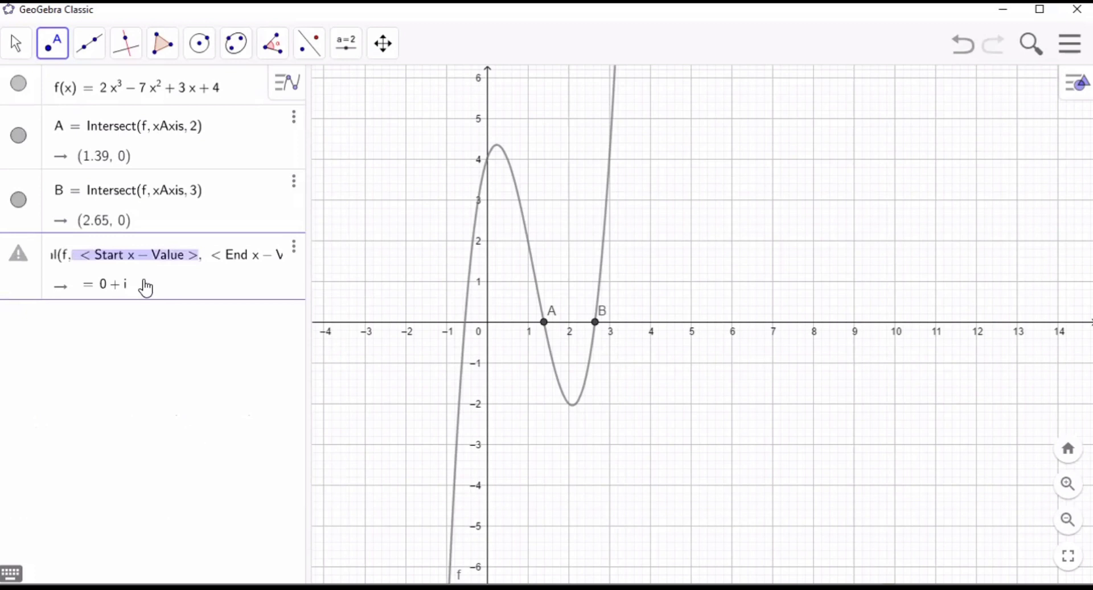
# - Complete the integral with start x-value 0 and end x-value 1.39, and commit it
pyautogui.write('0, < End x - Value >')
pyautogui.press('Tab')
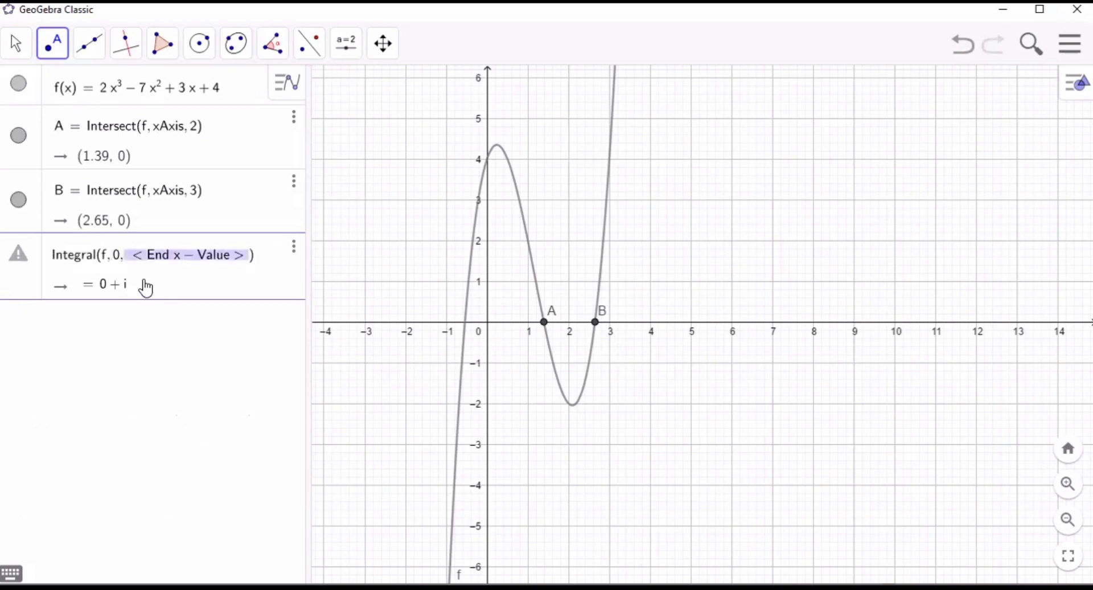
pyautogui.write('1')
pyautogui.write('.38')
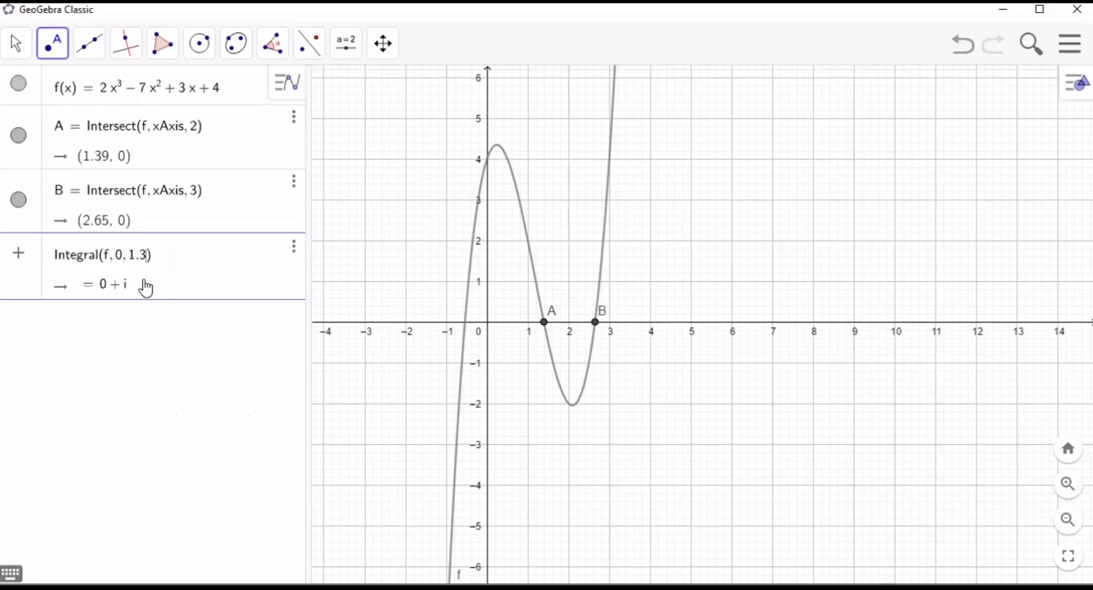
pyautogui.press('BackSpace')
pyautogui.write('9')
pyautogui.click(111, 332)
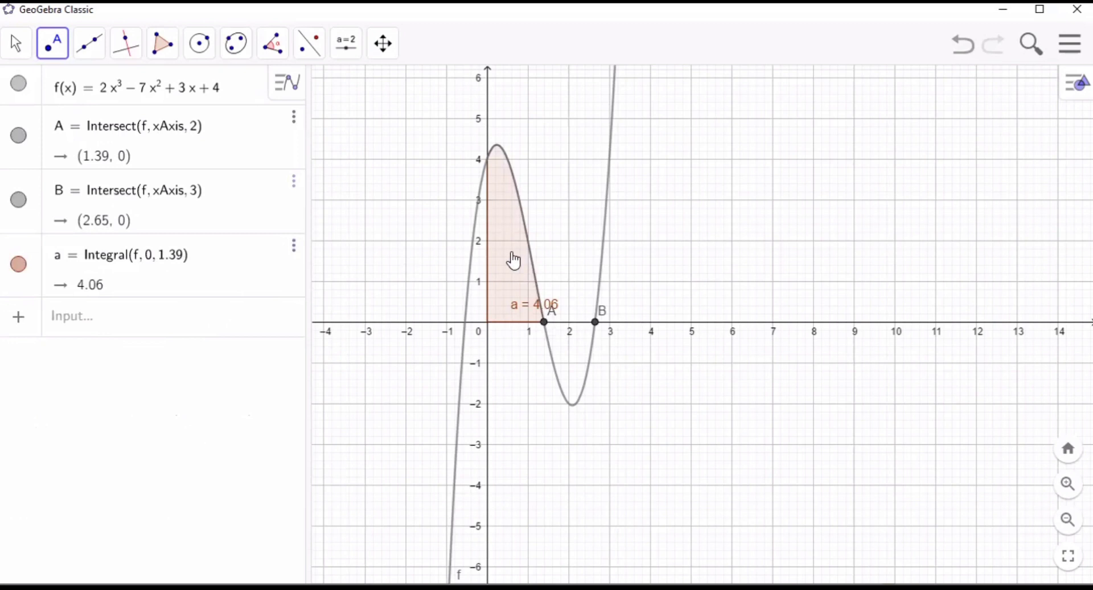
# - Begin a second Integral command with start and end x-values in a new algebra row, using f as its function
pyautogui.click(72, 305)
pyautogui.write('i')
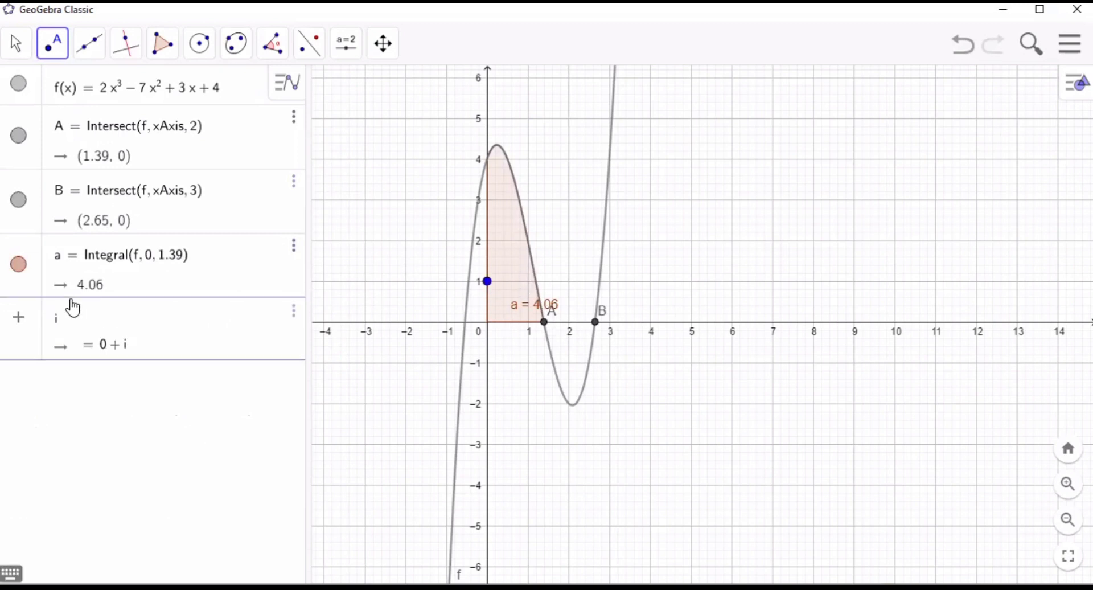
pyautogui.write('ntegral')
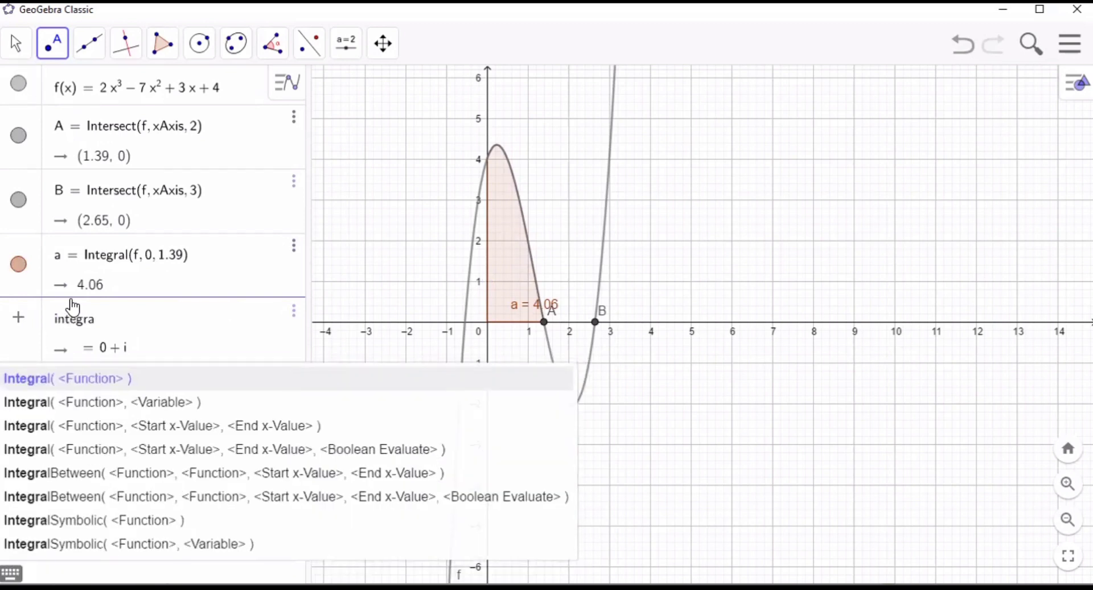
pyautogui.click(170, 431)
pyautogui.write('f')
pyautogui.press('Tab')
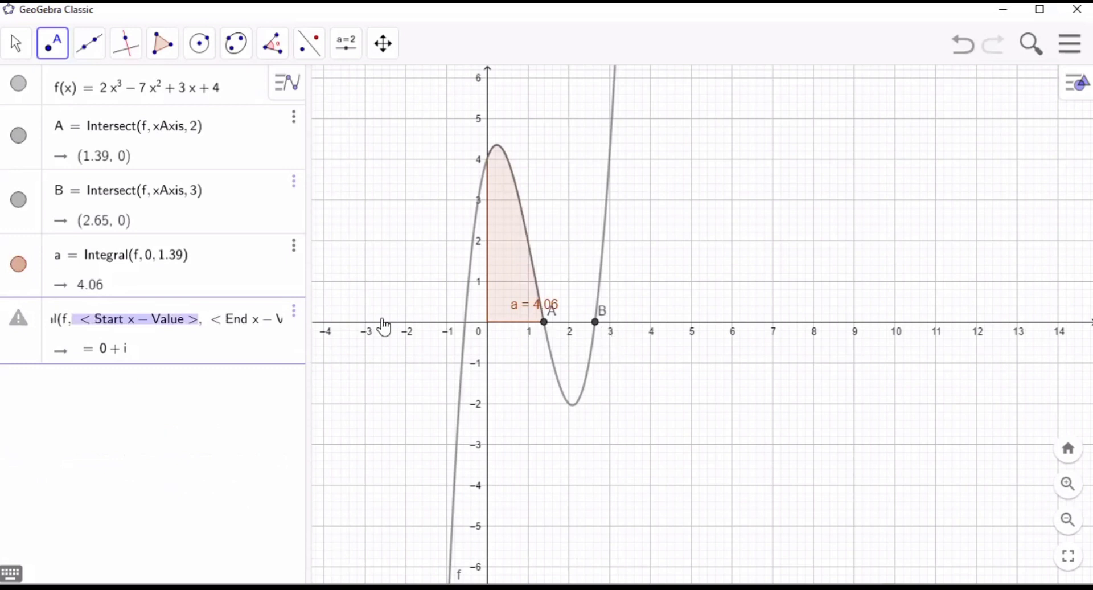
# - Complete the second integral with start x-value 1.39 and end x-value 2.65, and commit it
pyautogui.write('1.')
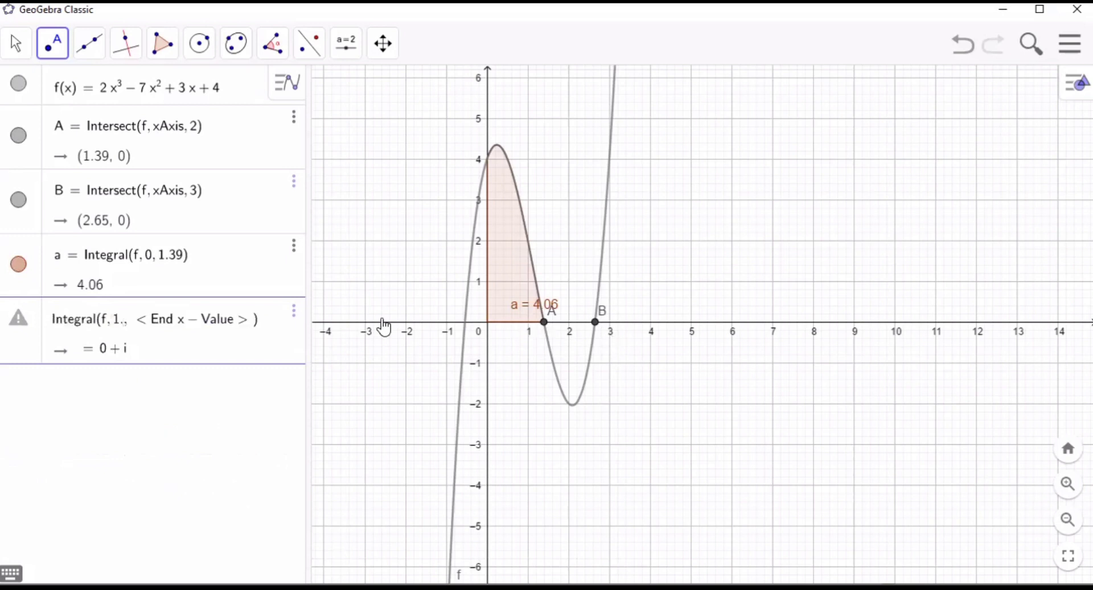
pyautogui.write('39')
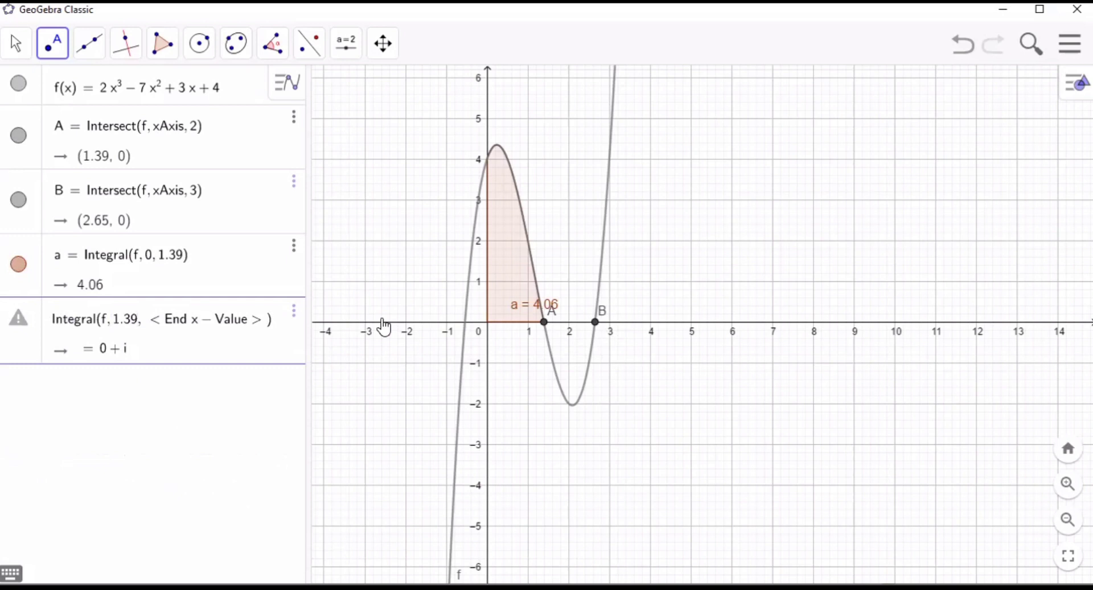
pyautogui.press('Tab')
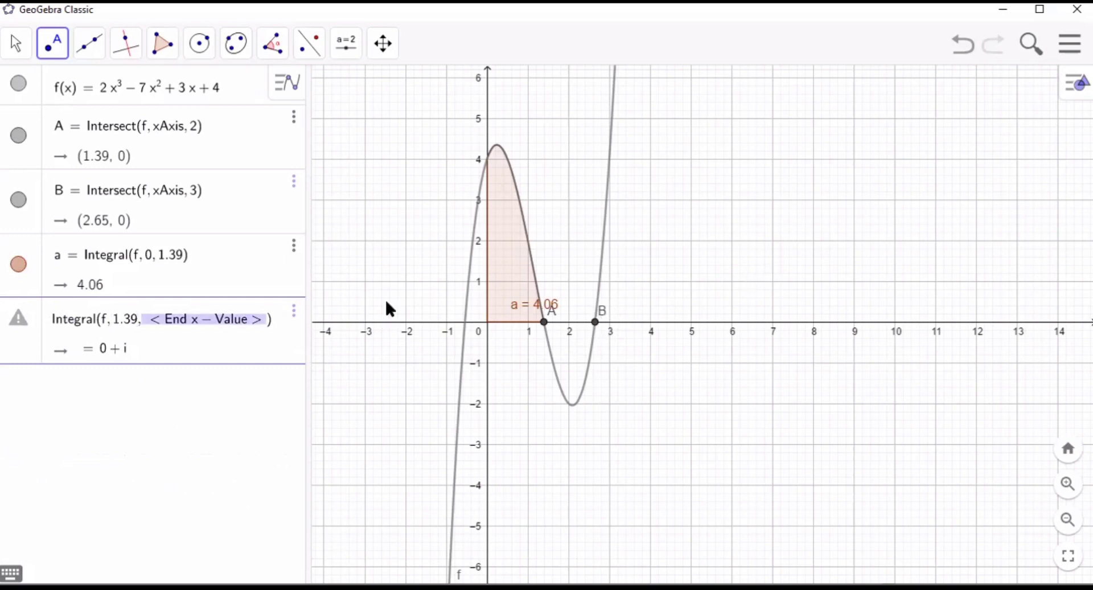
pyautogui.write('2')
pyautogui.write('.65')
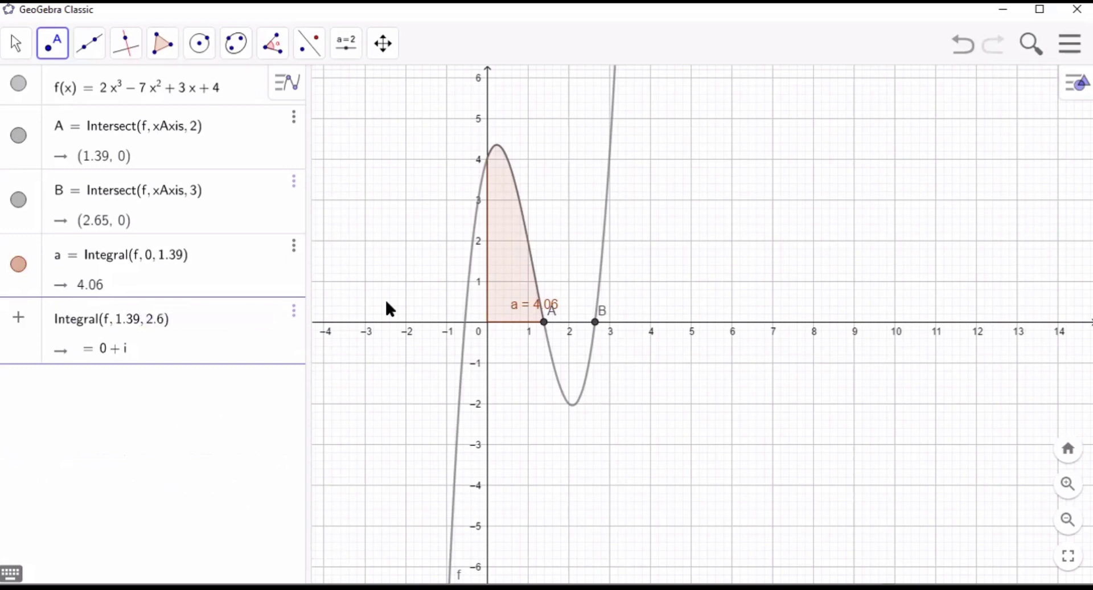
pyautogui.press('Return')
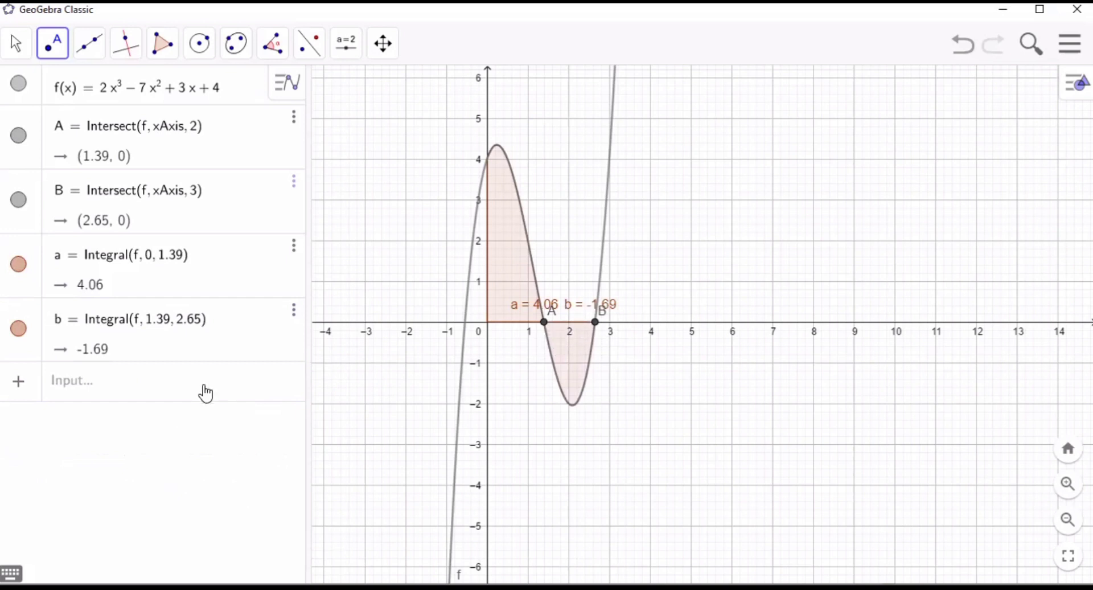
# - Add a third definite integral of f in a new algebra row, with start x-value 2.65 and end x-value 4
pyautogui.click(167, 396)
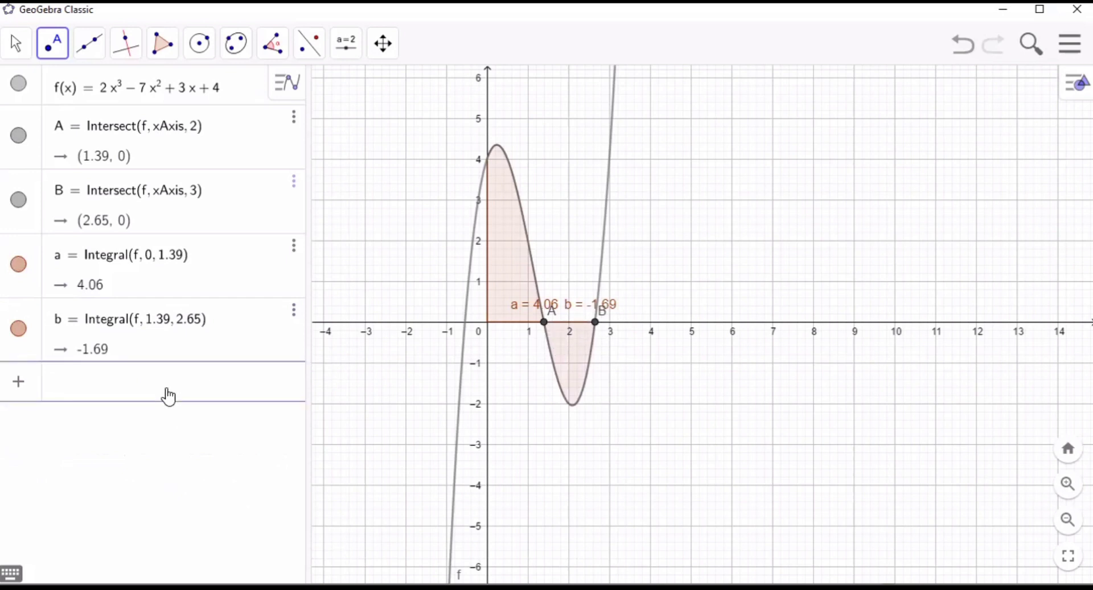
pyautogui.write('intega')
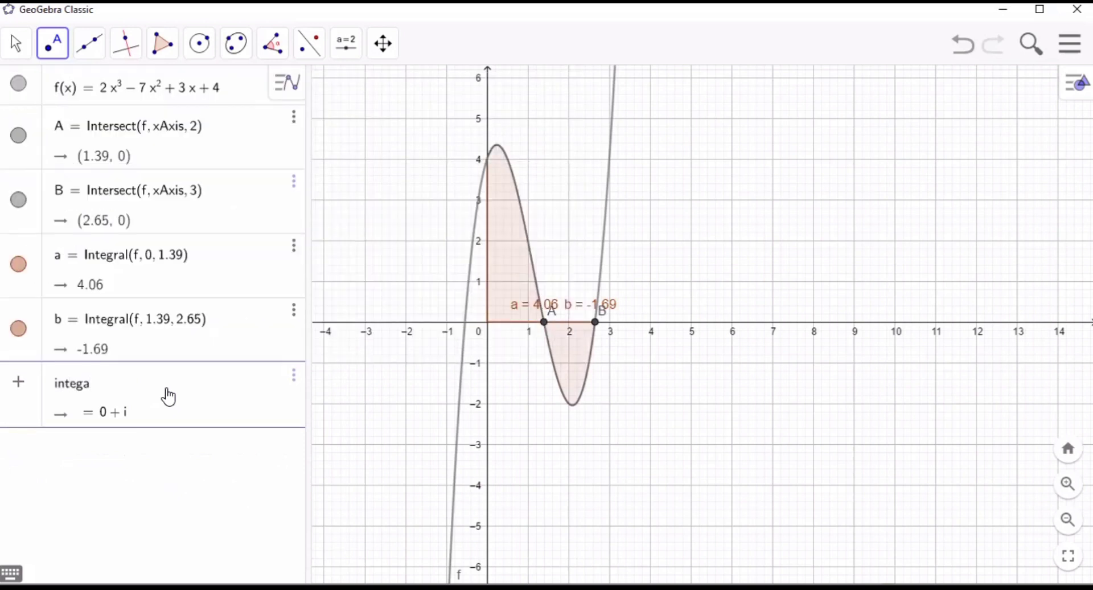
pyautogui.press('BackSpace')
pyautogui.write('ral')
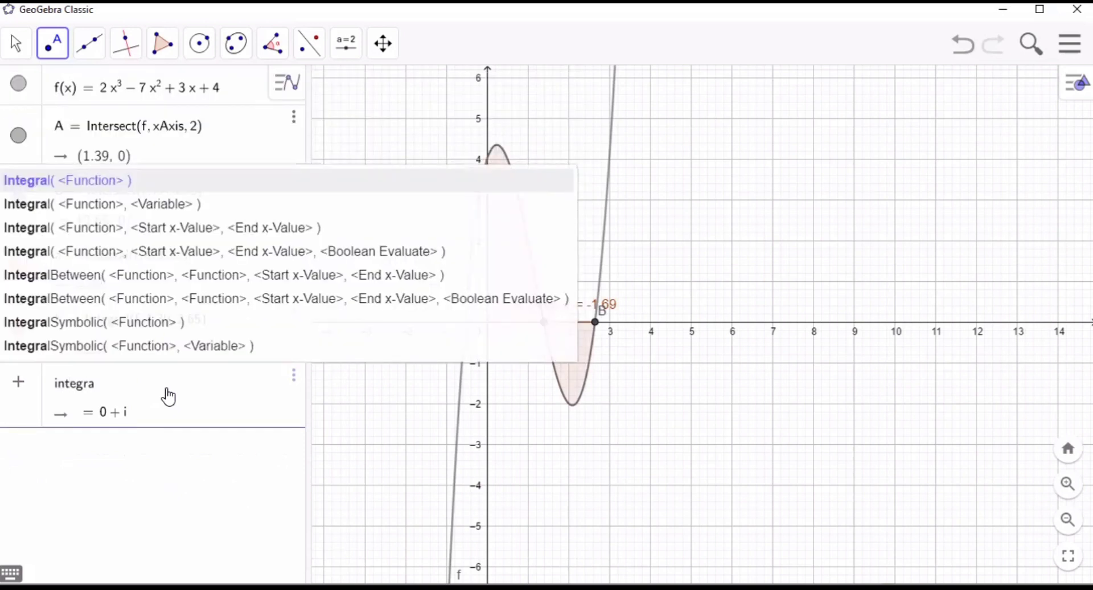
pyautogui.click(239, 236)
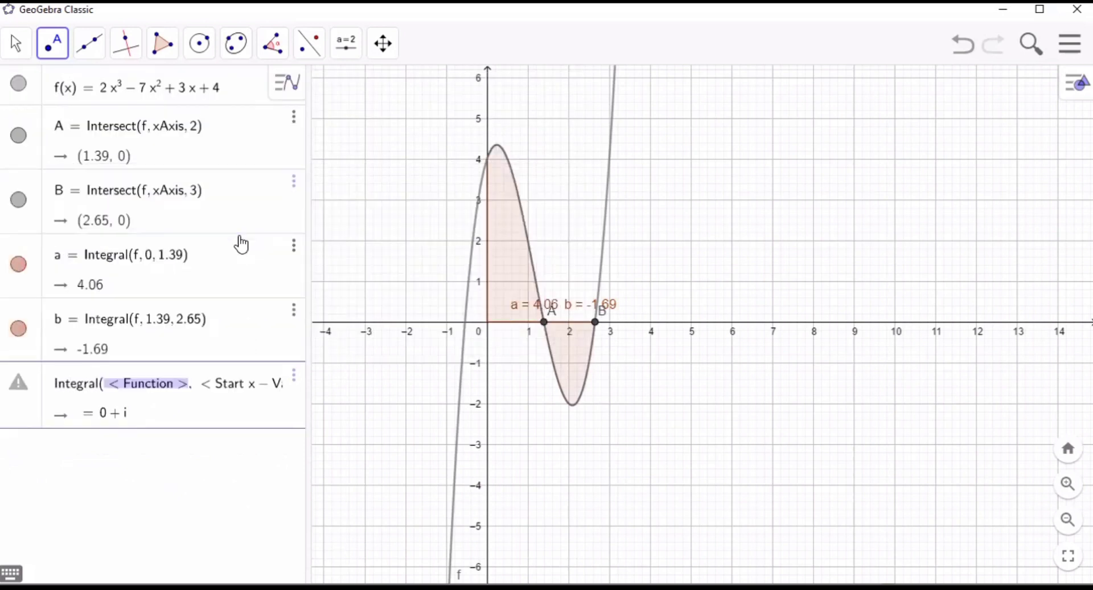
pyautogui.click(182, 385)
pyautogui.click(182, 385)
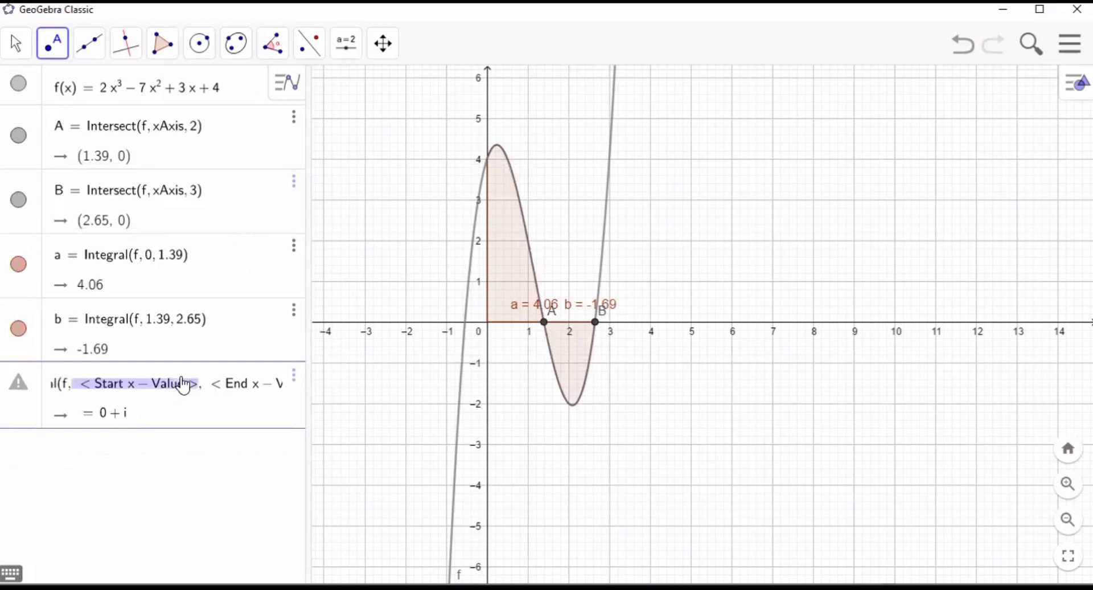
pyautogui.write('2.65, < End x – Value >')
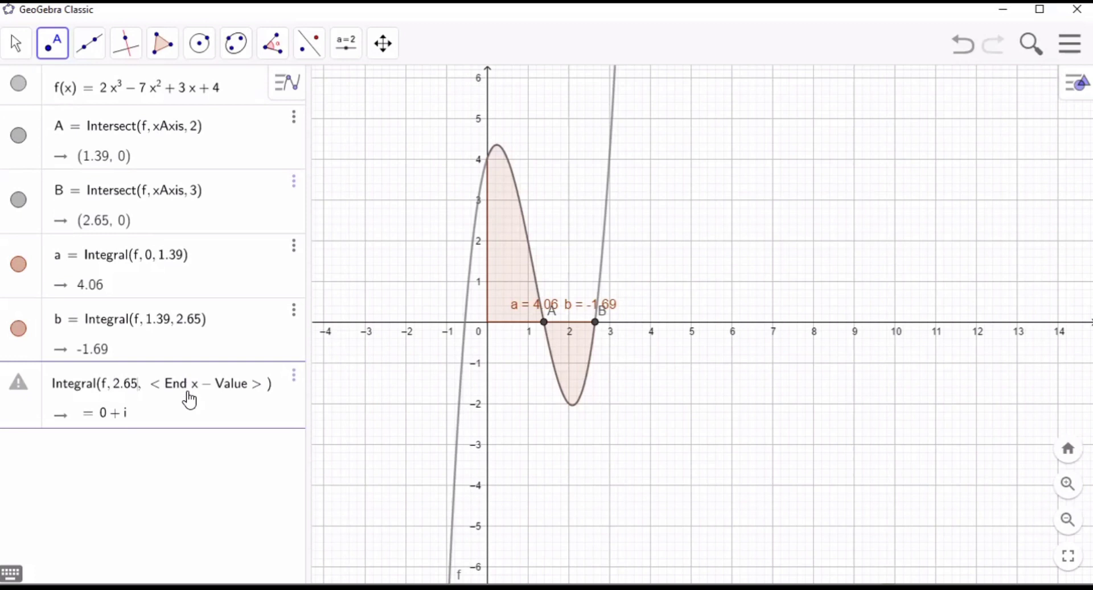
pyautogui.click(189, 398)
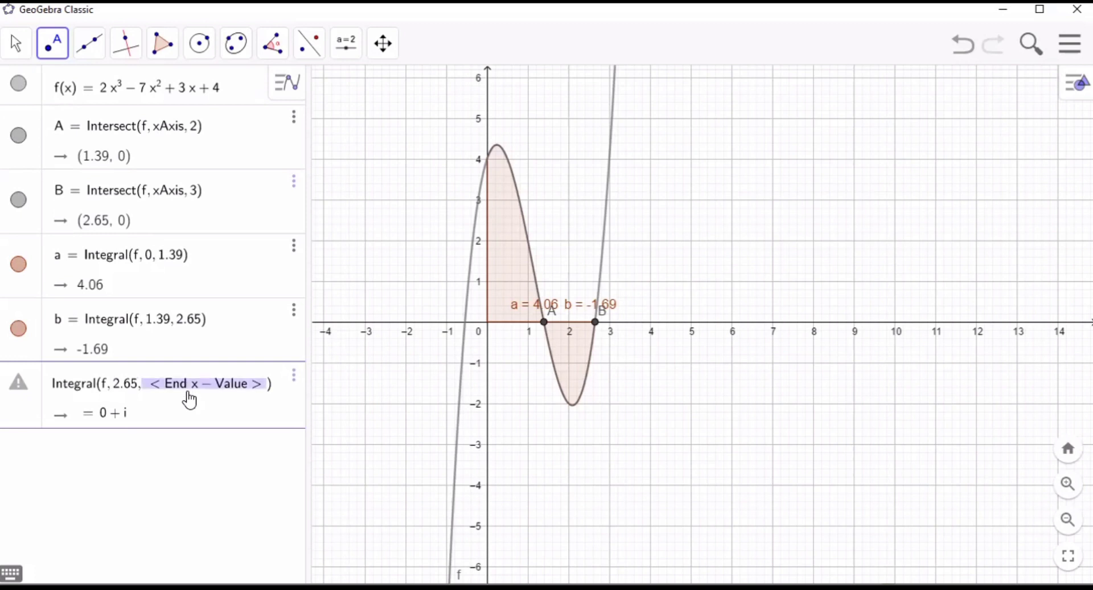
pyautogui.write('4')
pyautogui.press('Return')
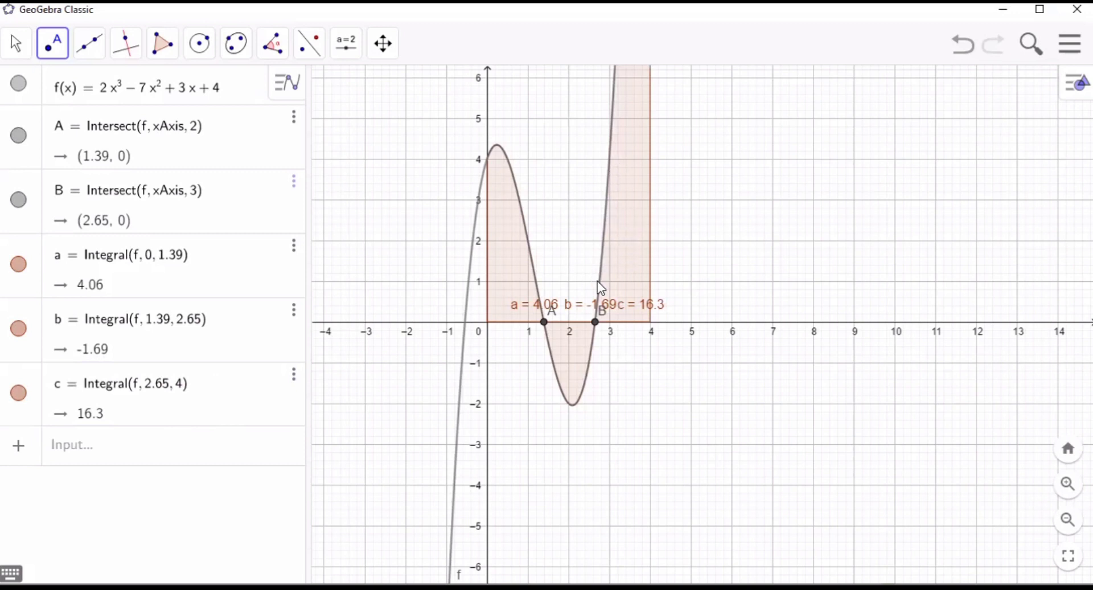
# - Add an UpperSum of f in a new algebra row, with start x-value 0, end x-value 1.39 and 2.65 as the number of rectangles
pyautogui.click(225, 447)
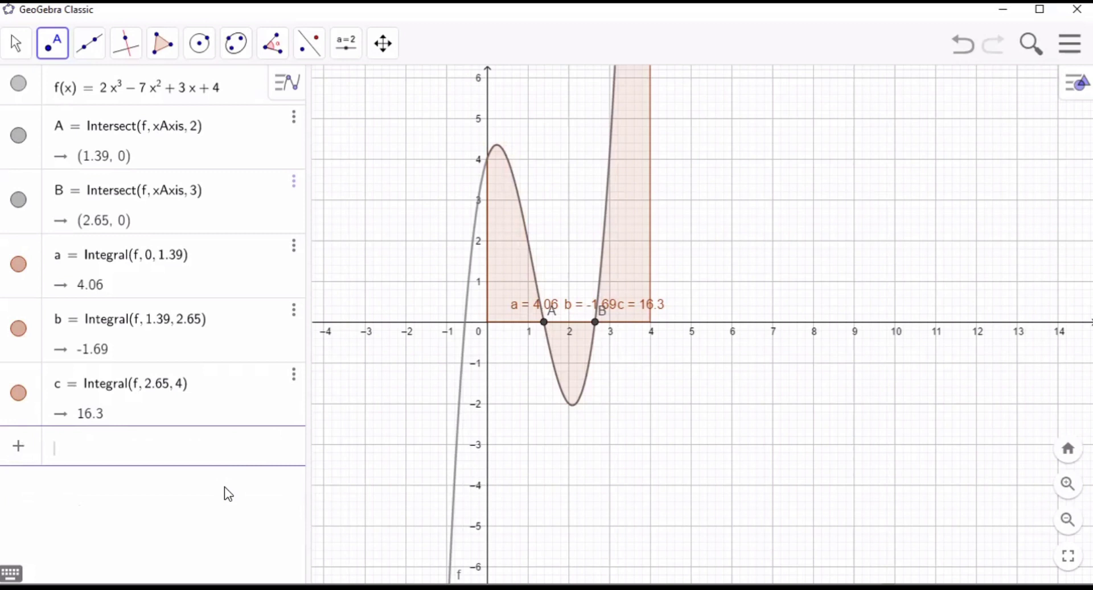
pyautogui.write('upp')
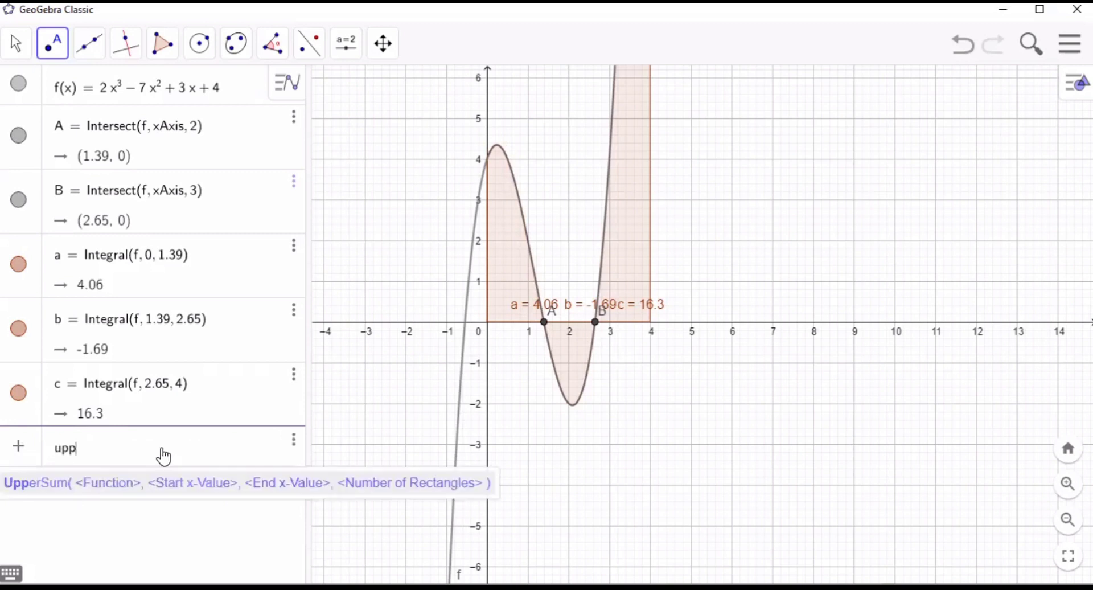
pyautogui.click(203, 483)
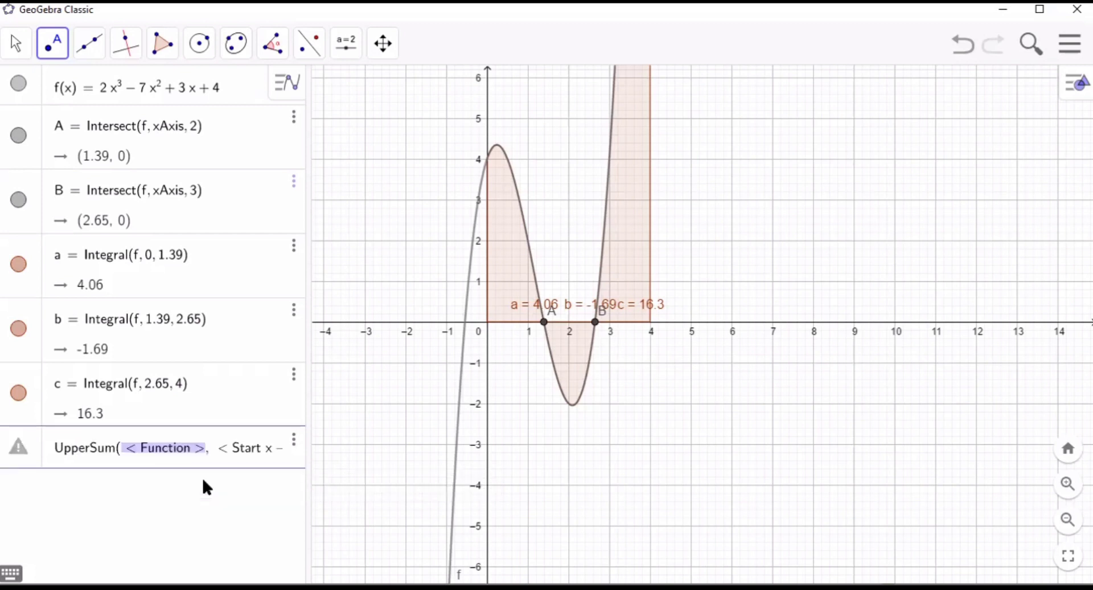
pyautogui.write('f, 0, ')
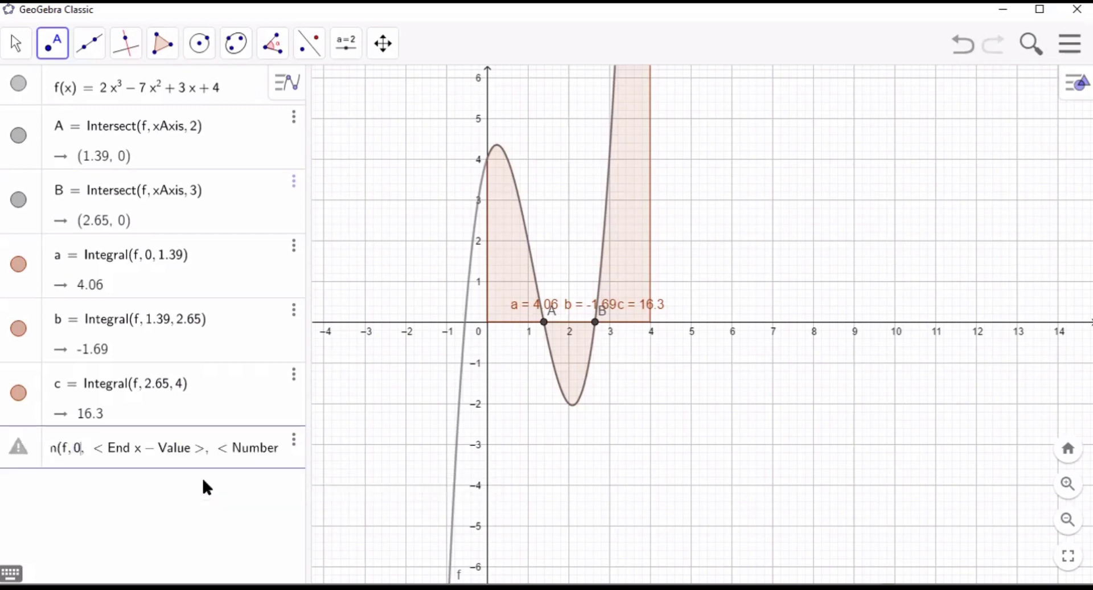
pyautogui.write('1.')
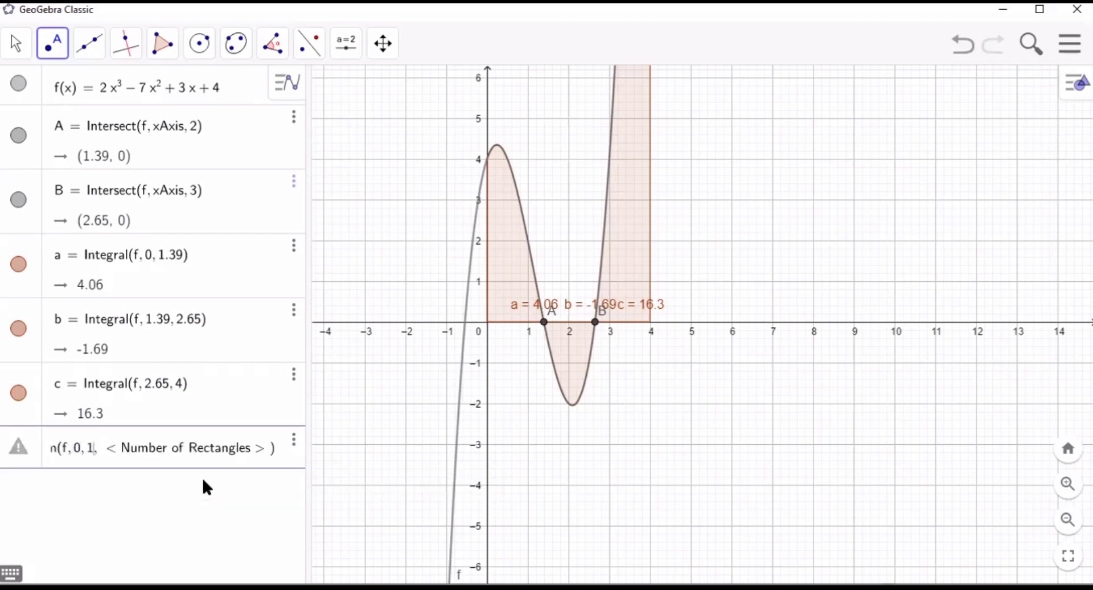
pyautogui.write('39')
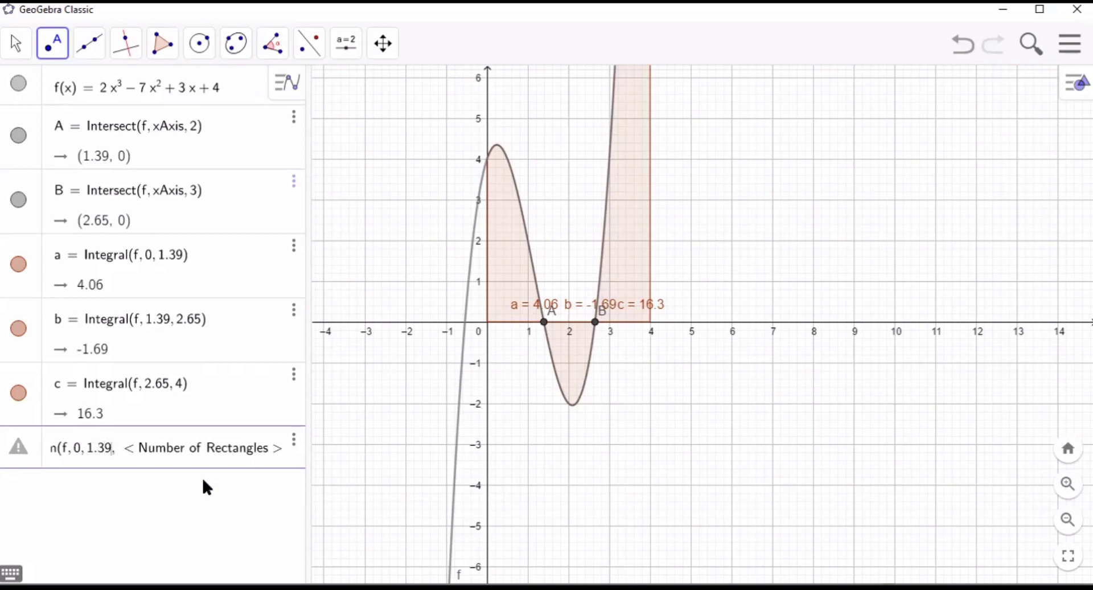
pyautogui.write(', ')
pyautogui.write('2.')
pyautogui.press('Return')
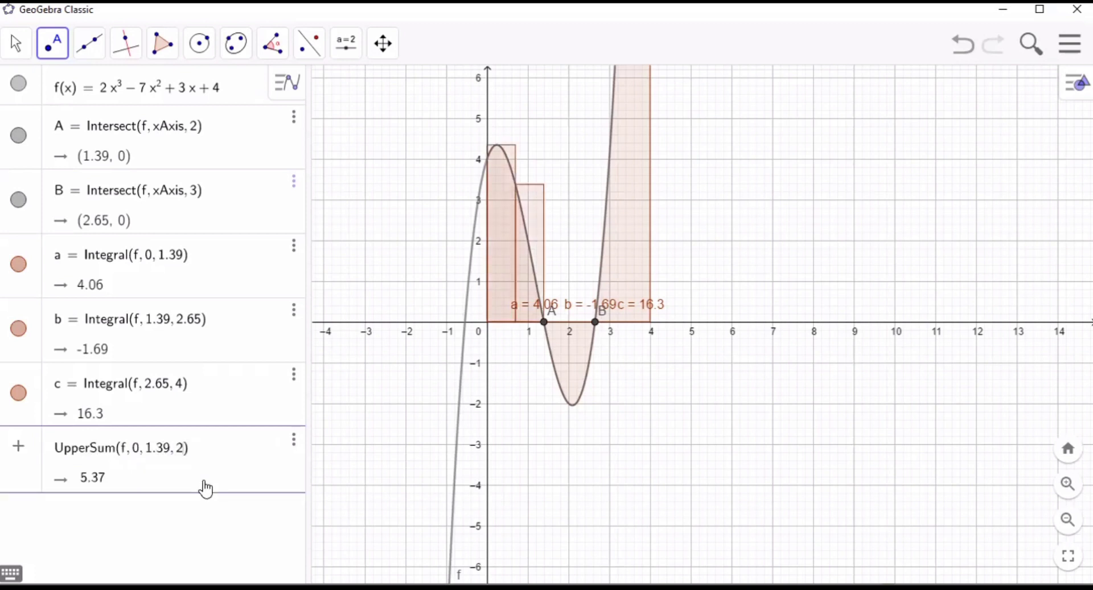
pyautogui.write('65')
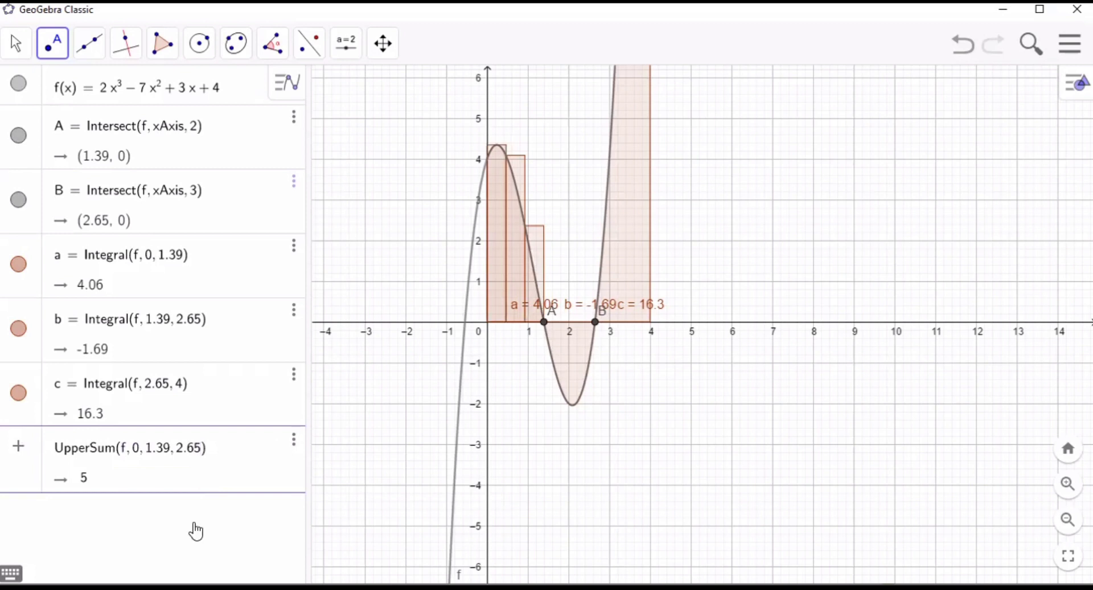
pyautogui.press('Return')
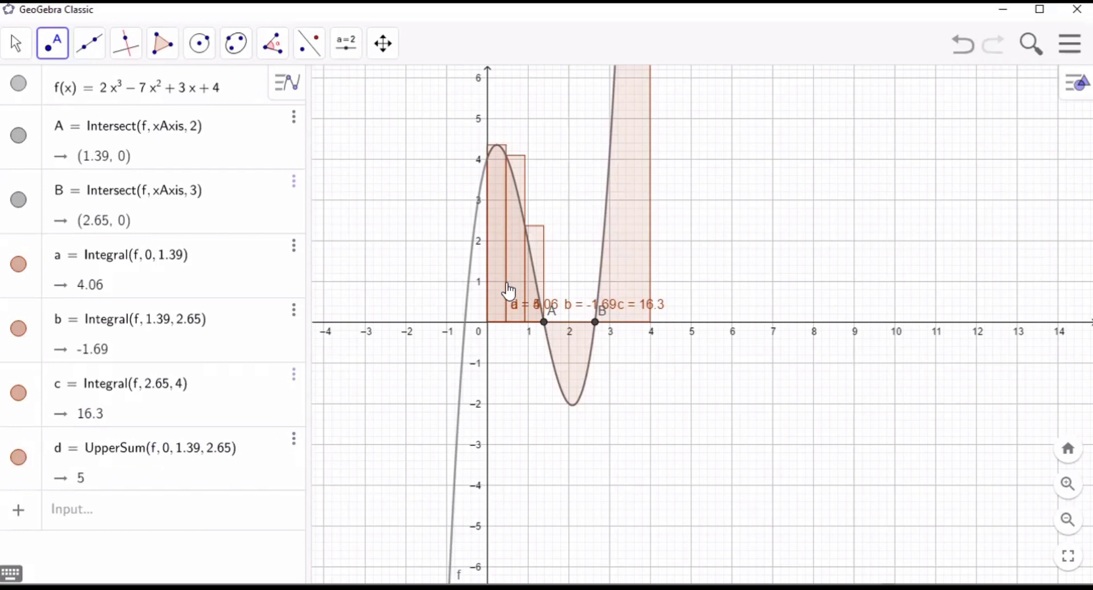
# - Begin a second UpperSum command in a new algebra row, using f as its function
pyautogui.click(177, 511)
pyautogui.write('u')
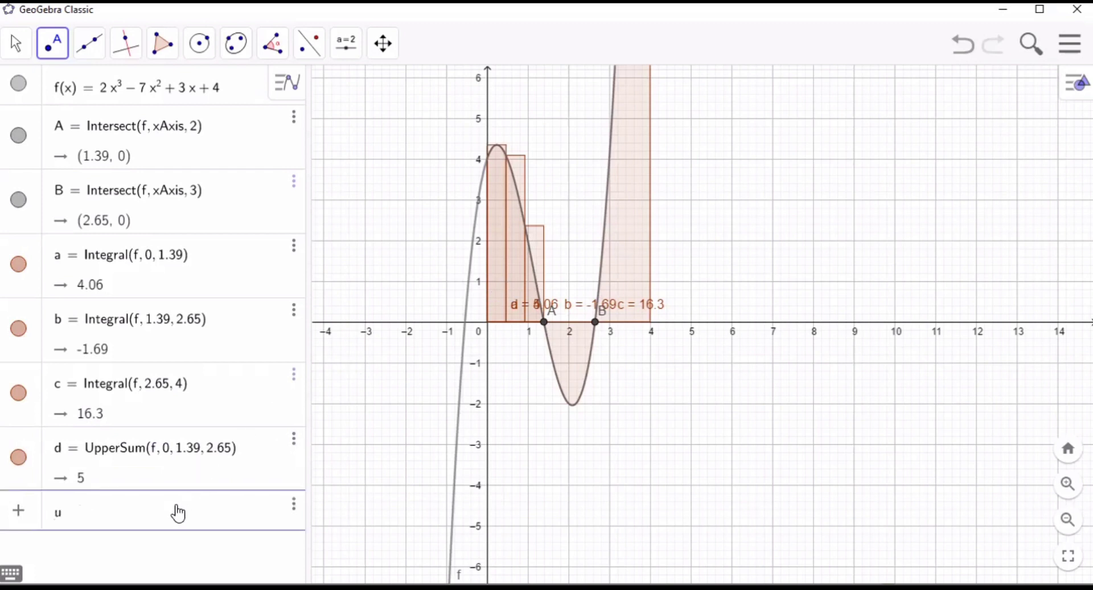
pyautogui.write('ppers')
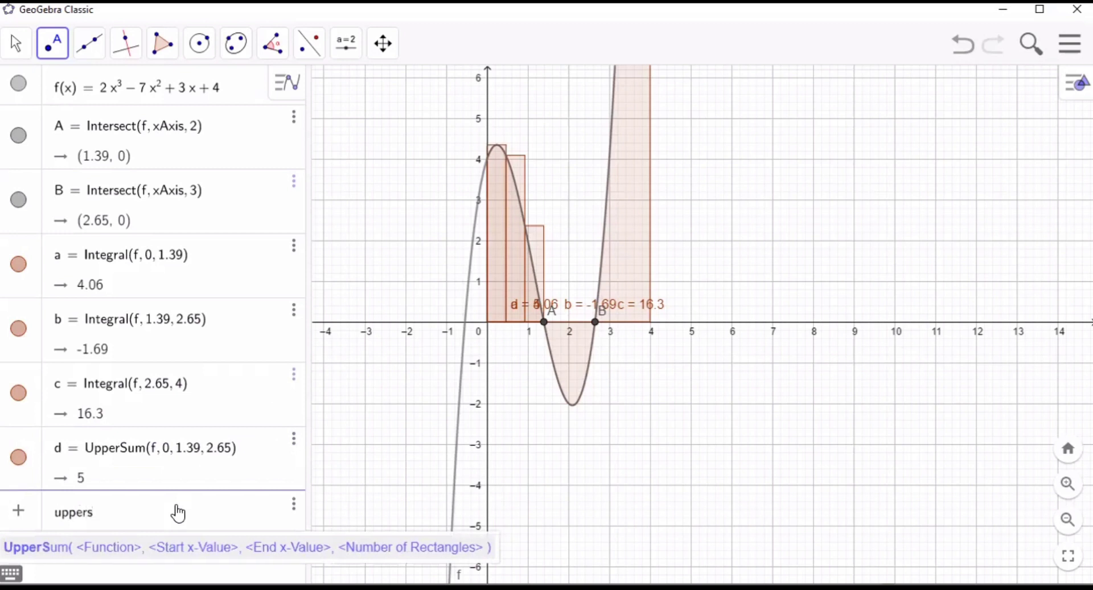
pyautogui.write('um')
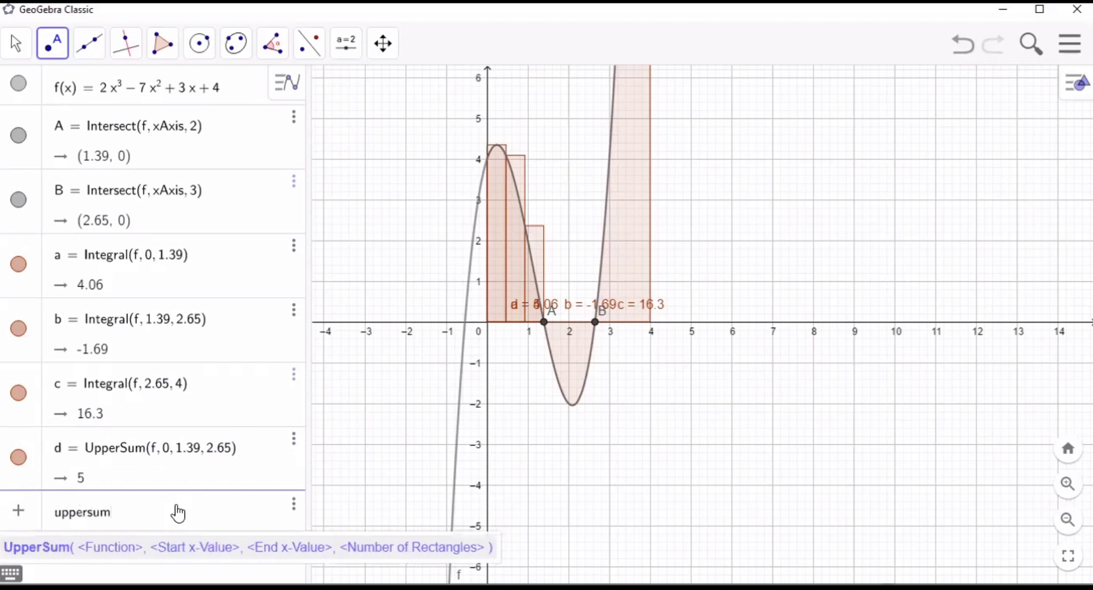
pyautogui.write('(')
pyautogui.press('BackSpace')
pyautogui.click(182, 551)
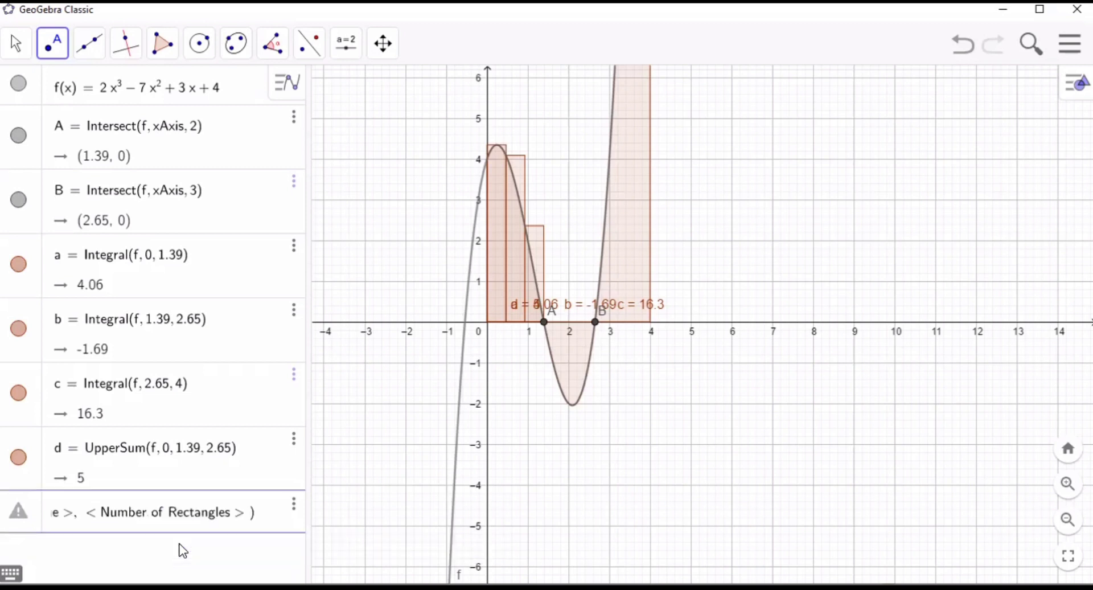
pyautogui.write('f')
pyautogui.press('Tab')
# - Complete the second UpperSum with start x-value 1.39, end x-value 2.65 and 4 as the number of rectangles
pyautogui.write('1.')
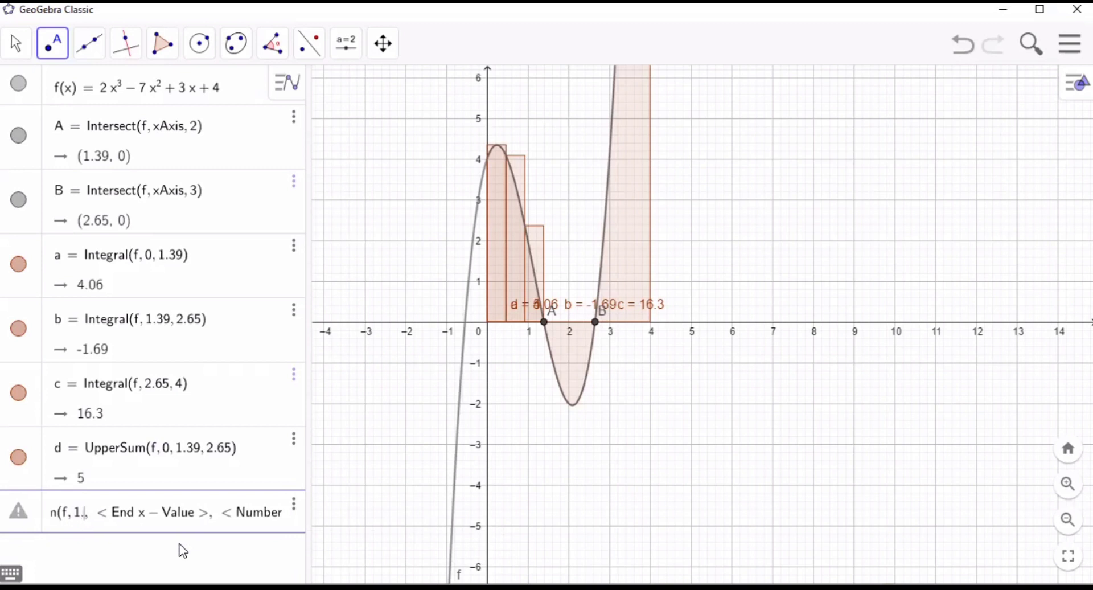
pyautogui.write('39')
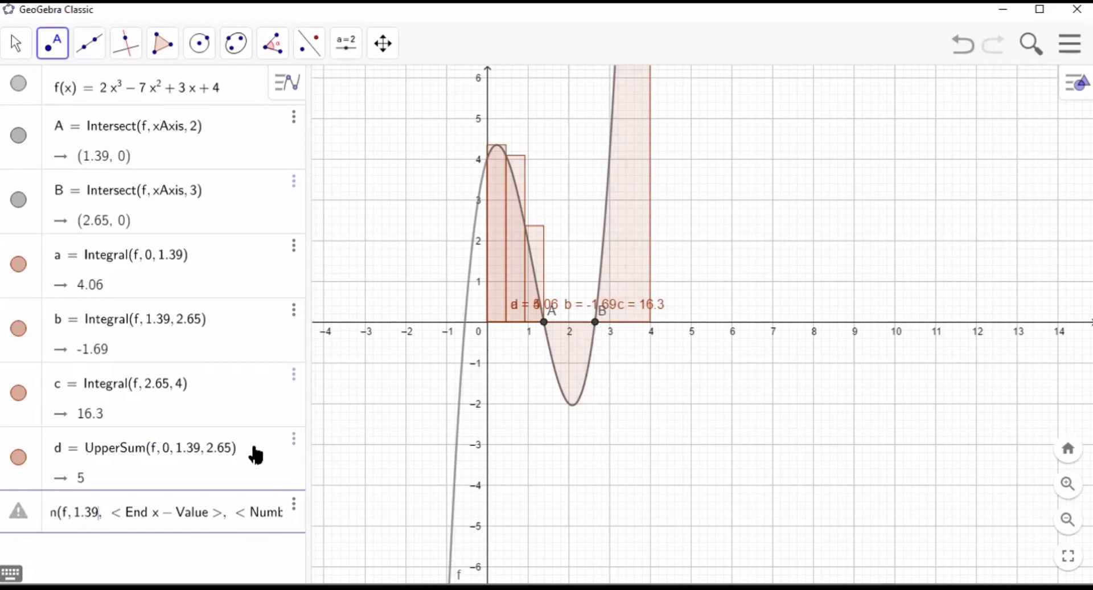
pyautogui.press('Tab')
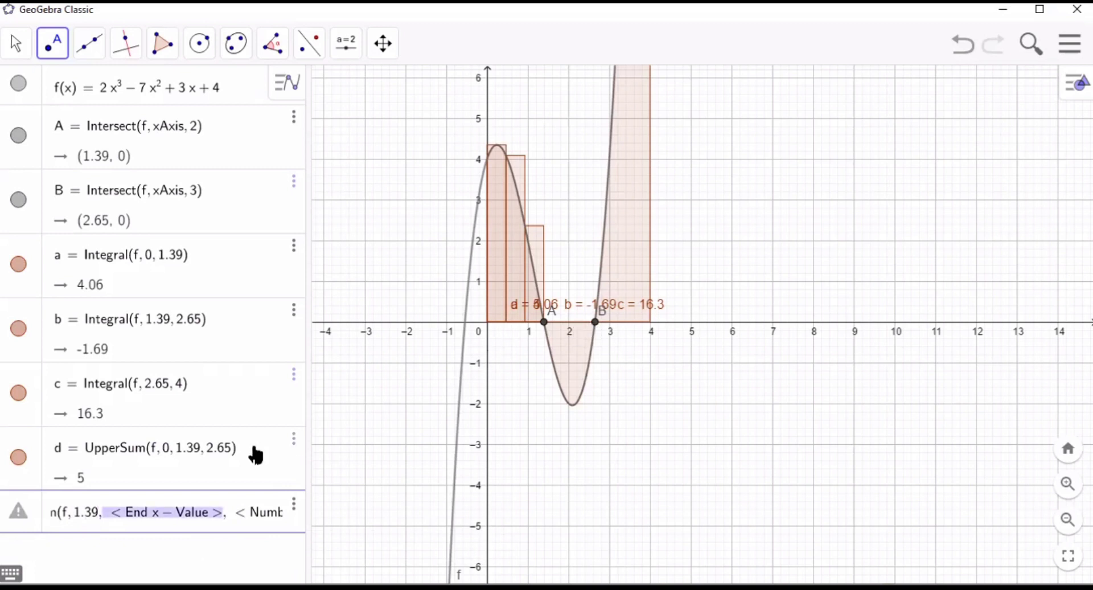
pyautogui.write('2')
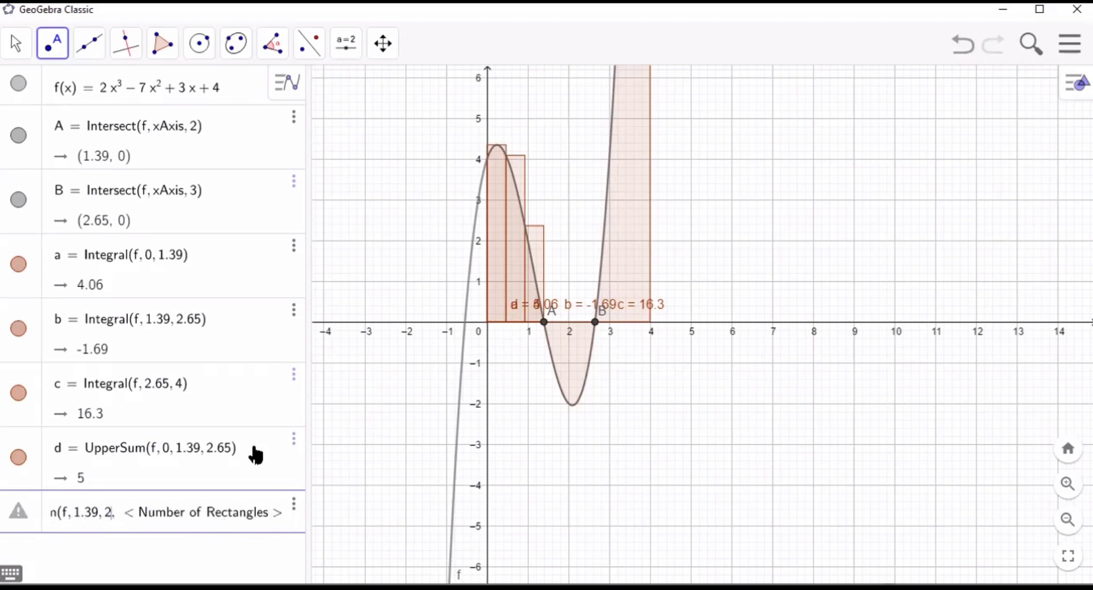
pyautogui.write('.65')
pyautogui.press('Tab')
pyautogui.write('4')
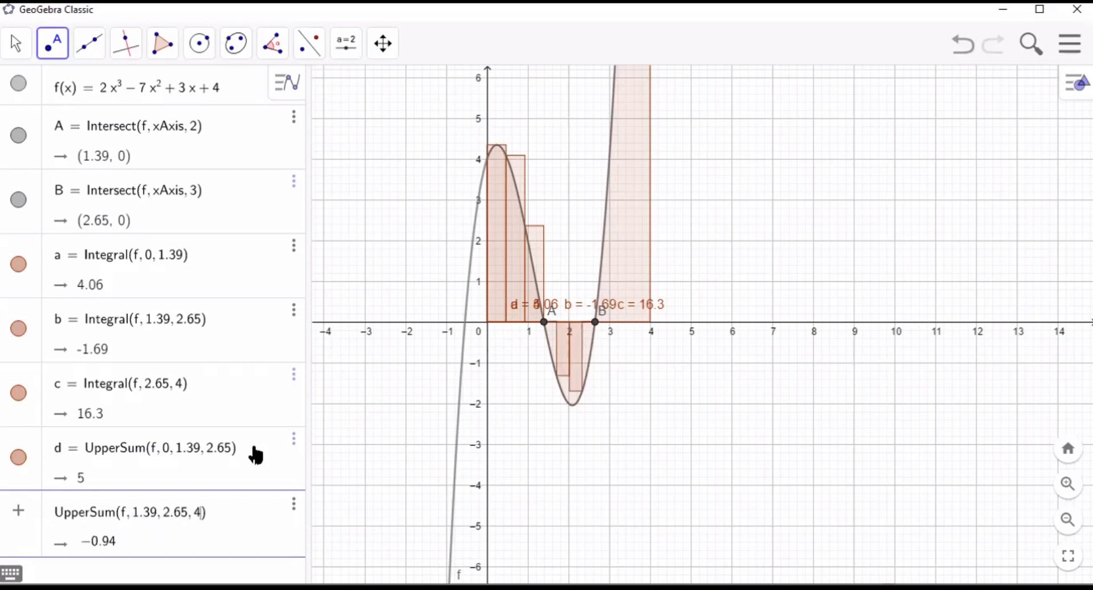
pyautogui.press('Return')
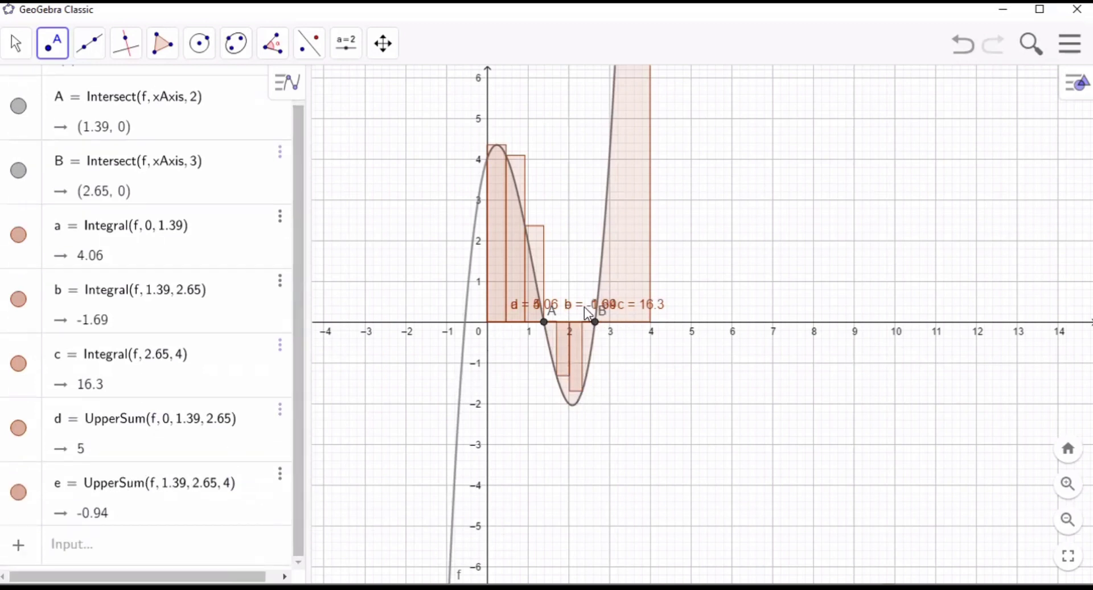
# - Begin a third UpperSum command in a new algebra row with f as its function
pyautogui.click(217, 551)
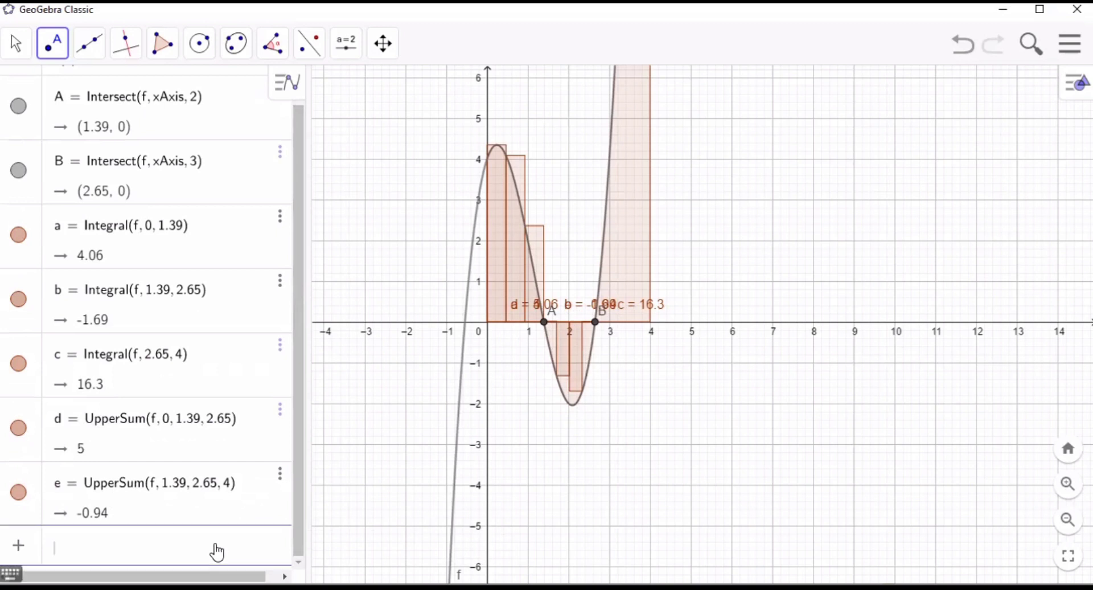
pyautogui.write('upp')
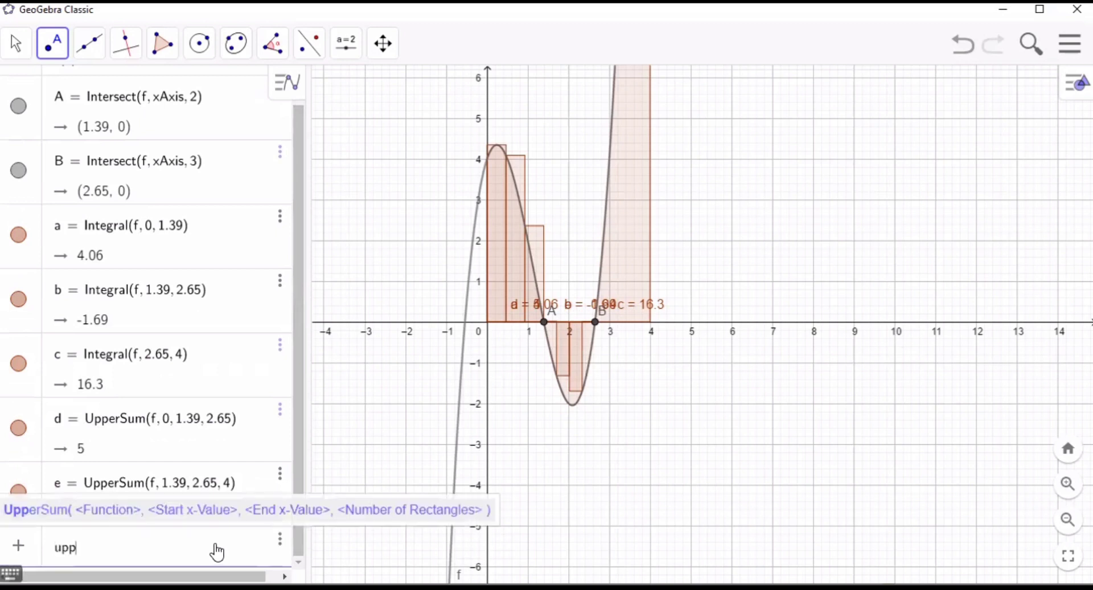
pyautogui.write('ersu')
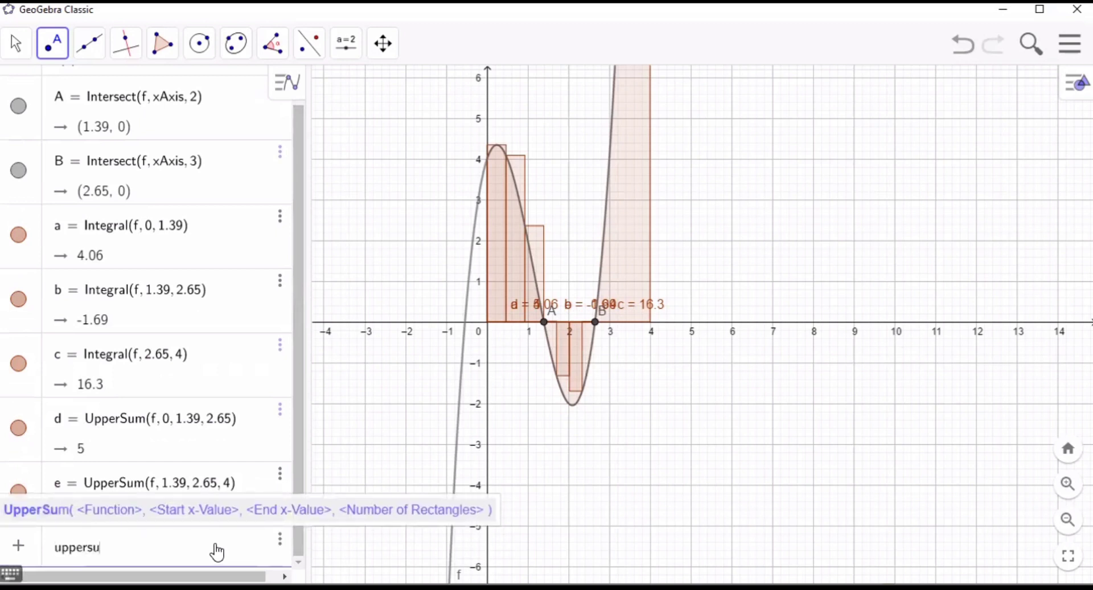
pyautogui.write('m')
pyautogui.click(205, 506)
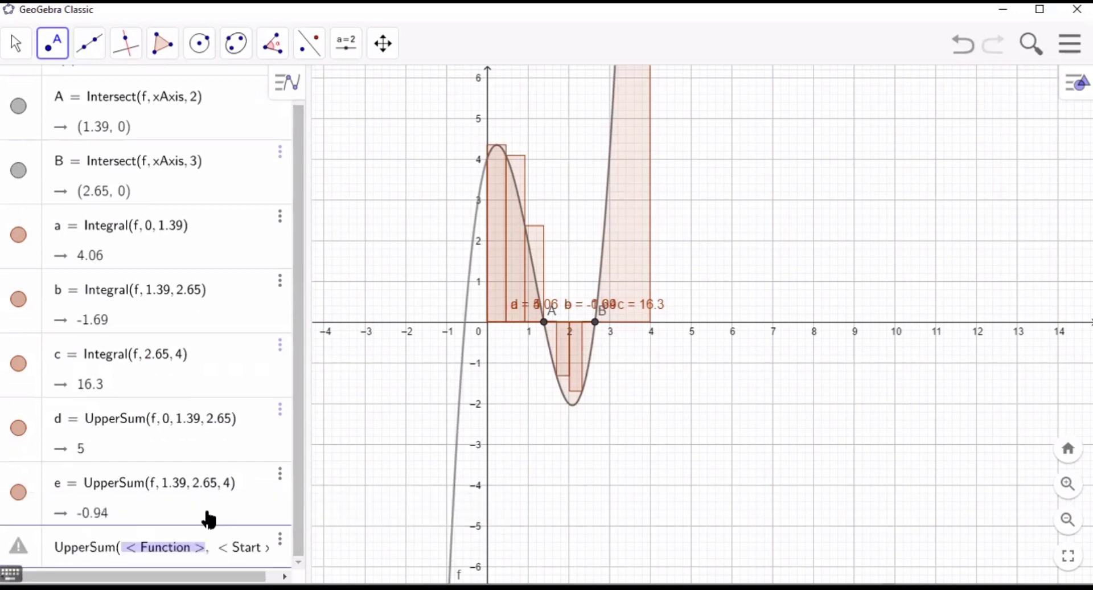
pyautogui.write('f')
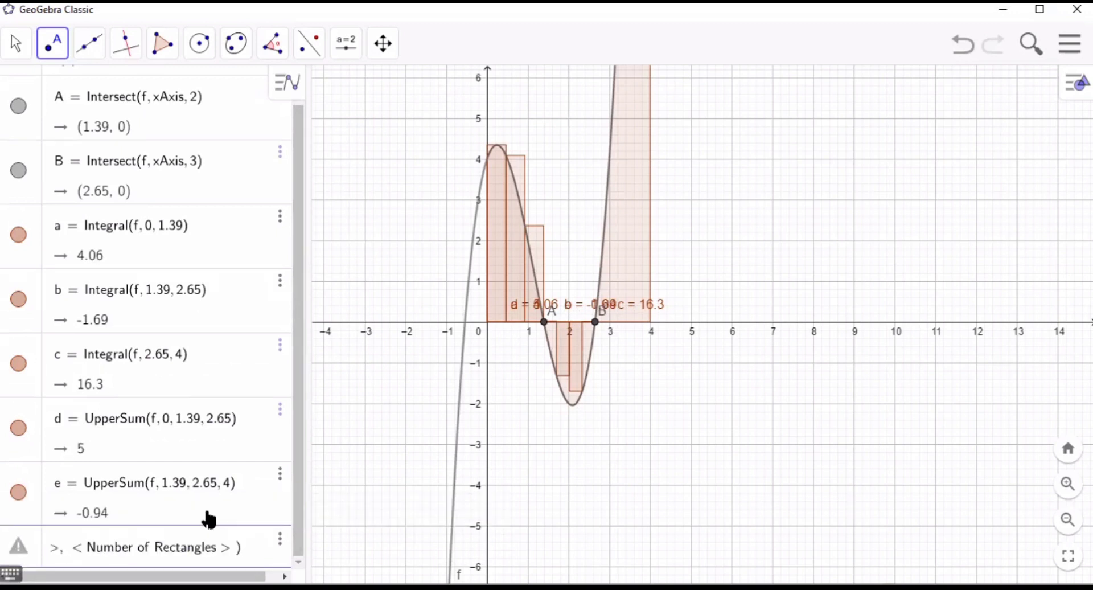
# - Complete the third UpperSum with start x-value 2.65, end x-value 4 and 1.39 as the number of rectangles
pyautogui.press('Tab')
pyautogui.write('2')
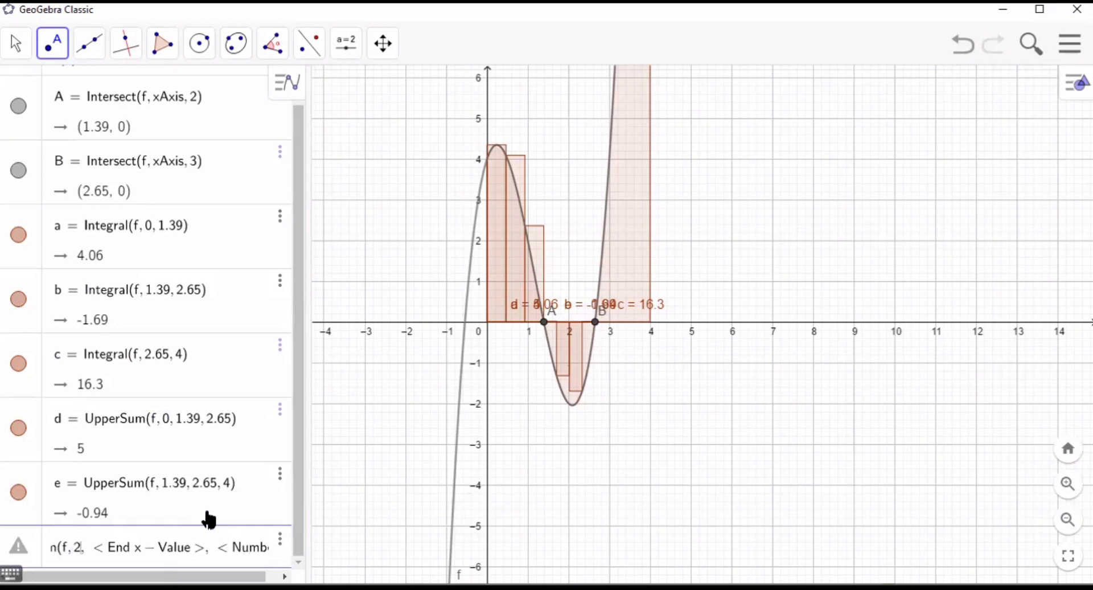
pyautogui.write('.65')
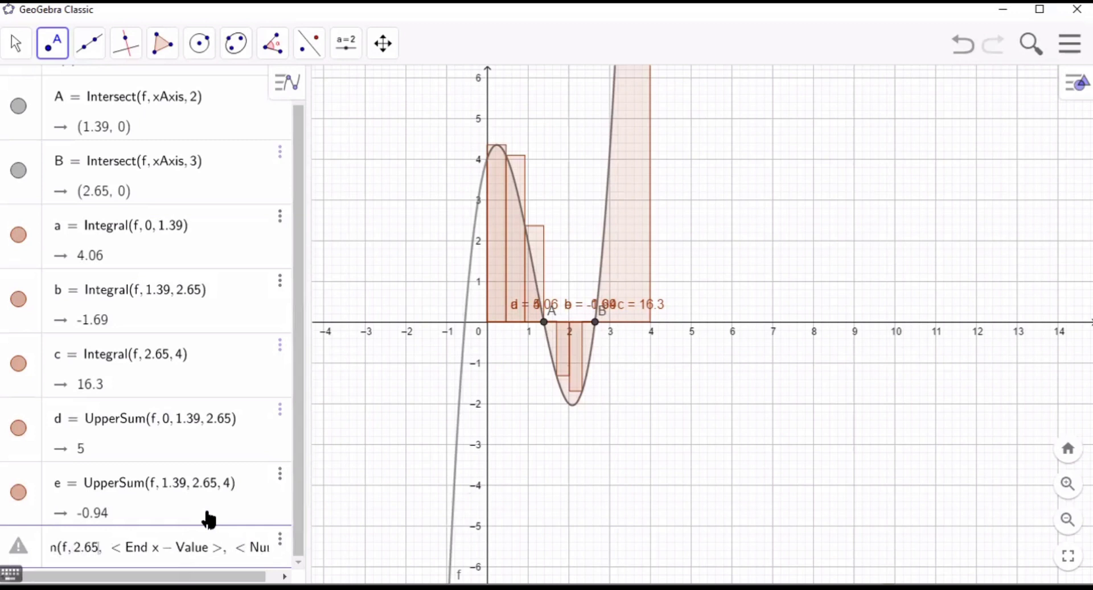
pyautogui.press('Tab')
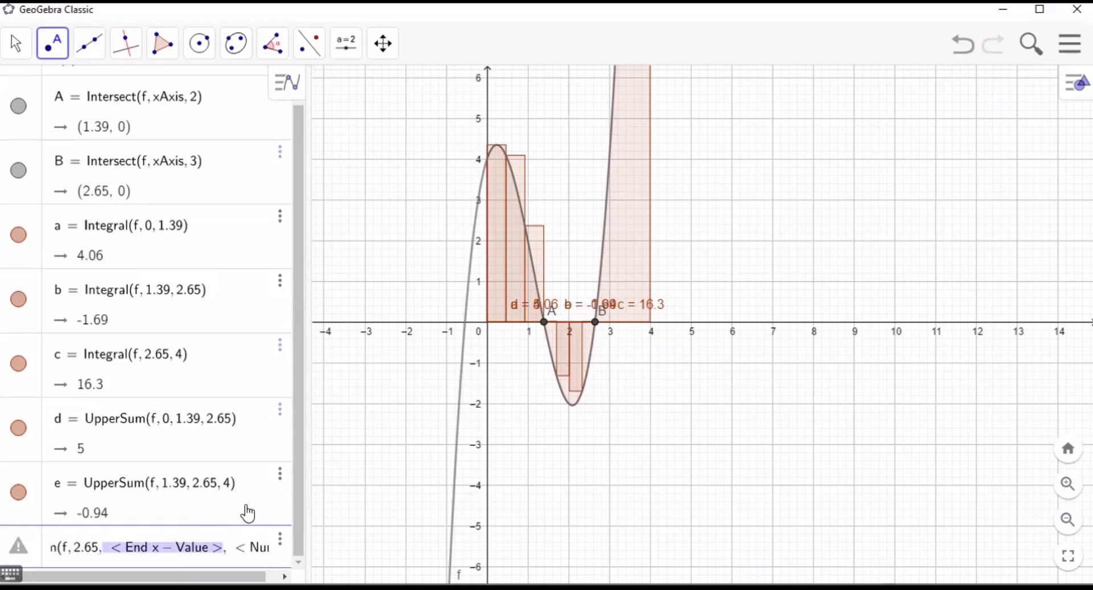
pyautogui.write('4')
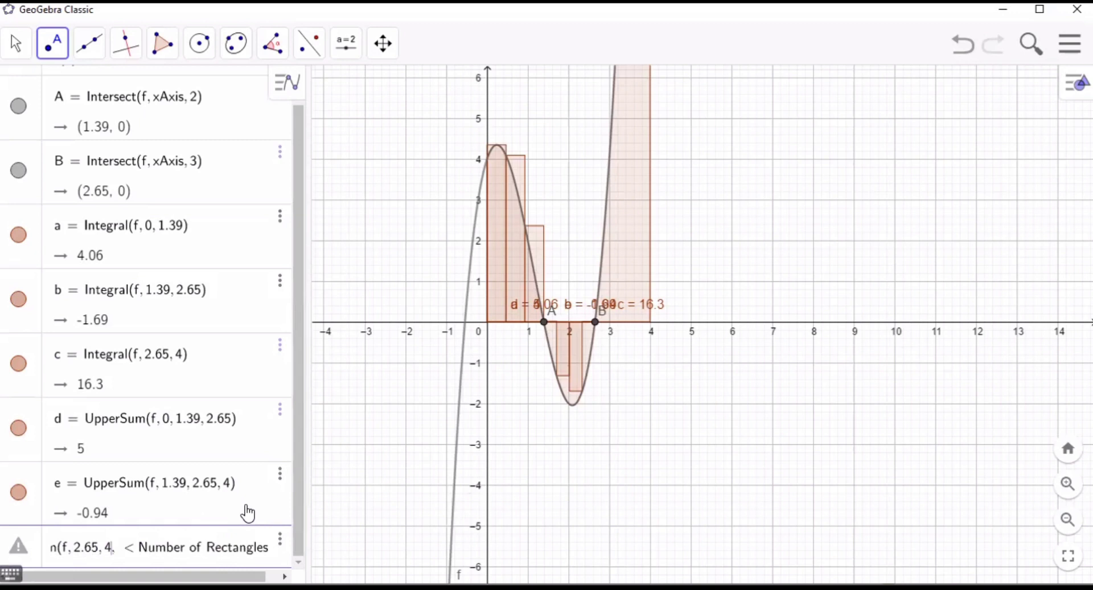
pyautogui.press('Tab')
pyautogui.write('1.')
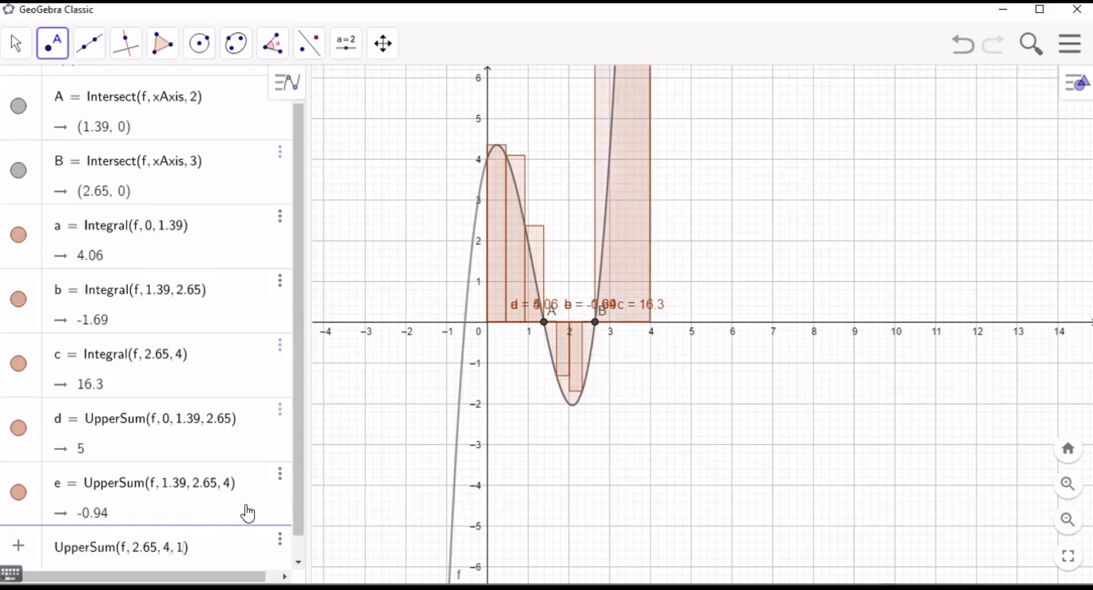
pyautogui.write('39')
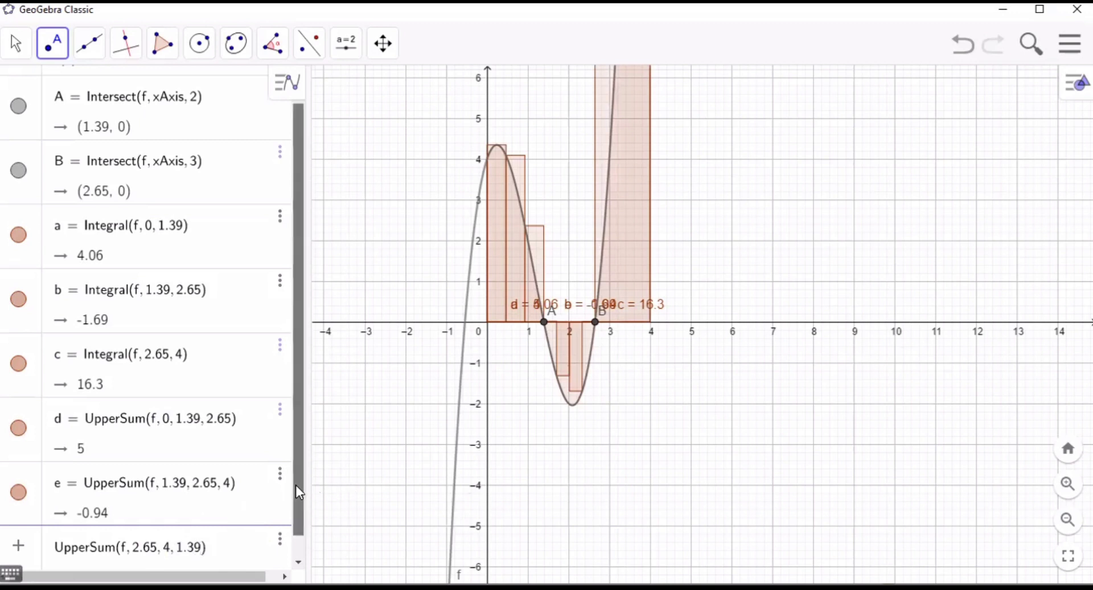
pyautogui.press('Return')
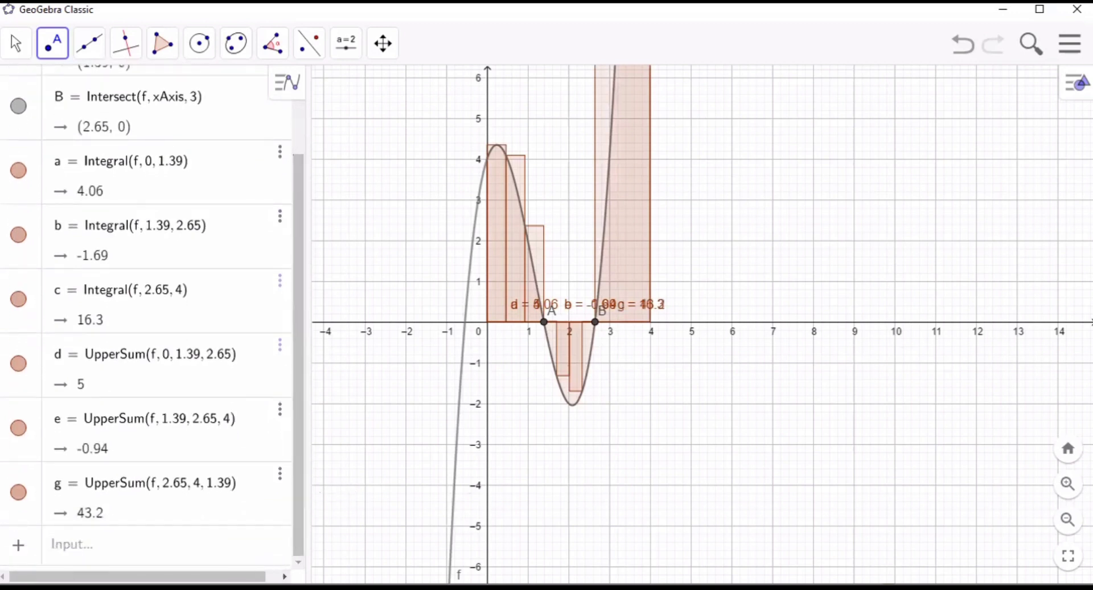
# - Recolour the upper sum between x = 1.39 and 2.65 blue (#0099CC)
pyautogui.click(180, 553)
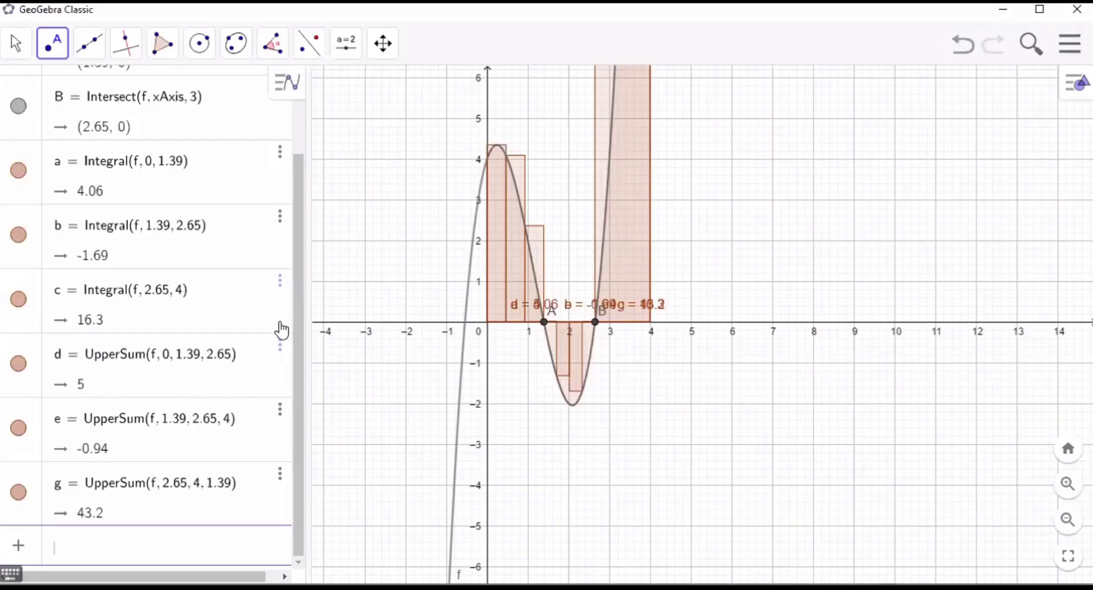
pyautogui.click(280, 410)
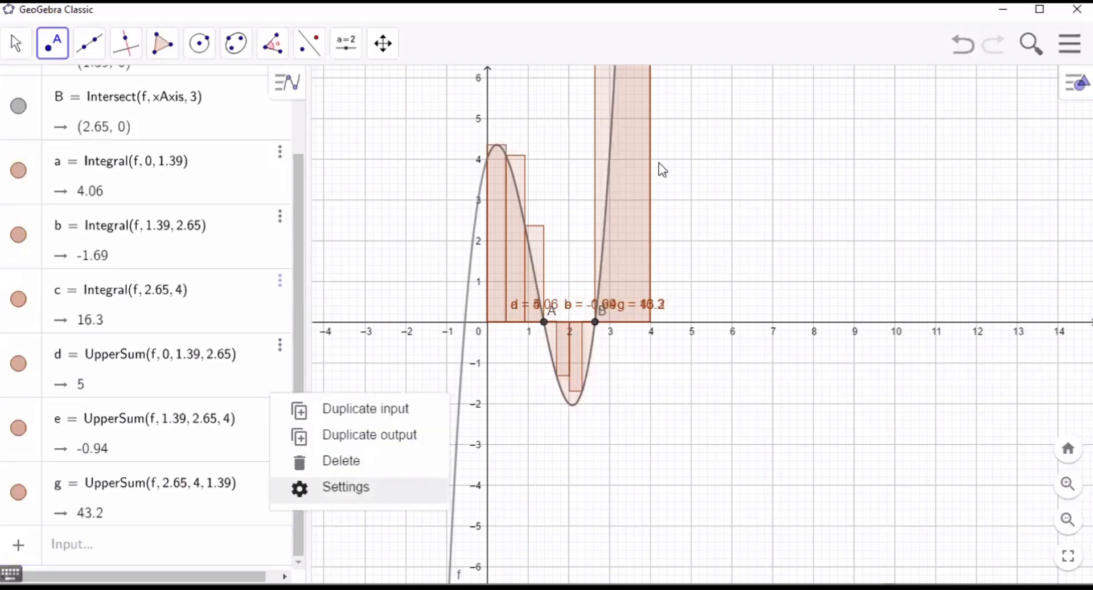
pyautogui.click(310, 491)
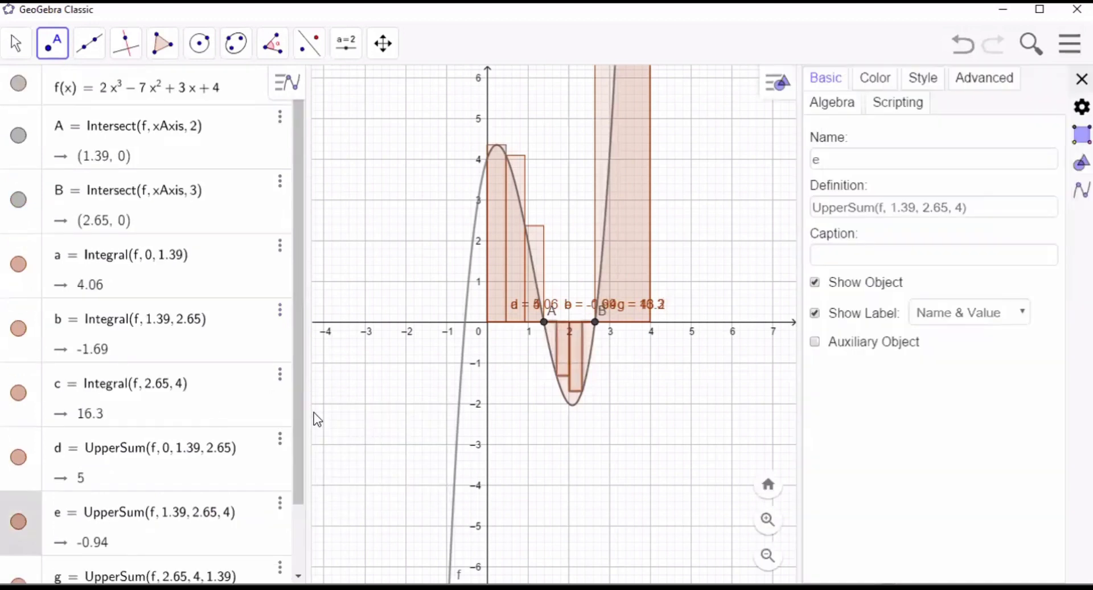
pyautogui.click(877, 90)
pyautogui.click(922, 220)
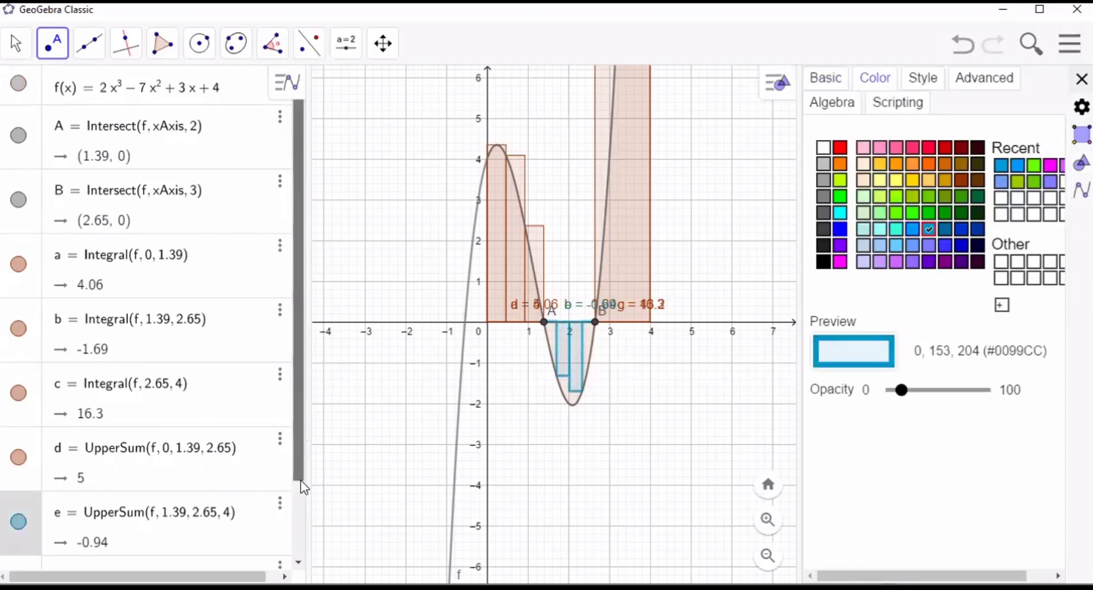
# - Recolour the upper sum between x = 1.39 and 2.65 dark yellow and close the object settings
pyautogui.moveTo(300, 480); pyautogui.dragTo(291, 519)
pyautogui.click(280, 501)
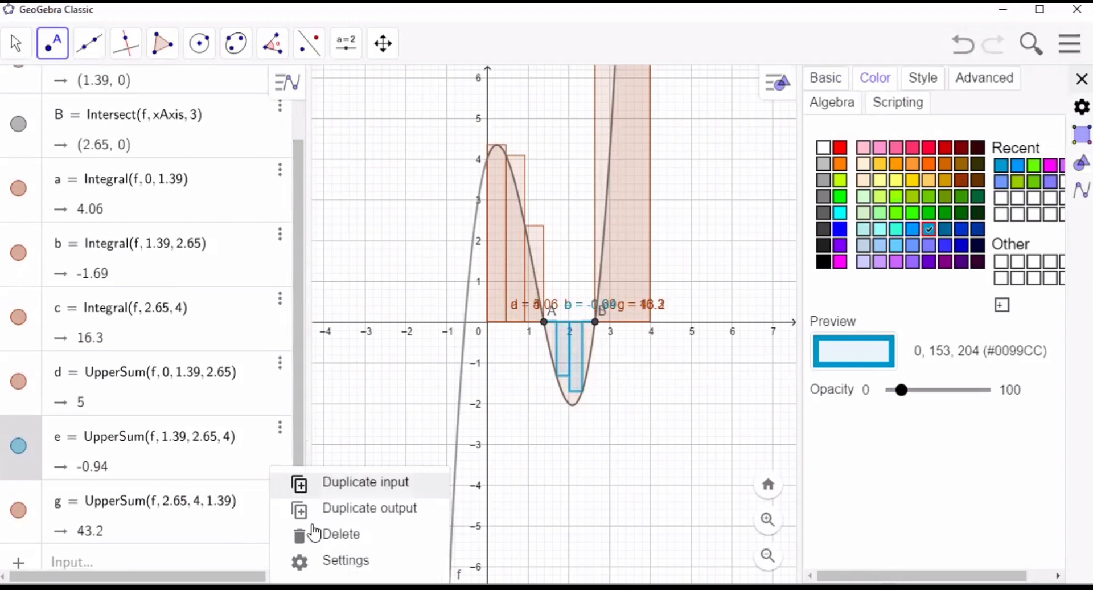
pyautogui.click(331, 561)
pyautogui.click(875, 78)
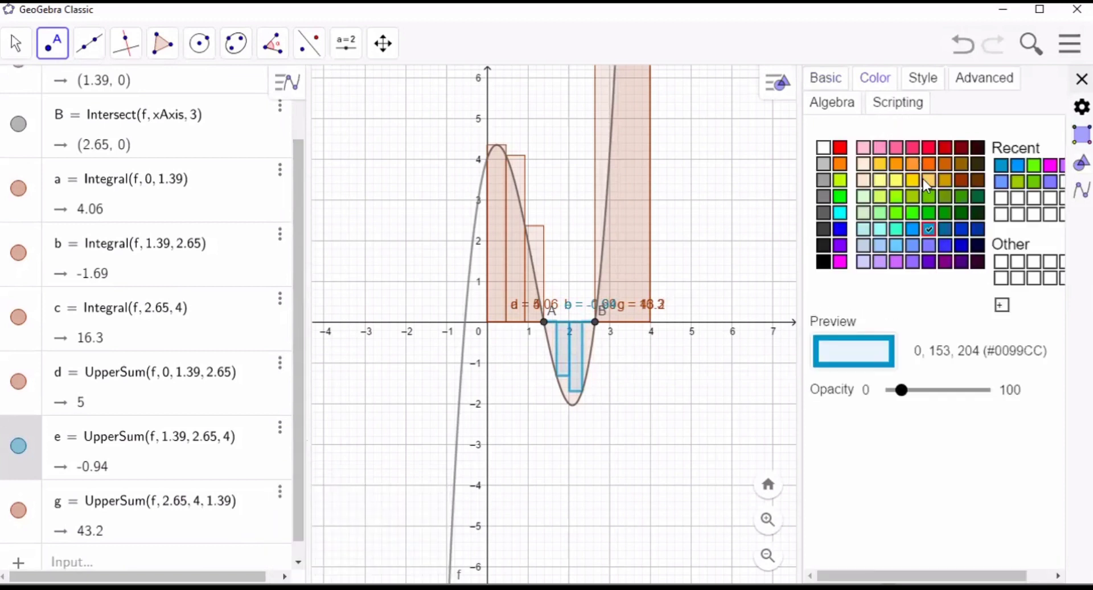
pyautogui.click(946, 195)
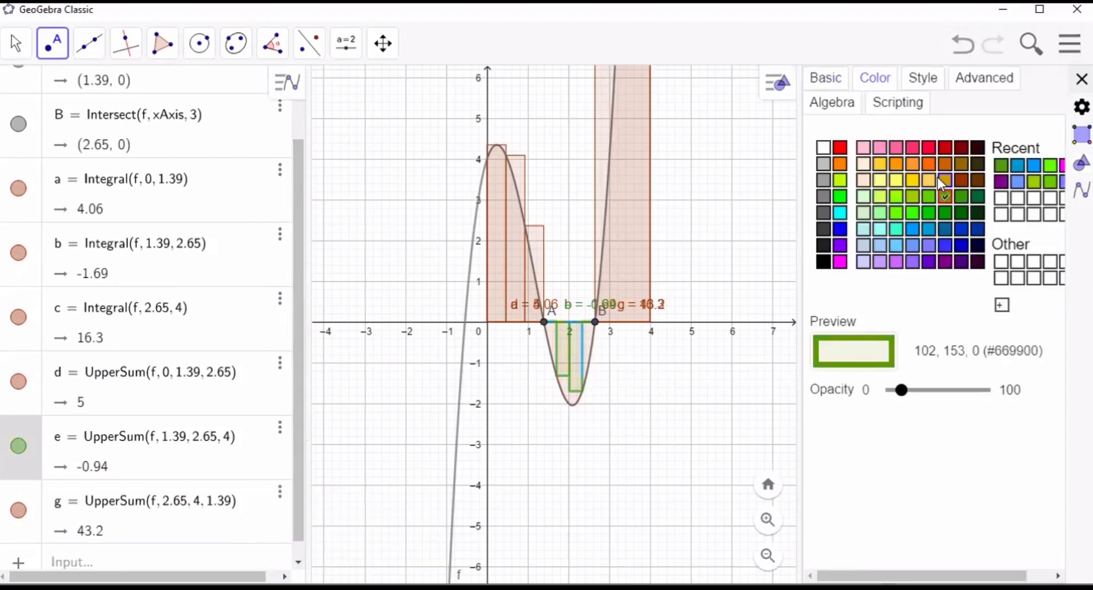
pyautogui.click(939, 179)
pyautogui.press('Escape')
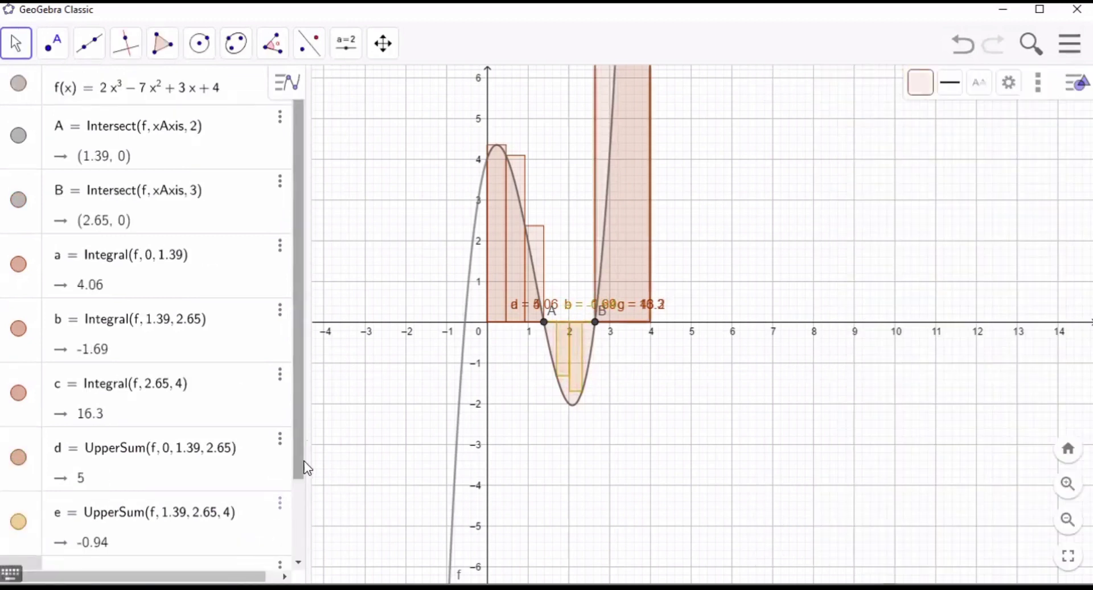
# - Recolour the upper sum between x = 2.65 and 4 green (#009900) and close its settings
pyautogui.moveTo(295, 458); pyautogui.dragTo(293, 542)
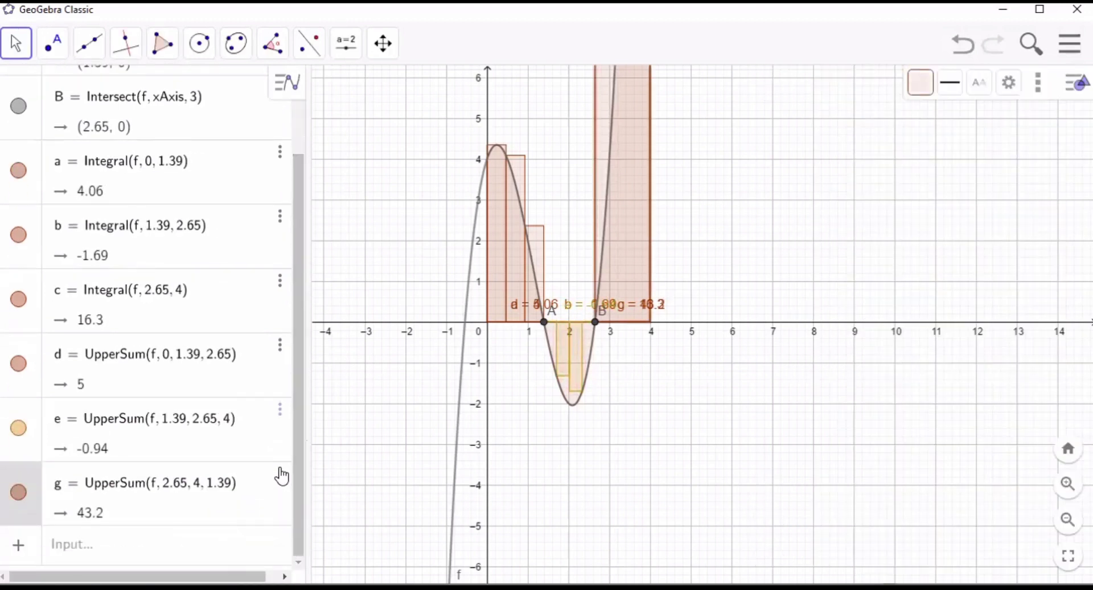
pyautogui.click(280, 477)
pyautogui.click(346, 551)
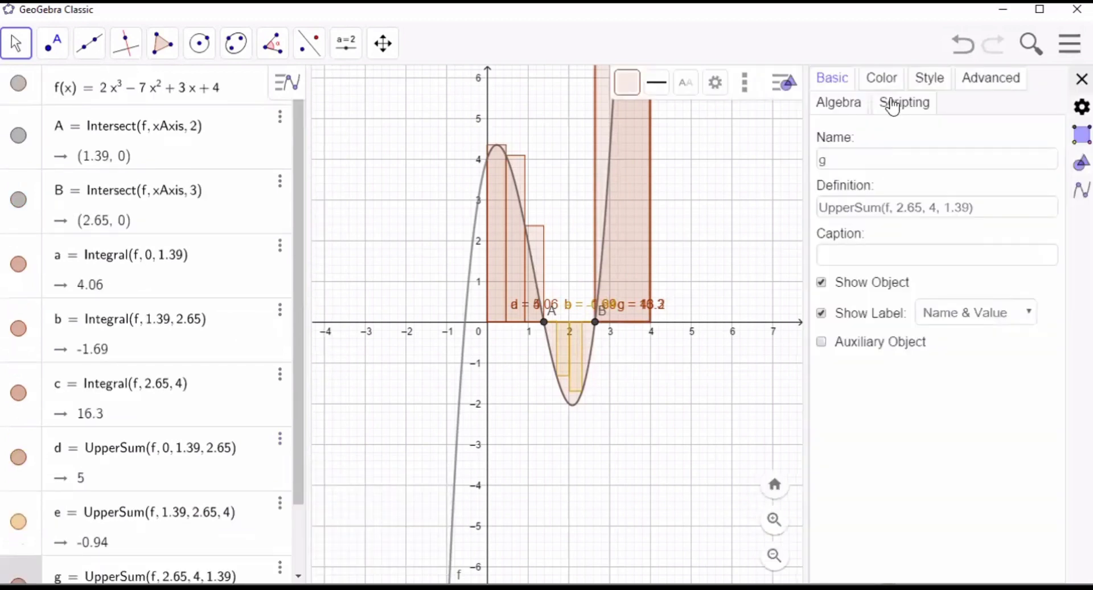
pyautogui.click(886, 94)
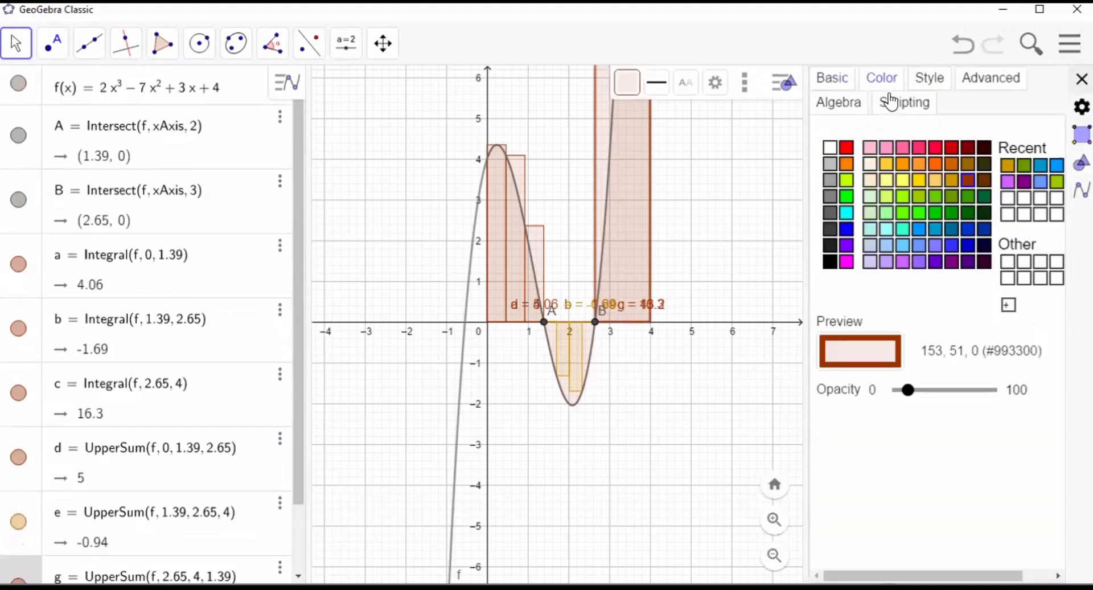
pyautogui.click(951, 147)
pyautogui.click(953, 212)
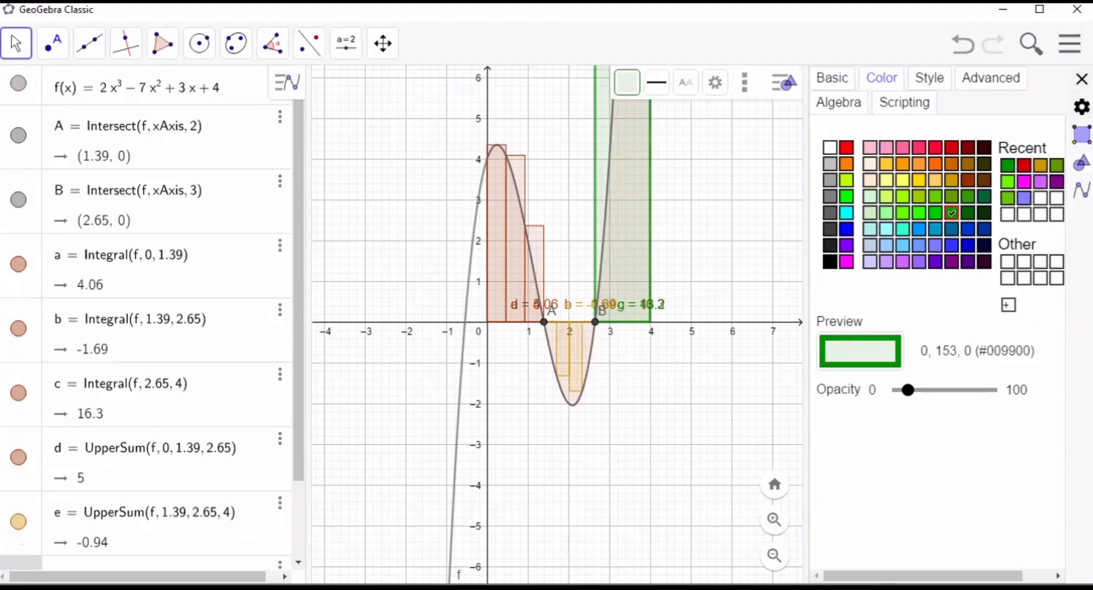
pyautogui.click(1082, 79)
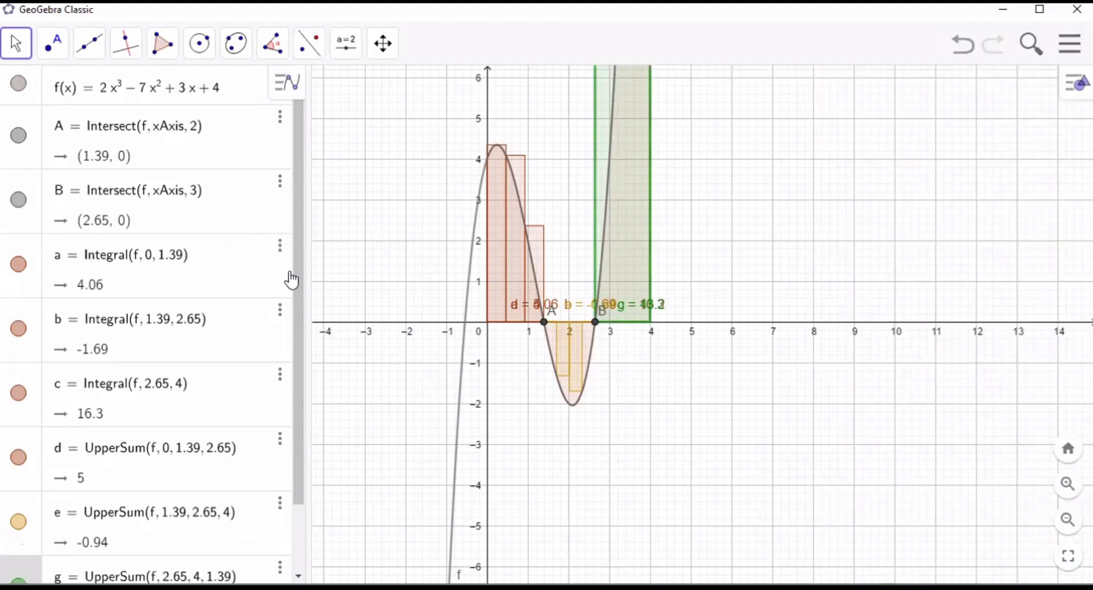
pyautogui.moveTo(299, 274); pyautogui.dragTo(308, 309)
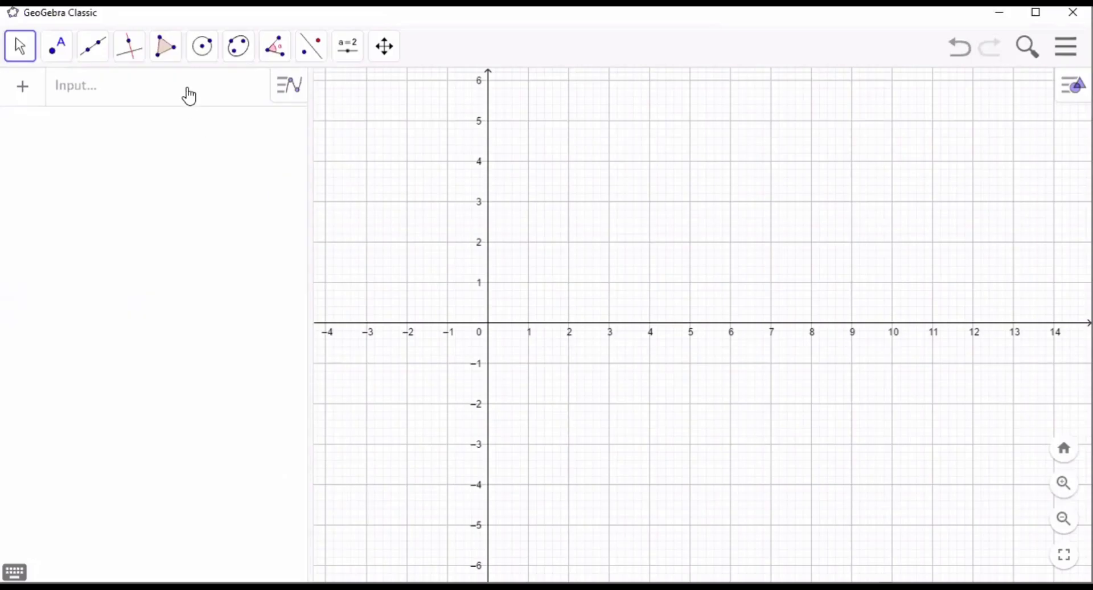
# - Graph the line y = 4x - 5 in the empty construction
pyautogui.click(189, 96)
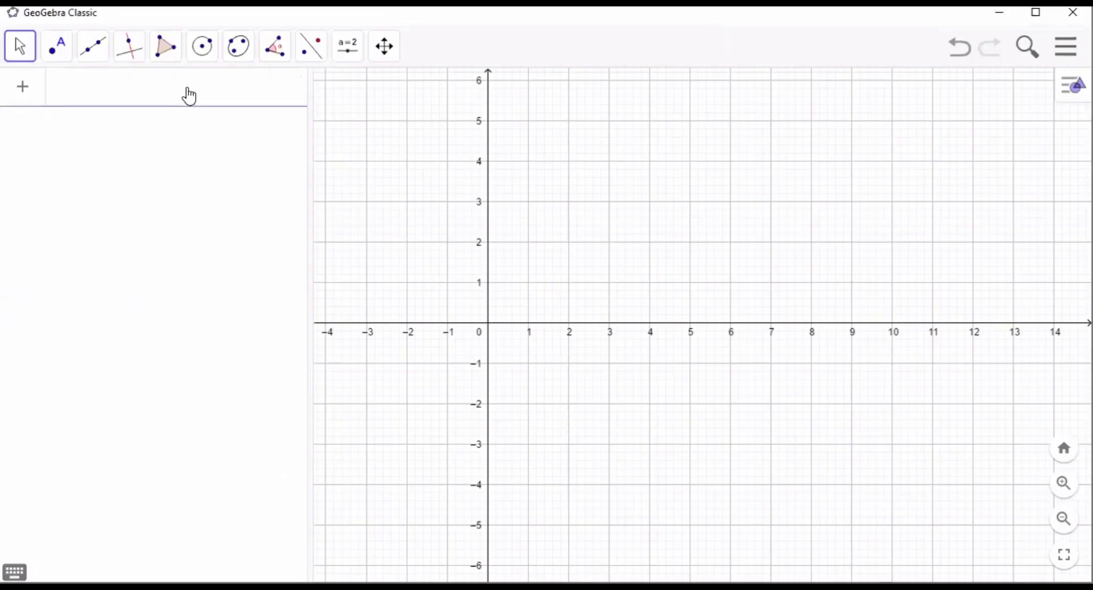
pyautogui.write('y =')
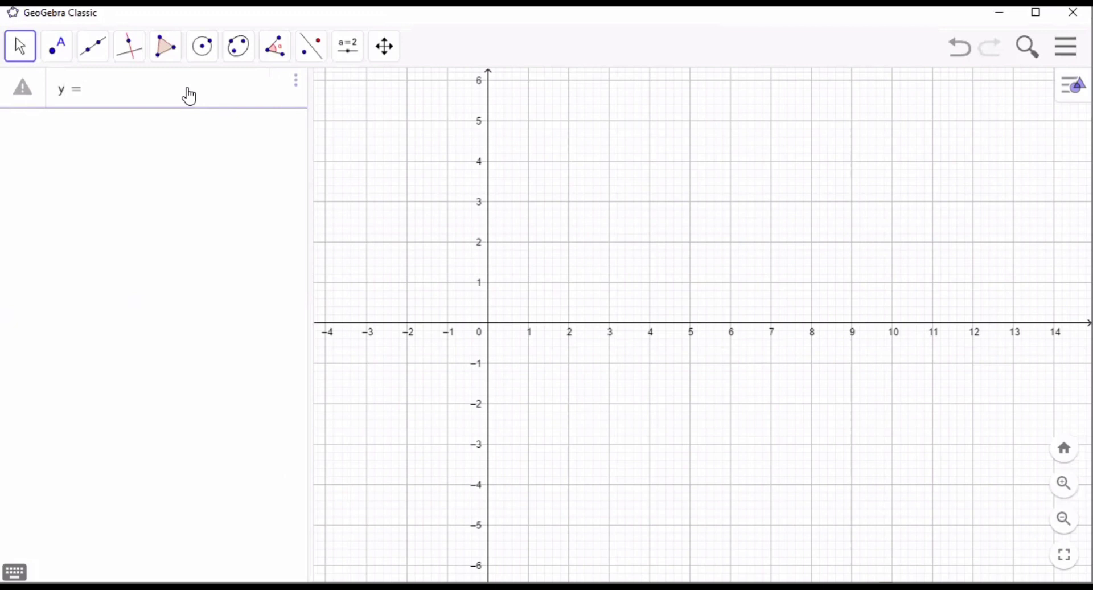
pyautogui.write('4x-')
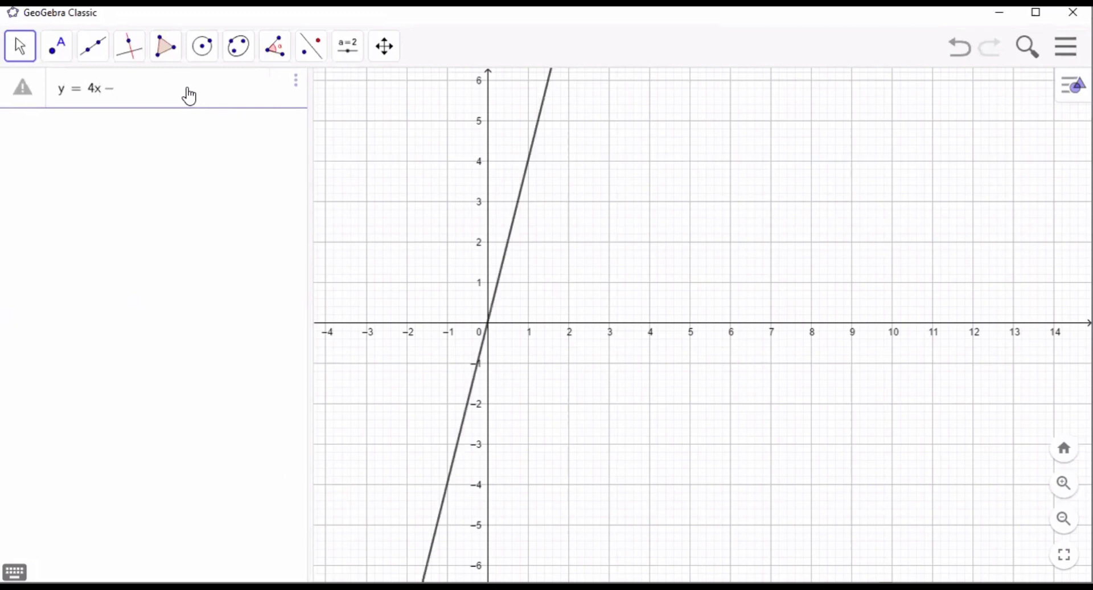
pyautogui.write('5')
pyautogui.press('Return')
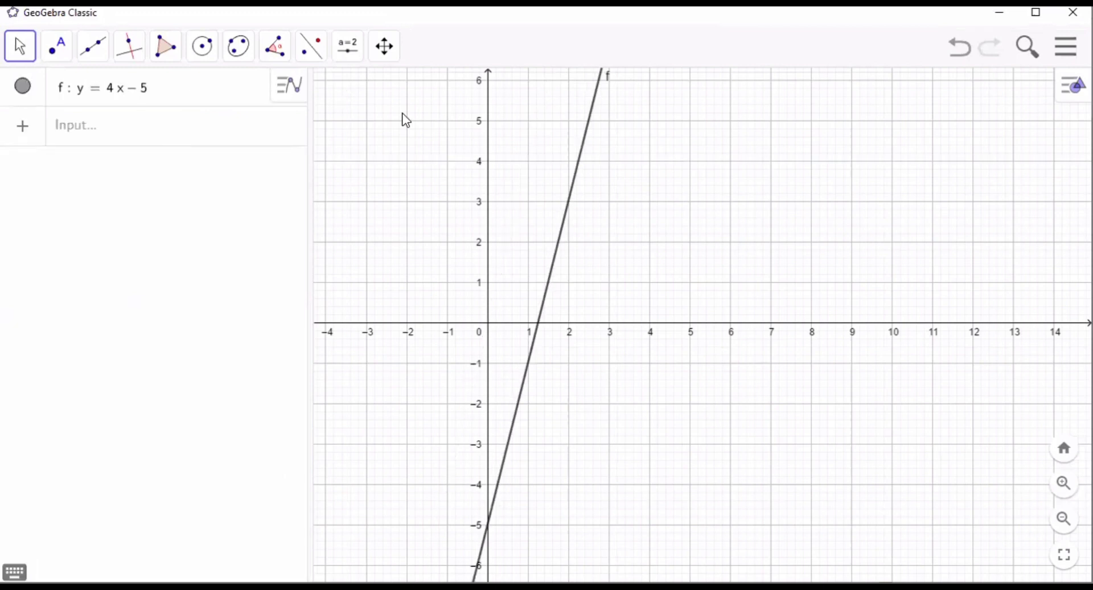
# - Construct two lines perpendicular to the x-axis, one through (-1, 0) and one through (3, 0)
pyautogui.moveTo(369, 205); pyautogui.dragTo(504, 218)
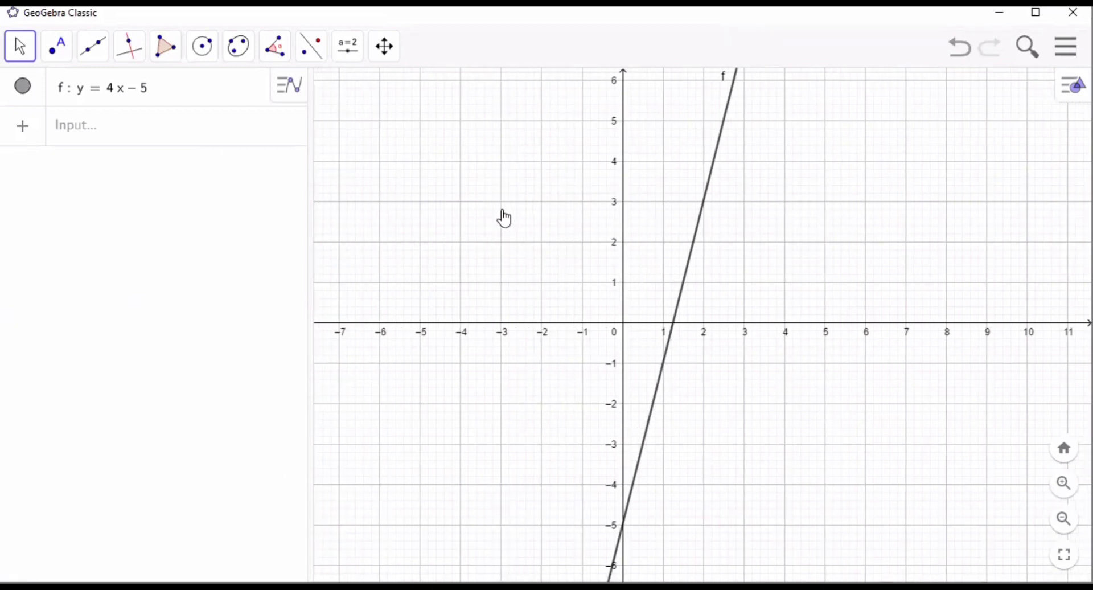
pyautogui.click(99, 137)
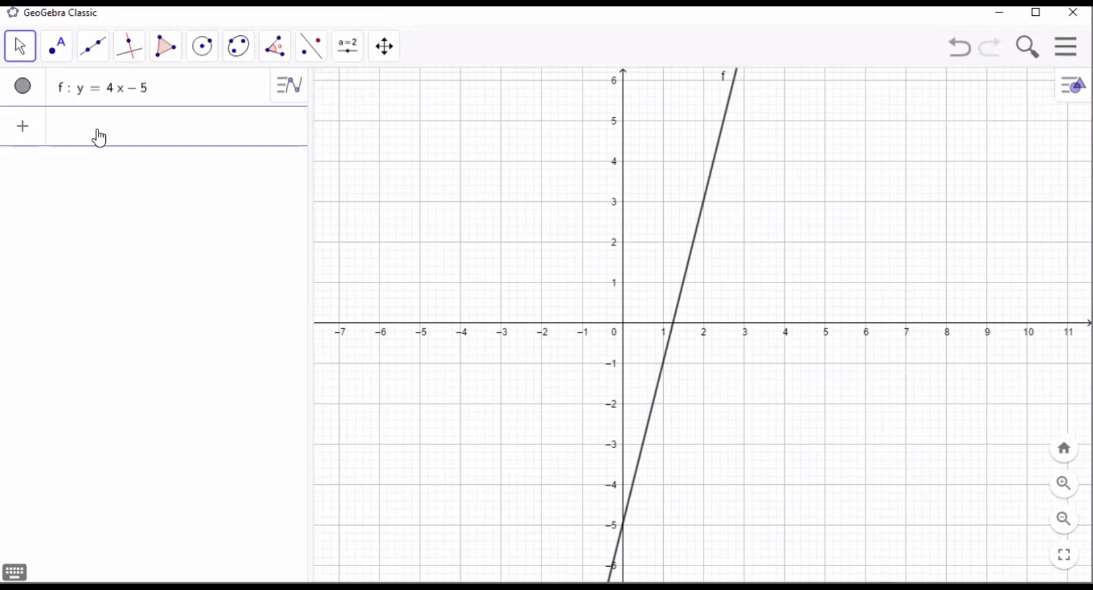
pyautogui.click(128, 46)
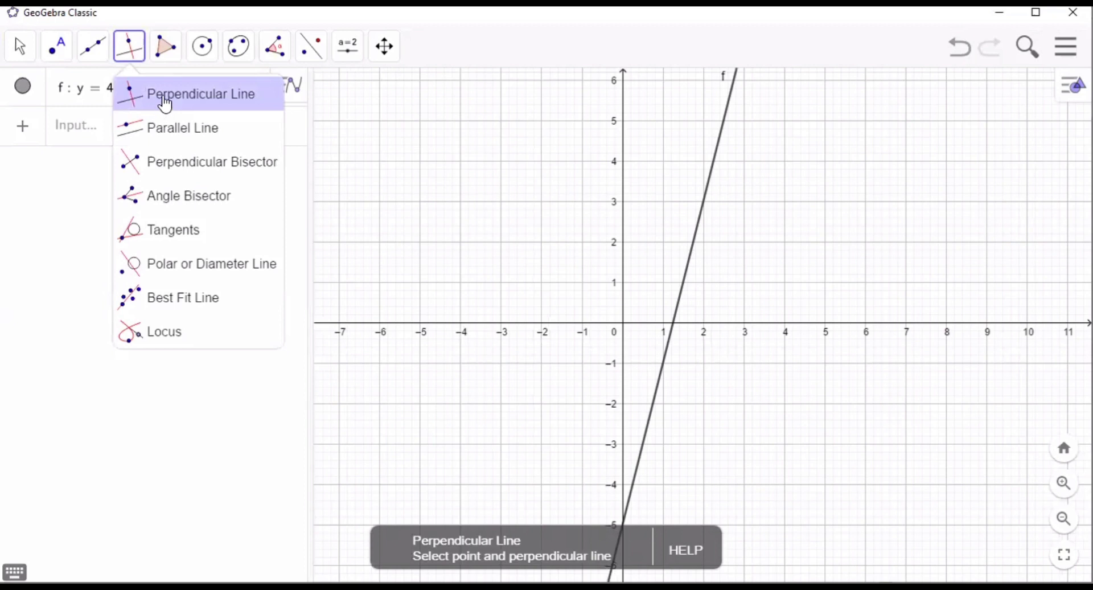
pyautogui.click(165, 101)
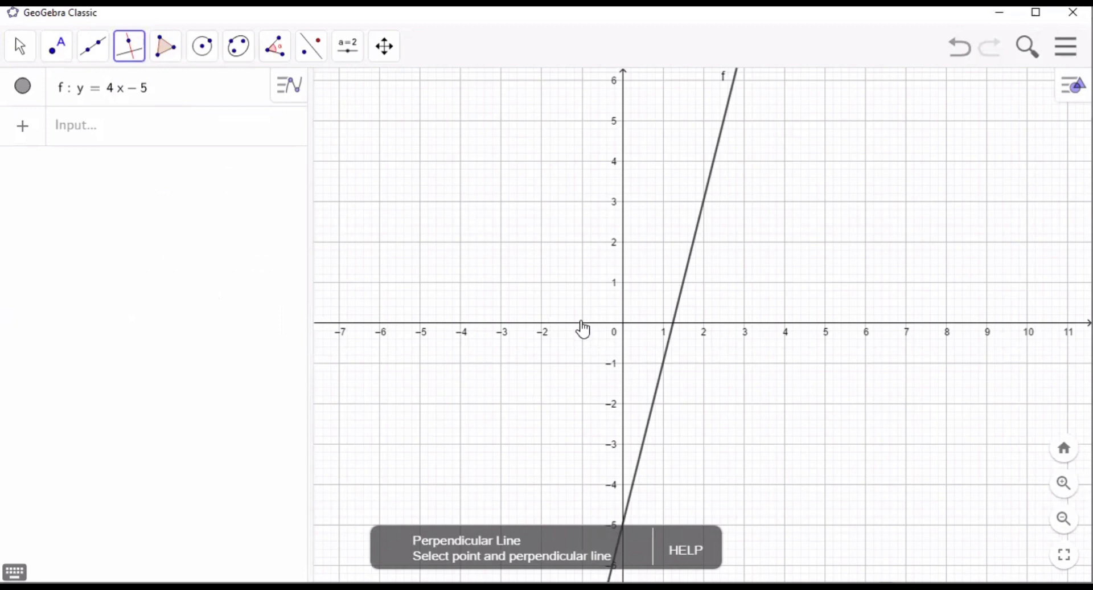
pyautogui.click(582, 324)
pyautogui.click(587, 325)
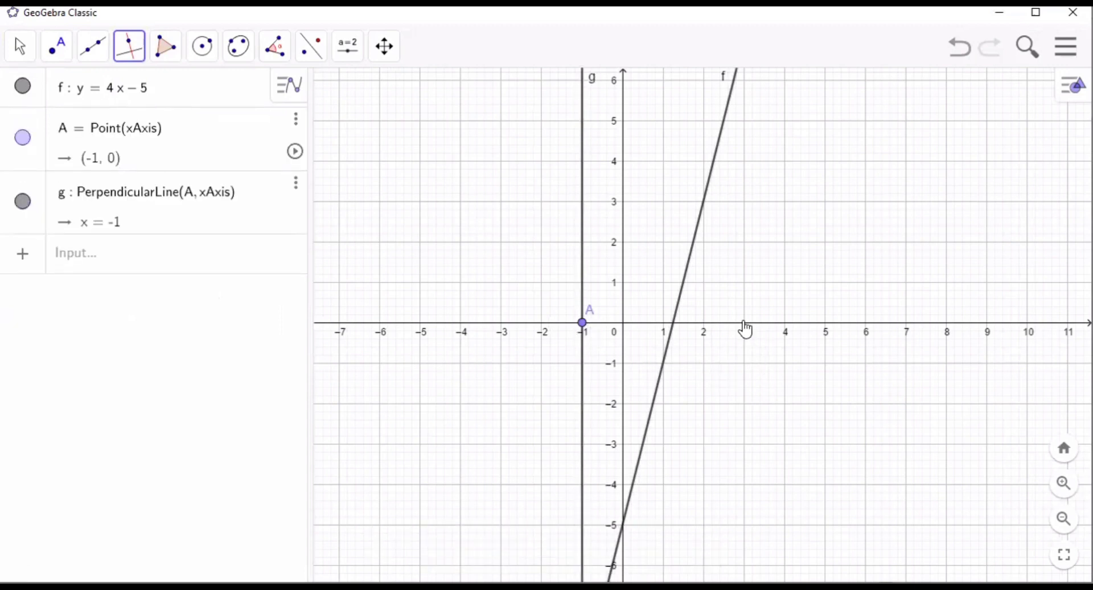
pyautogui.click(745, 329)
pyautogui.click(745, 329)
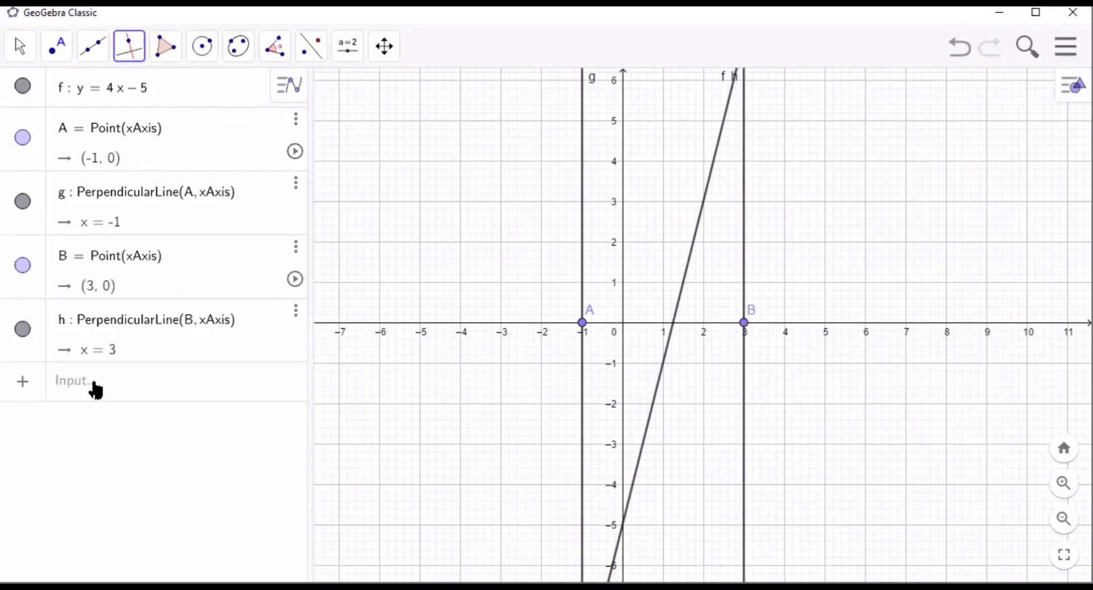
# - Draw a triangular polygon between y = 4x - 5, the x-axis and the vertical line x = -1
pyautogui.click(95, 390)
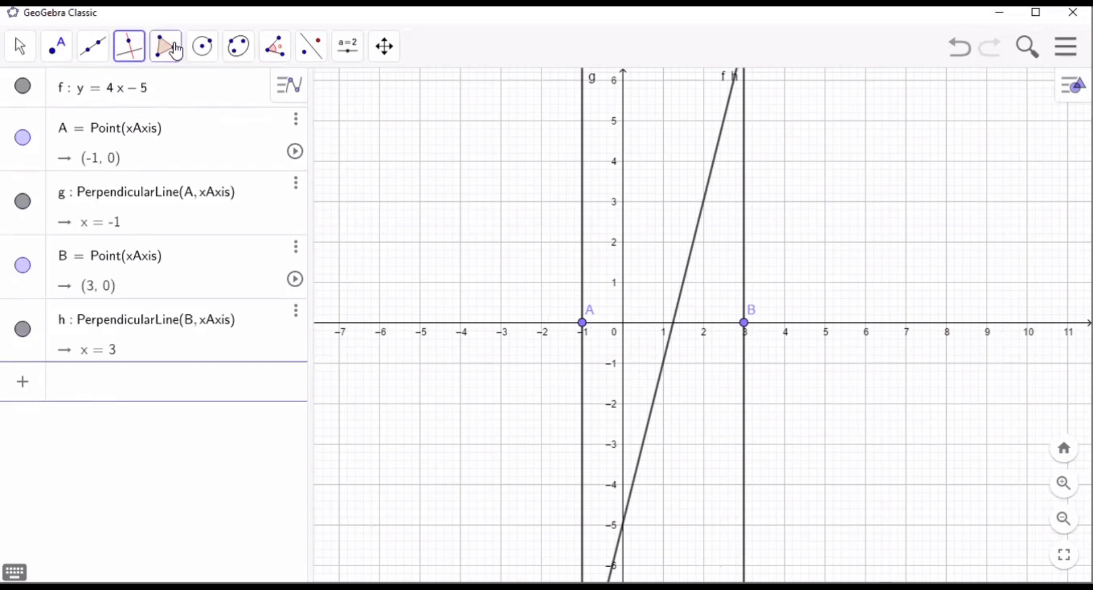
pyautogui.click(176, 52)
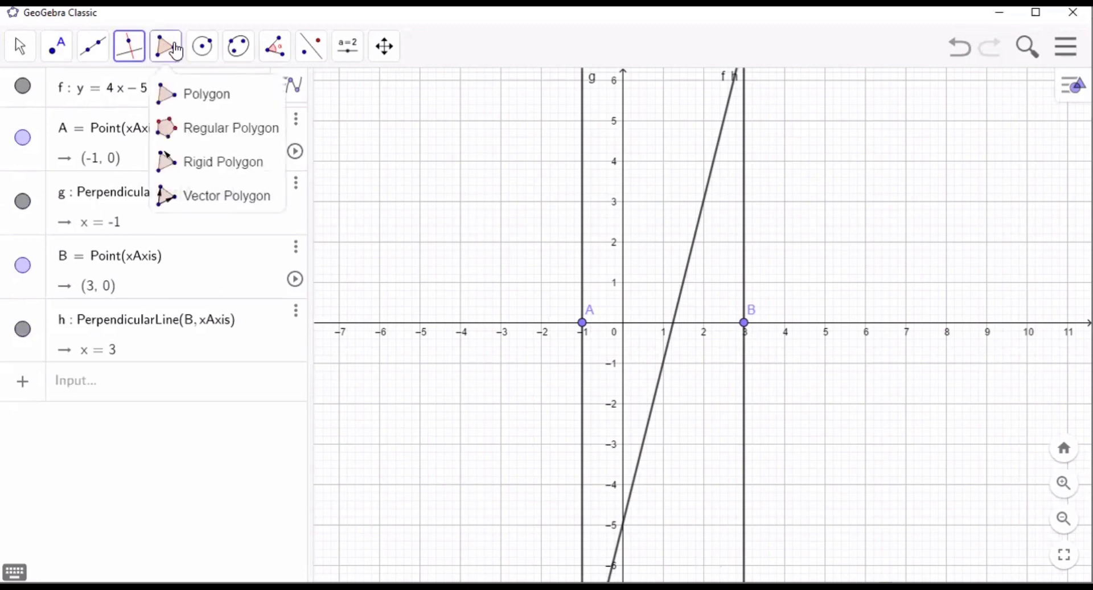
pyautogui.click(196, 107)
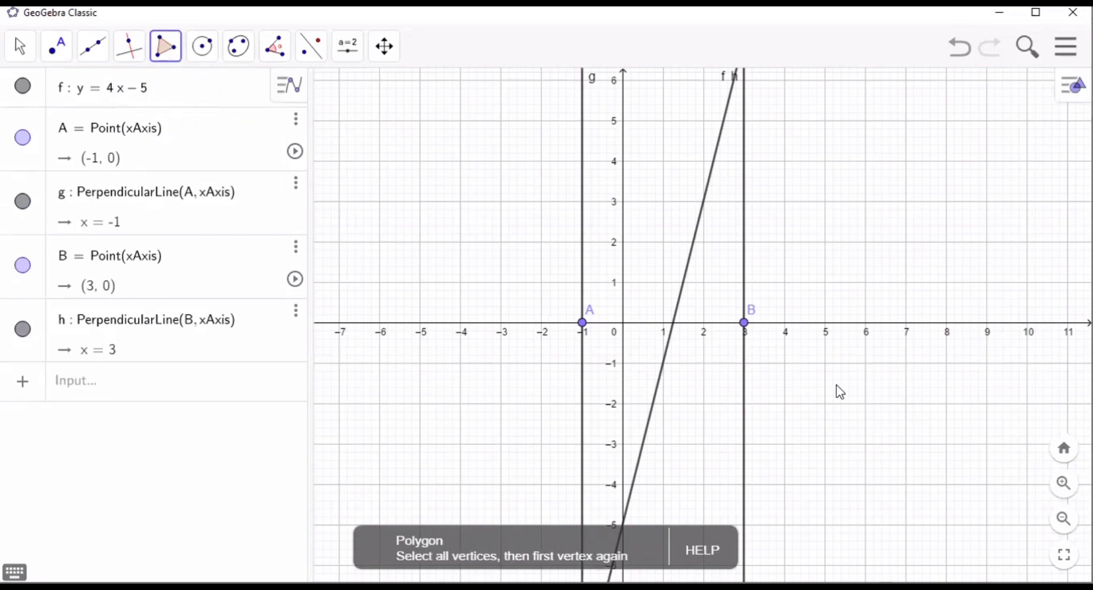
pyautogui.click(1063, 520)
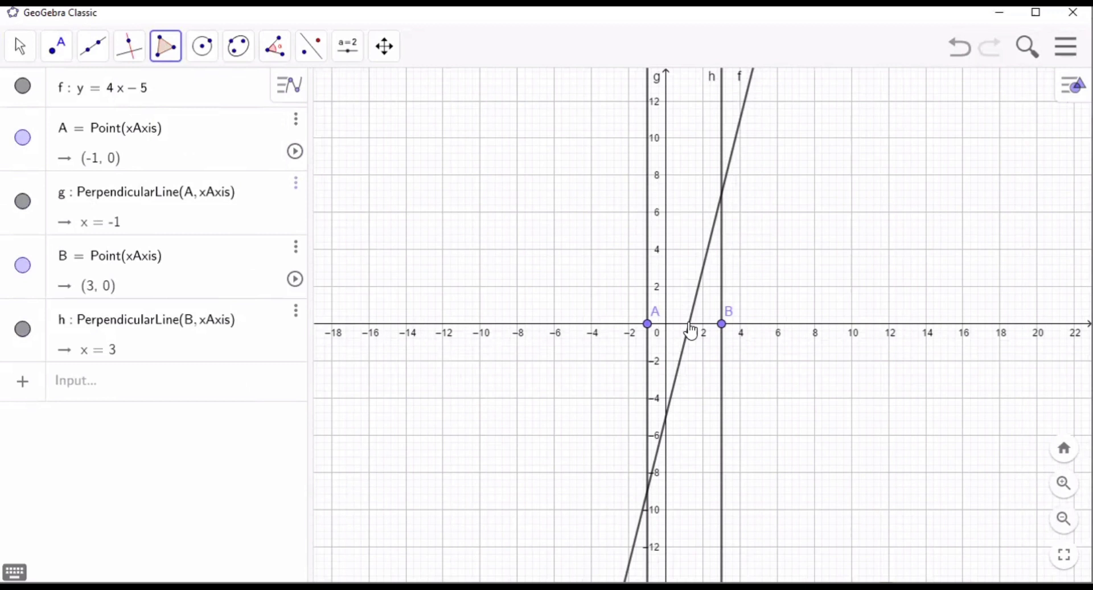
pyautogui.click(690, 324)
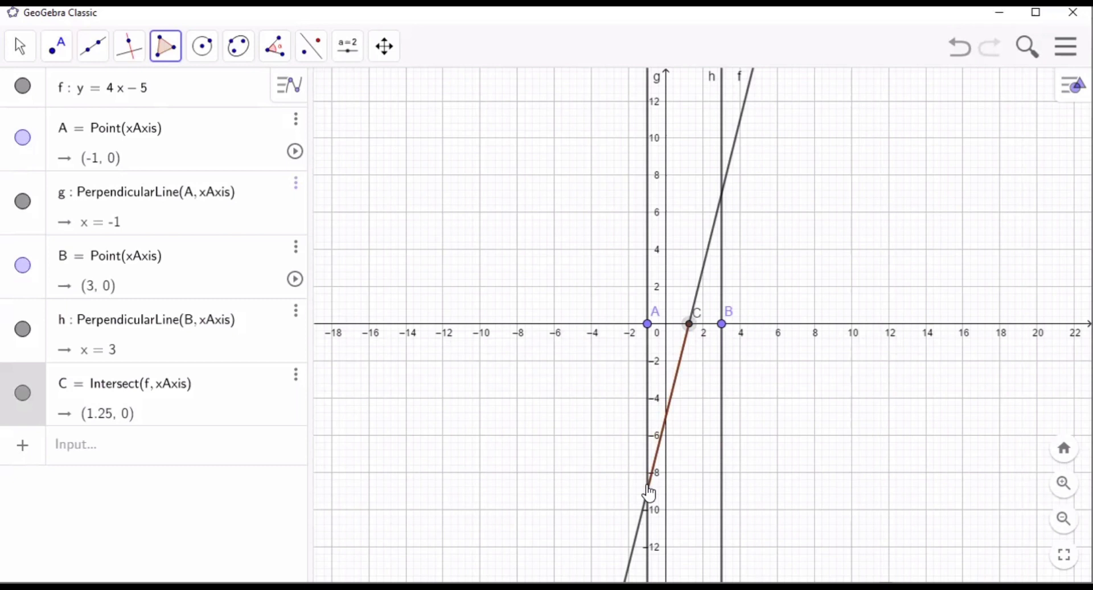
pyautogui.click(648, 492)
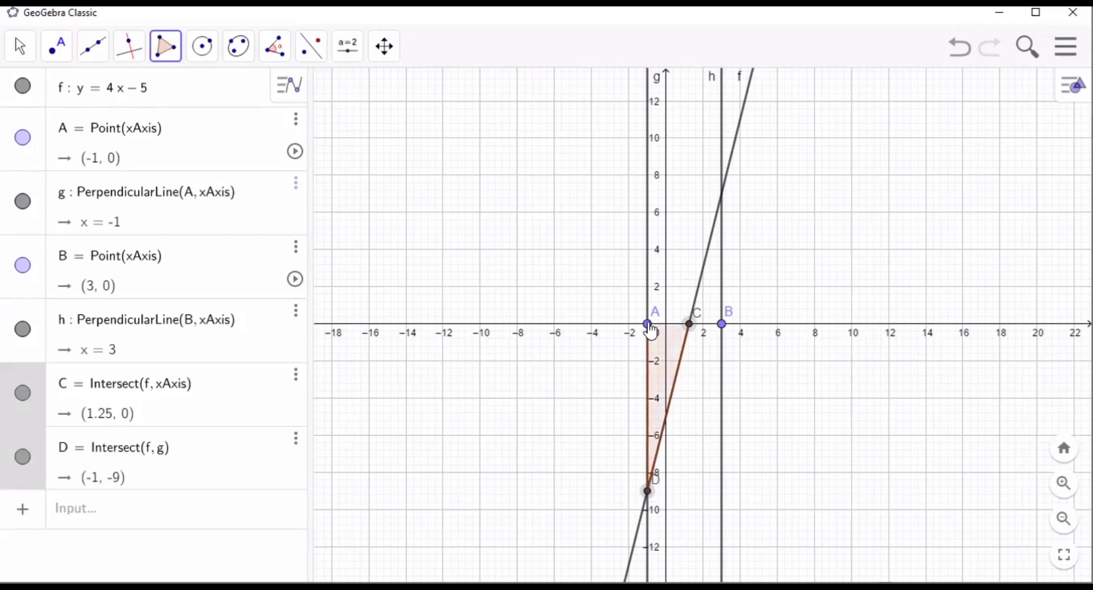
pyautogui.click(649, 325)
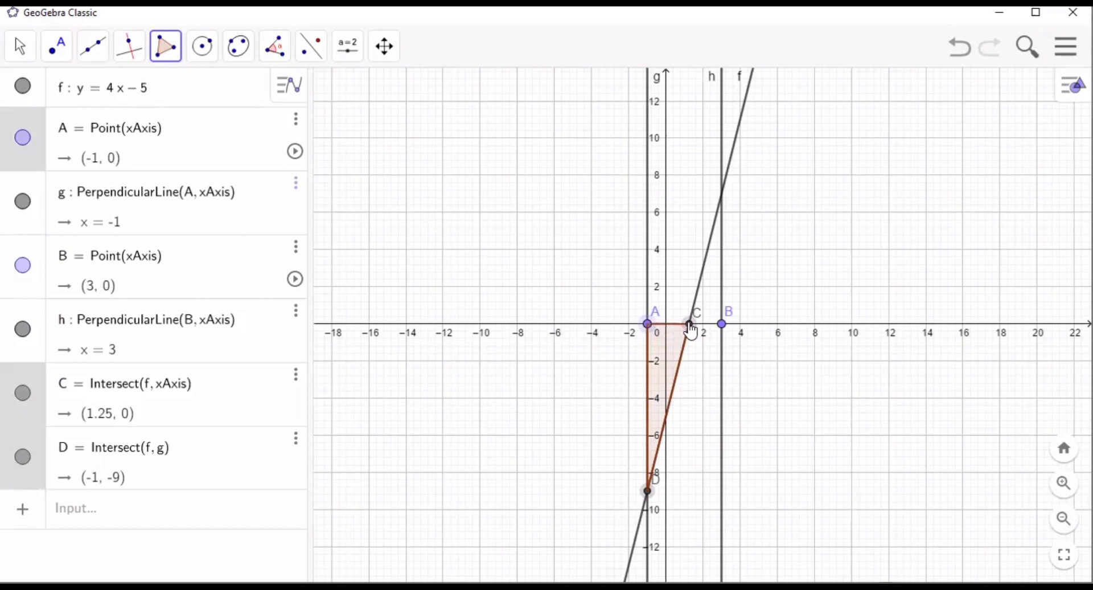
pyautogui.click(690, 326)
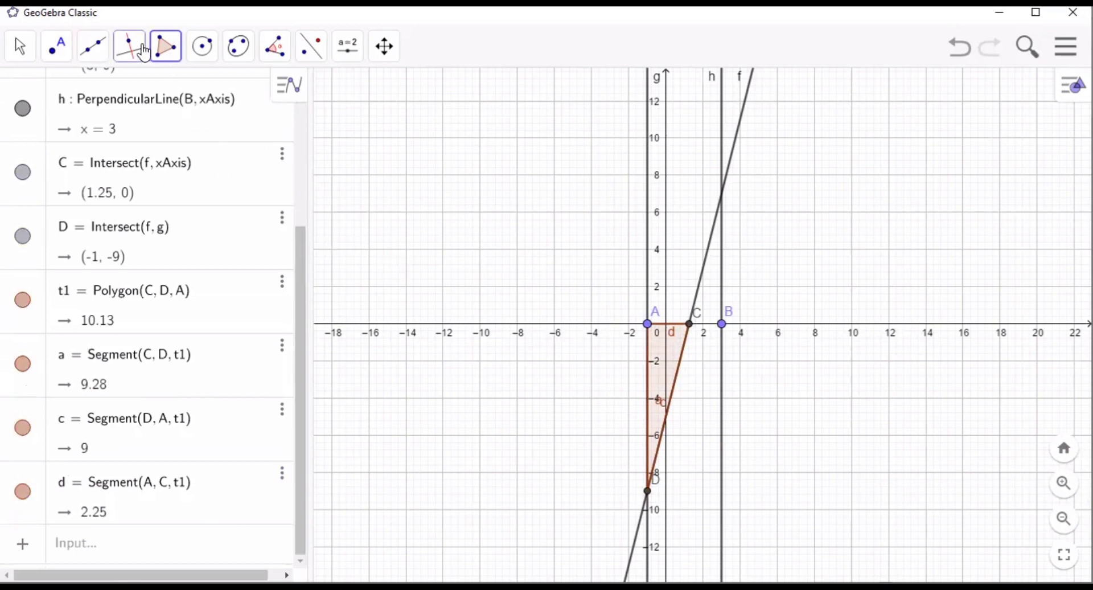
# - Draw a second triangular polygon between y = 4x - 5, the x-axis and the vertical line x = 3
pyautogui.click(691, 325)
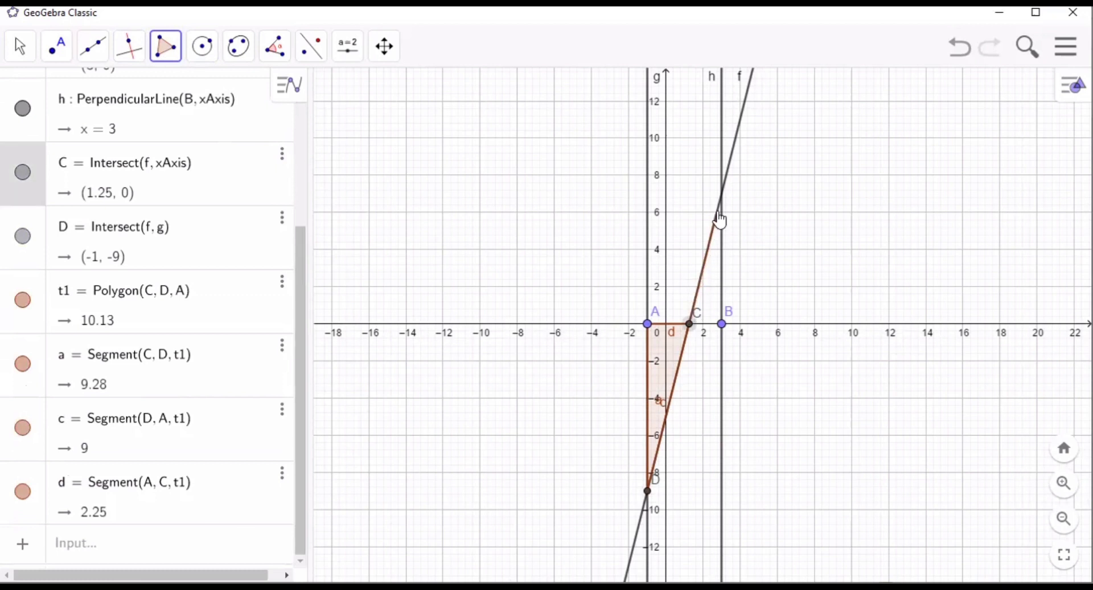
pyautogui.click(721, 195)
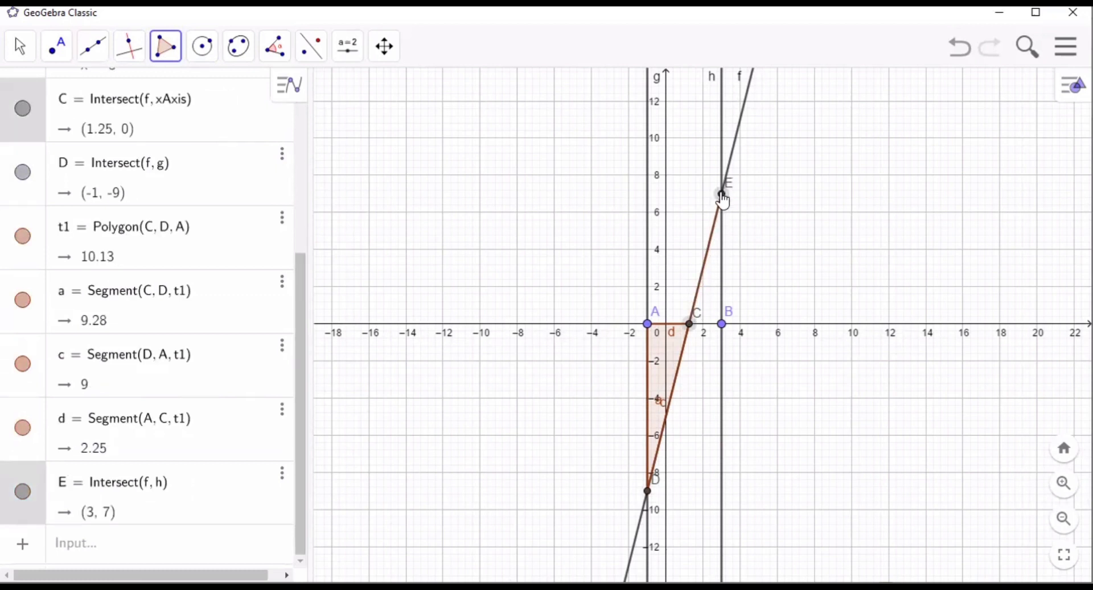
pyautogui.click(722, 324)
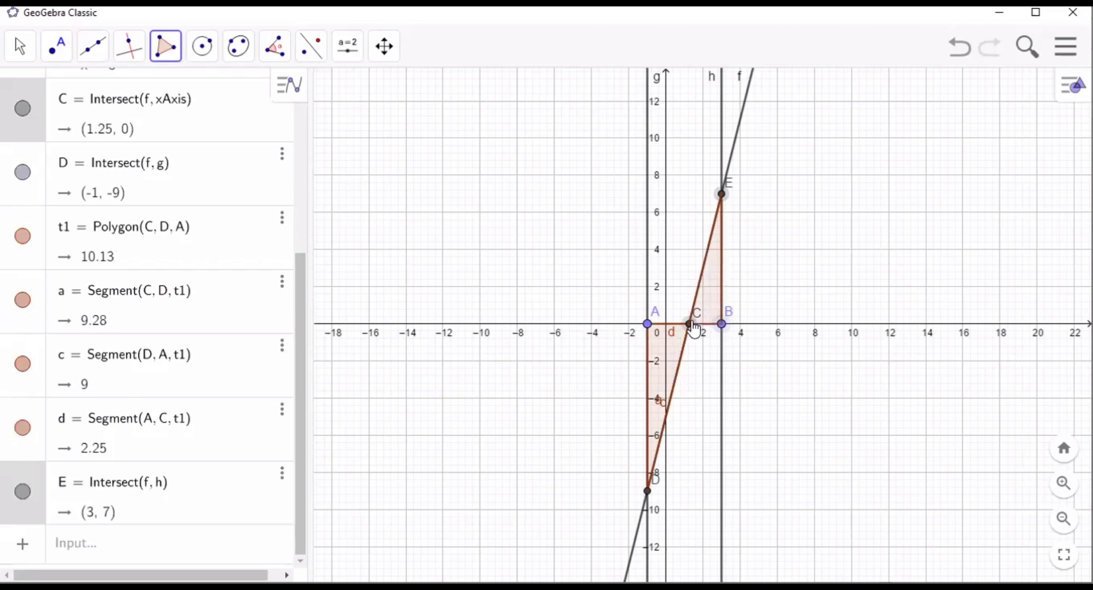
pyautogui.click(690, 326)
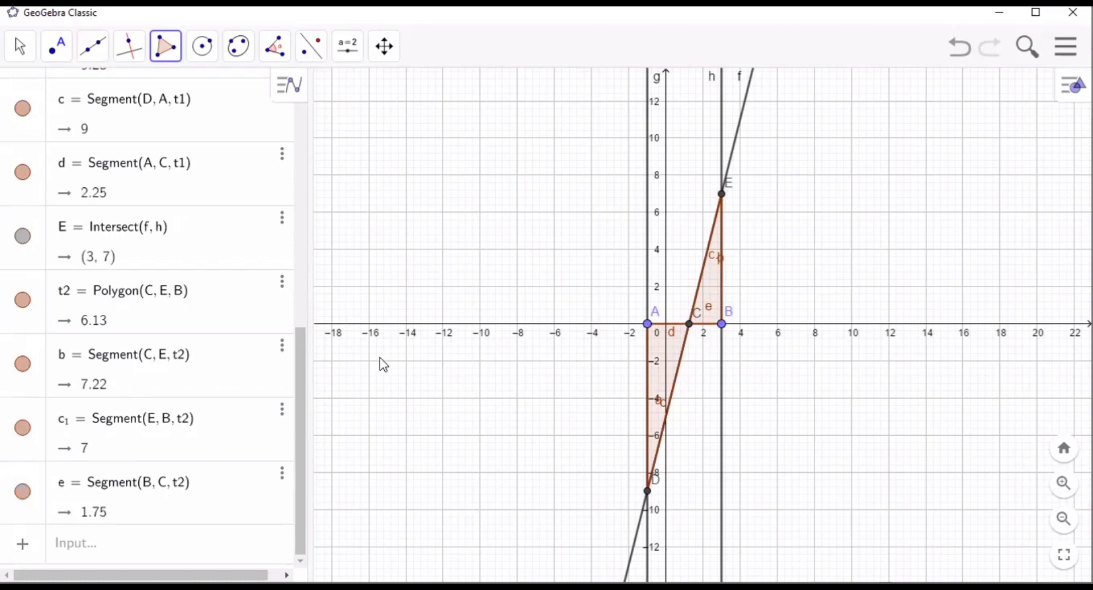
# - Rename the triangle above the x-axis as segitiga2
pyautogui.rightClick(705, 281)
pyautogui.click(739, 374)
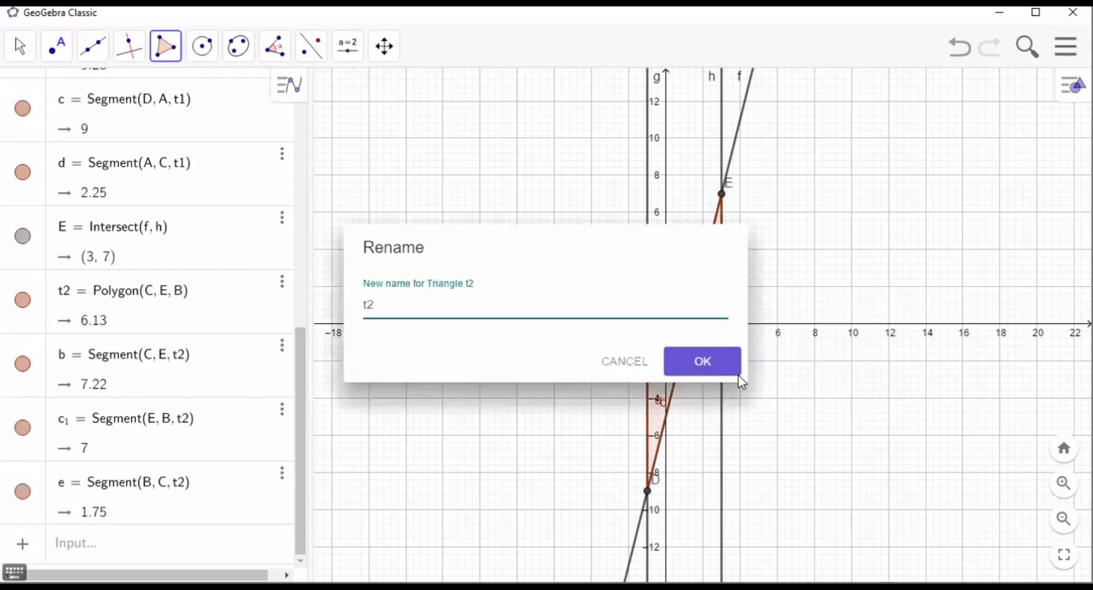
pyautogui.press('BackSpace')
pyautogui.press('BackSpace')
pyautogui.write('segitiga2')
pyautogui.press('Return')
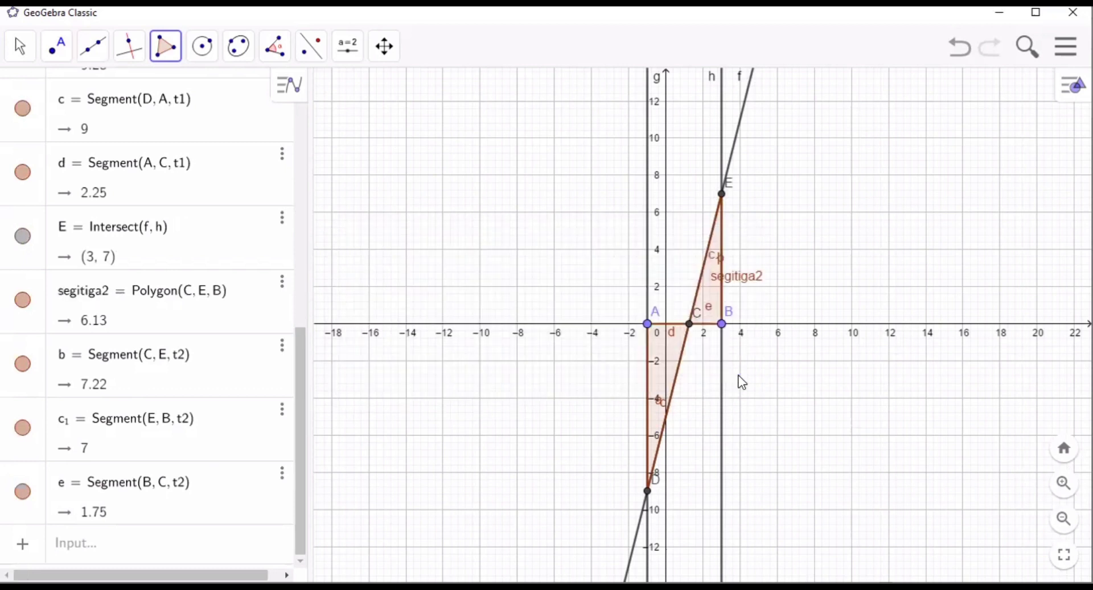
# - Rename the triangle below the x-axis as segitiga1
pyautogui.rightClick(672, 366)
pyautogui.click(725, 454)
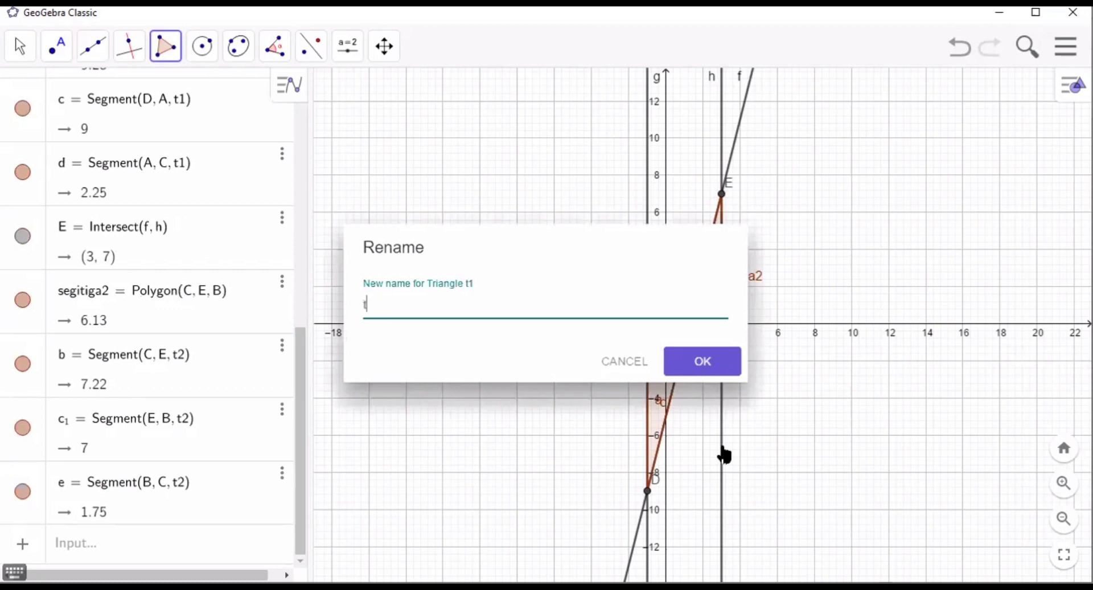
pyautogui.press('BackSpace')
pyautogui.write('segitiga1')
pyautogui.press('Return')
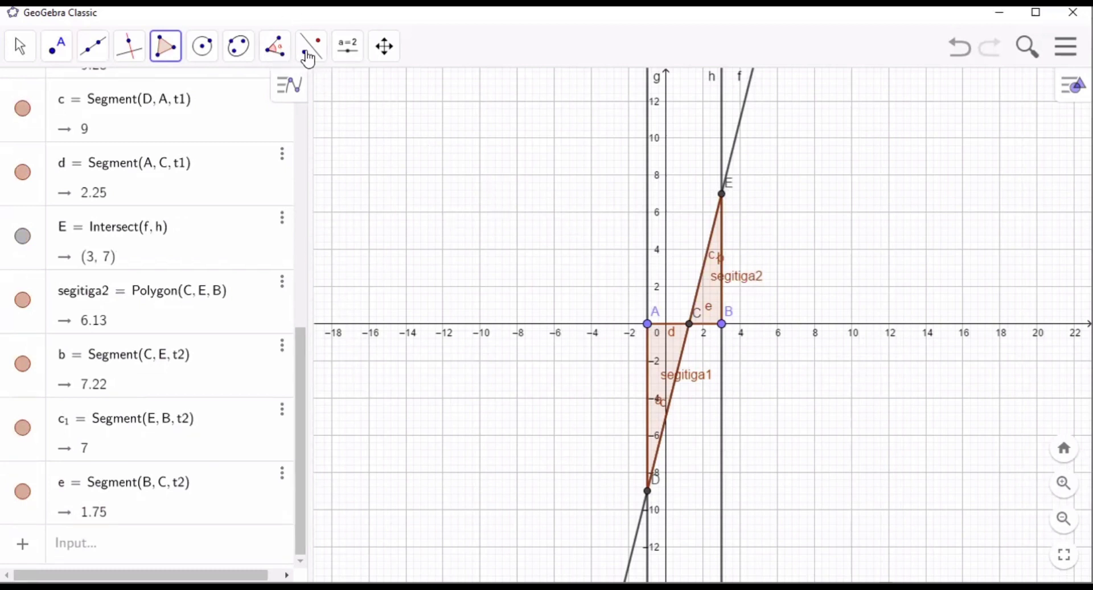
# - Add area labels to segitiga2 and segitiga1 with the Area tool
pyautogui.click(274, 48)
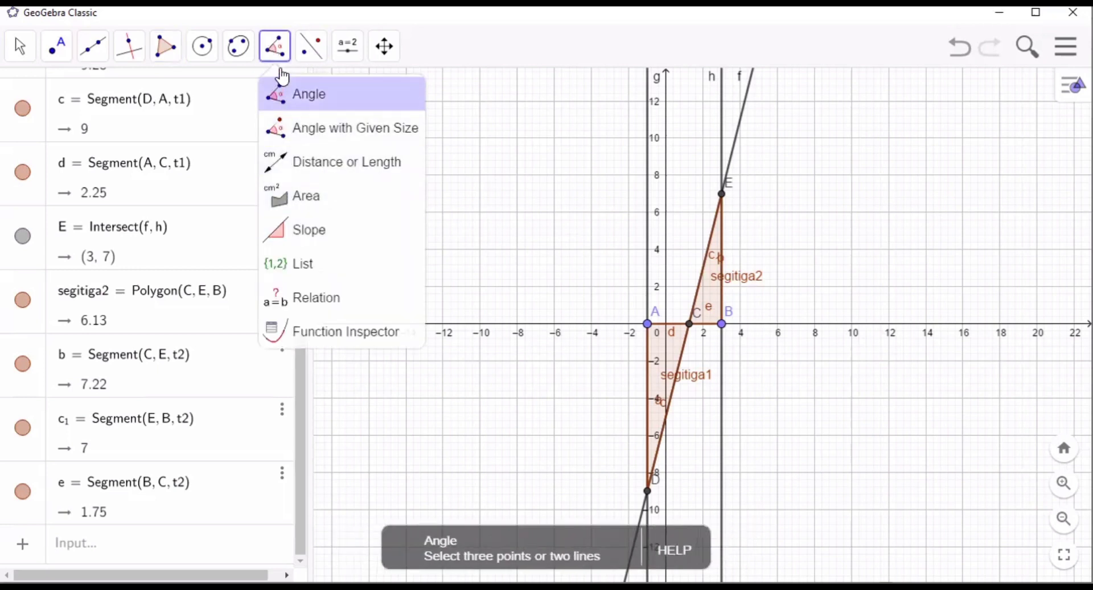
pyautogui.click(281, 205)
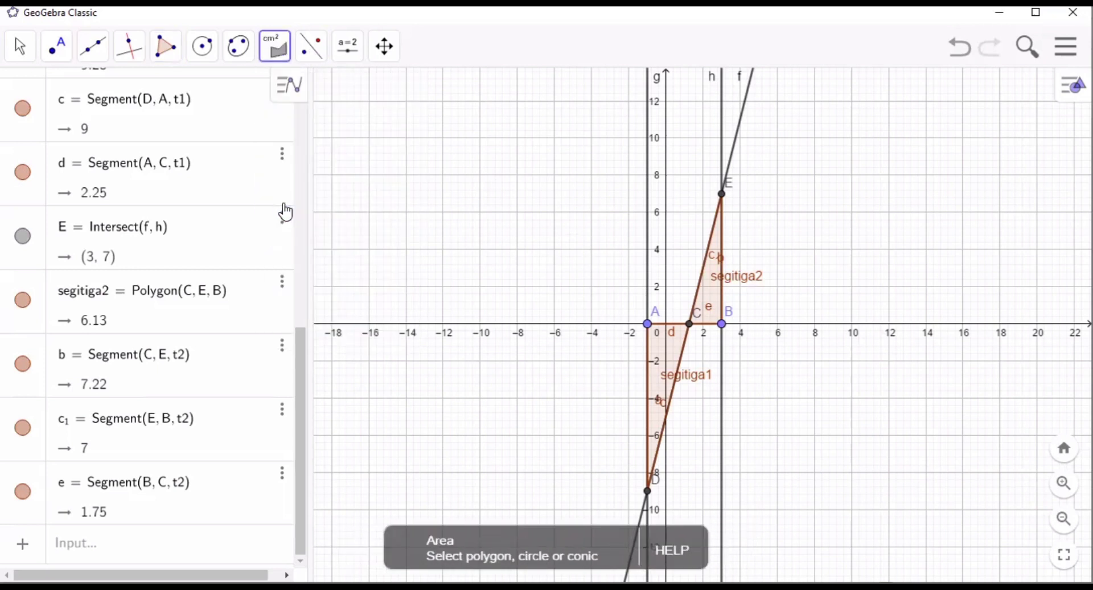
pyautogui.click(712, 297)
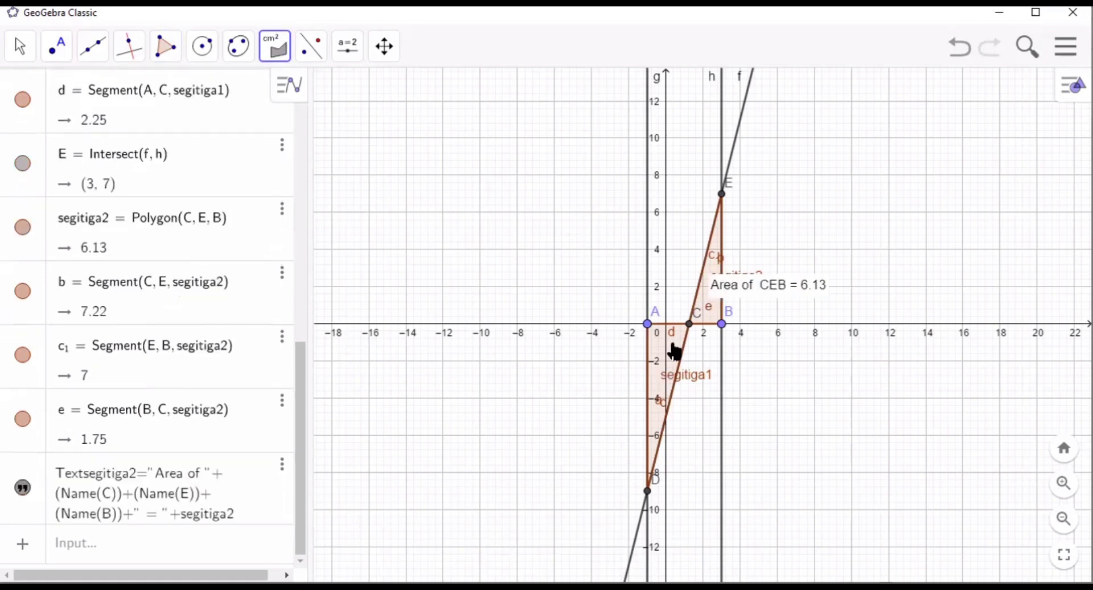
pyautogui.click(675, 350)
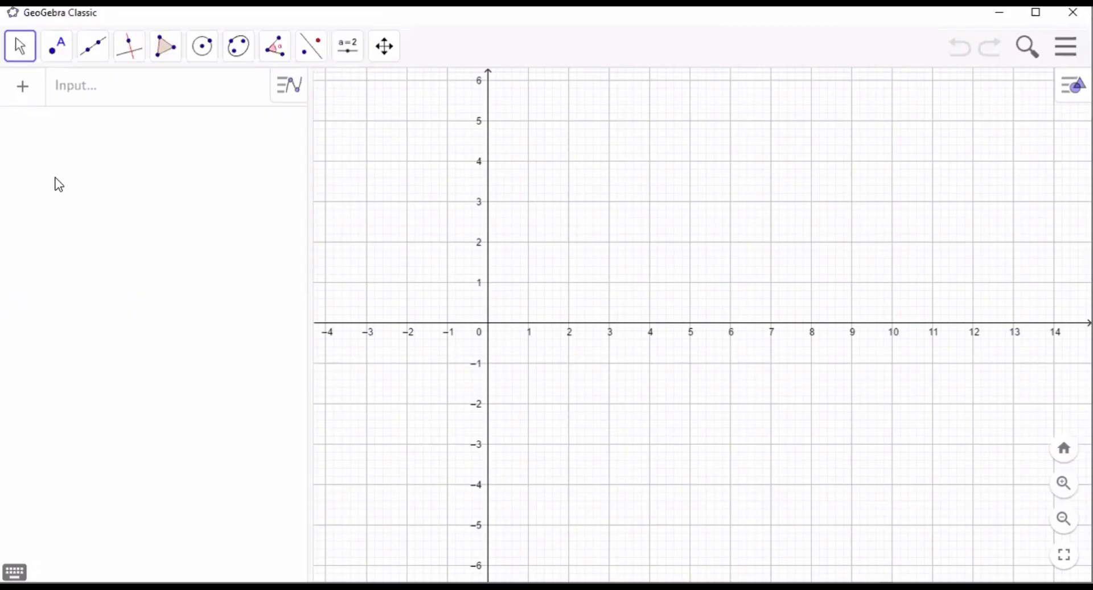
# - Define the cubic function f(x) = 2x^3 + x^2 - 8x + 4
pyautogui.click(82, 105)
pyautogui.write('f')
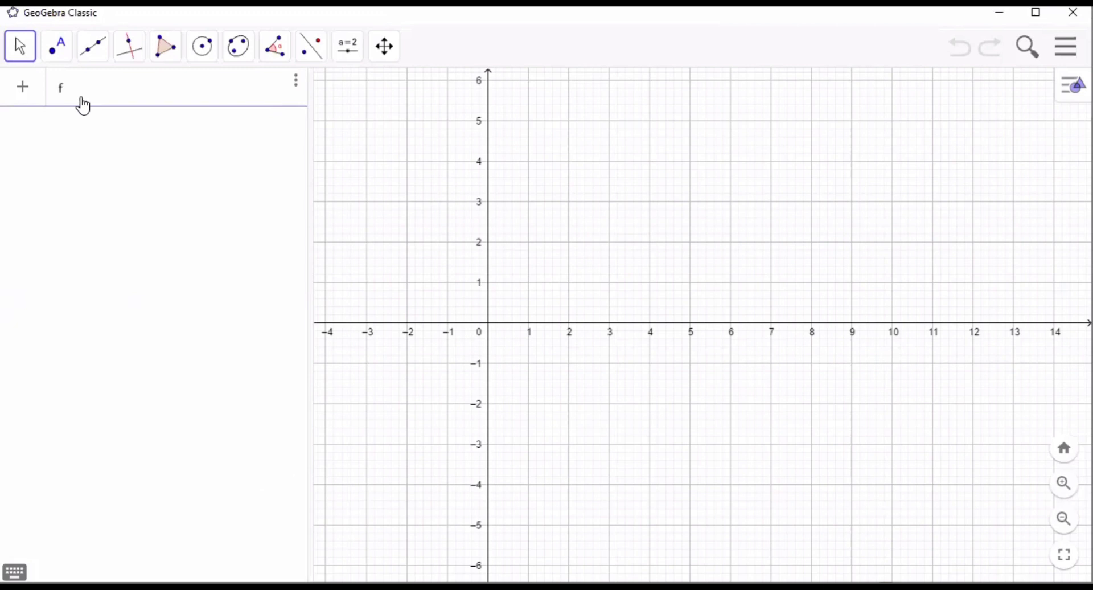
pyautogui.write('(x)')
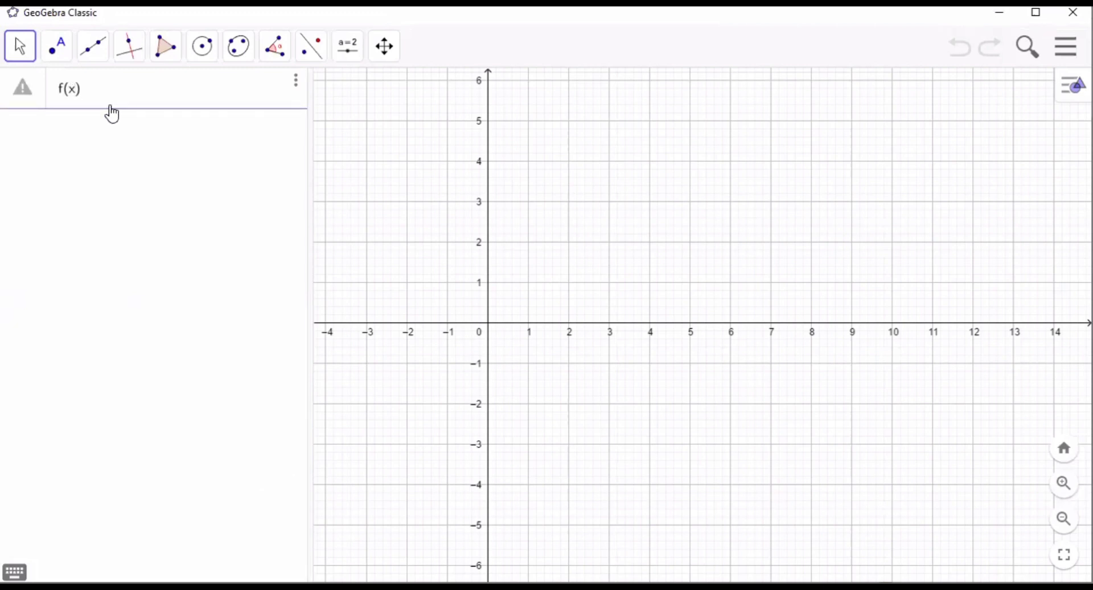
pyautogui.write('=2x')
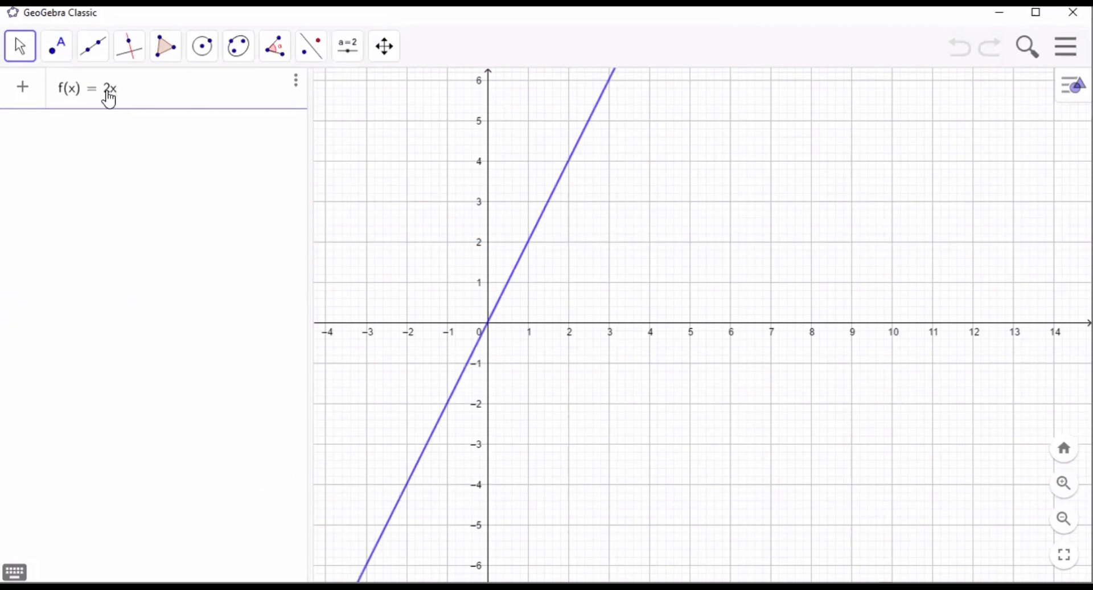
pyautogui.write('^3')
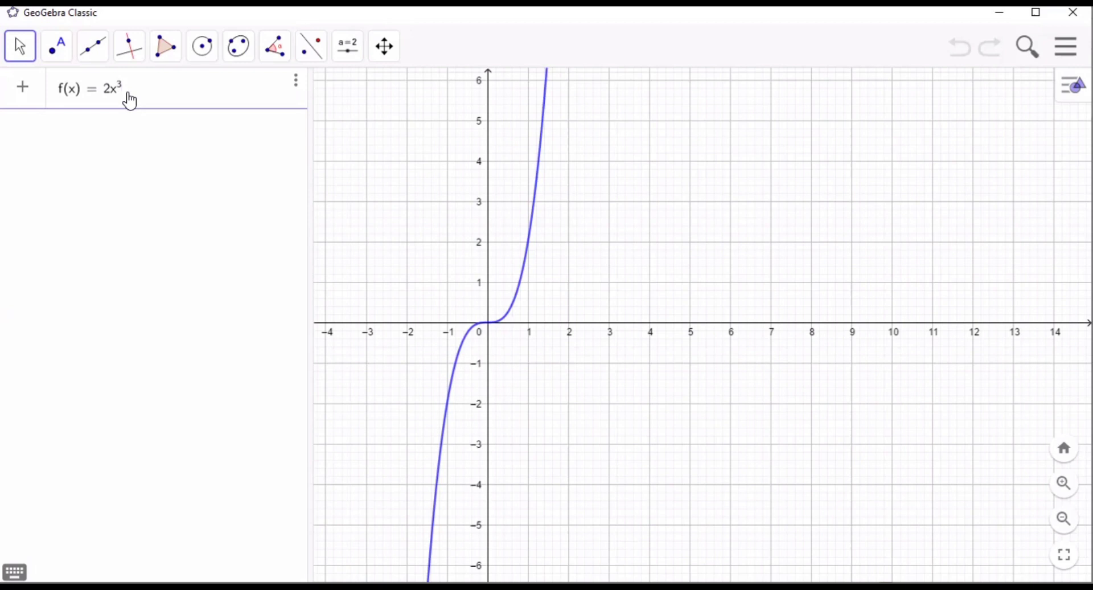
pyautogui.press('Right')
pyautogui.write('+ x')
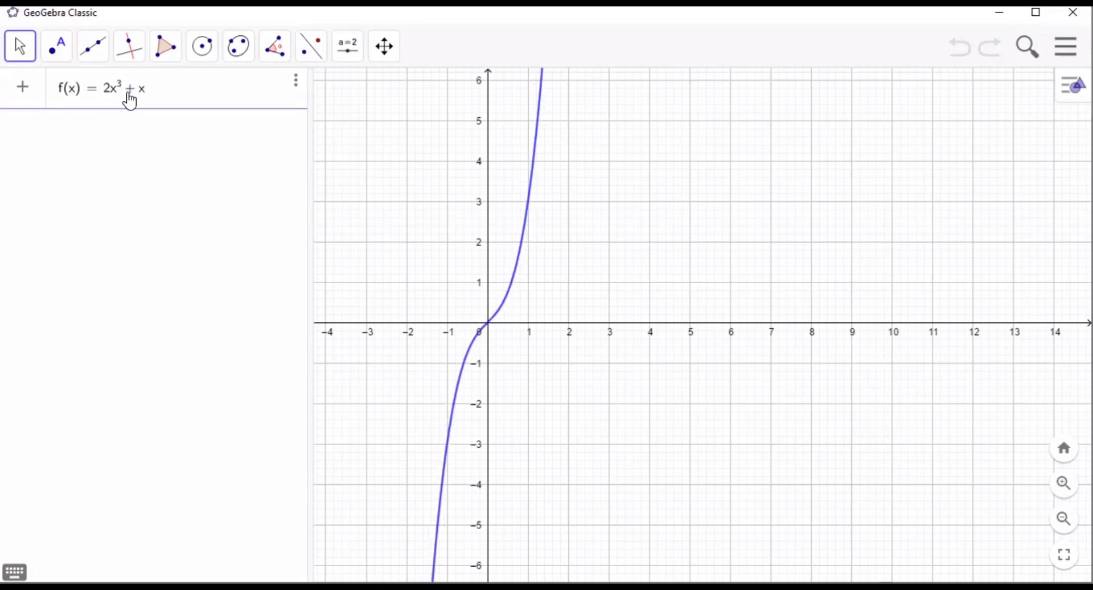
pyautogui.write('^2')
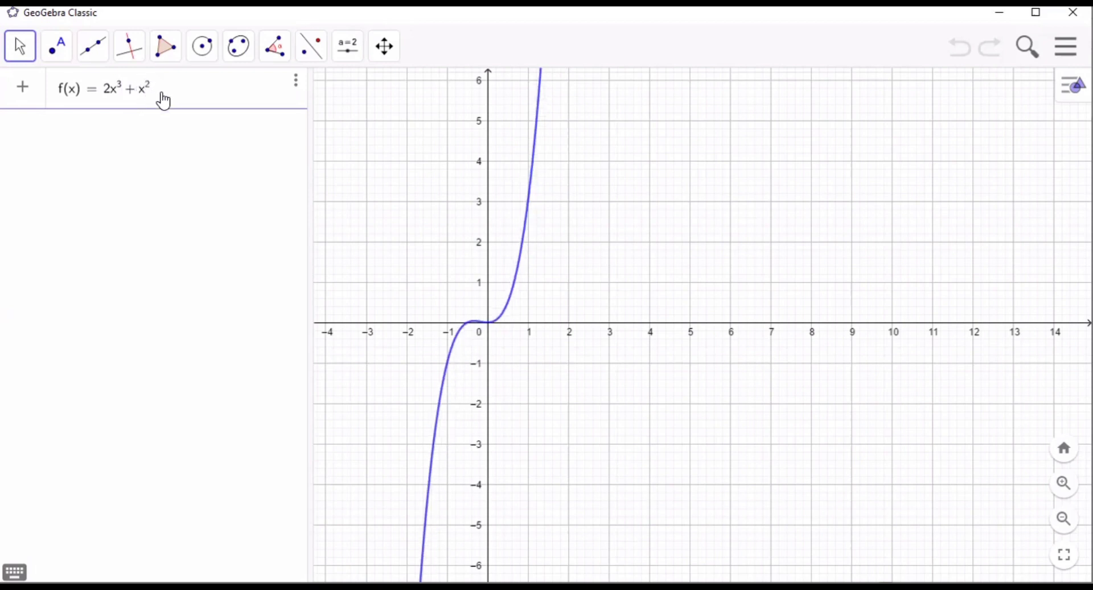
pyautogui.press('Right')
pyautogui.write('- 8')
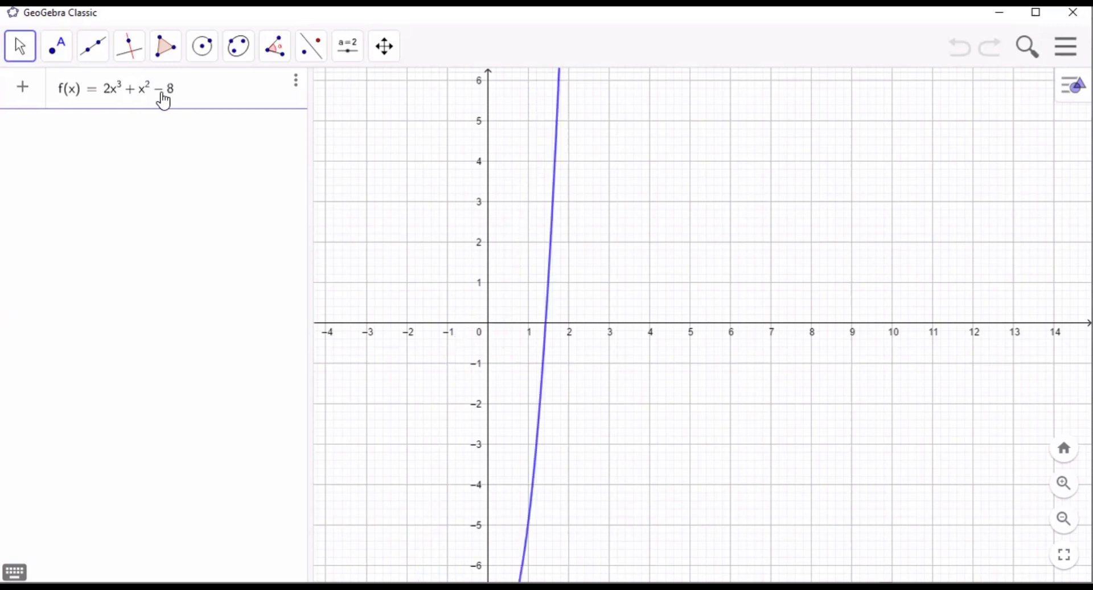
pyautogui.write('x ')
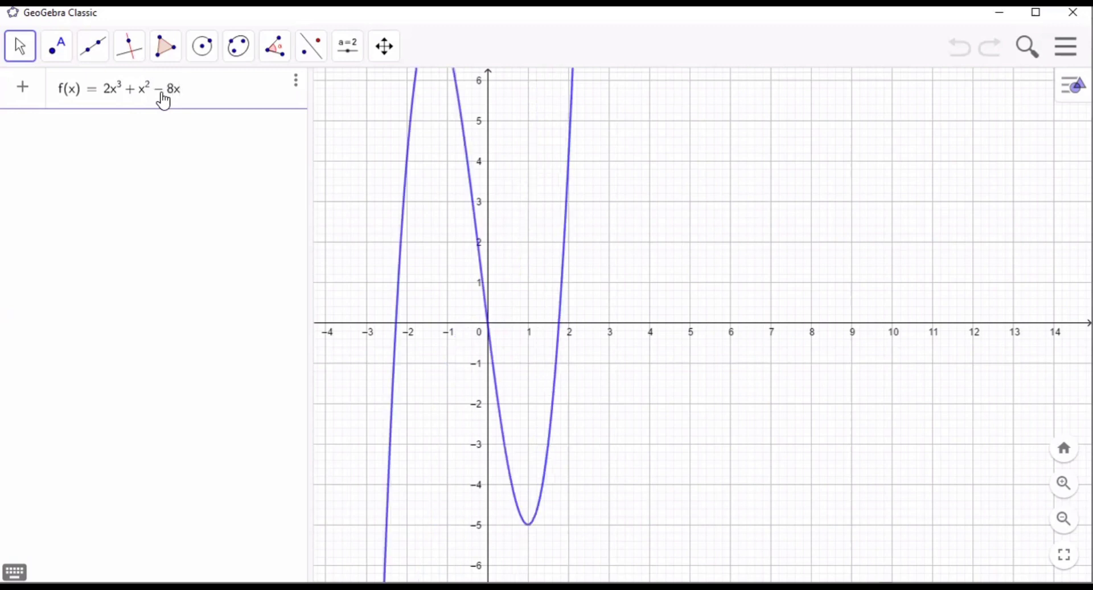
pyautogui.write('+ 4')
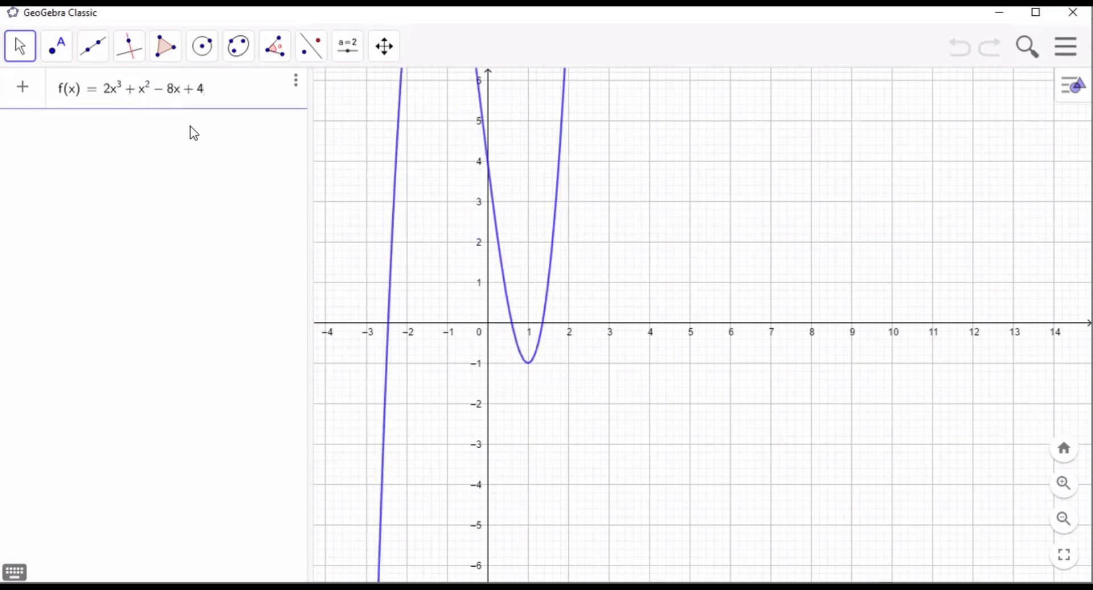
pyautogui.press('Return')
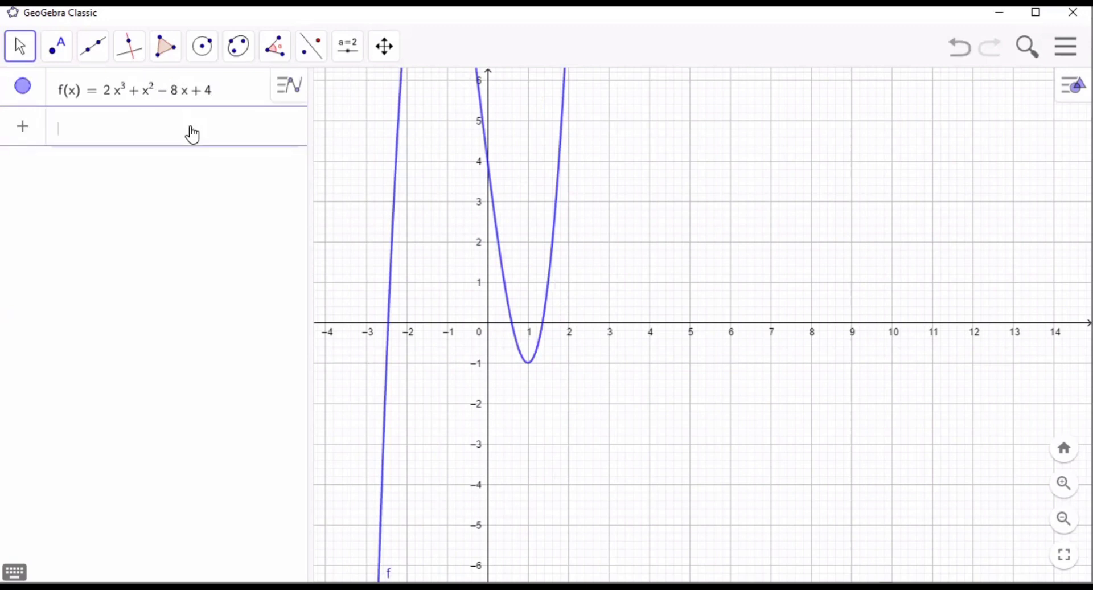
# - Define the quadratic function g(x) = 5x^2 - 2x - 3
pyautogui.write('g(x')
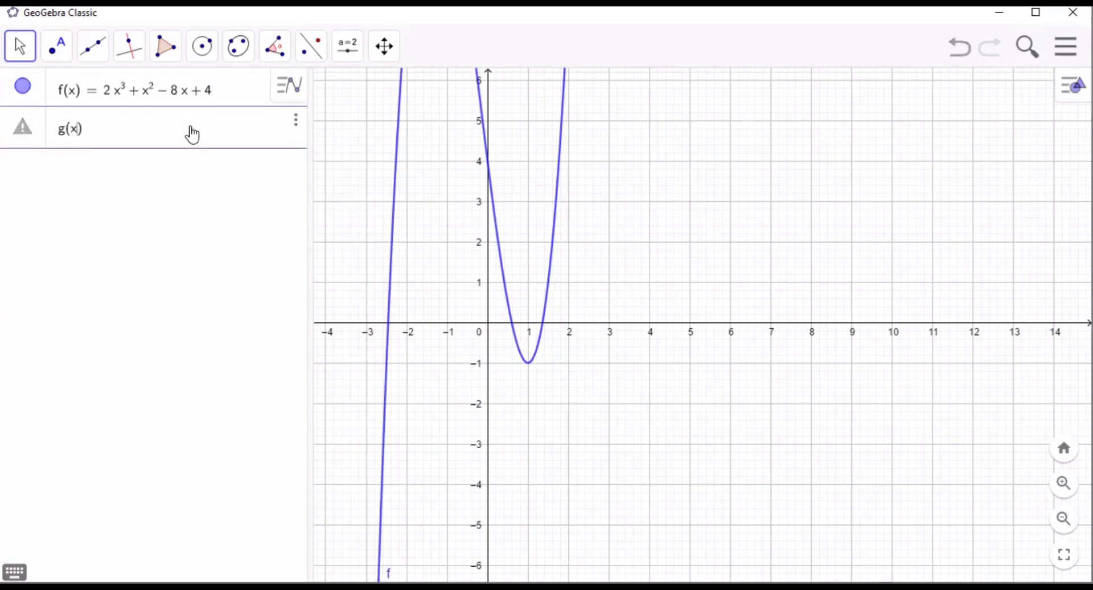
pyautogui.write(')=5x')
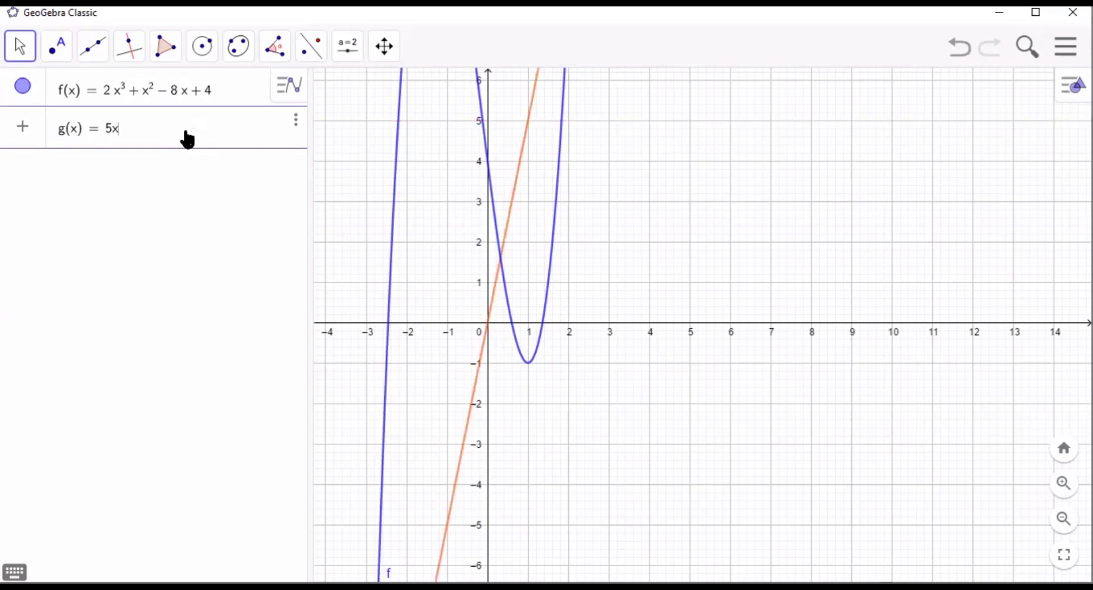
pyautogui.write('^2')
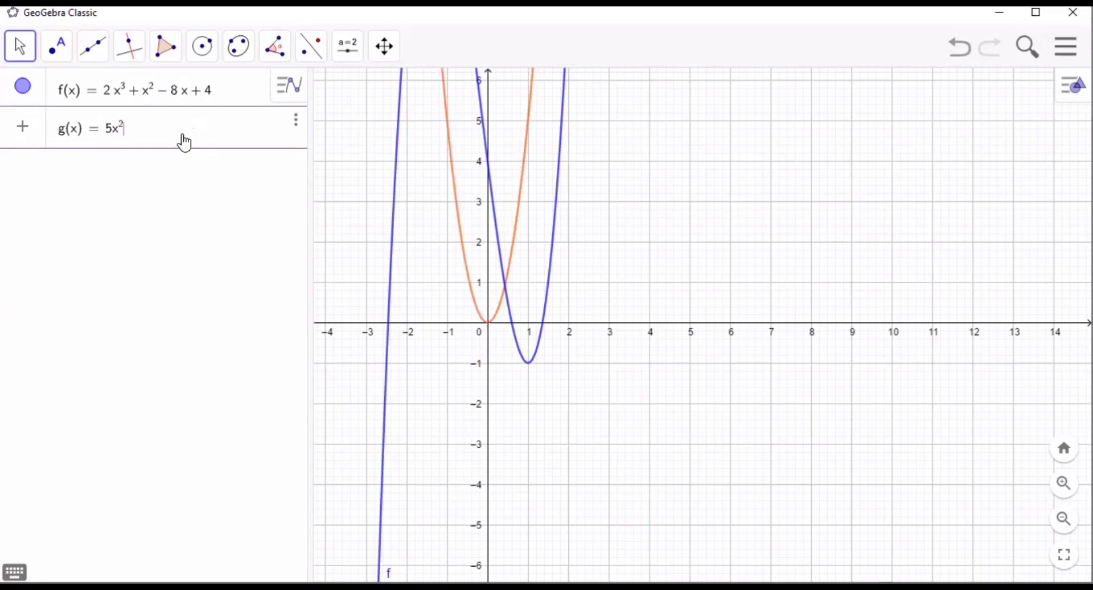
pyautogui.write('-2x')
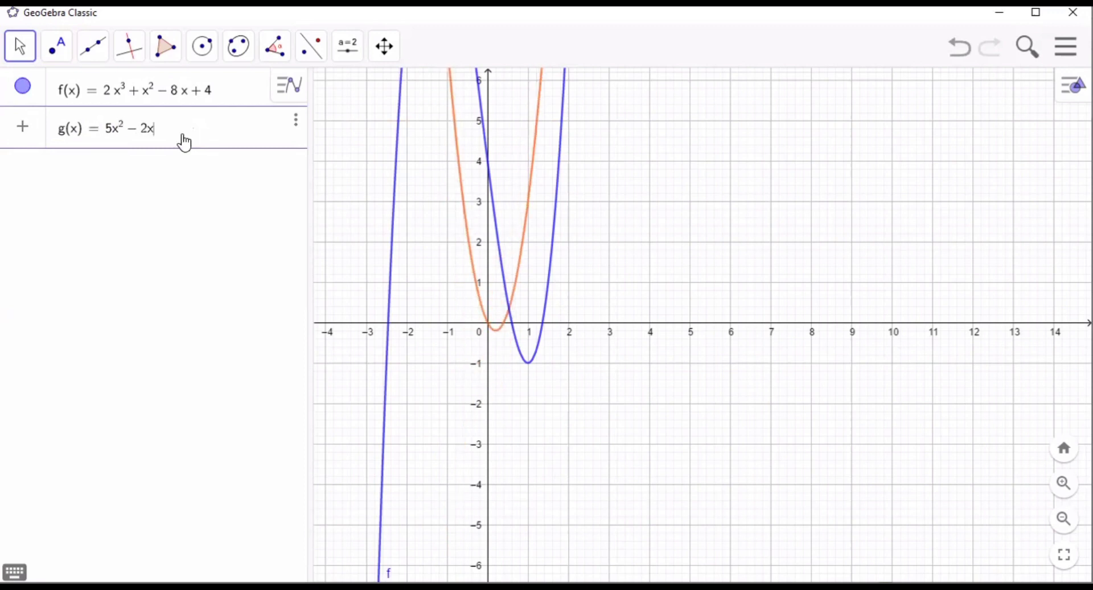
pyautogui.write('-3')
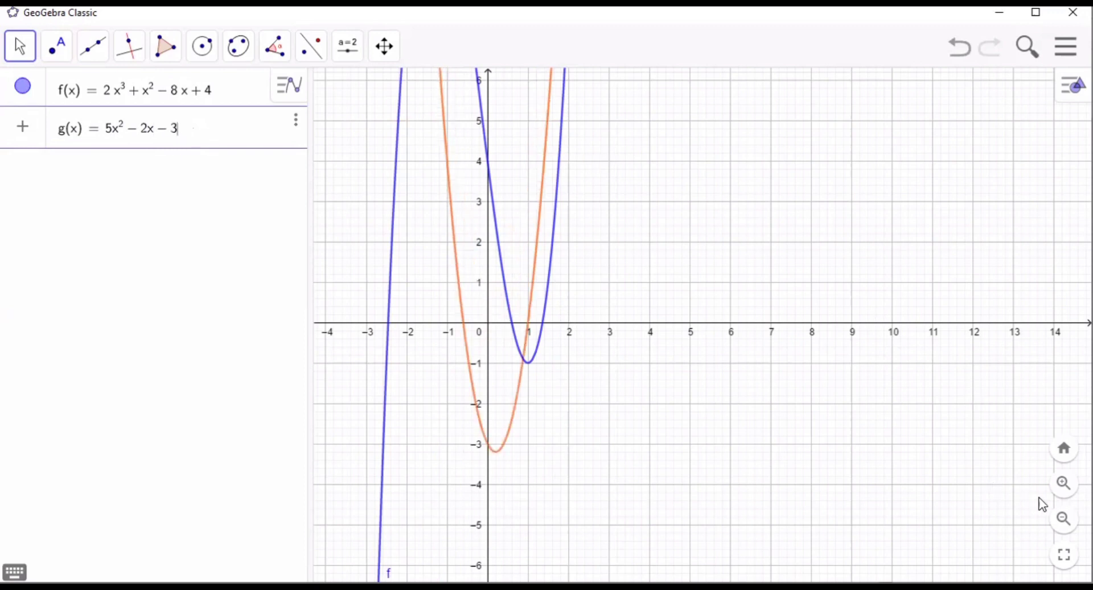
pyautogui.click(1062, 521)
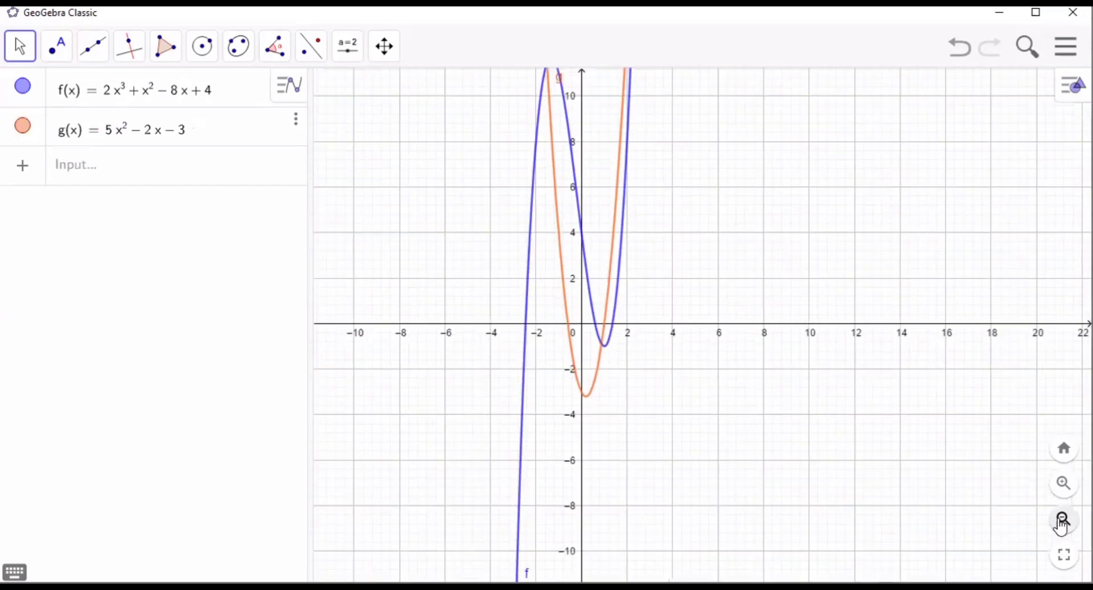
pyautogui.click(1062, 521)
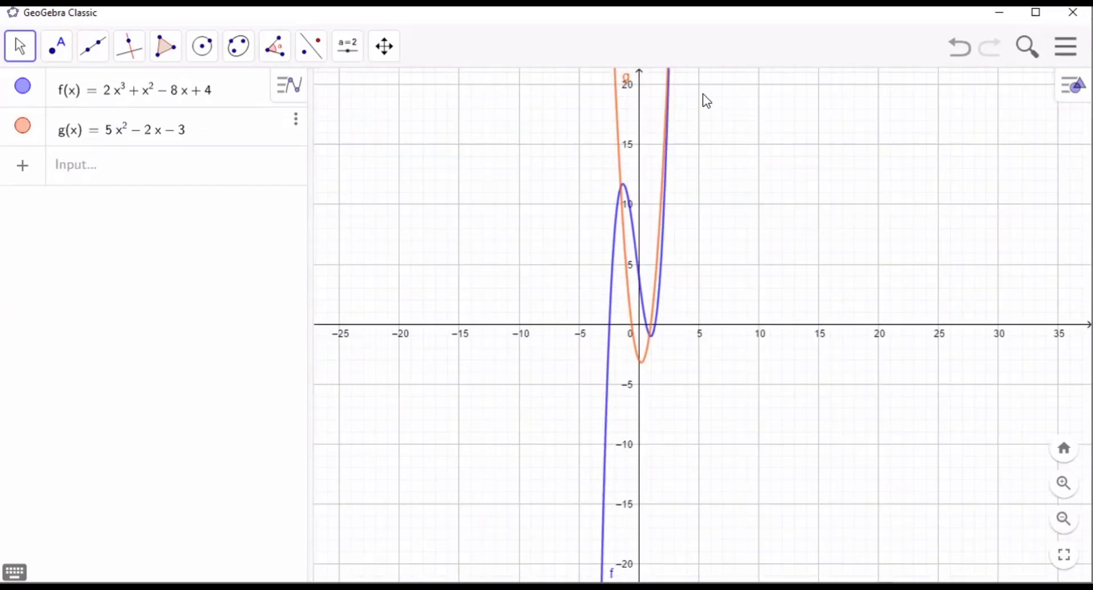
# - Create the intersection points of the curves g and f with the Intersect tool
pyautogui.hotkey('alt', 'Tab')
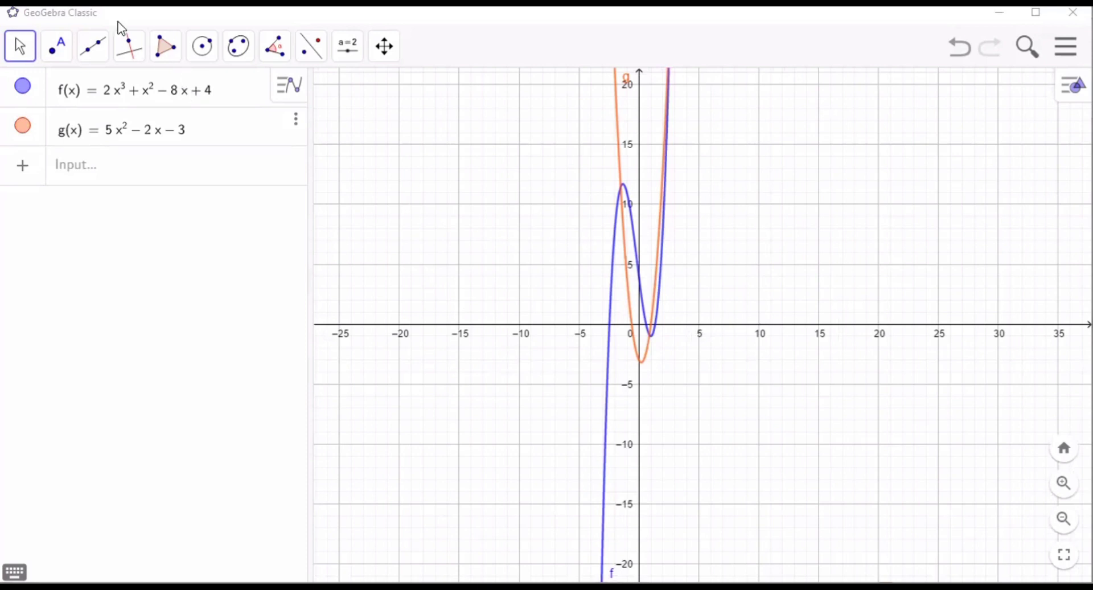
pyautogui.click(127, 50)
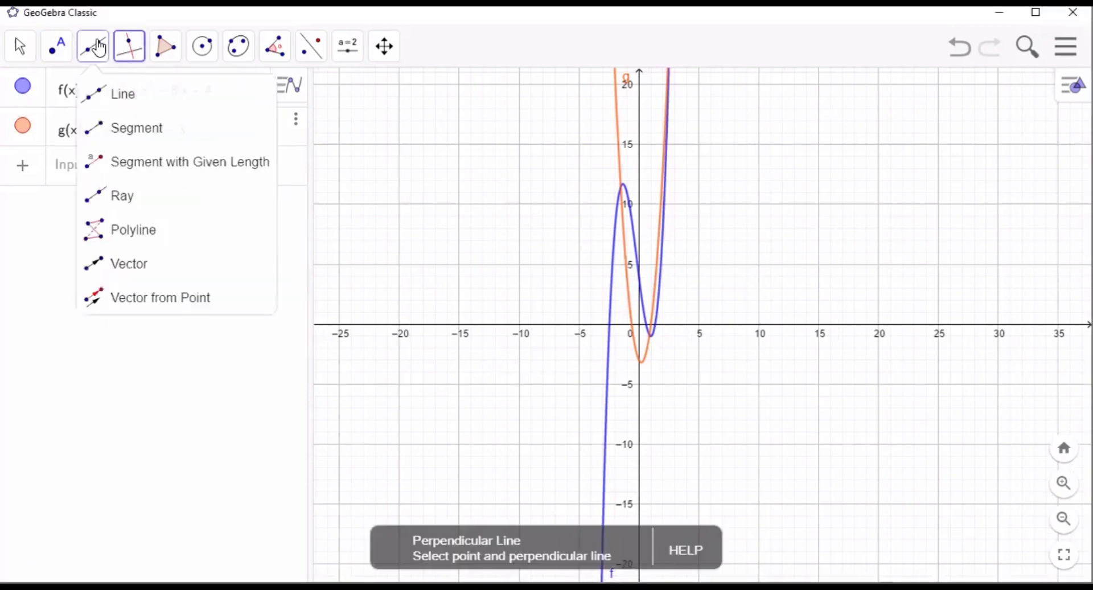
pyautogui.click(93, 47)
pyautogui.moveTo(64, 50)
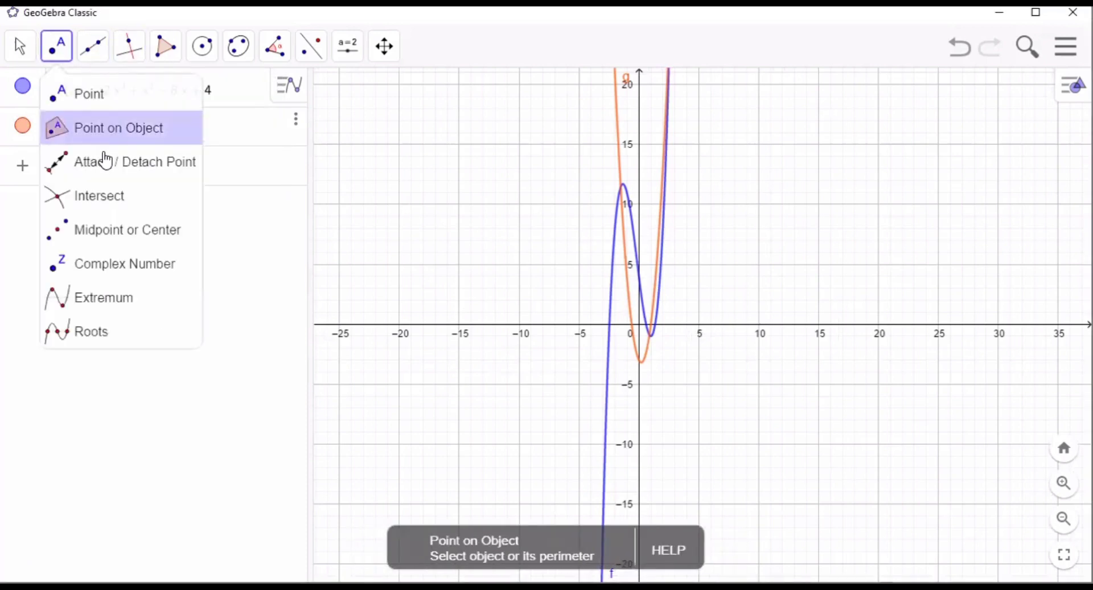
pyautogui.click(105, 193)
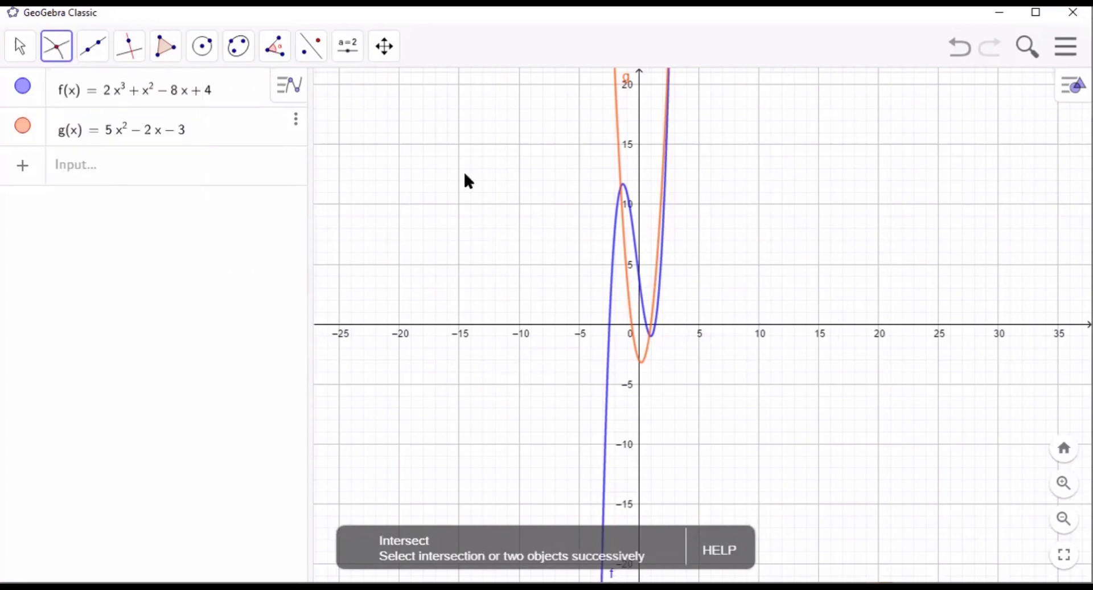
pyautogui.click(625, 238)
pyautogui.click(636, 244)
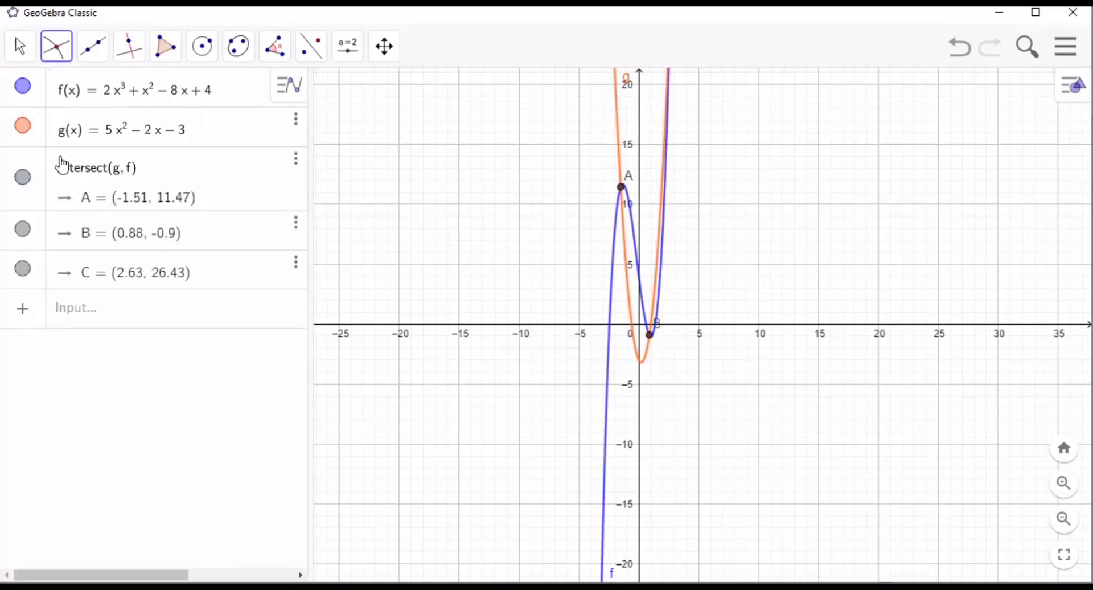
# - Calculate the area between f and g from point A to point B with IntegralBetween(f, g, x(A), x(B))
pyautogui.click(118, 307)
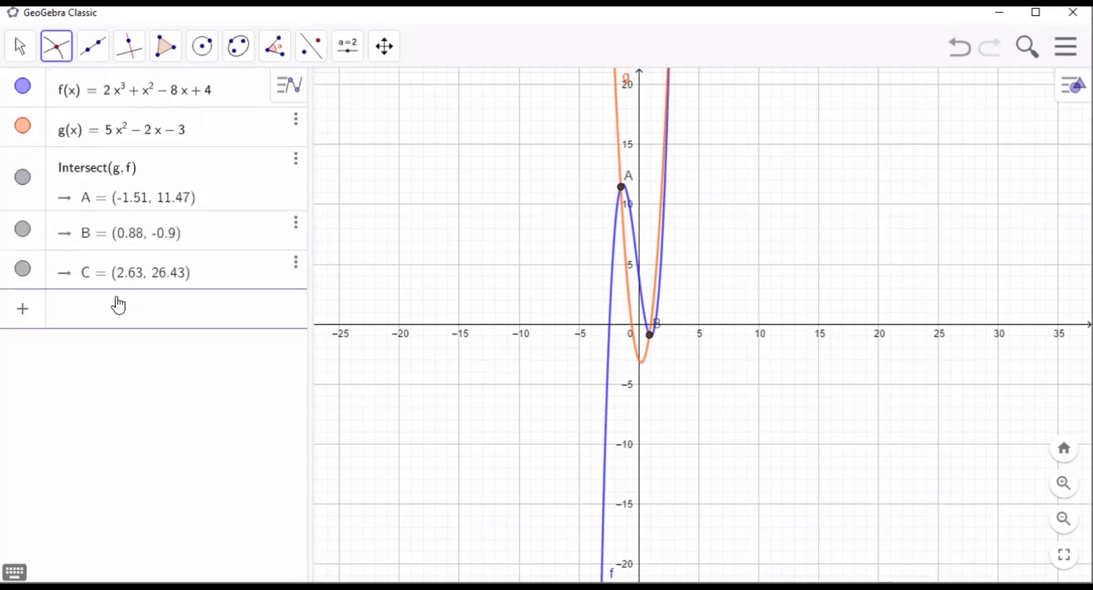
pyautogui.write('in')
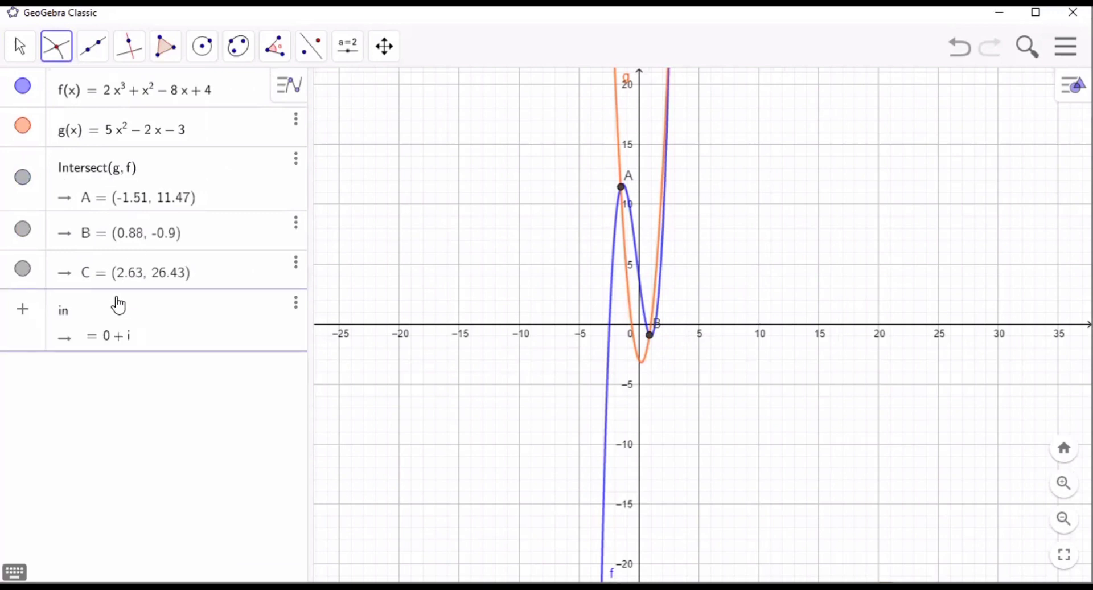
pyautogui.write('tegral')
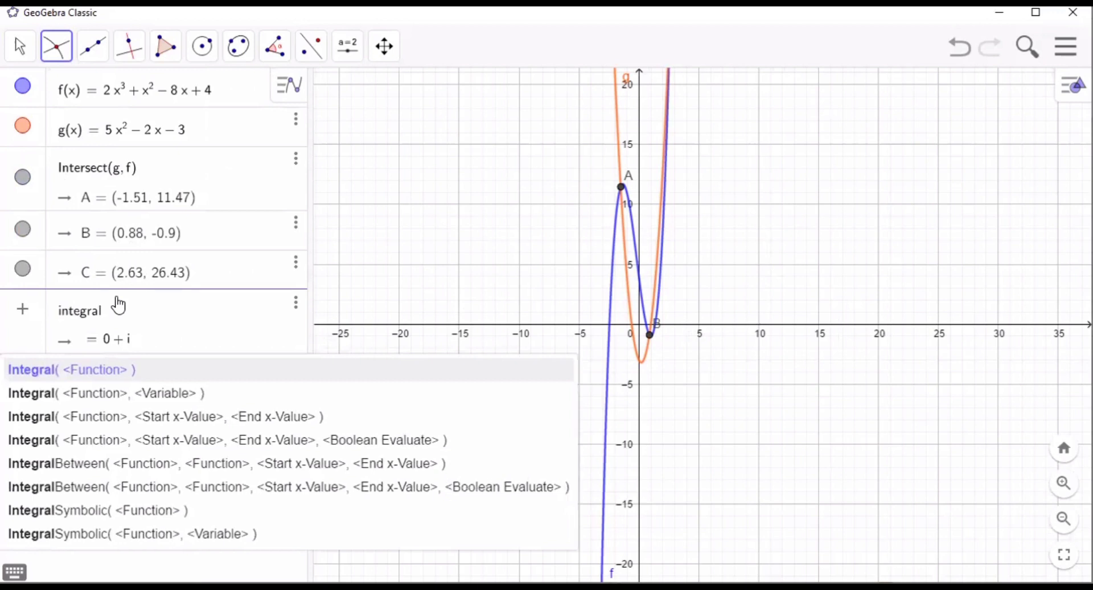
pyautogui.write('betwee')
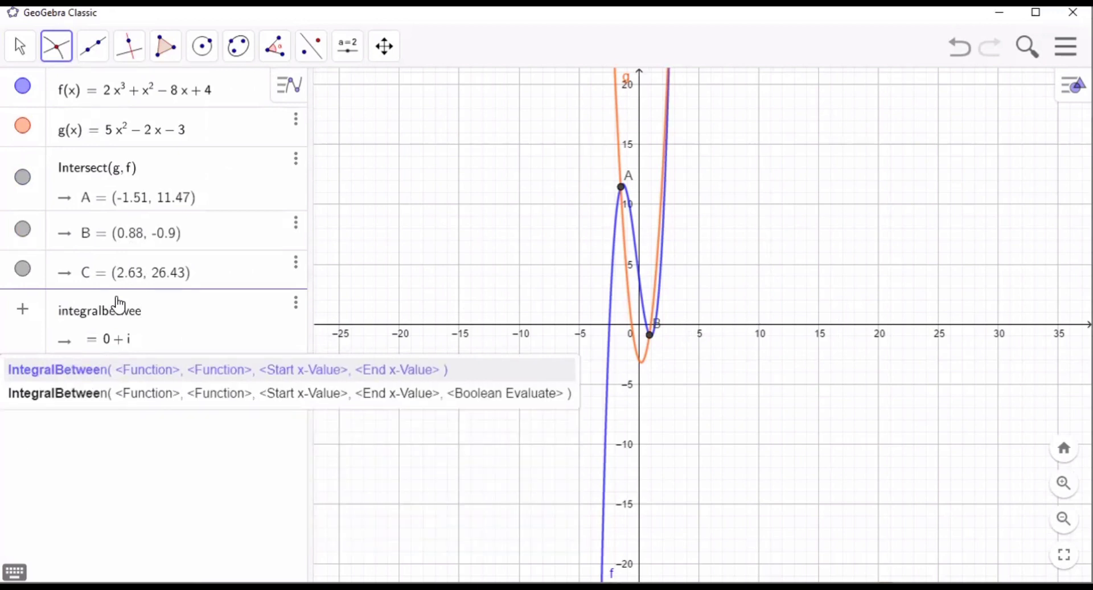
pyautogui.write('n')
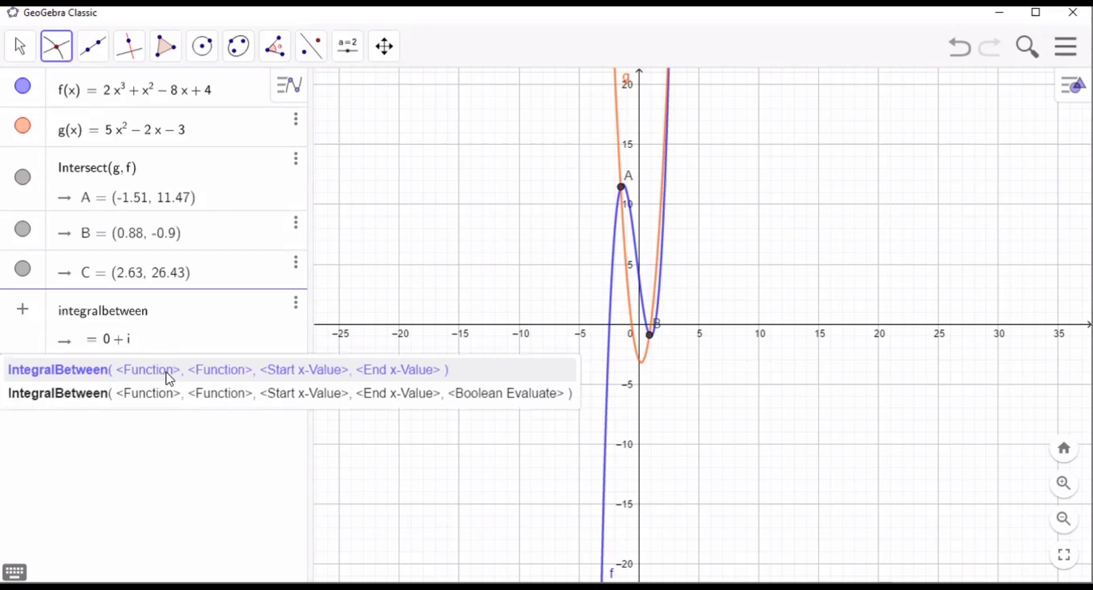
pyautogui.click(183, 378)
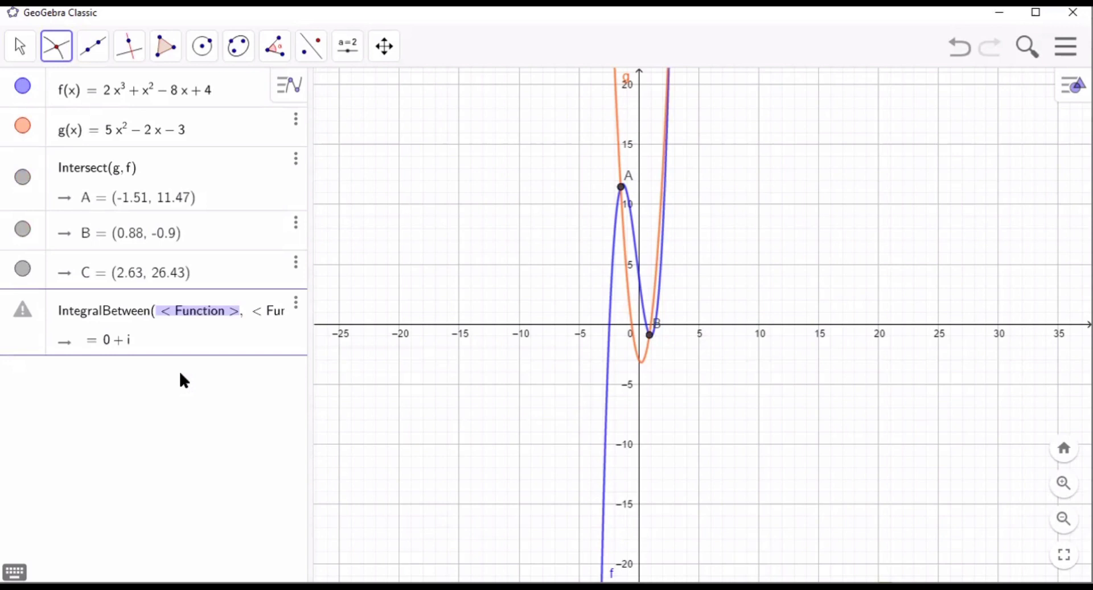
pyautogui.write('f')
pyautogui.press('Tab')
pyautogui.write('g')
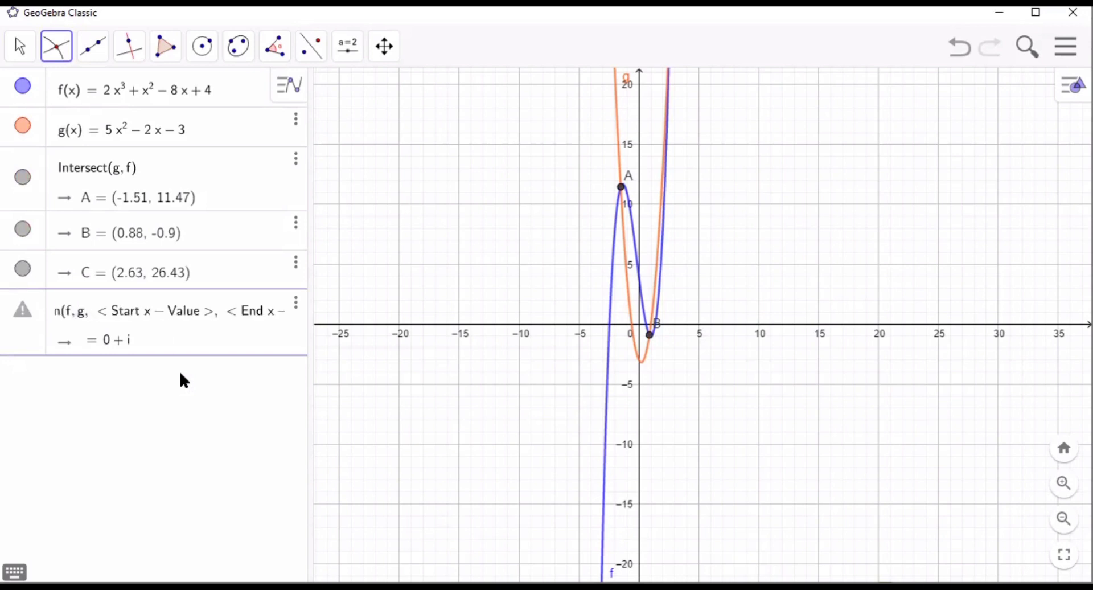
pyautogui.press('Tab')
pyautogui.write('x(')
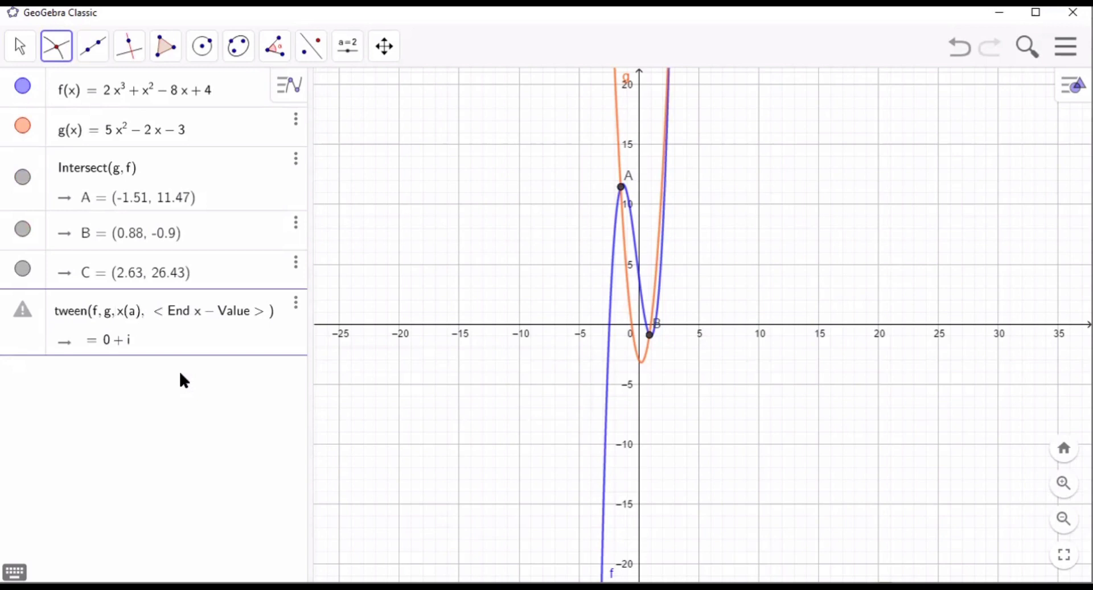
pyautogui.write('A')
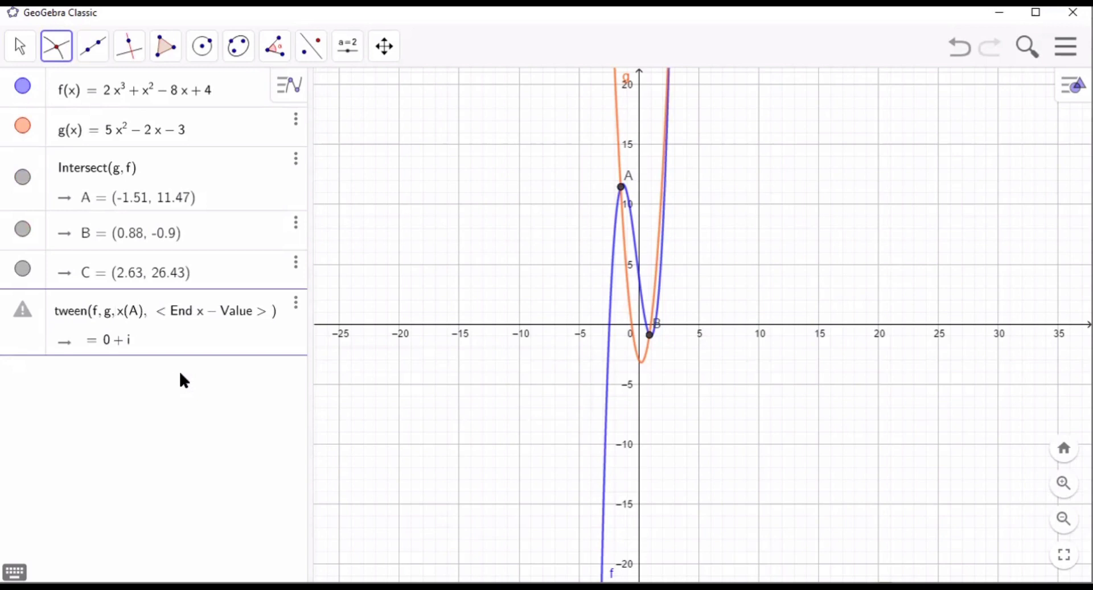
pyautogui.press('Tab')
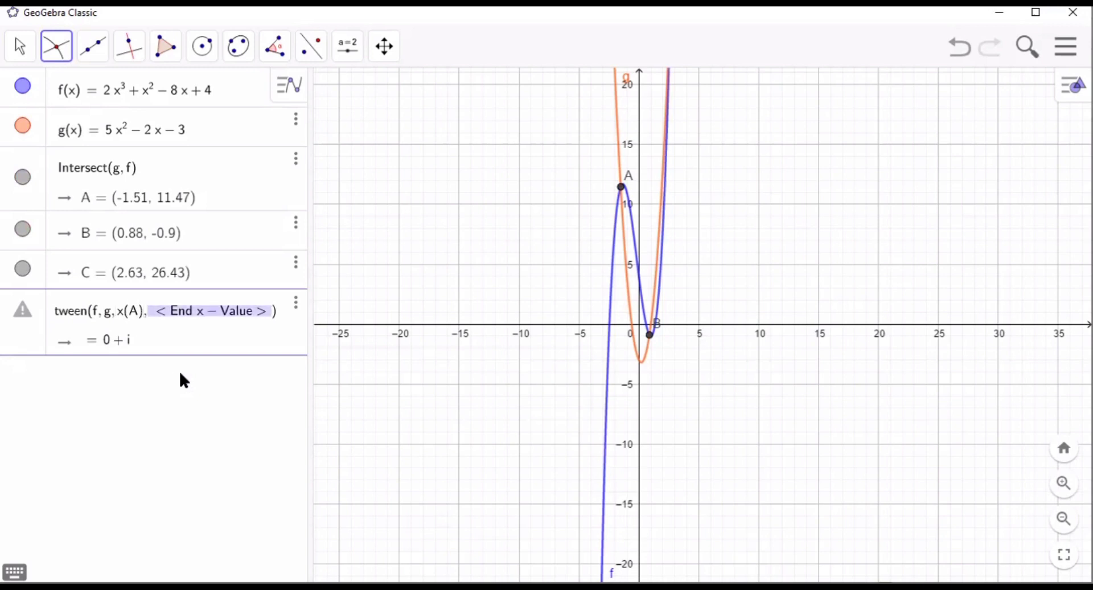
pyautogui.press('BackSpace')
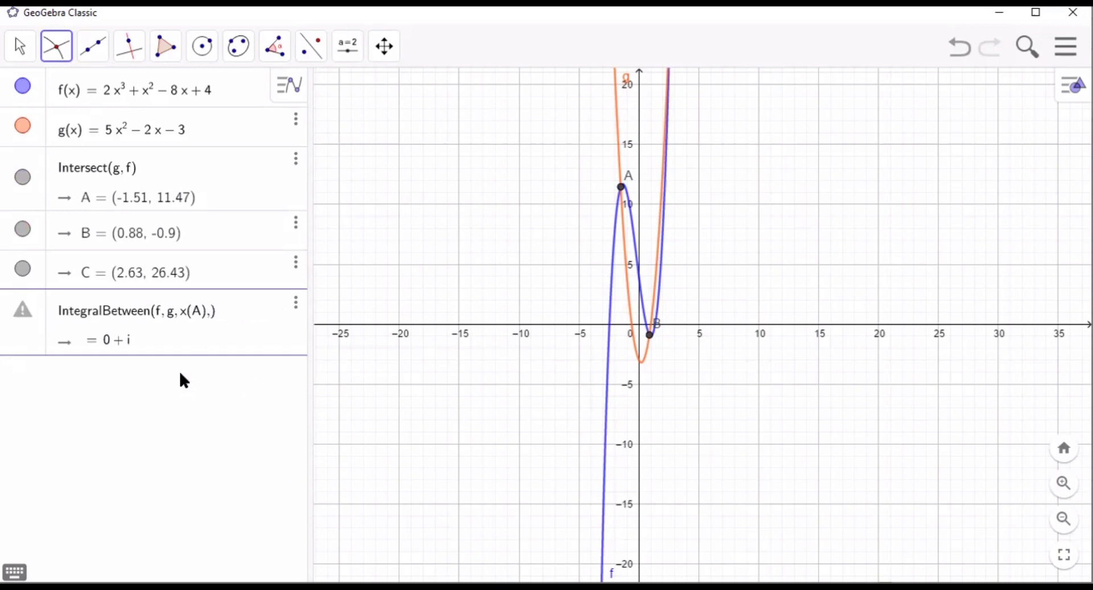
pyautogui.write('x(B')
pyautogui.press('Return')
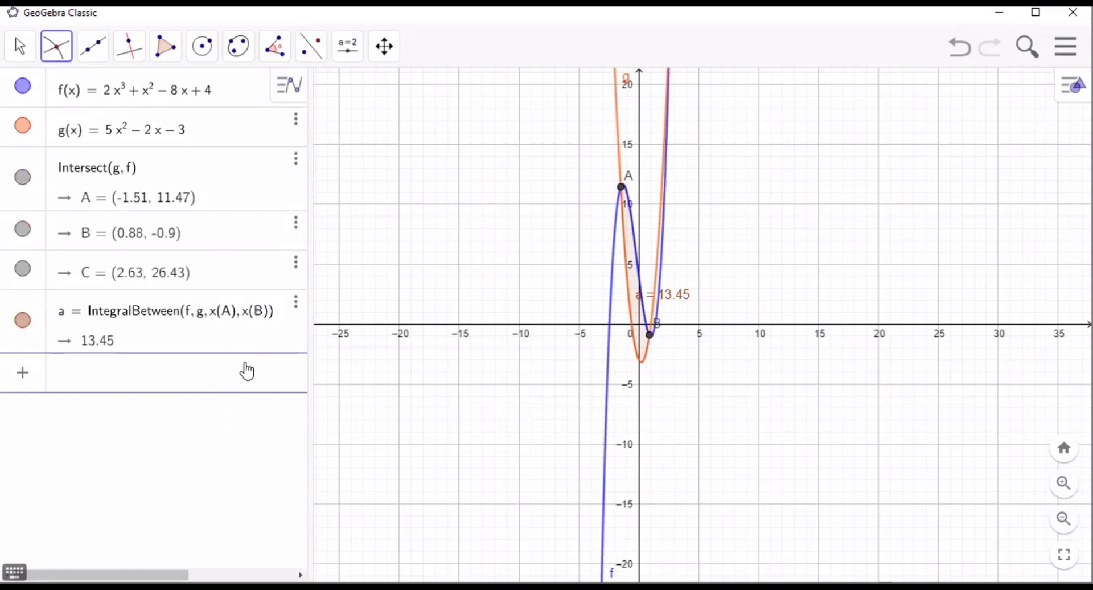
pyautogui.click(1060, 49)
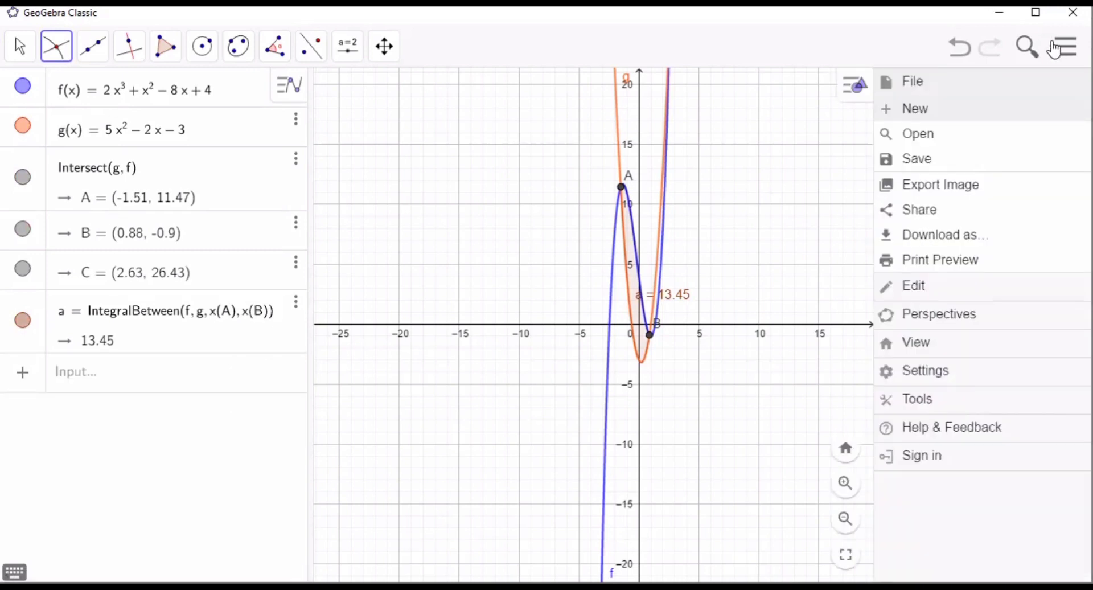
pyautogui.click(1065, 48)
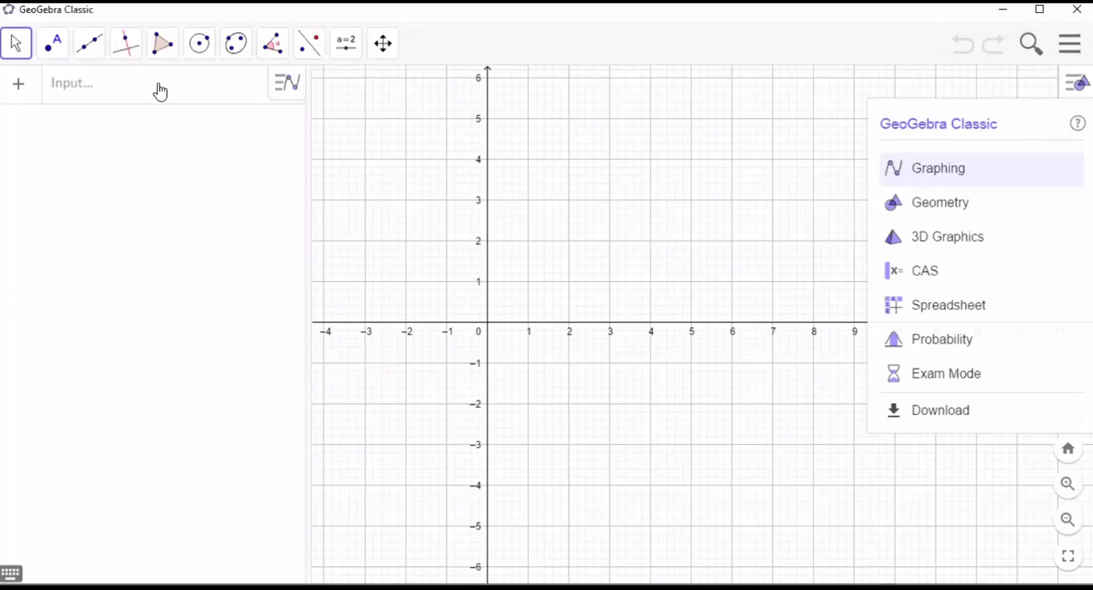
# - Begin defining f(x) as a fraction with numerator 2
pyautogui.click(158, 89)
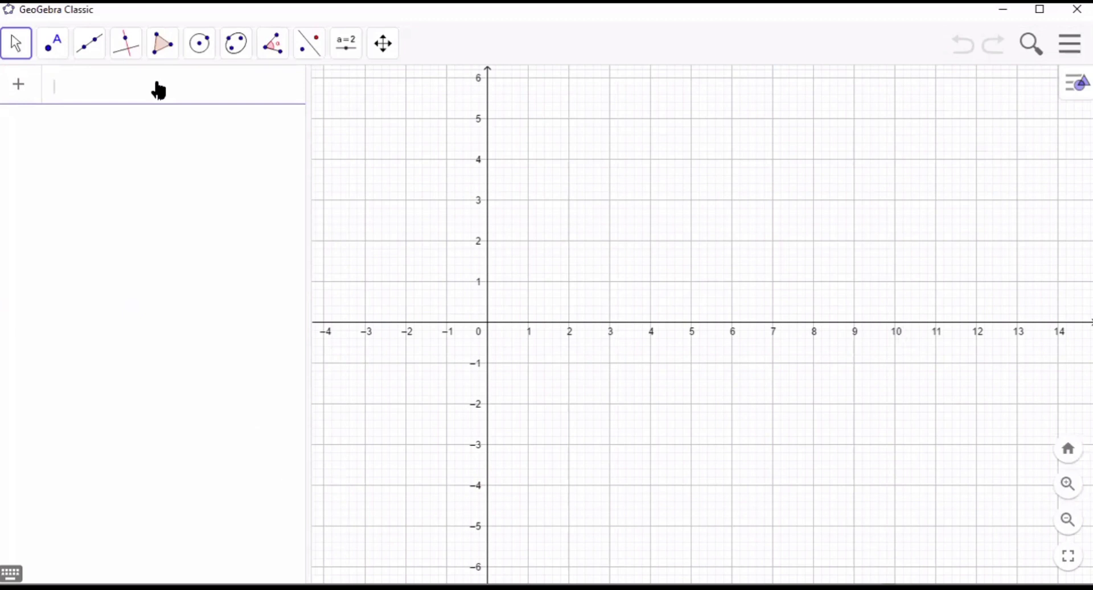
pyautogui.write('f')
pyautogui.write('(x) ')
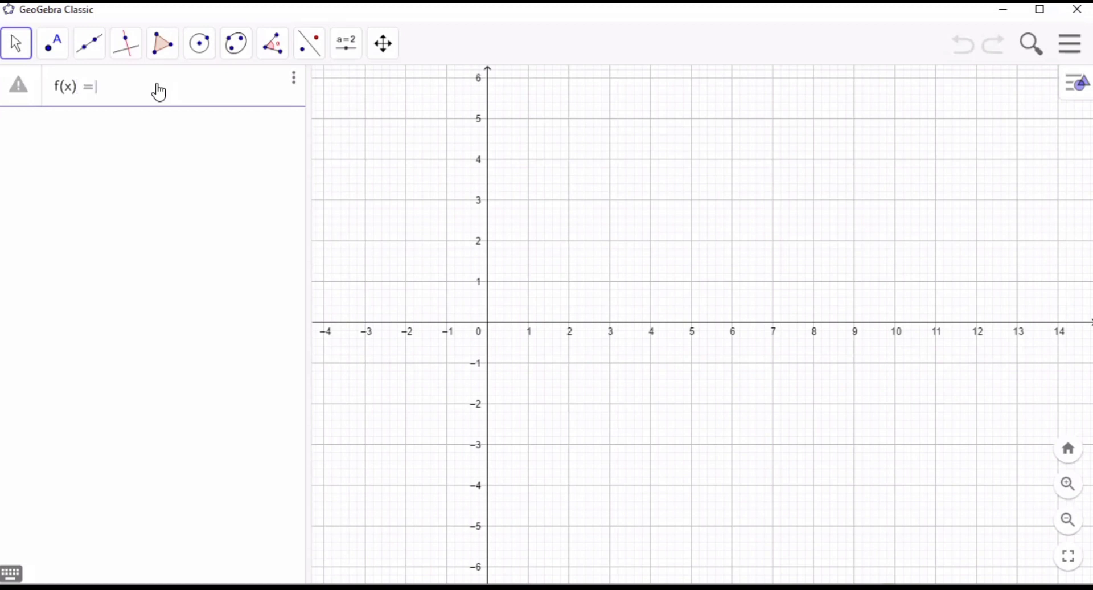
pyautogui.write('= 2/')
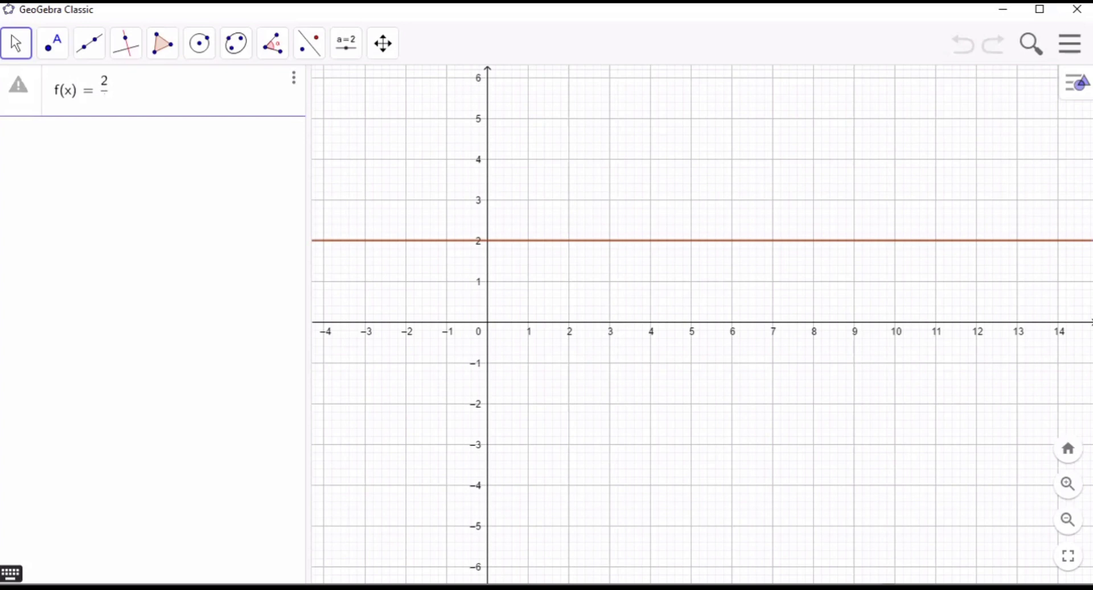
pyautogui.click(11, 573)
pyautogui.click(426, 488)
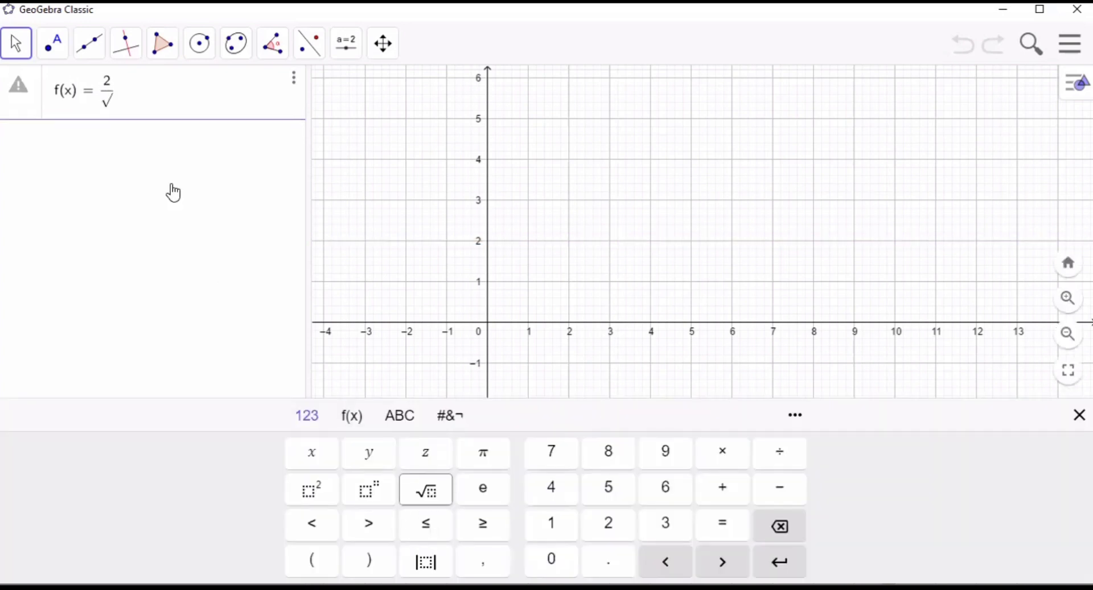
pyautogui.click(115, 108)
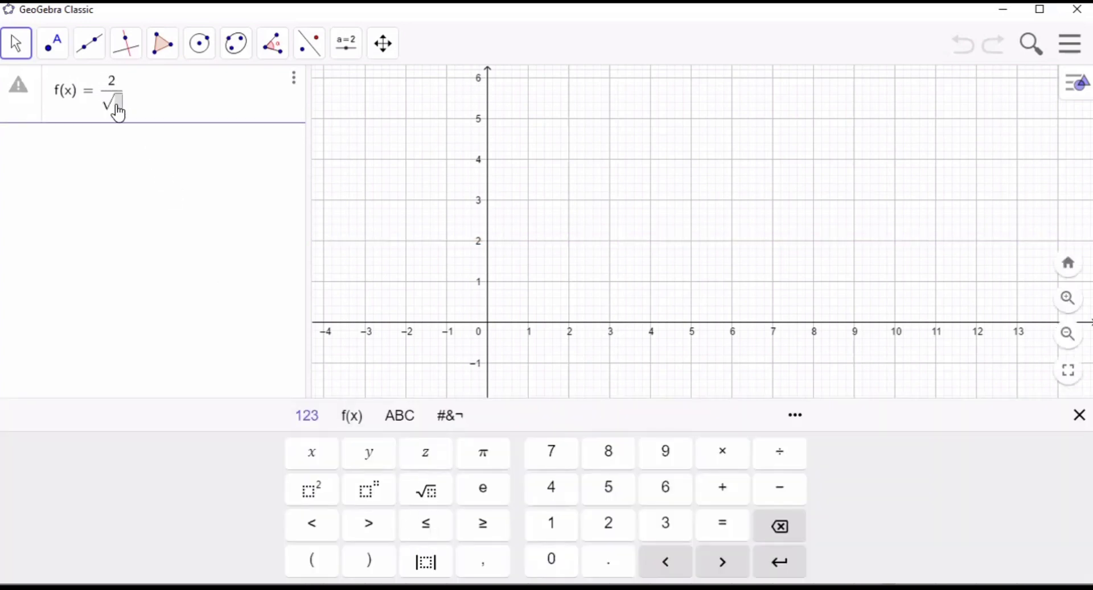
pyautogui.write('3x')
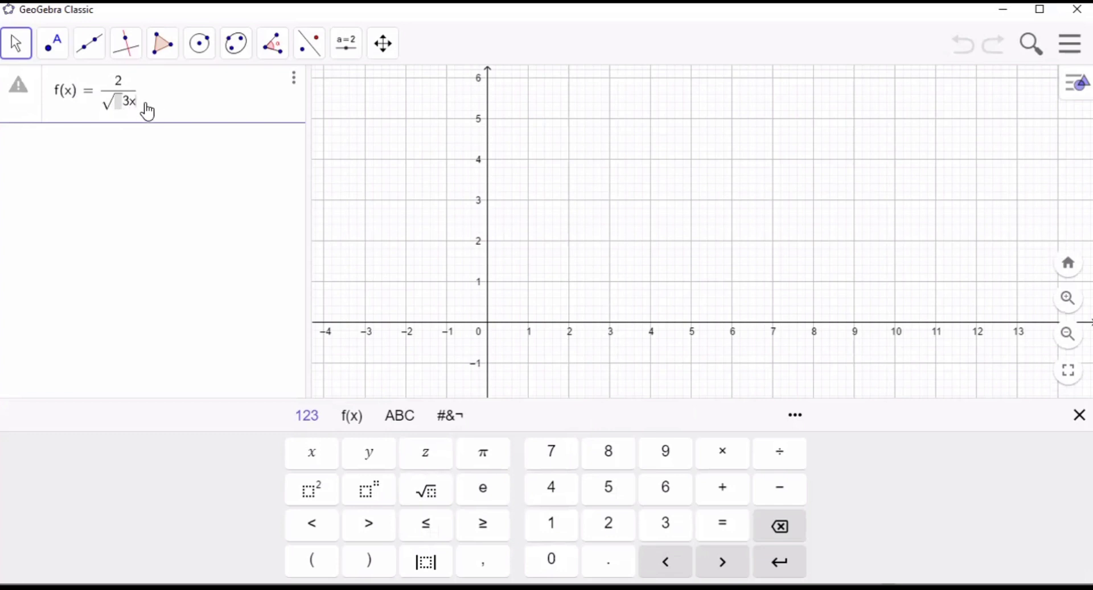
pyautogui.press('BackSpace')
pyautogui.press('BackSpace')
pyautogui.press('BackSpace')
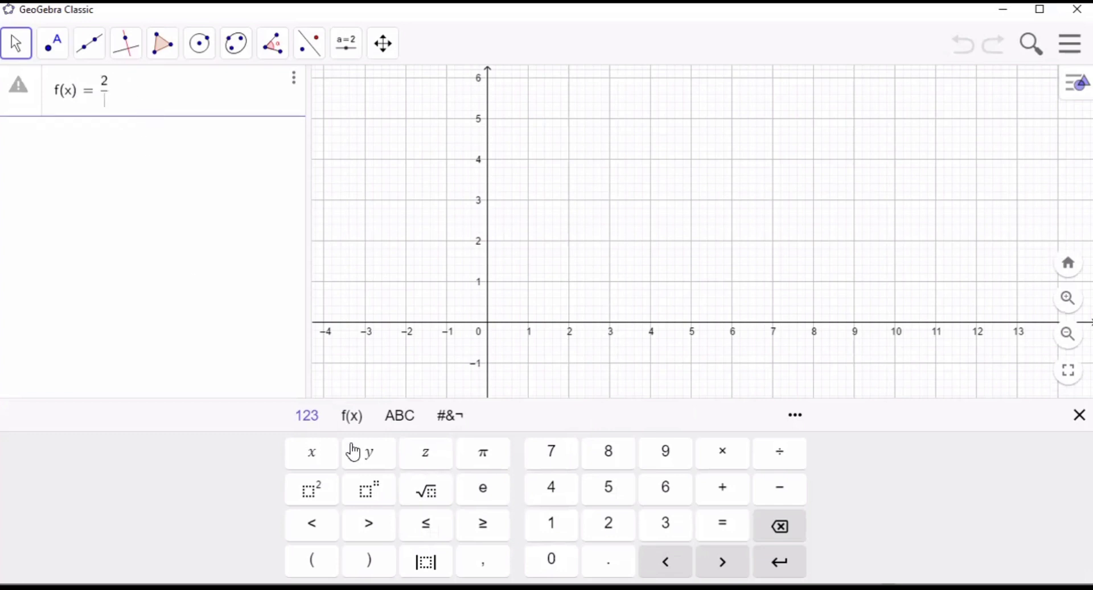
# - Complete the function f(x) with the square root of 3x as its denominator
pyautogui.click(422, 494)
pyautogui.write('3x')
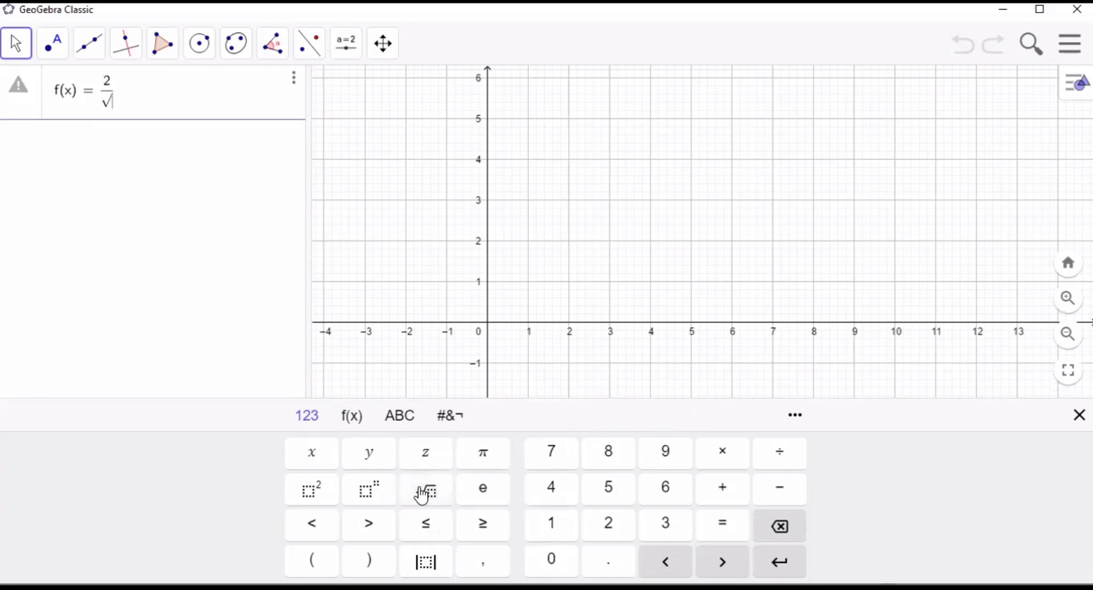
pyautogui.click(269, 263)
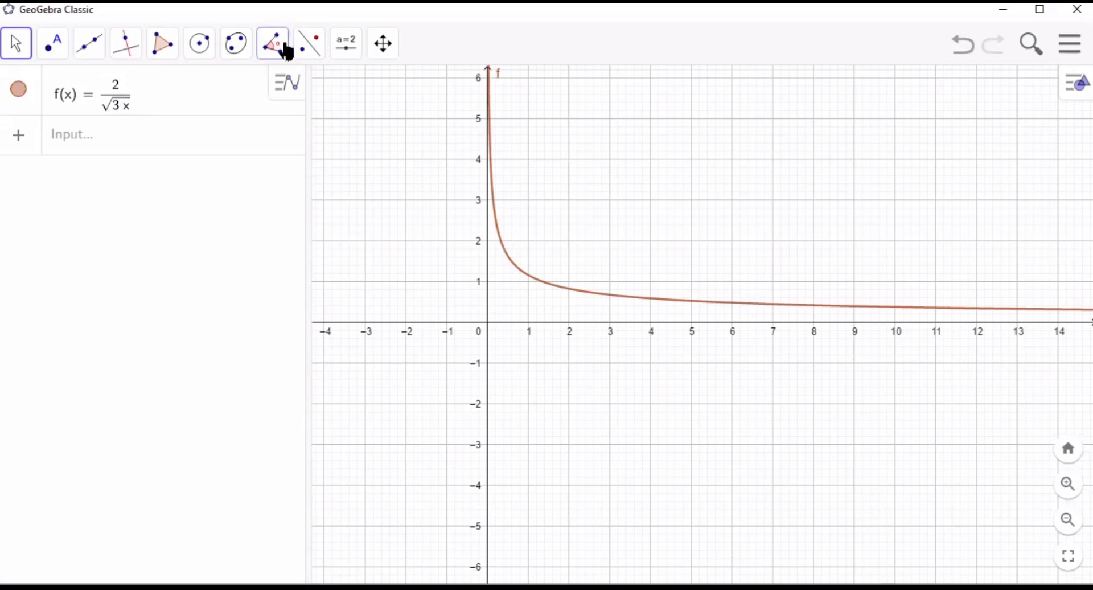
# - Calculate the area under f from x = 2 to x = 5 with Integral(f, 2, 5)
pyautogui.click(143, 153)
pyautogui.write('i')
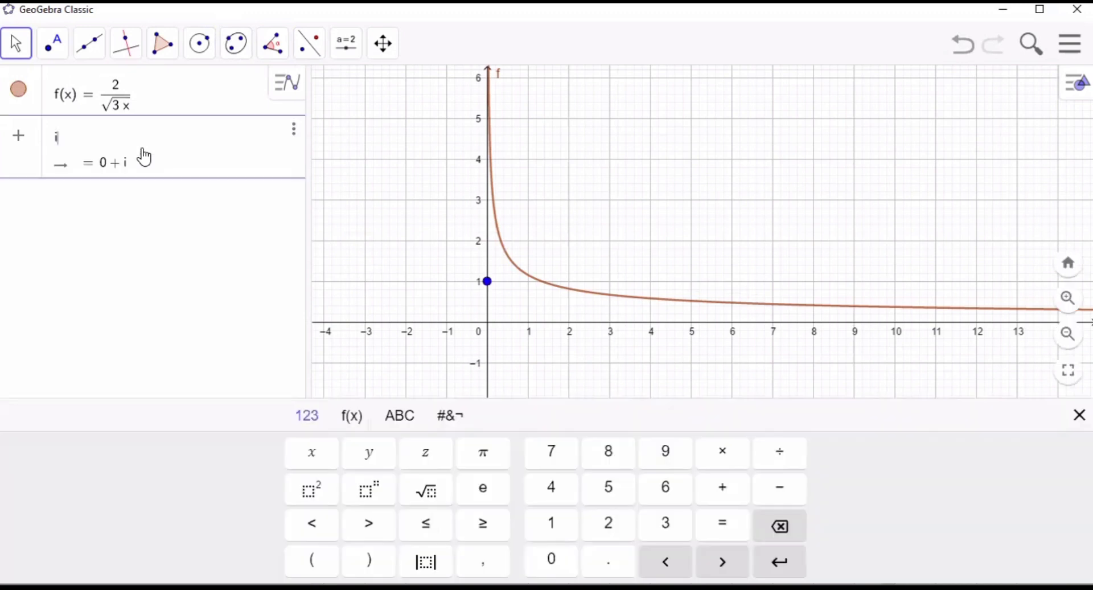
pyautogui.write('ntegra')
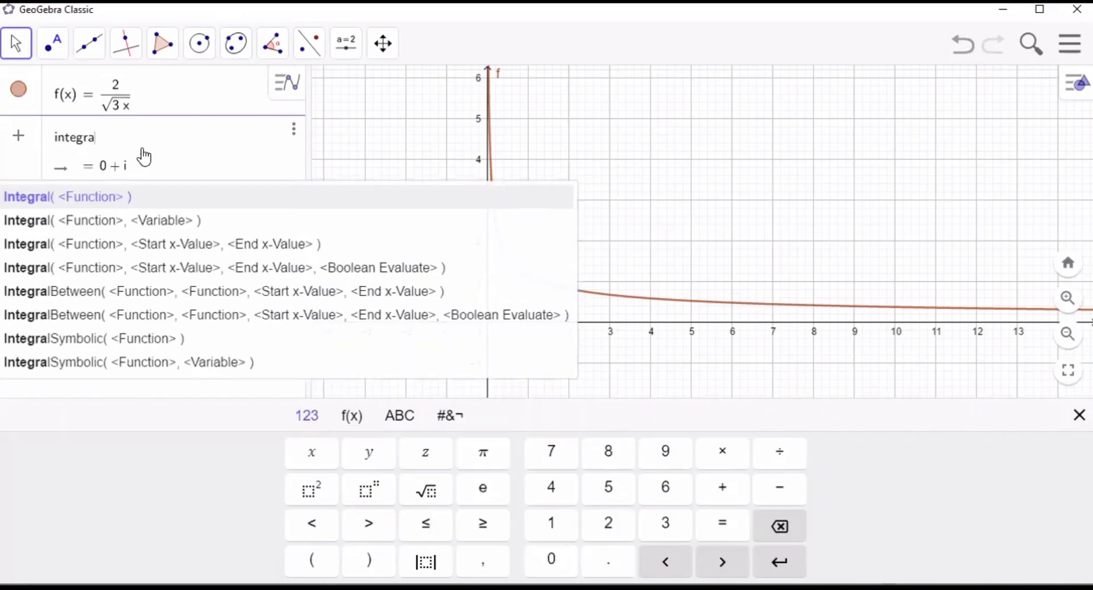
pyautogui.write('l')
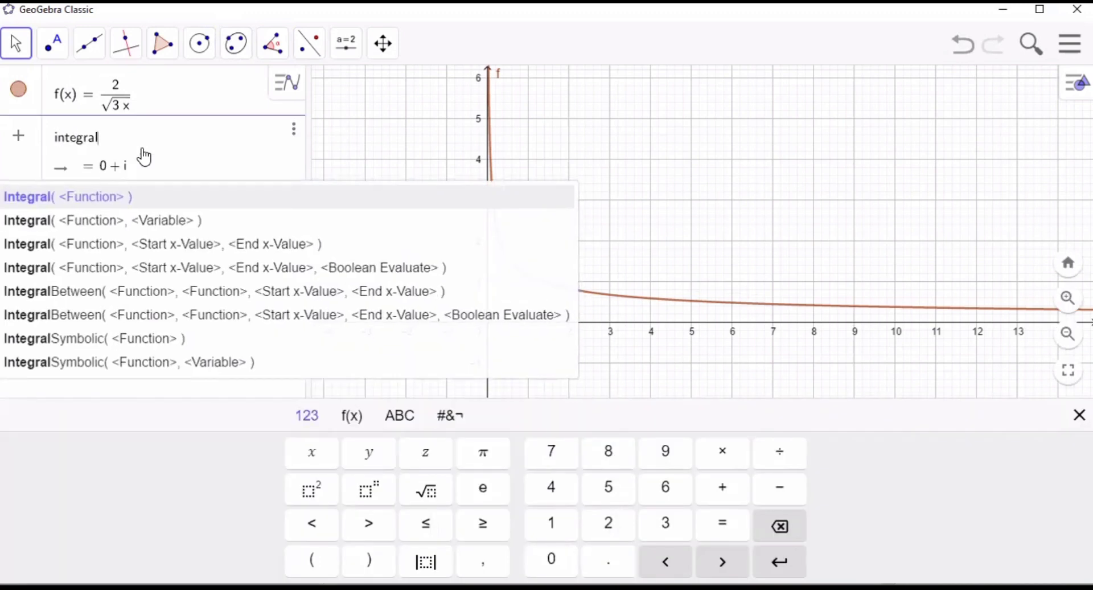
pyautogui.click(120, 206)
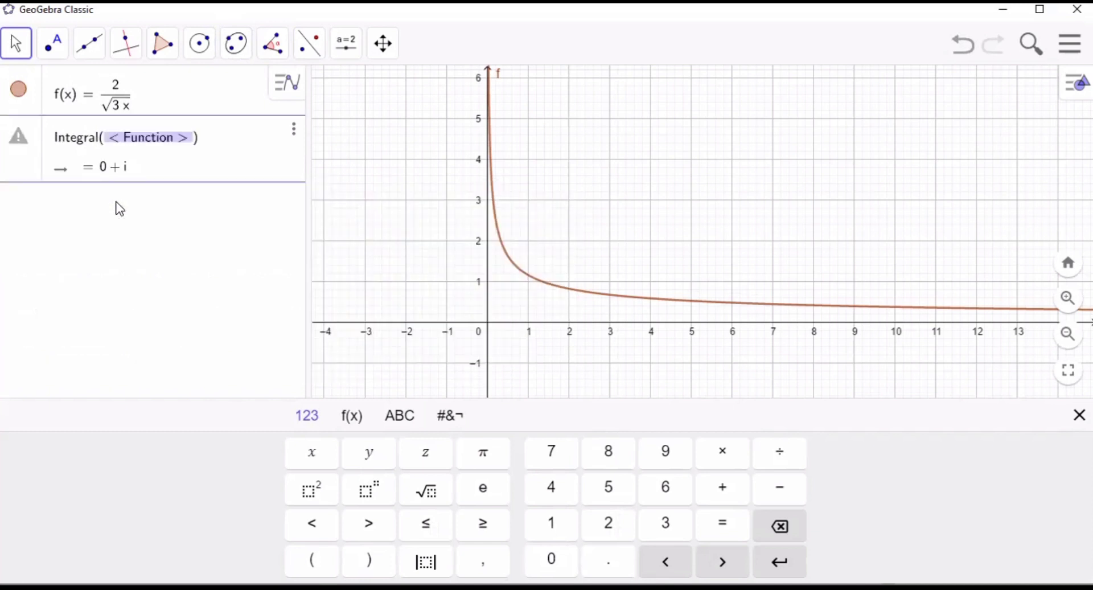
pyautogui.write('f, ')
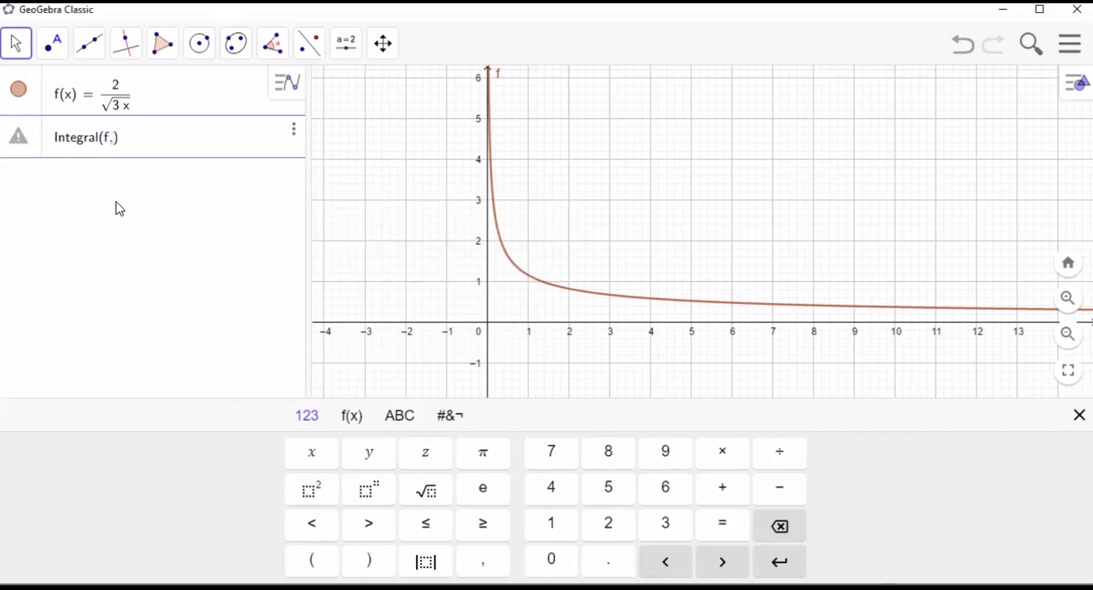
pyautogui.write('2')
pyautogui.write(', 5')
pyautogui.press('Return')
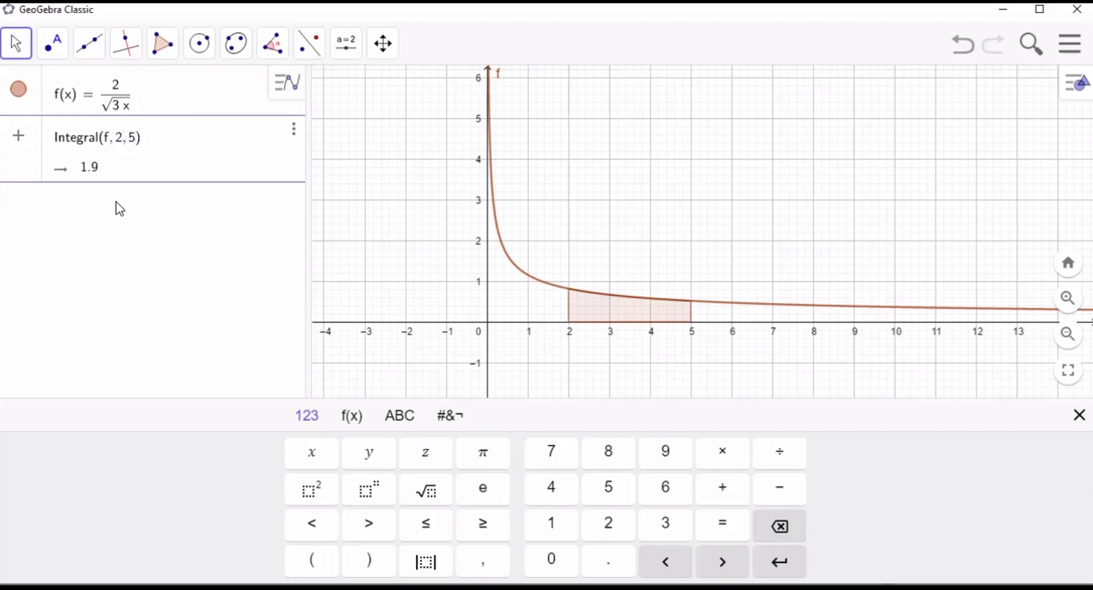
pyautogui.click(111, 194)
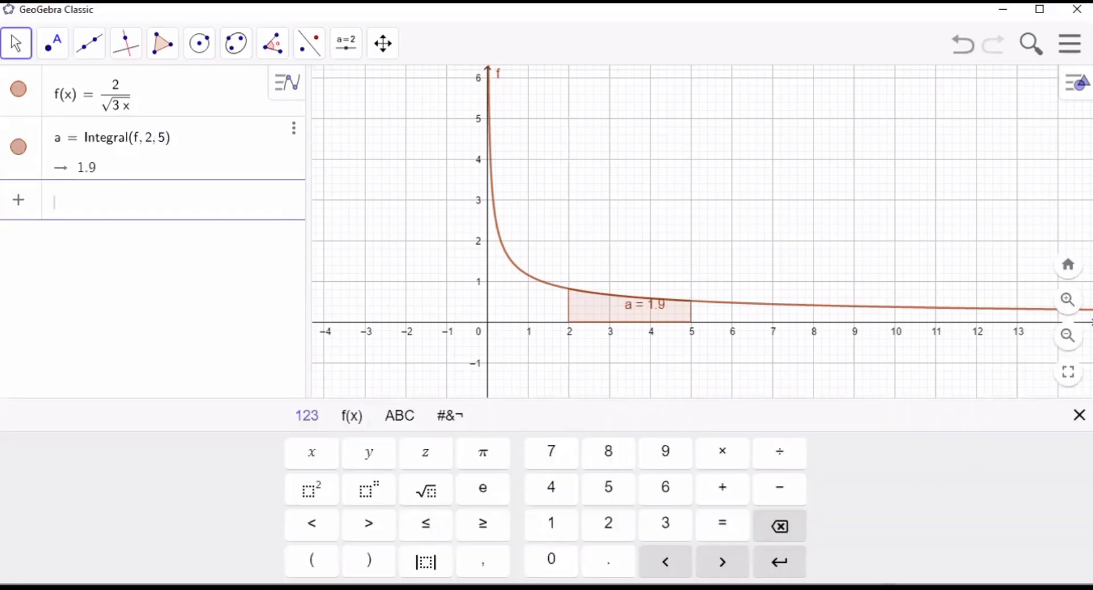
pyautogui.click(1079, 415)
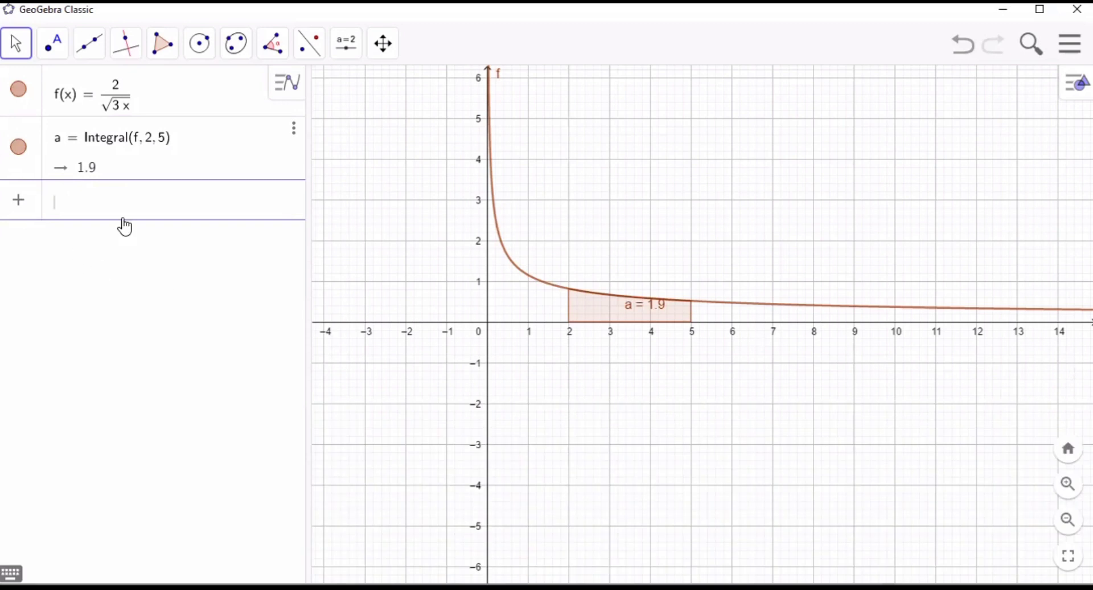
# - Create an angle slider α = 45° with a range of 0° to 360° in the 2D graph
pyautogui.click(344, 44)
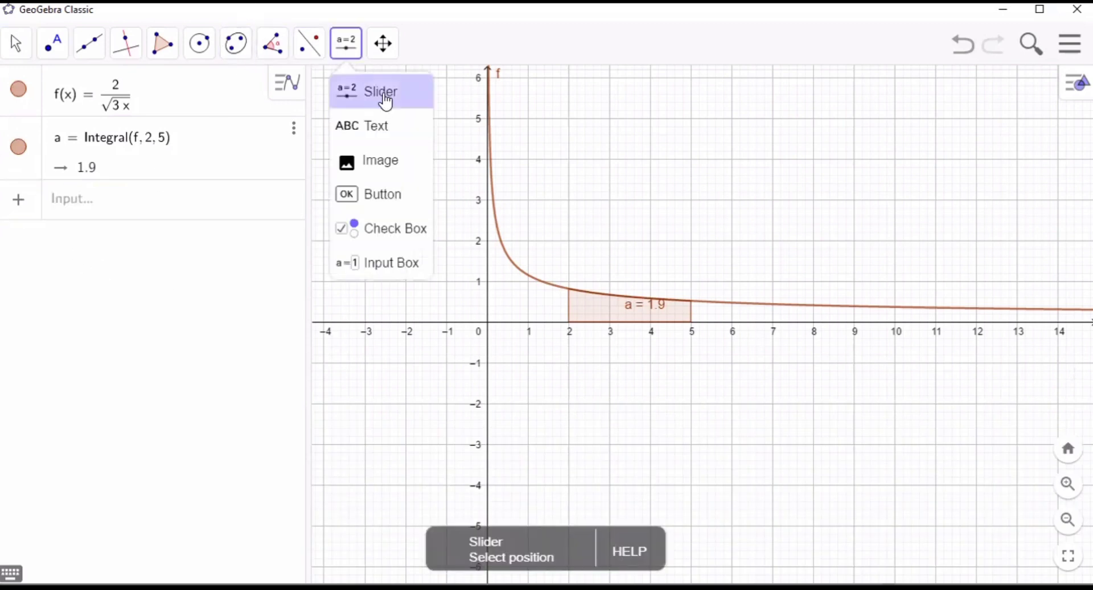
pyautogui.click(386, 102)
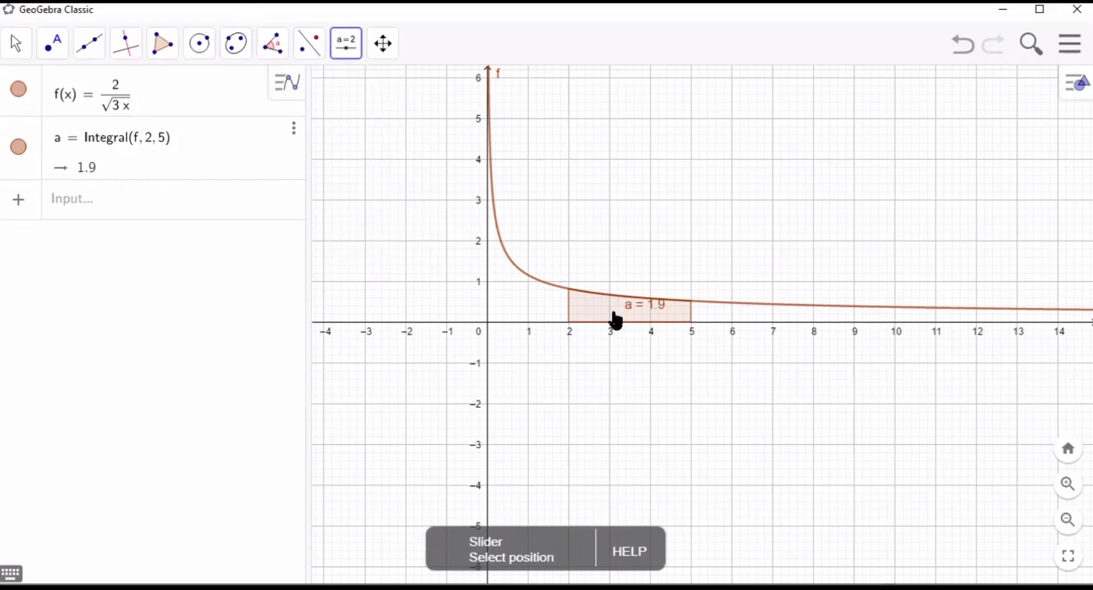
pyautogui.click(597, 308)
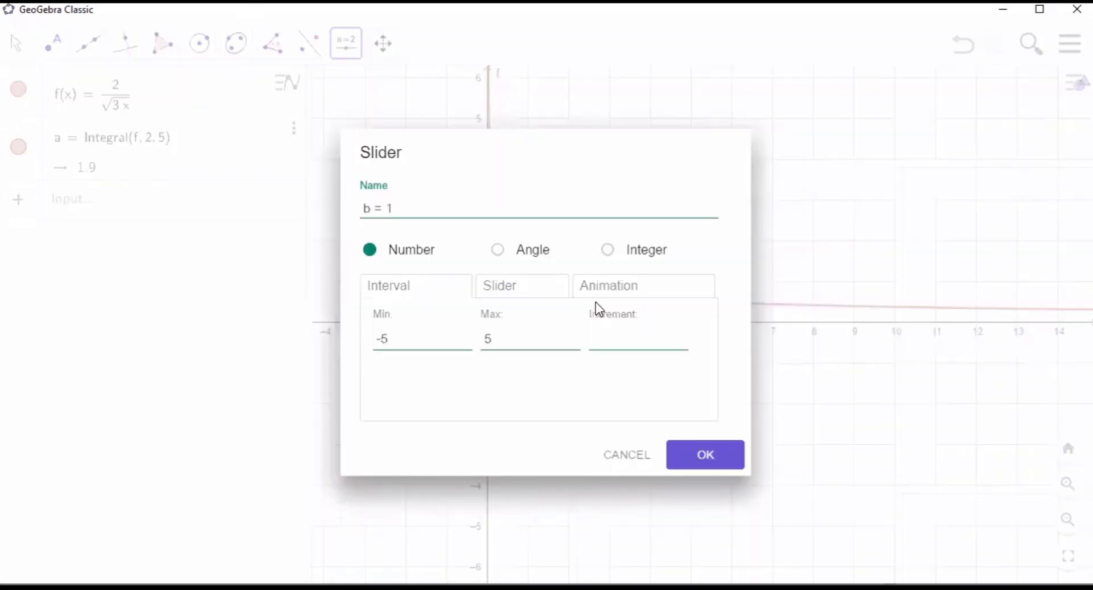
pyautogui.click(532, 254)
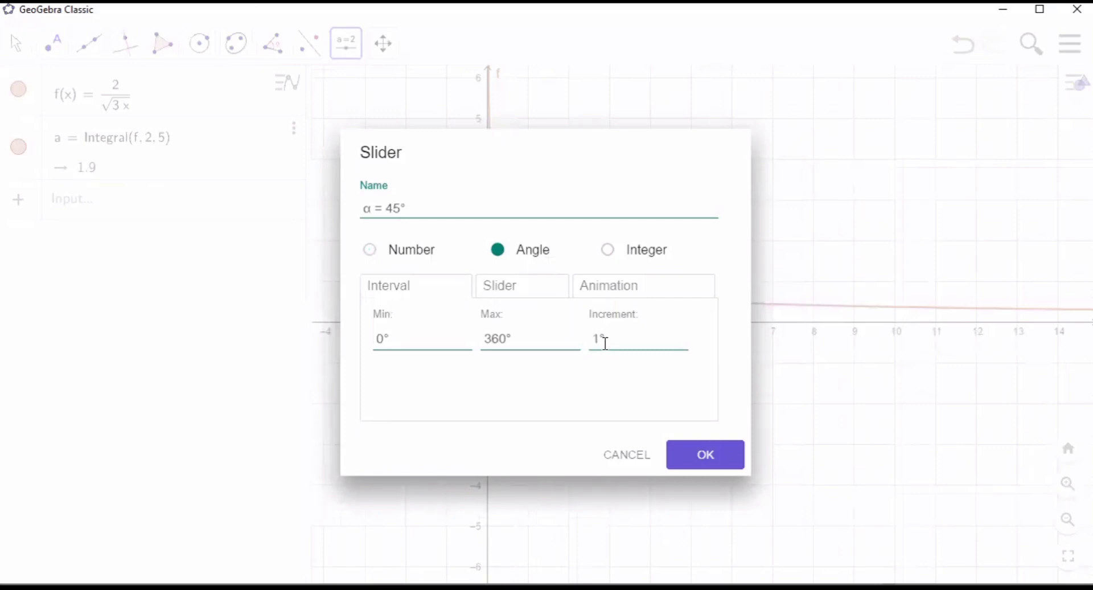
pyautogui.write('5')
pyautogui.click(705, 459)
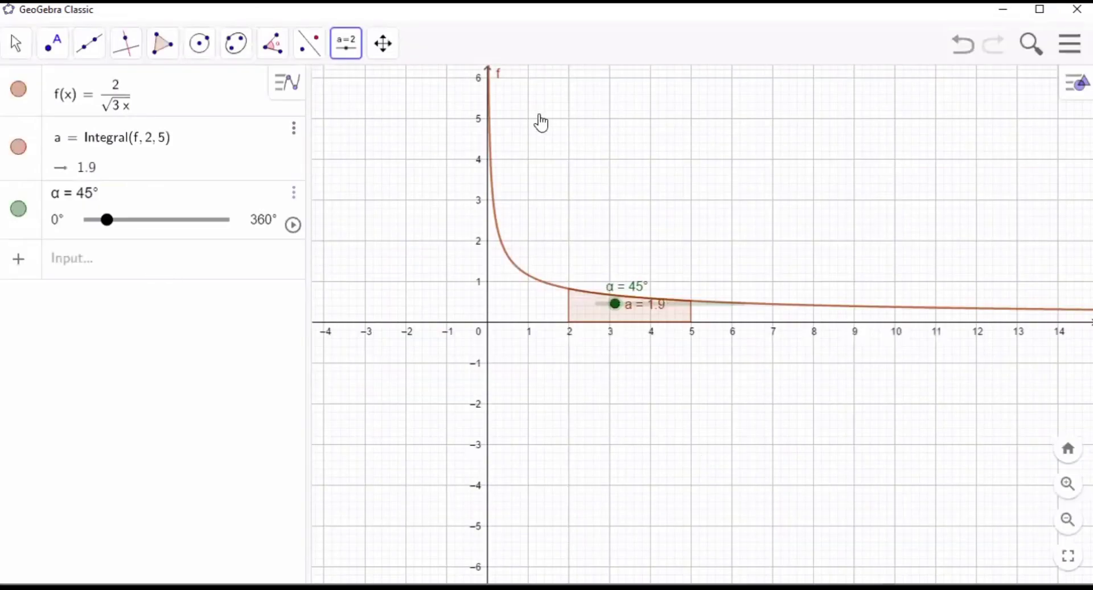
# - Show the 3D Graphics view beside the 2D graph
pyautogui.click(1068, 81)
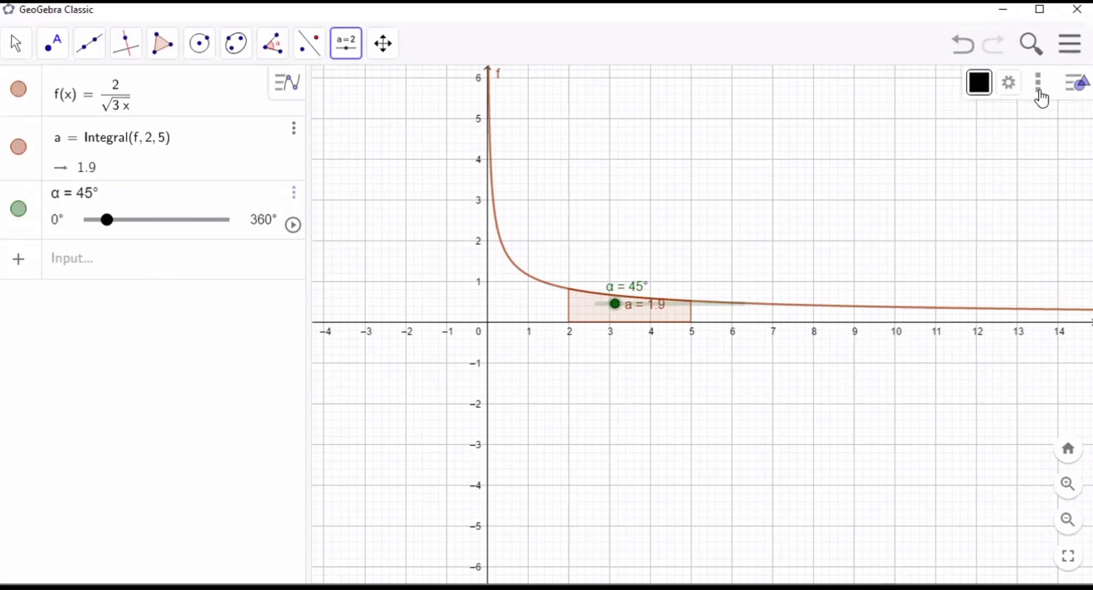
pyautogui.click(1039, 91)
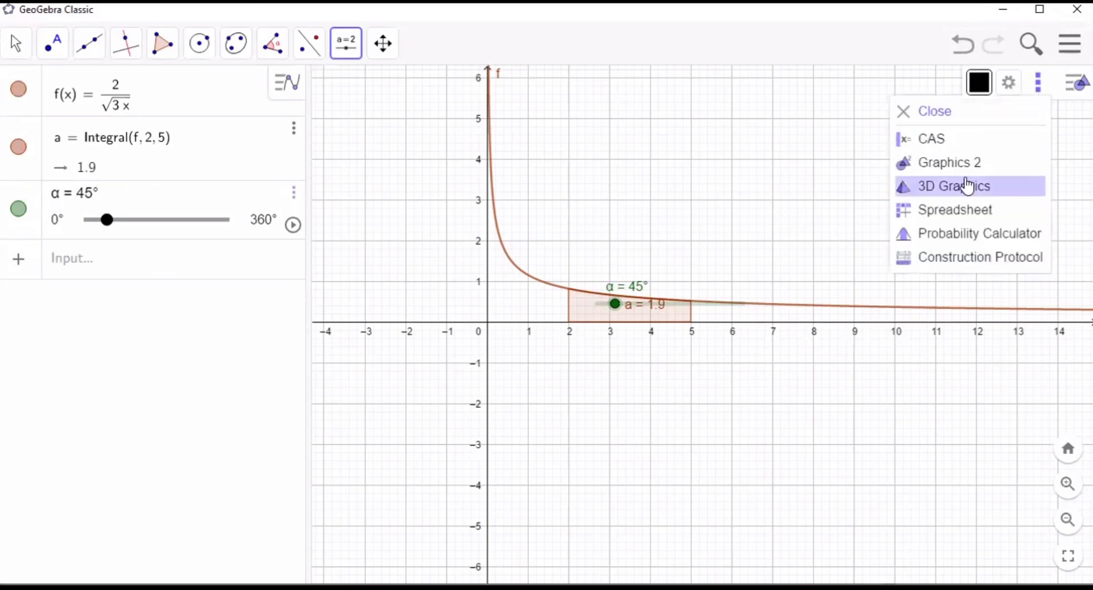
pyautogui.click(968, 187)
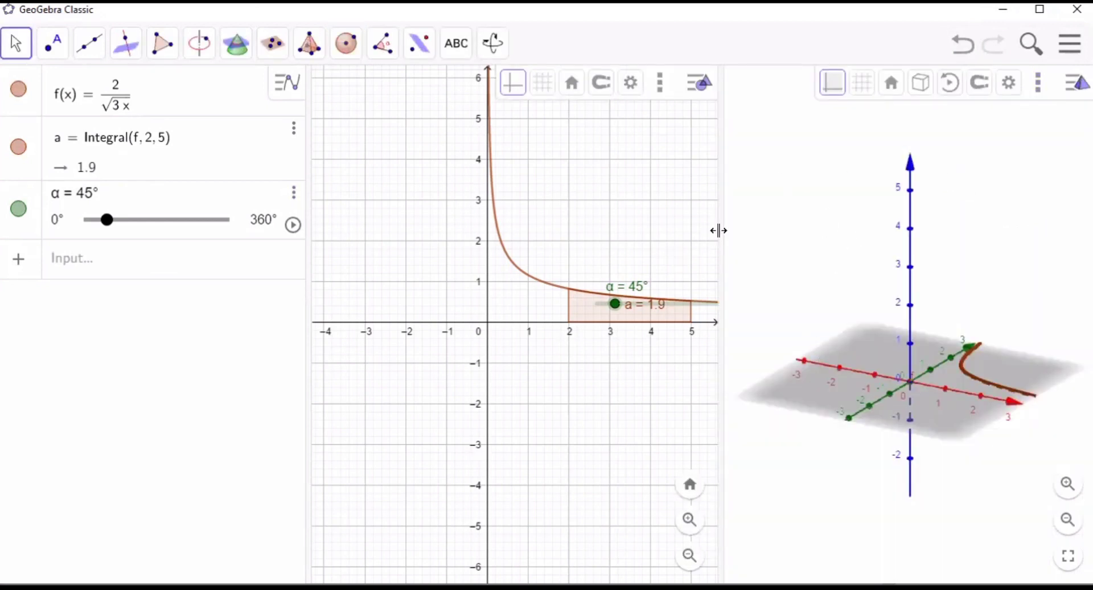
# - Create the solid-of-revolution surface with Surface(a, f(a)cosb, f(a)sinb, a, 2, 5, b, 0, α)
pyautogui.click(123, 263)
pyautogui.write('s')
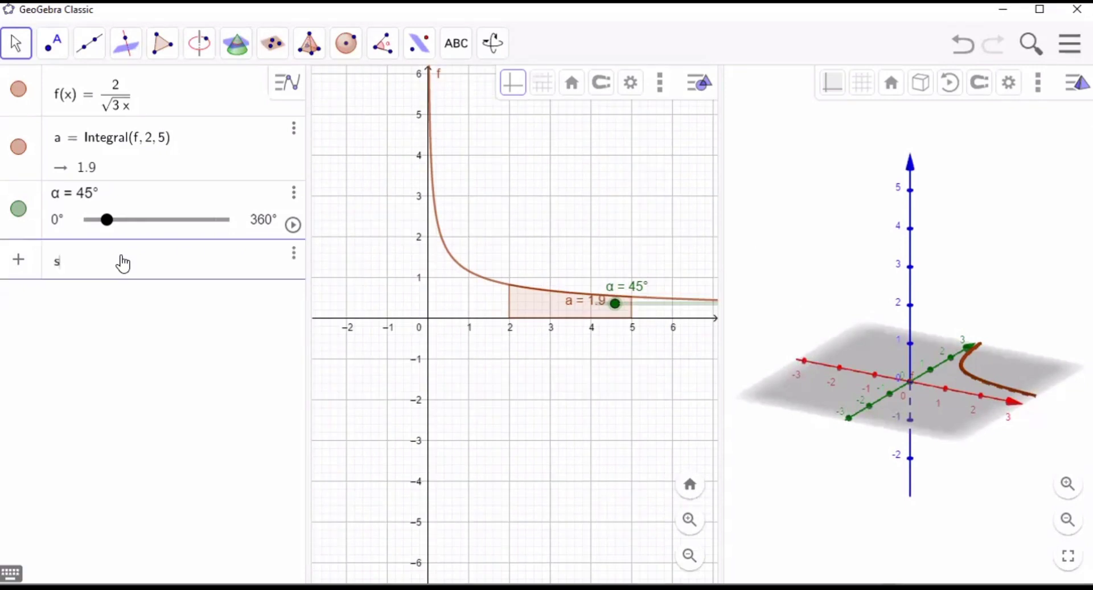
pyautogui.write('urfac')
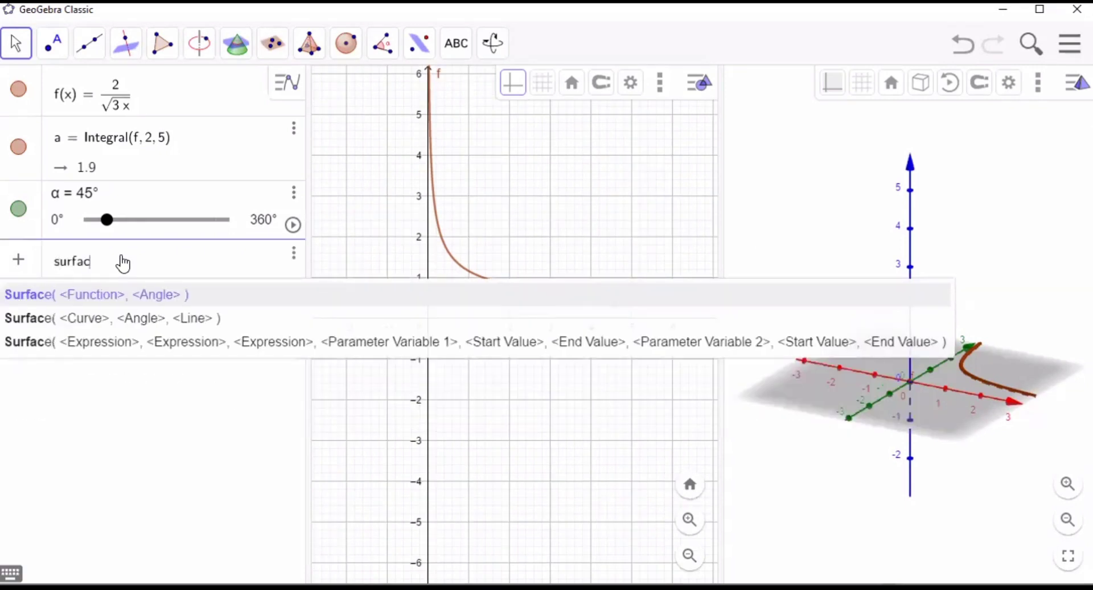
pyautogui.write('e(a,')
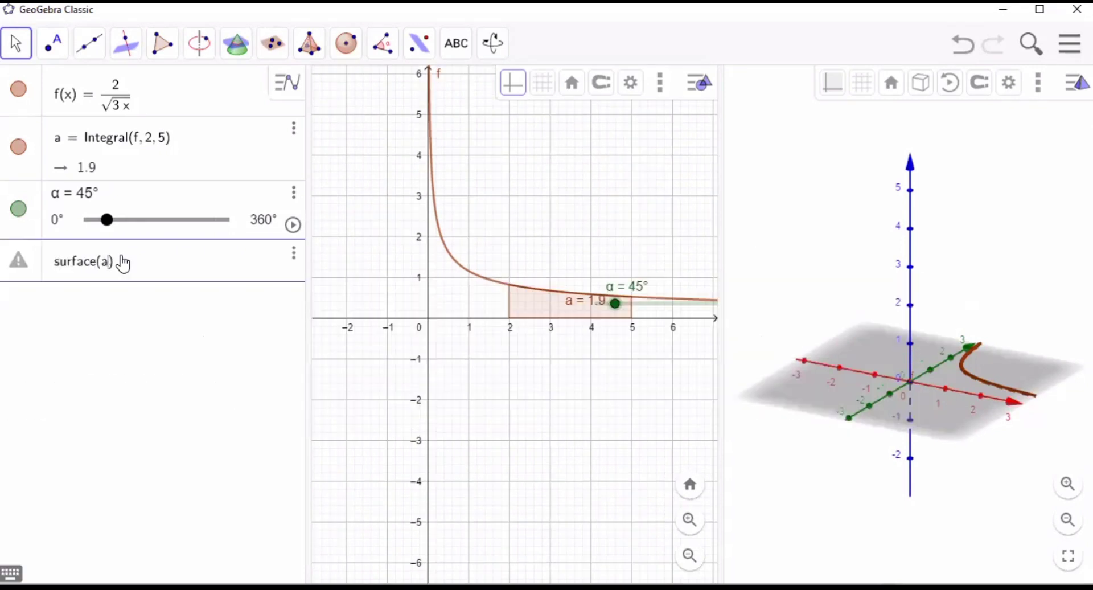
pyautogui.write('f(')
pyautogui.write('cosb, f(a')
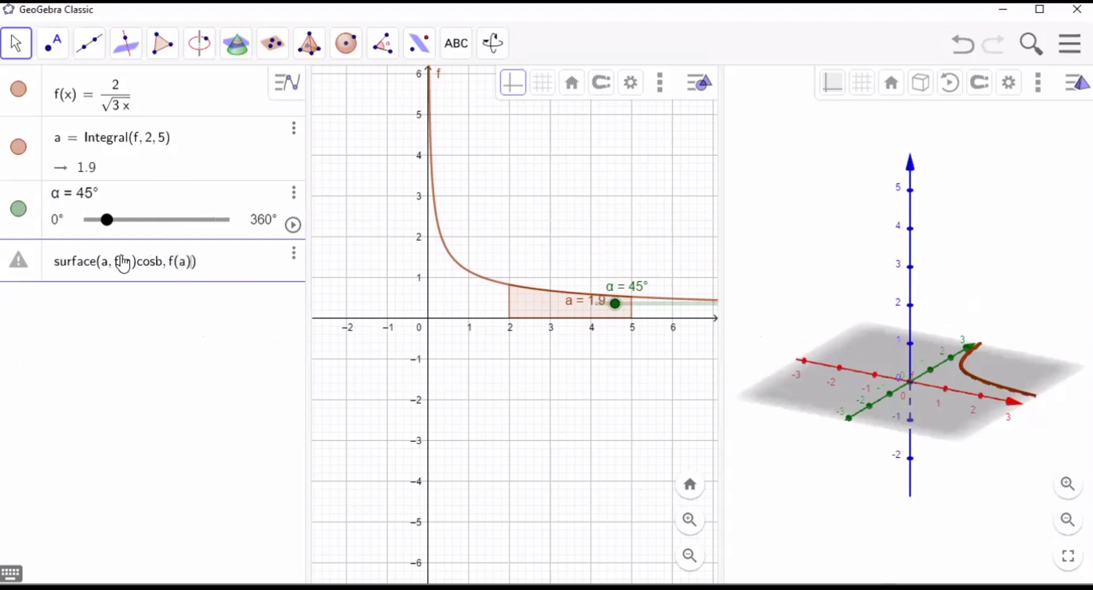
pyautogui.write(')sinb, a, 2, 5, b, 0,')
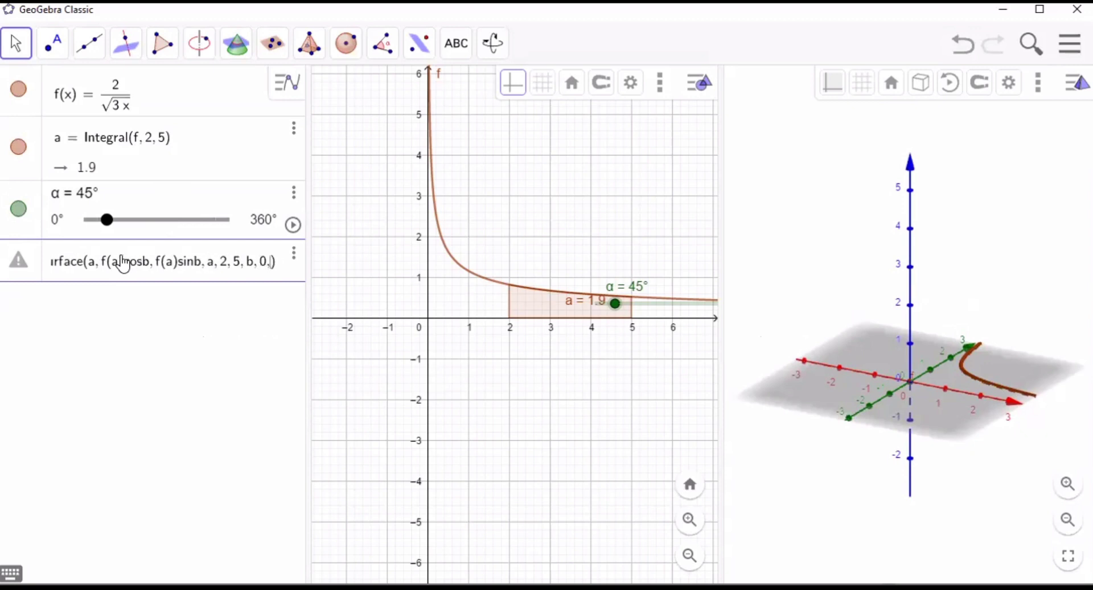
pyautogui.click(12, 572)
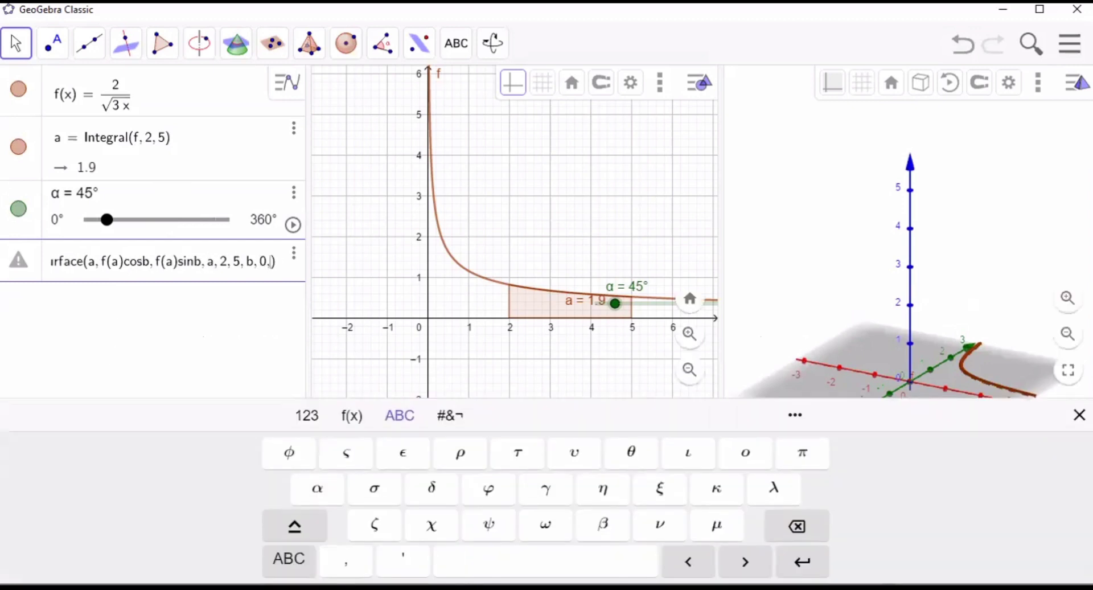
pyautogui.click(302, 500)
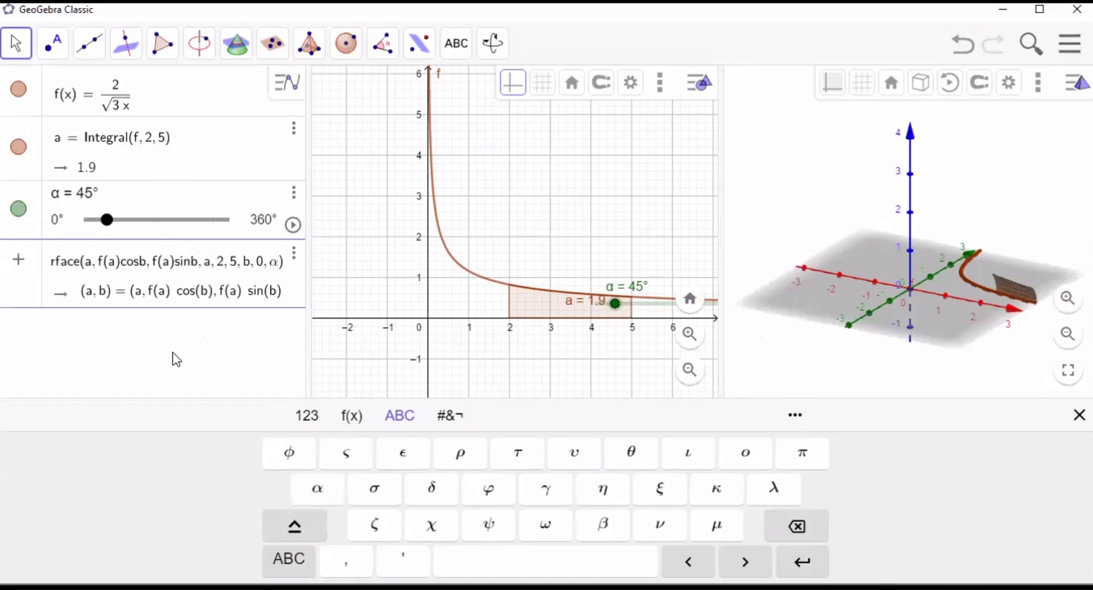
pyautogui.press('Return')
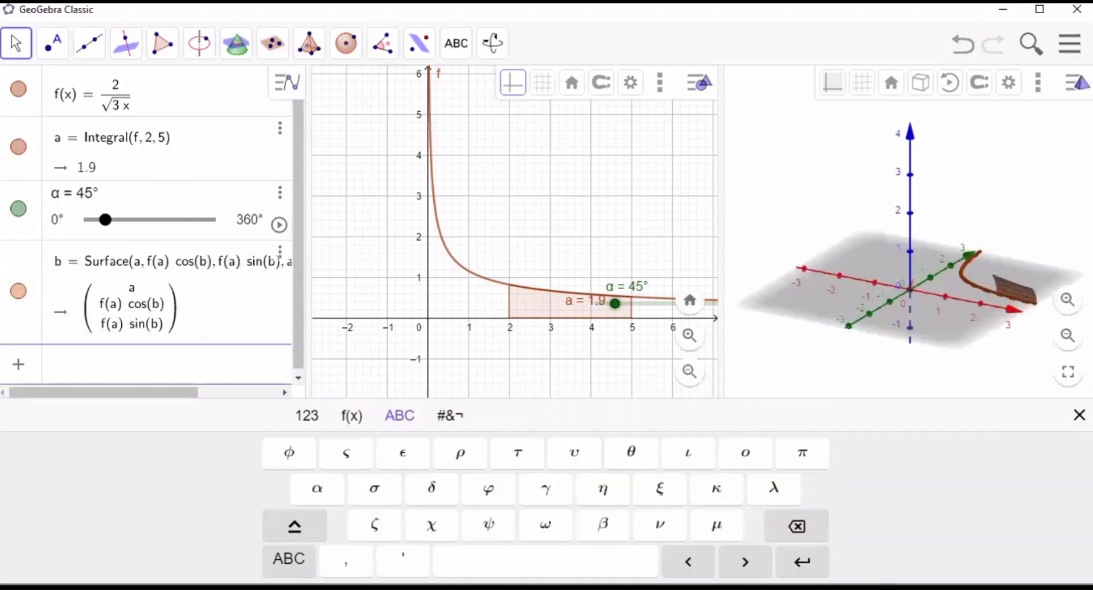
# - Set the angle slider α to 360° so the surface makes a full revolution about the x-axis
pyautogui.click(1080, 415)
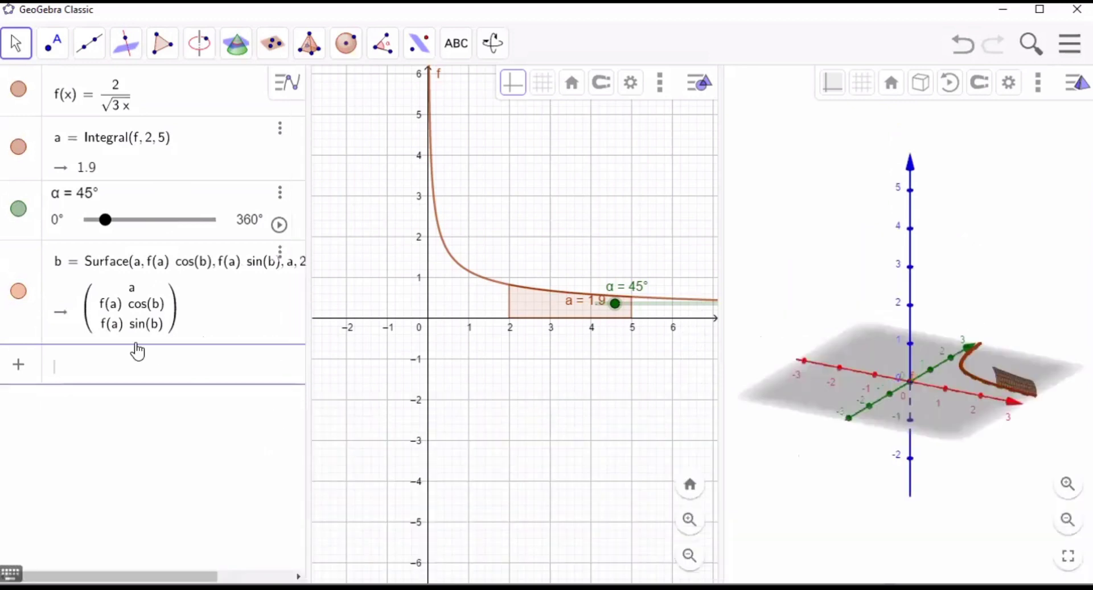
pyautogui.moveTo(103, 227); pyautogui.dragTo(238, 227)
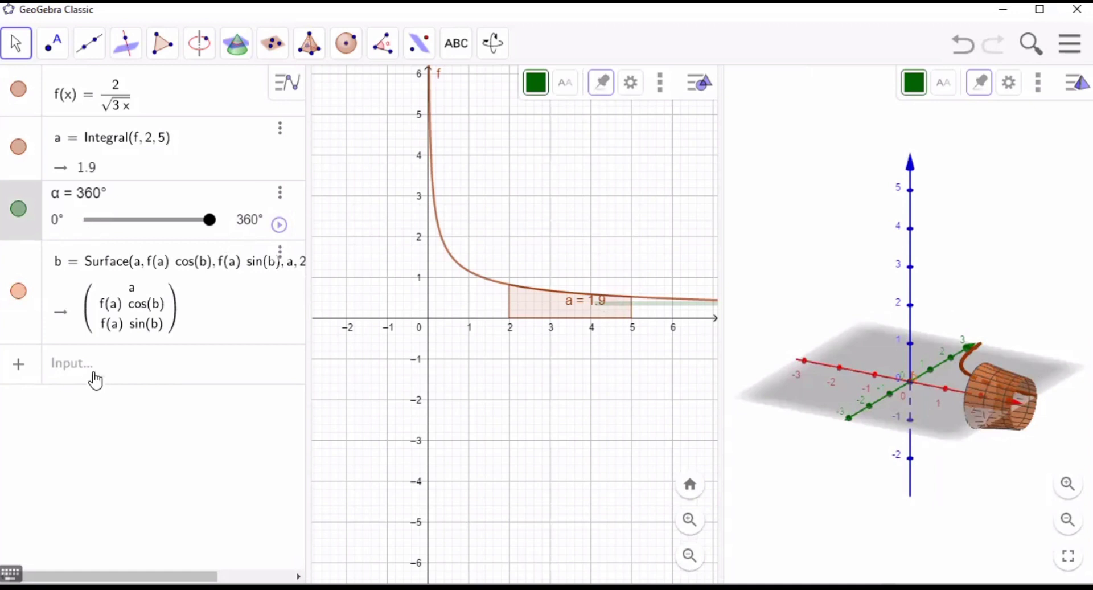
pyautogui.click(89, 379)
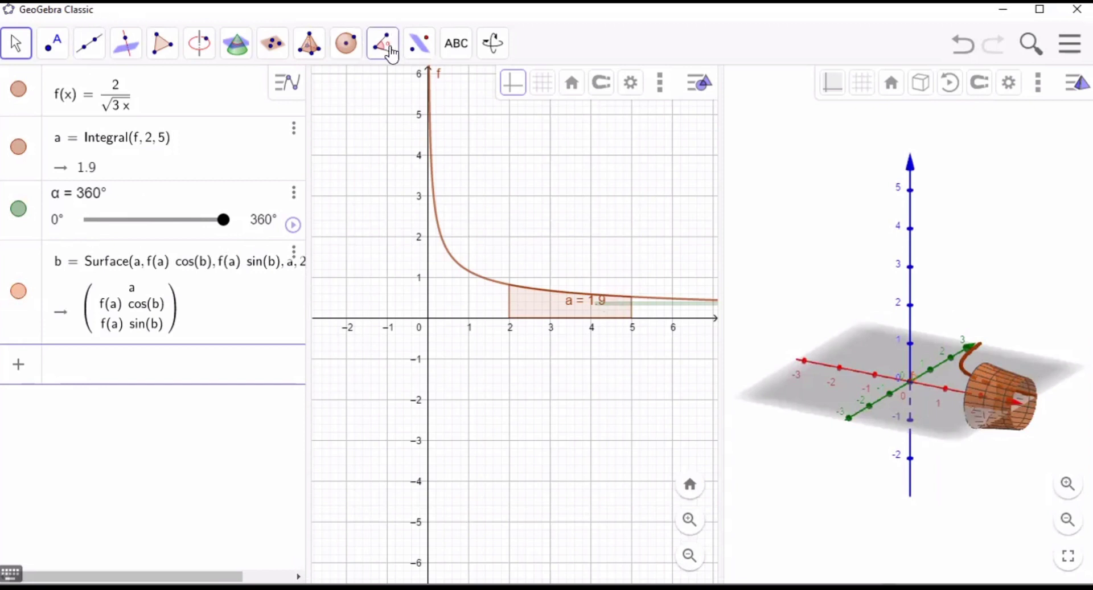
pyautogui.click(392, 54)
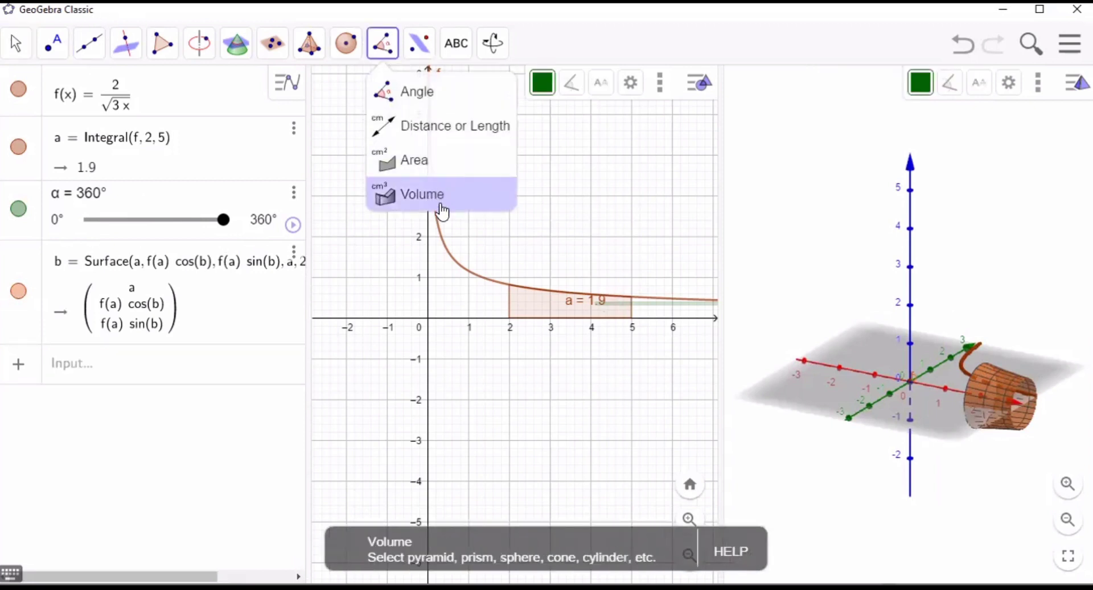
pyautogui.click(443, 212)
# - Calculate 2π · Integral(f, 2, 5) as a new algebra entry for the solid of revolution
pyautogui.click(110, 369)
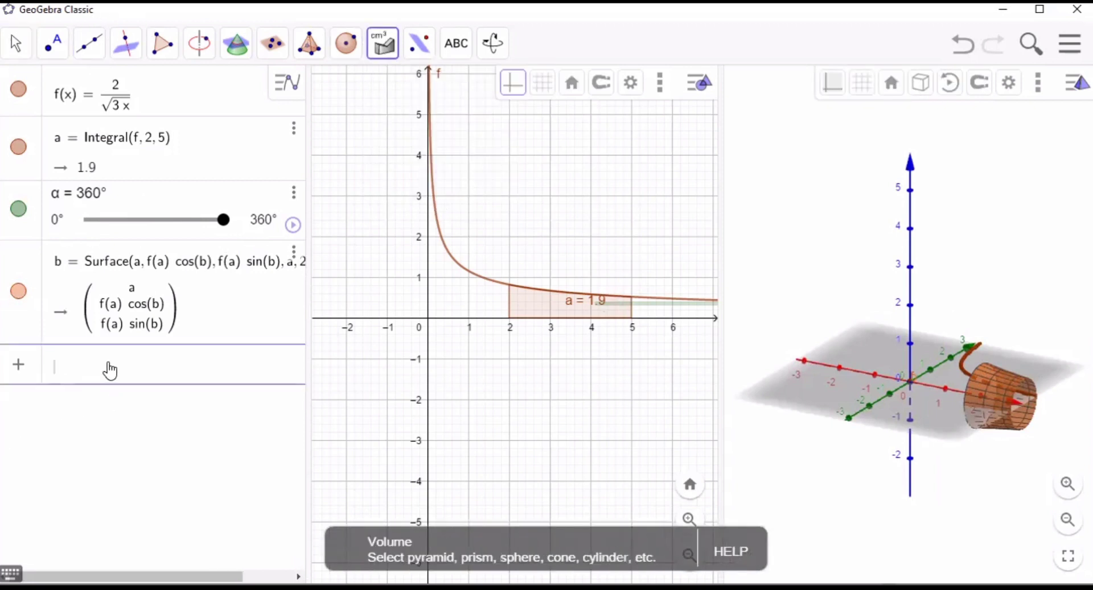
pyautogui.write('2')
pyautogui.click(11, 574)
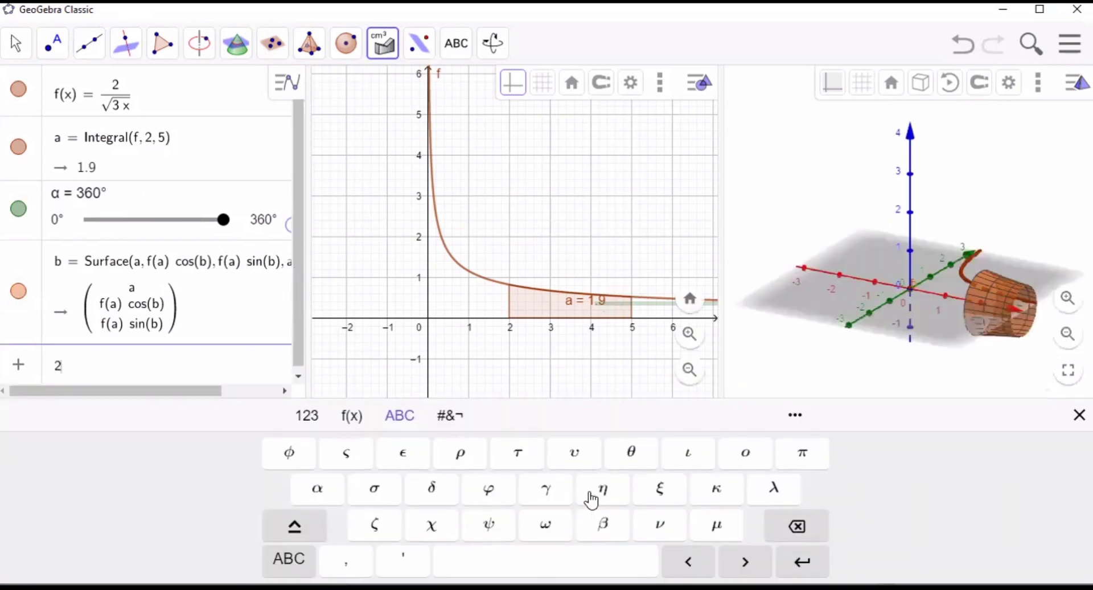
pyautogui.click(812, 459)
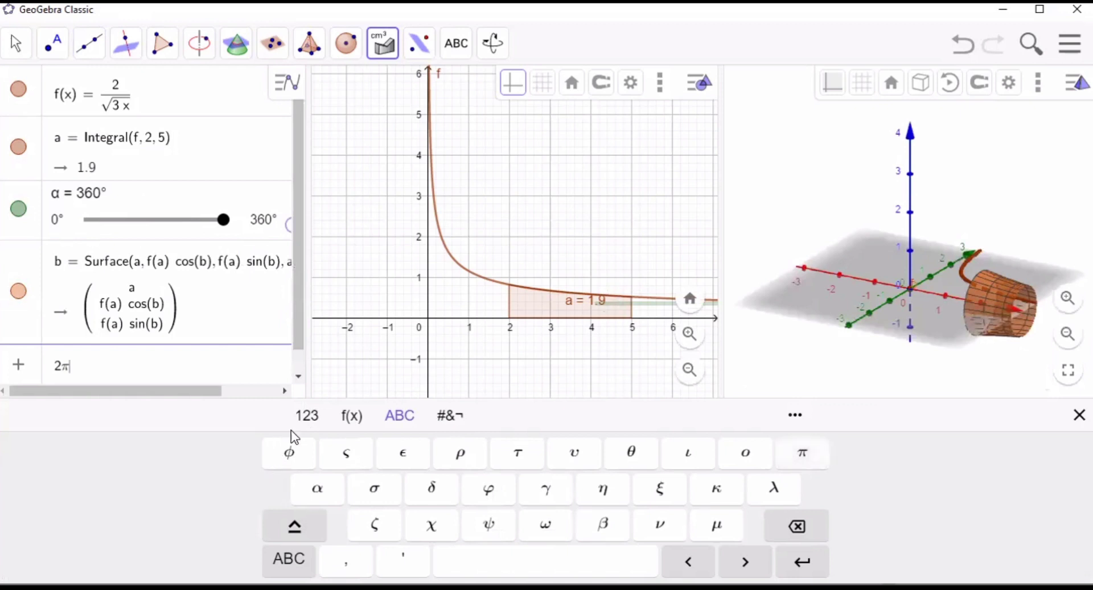
pyautogui.click(308, 415)
pyautogui.click(734, 452)
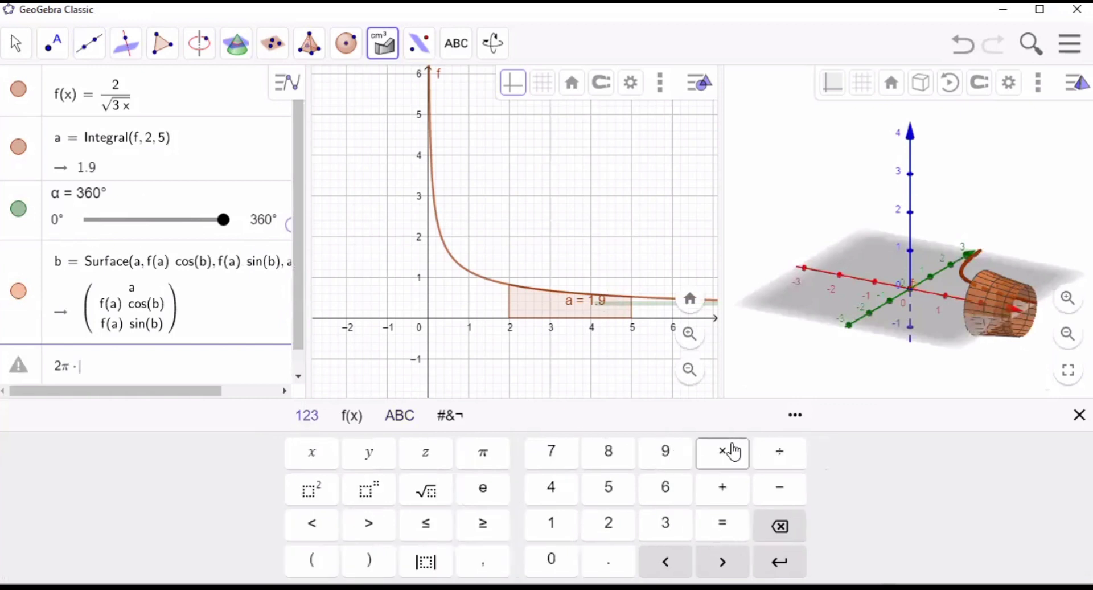
pyautogui.click(1079, 415)
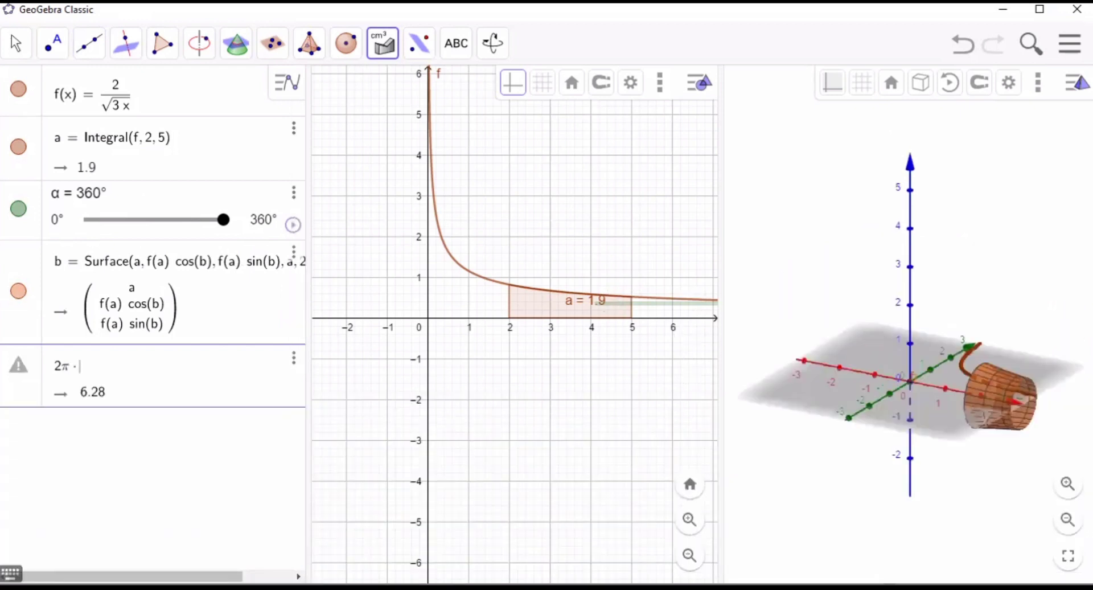
pyautogui.write('integr')
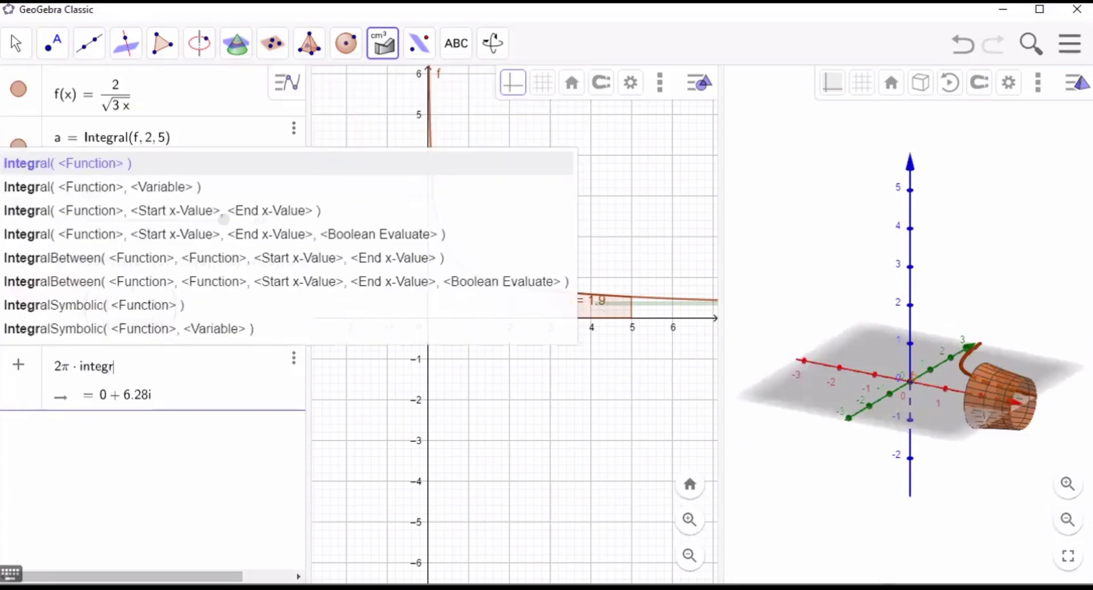
pyautogui.write('al(f')
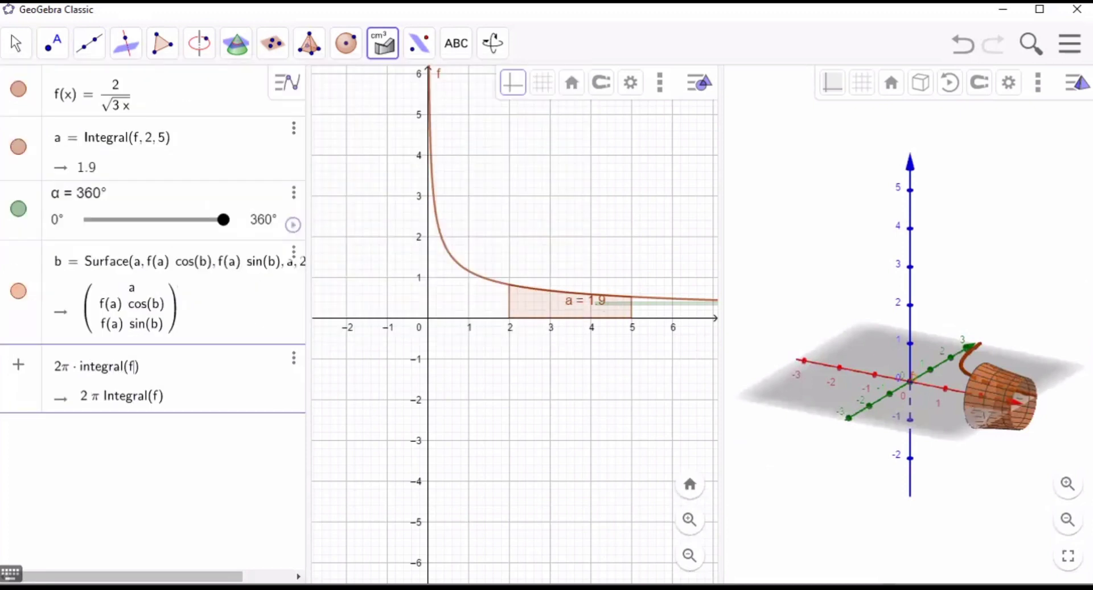
pyautogui.write(', 2')
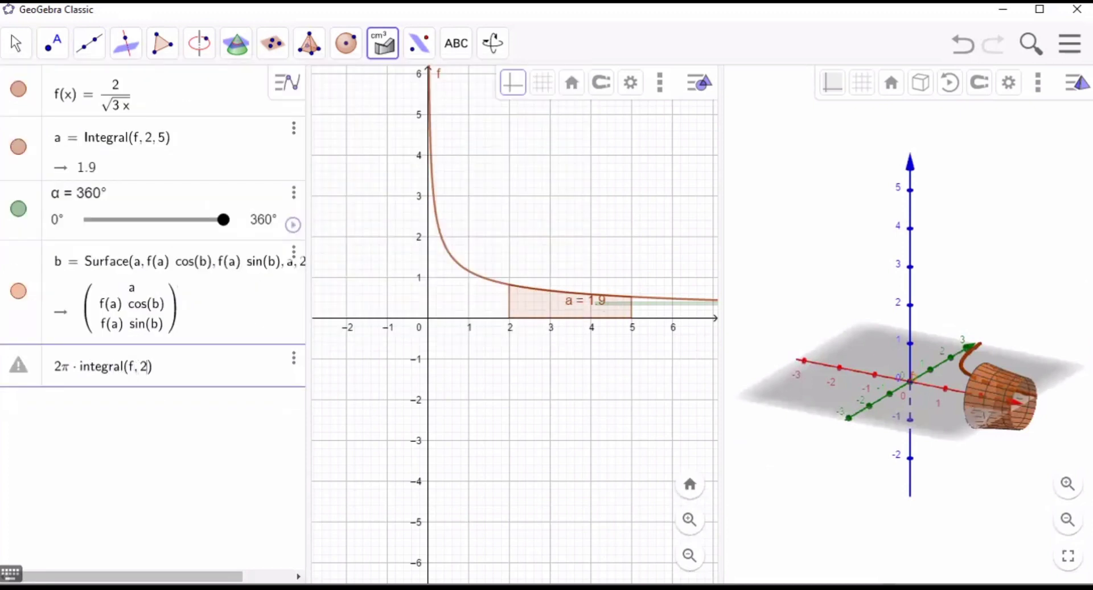
pyautogui.write(', 5')
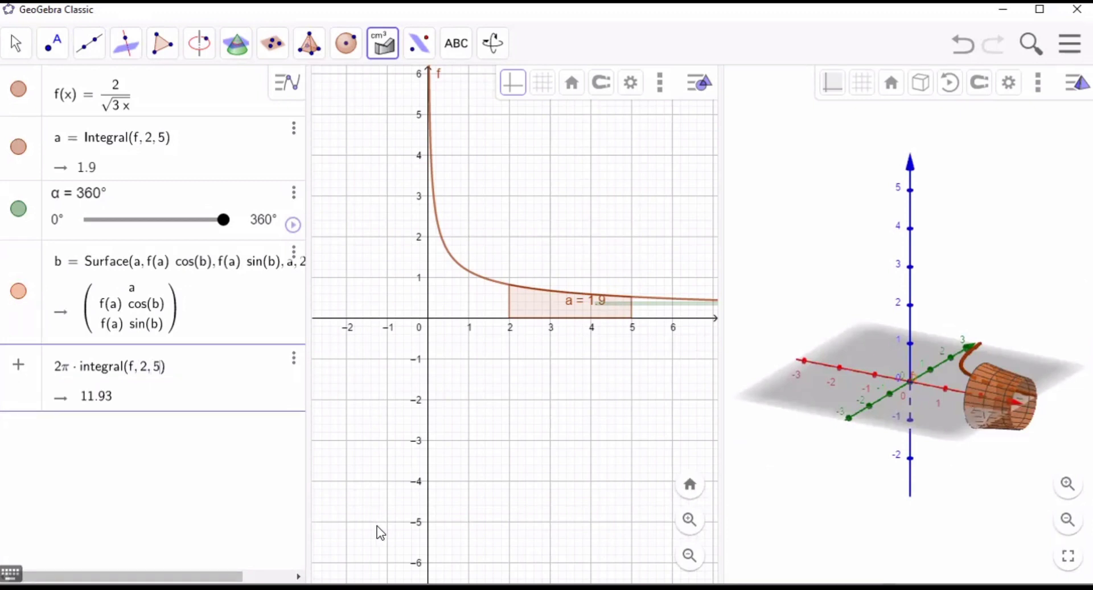
pyautogui.press('Return')
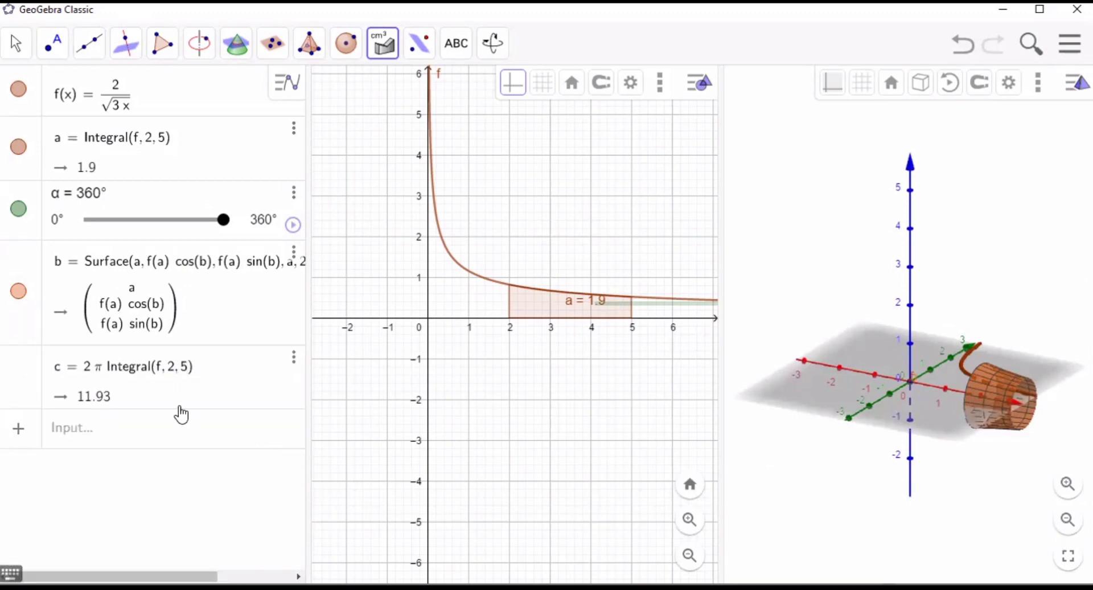